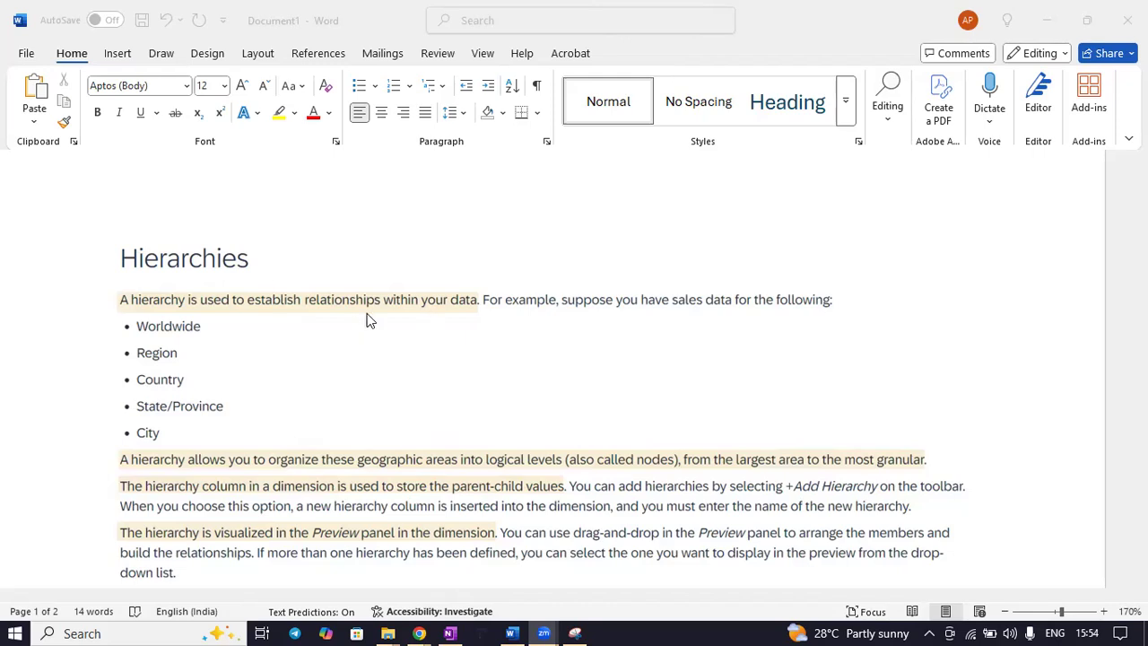
Step: Read the notes on hierarchies, covering their purpose, general rules per dimension type, the available types and level-based hierarchies
scroll(542, 398, "down", 1)
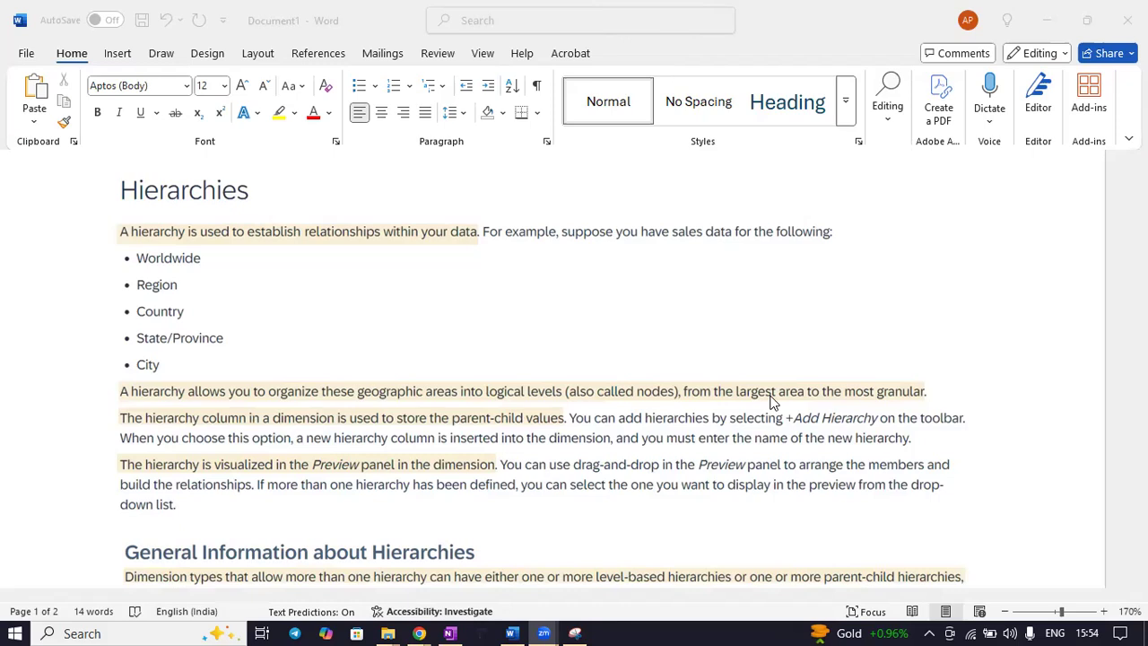
scroll(618, 446, "down", 1)
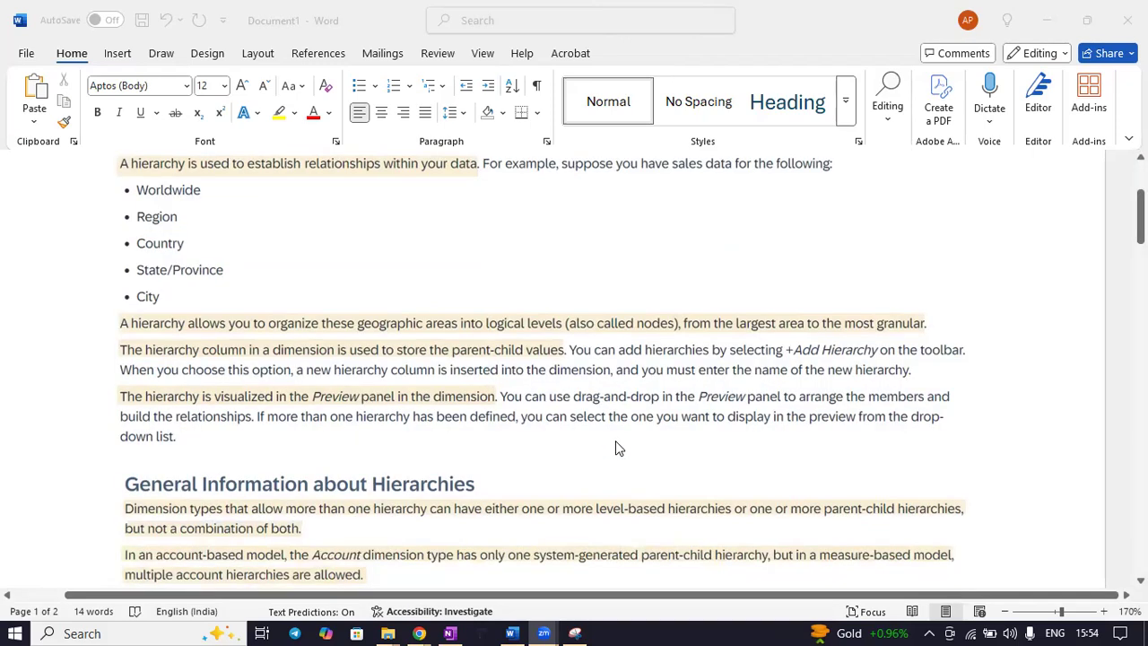
scroll(615, 446, "down", 2)
scroll(615, 447, "down", 1)
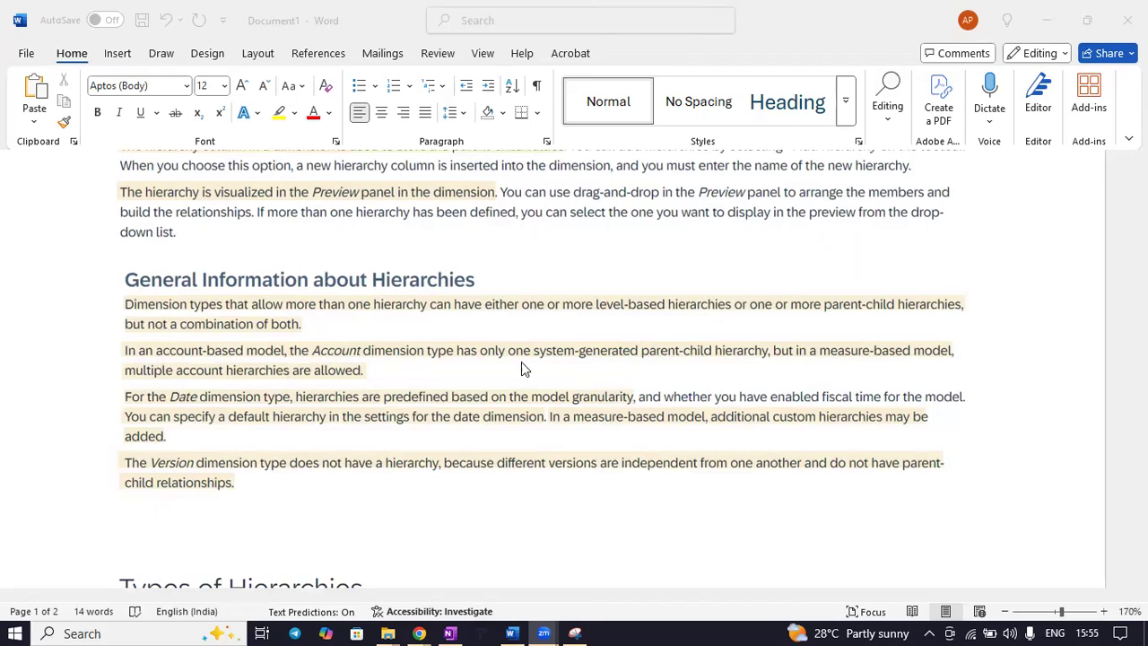
scroll(521, 363, "down", 3)
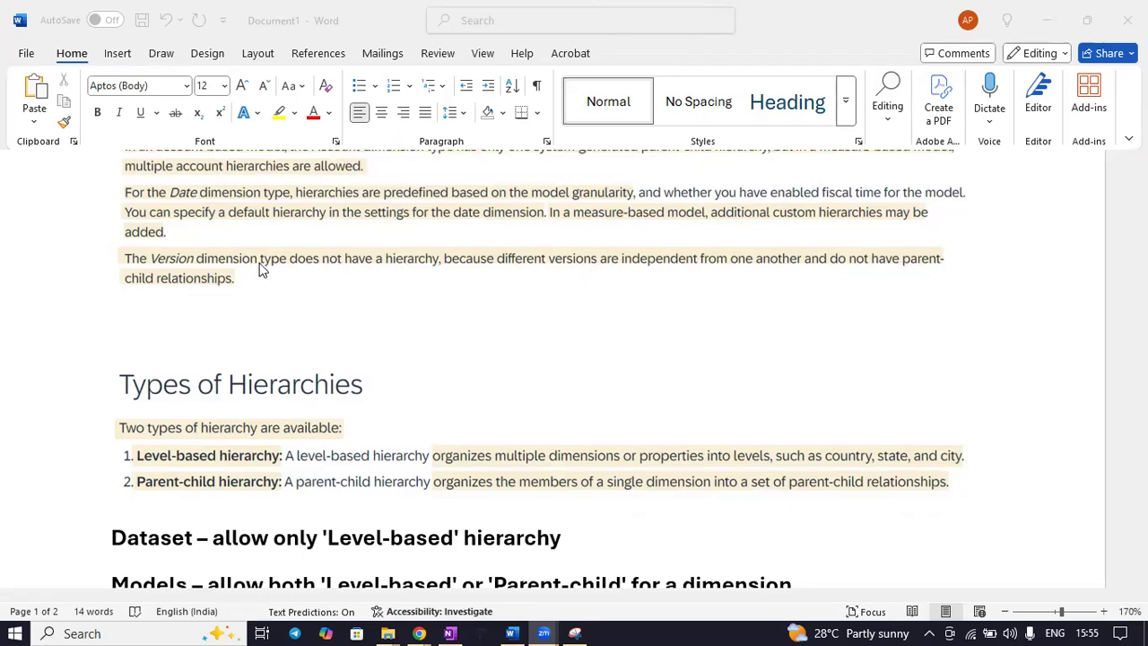
scroll(844, 311, "down", 1)
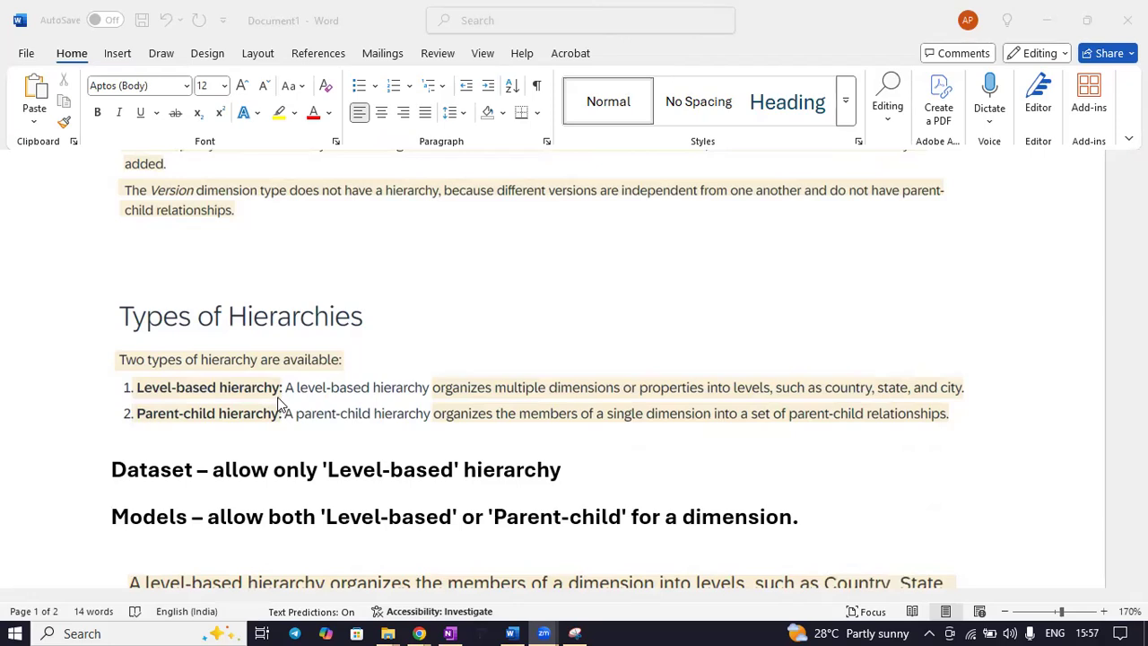
scroll(704, 444, "down", 2)
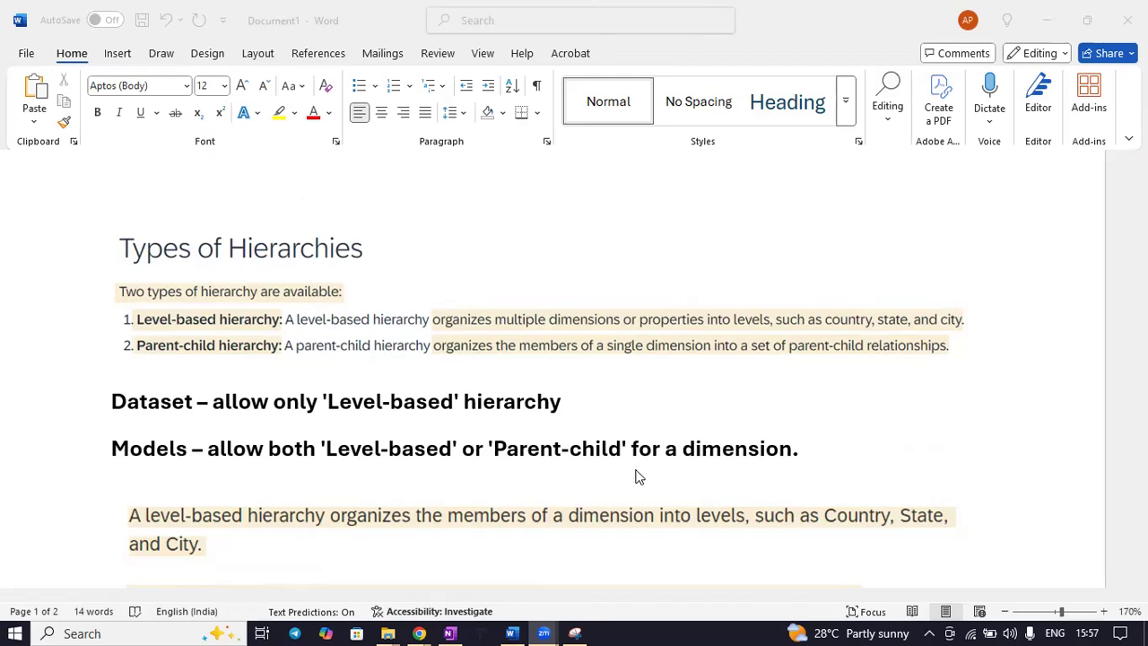
scroll(625, 449, "down", 1)
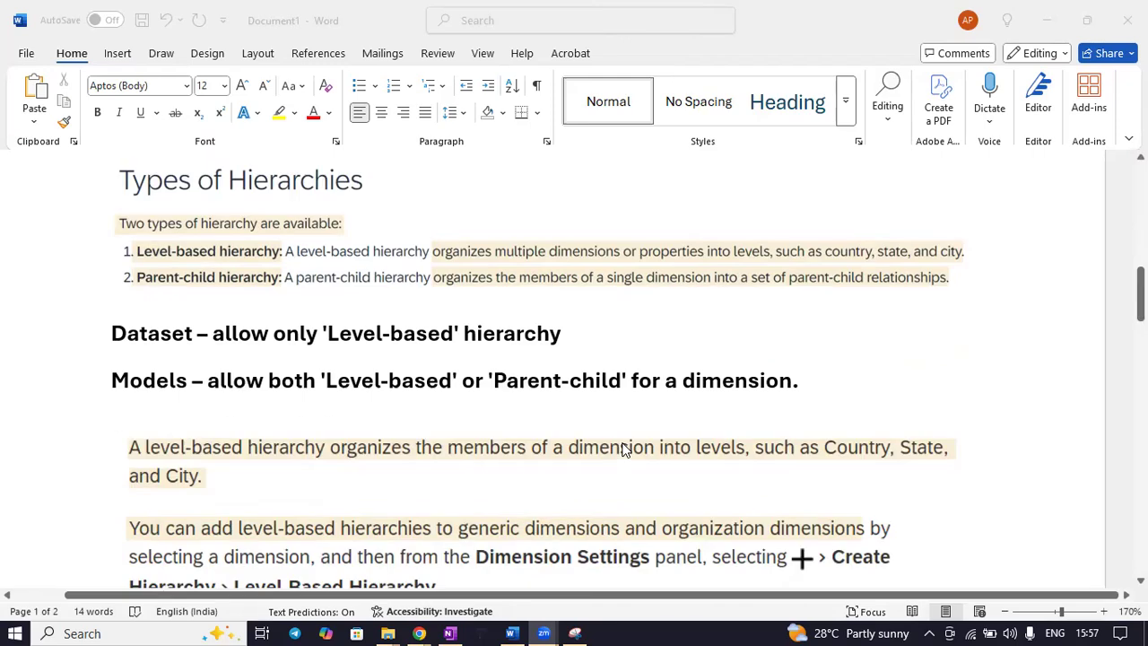
scroll(625, 449, "down", 1)
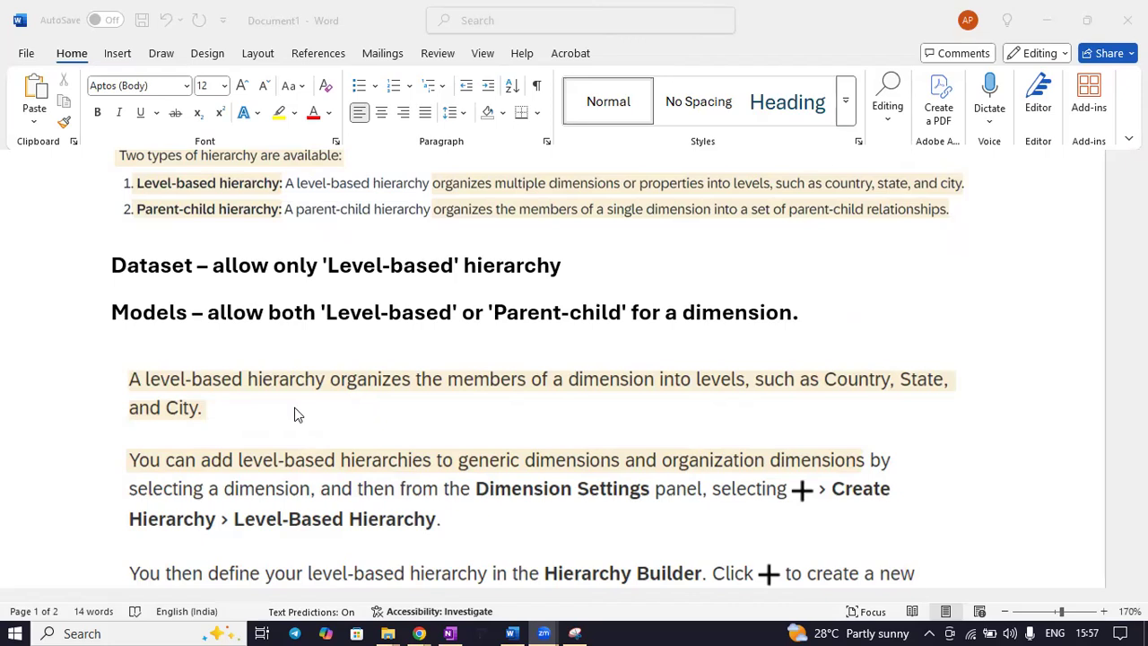
scroll(294, 407, "down", 1)
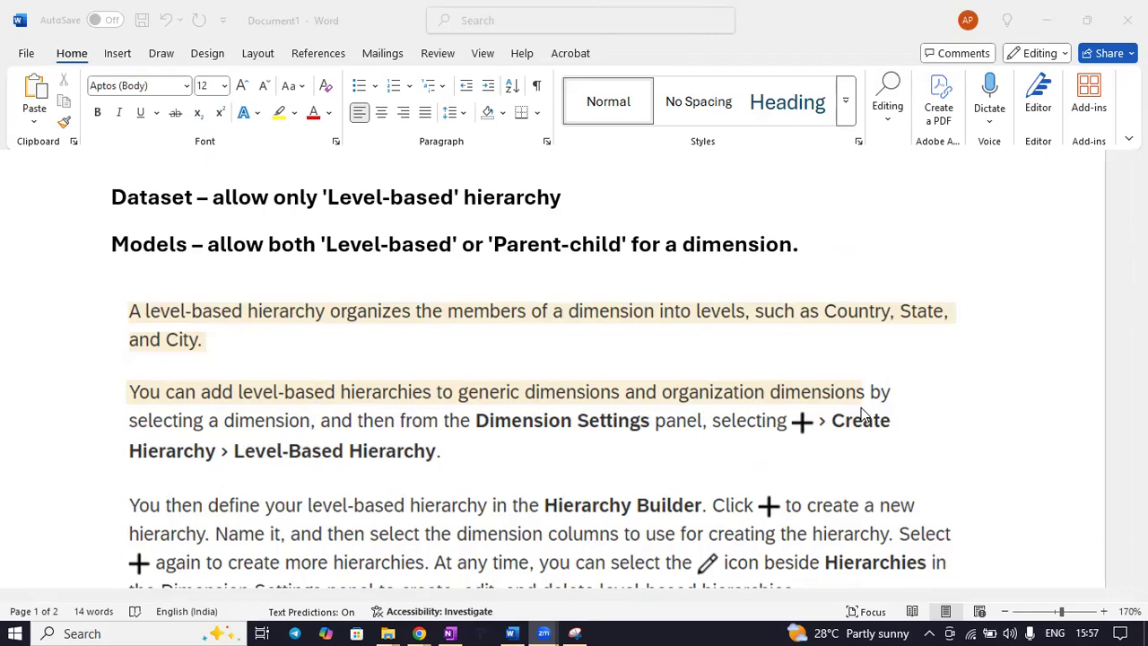
scroll(545, 442, "down", 1)
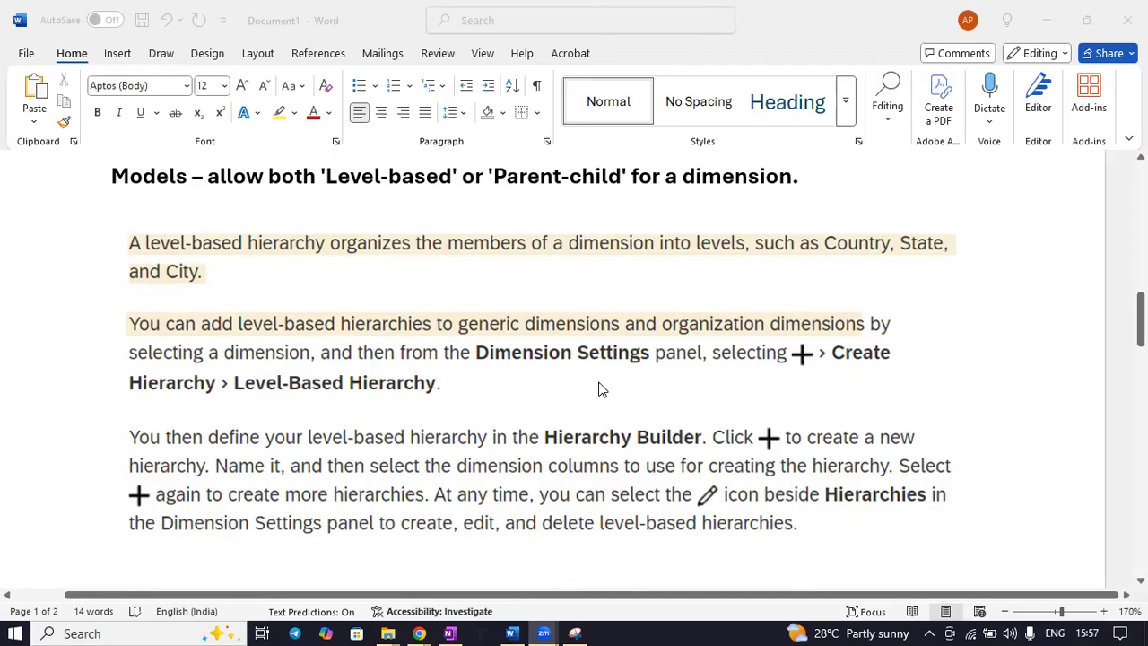
Step: Read the Parent-child hierarchies section of the notes through to the end of the document
scroll(599, 389, "down", 7)
scroll(601, 390, "down", 4)
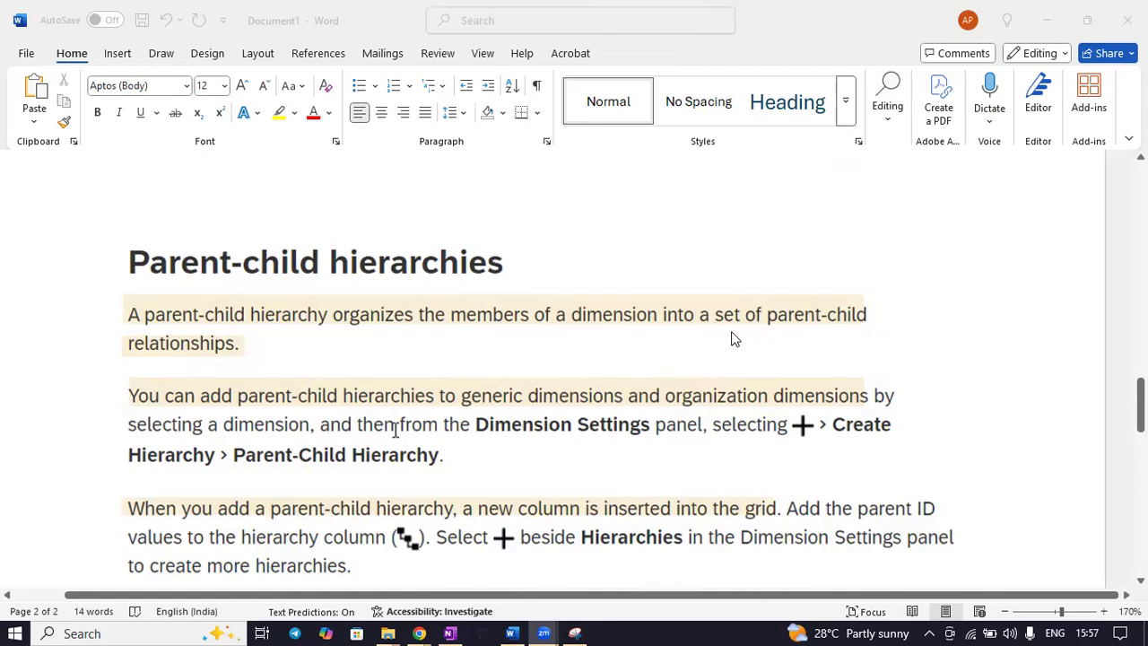
scroll(363, 366, "down", 1)
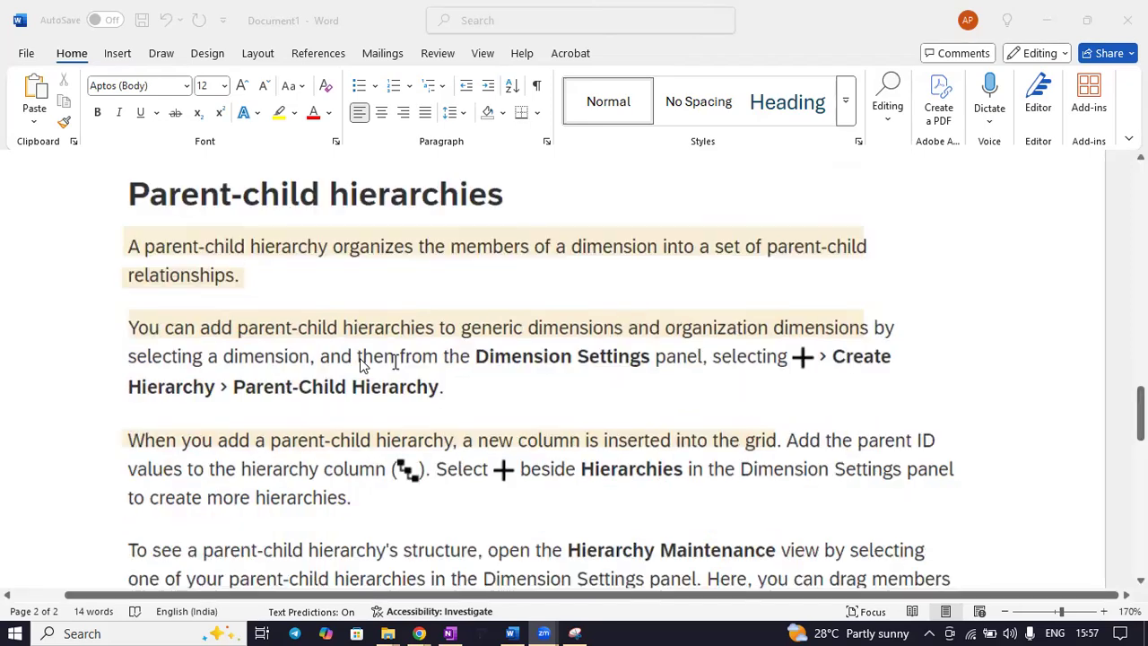
scroll(481, 310, "down", 2)
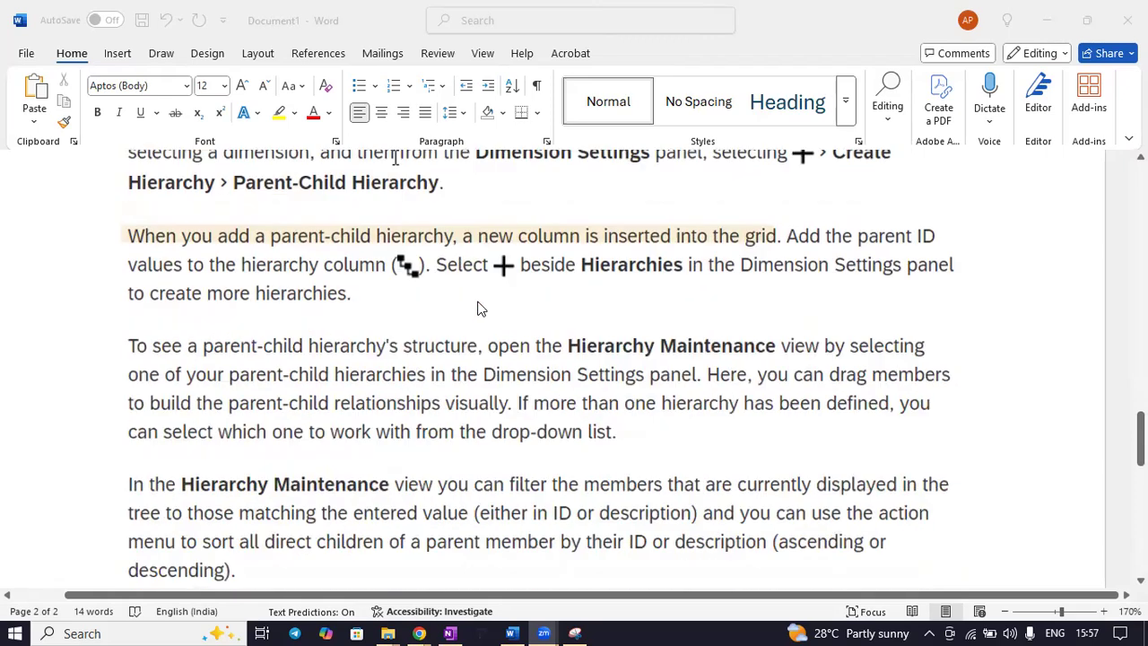
scroll(481, 309, "down", 2)
scroll(478, 309, "down", 2)
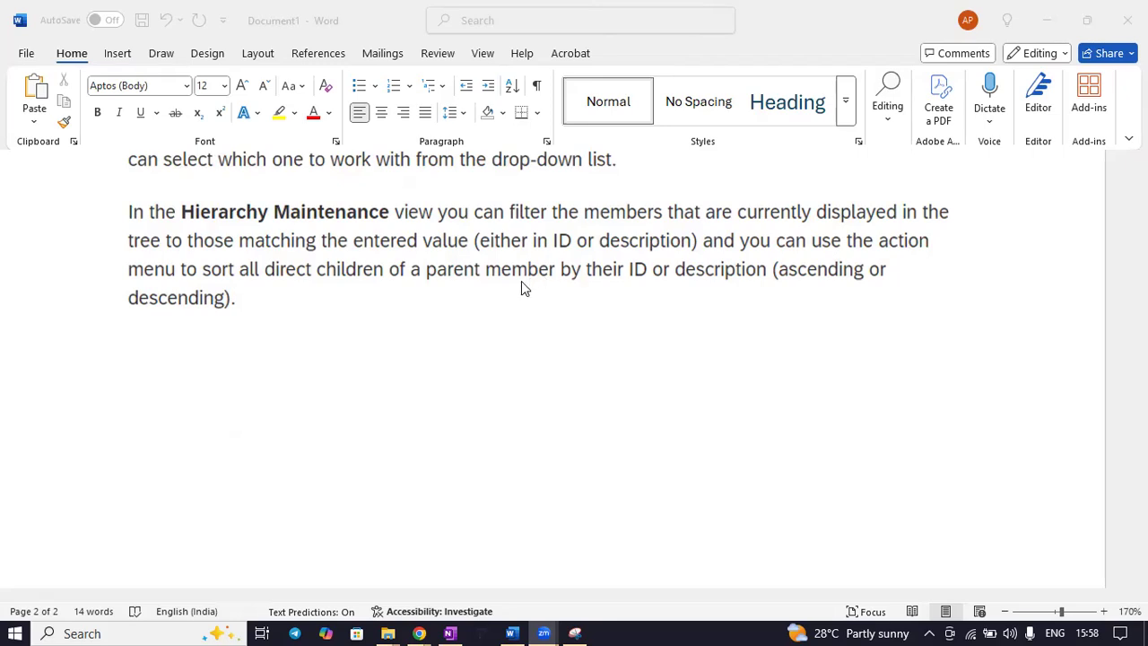
scroll(337, 268, "down", 5)
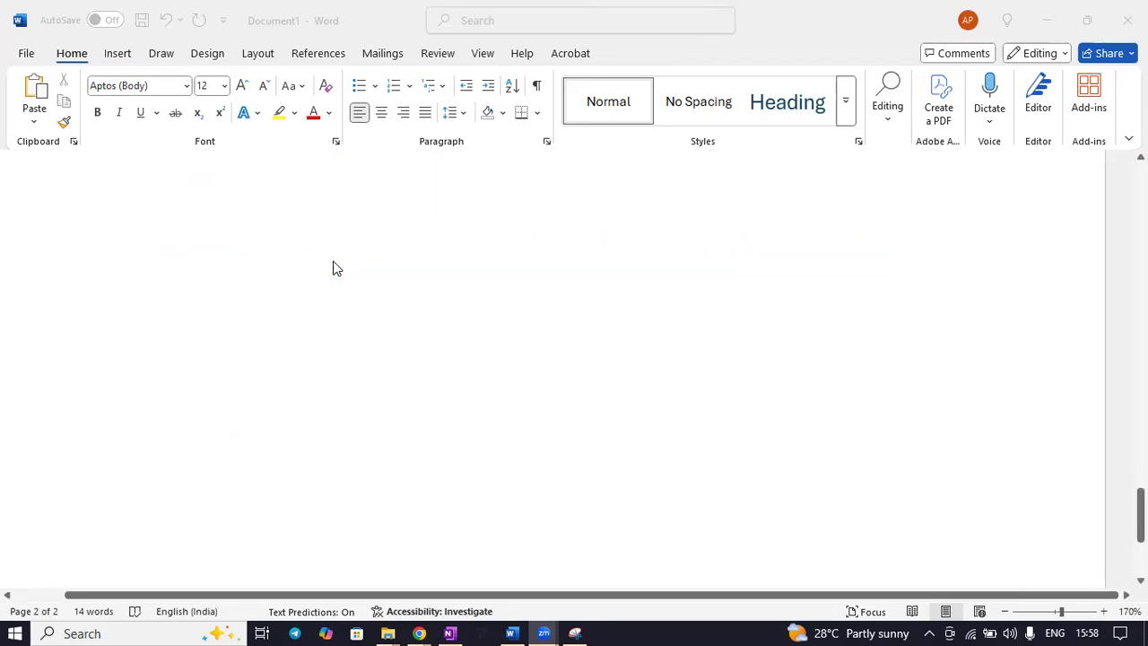
scroll(336, 268, "down", 2)
scroll(336, 267, "up", 2)
Step: Switch to SAP Analytics Cloud and open the SalesOrderItems model from the Models folder
left_click(1046, 19)
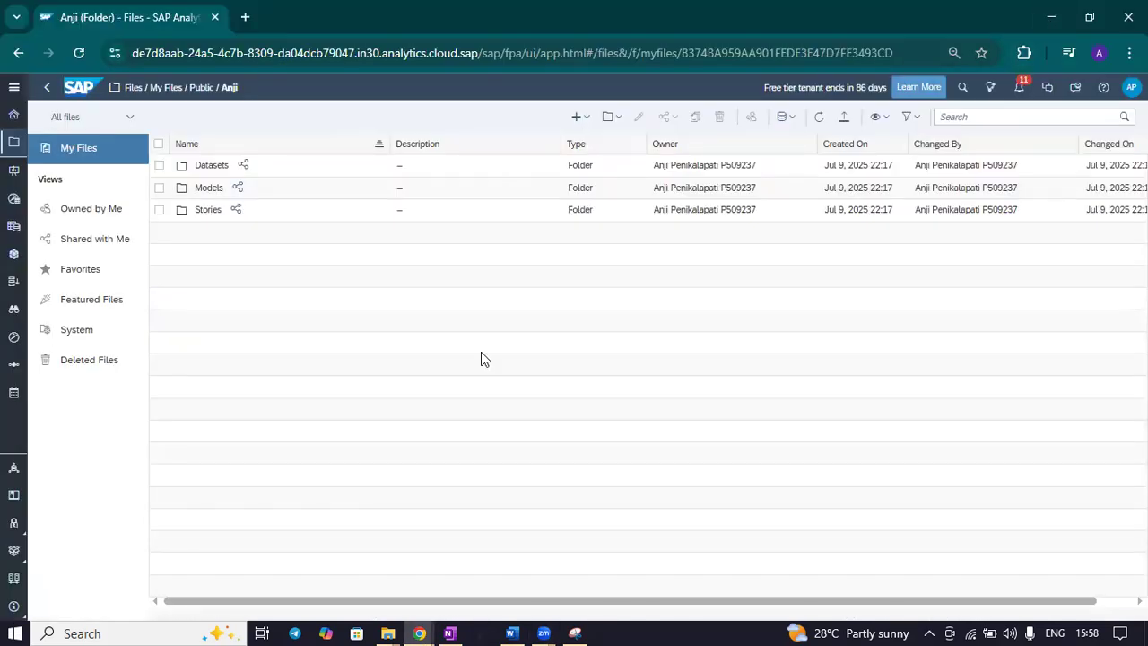
left_click(213, 192)
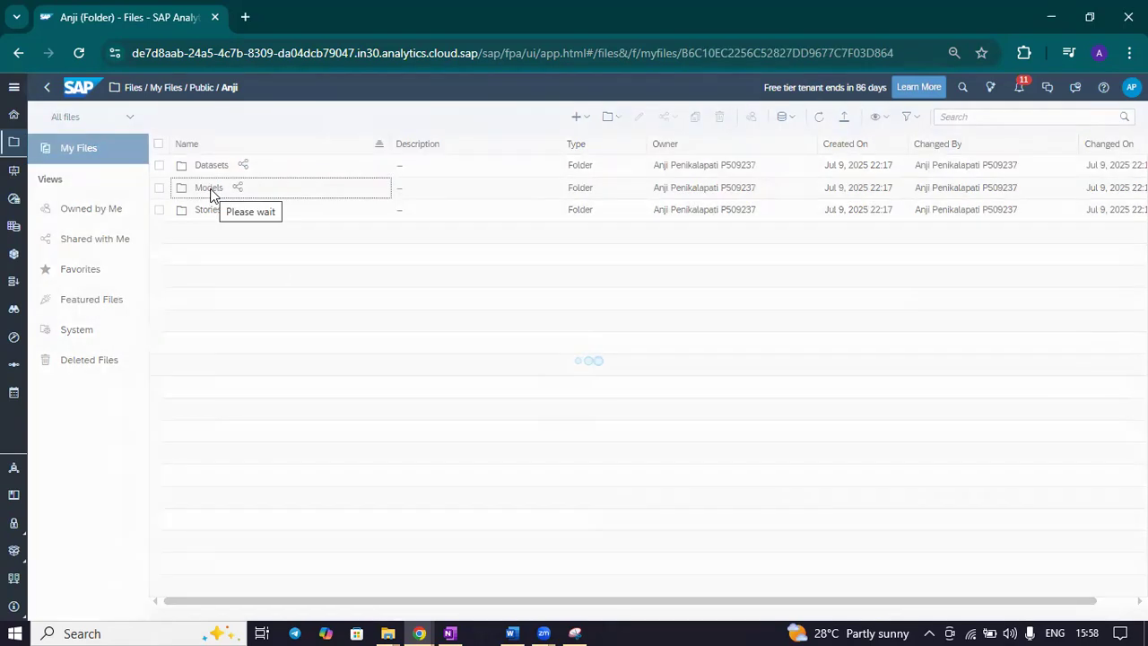
left_click(217, 214)
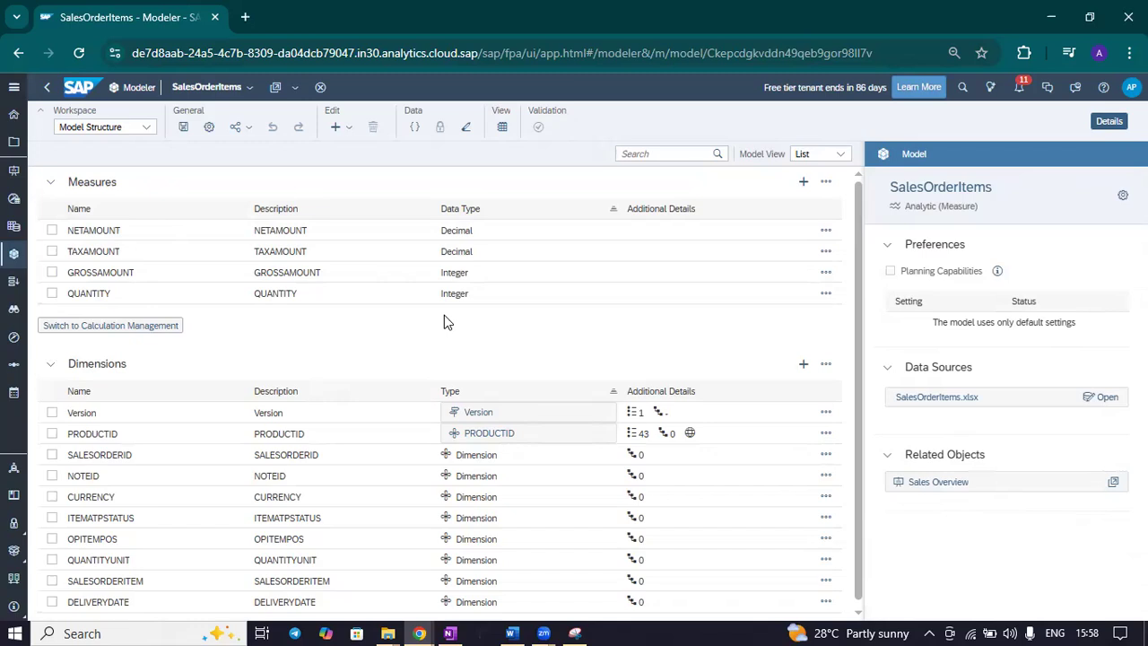
Step: Show the details of the PRODUCTID dimension and collapse all of its settings sections
scroll(442, 315, "down", 1)
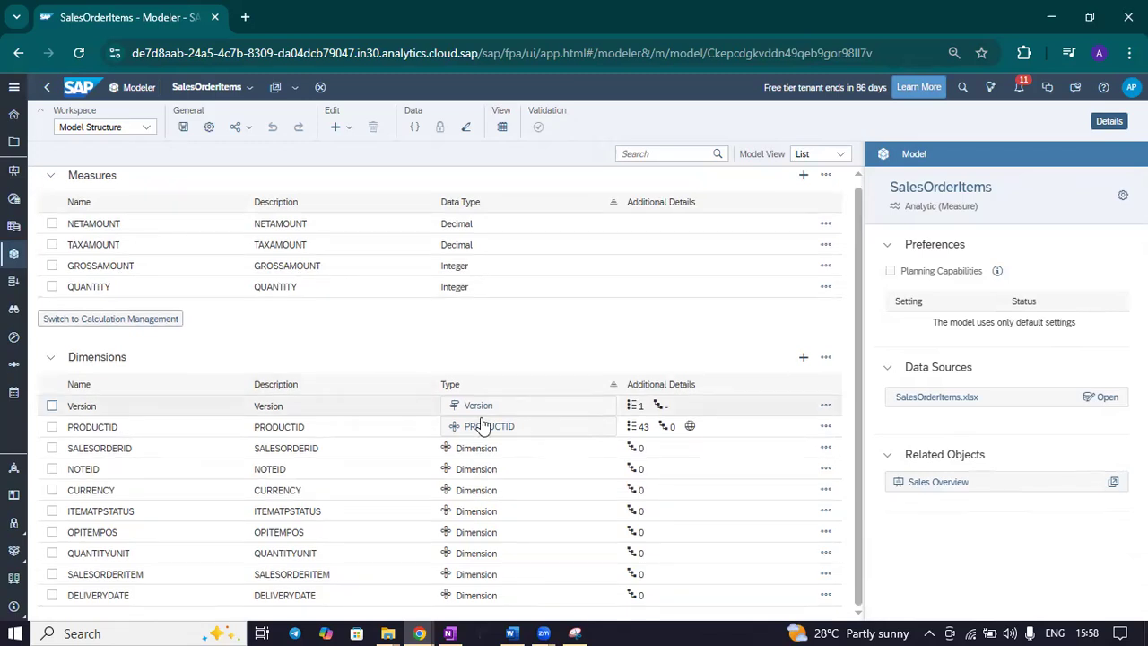
left_click(538, 430)
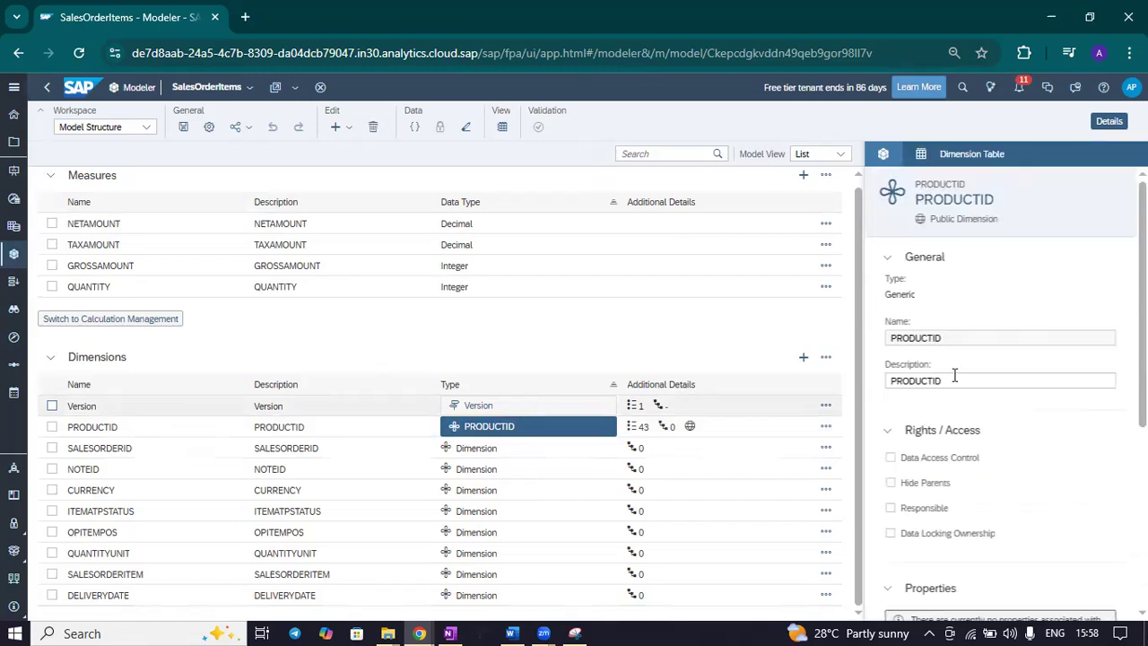
left_click(887, 261)
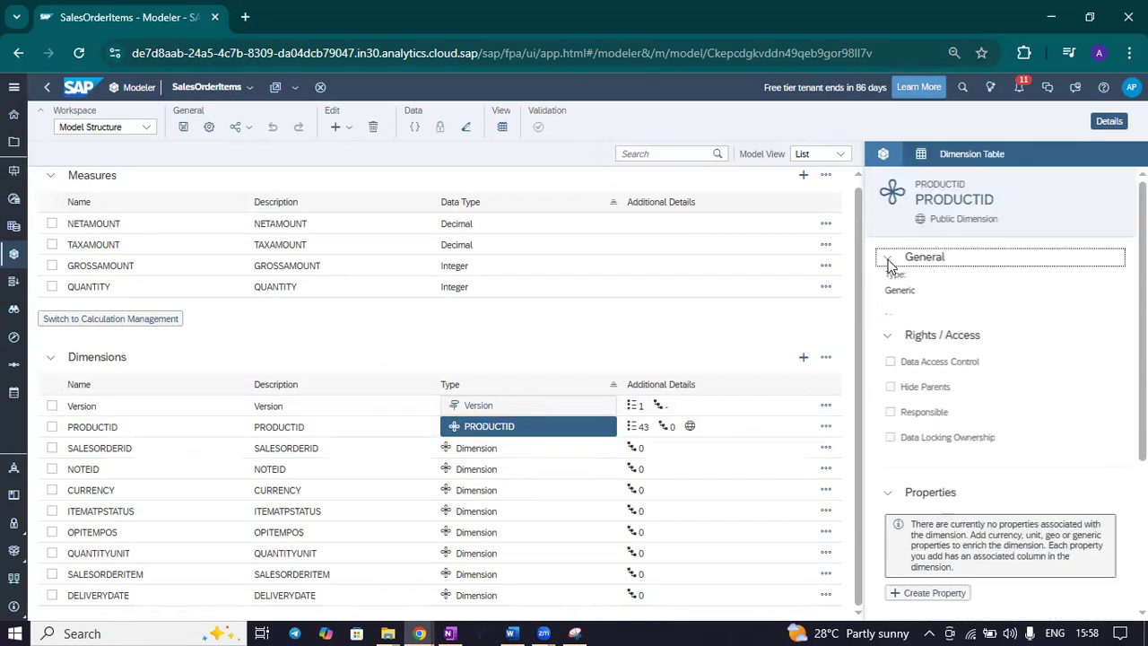
left_click(887, 289)
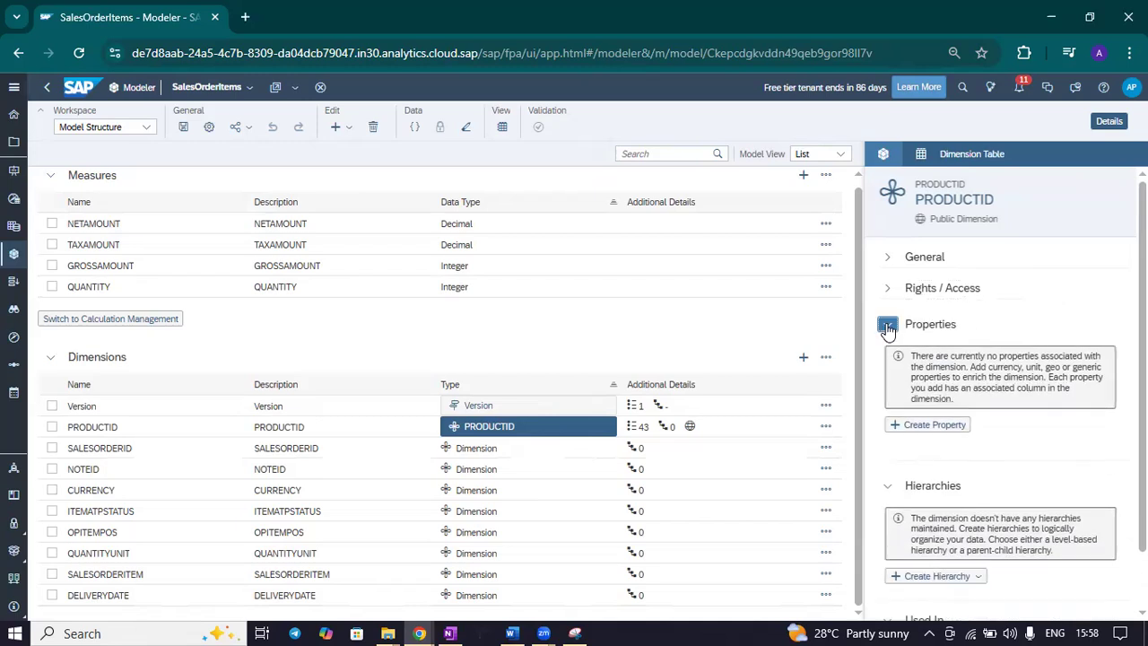
left_click(887, 323)
left_click(888, 365)
left_click(887, 400)
Step: Review the General, Rights / Access, Properties and Hierarchies settings of PRODUCTID, including the hierarchy types offered for creation
left_click(889, 260)
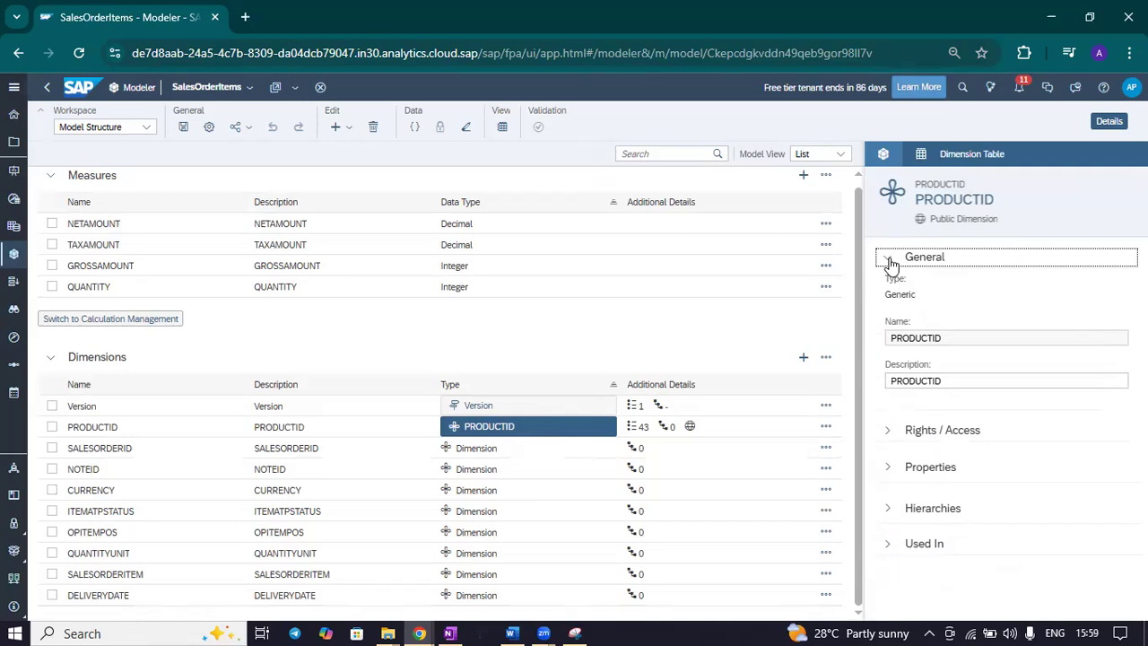
left_click(888, 260)
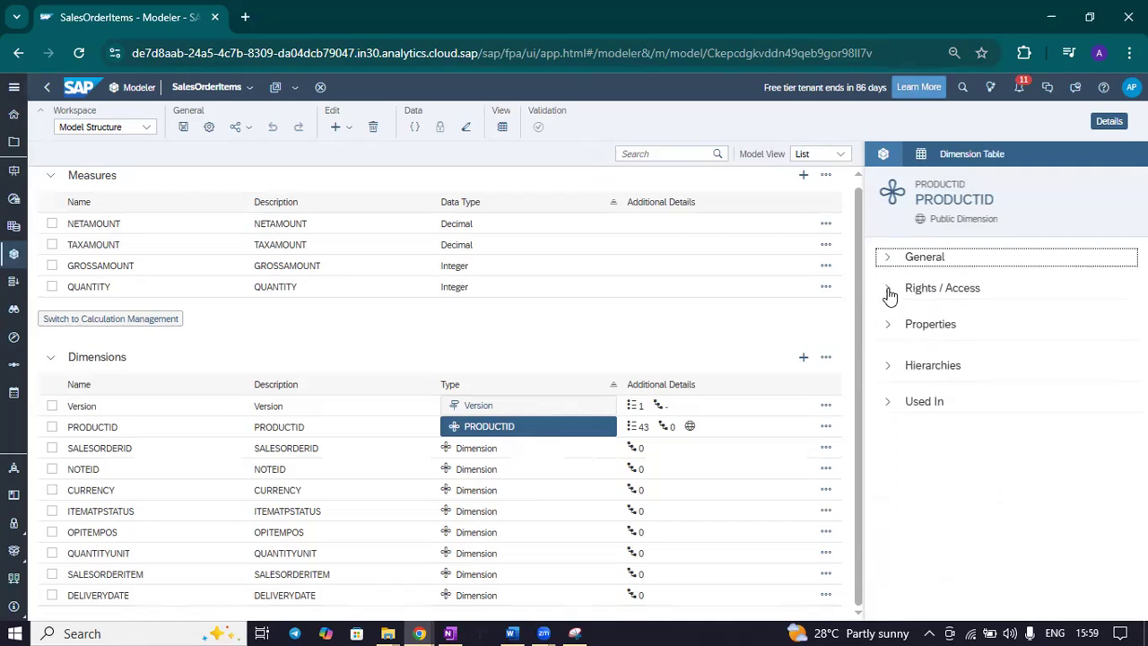
left_click(891, 293)
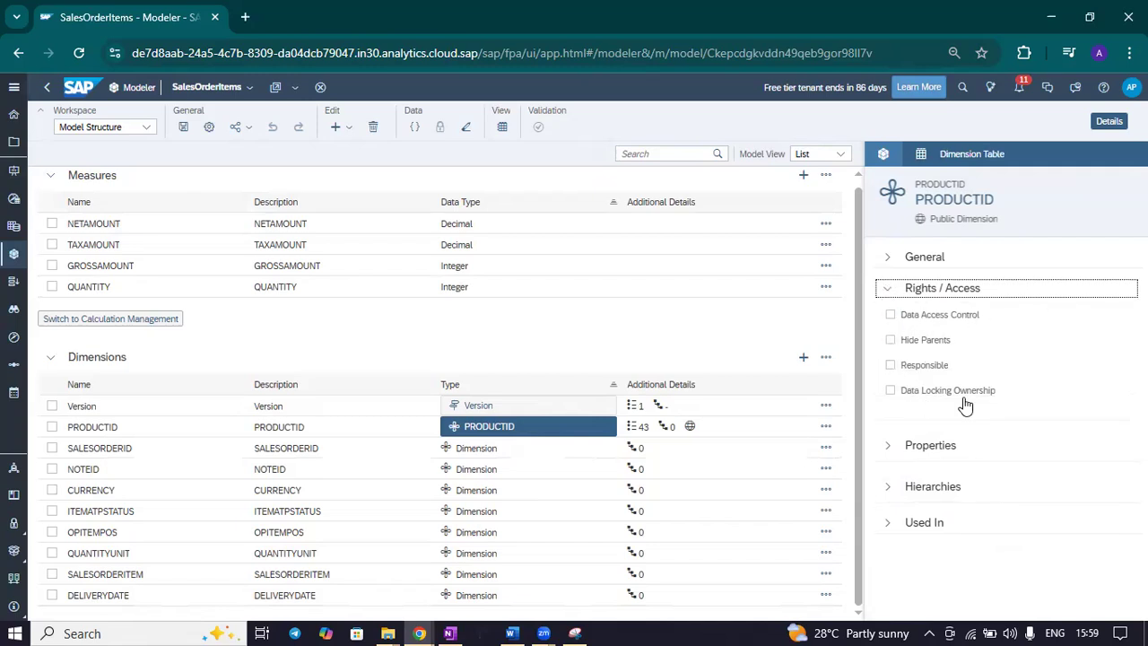
left_click(884, 290)
left_click(886, 326)
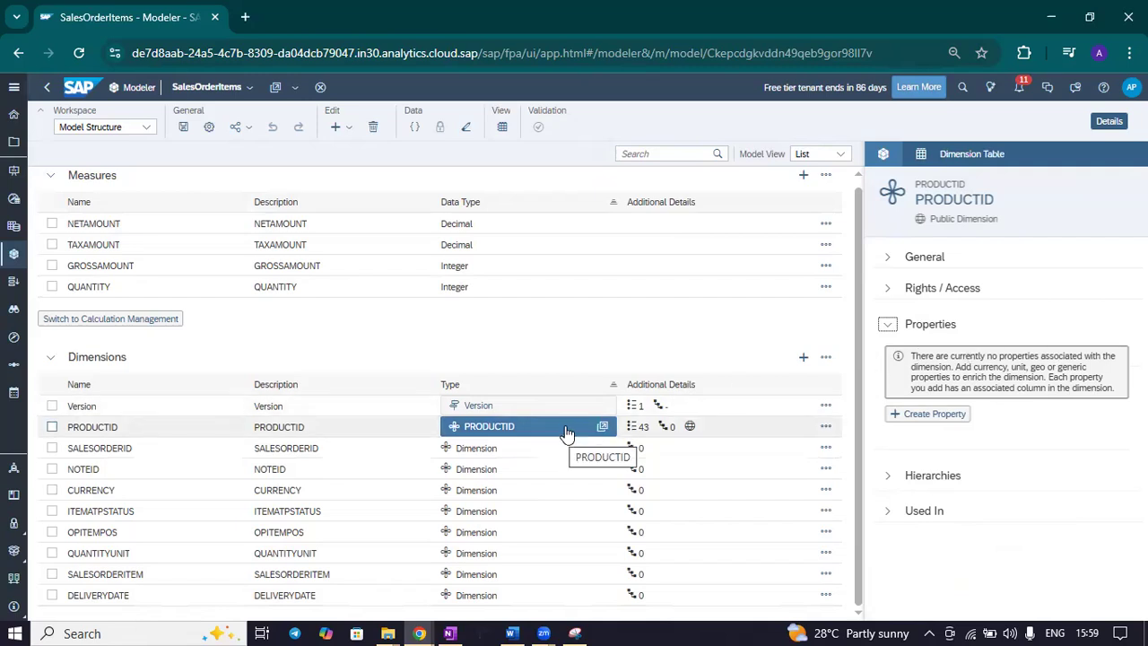
left_click(887, 327)
left_click(887, 366)
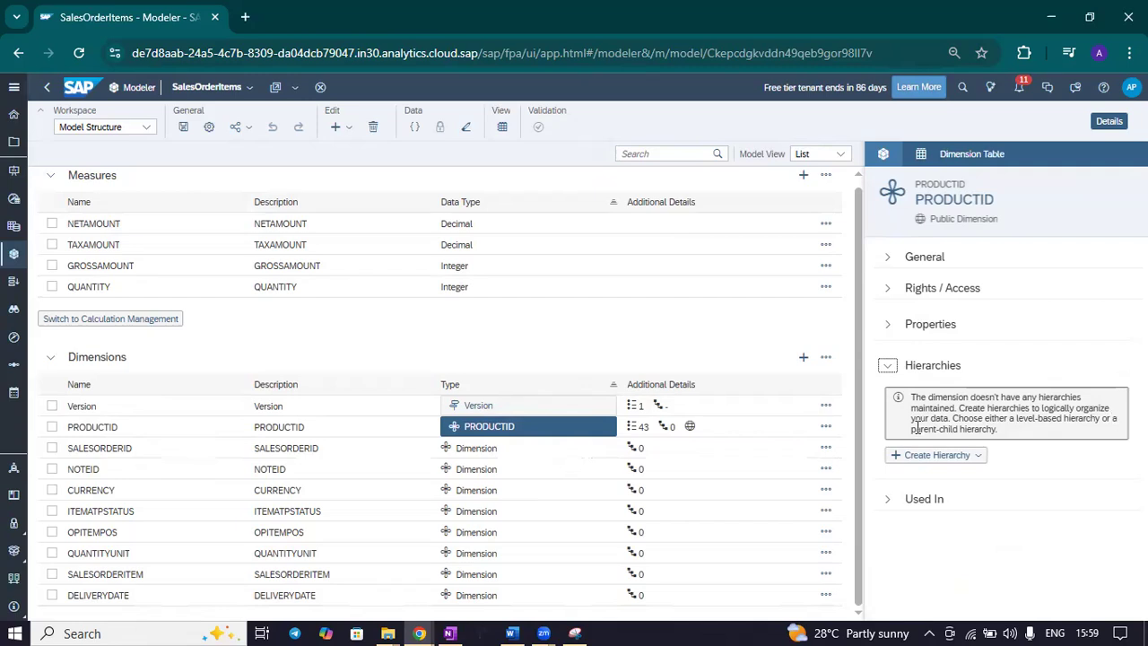
left_click(977, 456)
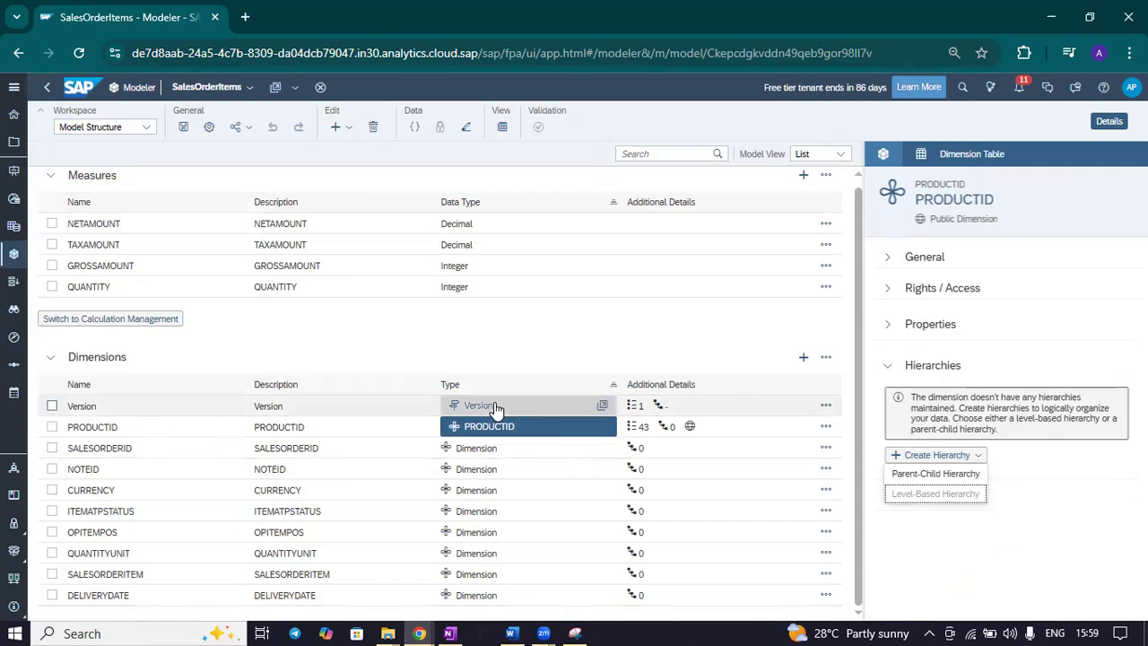
Step: Open the dimension table of PRODUCTID to work on its members and hierarchies
left_click(602, 427)
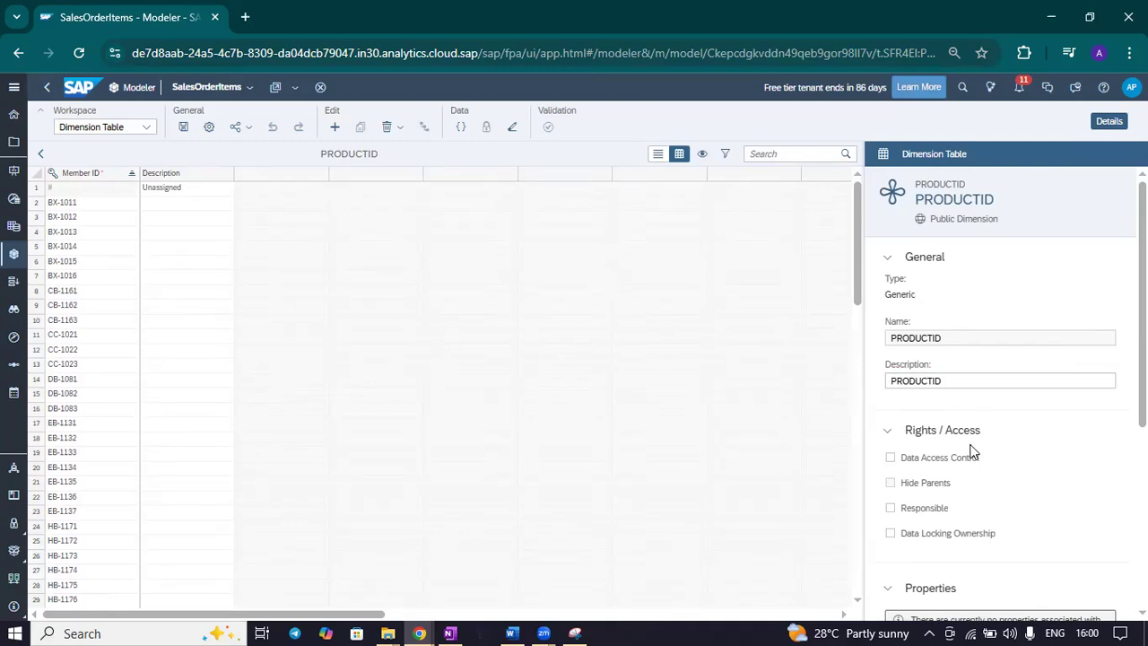
scroll(970, 451, "down", 2)
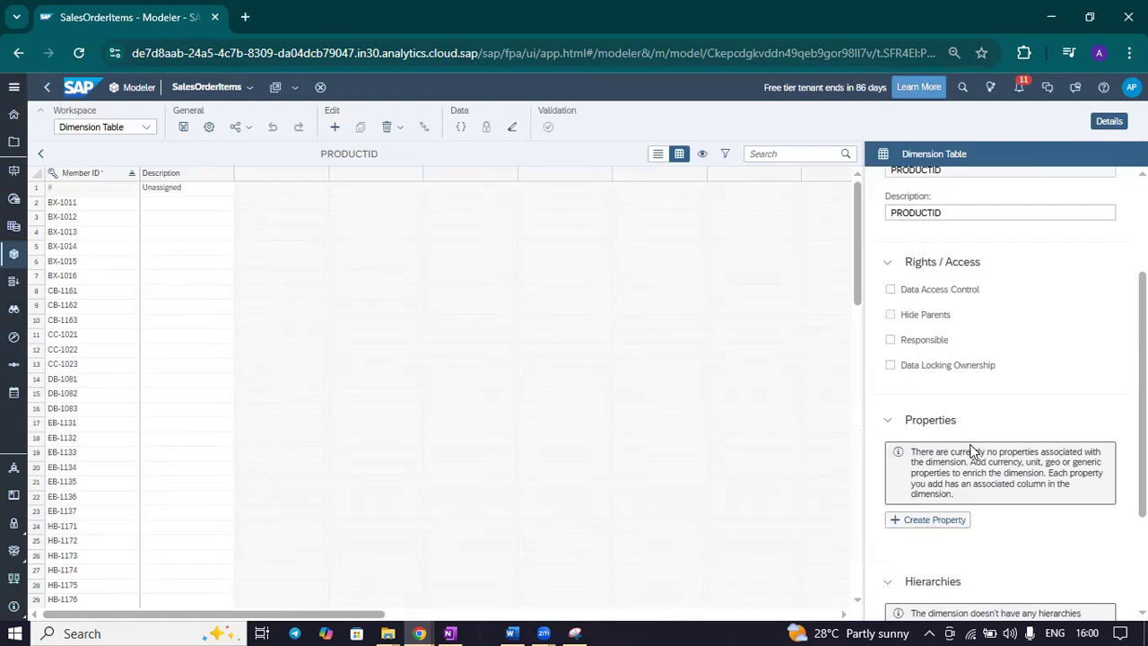
scroll(971, 451, "down", 2)
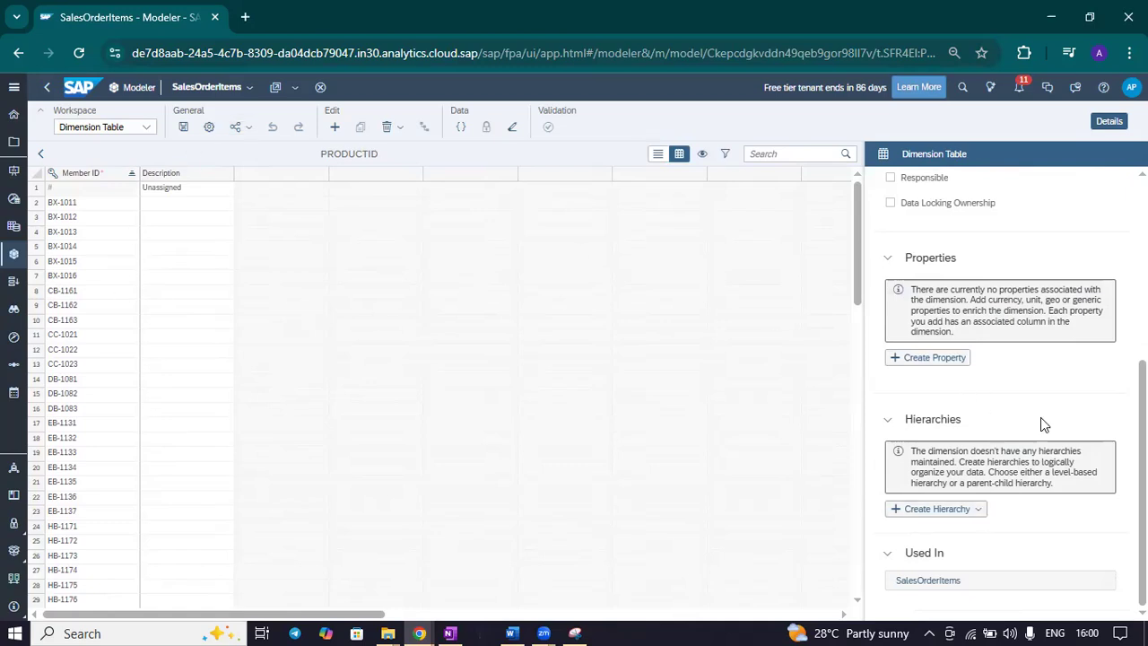
Step: Create a parent-child hierarchy for PRODUCTID with ID Product_Hier01 and description Prod Hierarchy 1
left_click(978, 513)
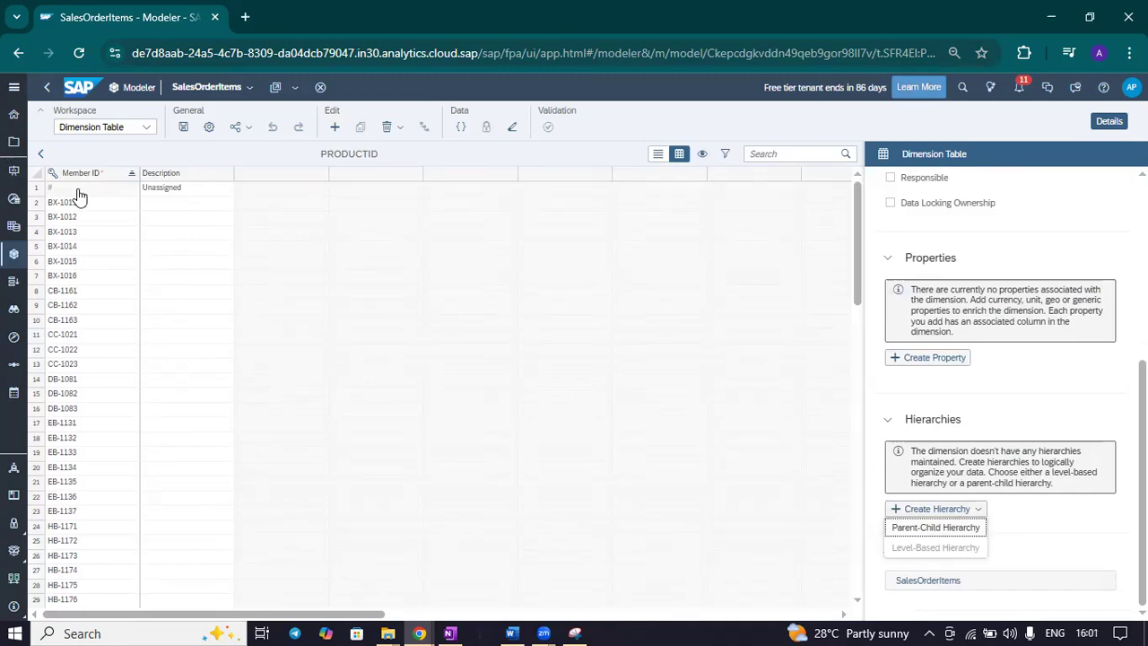
left_click(949, 528)
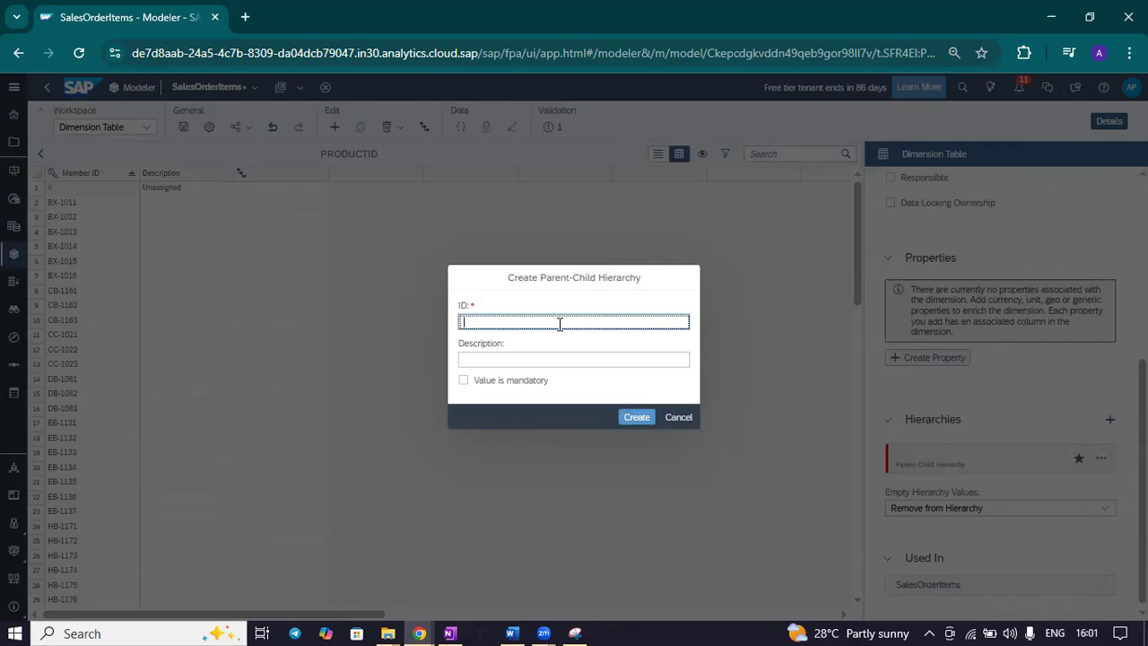
type("Product_H")
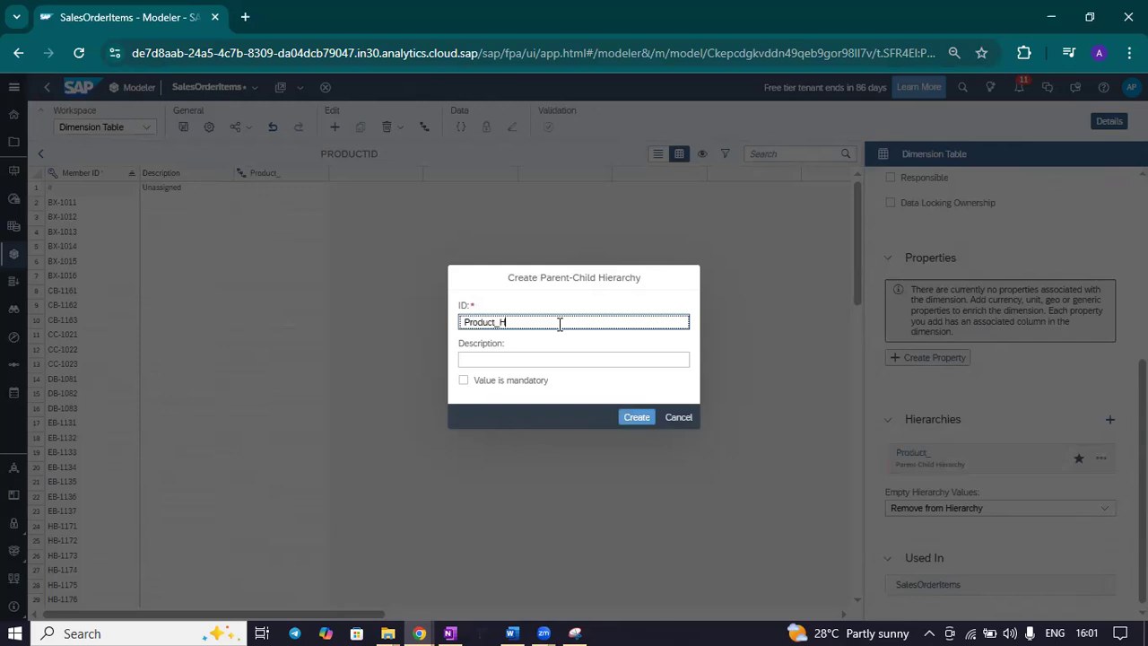
type("ier01")
left_click(517, 356)
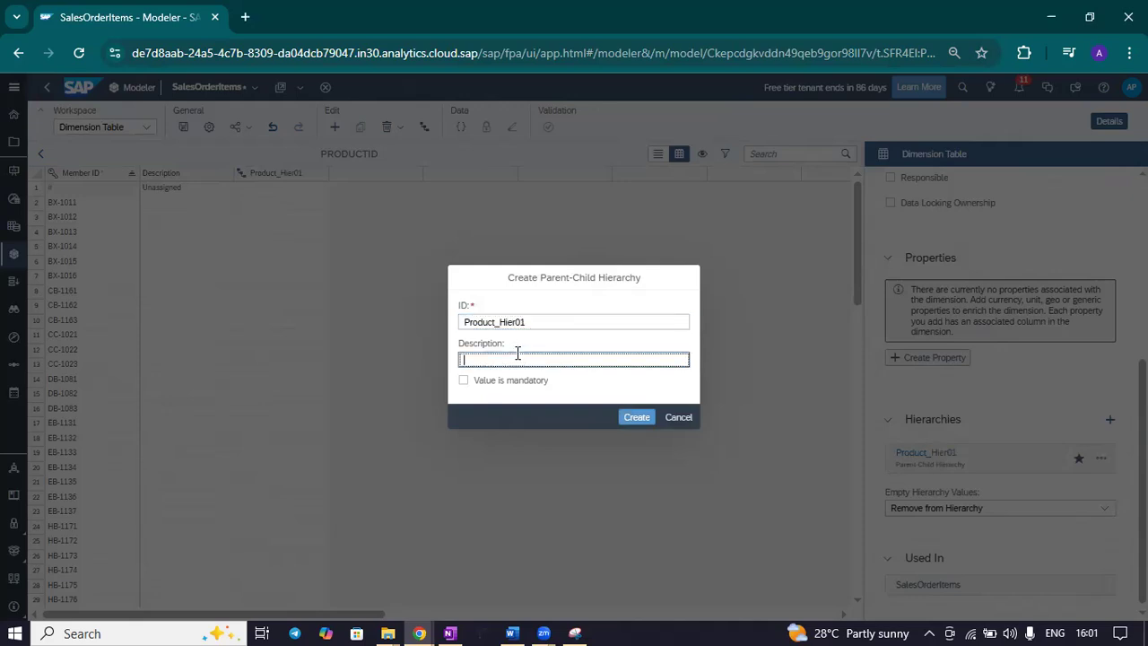
type("Prod Hierarchy 1")
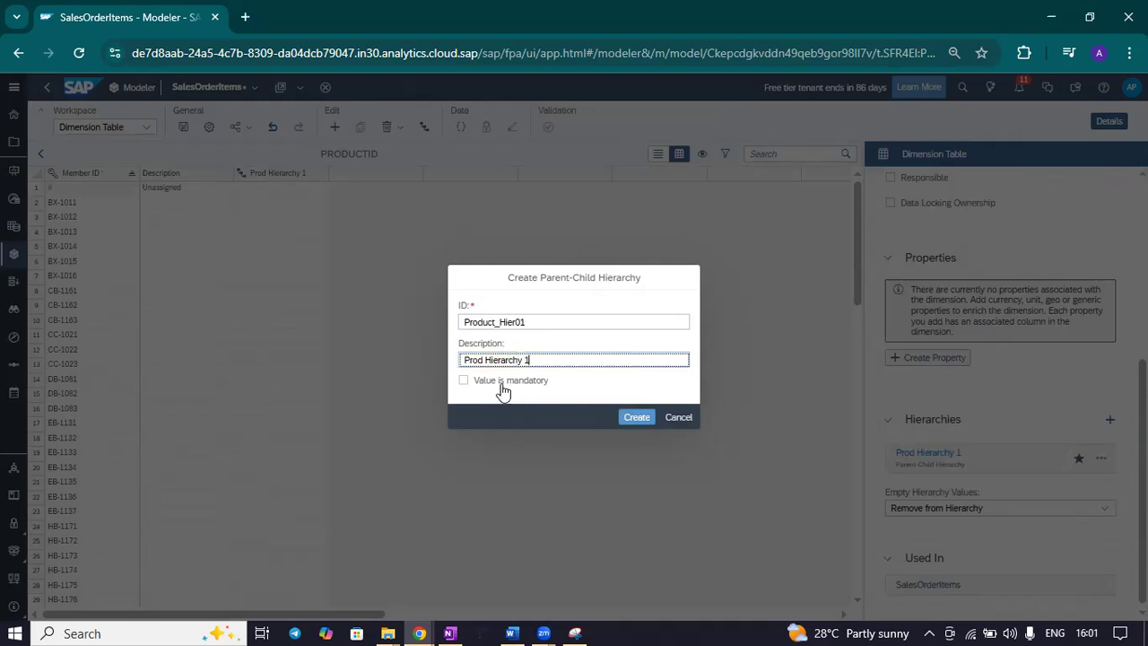
left_click(637, 418)
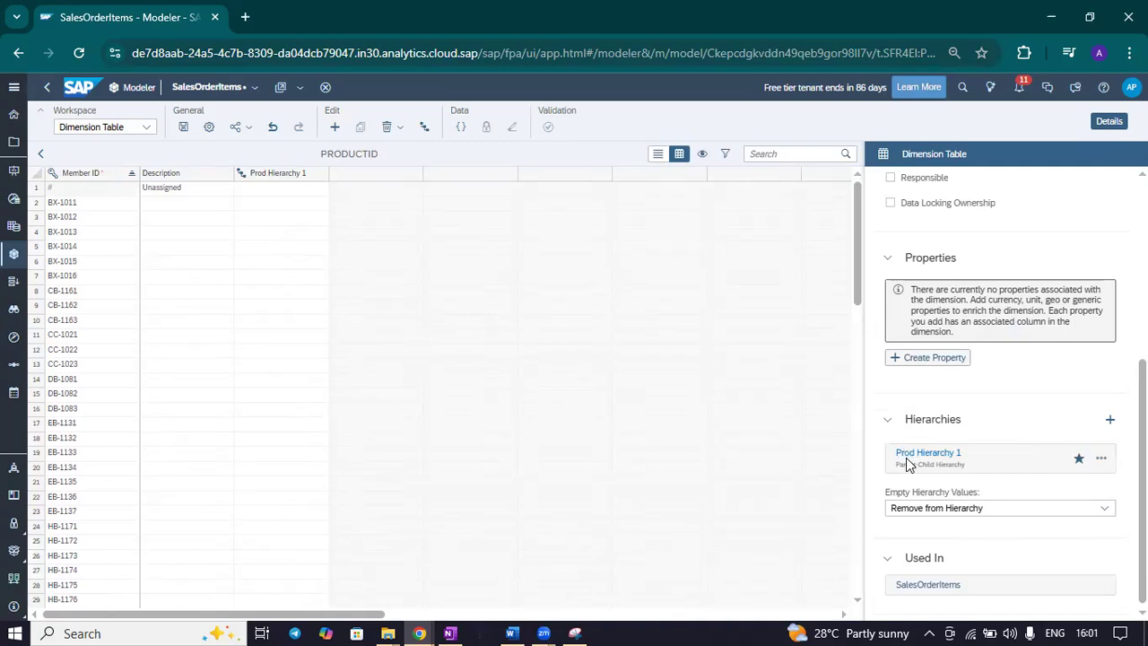
Step: Review the actions available for Prod Hierarchy 1 and its editable ID and description, leaving them as they are
left_click(1101, 458)
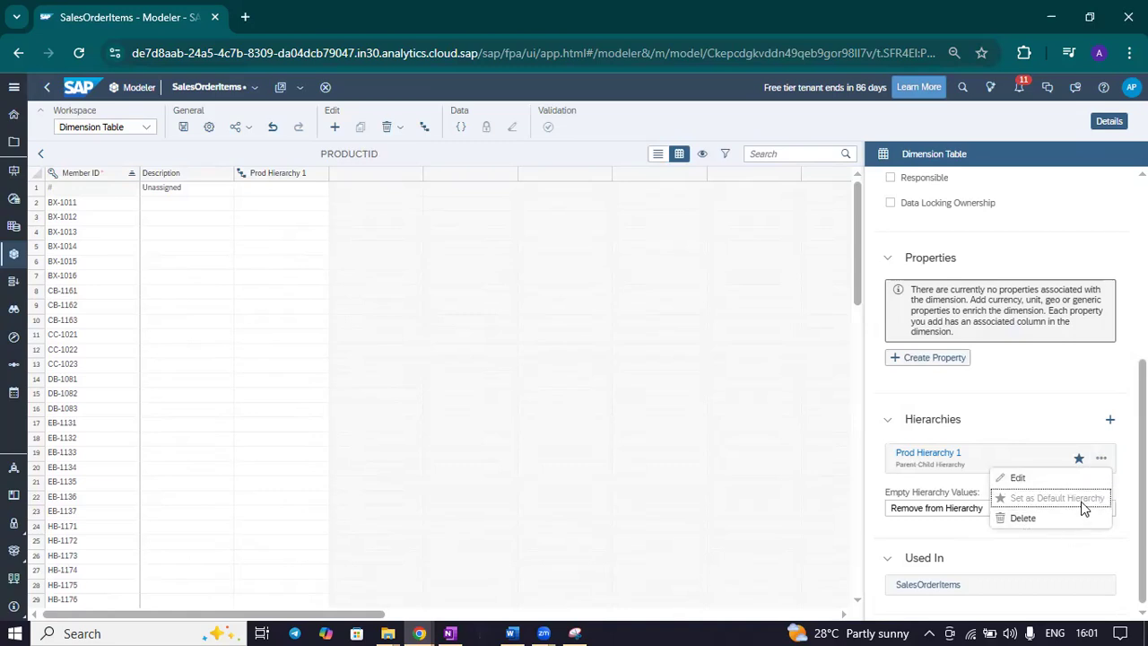
left_click(1018, 407)
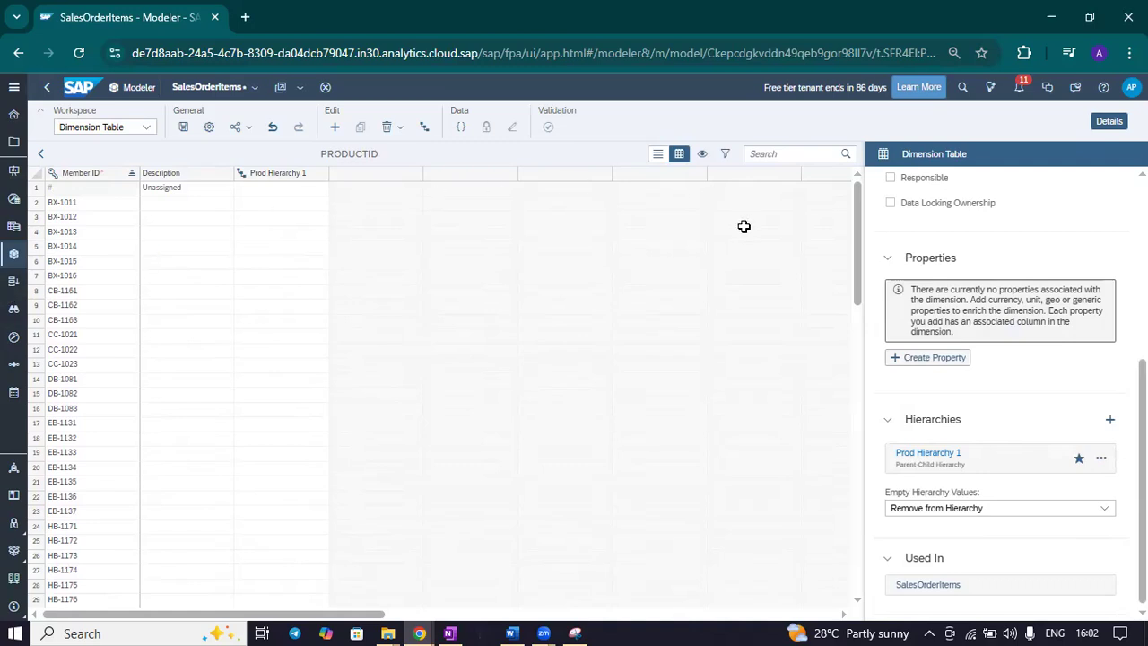
left_click(1101, 460)
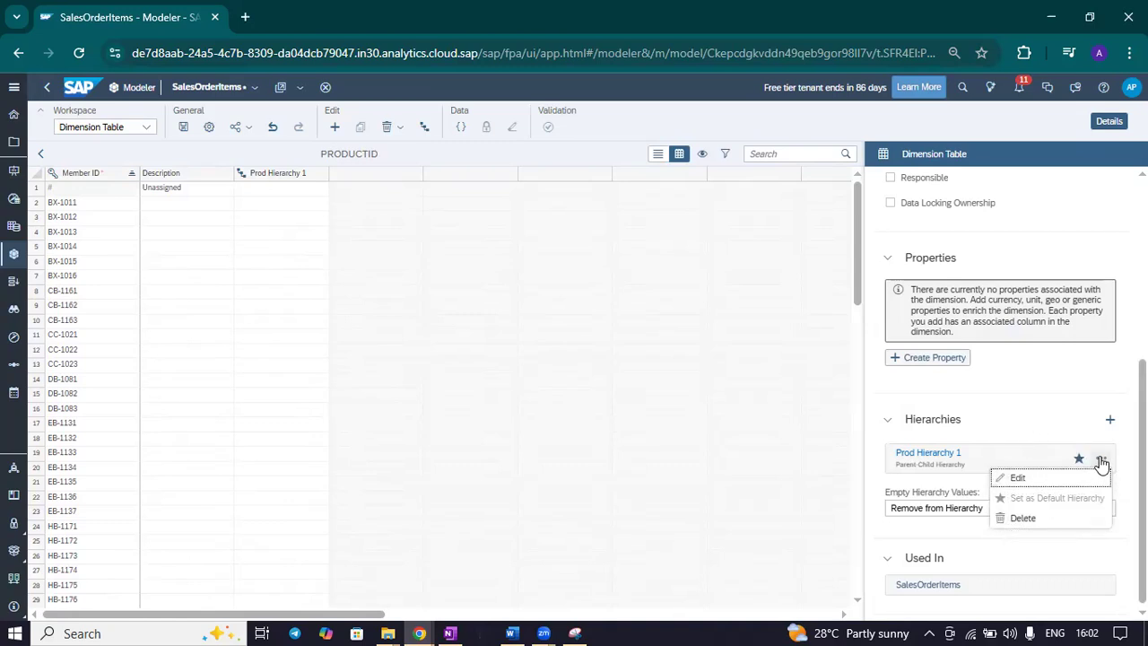
left_click(1024, 417)
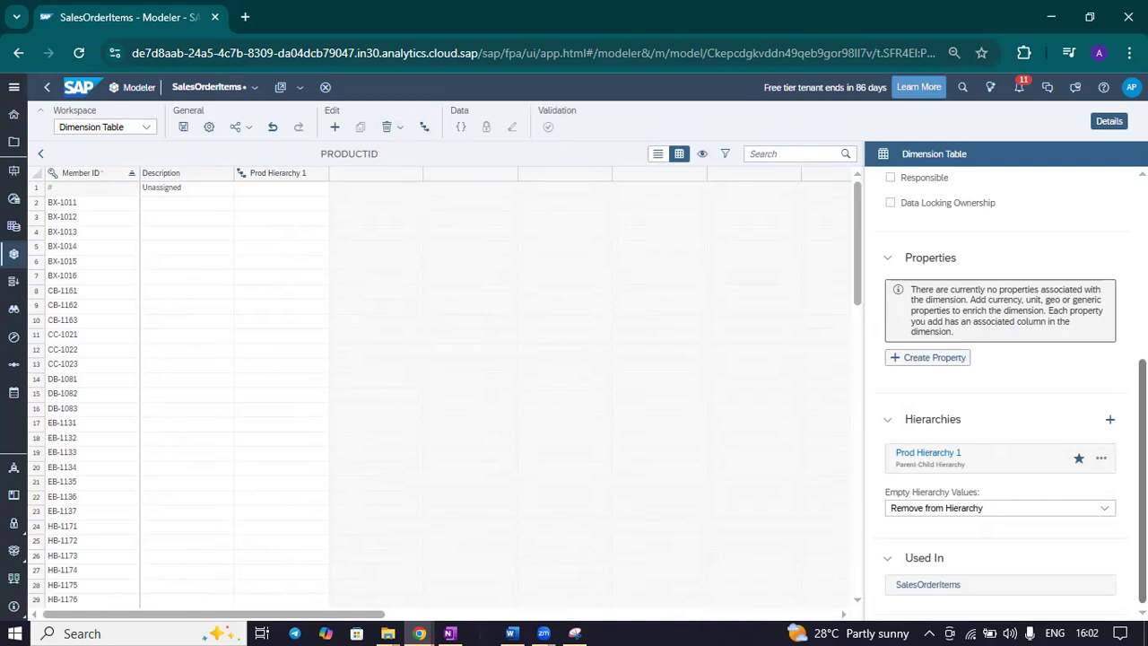
left_click(1100, 457)
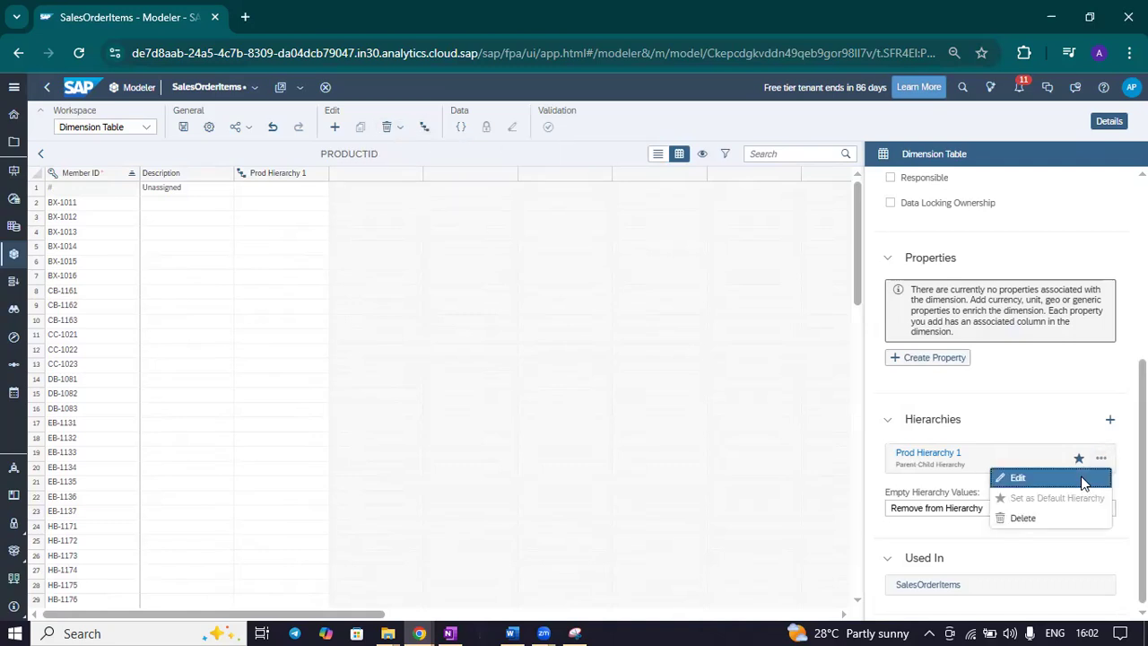
left_click(1083, 480)
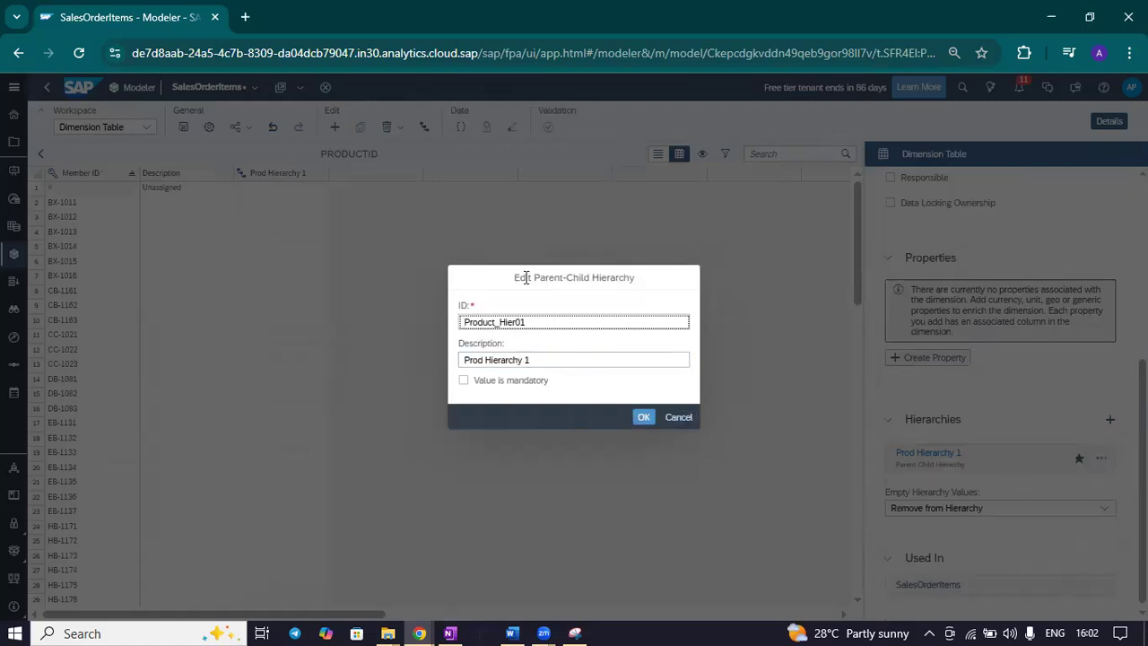
left_click(642, 425)
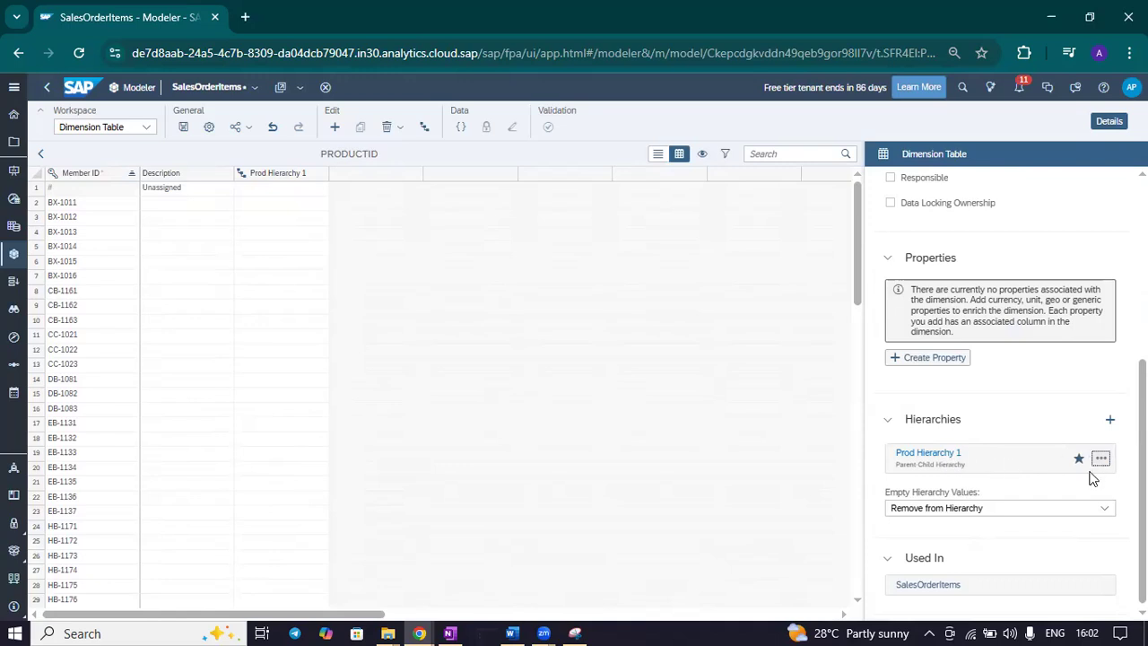
Step: Open the hierarchy maintenance view and add members BX-1011 to BX-1015 directly under the Product_Hier01 root
left_click(425, 127)
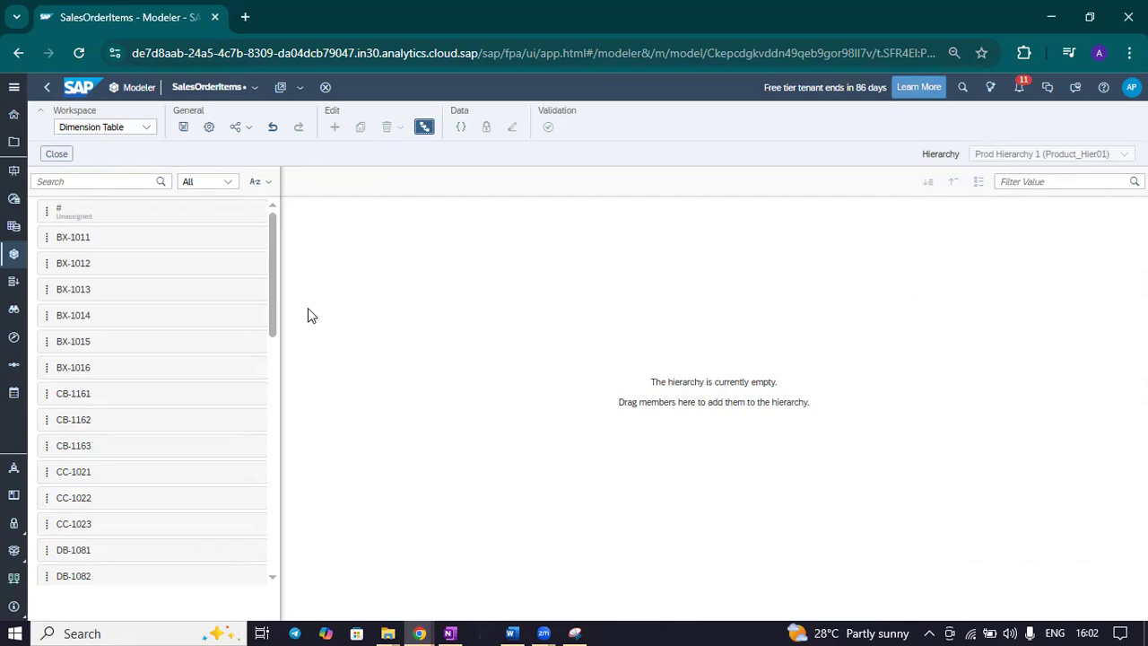
left_click_drag(90, 240, 364, 274)
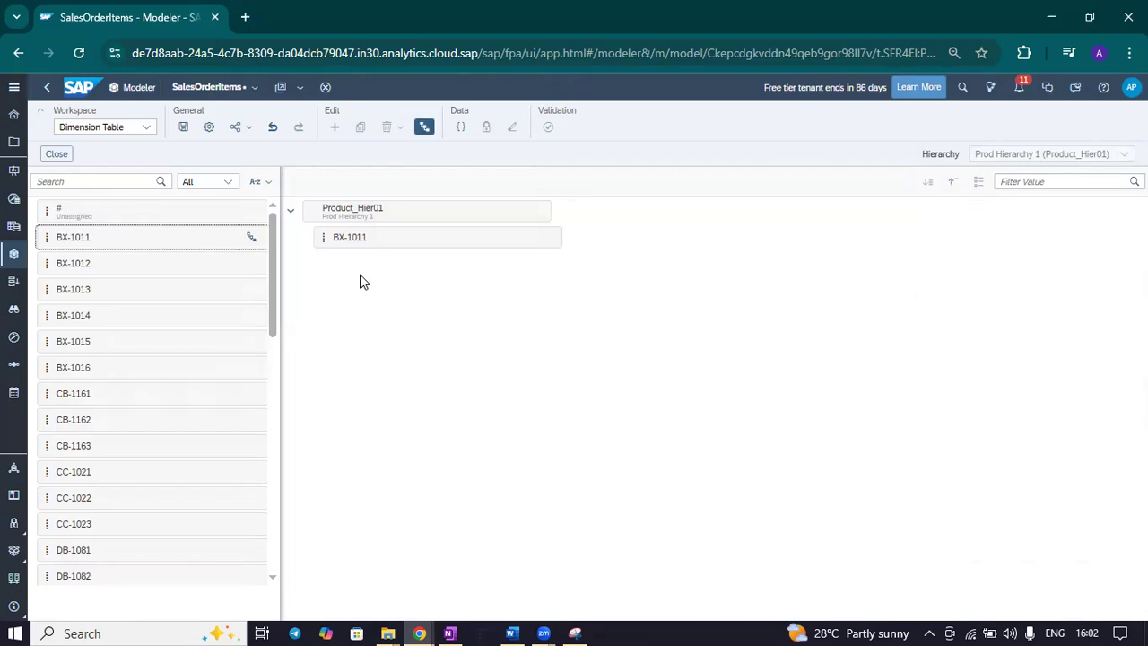
left_click_drag(104, 264, 370, 284)
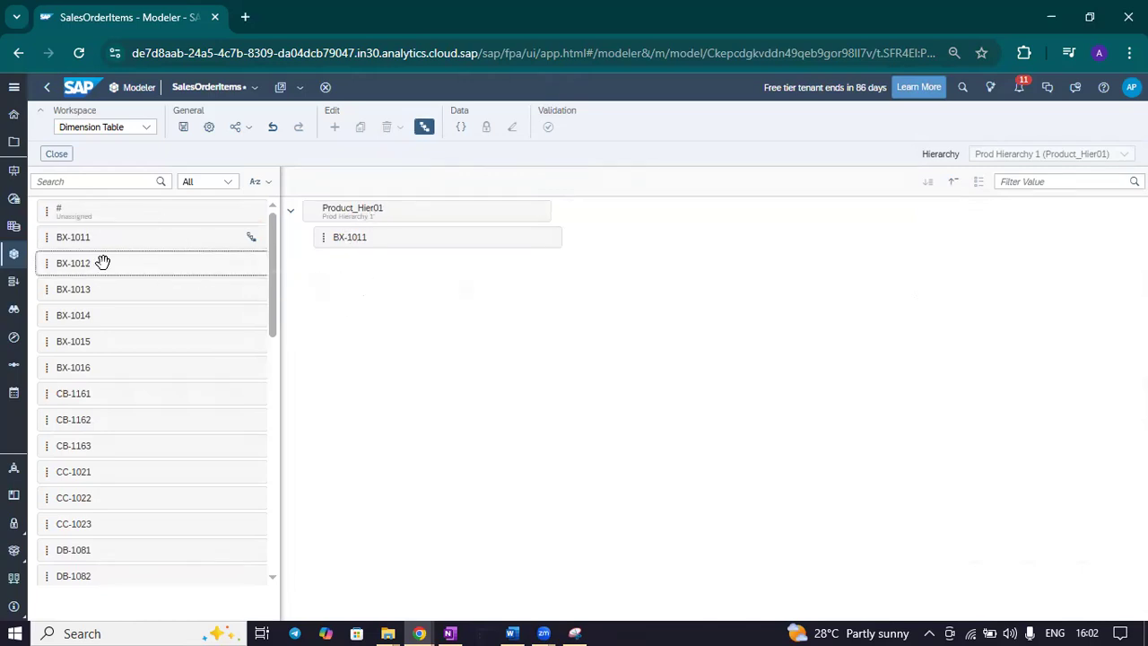
left_click_drag(75, 261, 376, 266)
left_click_drag(90, 264, 361, 266)
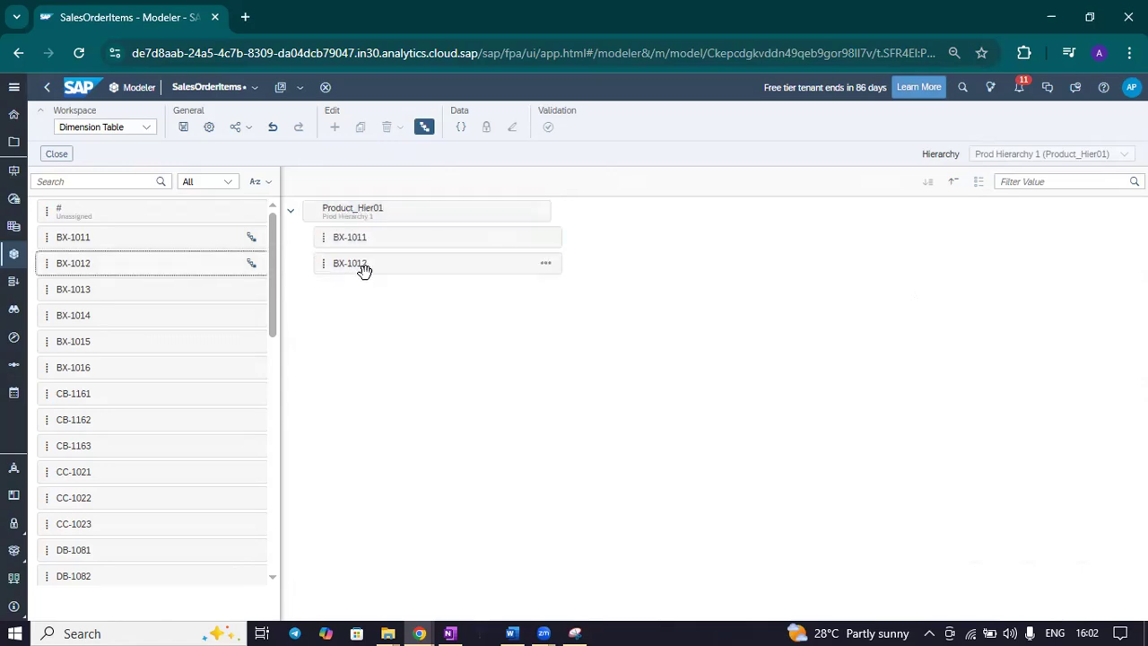
left_click_drag(228, 287, 357, 215)
left_click_drag(75, 317, 333, 264)
left_click_drag(64, 338, 379, 288)
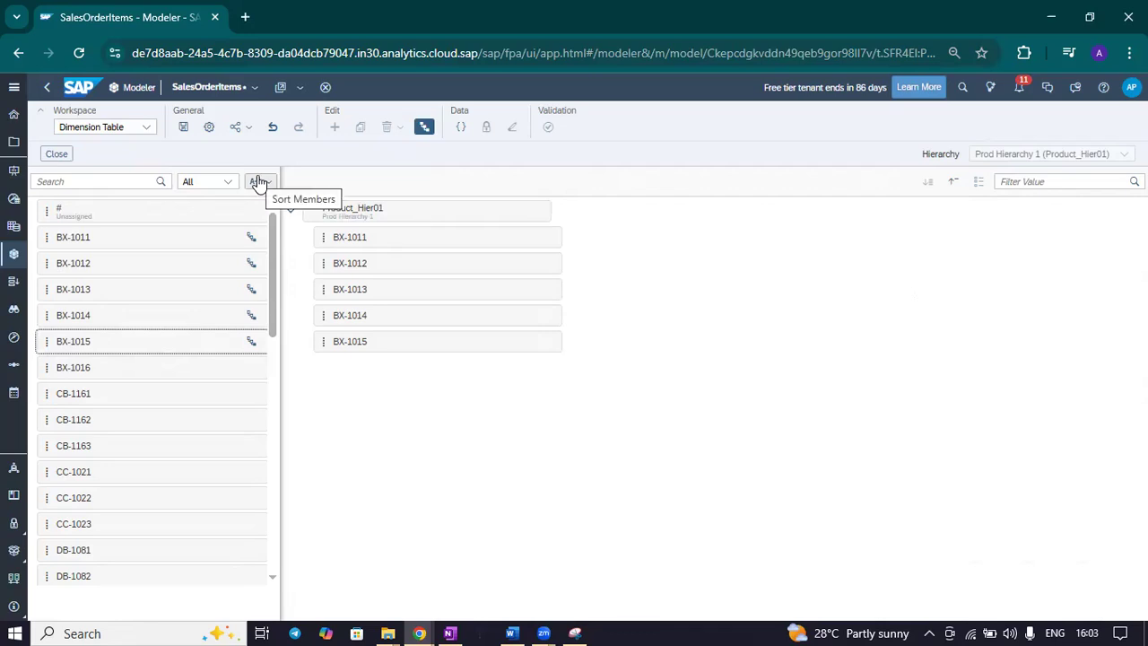
Step: Compare the Prod Hierarchy 1 column in the dimension table with the member structure in the hierarchy view
left_click(425, 127)
left_click(425, 127)
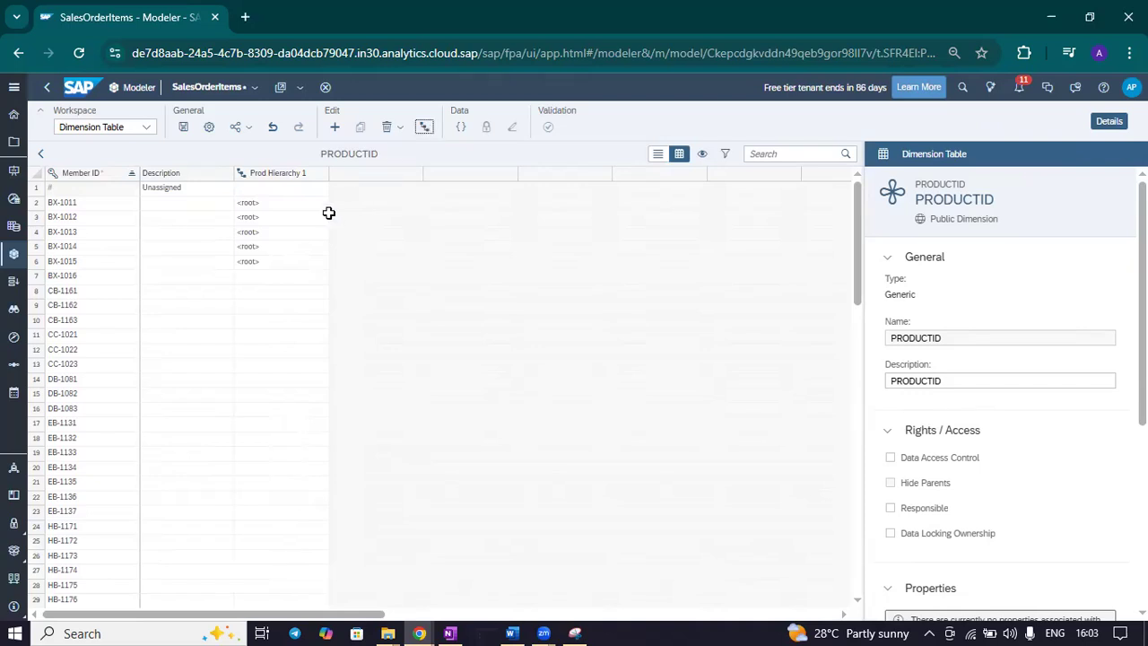
left_click(425, 126)
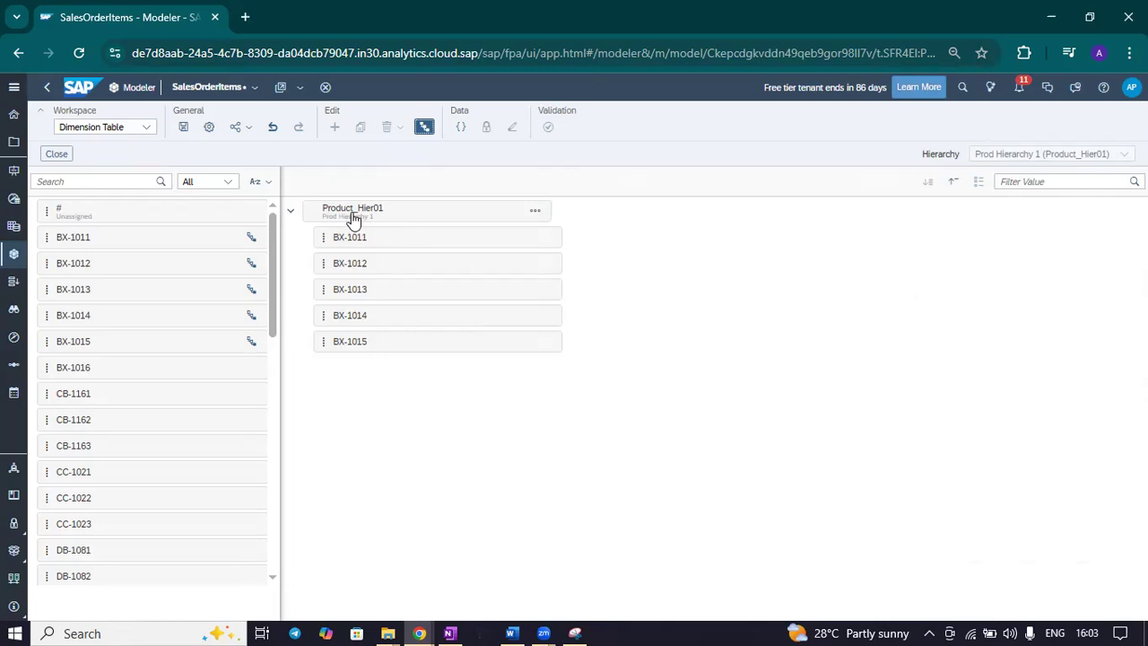
left_click(422, 129)
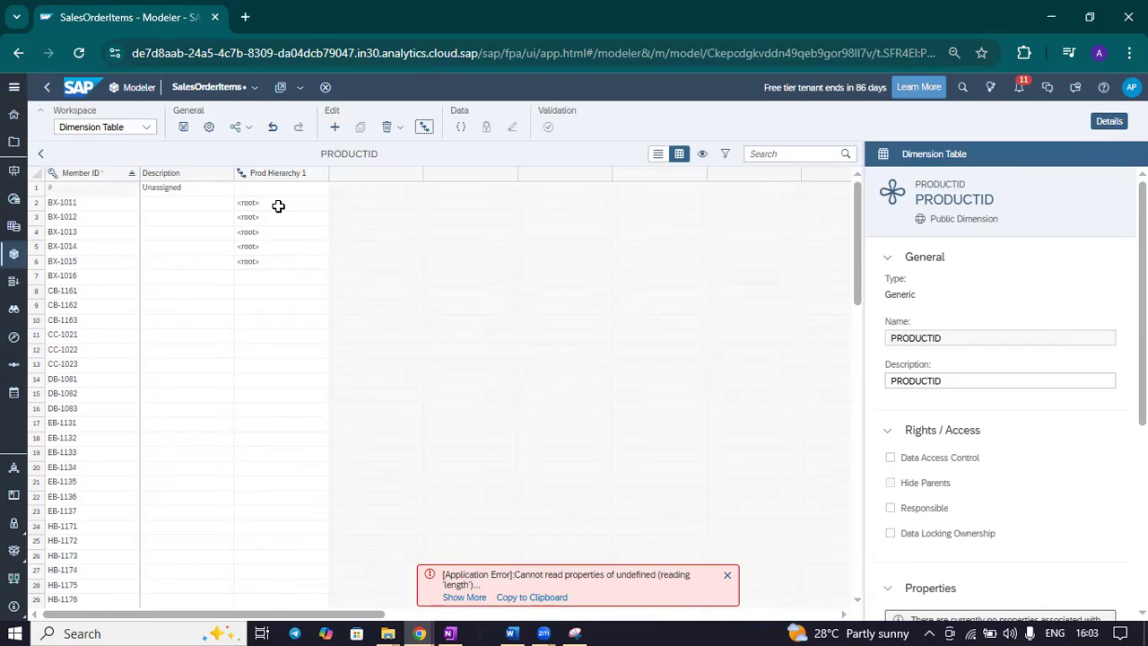
Step: Add BX-1016, CB-1161 and CB-1162 to the hierarchy as children of BX-1011 and return to the dimension table
left_click(424, 126)
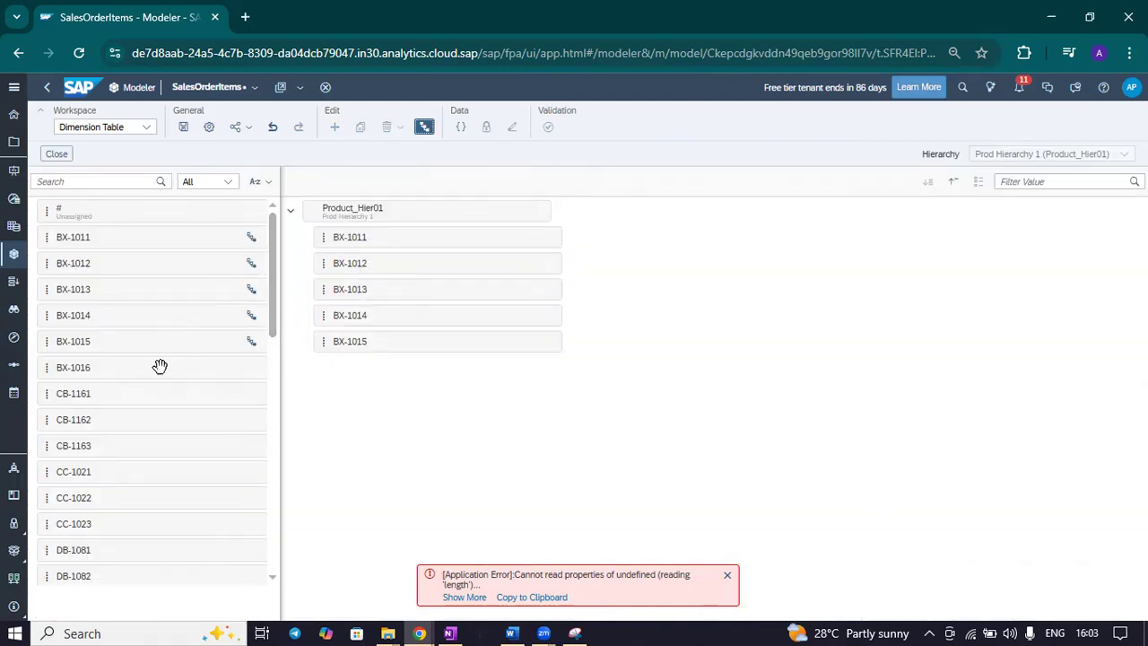
left_click_drag(95, 368, 348, 266)
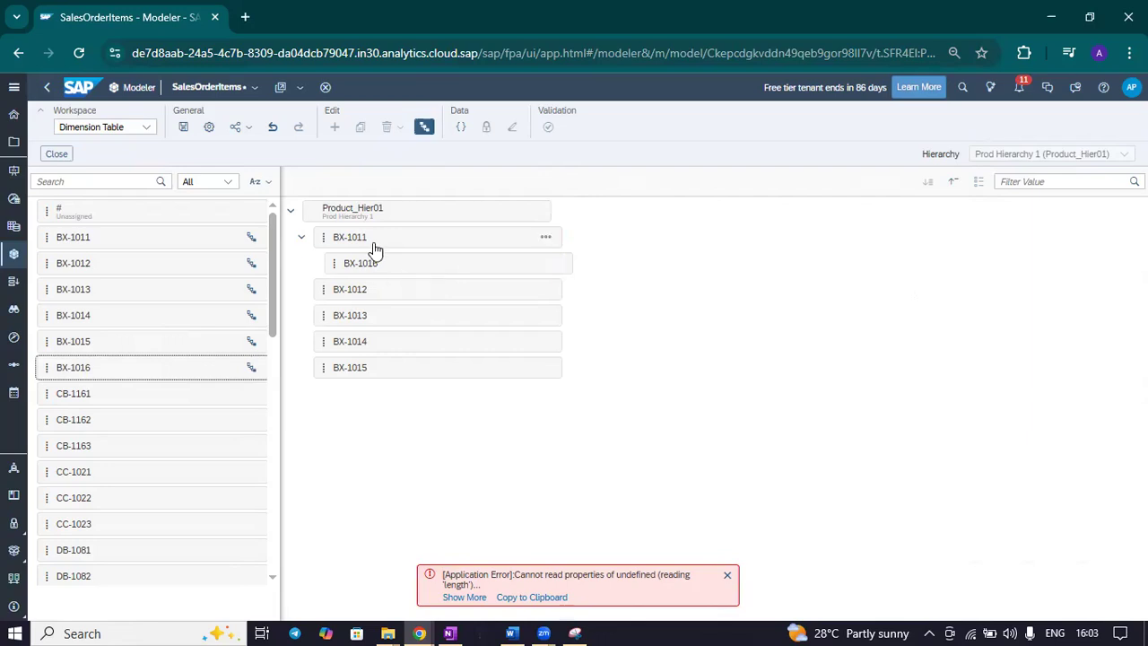
left_click_drag(103, 393, 376, 246)
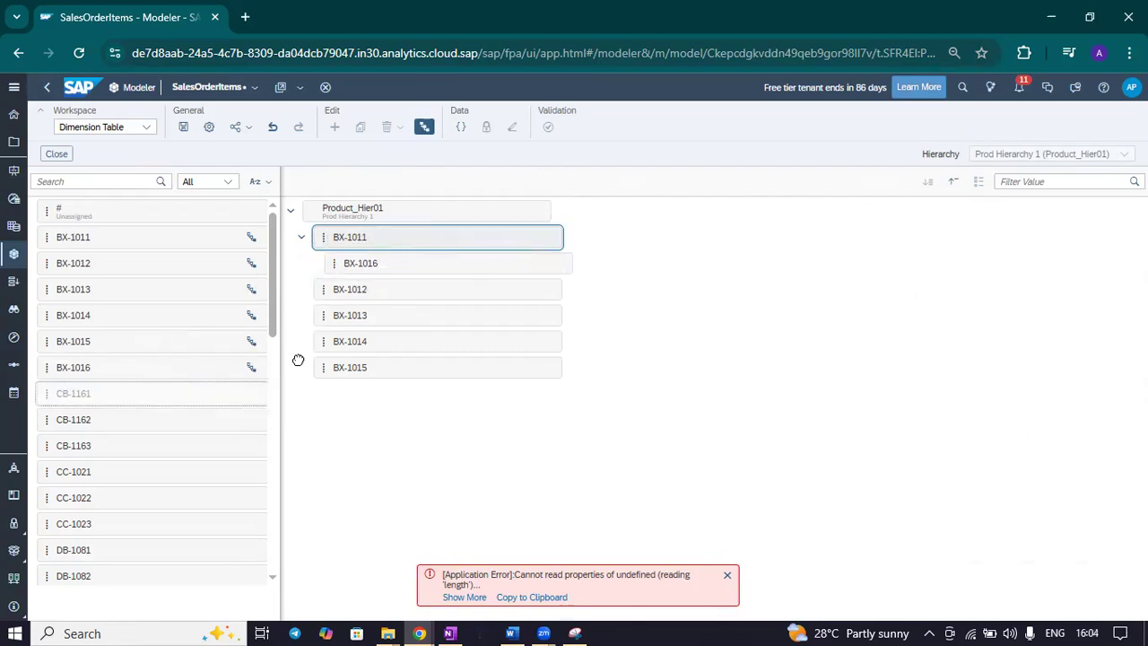
left_click_drag(113, 419, 382, 236)
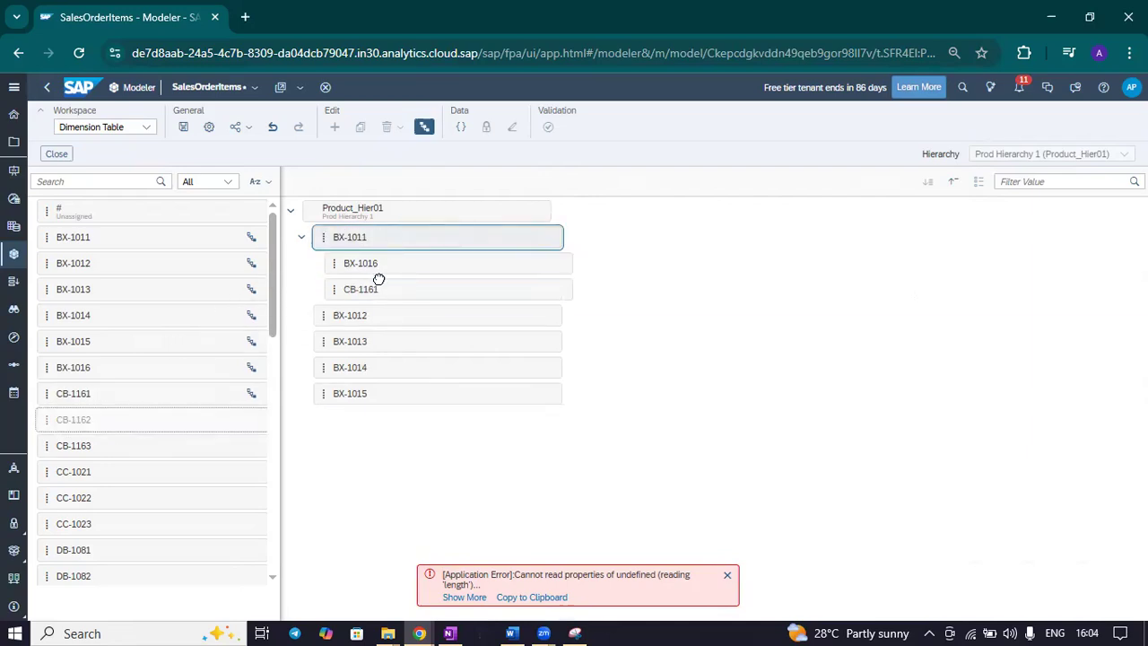
left_click(424, 127)
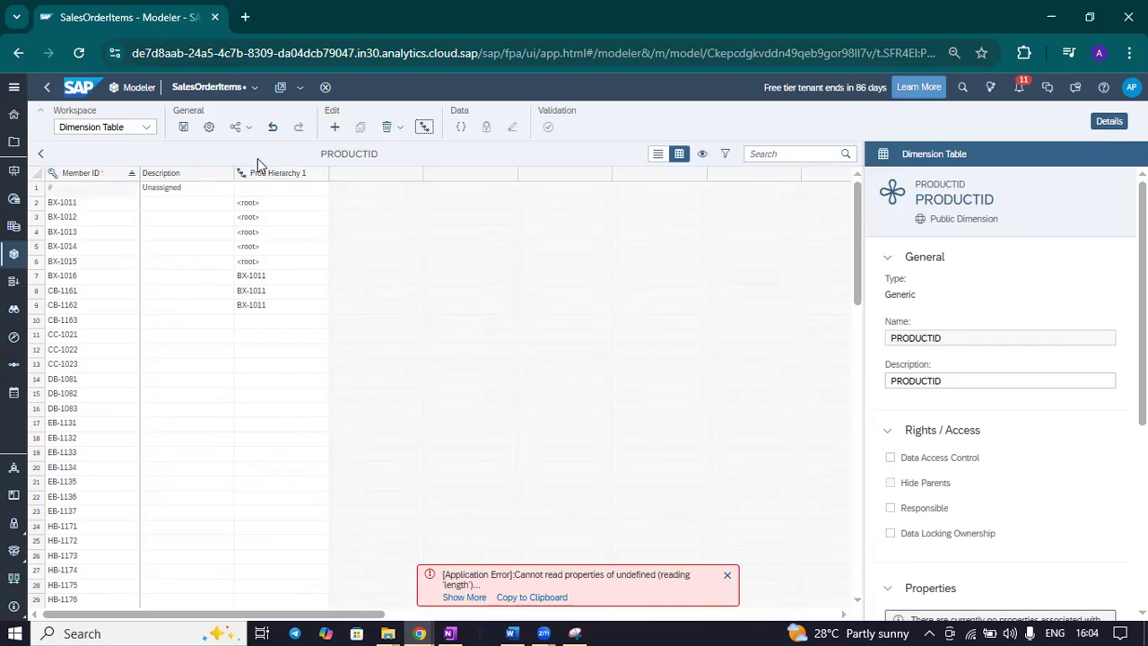
Step: Move BX-1016, CB-1161 and CB-1162 out of BX-1011 to directly under the Product_Hier01 root
left_click(424, 127)
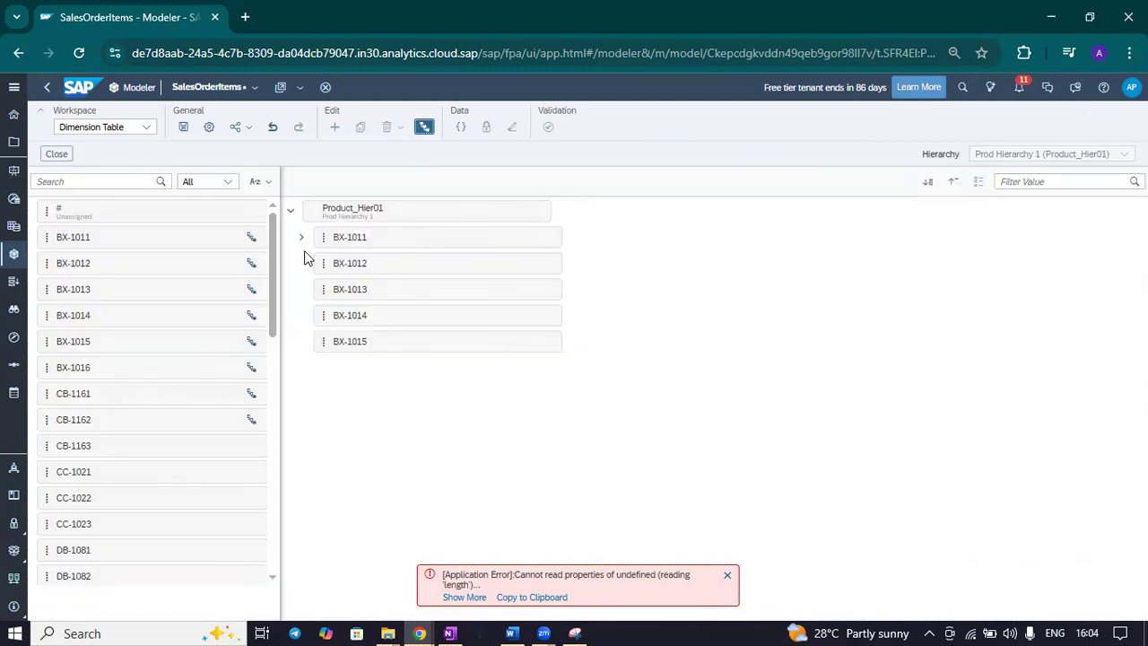
left_click(299, 237)
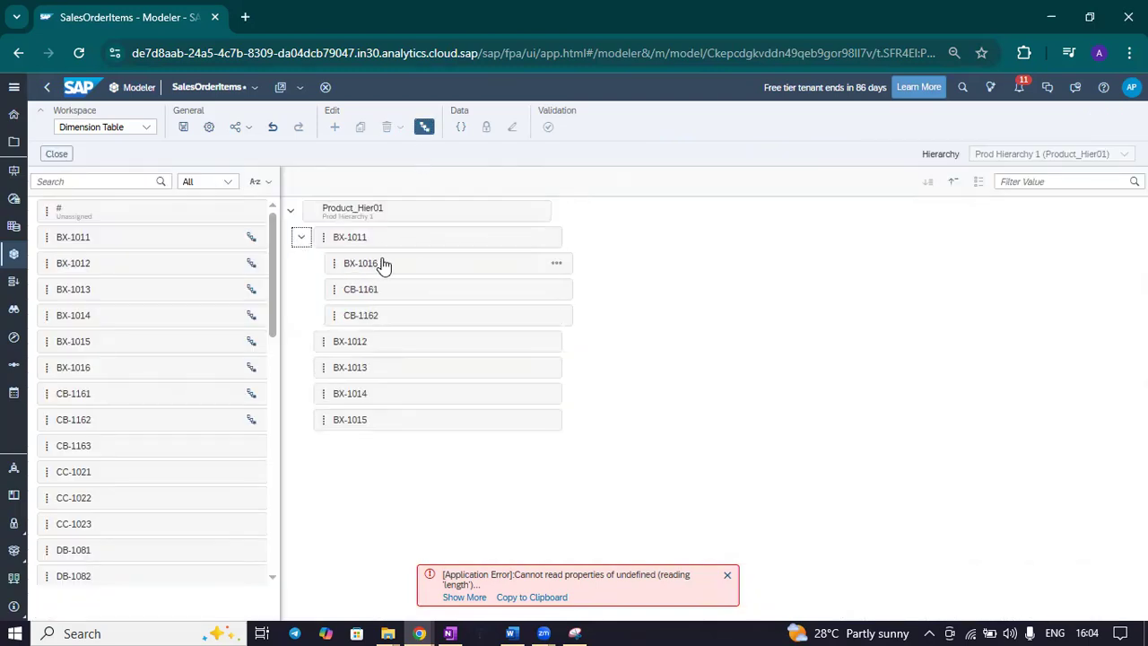
left_click(526, 269)
left_click_drag(527, 269, 390, 220)
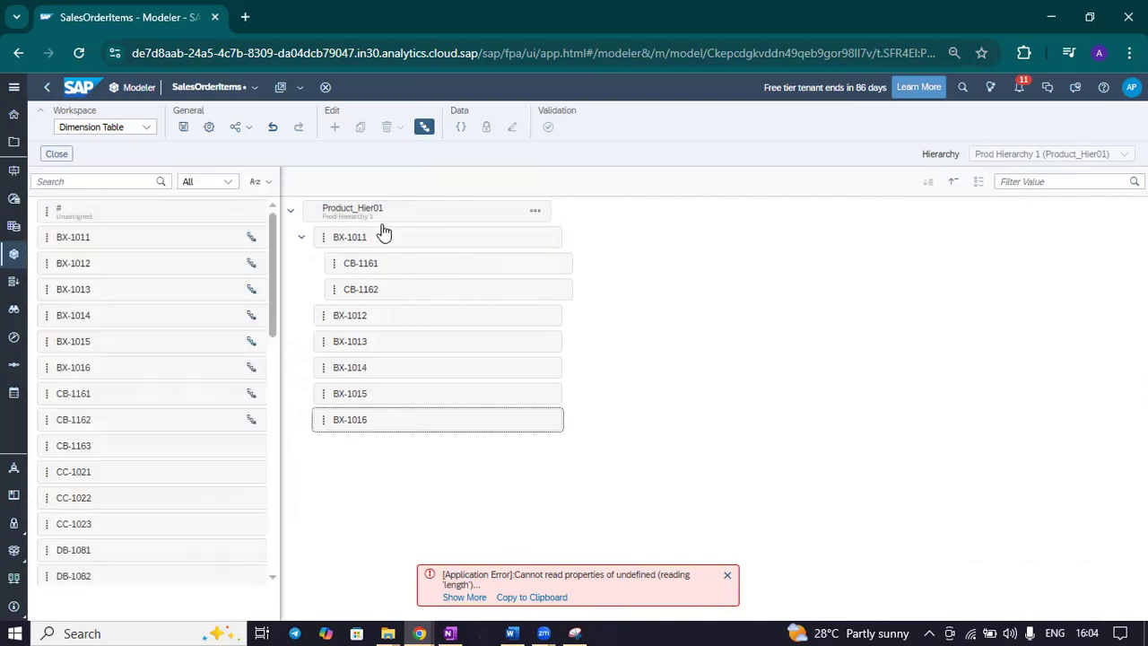
left_click_drag(367, 267, 419, 300)
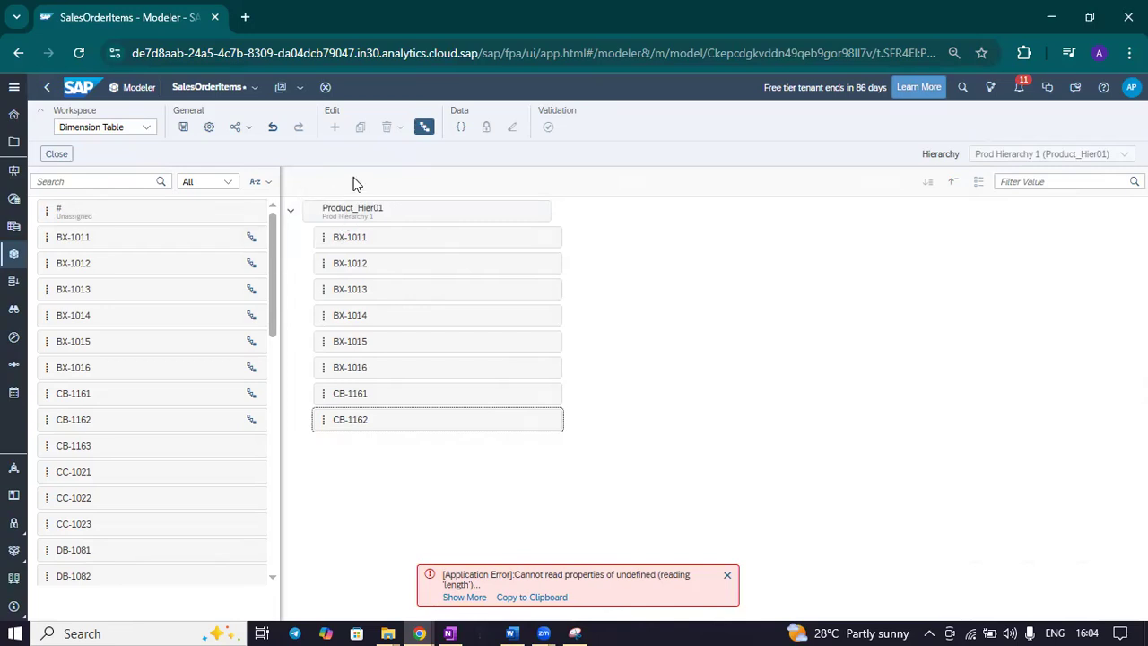
Step: Save the model and review the members' parent assignments in the dimension table and the dimension's Hierarchies settings
left_click(185, 128)
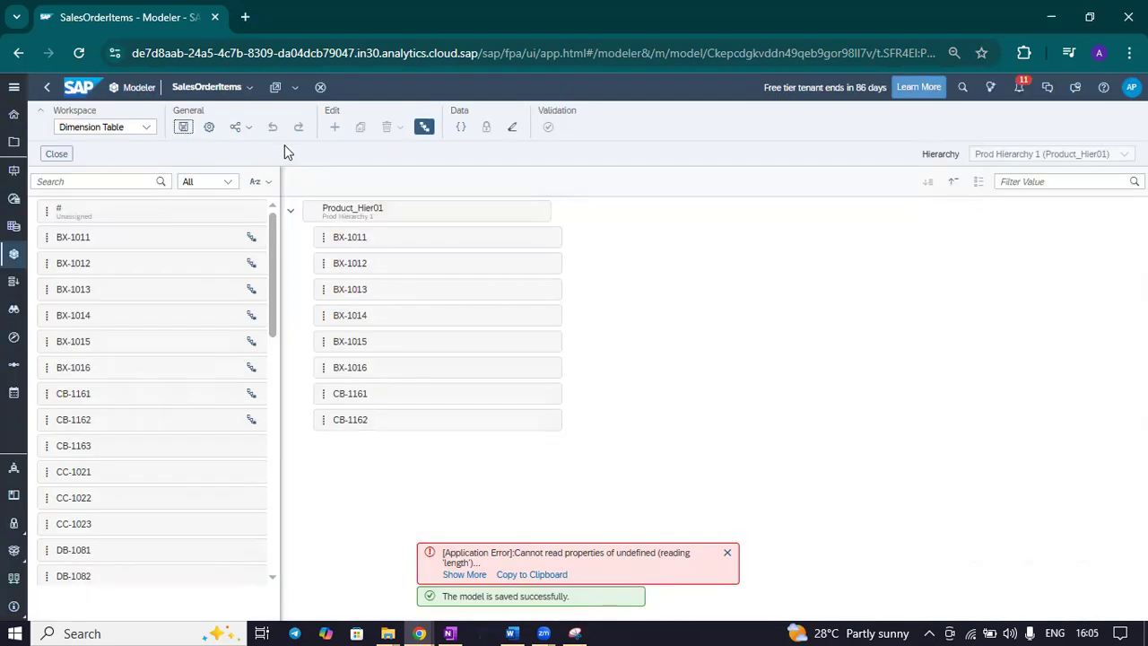
left_click(422, 128)
left_click(422, 128)
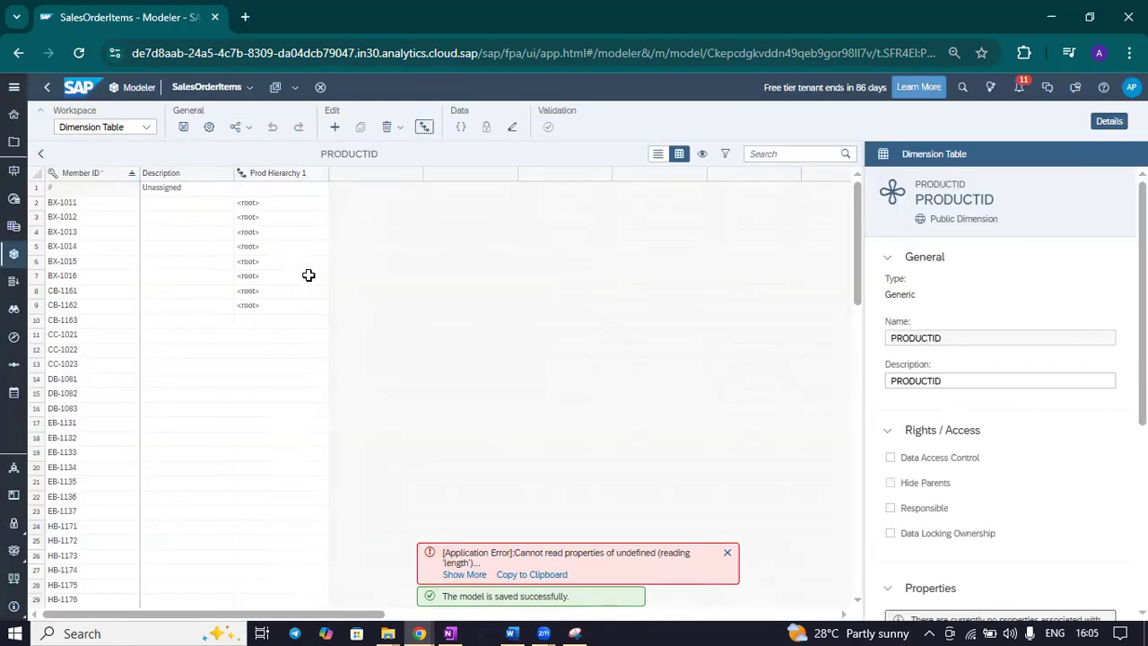
scroll(270, 288, "down", 7)
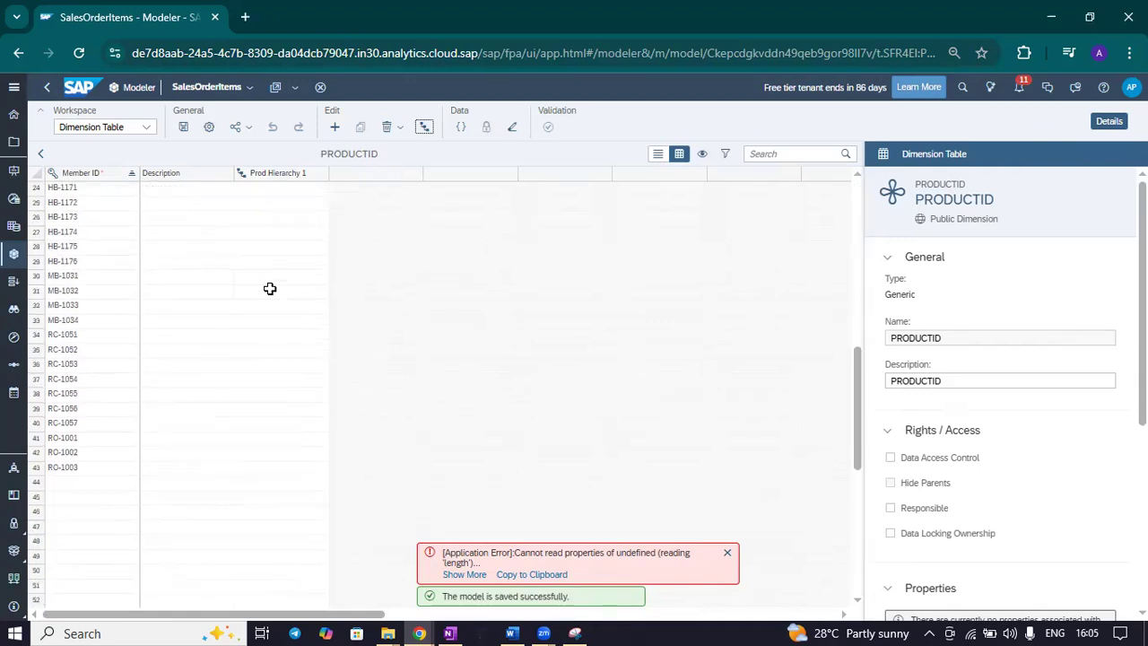
scroll(270, 288, "up", 7)
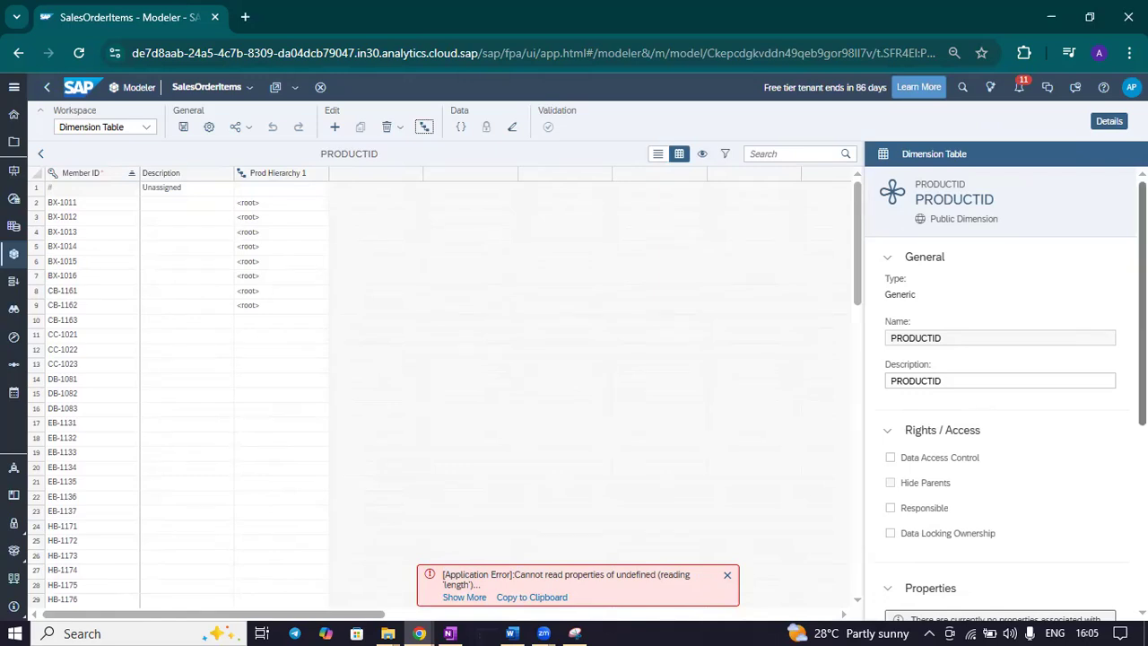
scroll(1116, 461, "down", 5)
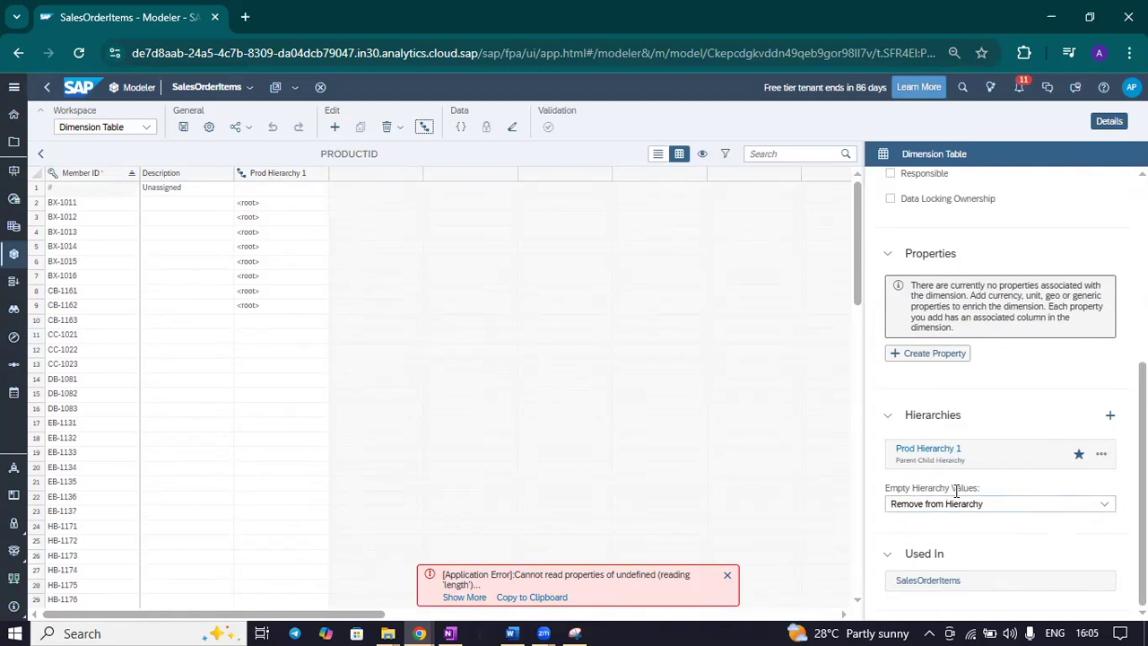
Step: Set Empty Hierarchy Values to Group and show under "Not in Hierarchy" and check the members in the hierarchy view
left_click(424, 128)
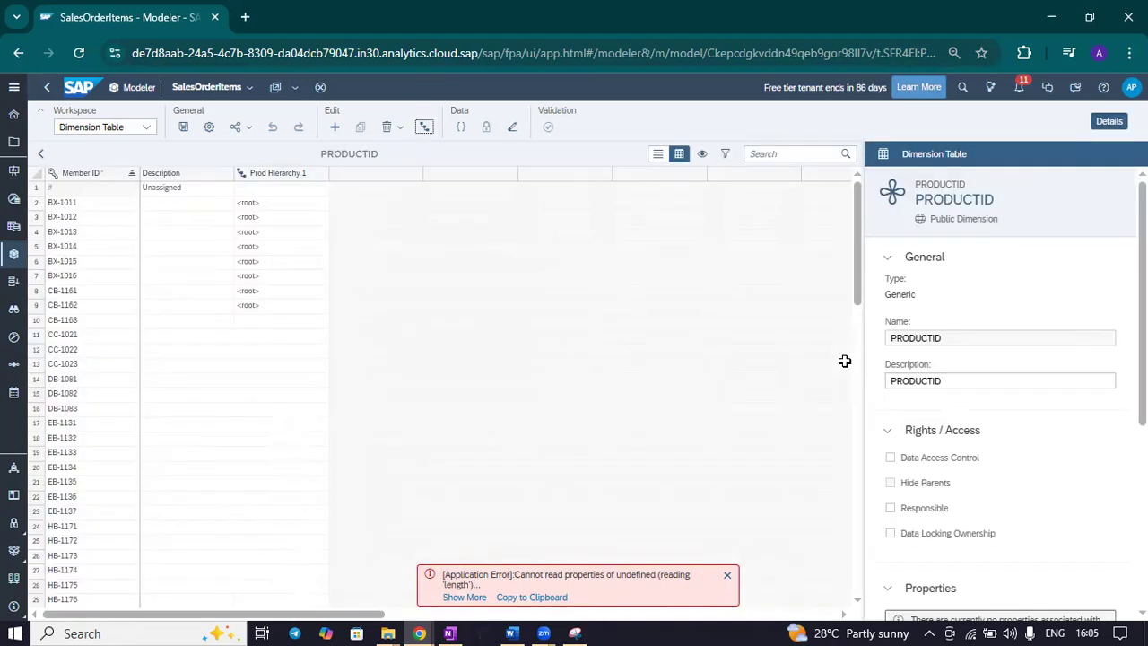
scroll(975, 454, "down", 3)
scroll(974, 454, "up", 3)
scroll(974, 460, "down", 5)
scroll(916, 409, "down", 4)
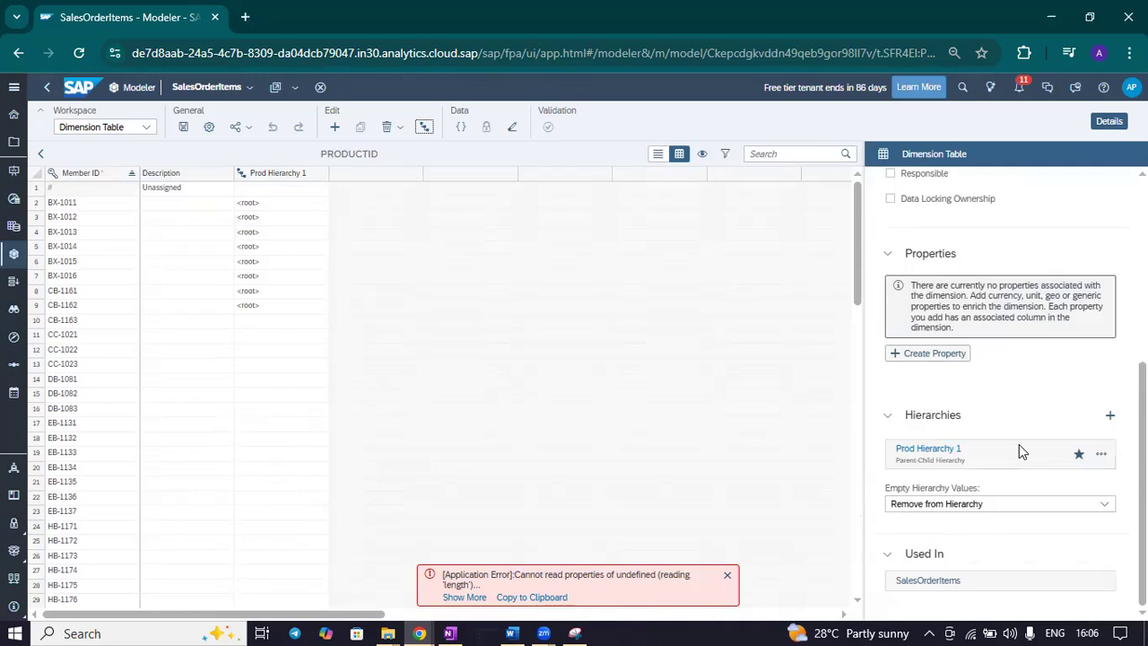
left_click(1106, 504)
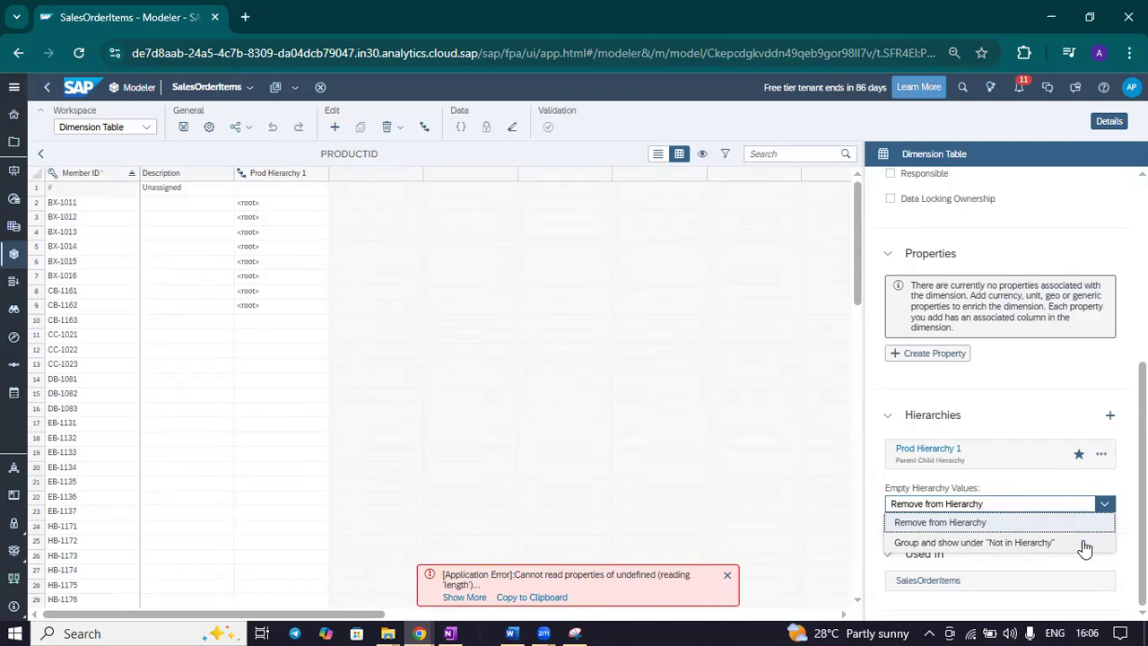
left_click(1085, 547)
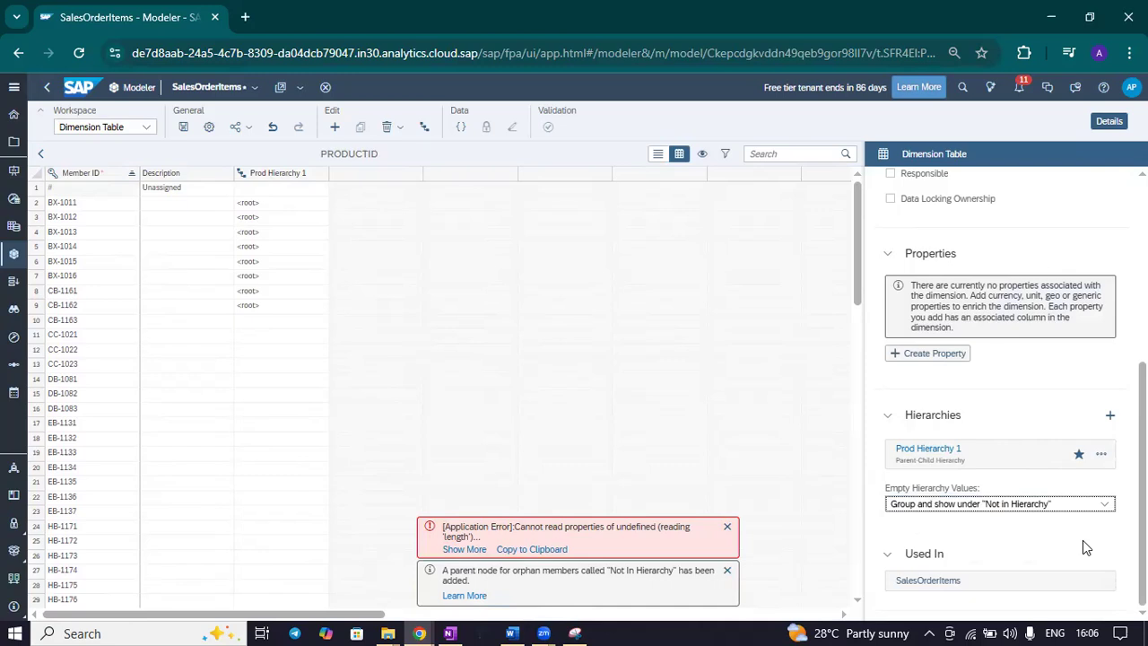
left_click(425, 131)
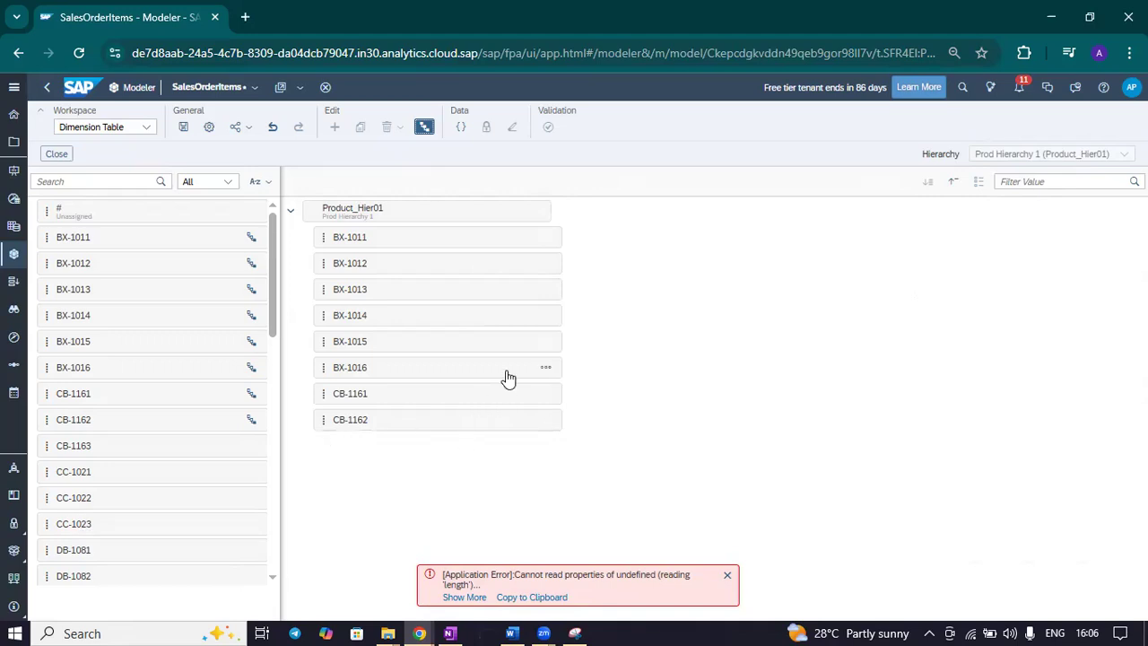
left_click(428, 128)
scroll(969, 531, "down", 4)
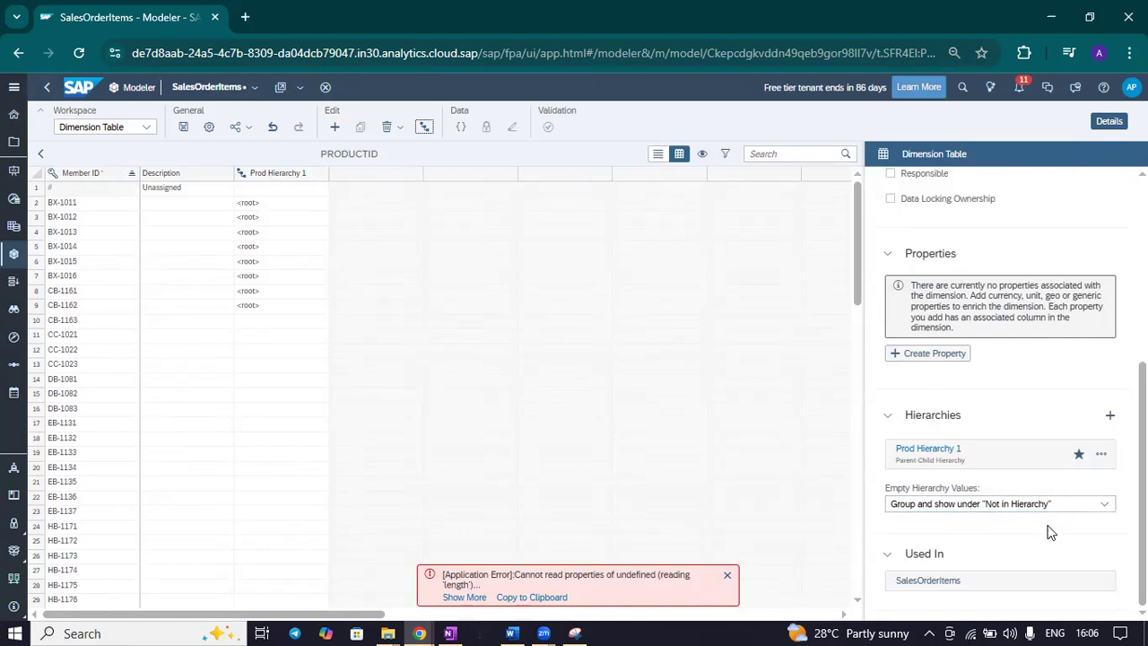
Step: Save the model and inspect the Not In Hierarchy row below the last product member in the dimension table
left_click(183, 127)
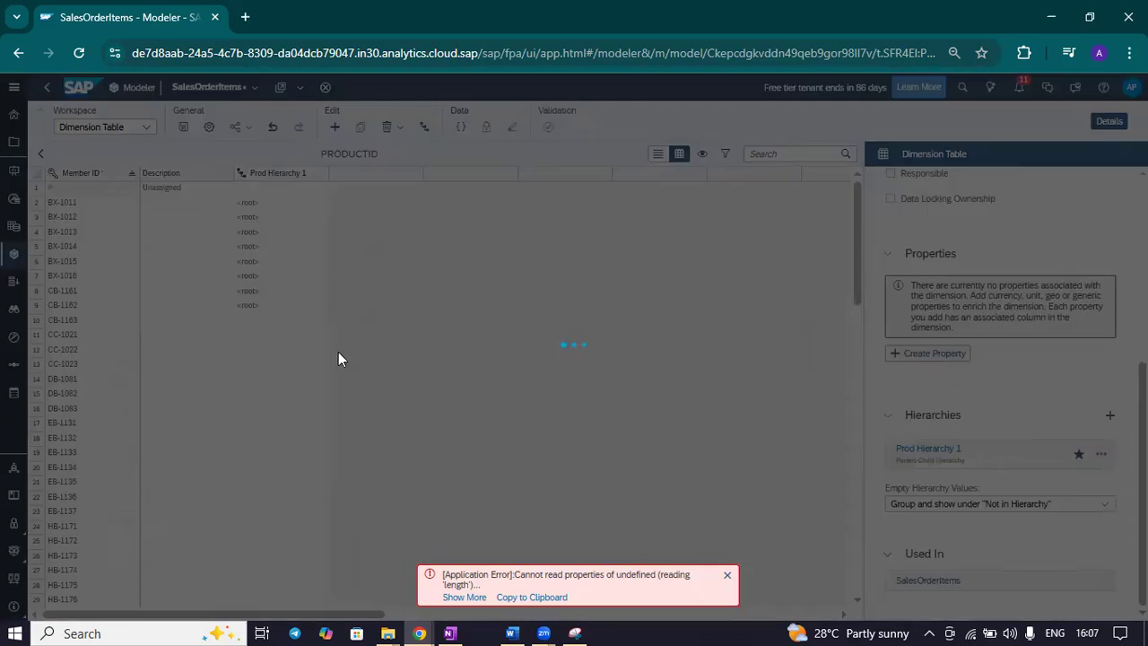
scroll(338, 353, "down", 4)
scroll(267, 389, "down", 2)
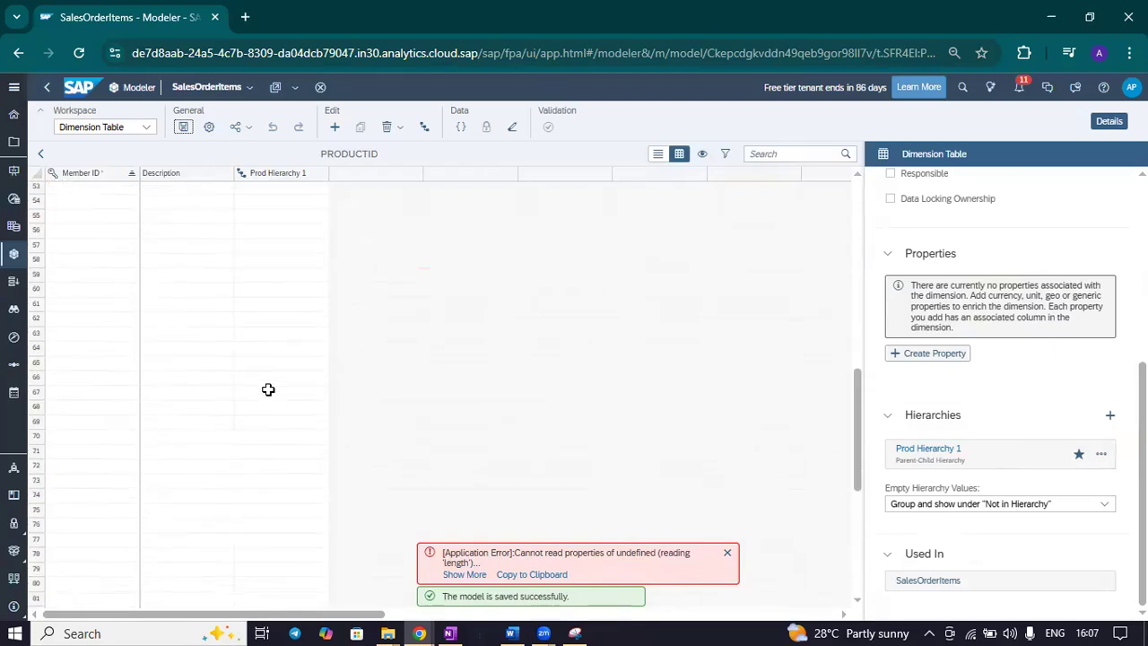
scroll(268, 388, "up", 2)
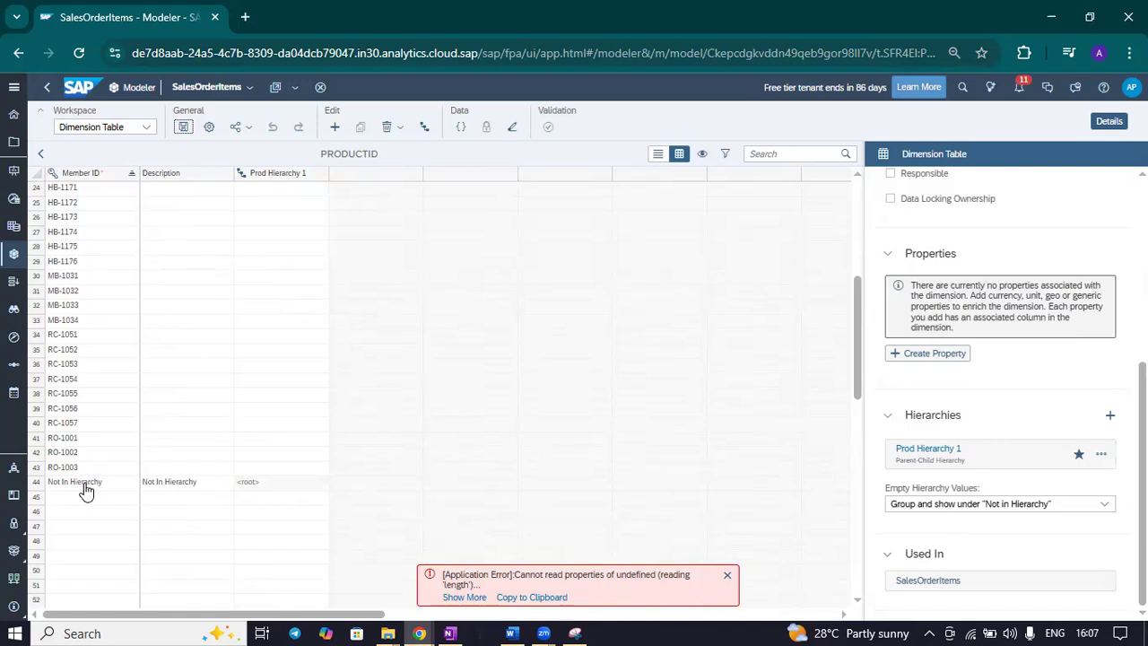
left_click(425, 127)
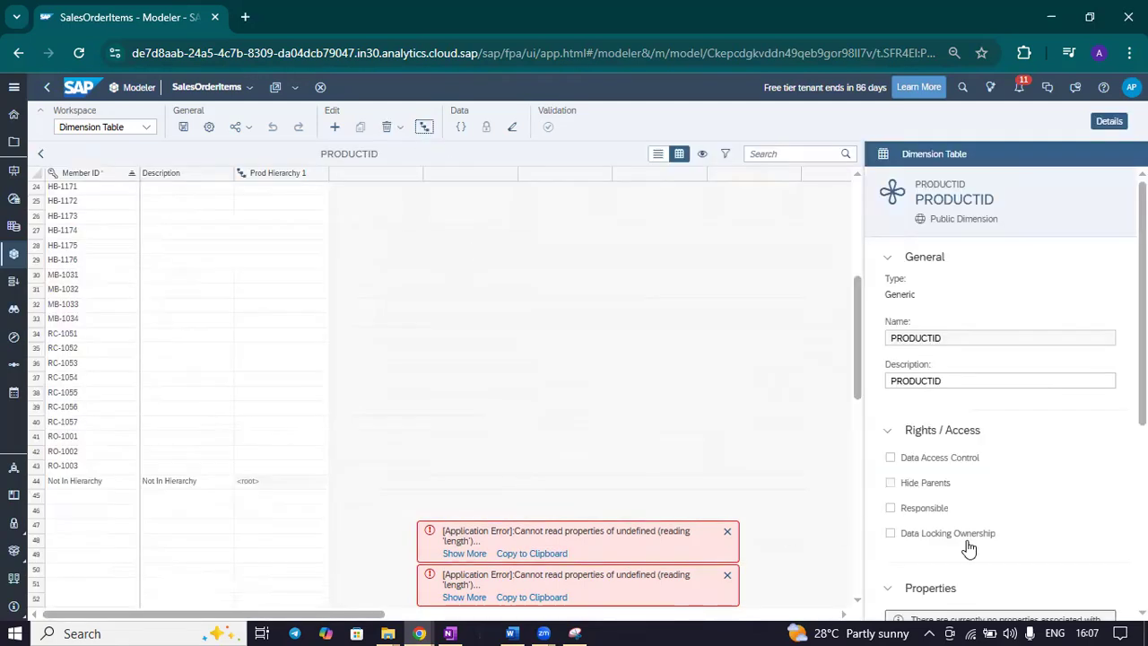
scroll(995, 534, "down", 3)
scroll(1002, 531, "down", 1)
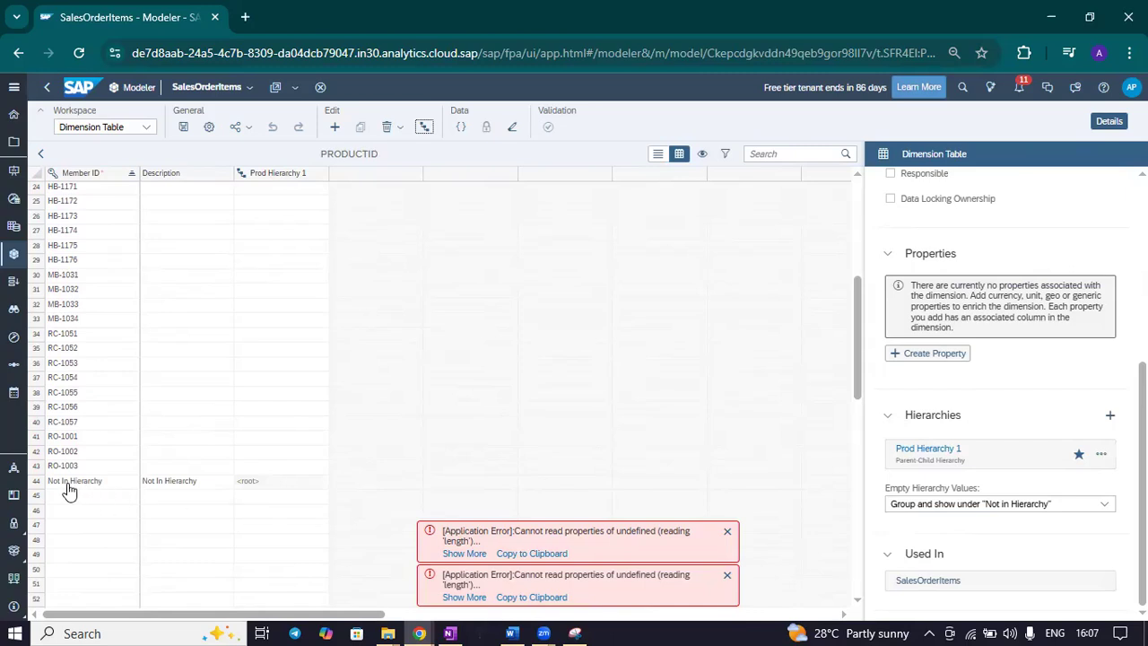
Step: Switch Empty Hierarchy Values to Remove from Hierarchy and back to Group and show under "Not in Hierarchy"
left_click(1099, 506)
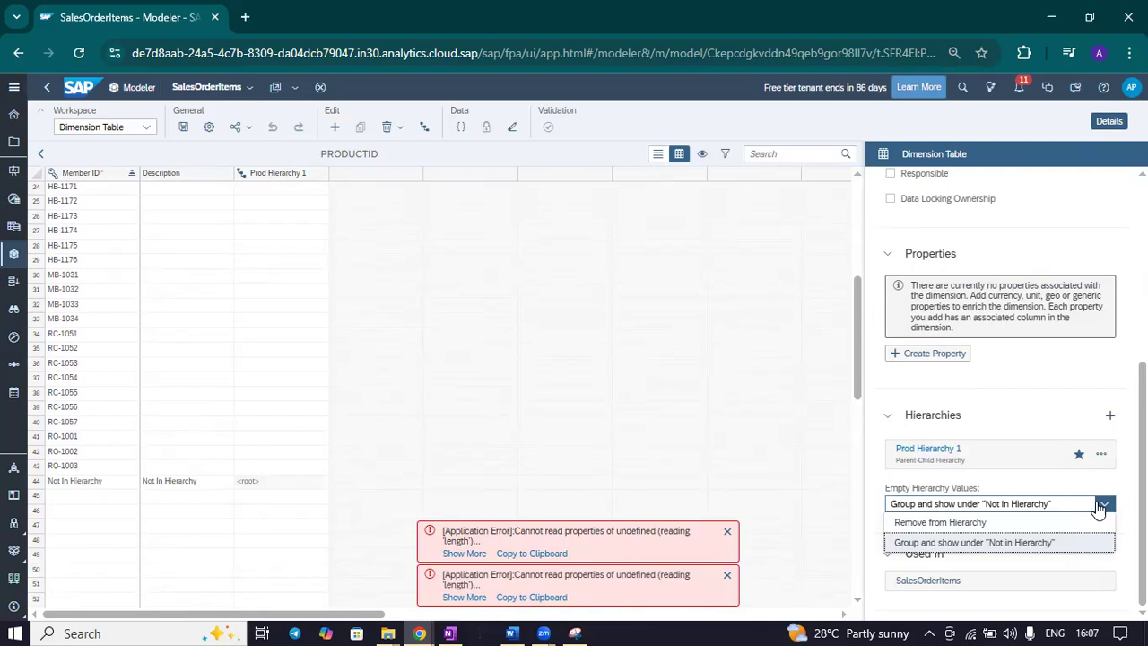
left_click(975, 524)
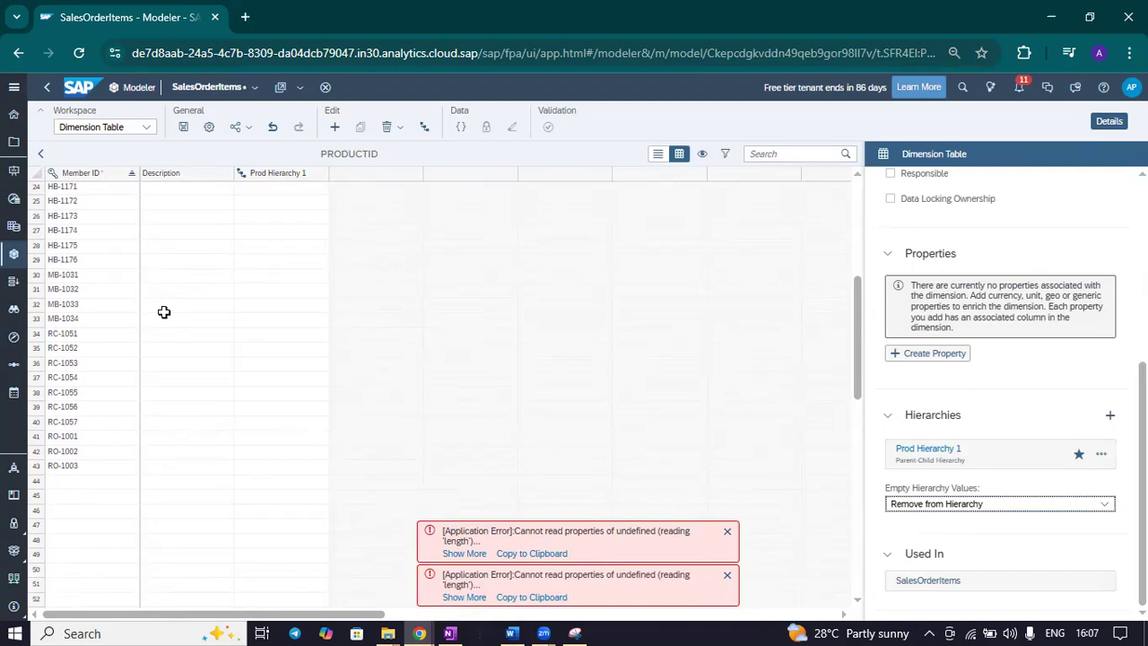
left_click(1101, 505)
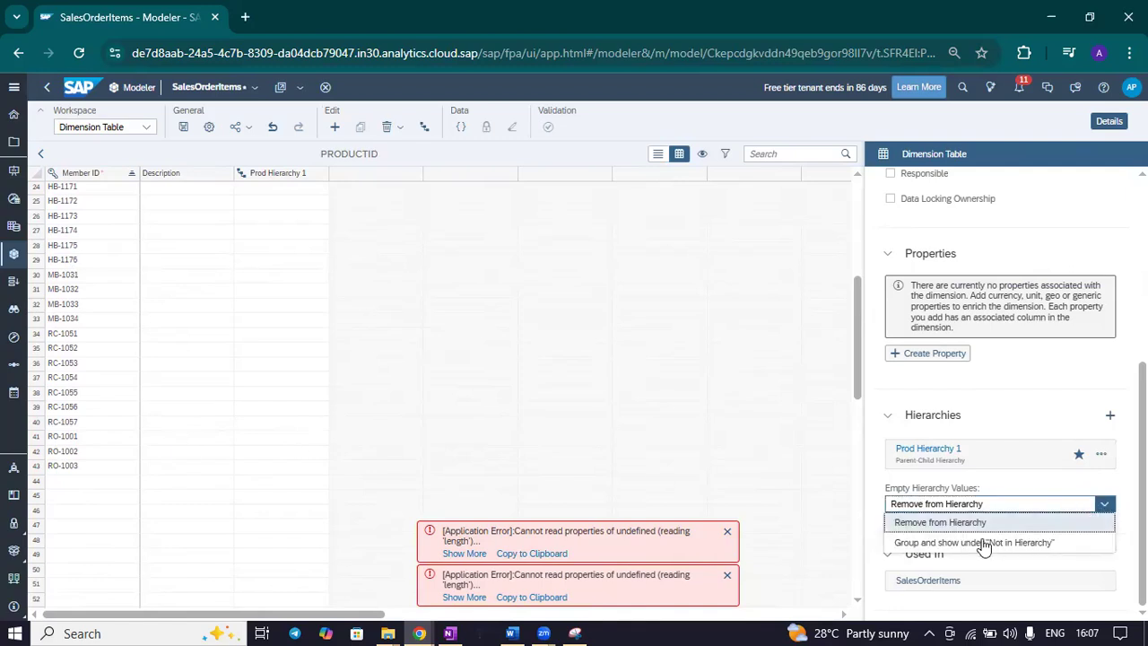
left_click(932, 543)
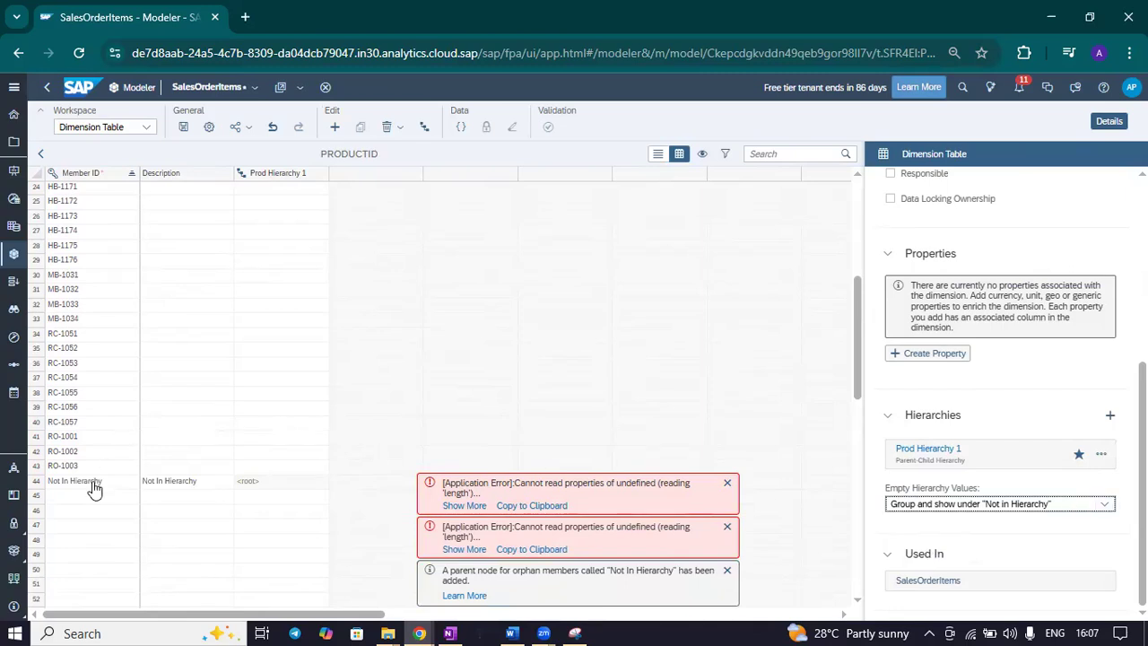
Step: Save the model and look through the member list and Product_Hier01 structure in the hierarchy view
left_click(182, 127)
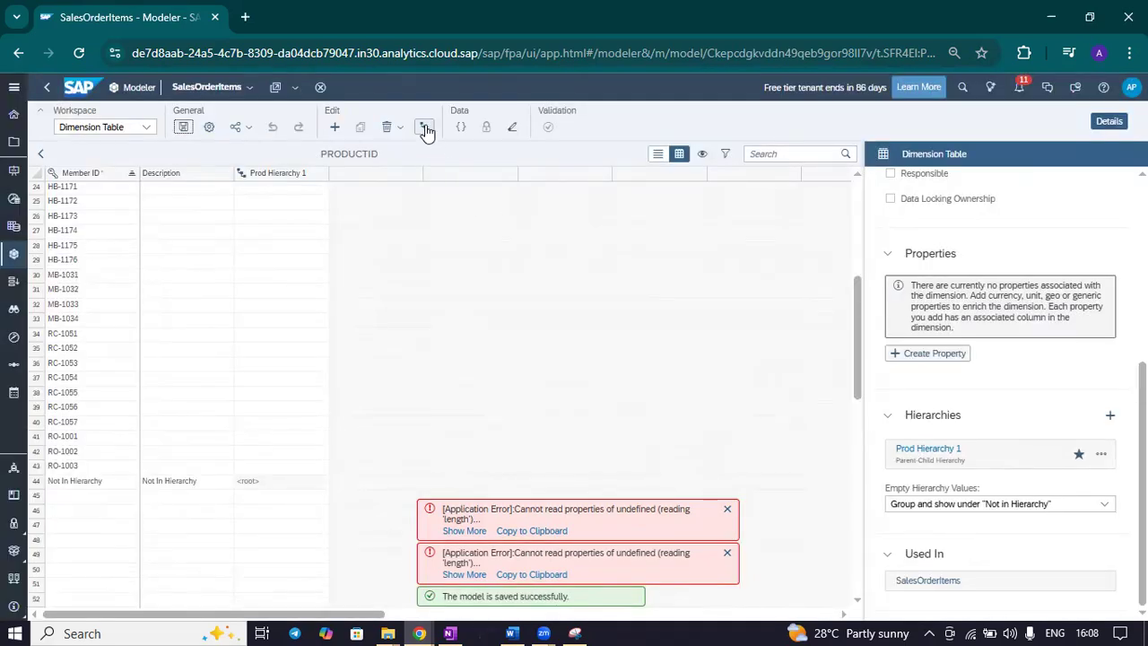
left_click(425, 128)
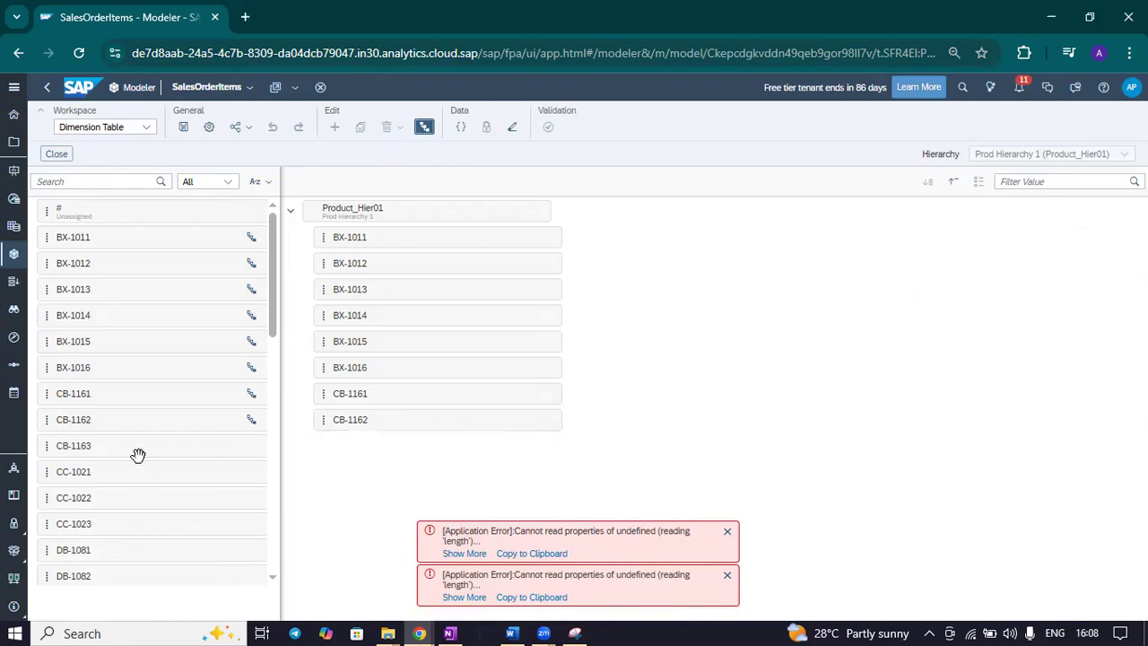
scroll(98, 502, "down", 5)
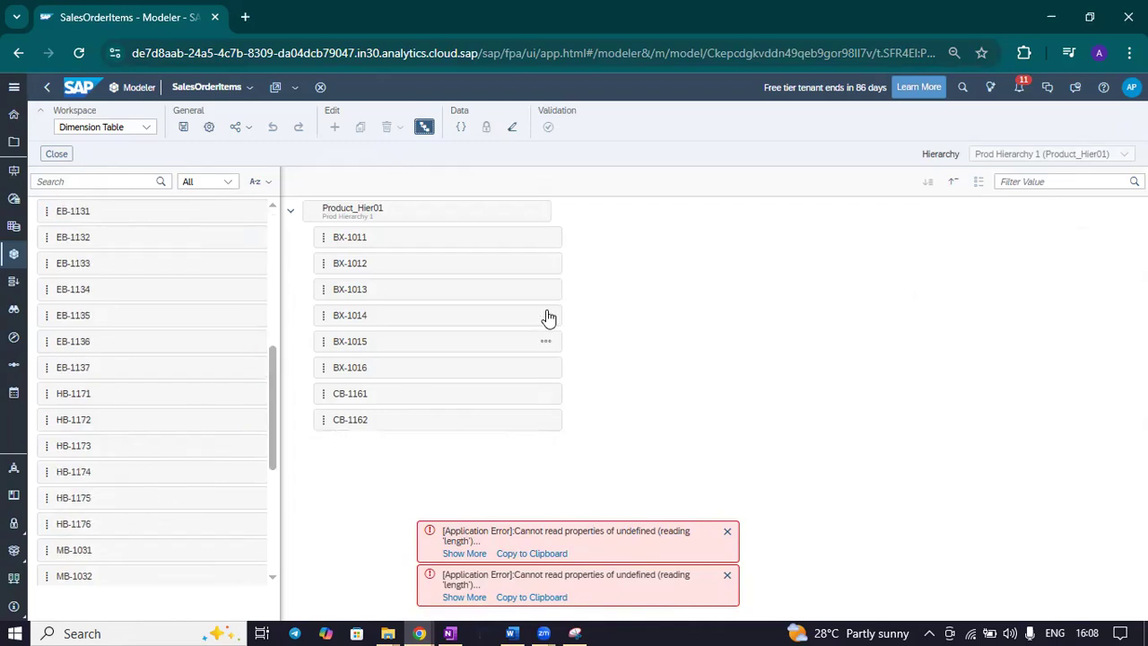
Step: Return to the dimension table, set Empty Hierarchy Values to Remove from Hierarchy and save the model
left_click(426, 132)
scroll(930, 508, "down", 4)
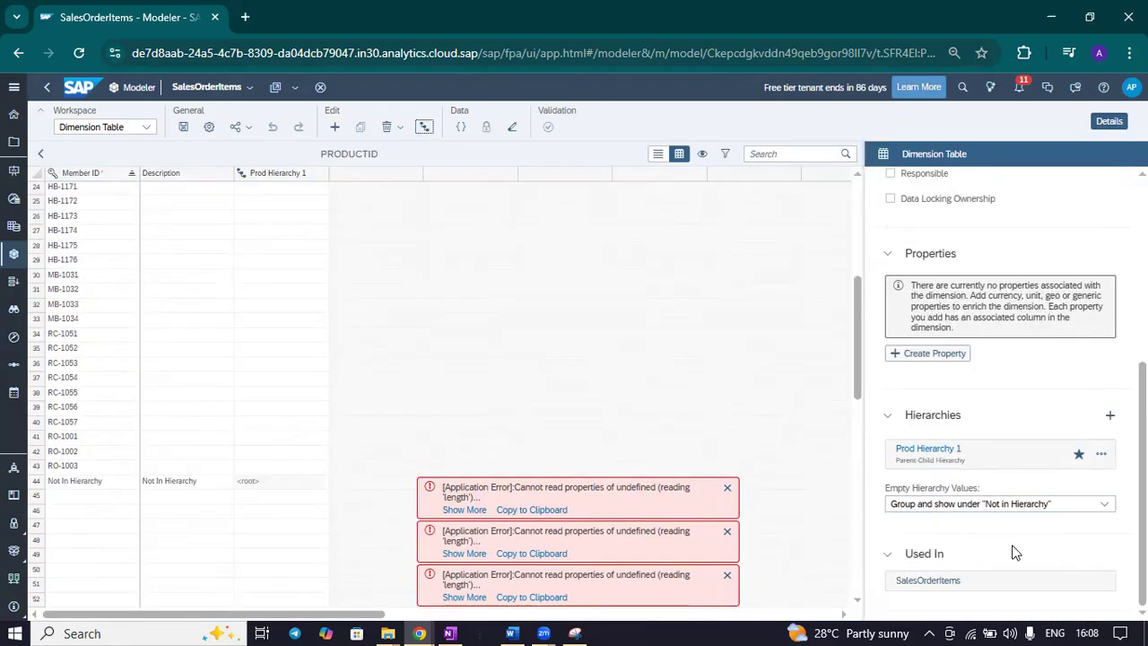
left_click(1012, 507)
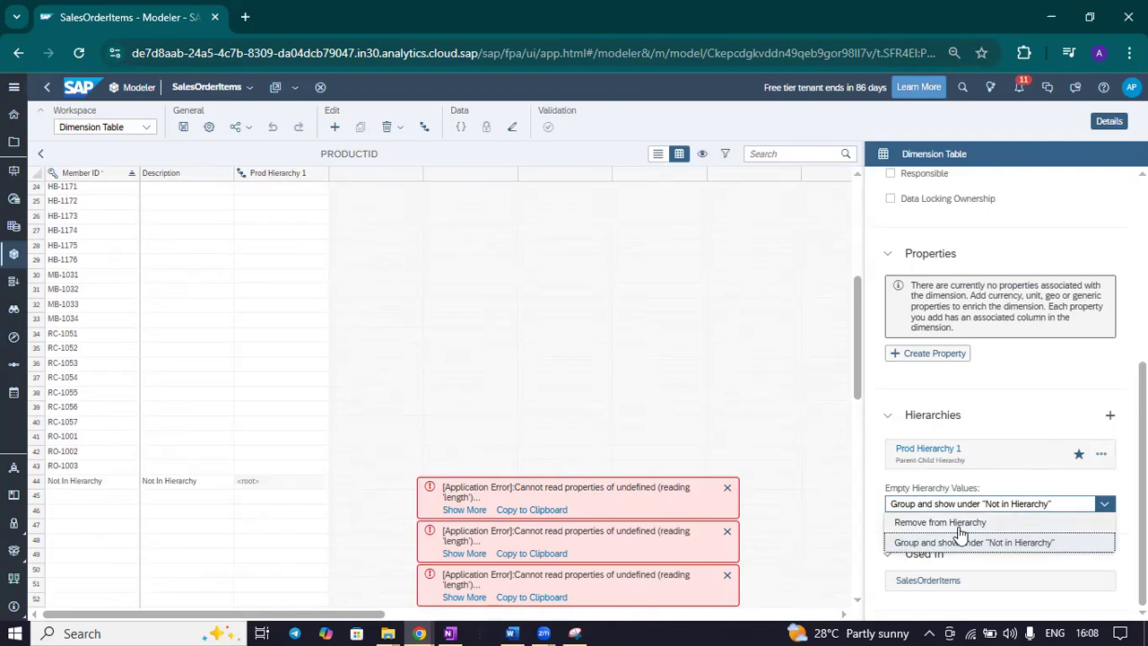
left_click(960, 524)
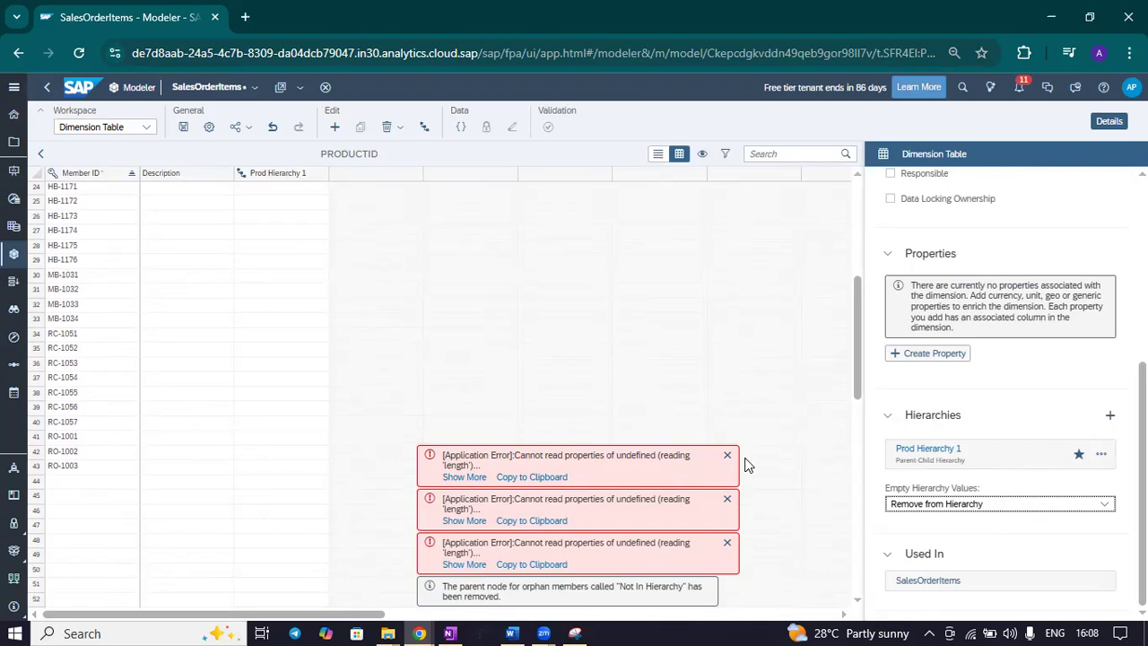
left_click(182, 127)
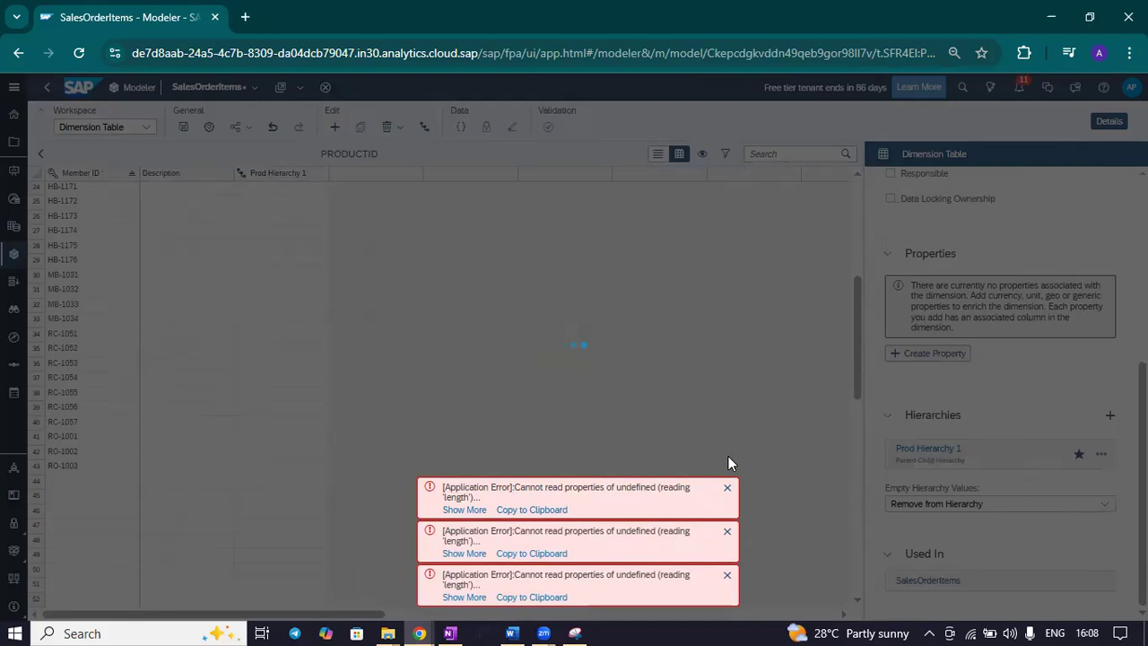
Step: Dismiss the error notifications and review the members' Prod Hierarchy 1 assignments in the dimension table
left_click(727, 488)
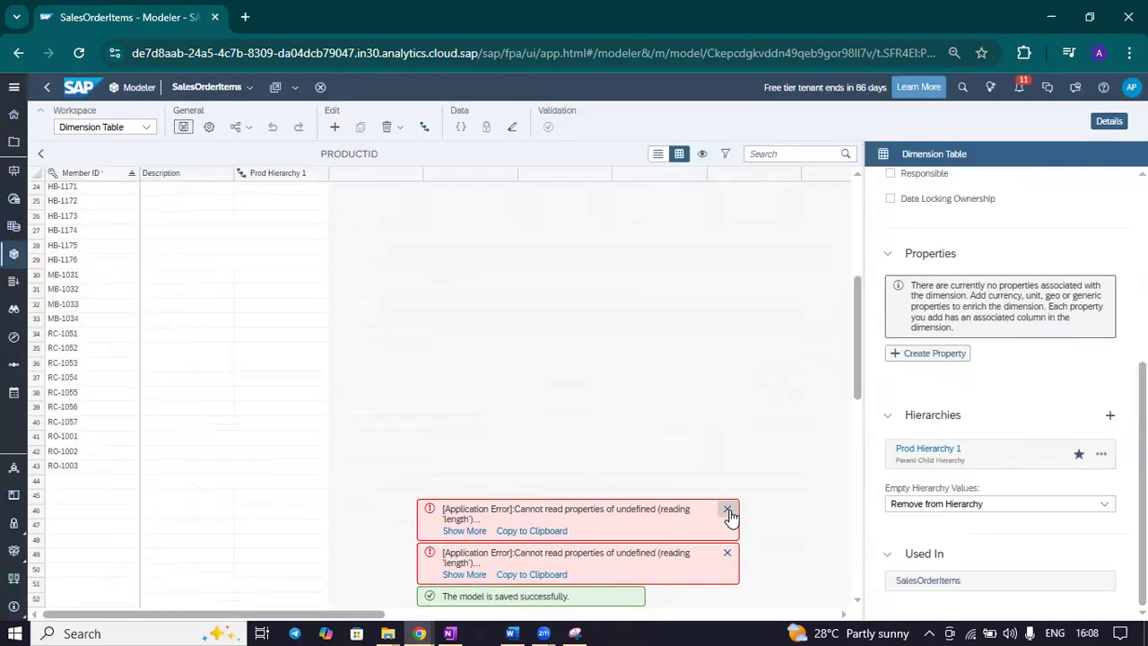
left_click(727, 509)
left_click(727, 552)
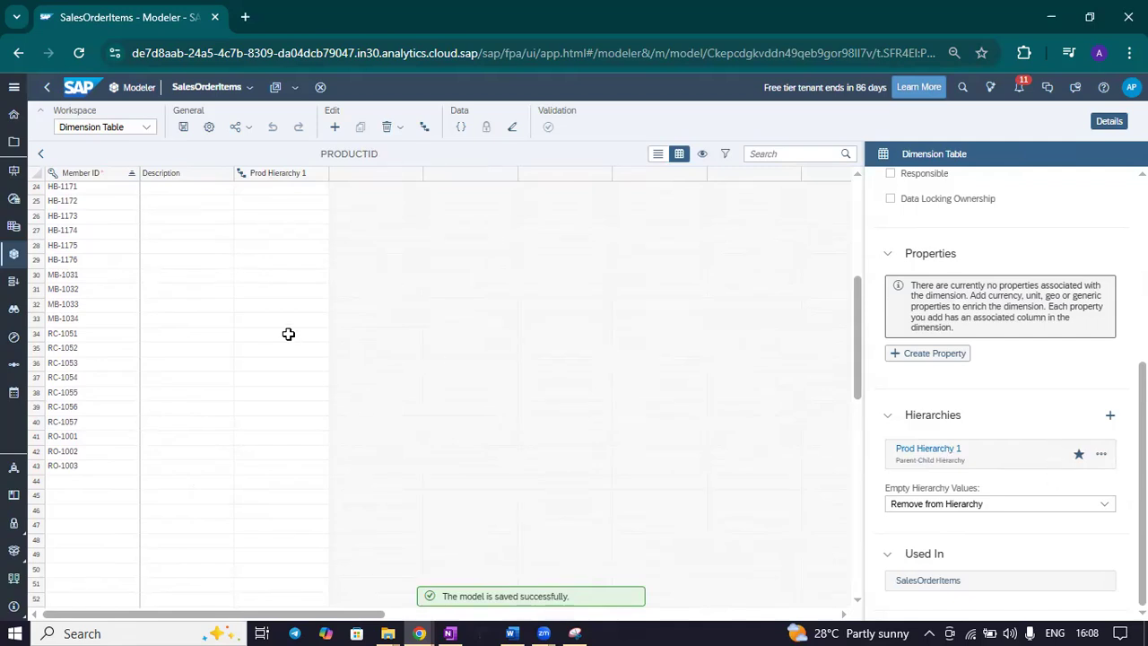
scroll(341, 354, "up", 3)
scroll(340, 354, "up", 3)
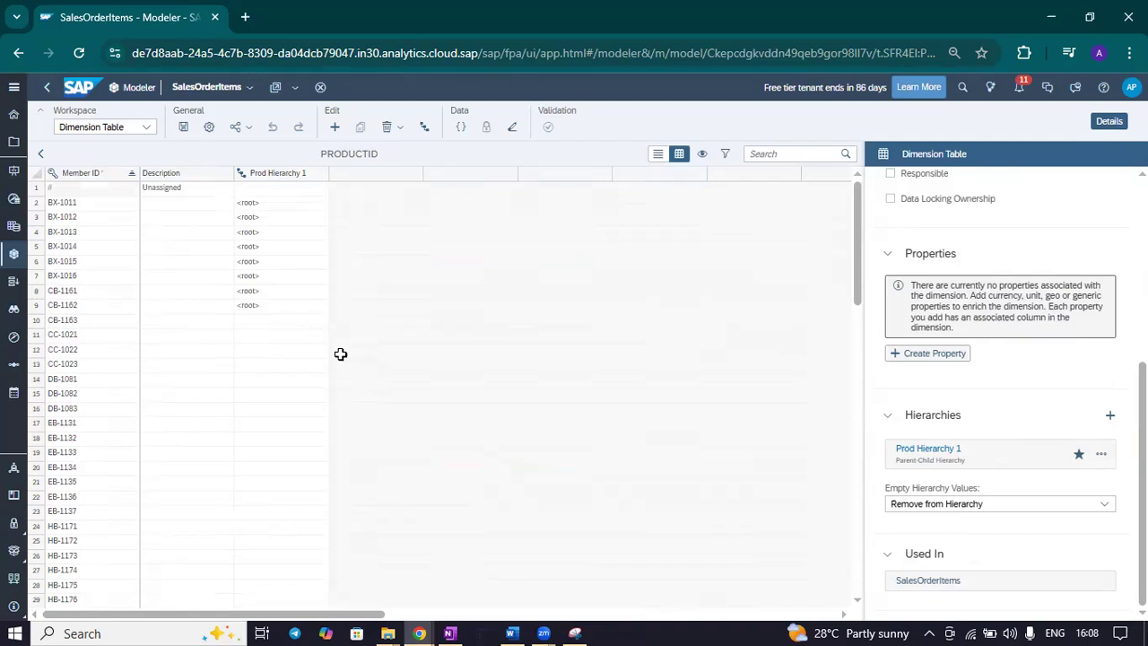
scroll(341, 354, "down", 3)
scroll(342, 352, "up", 3)
left_click(1112, 415)
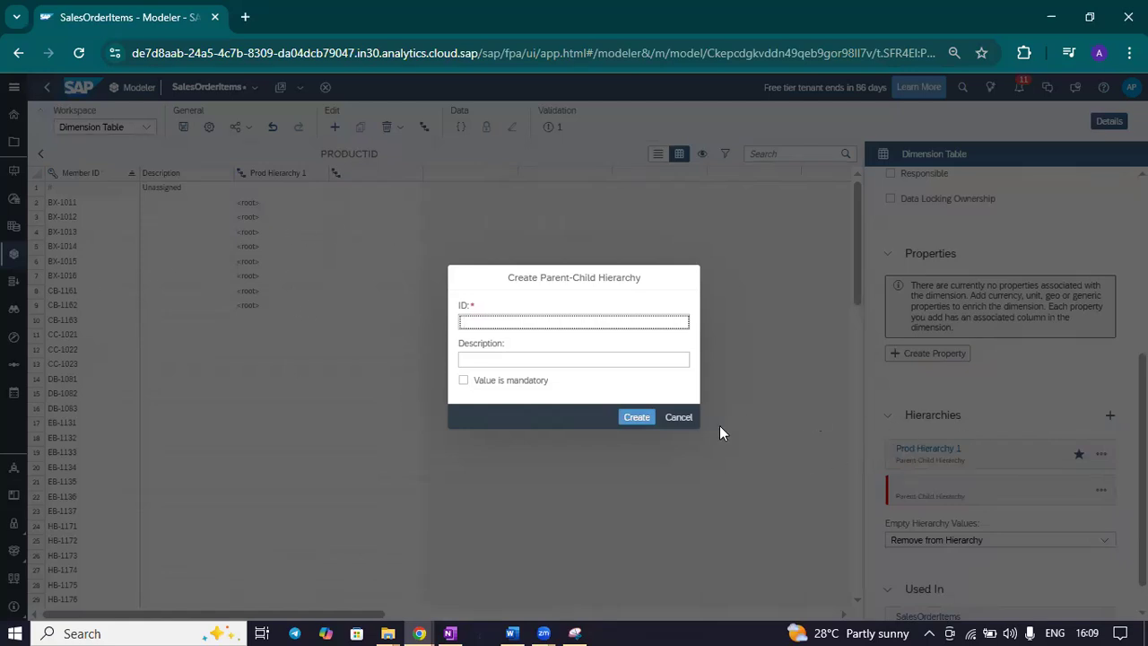
left_click(679, 418)
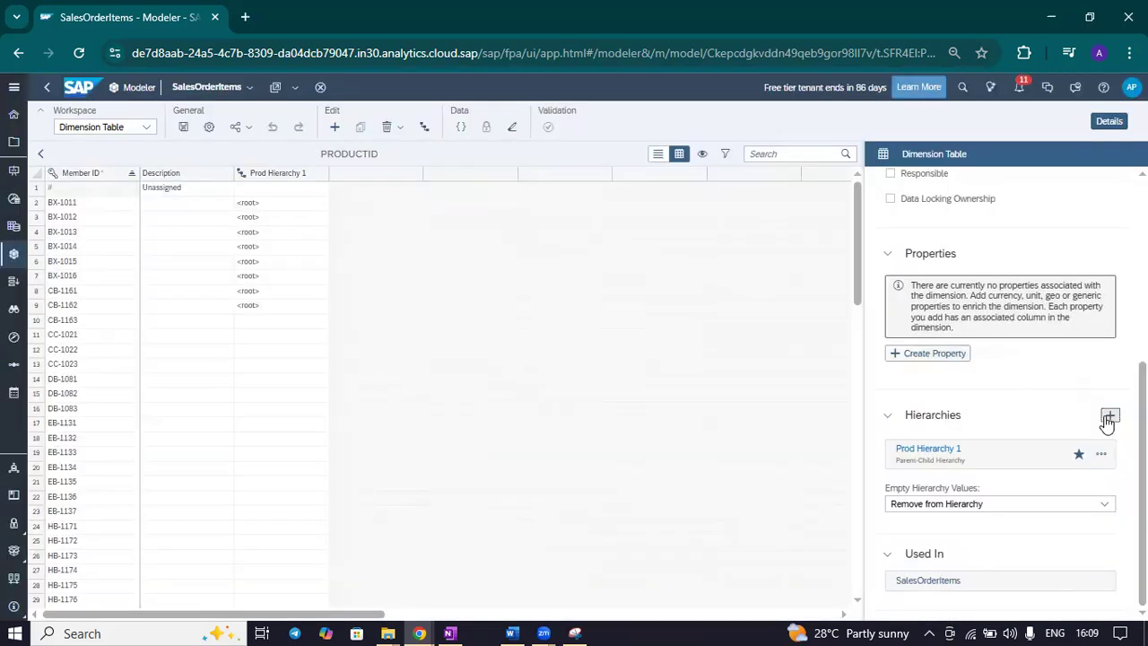
left_click(1108, 418)
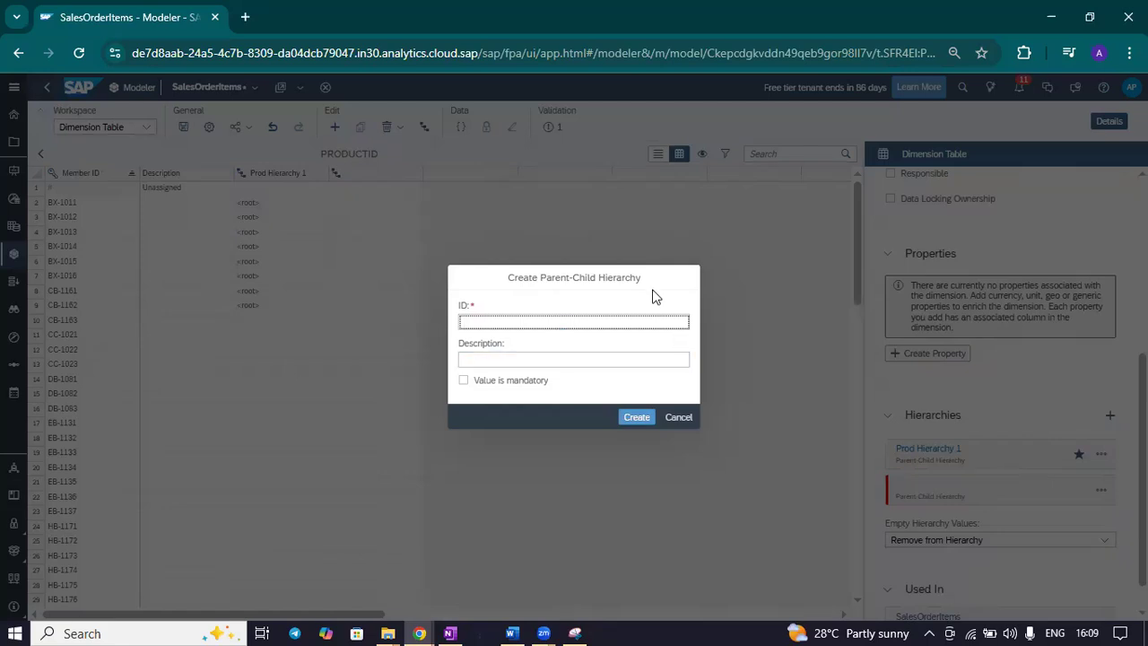
left_click(679, 419)
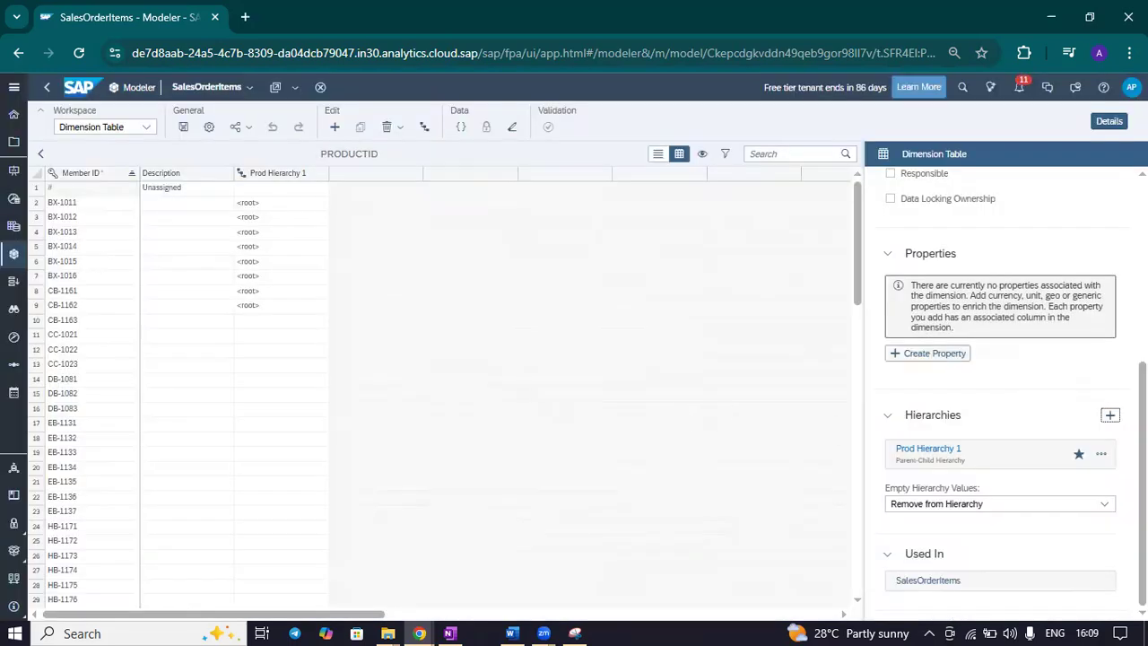
Step: Delete Prod Hierarchy 1 from the PRODUCTID dimension and save the model
left_click(1101, 455)
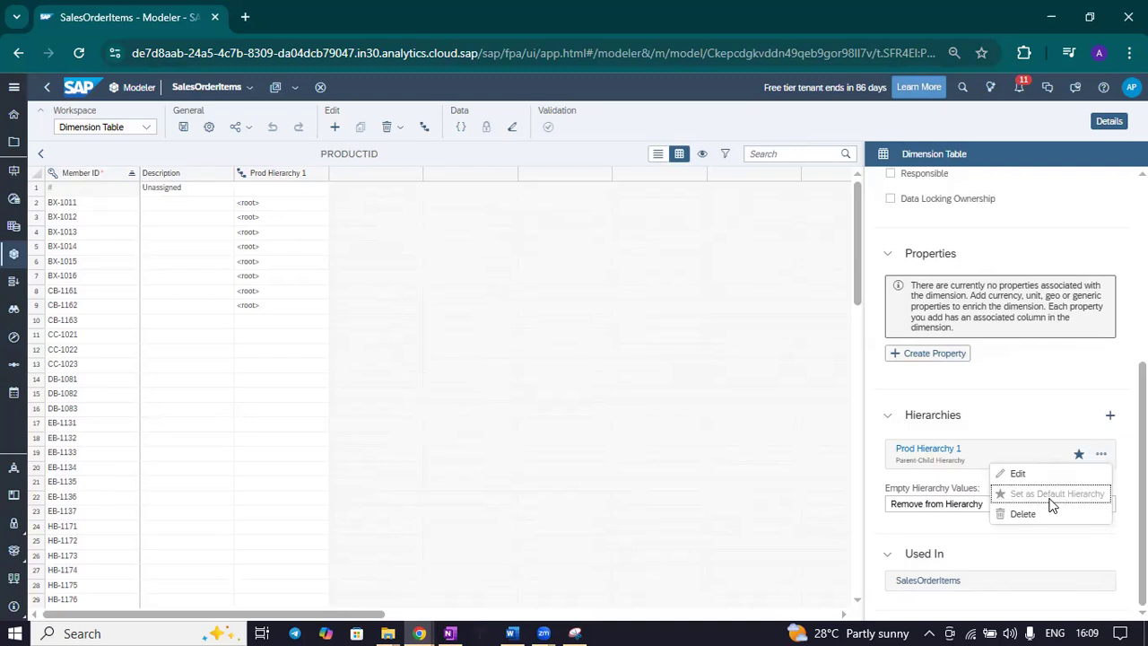
left_click(1034, 511)
left_click(816, 376)
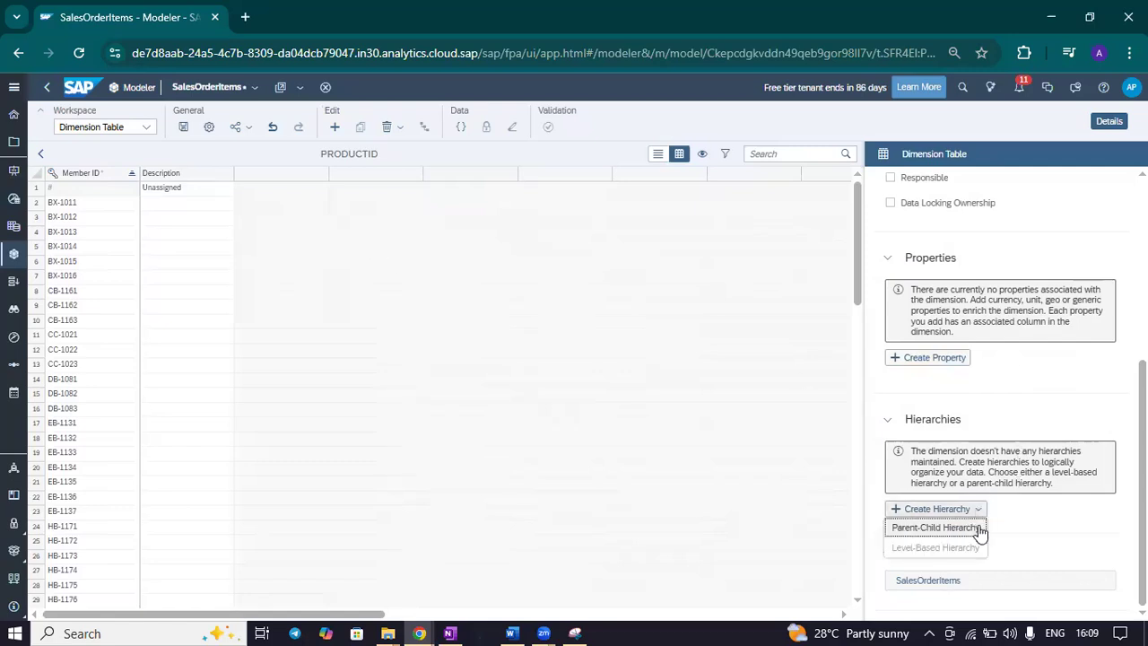
left_click(455, 394)
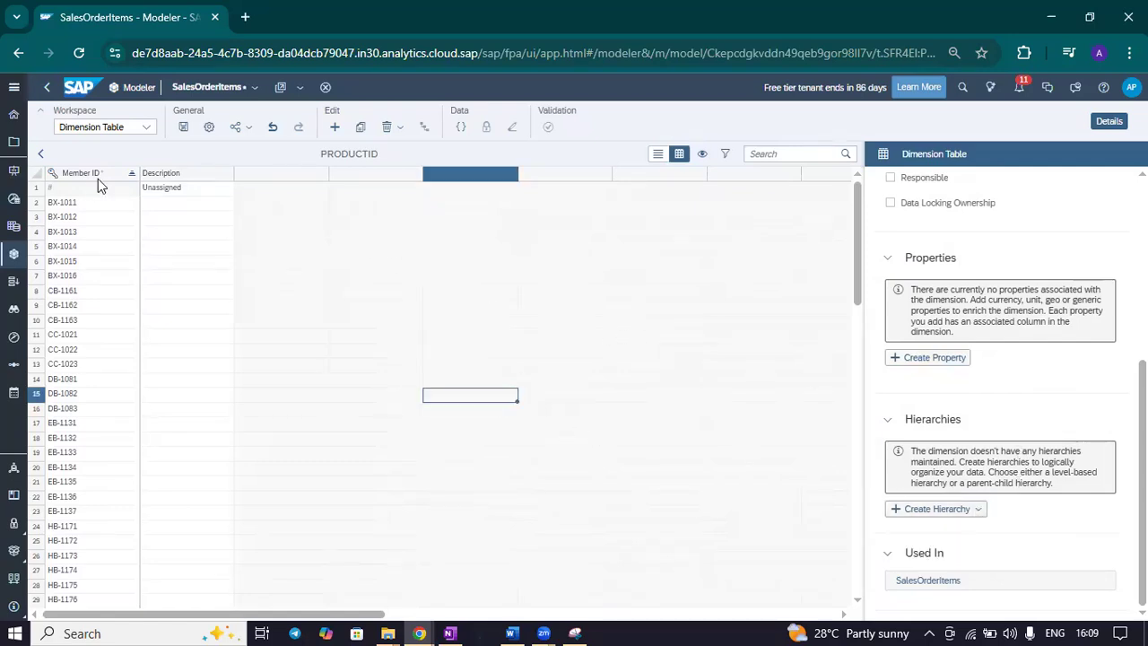
left_click(183, 126)
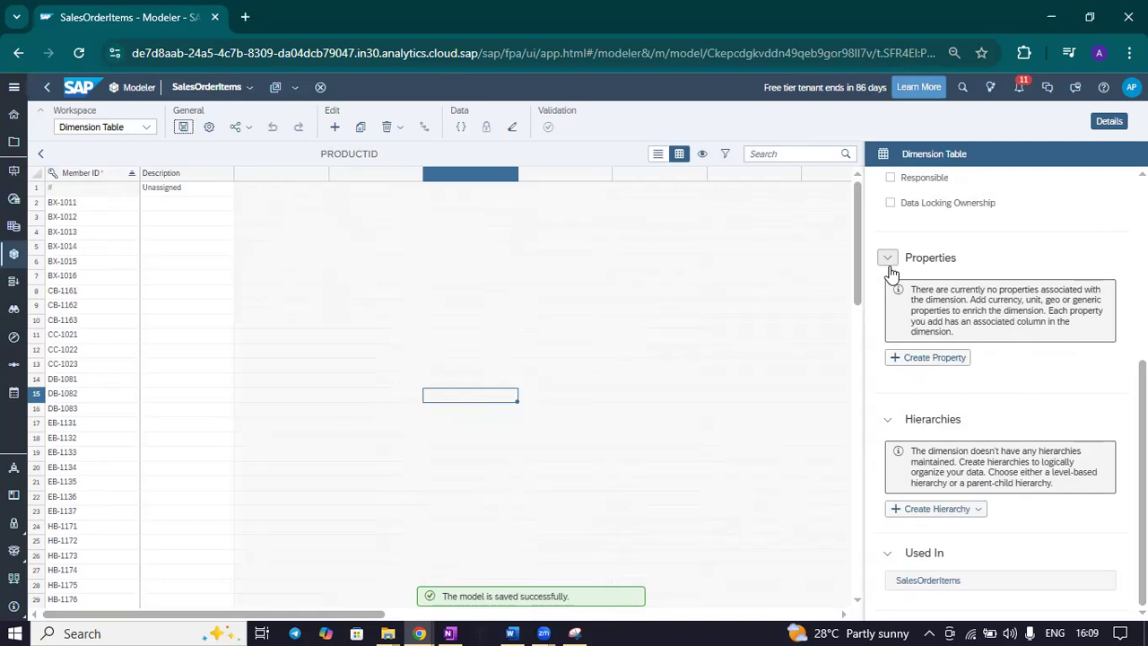
Step: Start a new property for the PRODUCTID dimension with ID Prod_Category and description Prod category
left_click(933, 357)
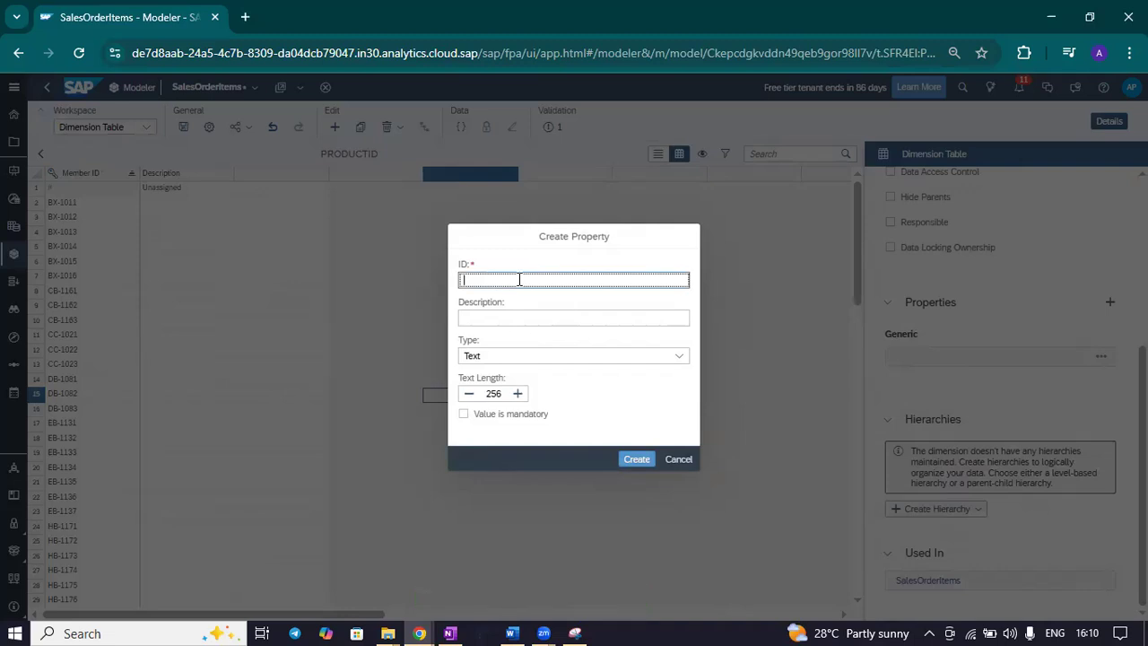
type("Proc Ca")
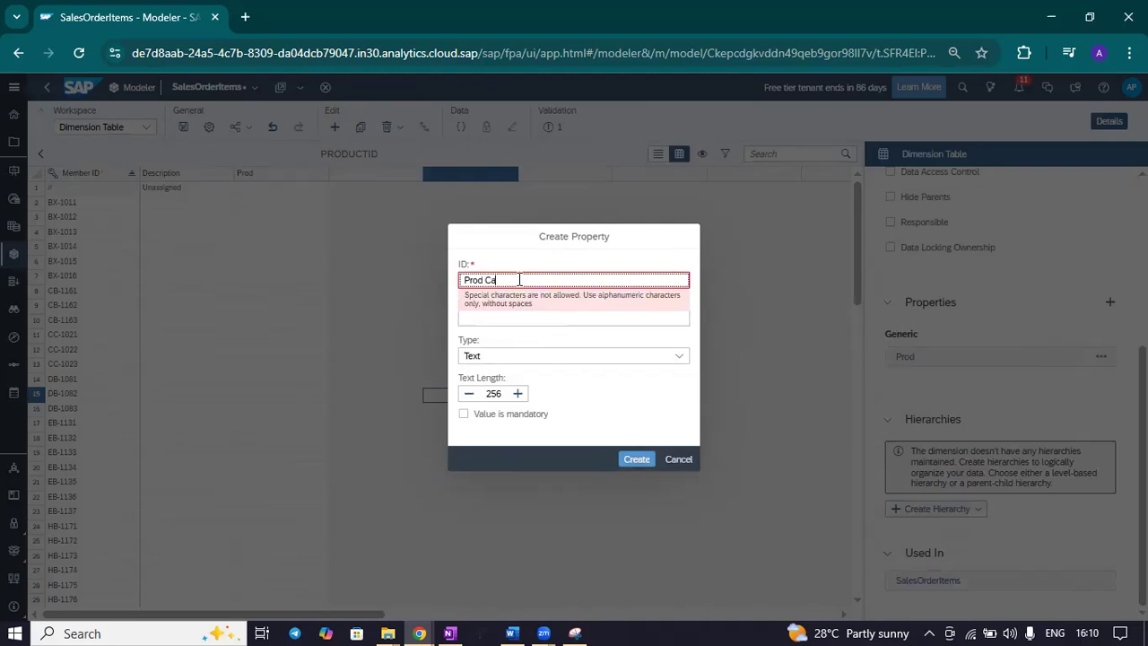
type("tegory")
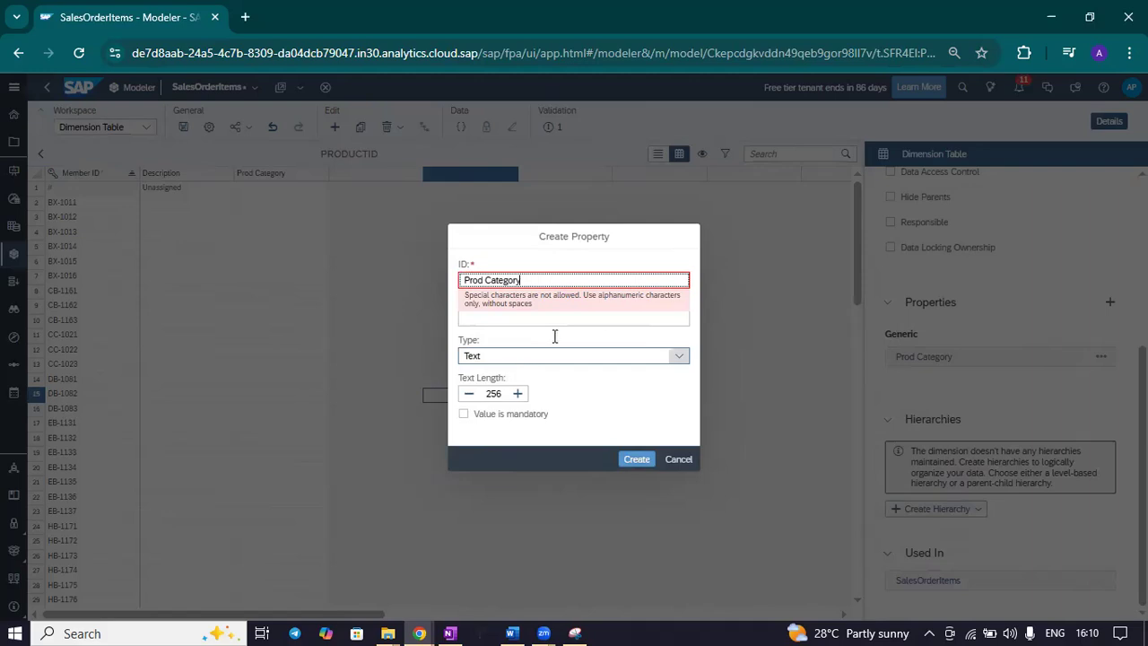
left_click(600, 320)
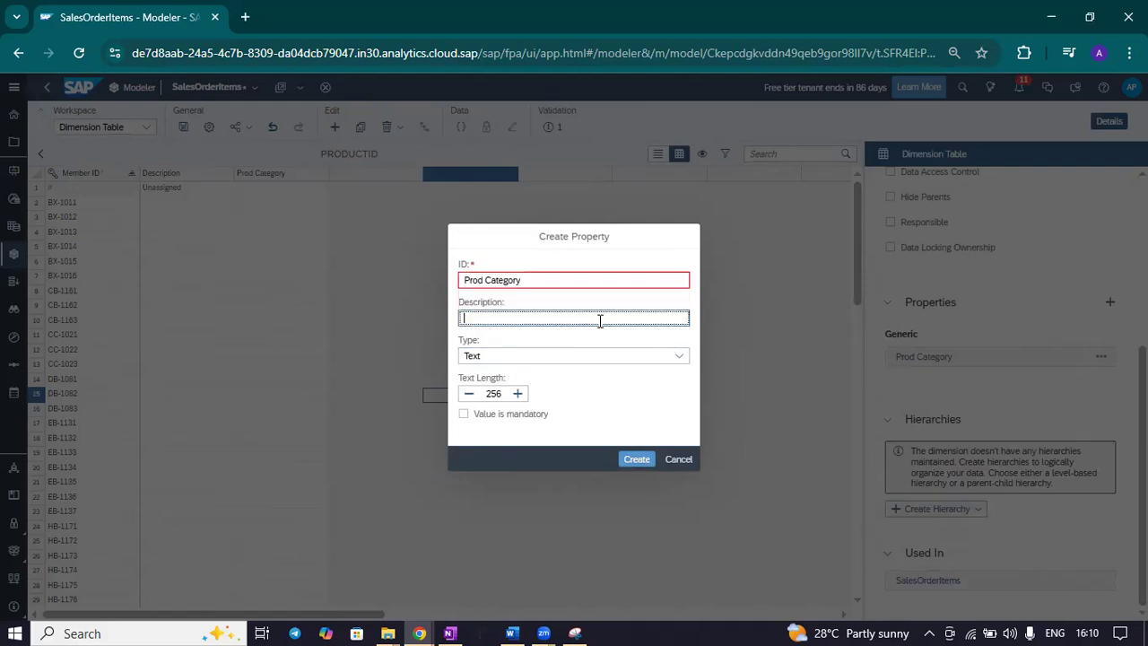
left_click(548, 278)
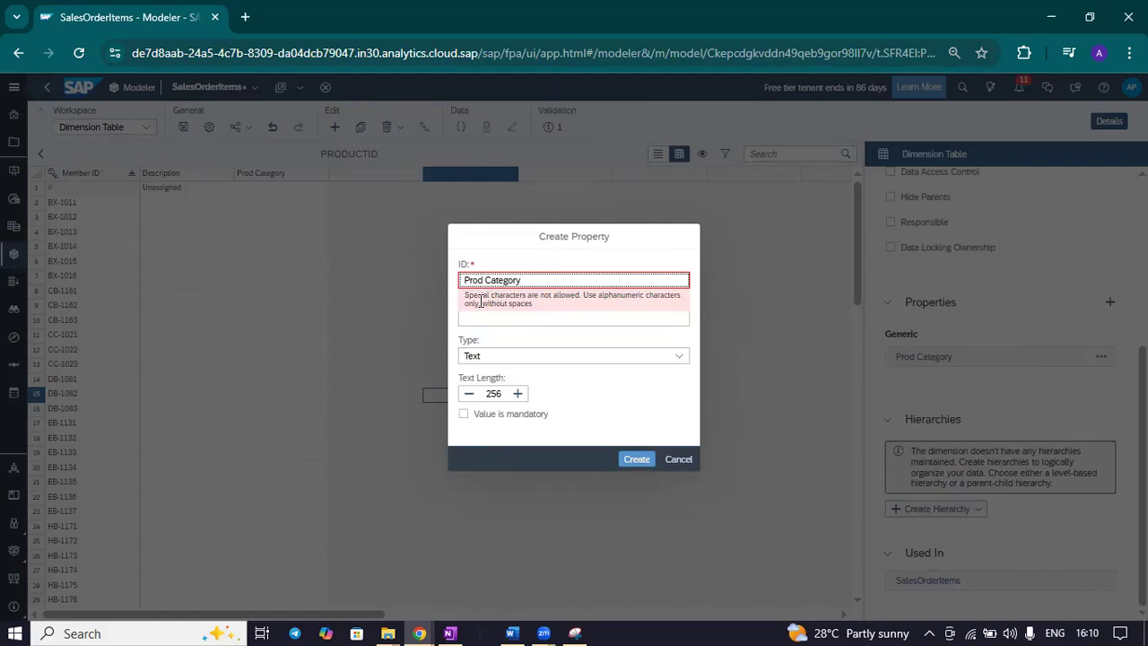
key("Delete")
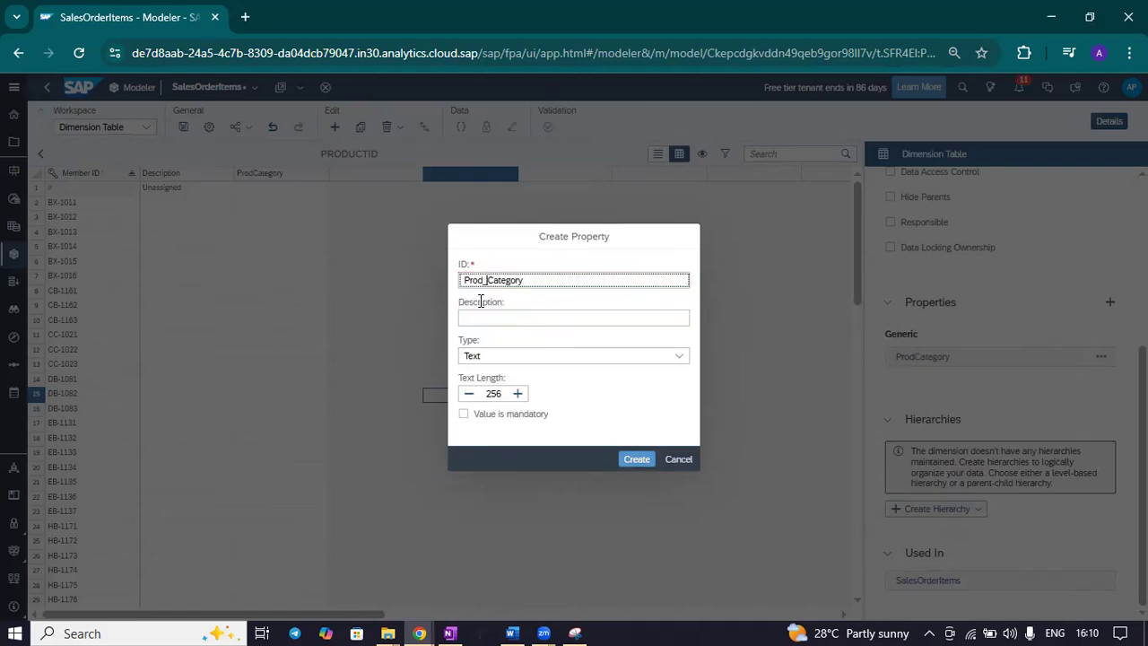
type("_")
left_click(518, 318)
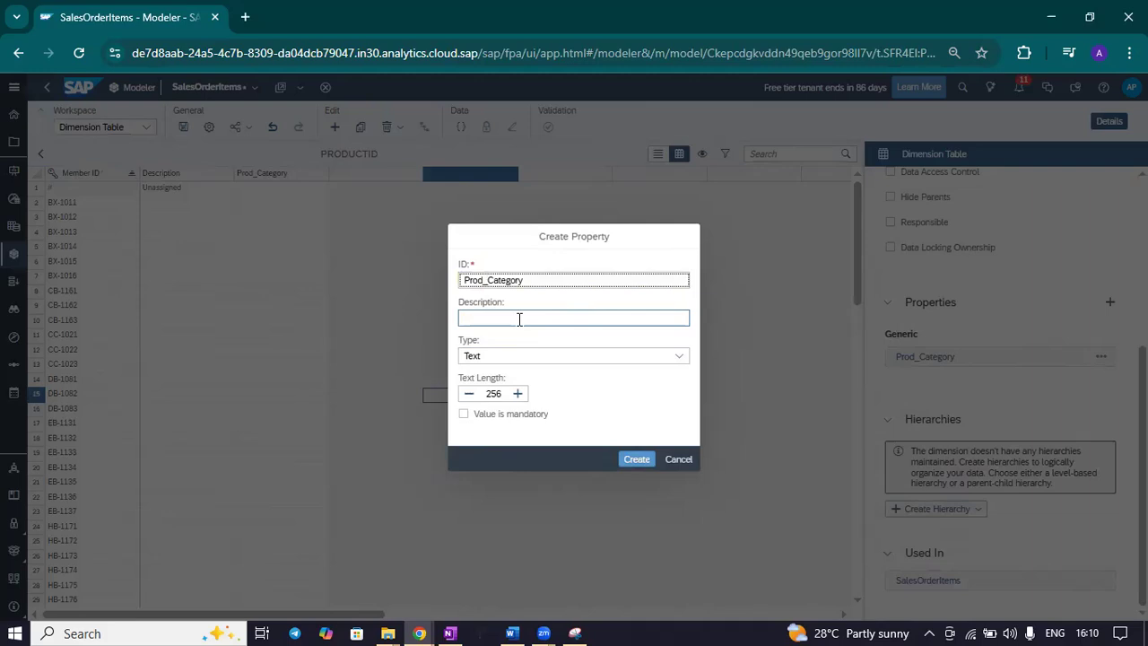
type("Prod")
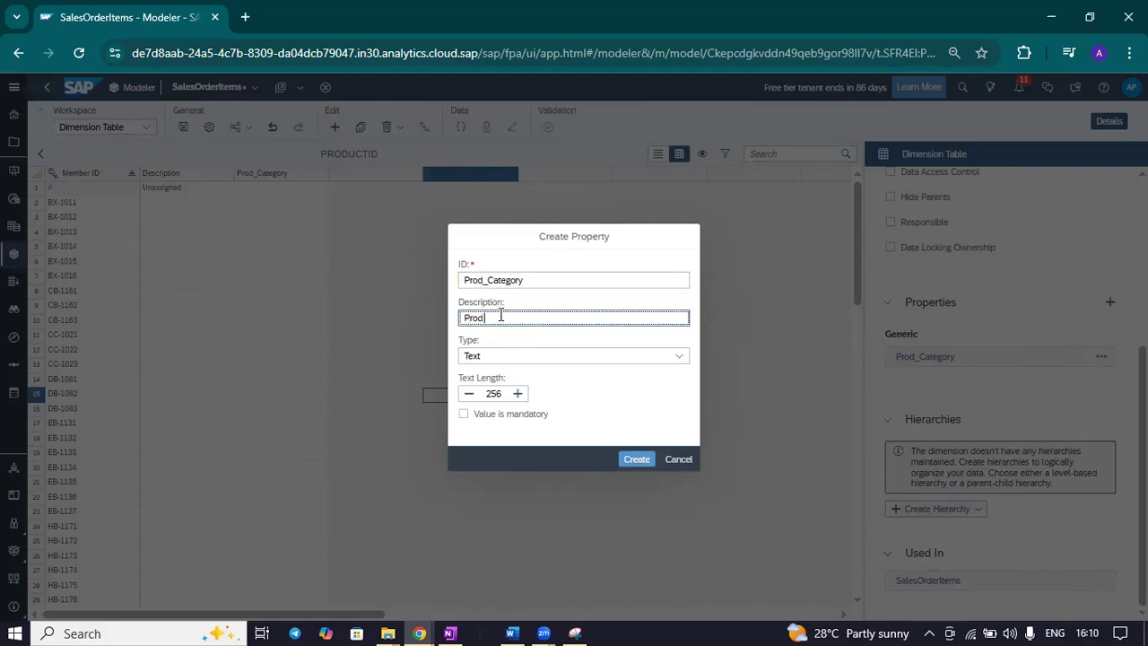
type(" category")
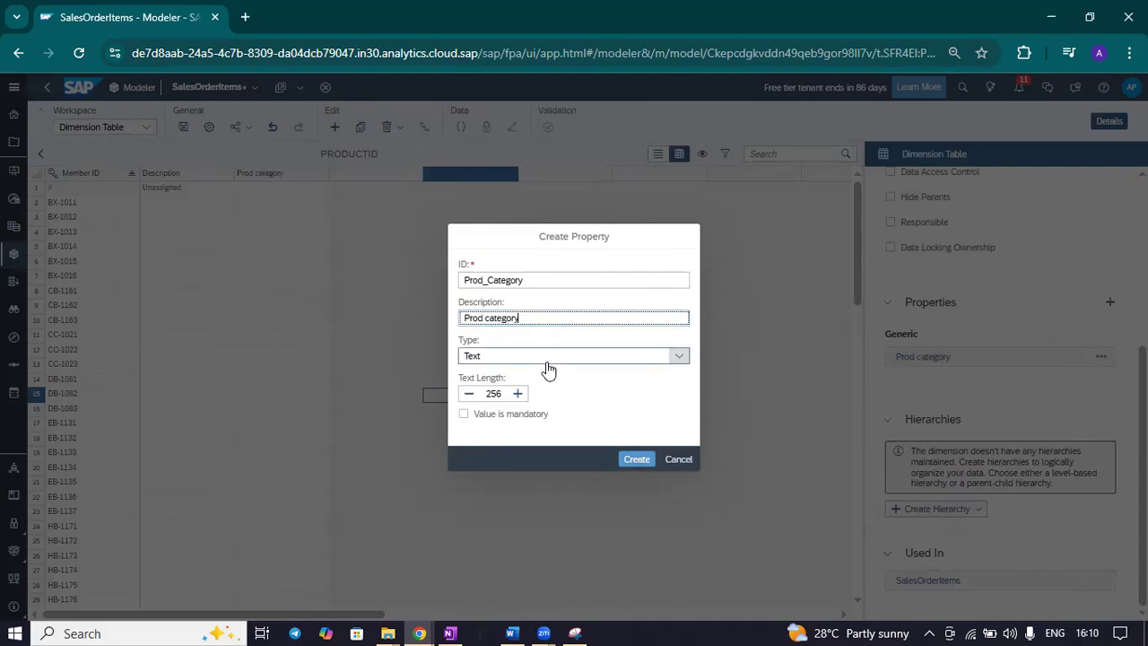
Step: Review the available property types, keep Text, set the text length to 50 and create the Prod category property
left_click(519, 394)
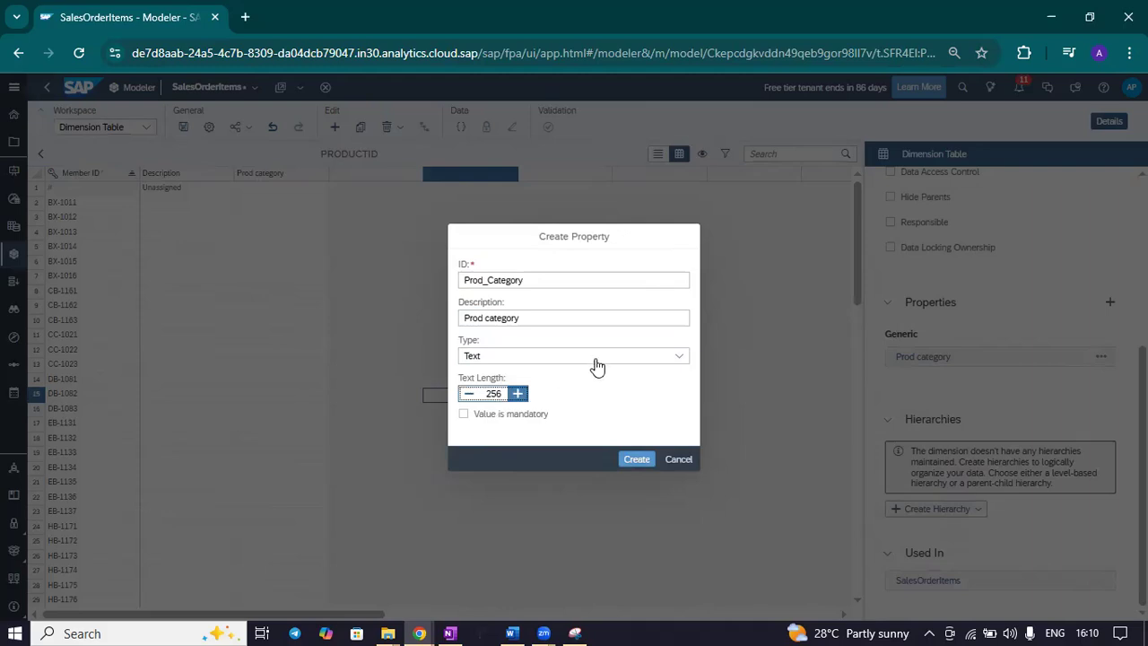
left_click(642, 362)
left_click(632, 314)
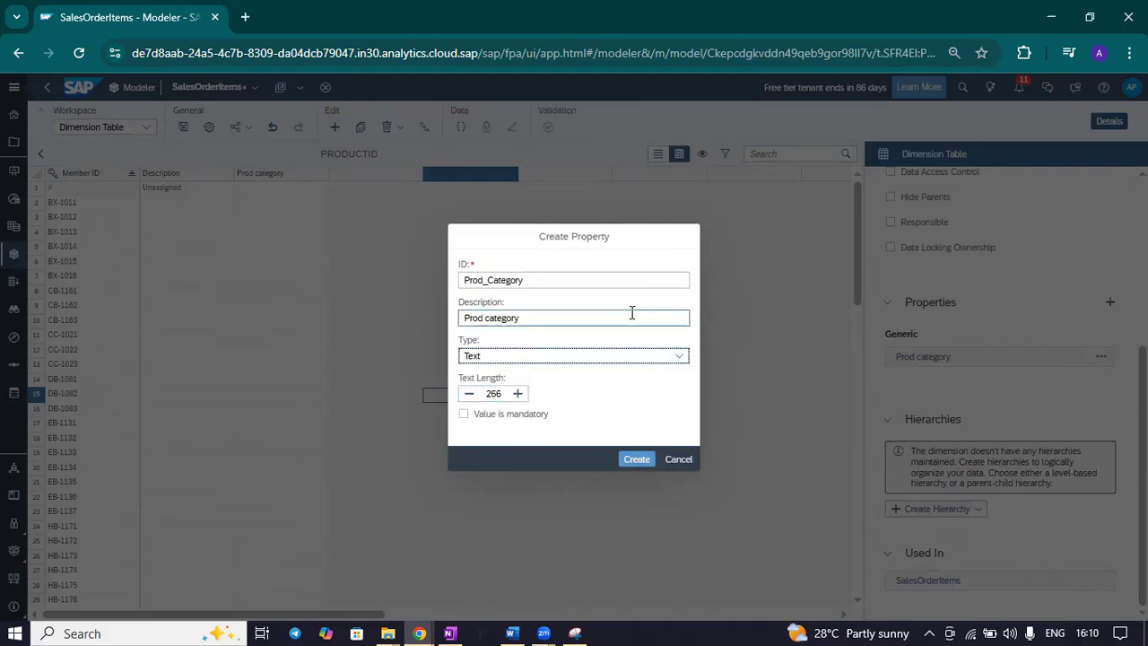
left_click(679, 356)
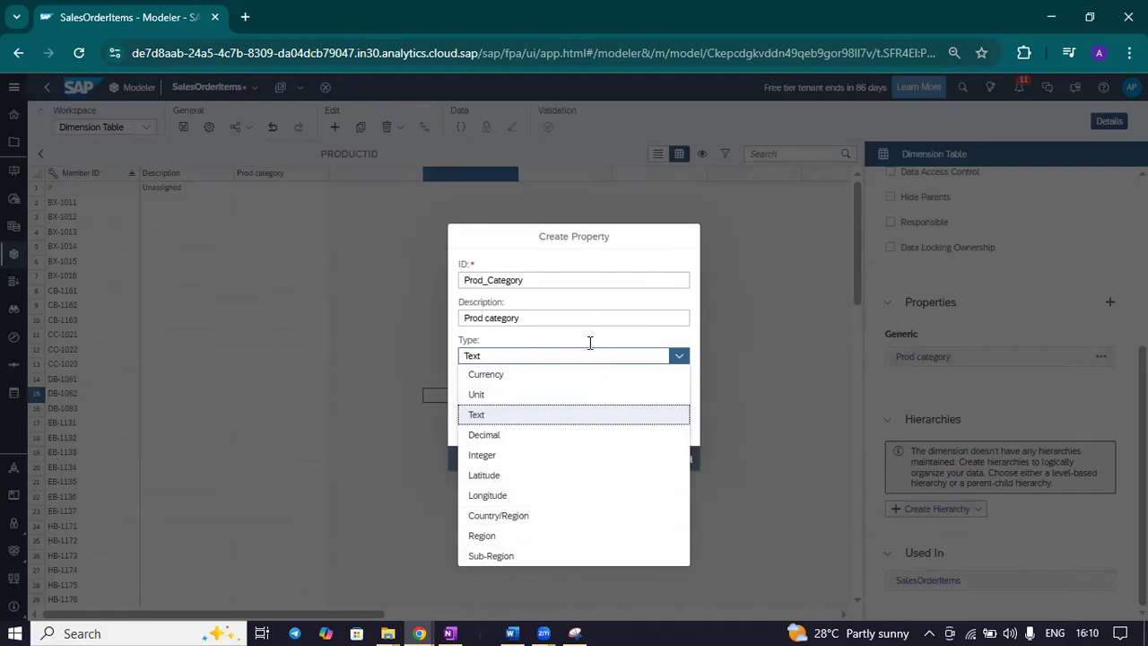
left_click(560, 334)
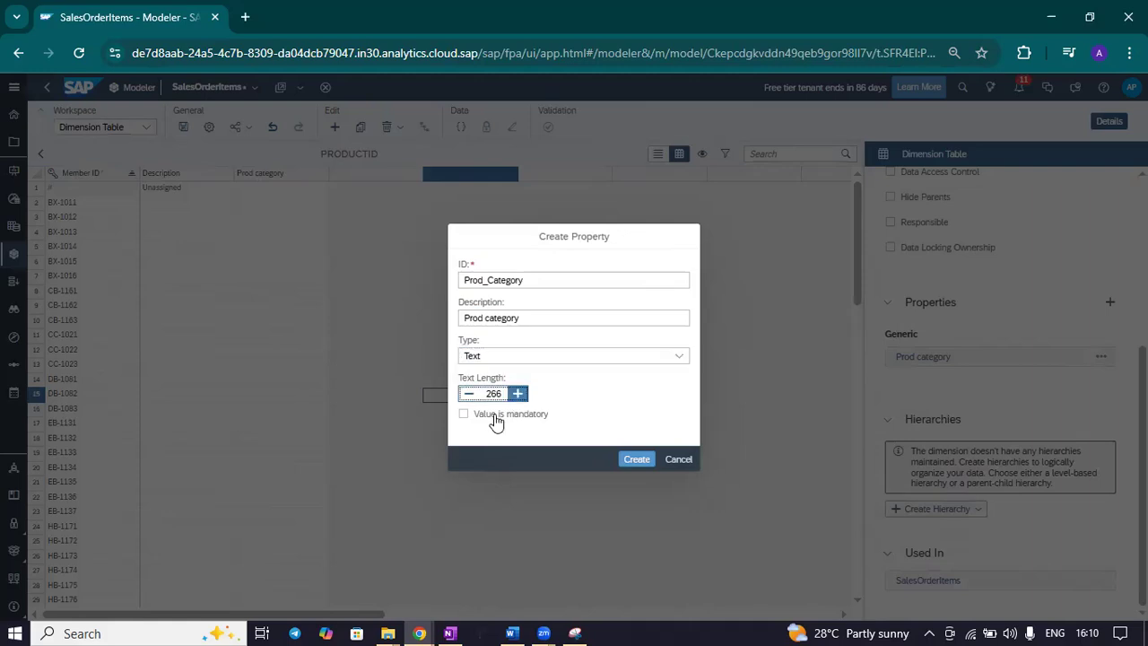
left_click(472, 398)
left_click_drag(502, 392, 482, 391)
type("50")
left_click(636, 459)
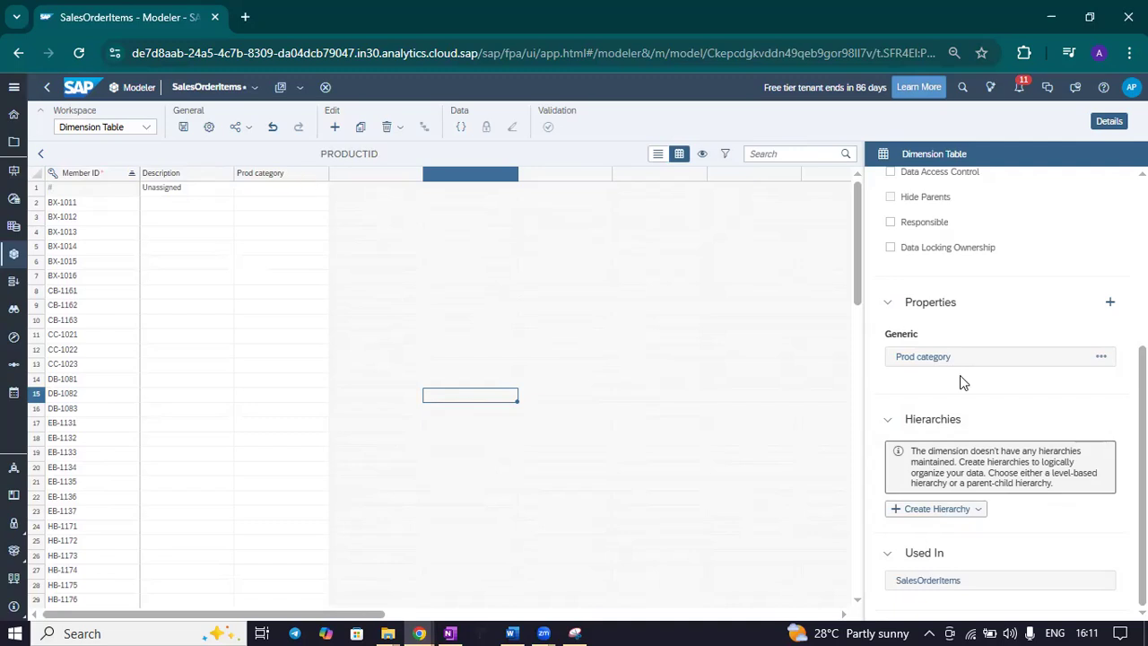
Step: Start a second property for the dimension with ID Prod_num
left_click(1110, 302)
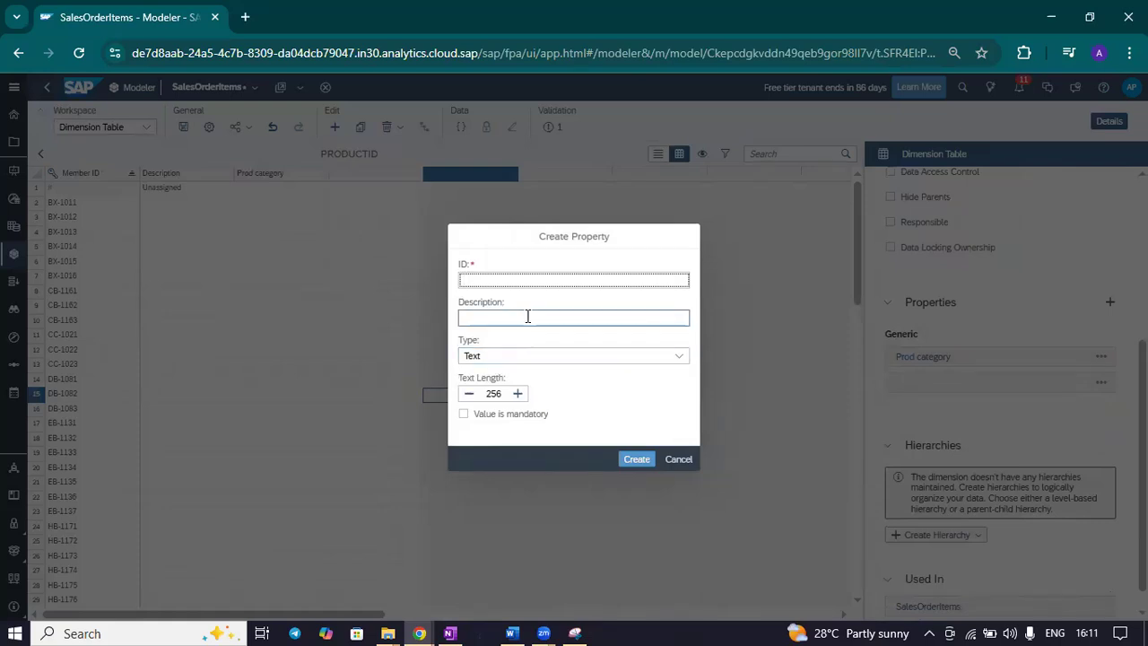
type("Prod Num")
key("BackSpace")
key("BackSpace")
key("BackSpace")
key("BackSpace")
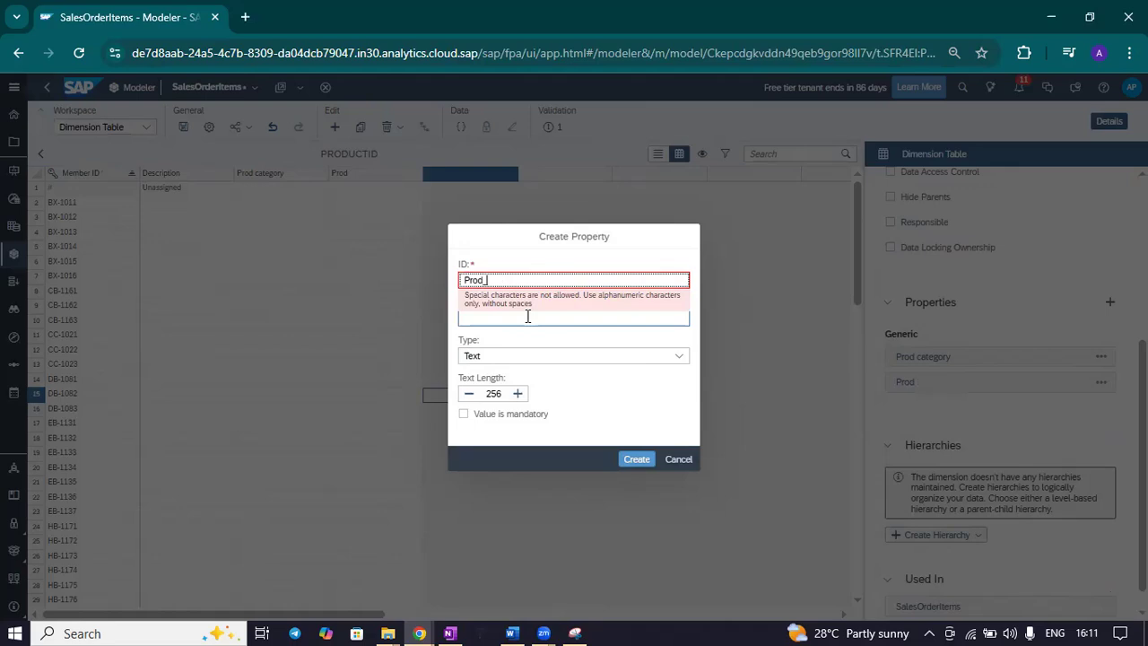
type("_num")
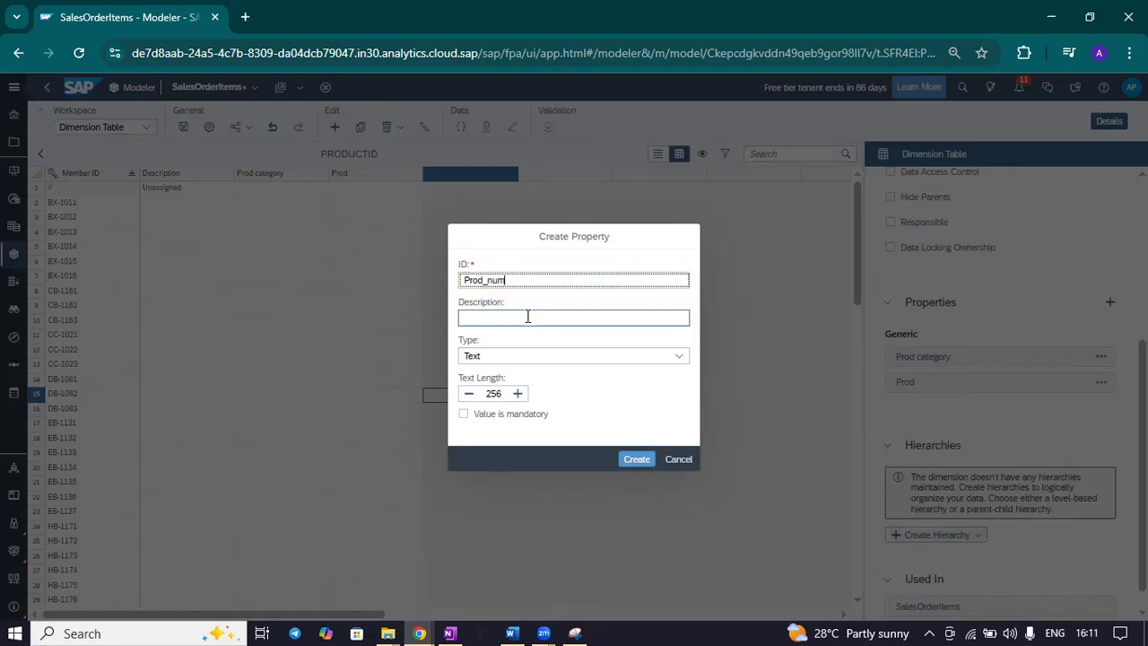
Step: Describe the new property as prod number, set its text length to 50 and create it
left_click(491, 316)
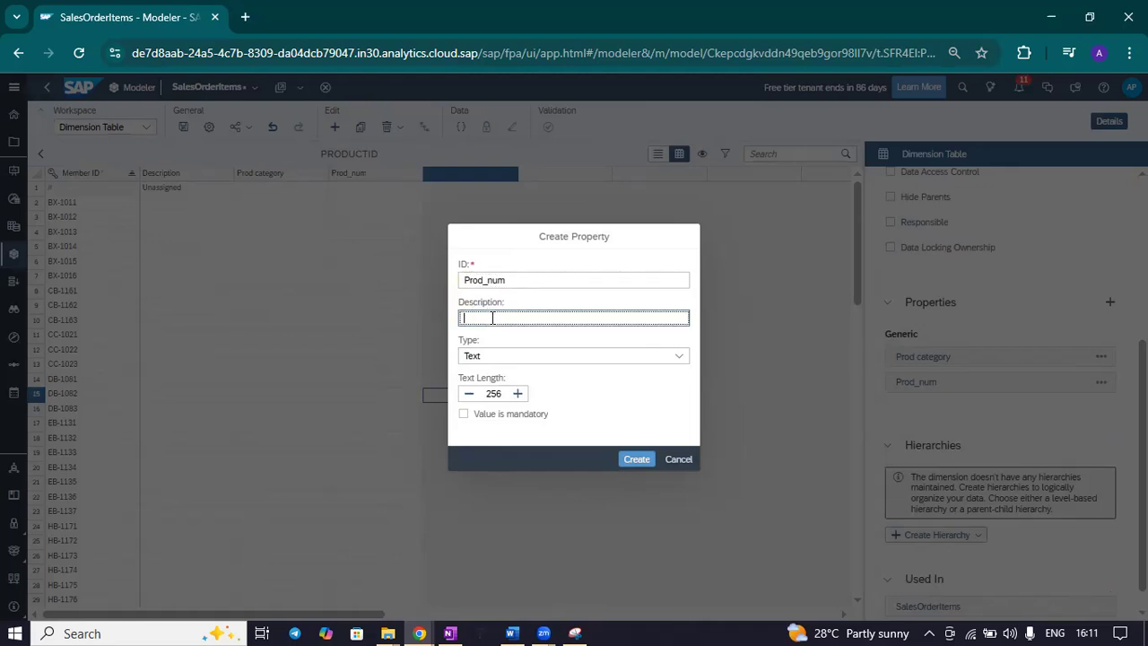
type("prod number")
left_click(498, 394)
type("50")
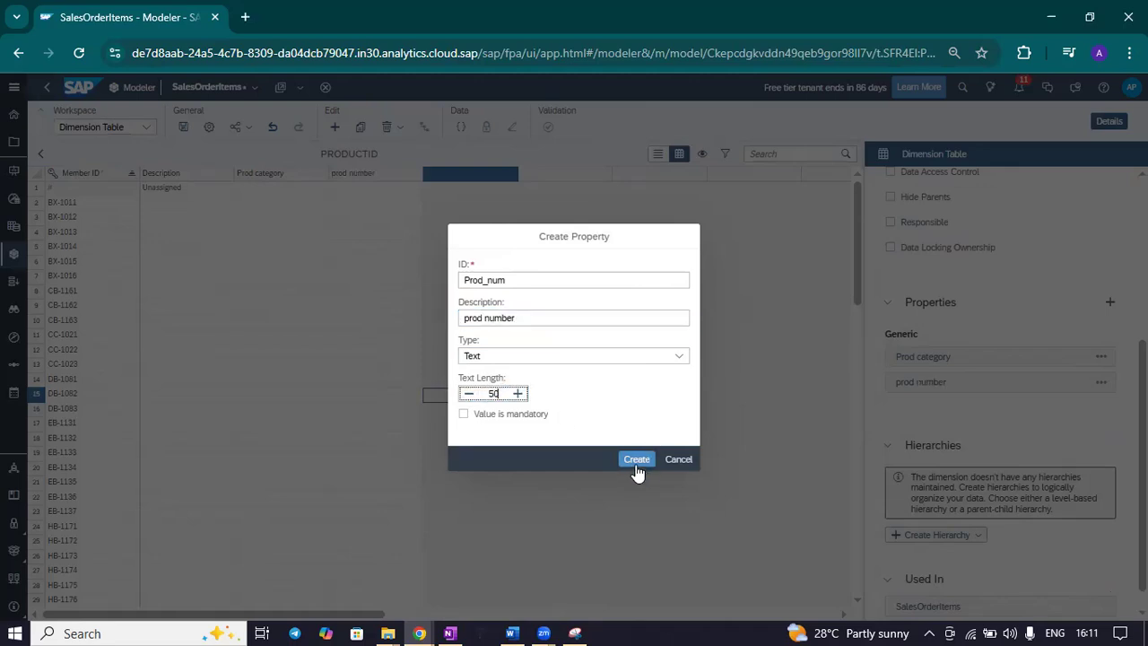
left_click(636, 460)
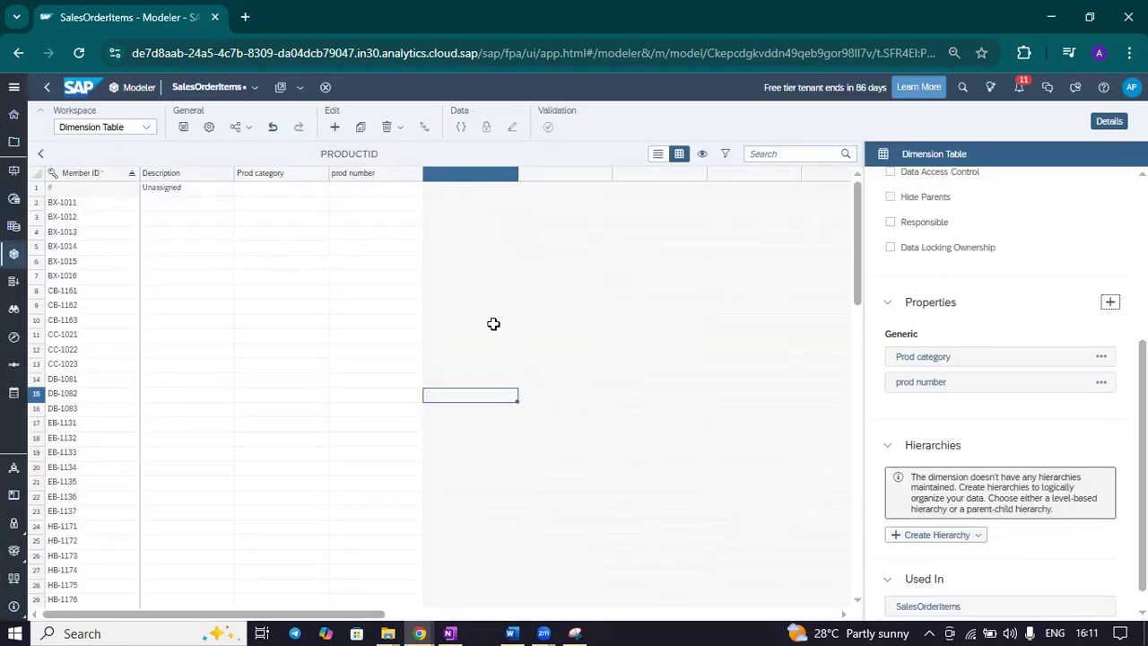
Step: Start a level-based hierarchy with ID Prod_Hier_01 and description Product Hier1
scroll(1054, 429, "down", 1)
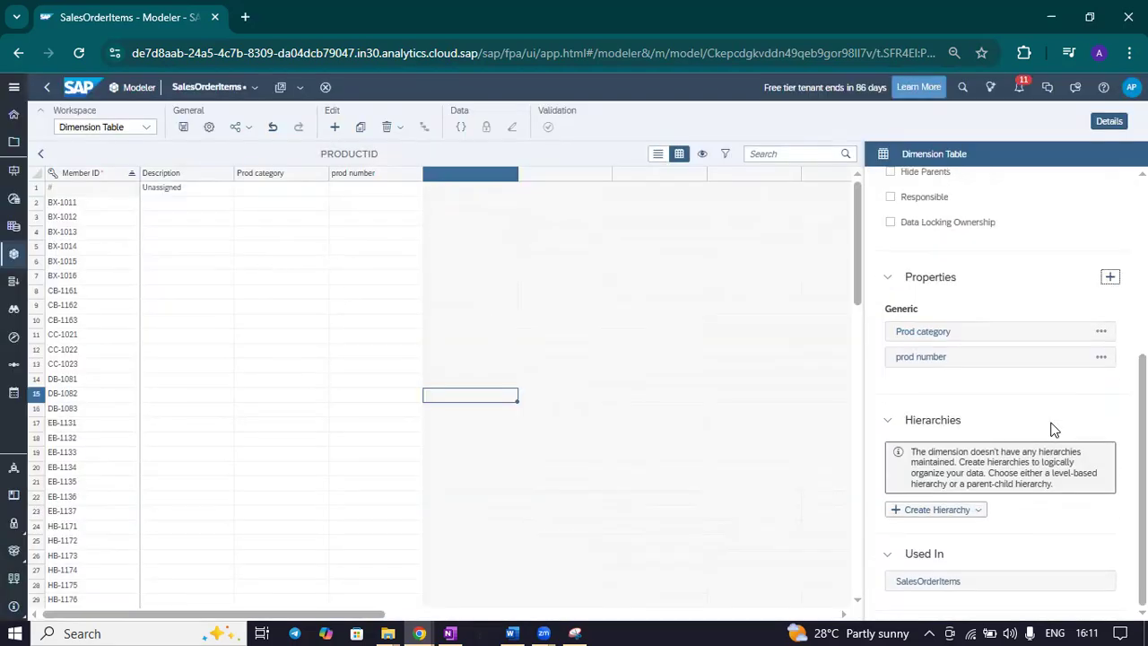
left_click(979, 510)
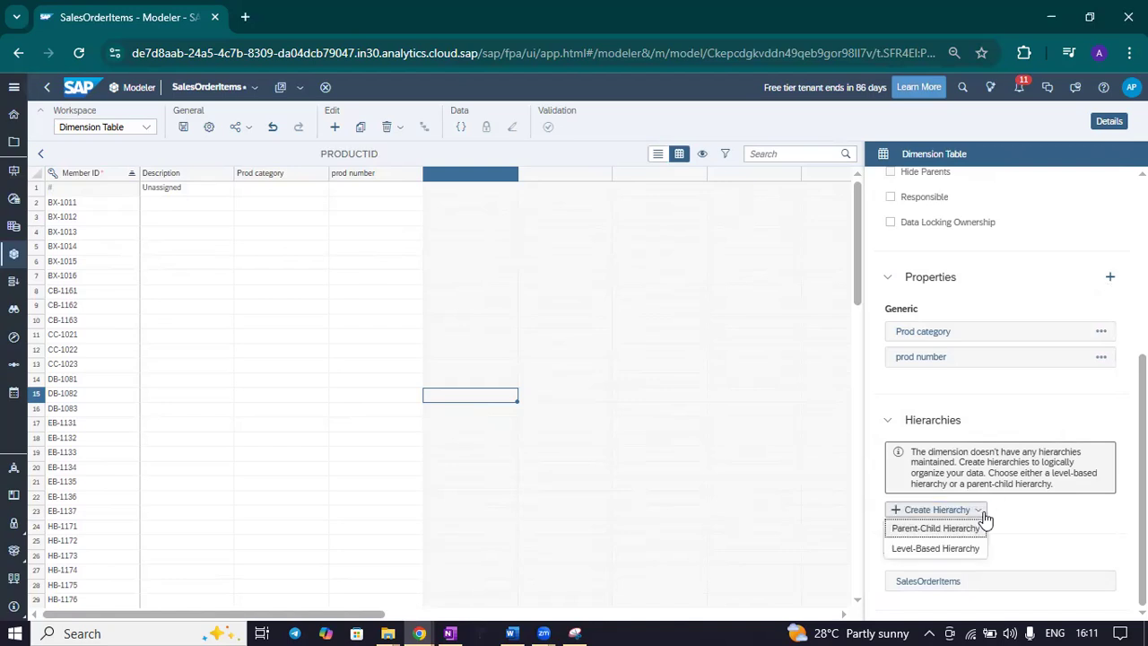
left_click(930, 557)
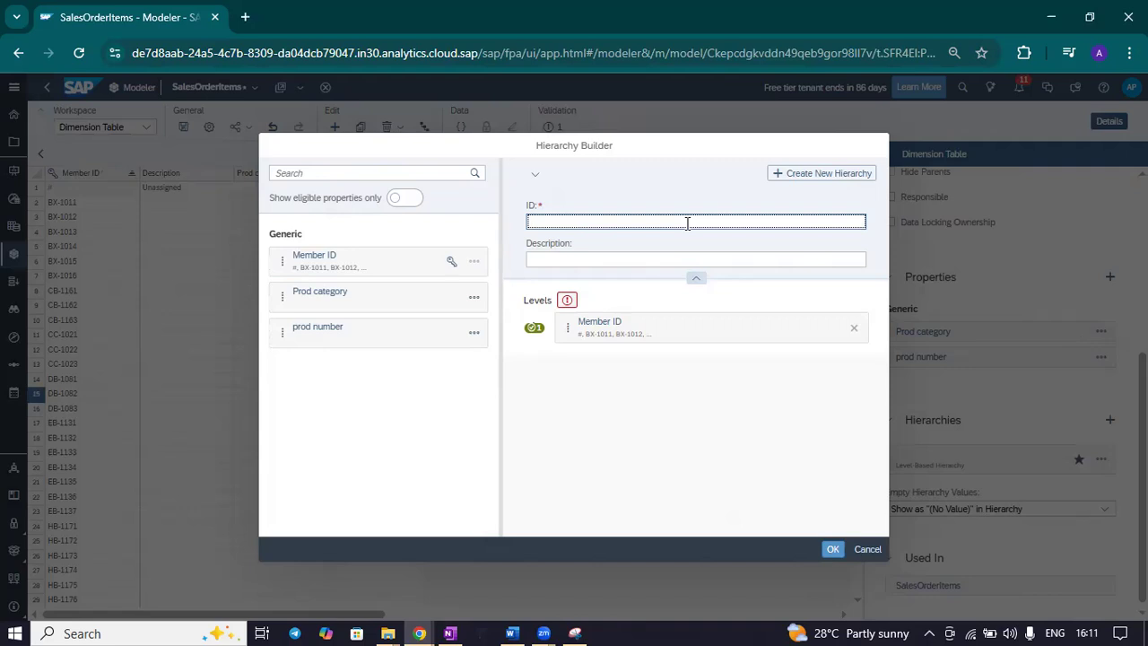
type("Prod_Hier_01")
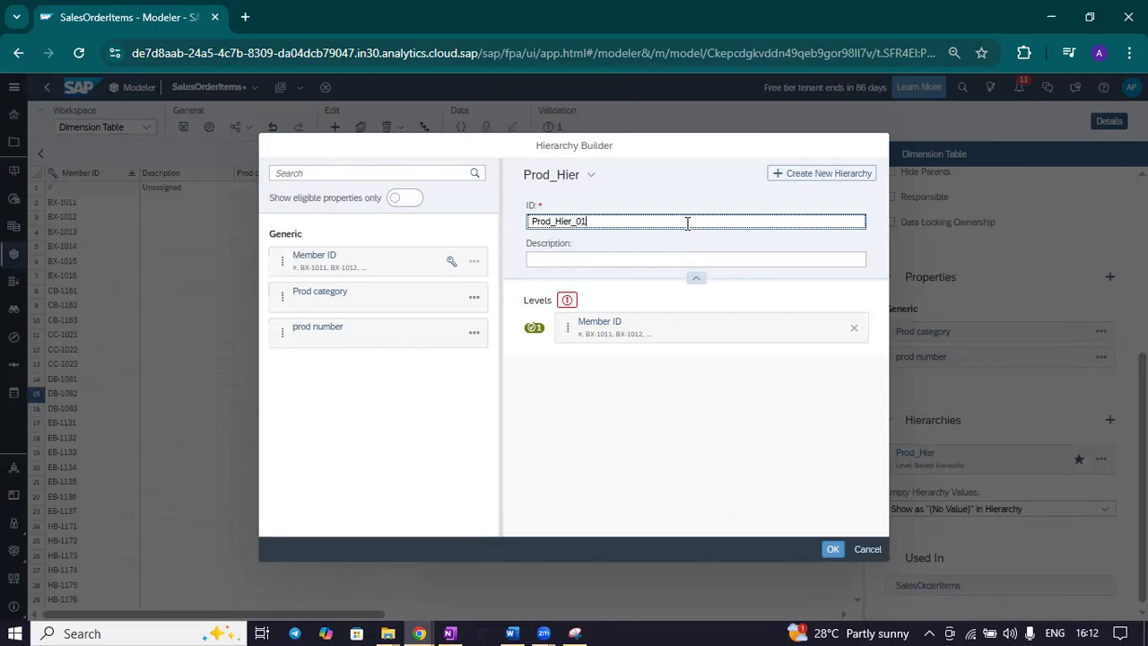
left_click(615, 259)
type("Product J")
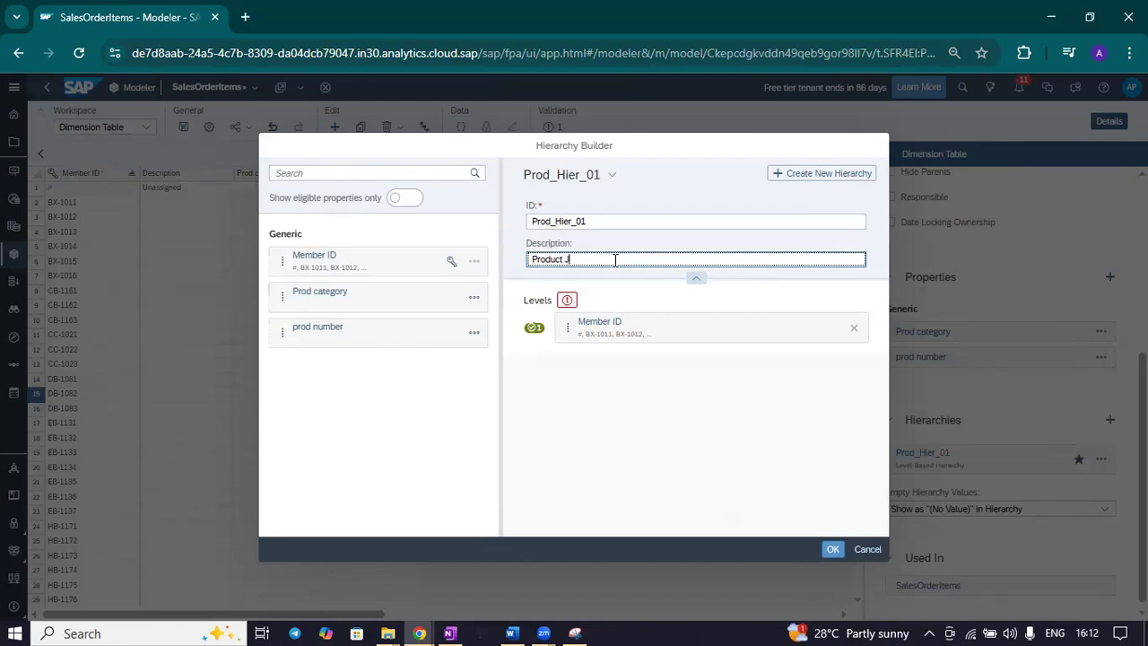
key("BackSpace")
type("Hier1")
left_click(605, 380)
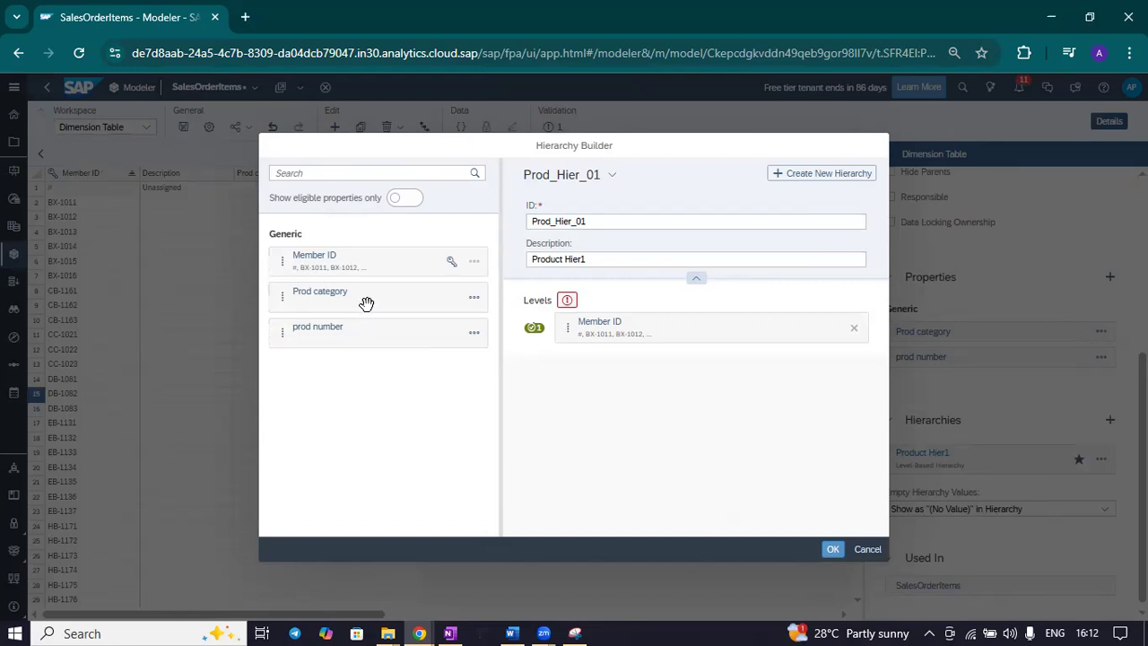
Step: Add Prod category and prod number as levels above Member ID in Prod_Hier_01, confirm the hierarchy and recheck it in the Hierarchy Builder
left_click_drag(360, 300, 591, 320)
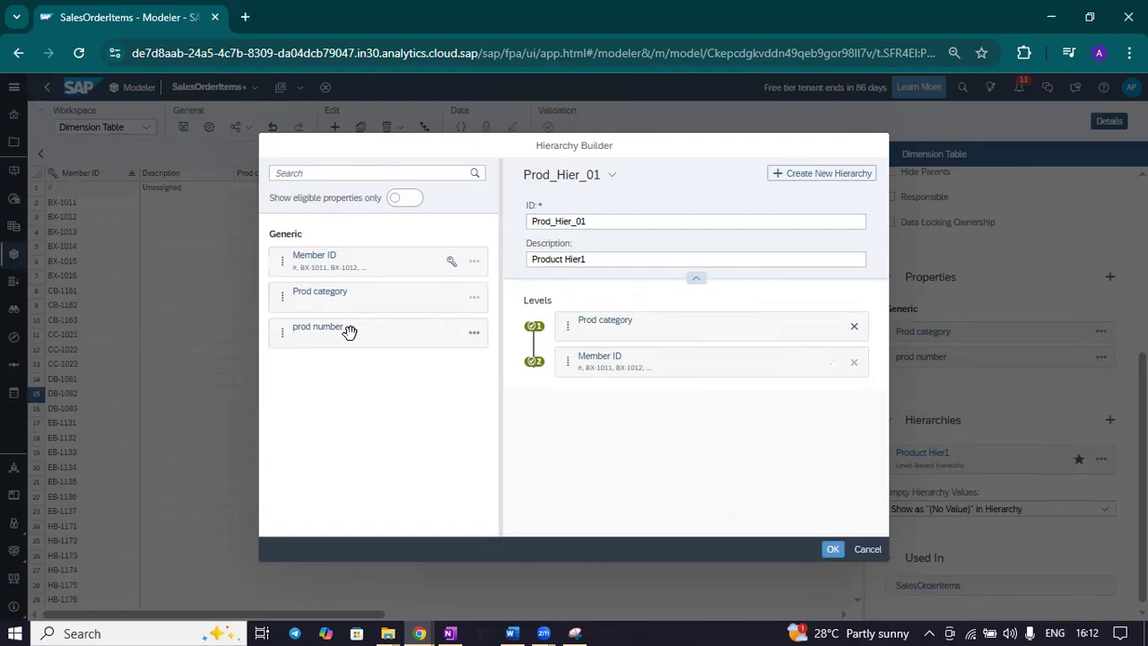
left_click_drag(345, 330, 609, 354)
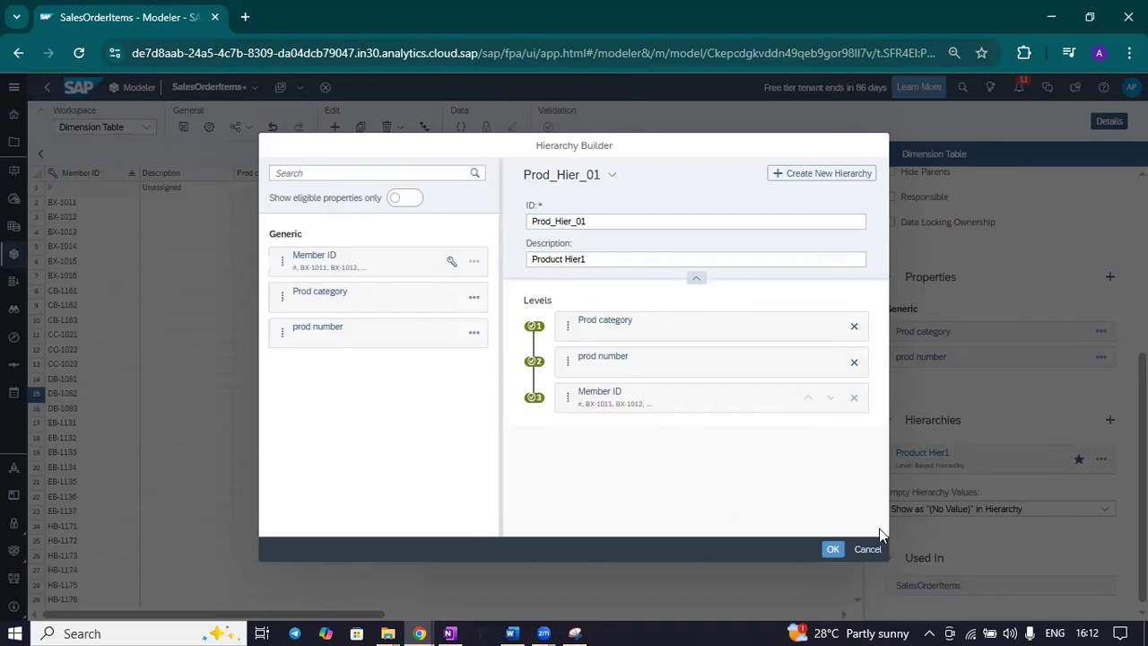
left_click(832, 550)
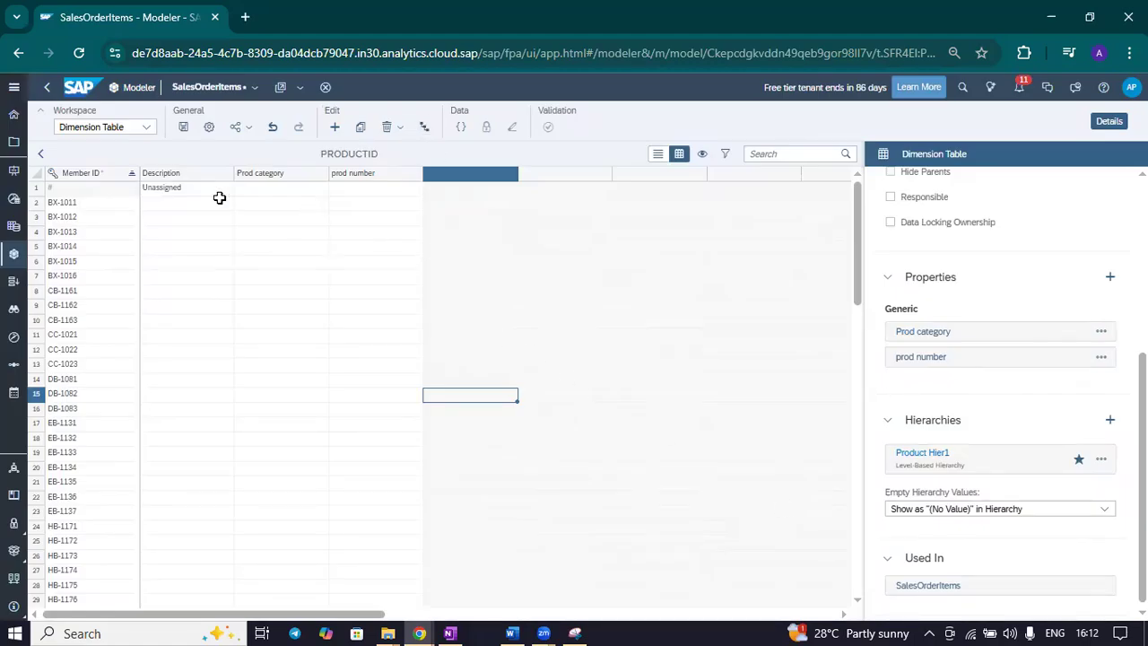
left_click(428, 129)
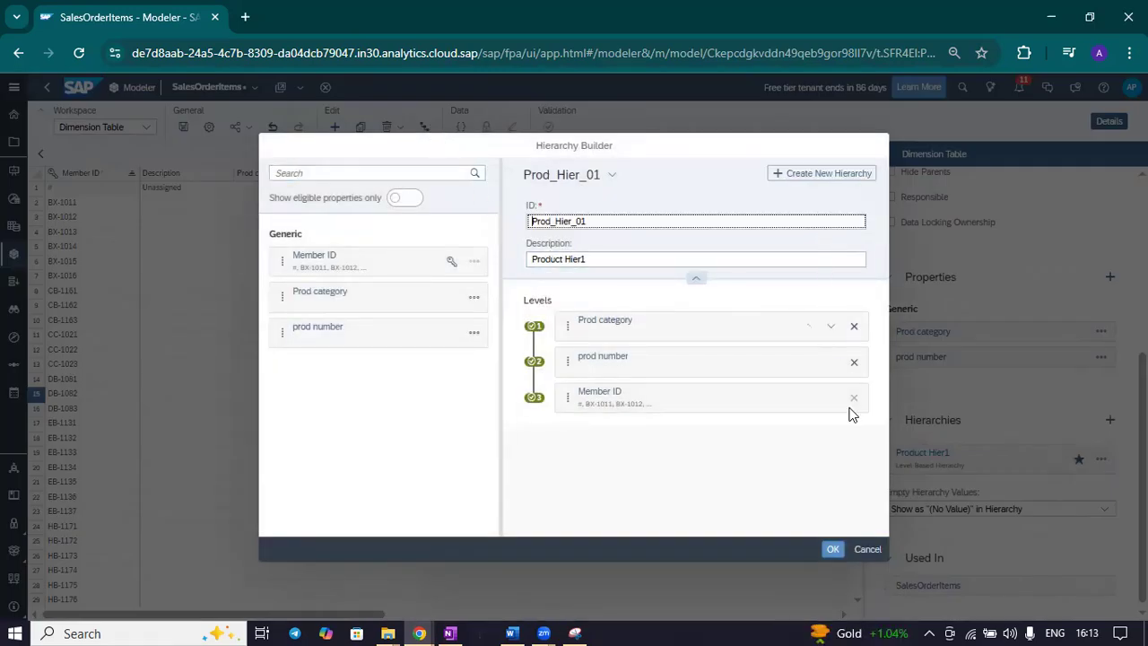
left_click(832, 549)
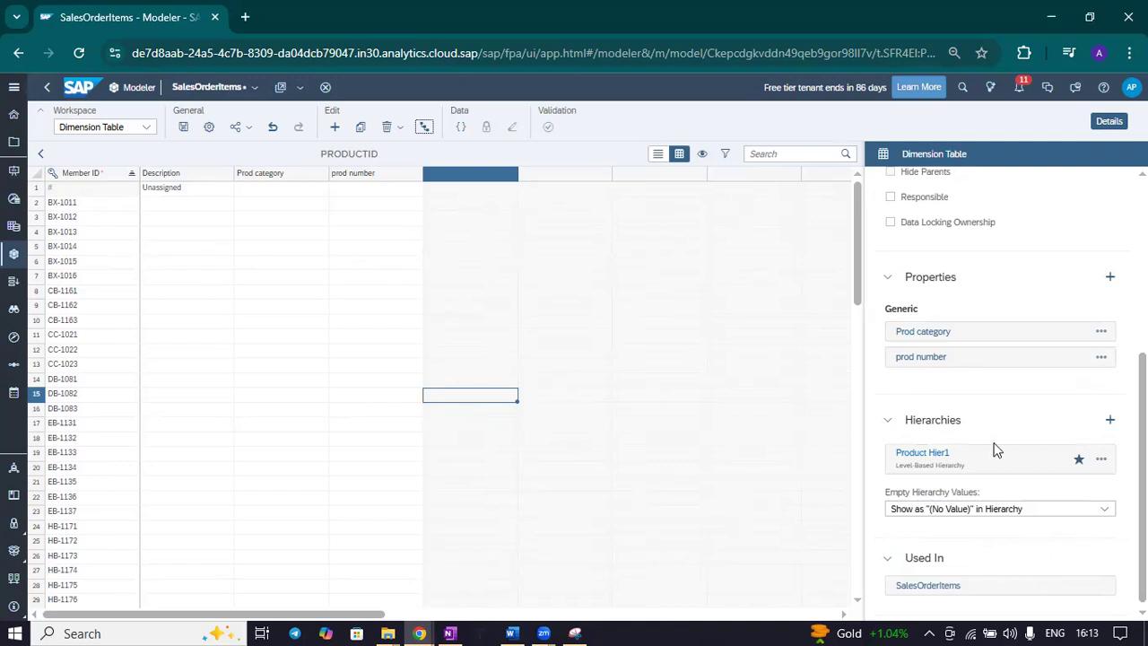
Step: Start a second level-based hierarchy with ID Prod_Hier_02 and description Prod Hier2
scroll(994, 448, "down", 1)
left_click(1111, 414)
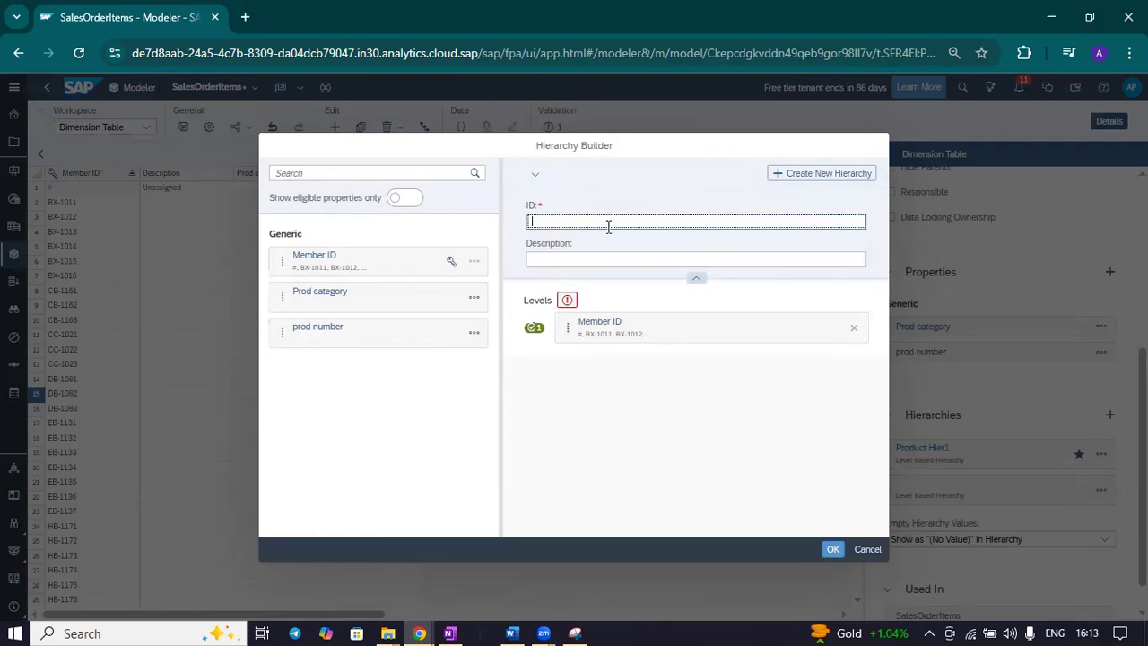
type("rod_Hier_02")
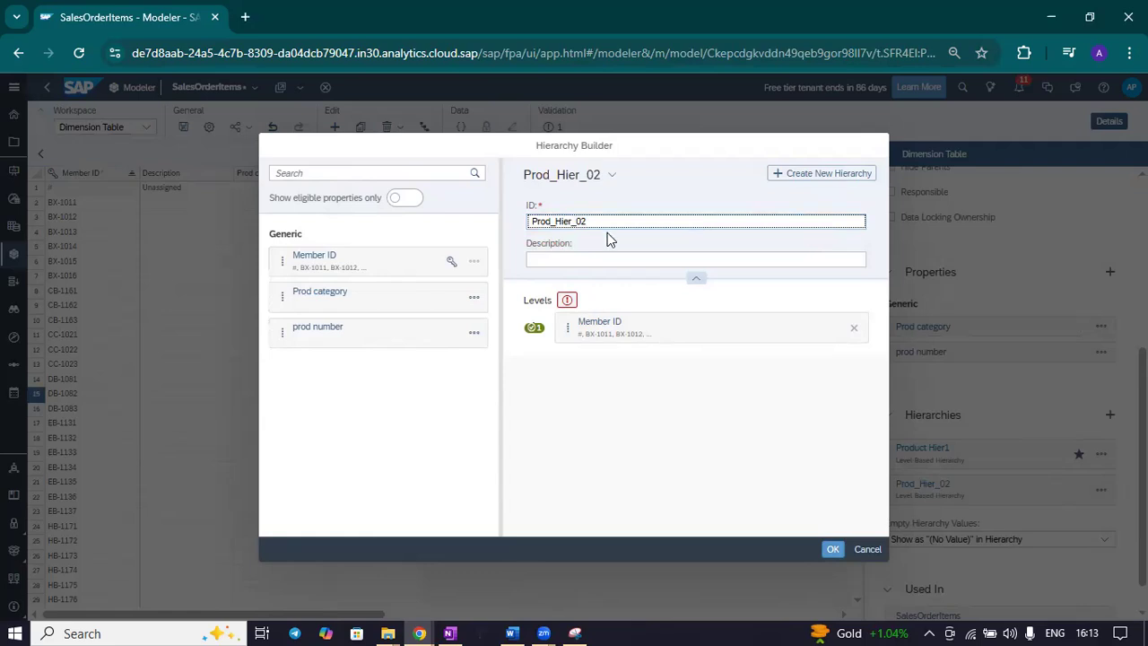
left_click(604, 256)
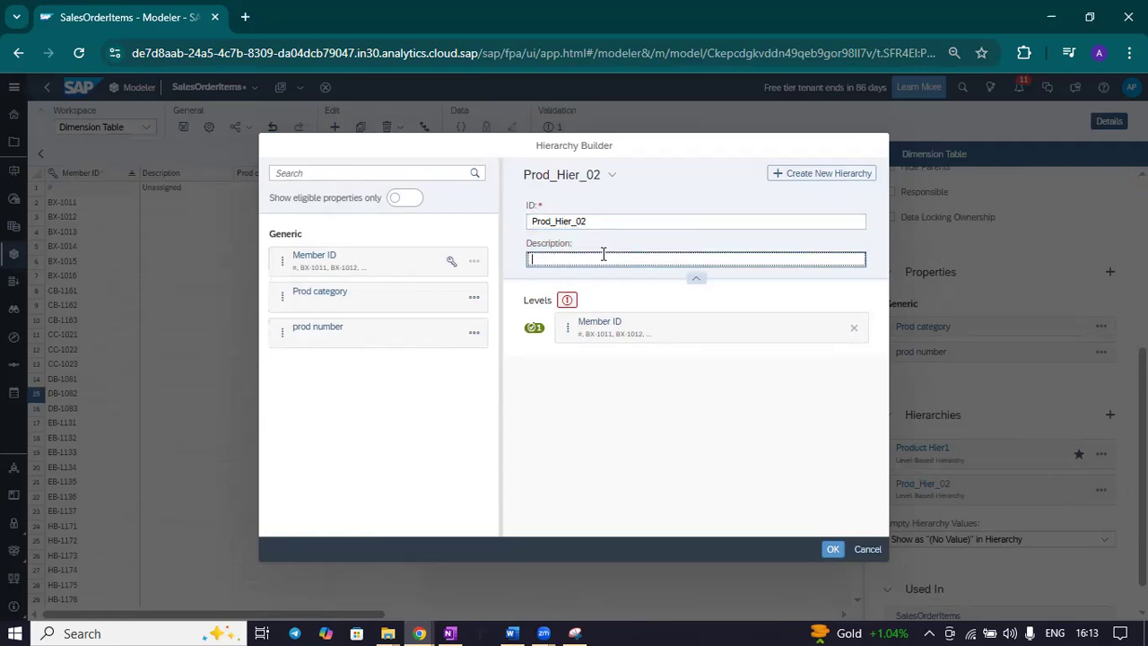
type("Prod Hier2")
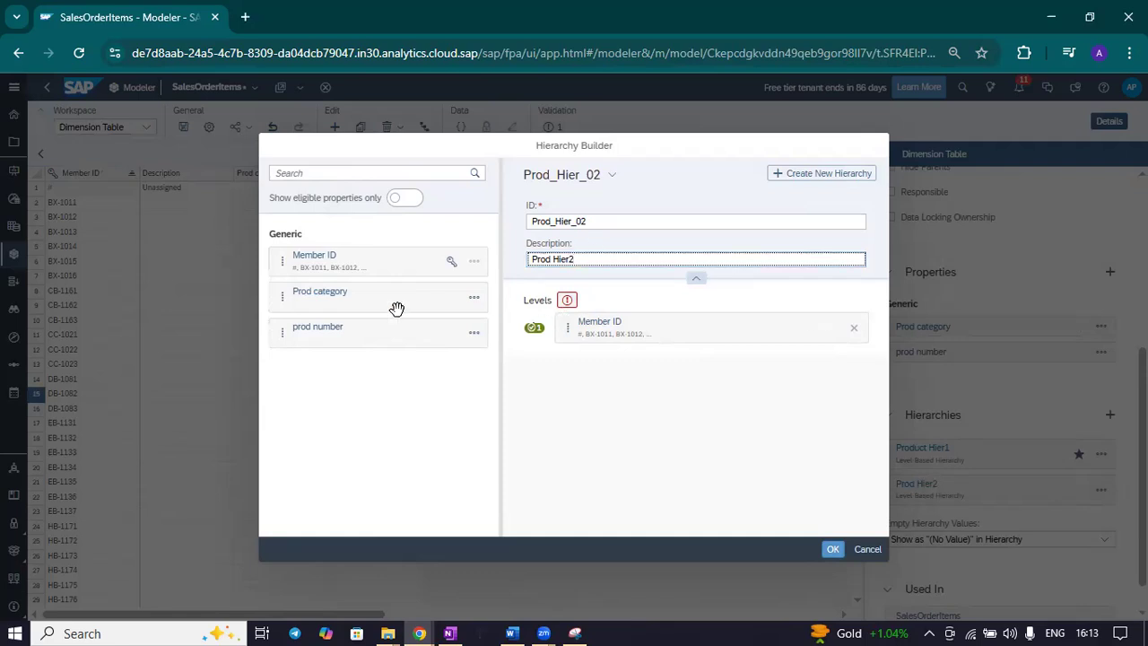
Step: Add Prod category as a level above Member ID in Prod_Hier_02 and confirm the hierarchy
left_click(362, 302)
left_click_drag(455, 312, 648, 315)
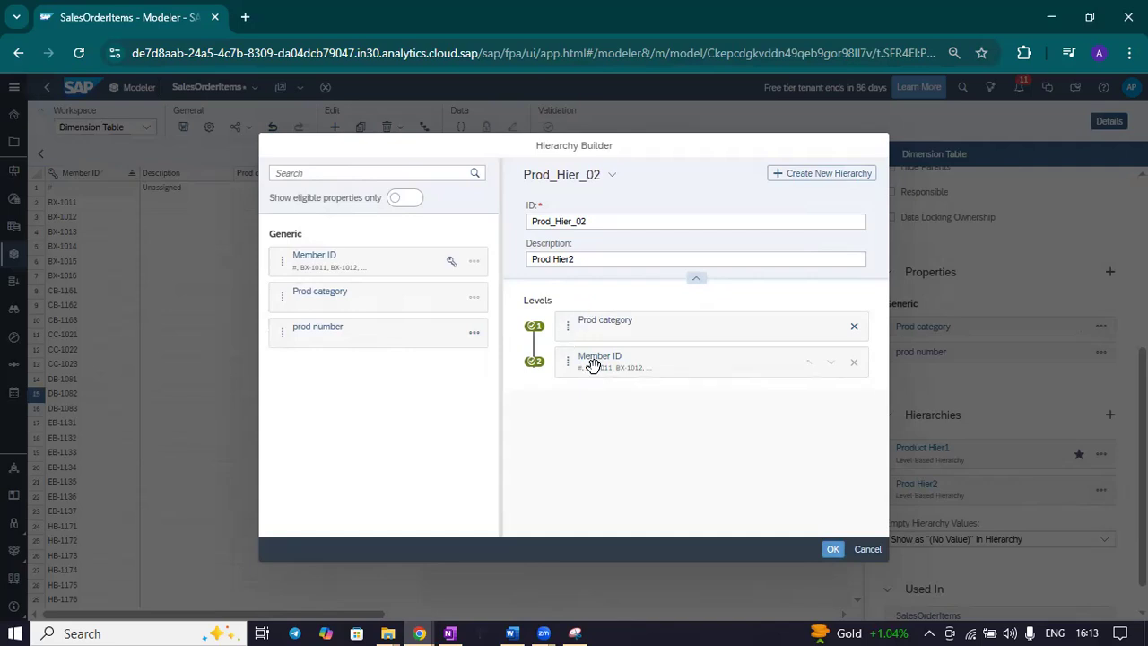
left_click(835, 549)
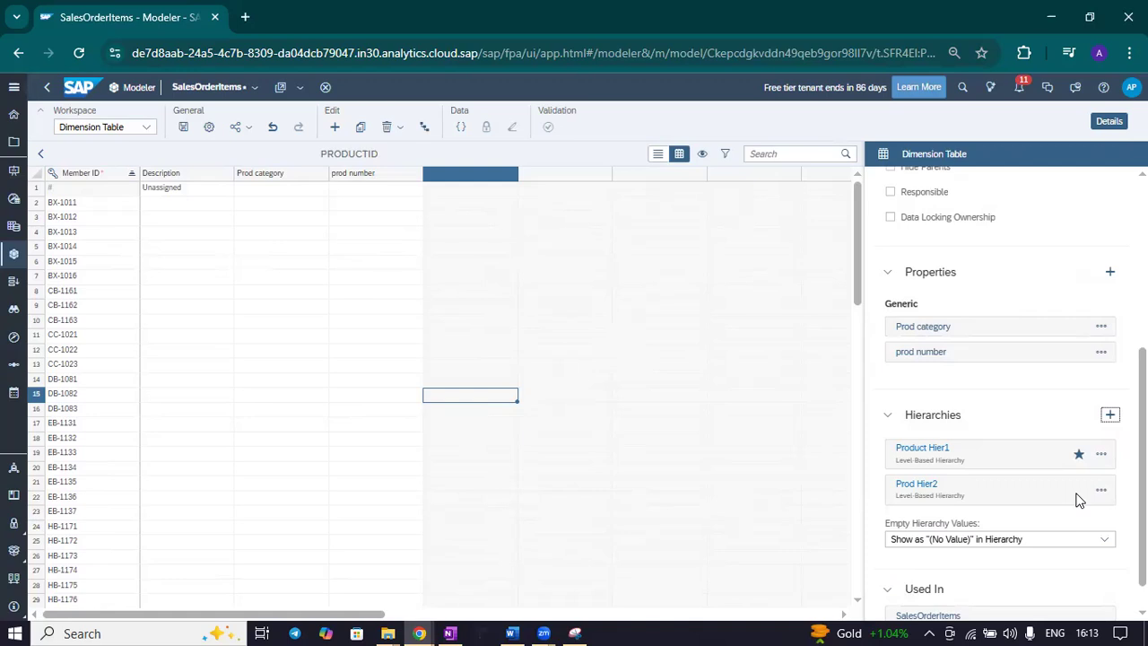
Step: Set Prod Hier2 as the default hierarchy of the dimension
left_click(1101, 455)
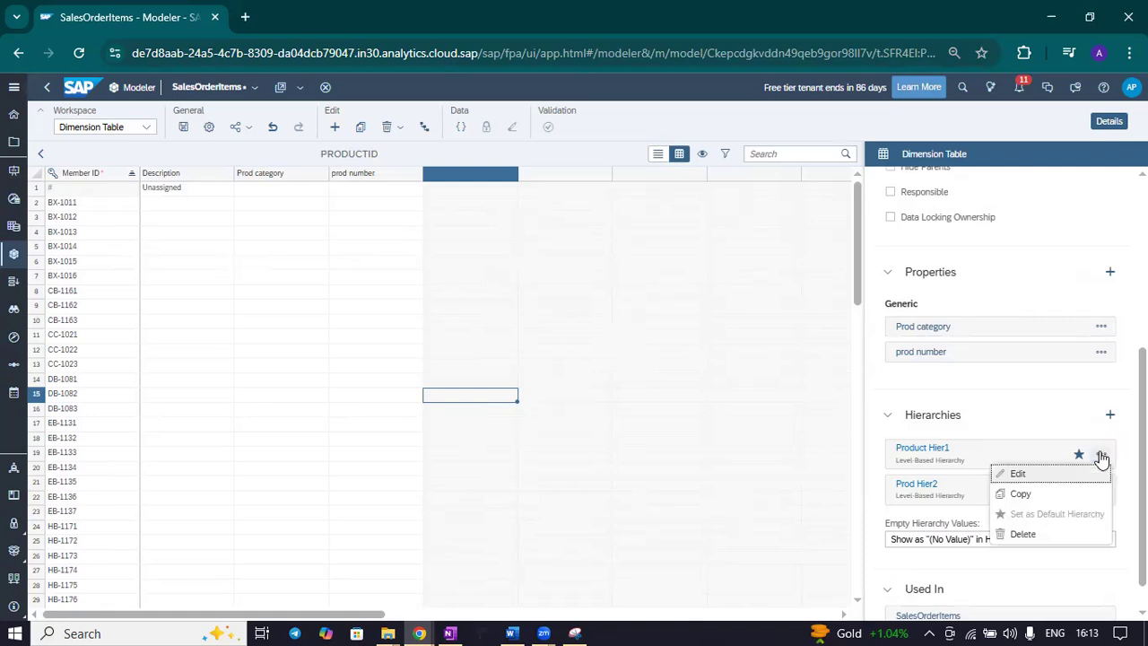
left_click(1101, 456)
left_click(1099, 492)
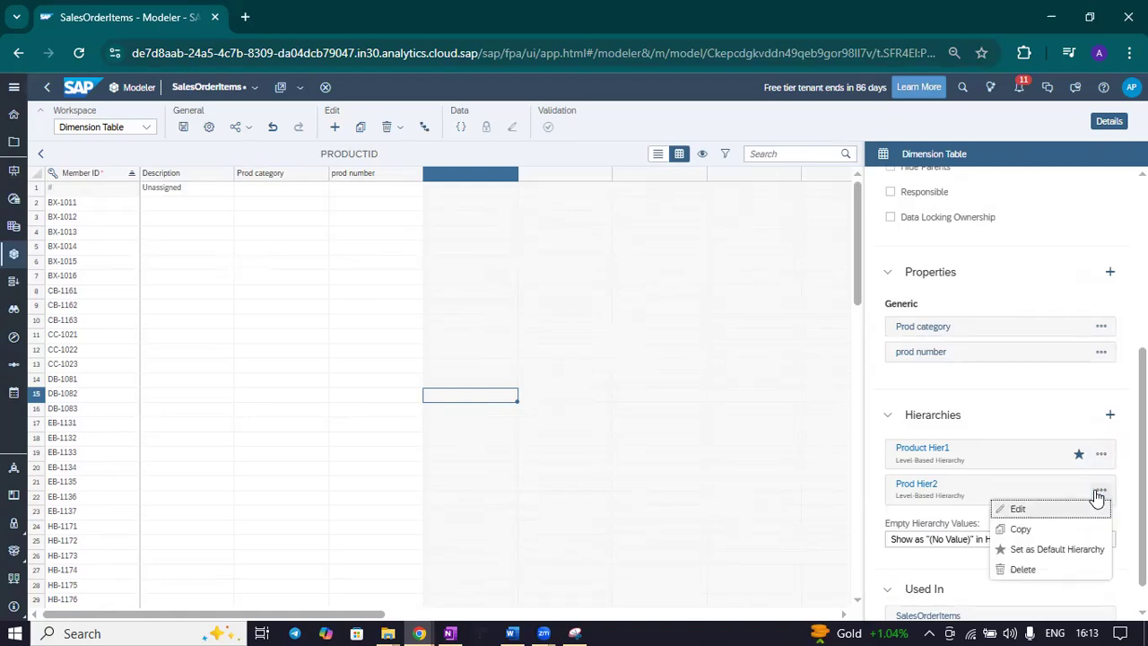
left_click(1066, 549)
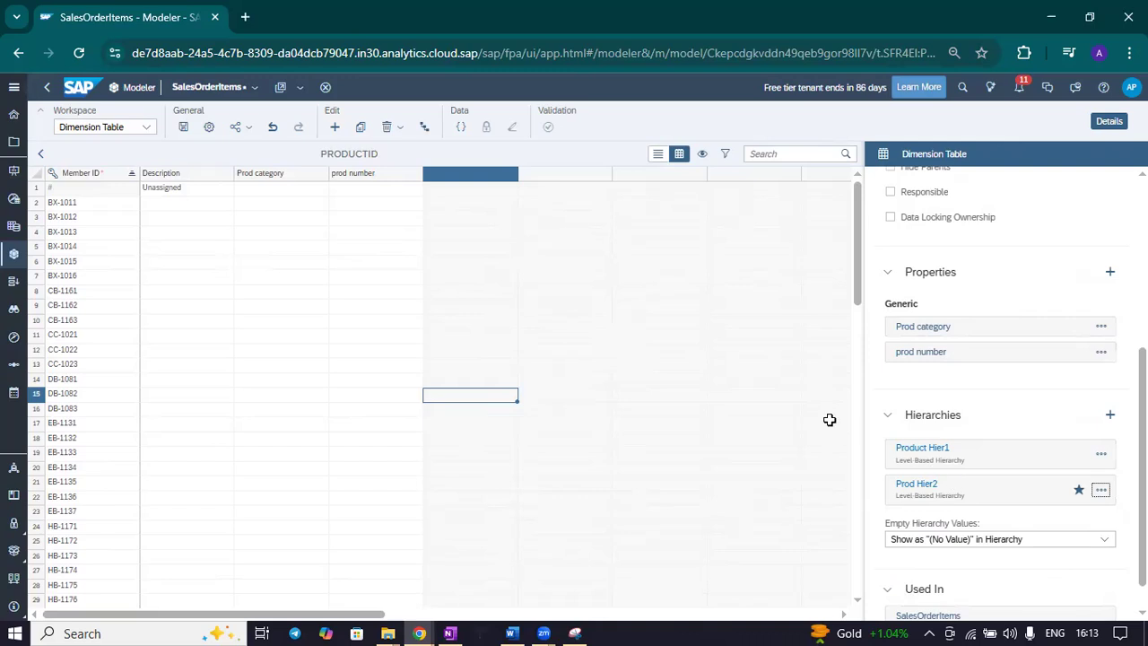
Step: Review the options for empty hierarchy values, keep Show as "(No Value)" in Hierarchy, and look through the member rows
scroll(974, 377, "down", 1)
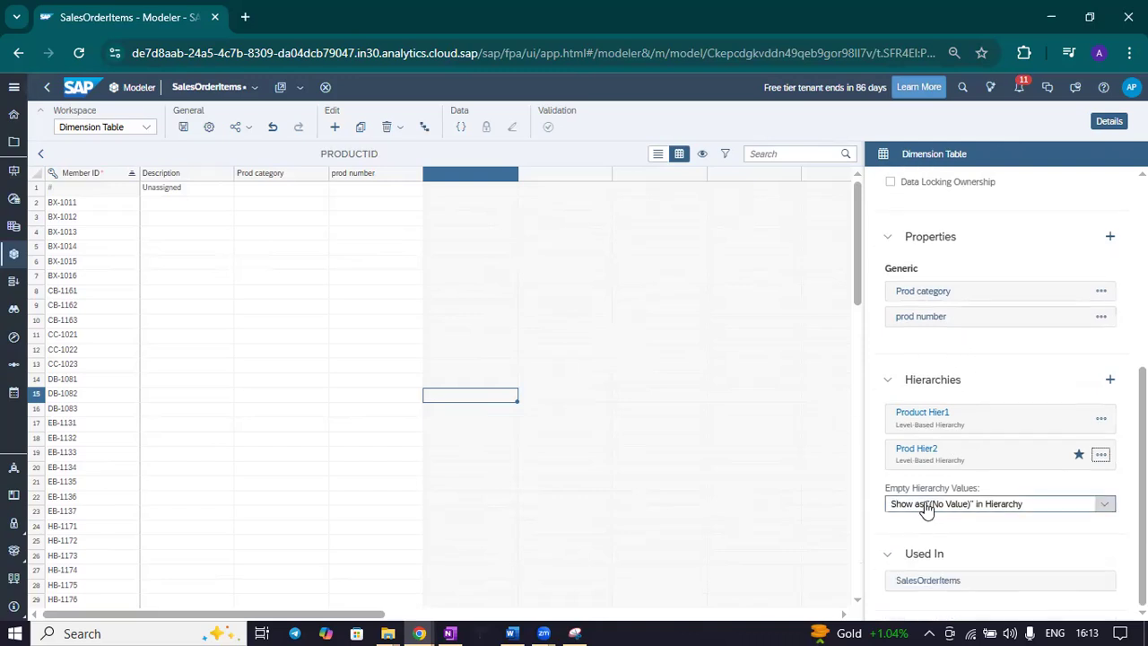
left_click(1106, 506)
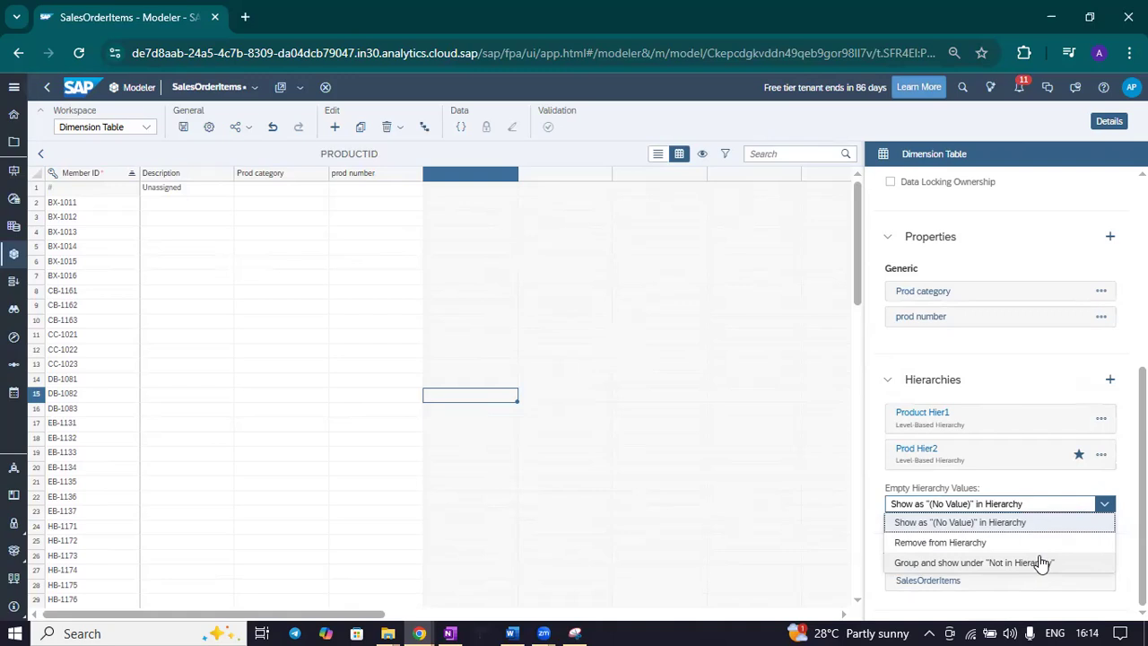
left_click(1102, 507)
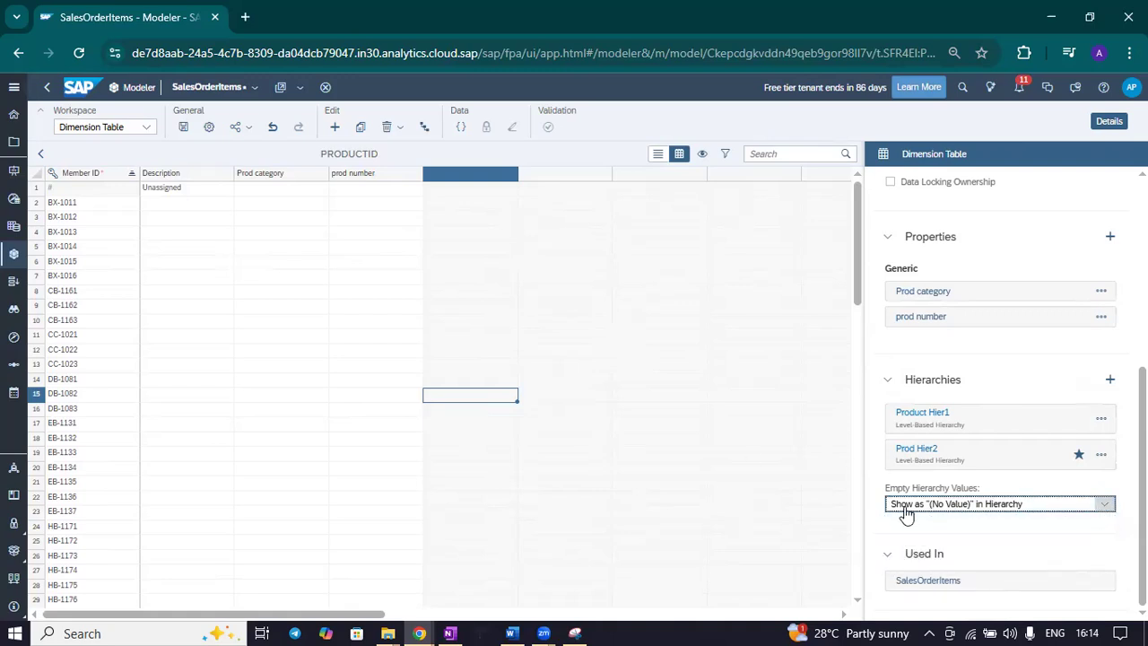
left_click(1102, 506)
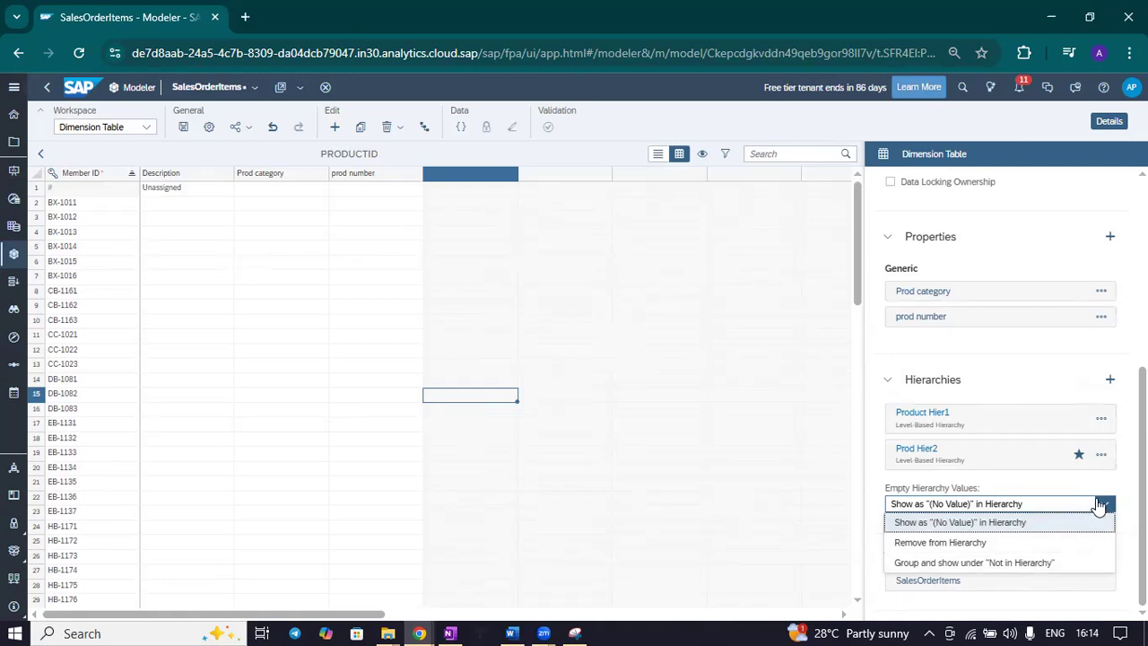
left_click(1041, 523)
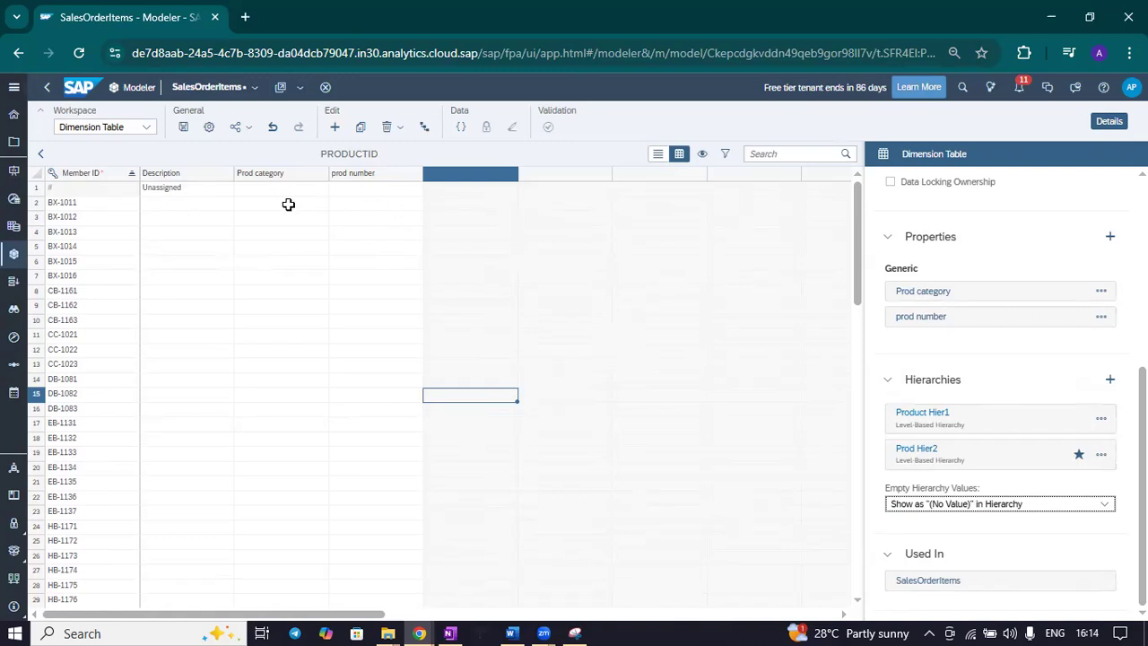
scroll(358, 394, "down", 2)
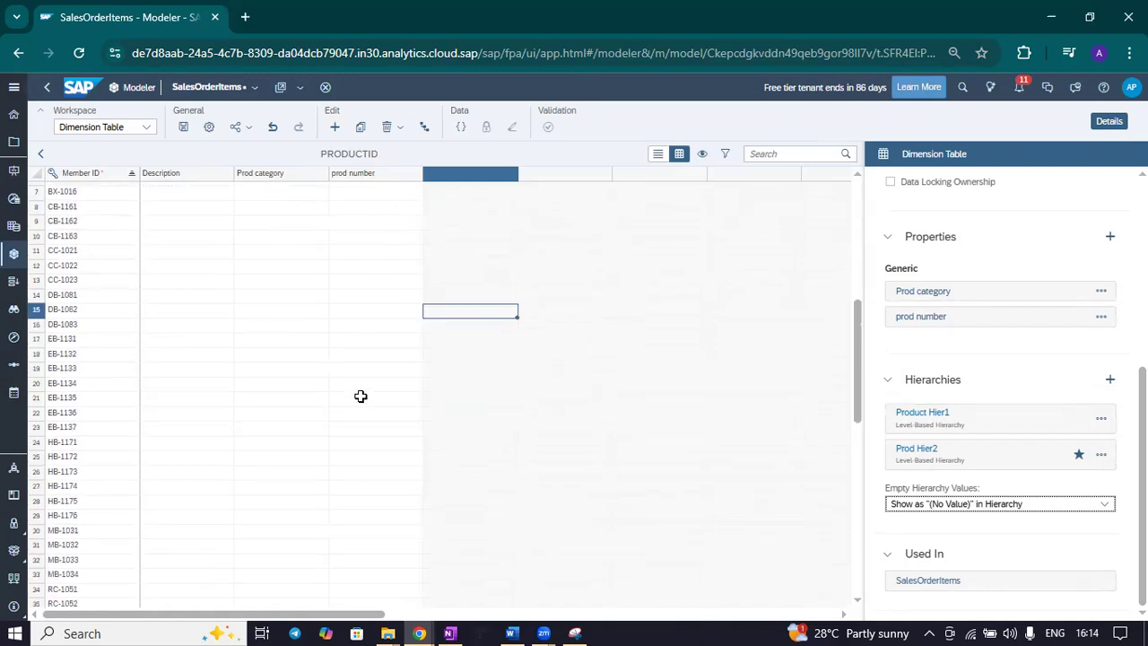
scroll(360, 396, "down", 3)
scroll(356, 395, "up", 5)
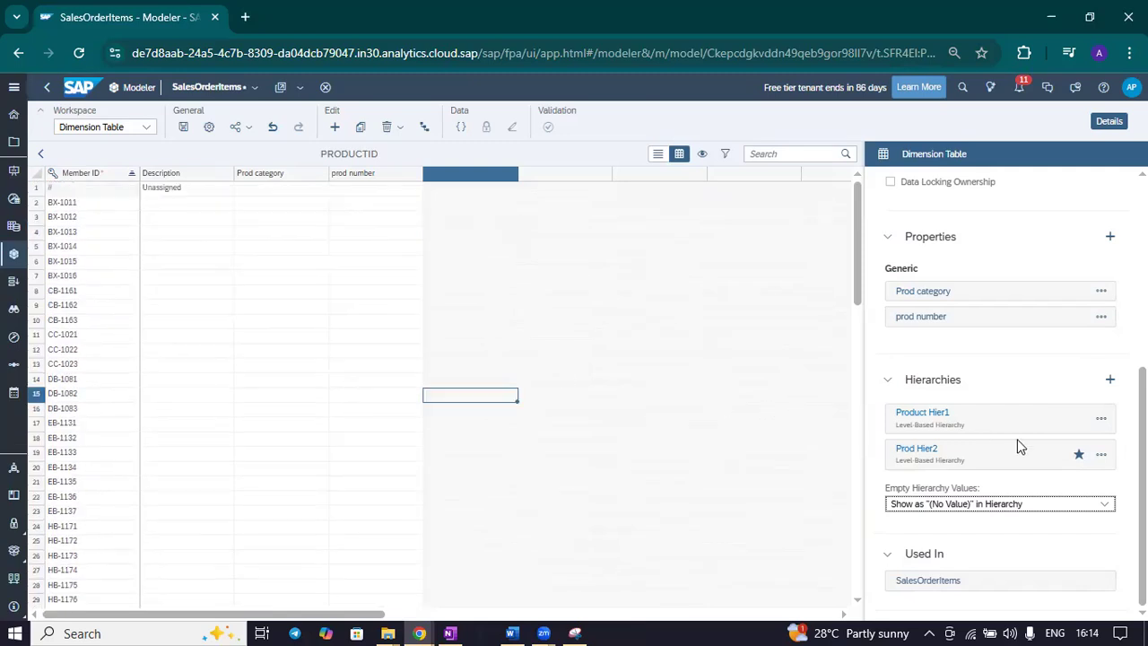
Step: Set Product Hier1 as the default hierarchy
left_click(1101, 418)
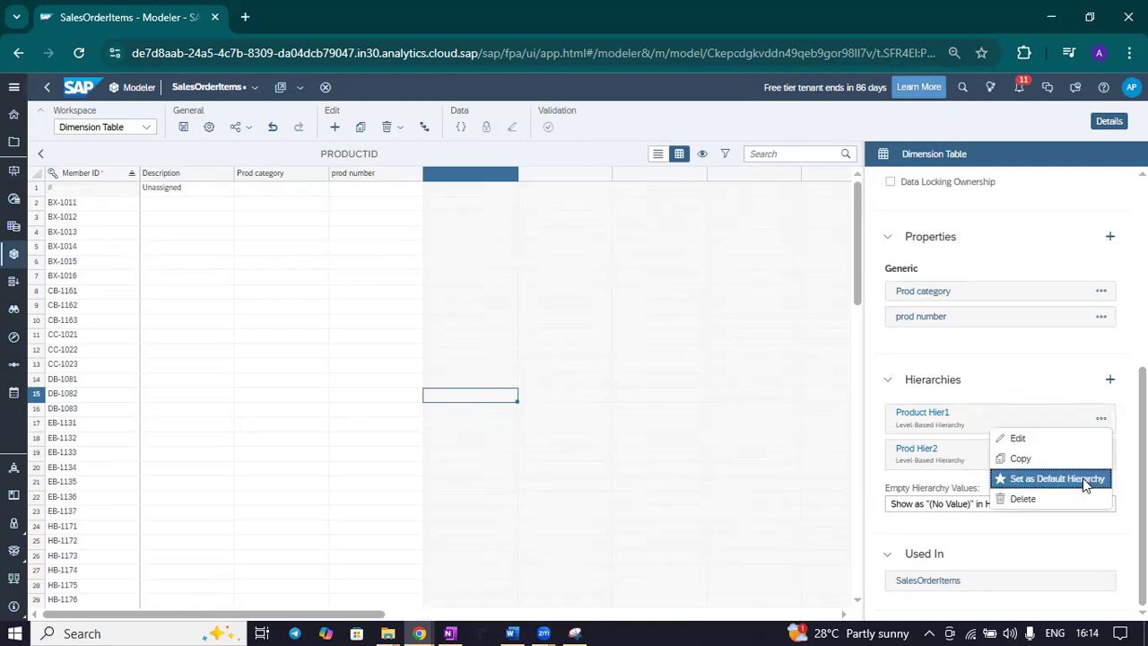
left_click(1080, 480)
Step: Try moving Prod category below prod number in Prod_Hier_01, discard the change and recheck the level order in the Hierarchy Builder
left_click(425, 128)
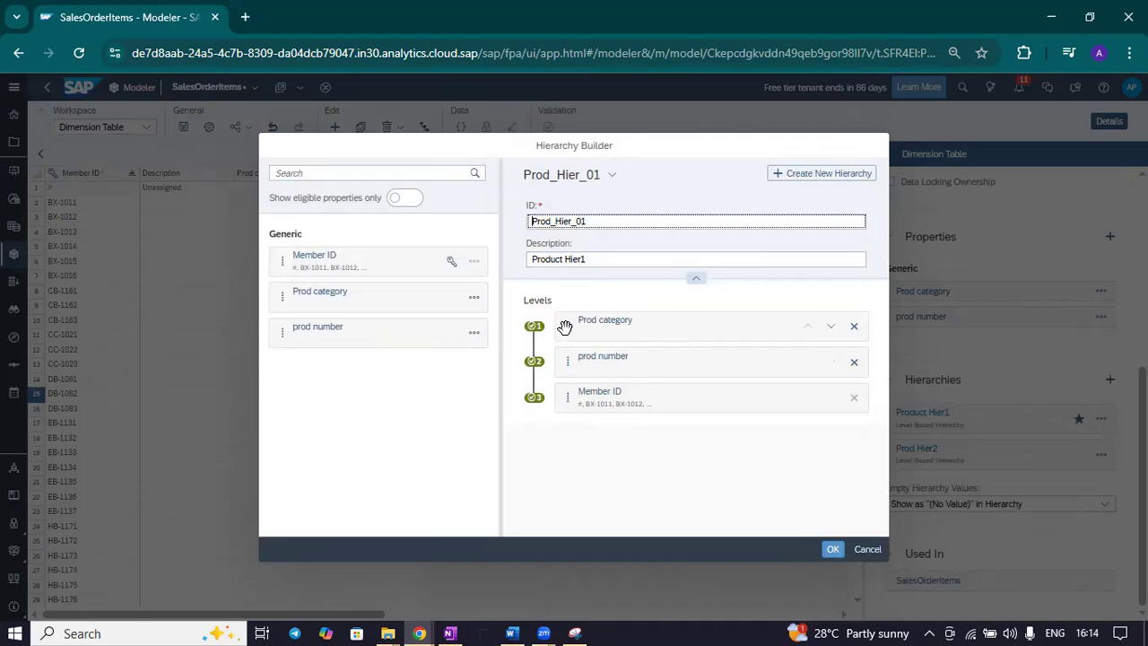
left_click(829, 326)
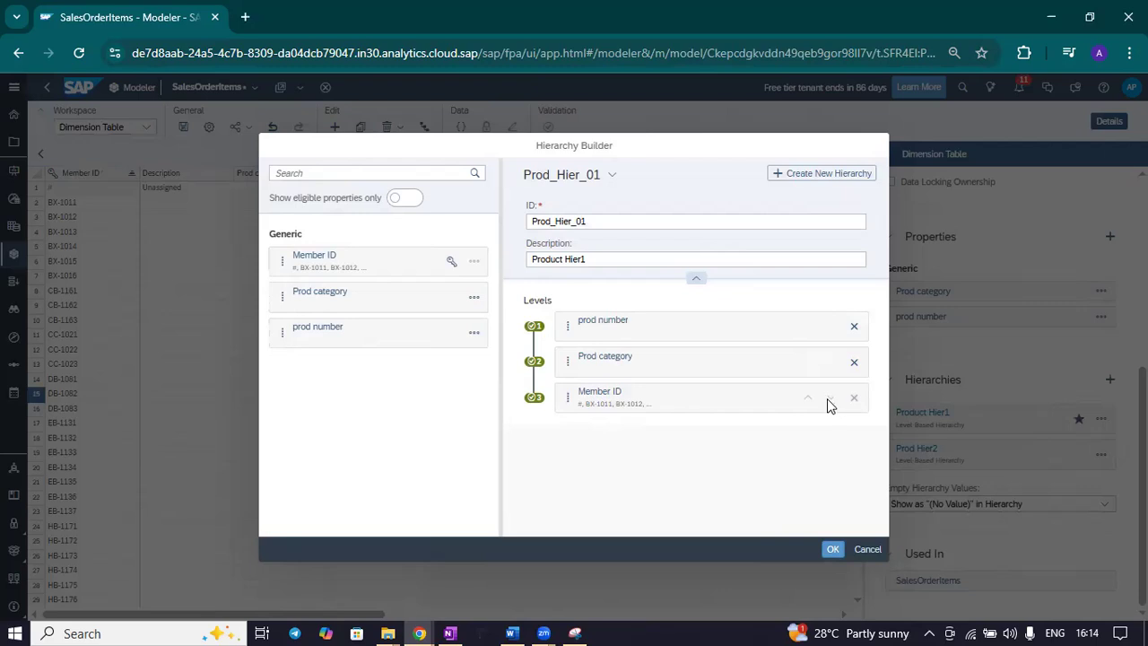
left_click(646, 362)
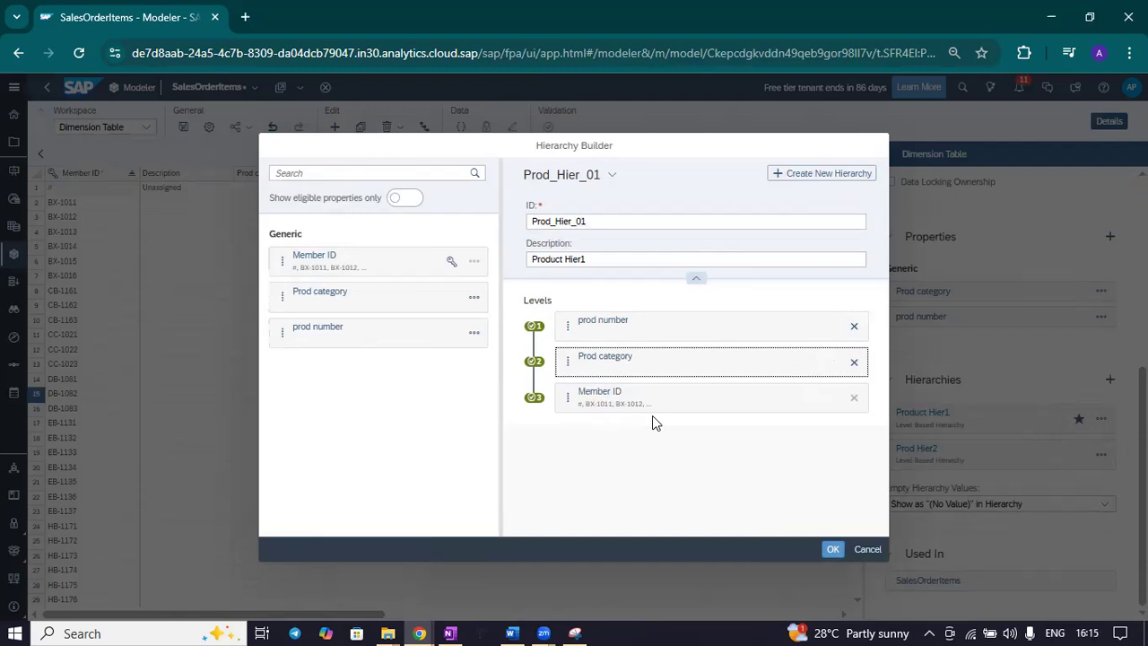
left_click(866, 554)
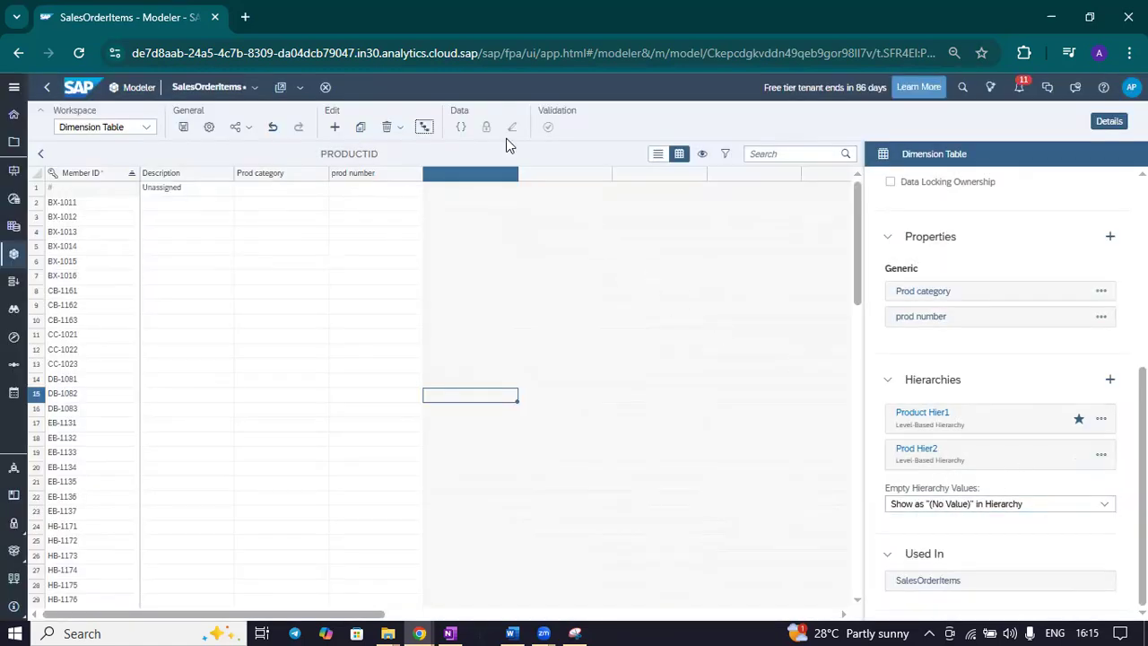
left_click(422, 129)
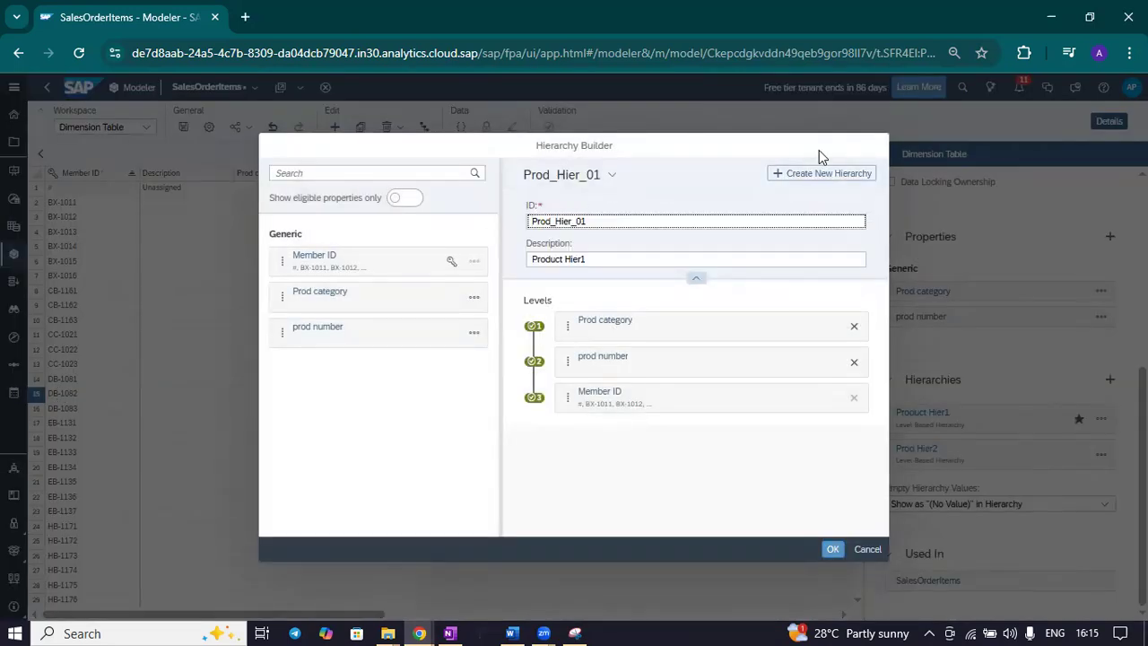
left_click(832, 549)
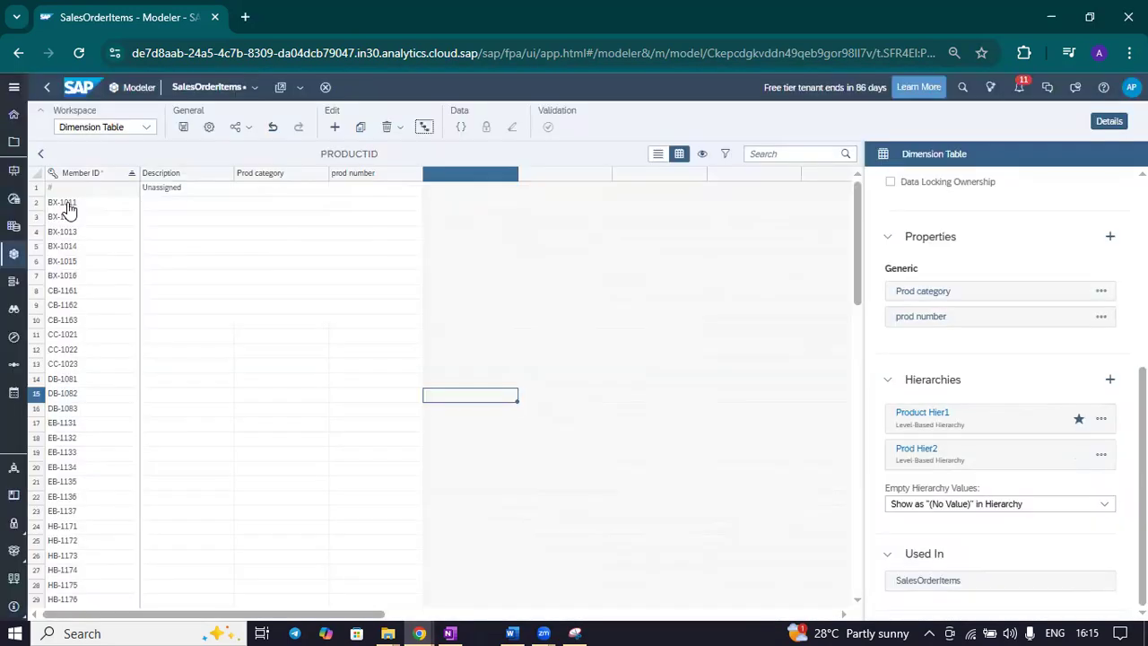
Step: Enter Prod category BX and prod number 10 for members BX-1011 and BX-1012
left_click(274, 204)
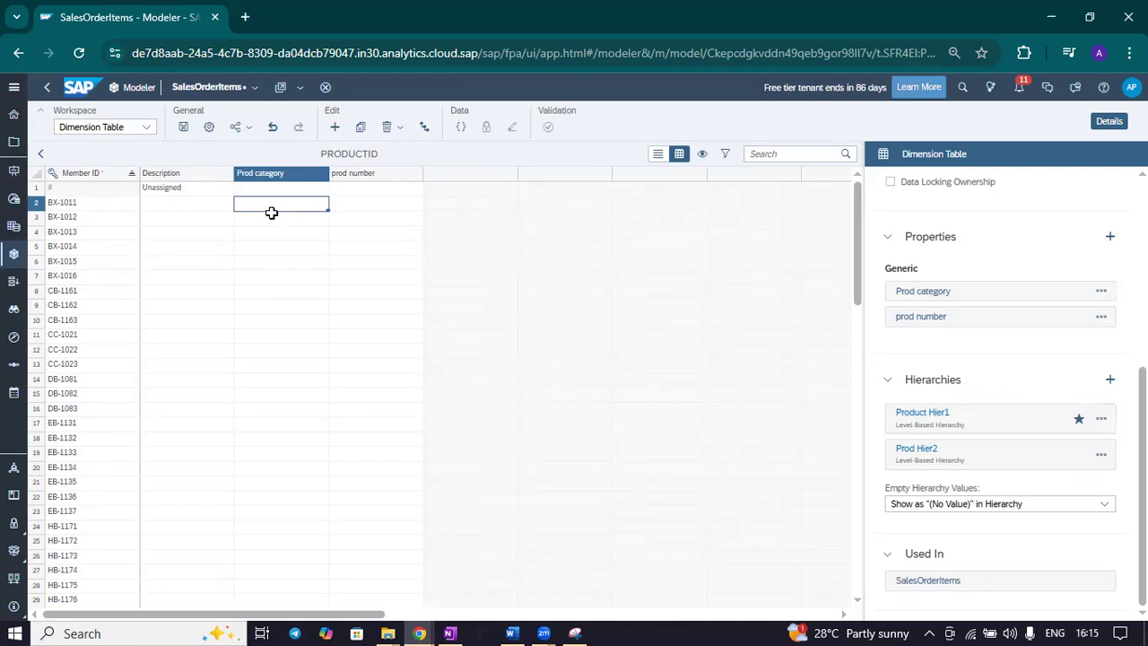
type("BX")
key("Tab")
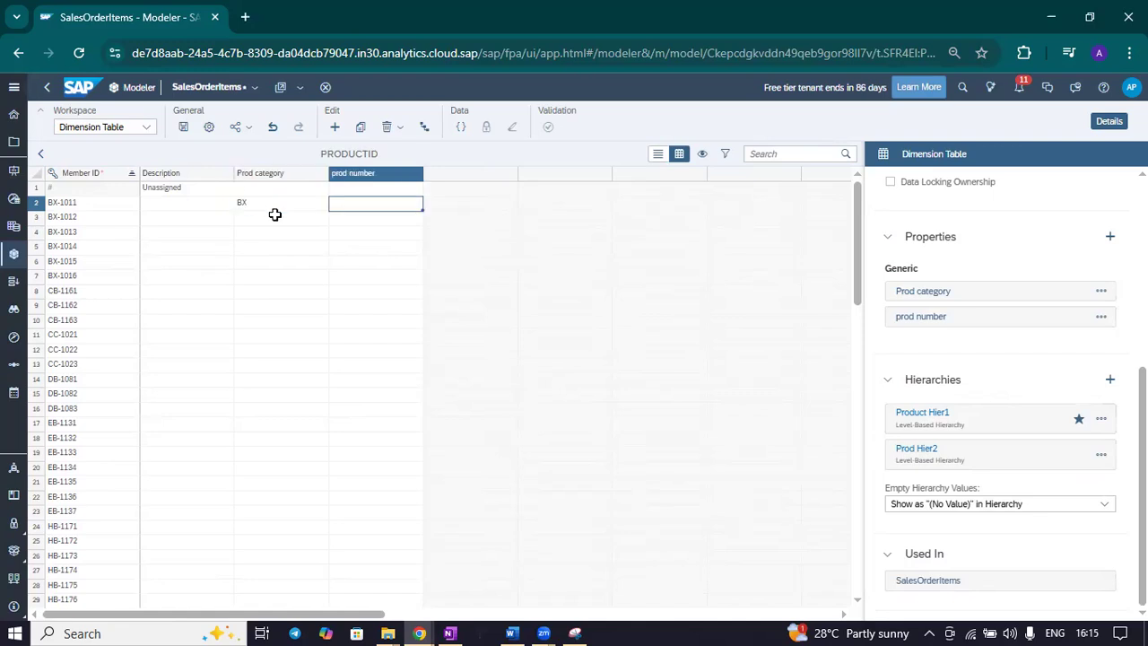
type("10")
left_click(258, 216)
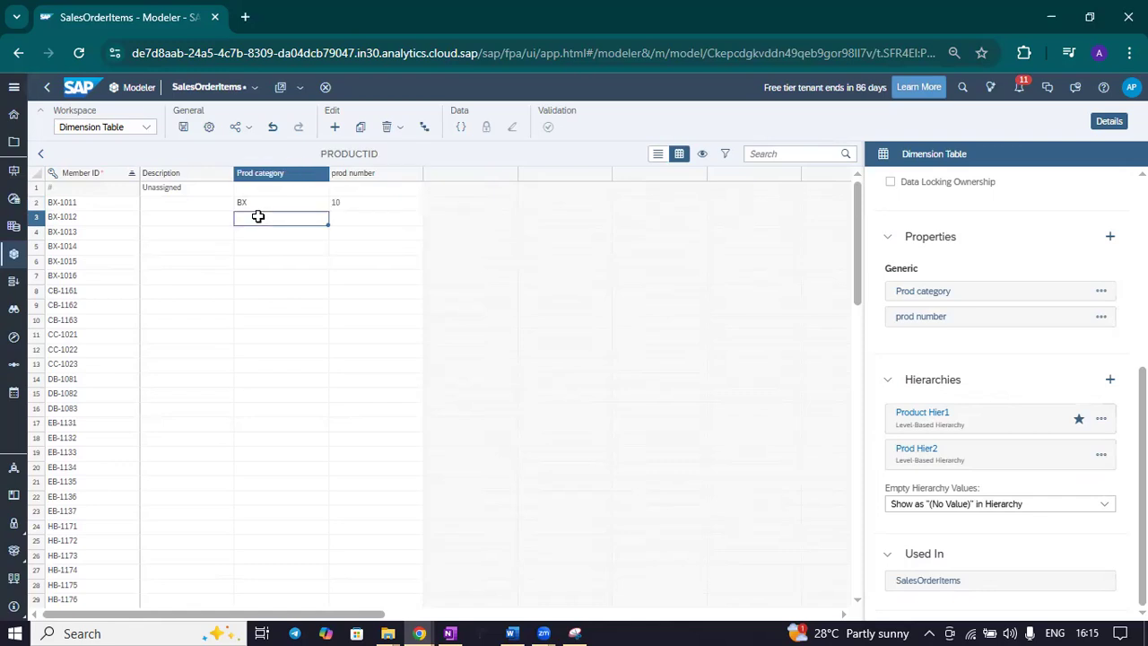
type("BX")
key("Tab")
type("10")
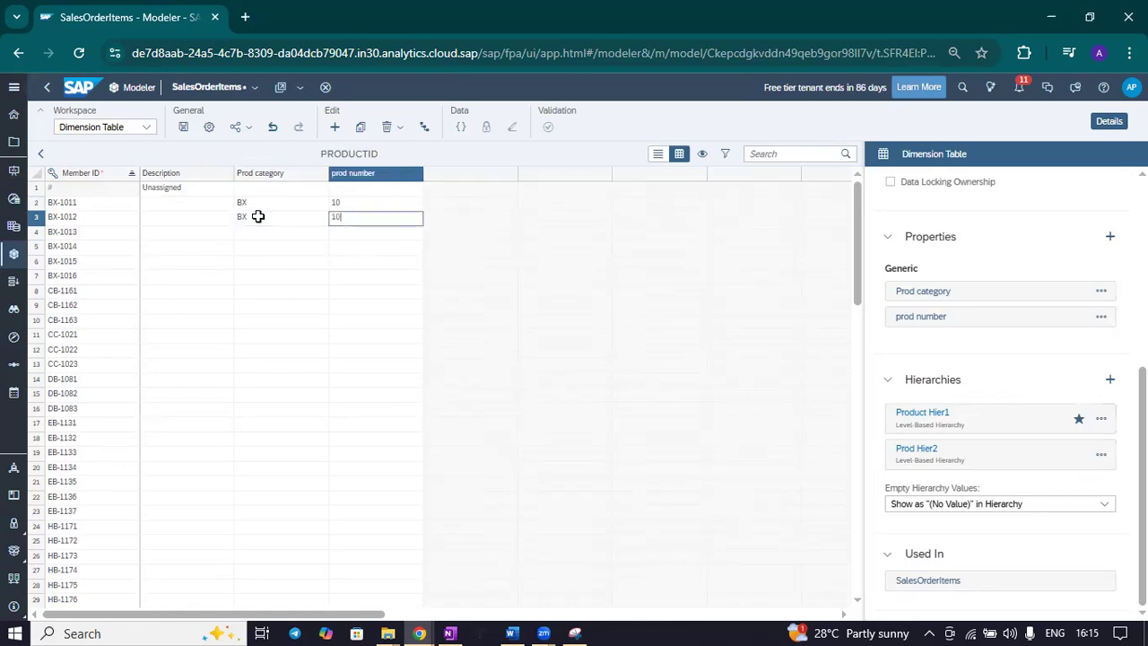
Step: Enter BX as the Prod category for members BX-1013 through BX-1016
left_click(257, 216)
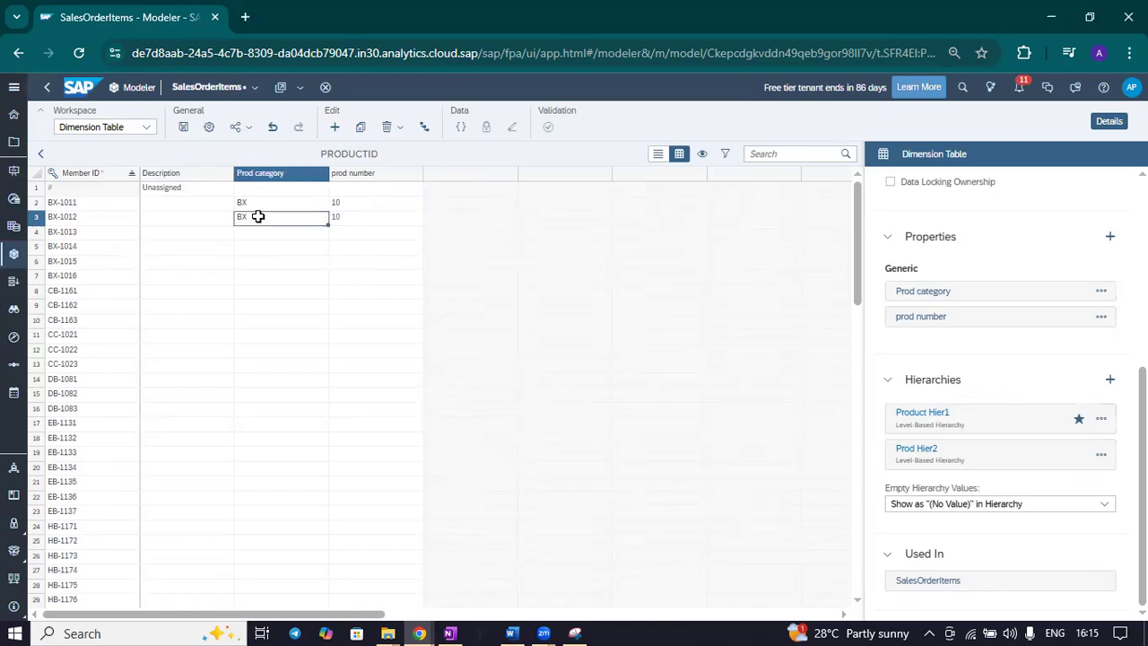
left_click_drag(248, 229, 253, 272)
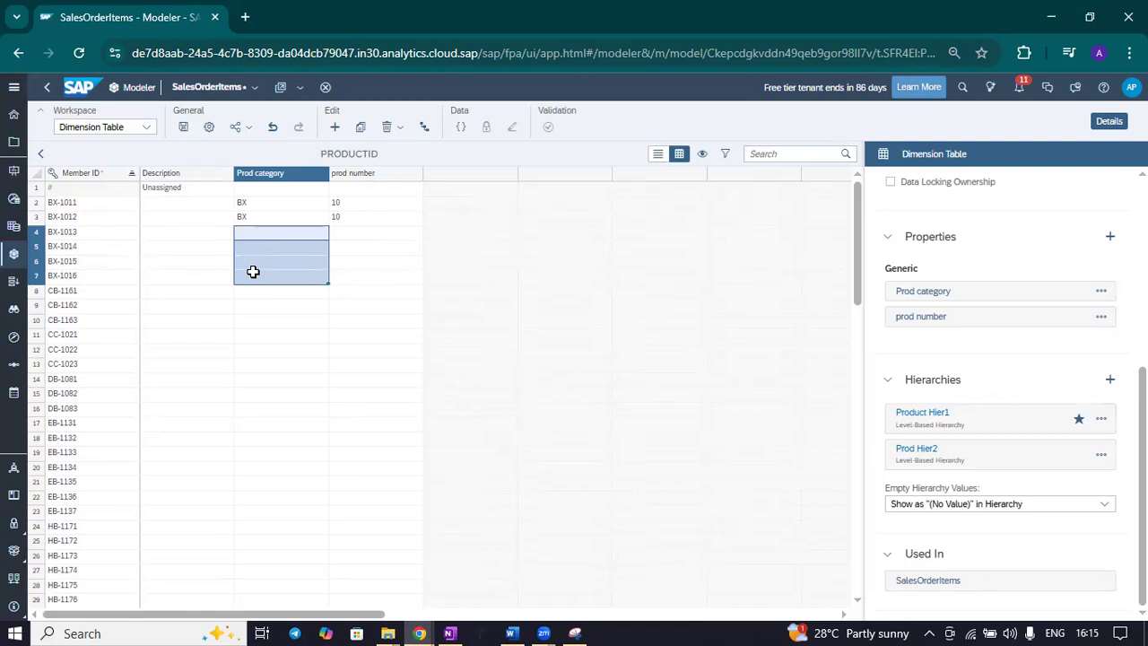
type("BX")
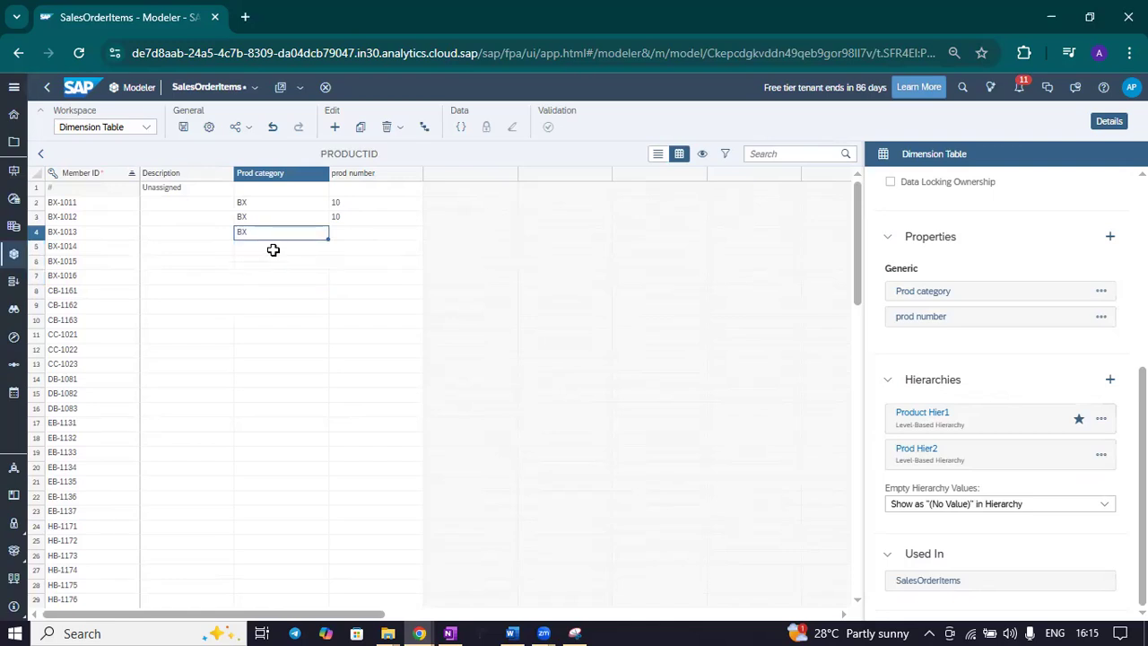
key("Return")
type("BX")
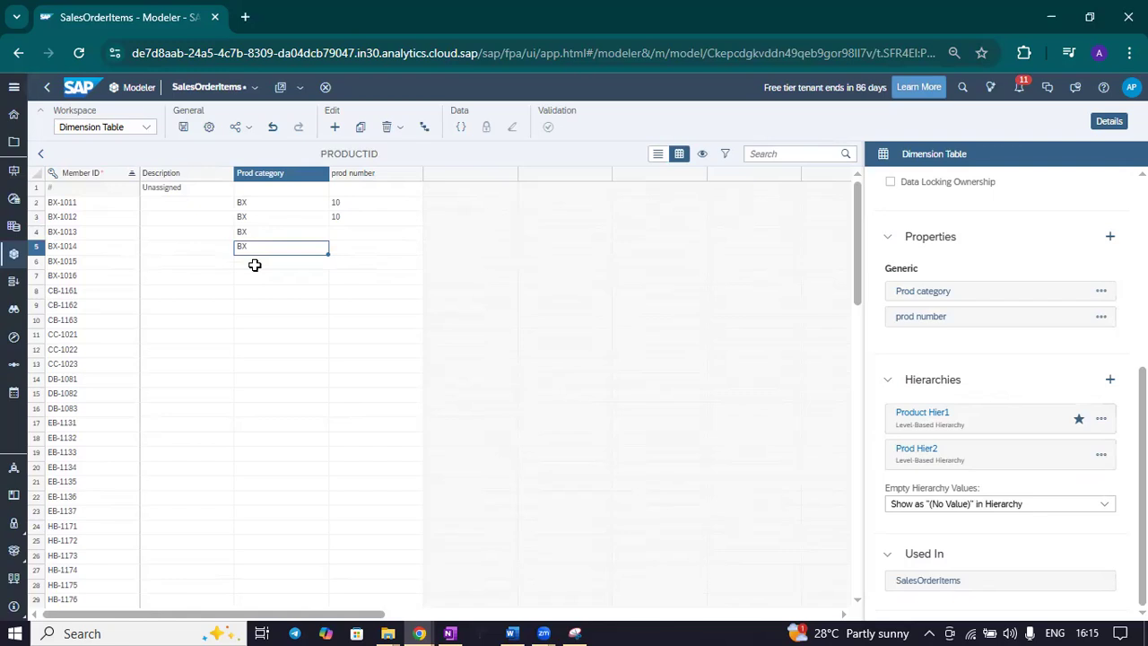
key("Return")
type("BX")
key("Return")
type("BX")
Step: Set the prod number to 10 for members BX-1012 through BX-1016 and save the model
left_click(349, 215)
type("10")
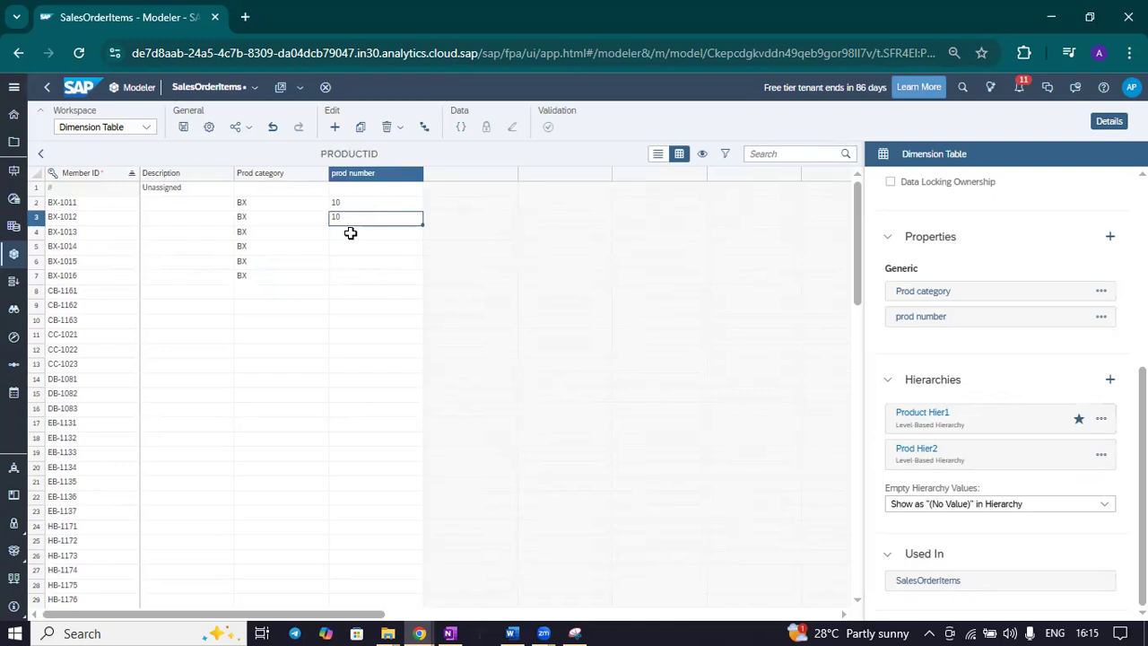
left_click(350, 233)
type("10")
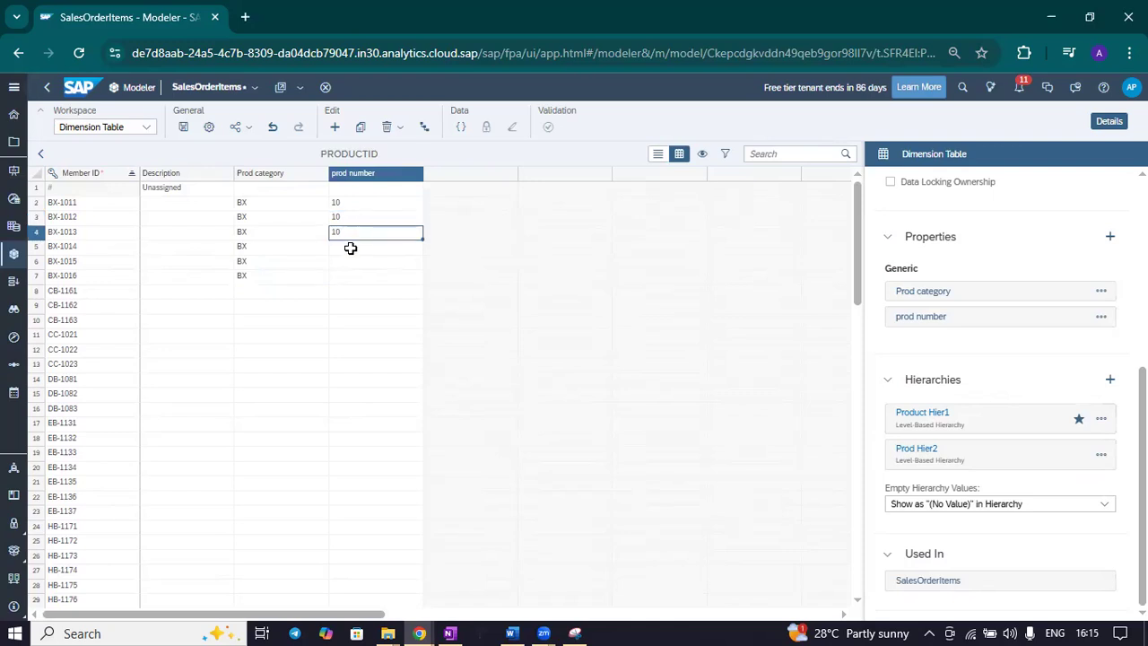
left_click(350, 248)
type("10")
left_click(350, 262)
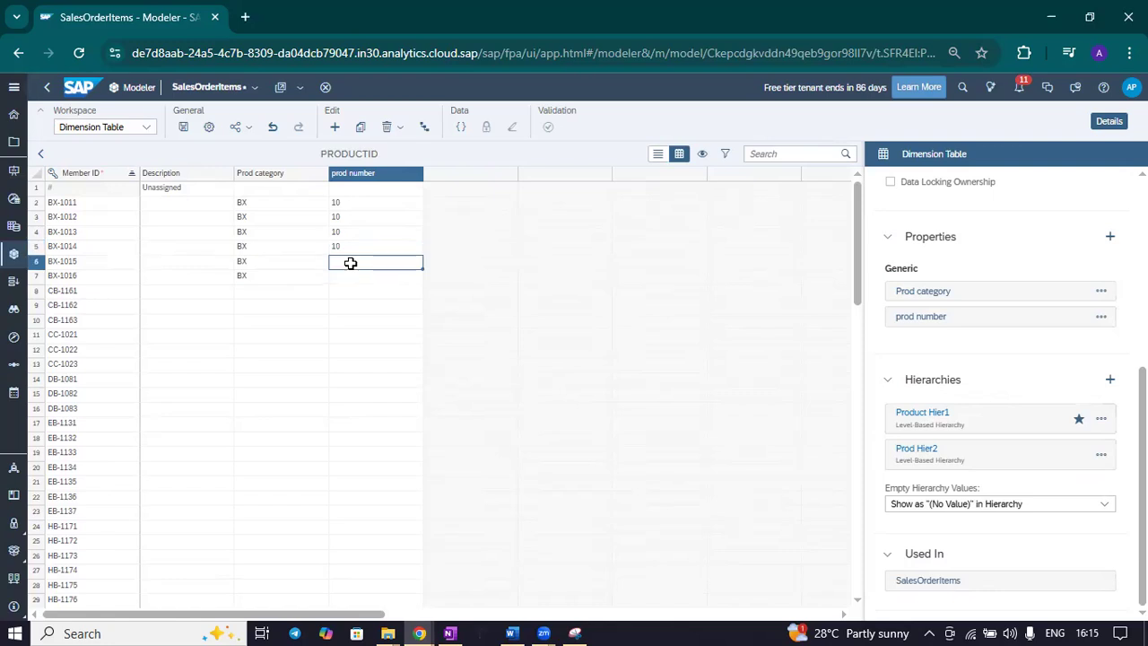
type("10")
left_click(349, 275)
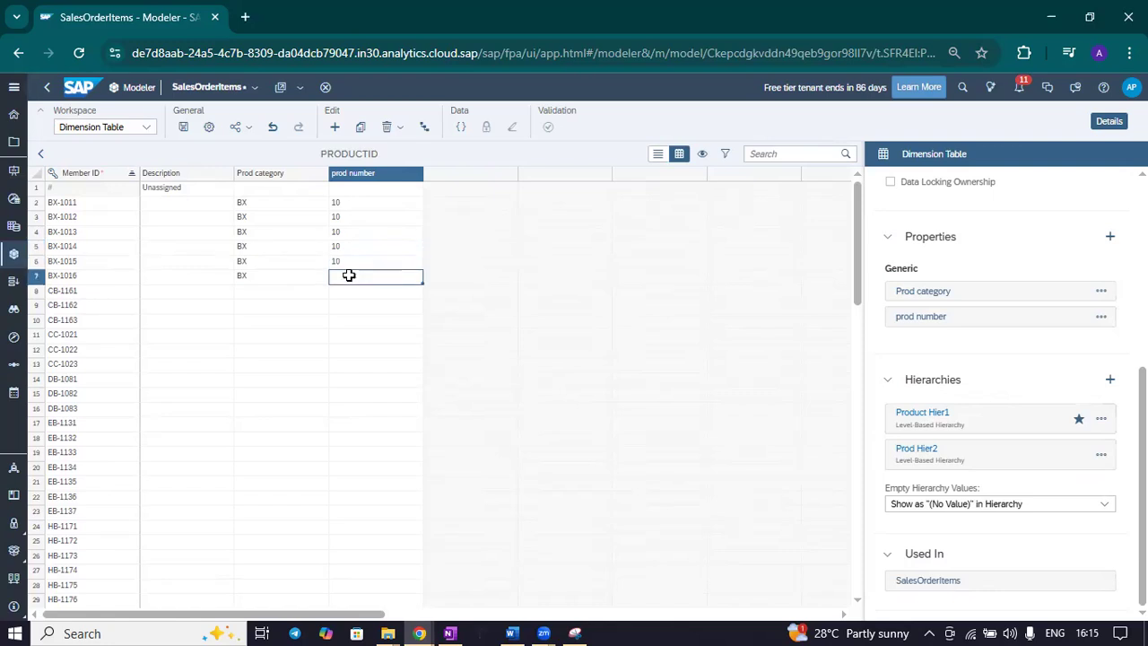
type("10")
left_click(183, 126)
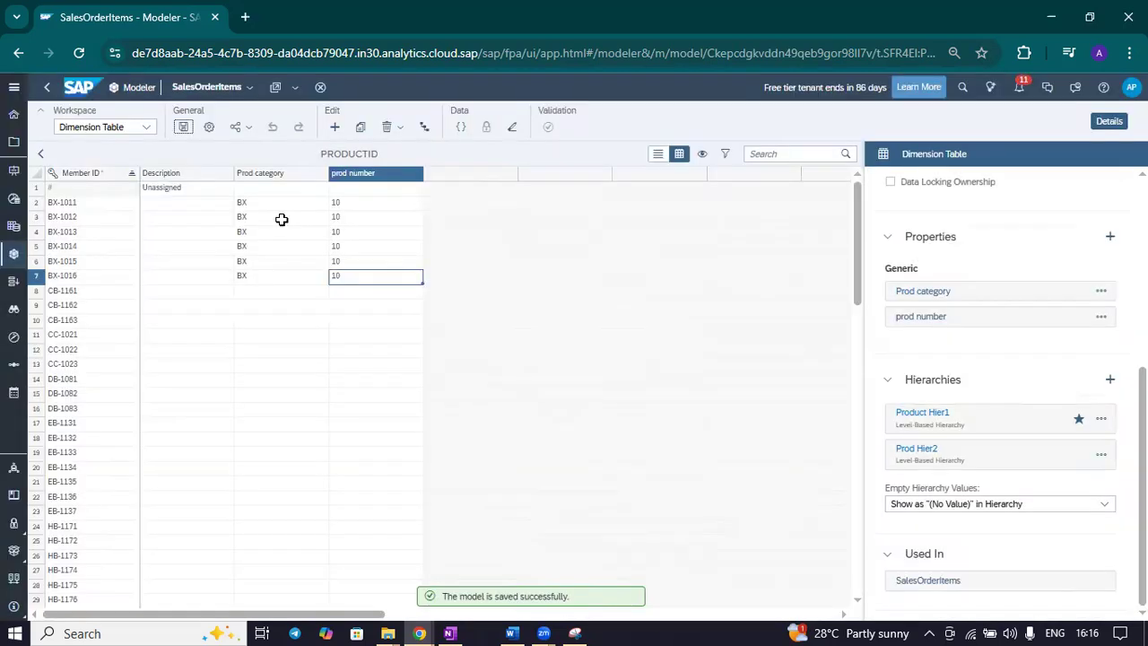
Step: Try prod number as the top level of Prod_Hier_01, and return Prod category to the first level
left_click(424, 127)
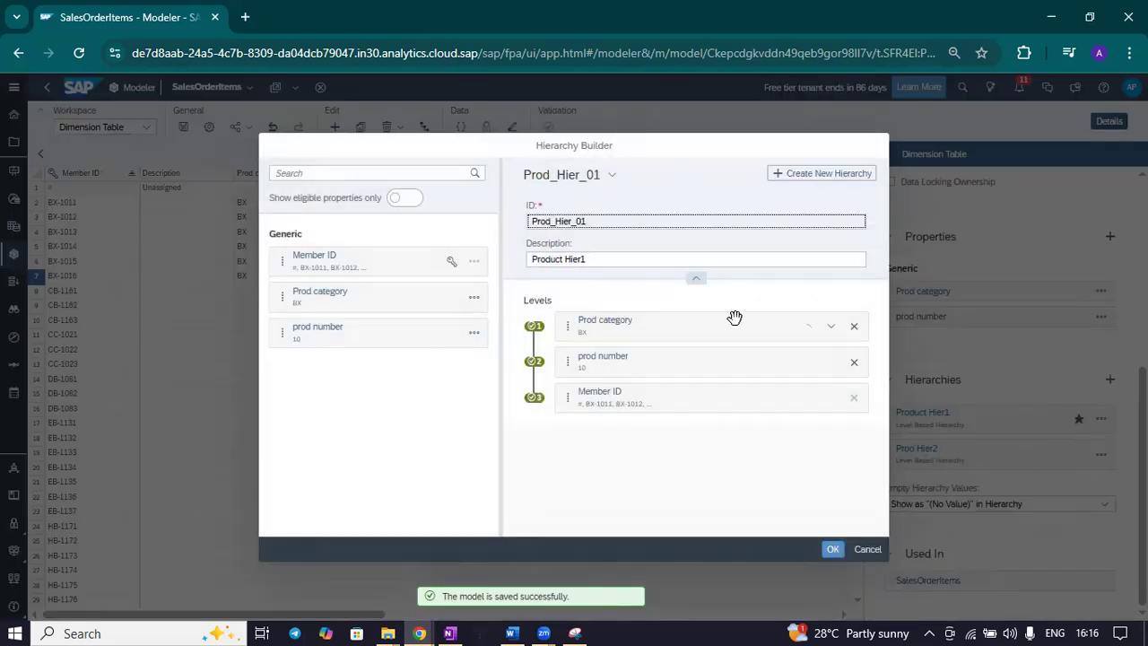
left_click(830, 326)
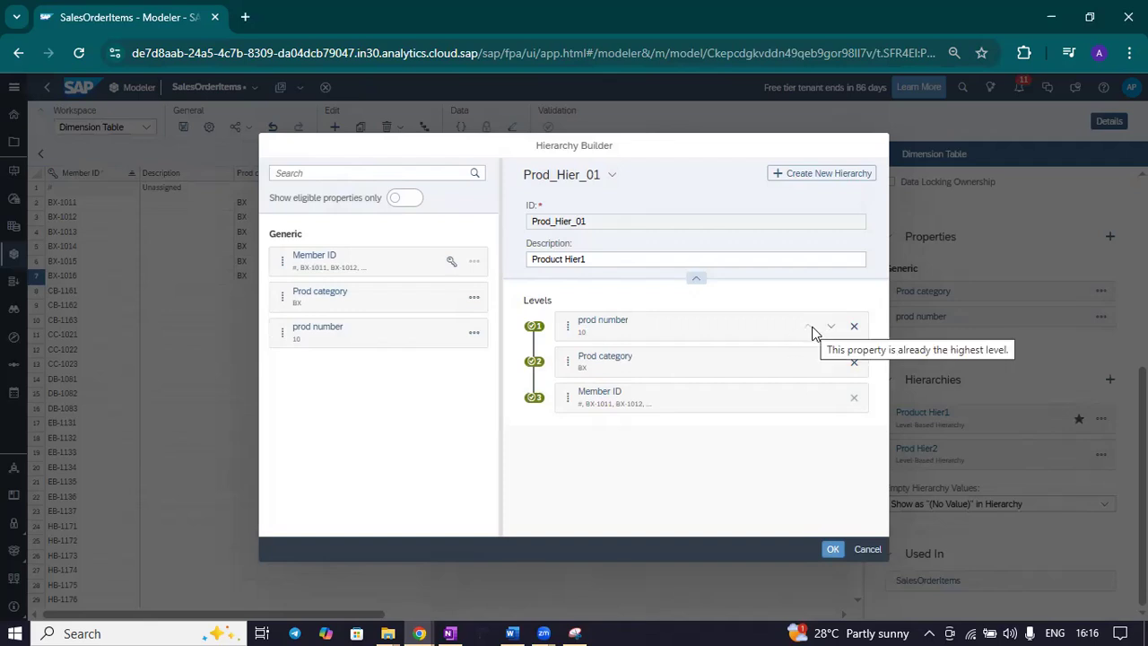
left_click_drag(692, 358, 697, 332)
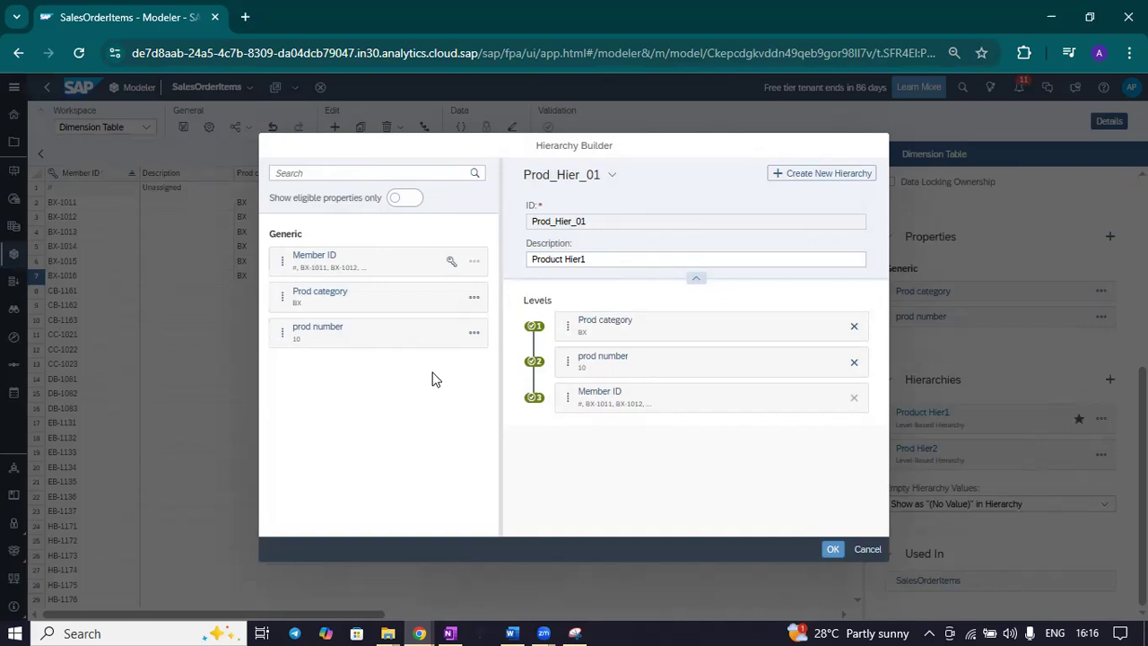
Step: Confirm the Prod_Hier_01 level order and open the Sales Overview story with the SalesOrderItems table's builder settings
left_click(831, 549)
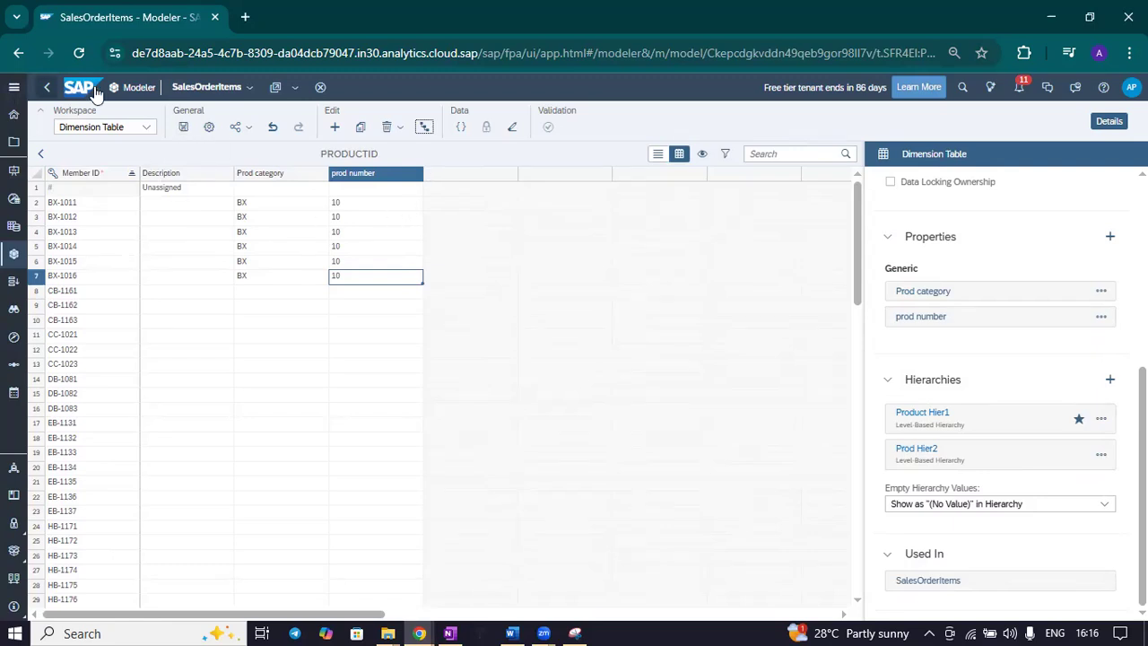
left_click(46, 87)
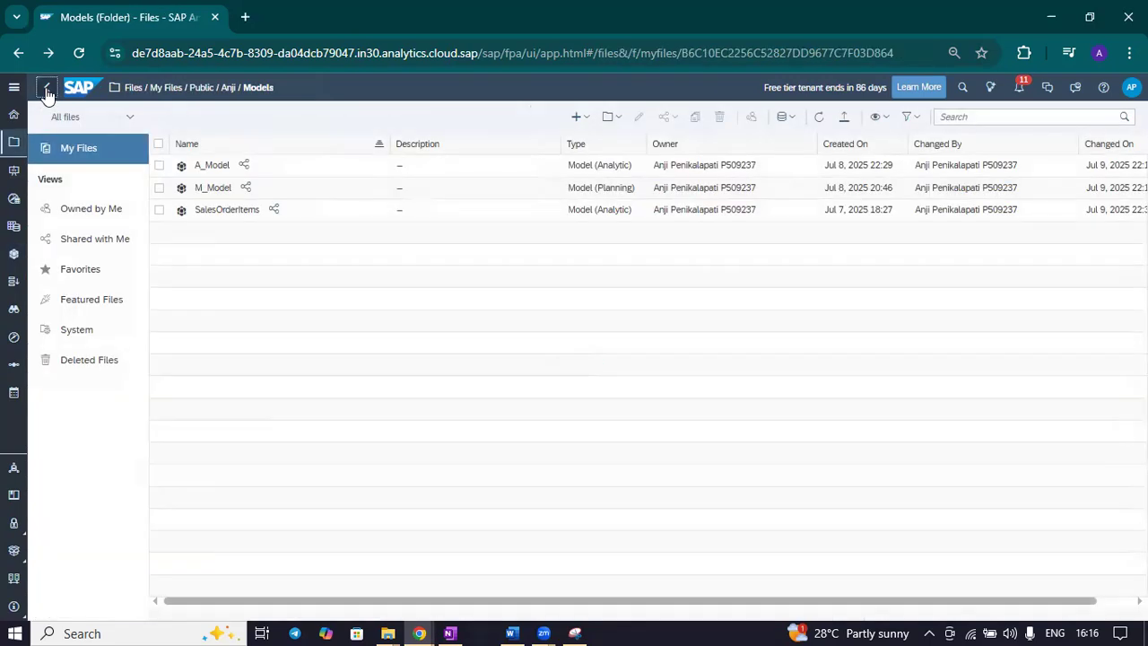
left_click(230, 88)
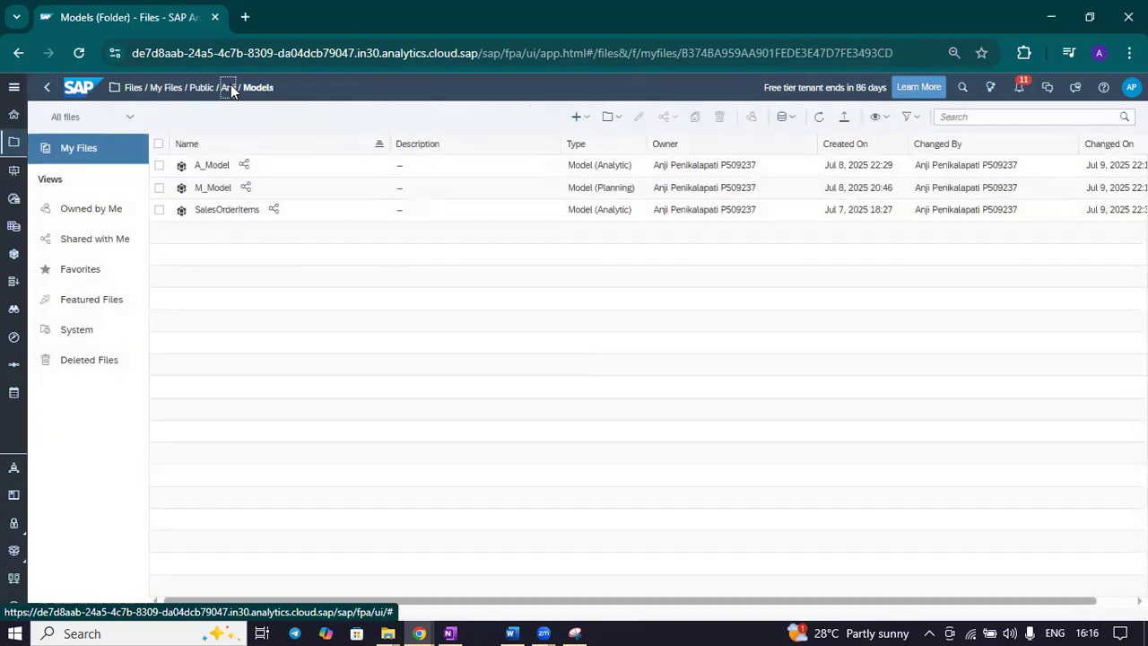
left_click(217, 215)
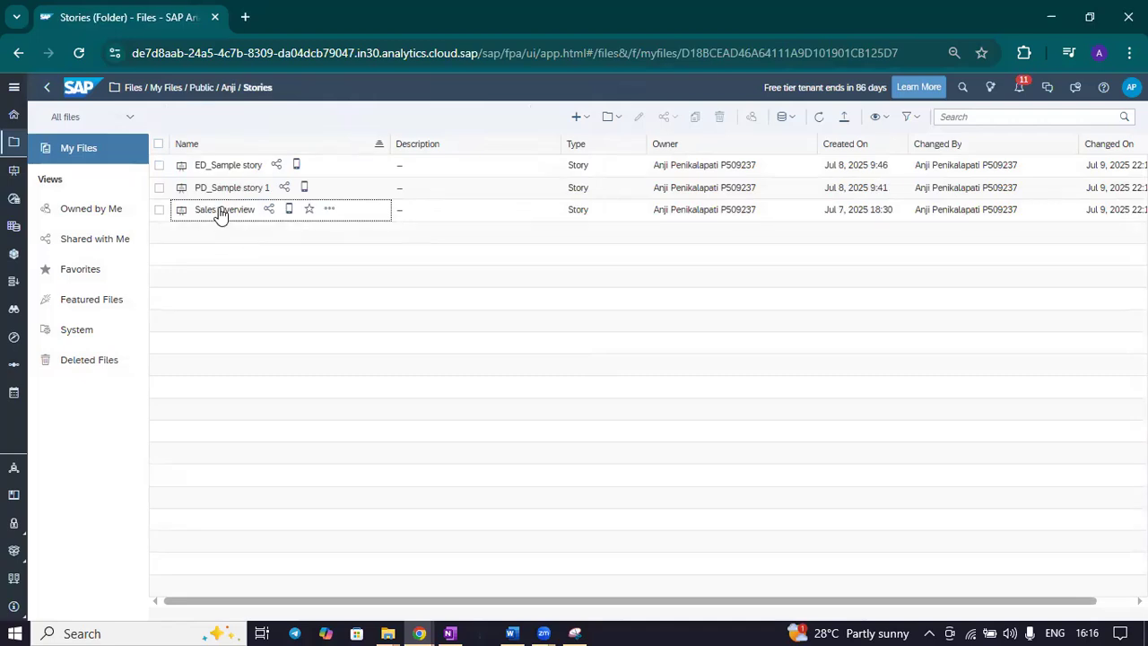
left_click(221, 213)
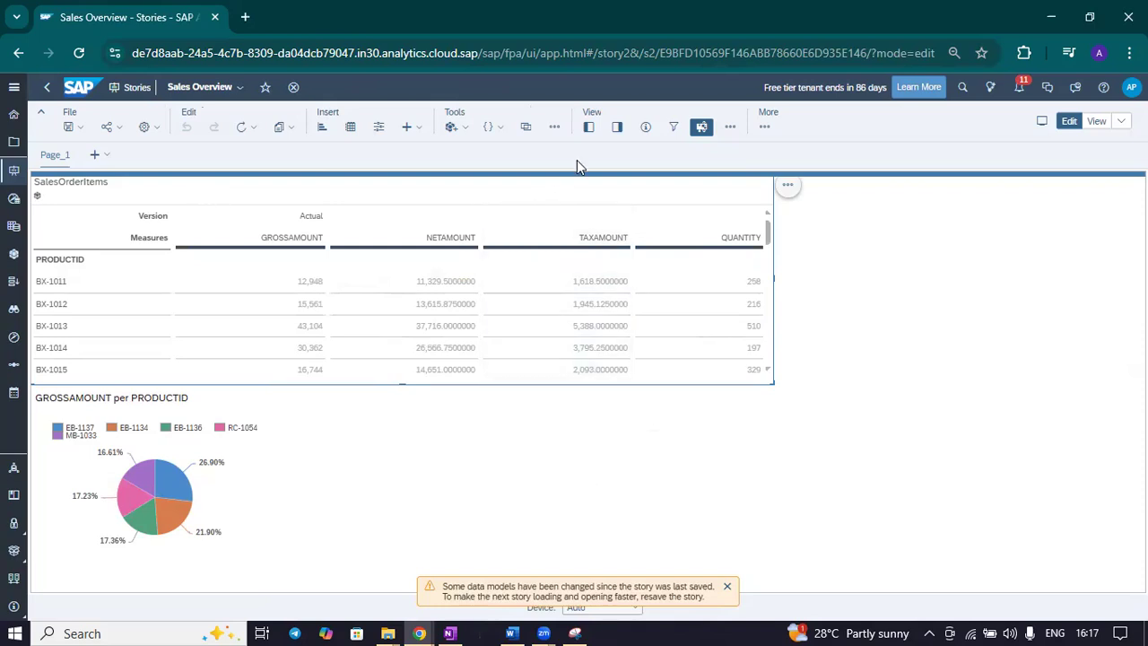
left_click(617, 126)
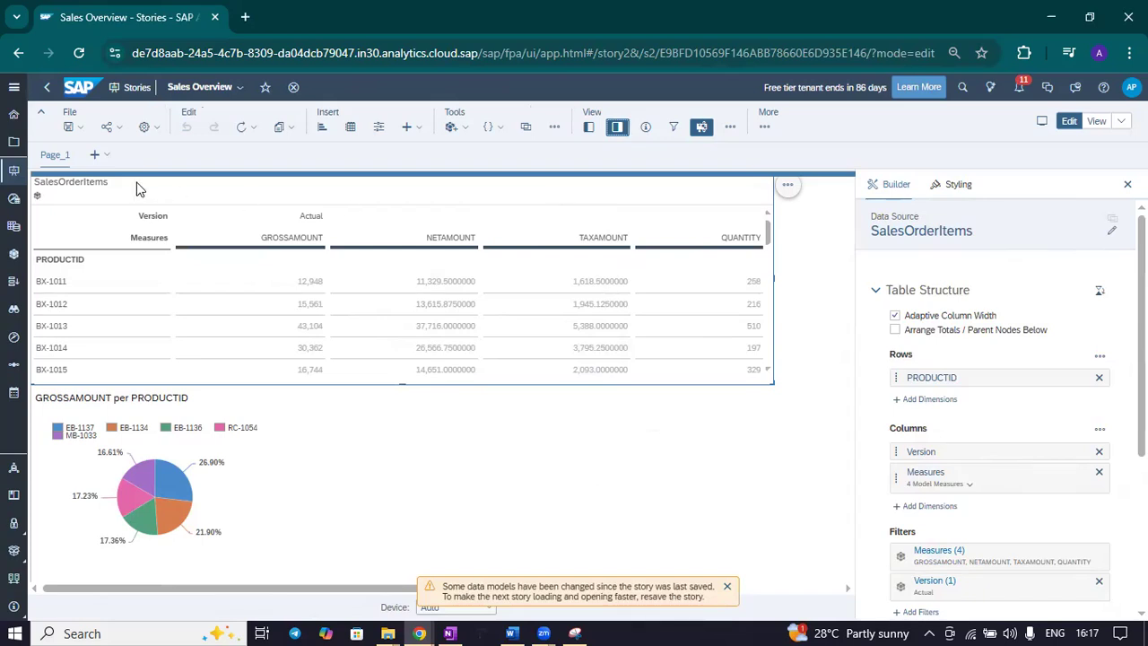
Step: Reopen the Sales Overview story in edit mode and show the builder settings of the SalesOrderItems table
left_click(13, 87)
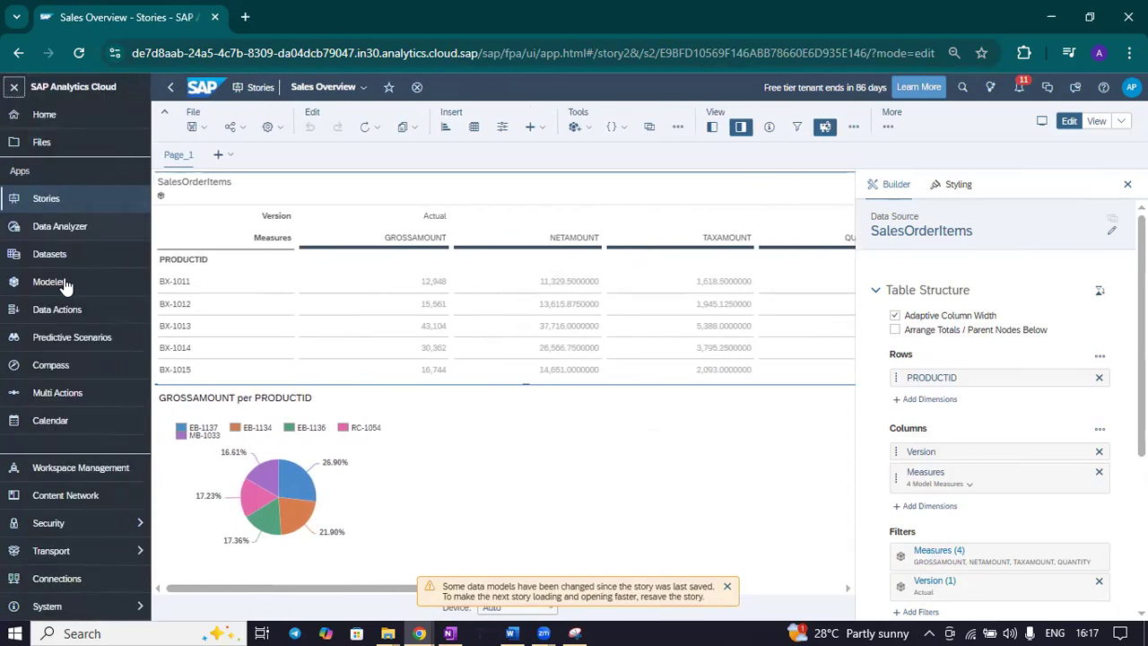
left_click(63, 284)
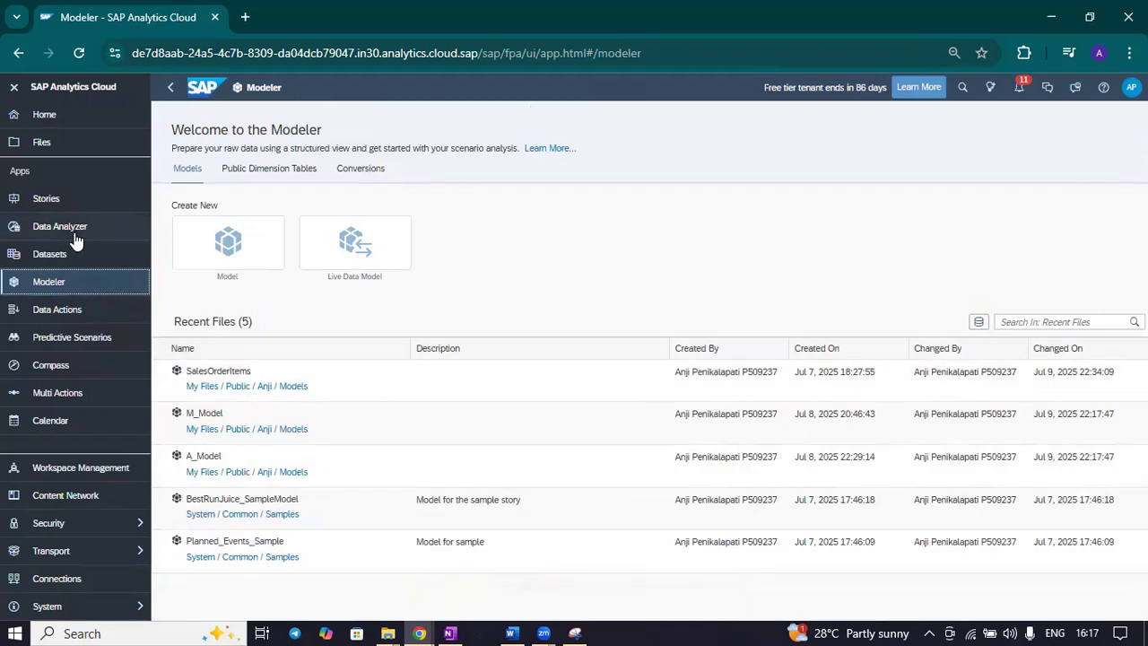
left_click(65, 199)
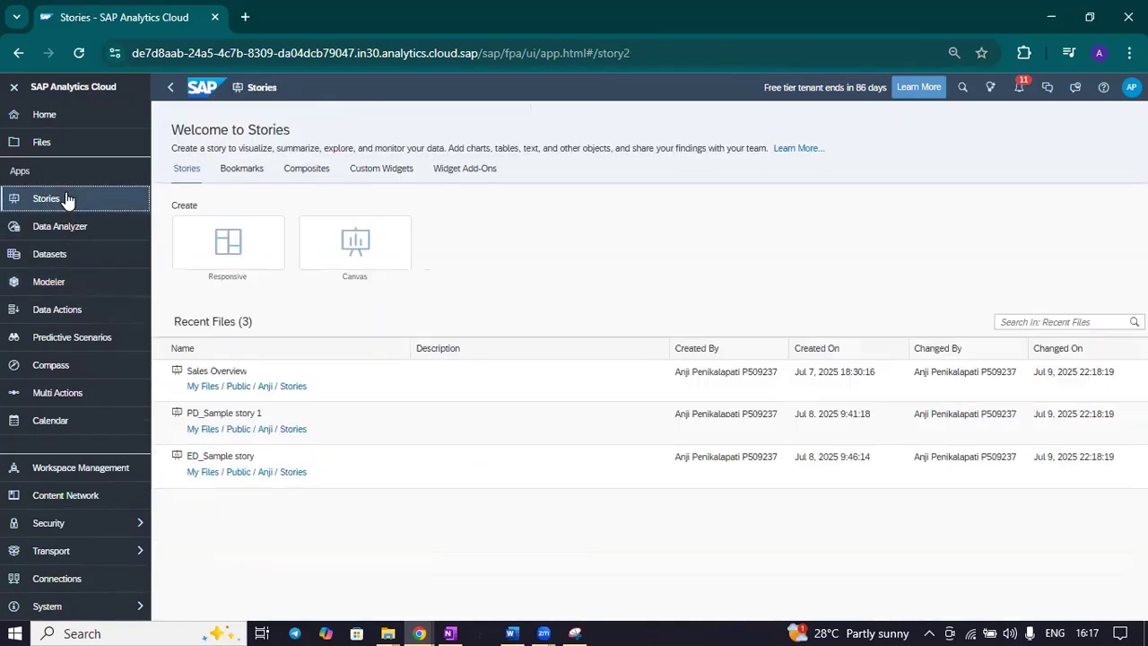
left_click(258, 375)
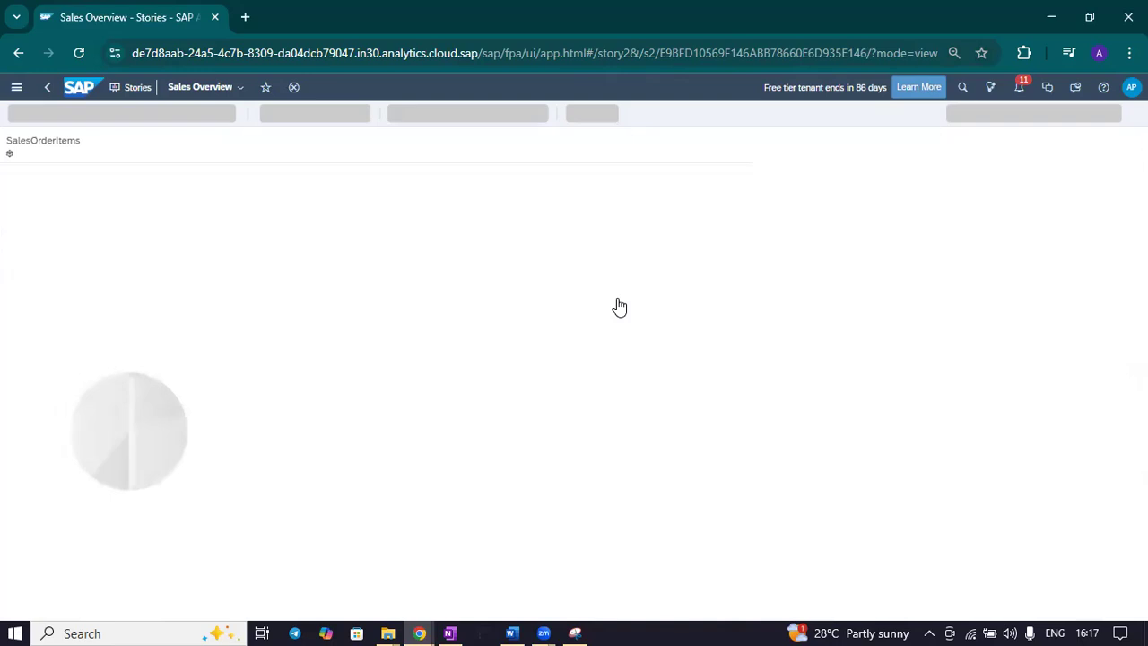
left_click(1085, 118)
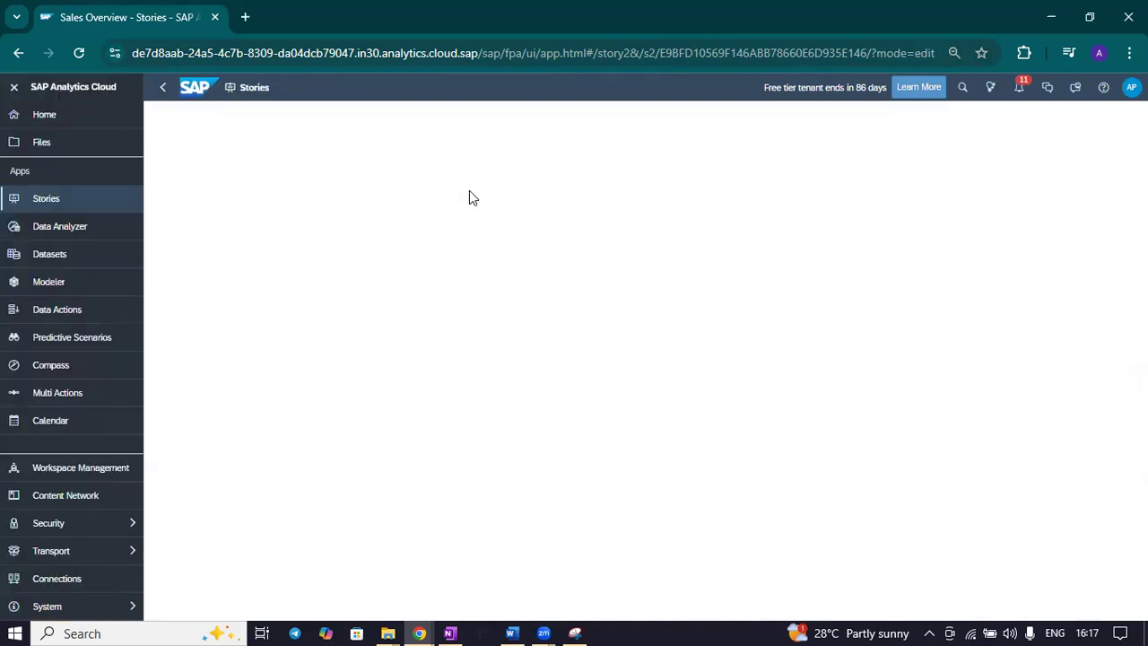
left_click(14, 87)
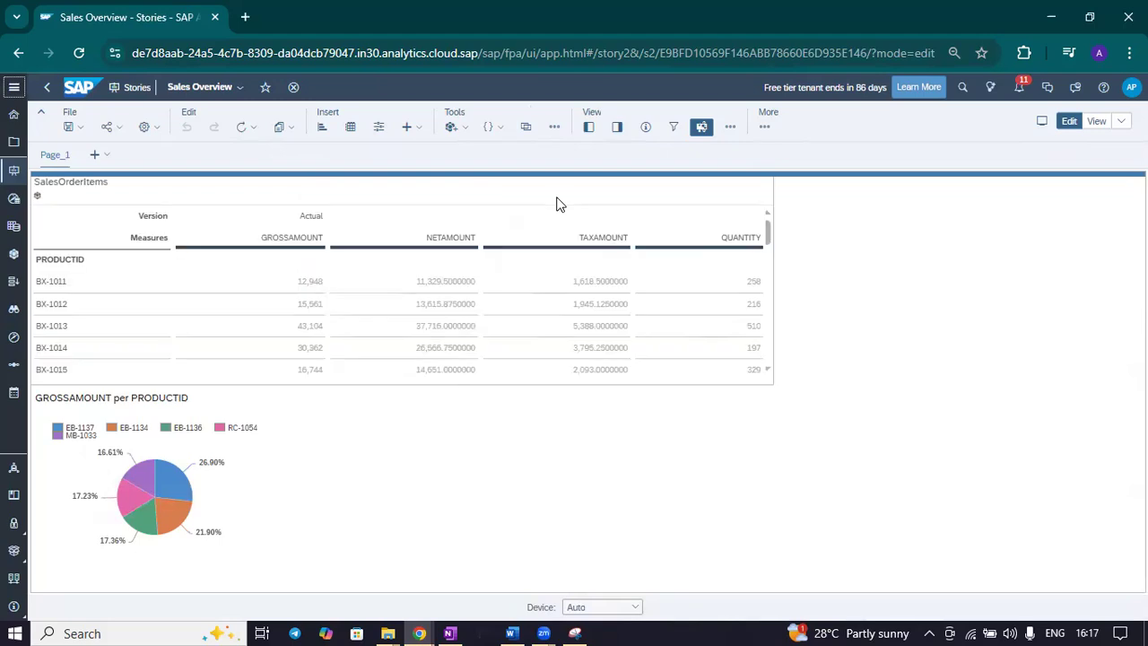
left_click(651, 187)
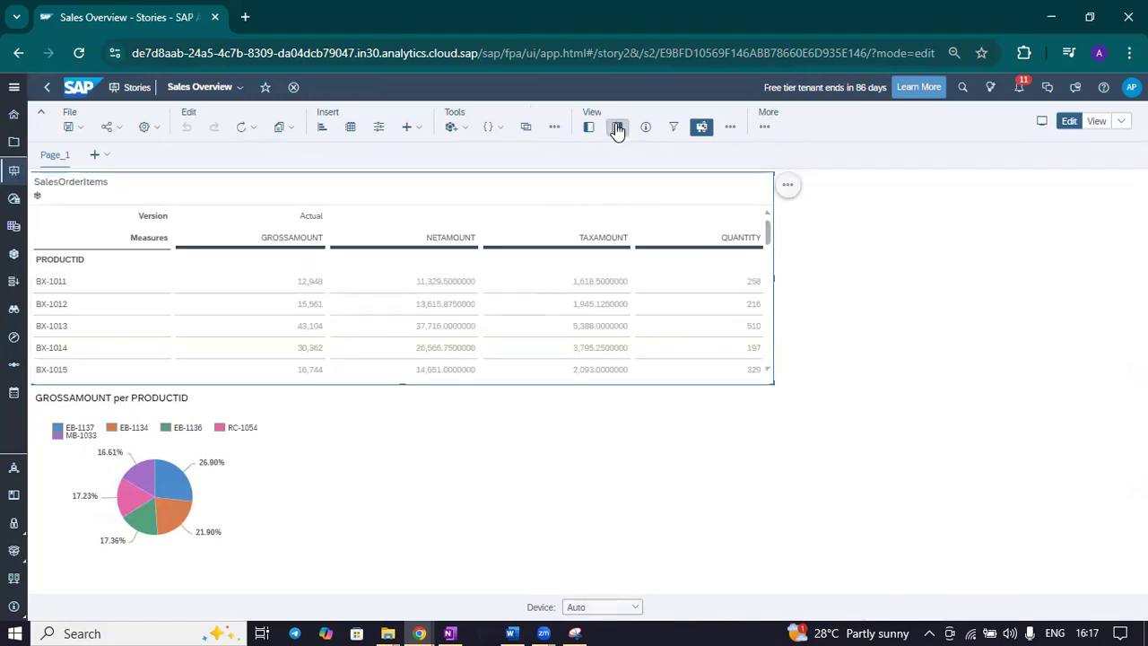
left_click(617, 128)
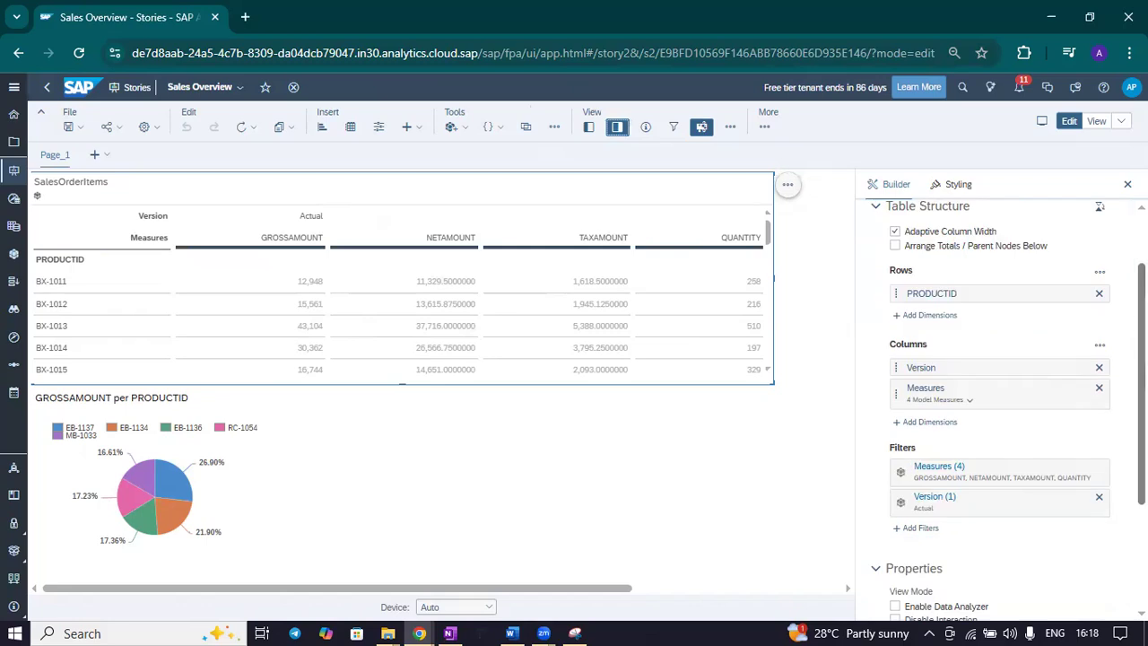
Step: Remove PRODUCTID from the SalesOrderItems table's rows and add it back as a row dimension
left_click(1098, 296)
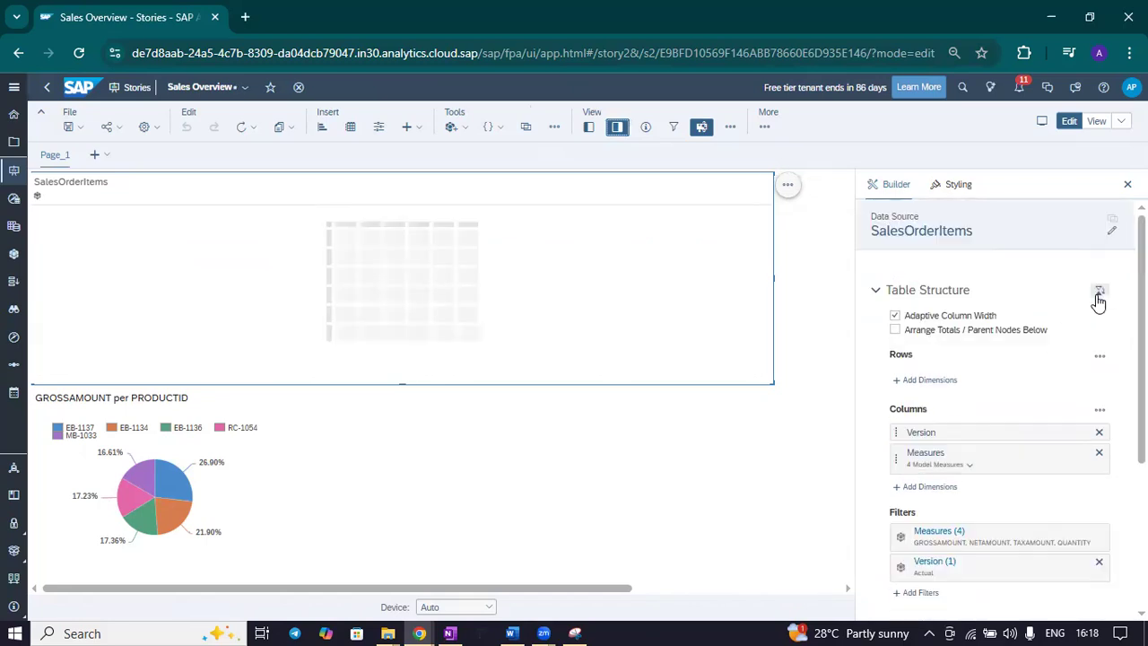
left_click(930, 381)
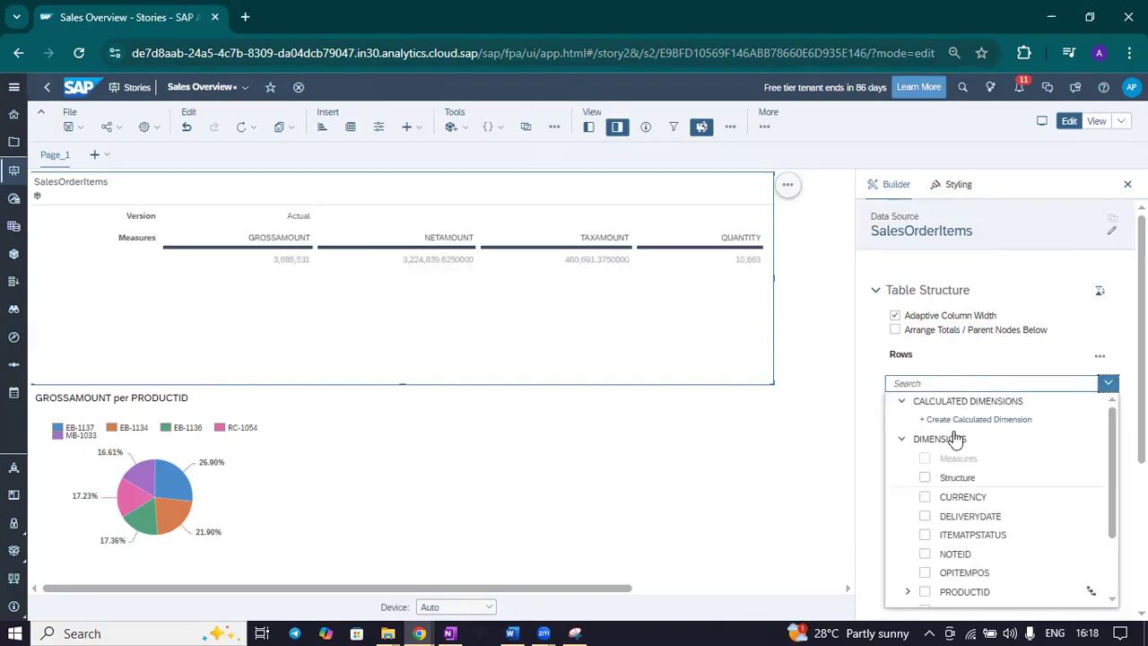
scroll(1009, 480, "down", 2)
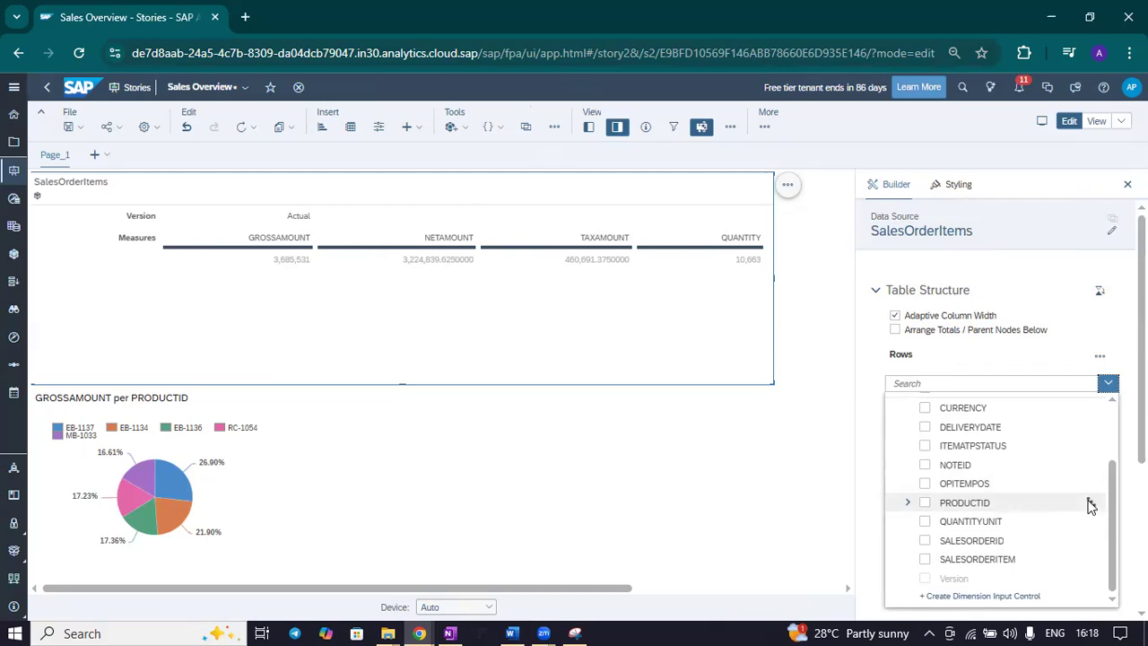
left_click(907, 504)
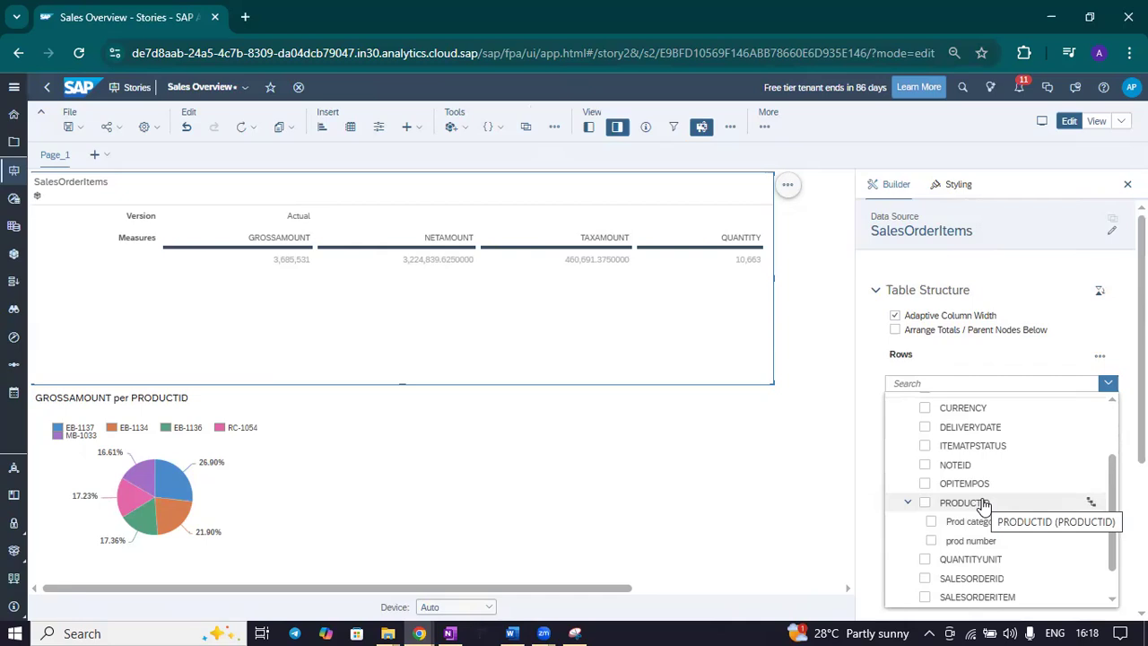
left_click(925, 503)
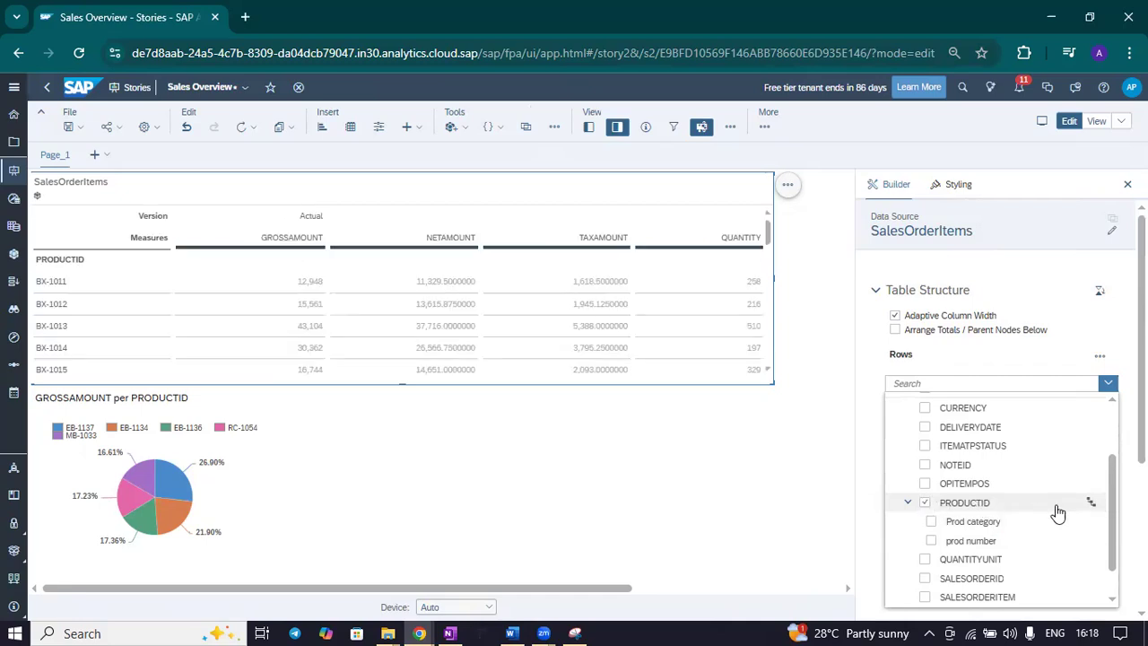
left_click(1086, 501)
left_click(926, 503)
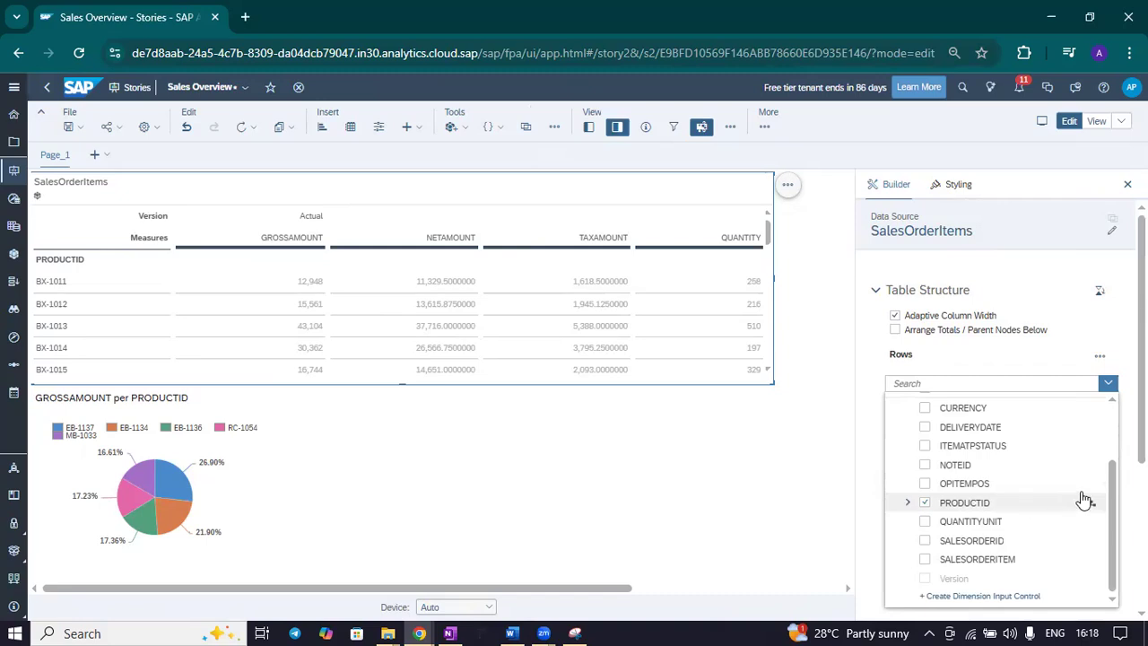
left_click_drag(1110, 481, 1113, 536)
left_click(1090, 506)
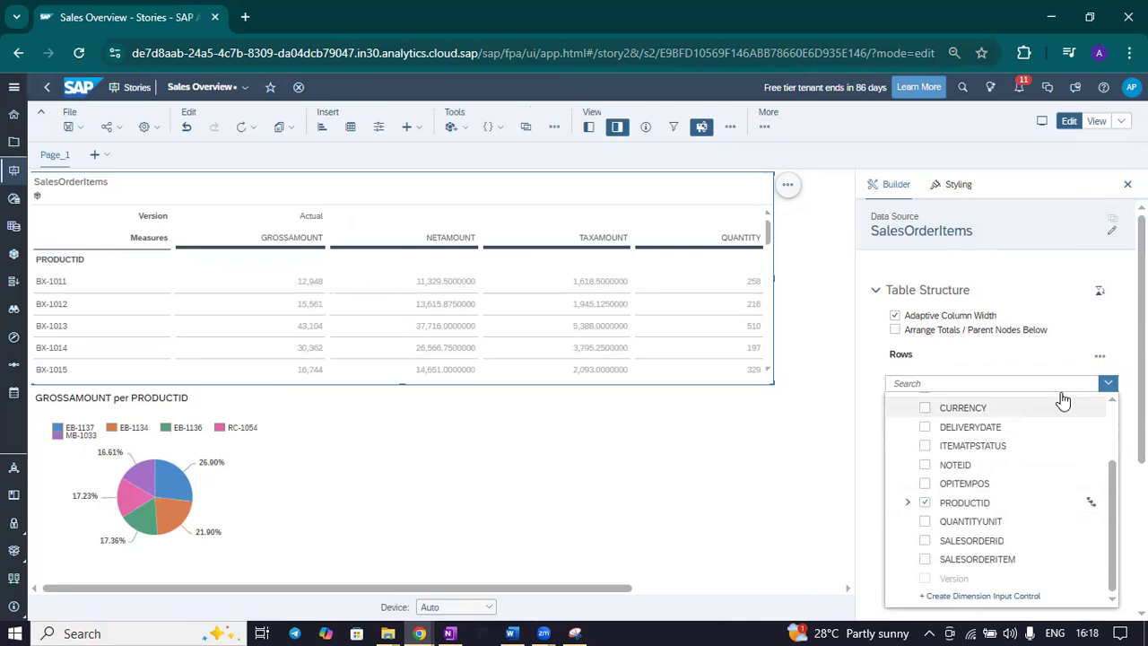
left_click(1107, 387)
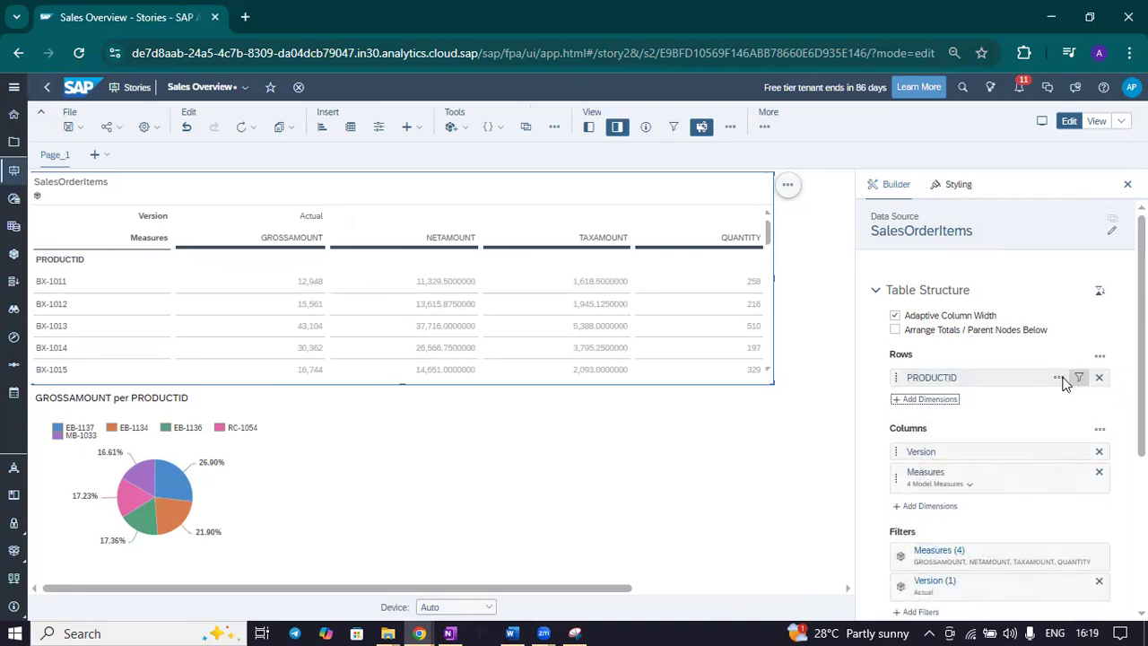
Step: Set the hierarchy of the PRODUCTID row dimension to Product Hier1
left_click(1074, 380)
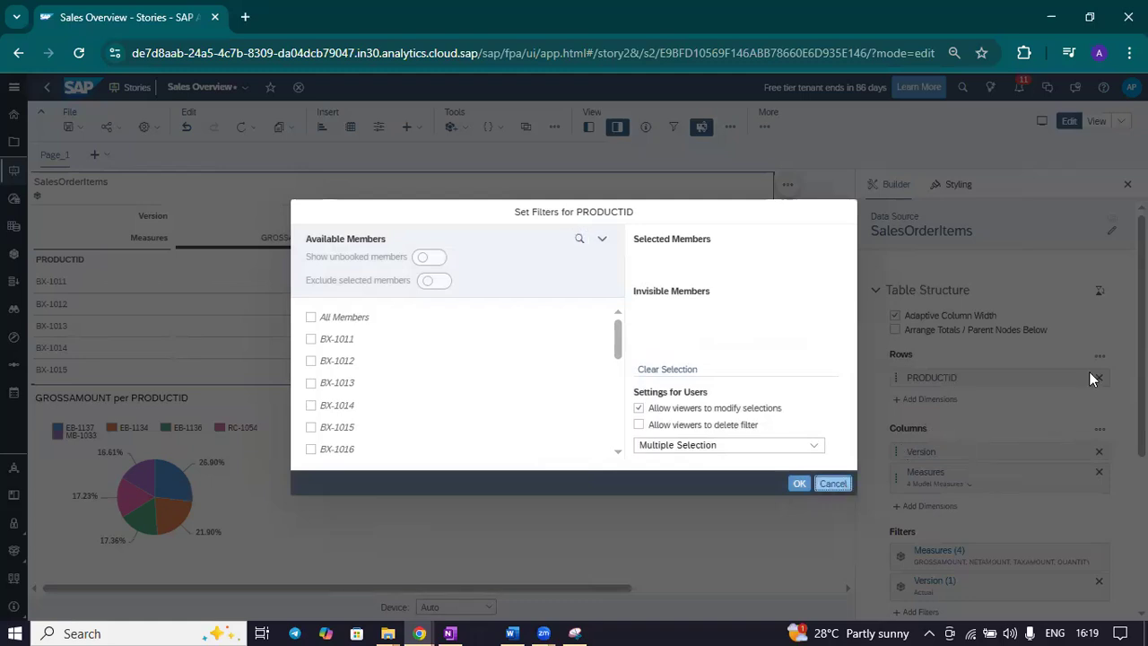
key("Escape")
left_click(1058, 378)
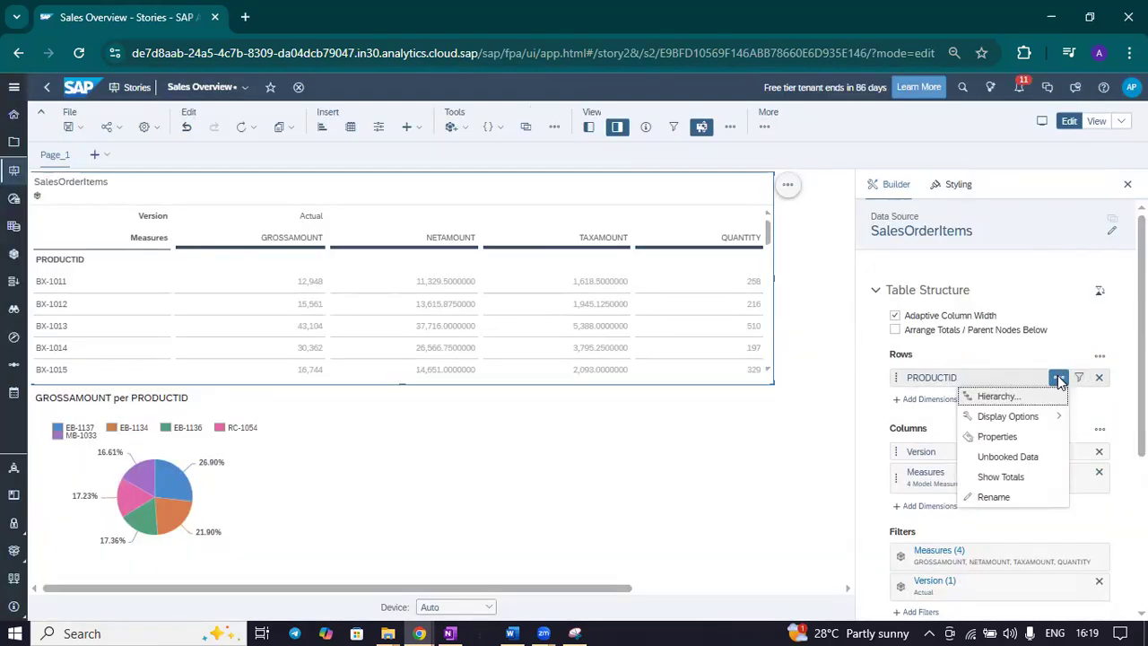
left_click(1006, 396)
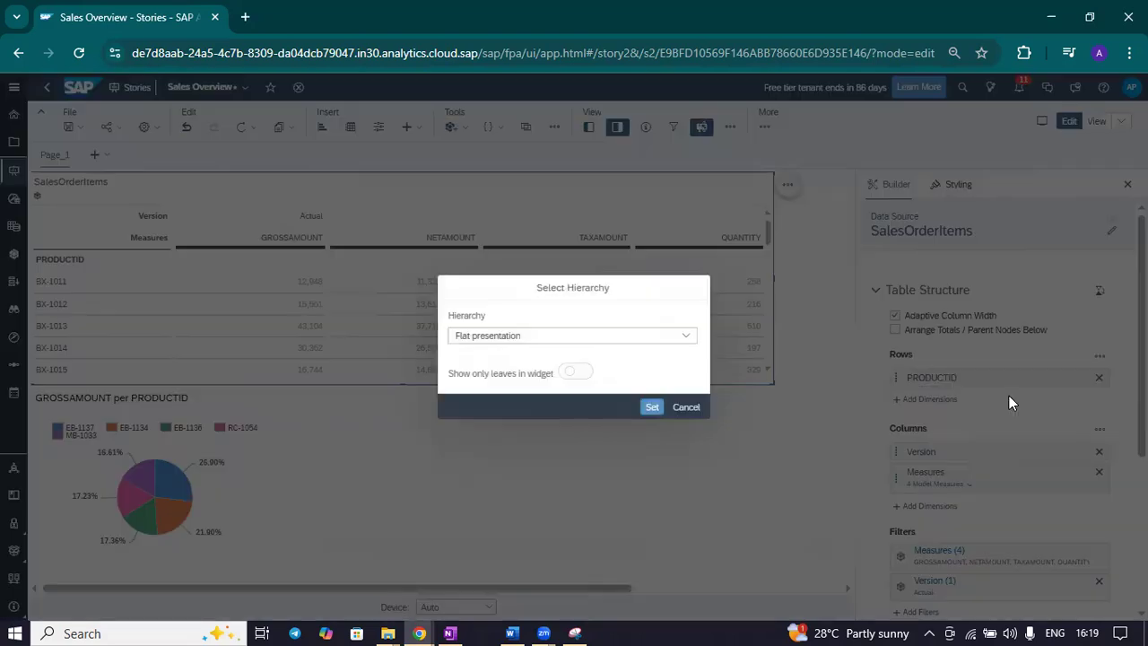
left_click(681, 336)
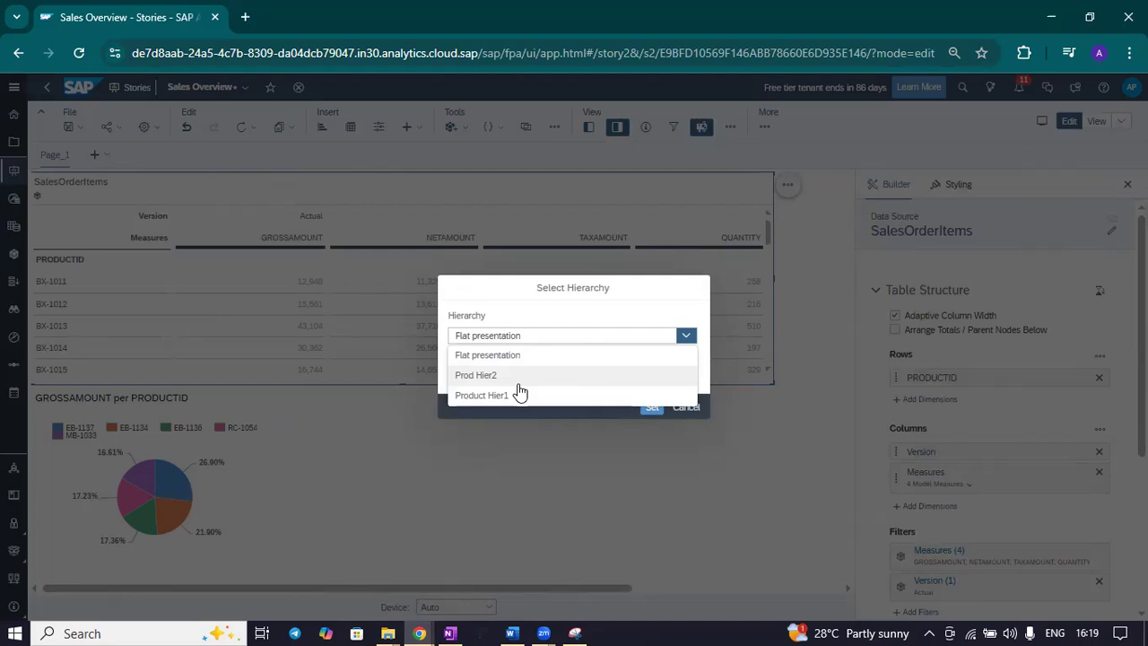
left_click(484, 396)
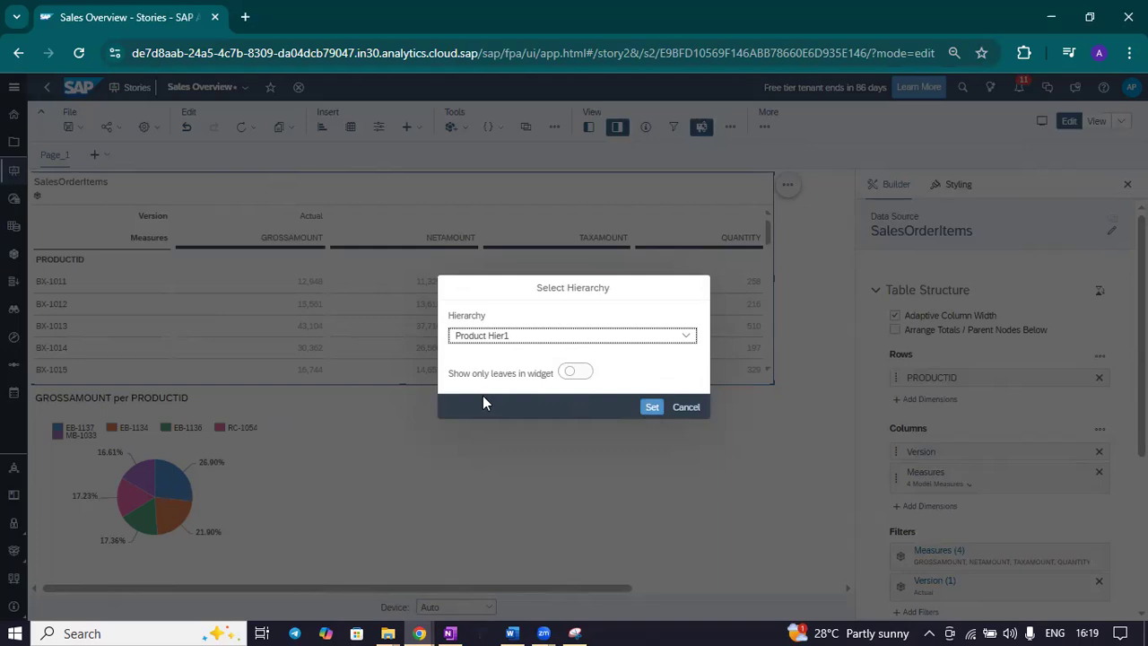
left_click(647, 409)
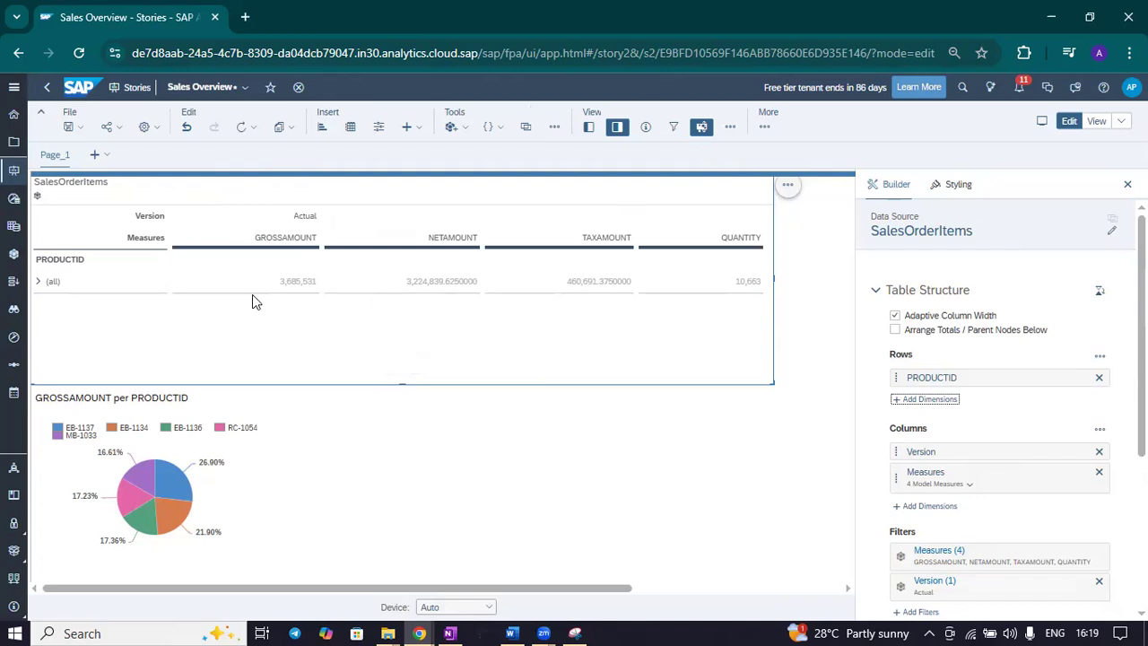
Step: Expand the (all), BX and 10 nodes in the SalesOrderItems table and review the BX products beneath them
left_click(38, 282)
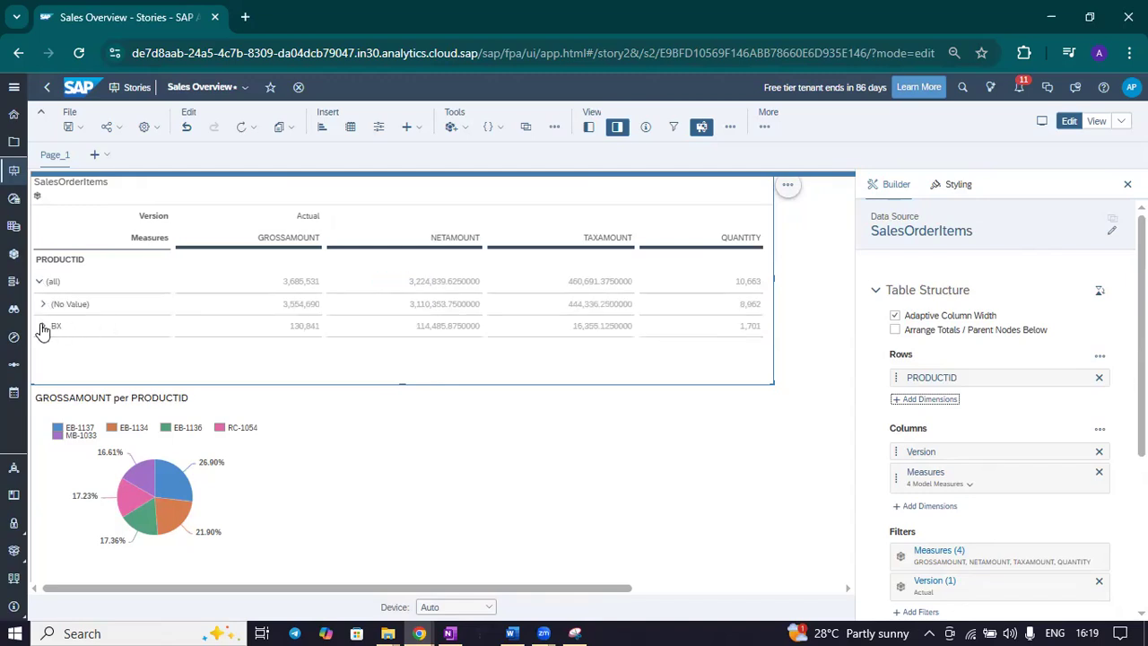
left_click(43, 327)
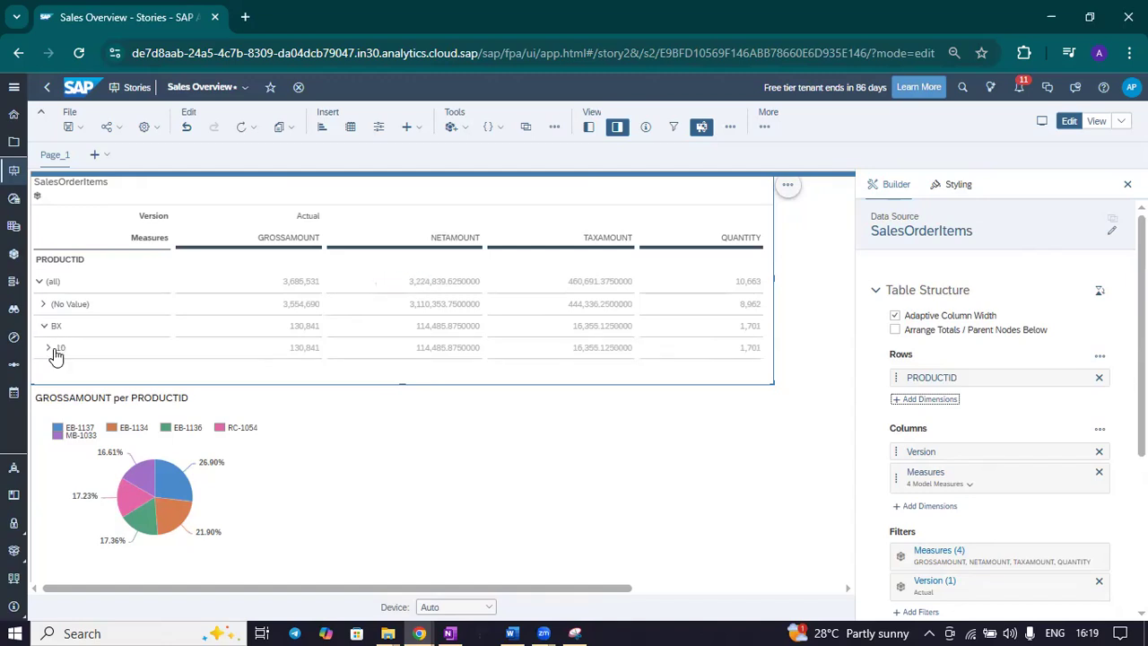
left_click(48, 348)
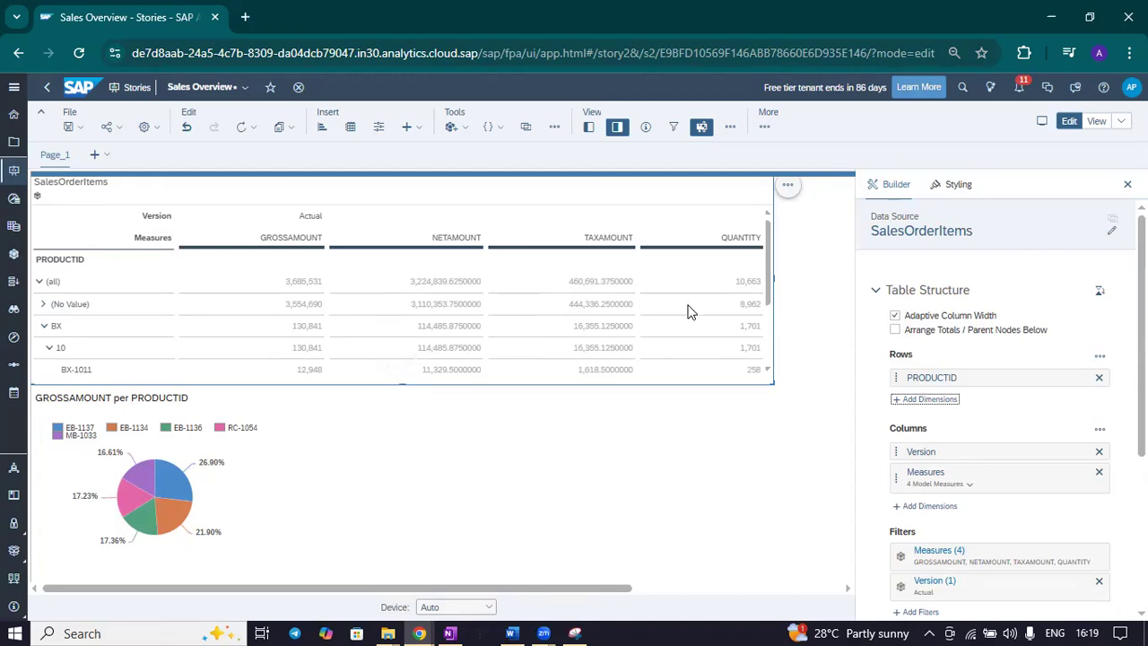
scroll(690, 310, "down", 3)
scroll(695, 307, "up", 3)
scroll(695, 307, "down", 3)
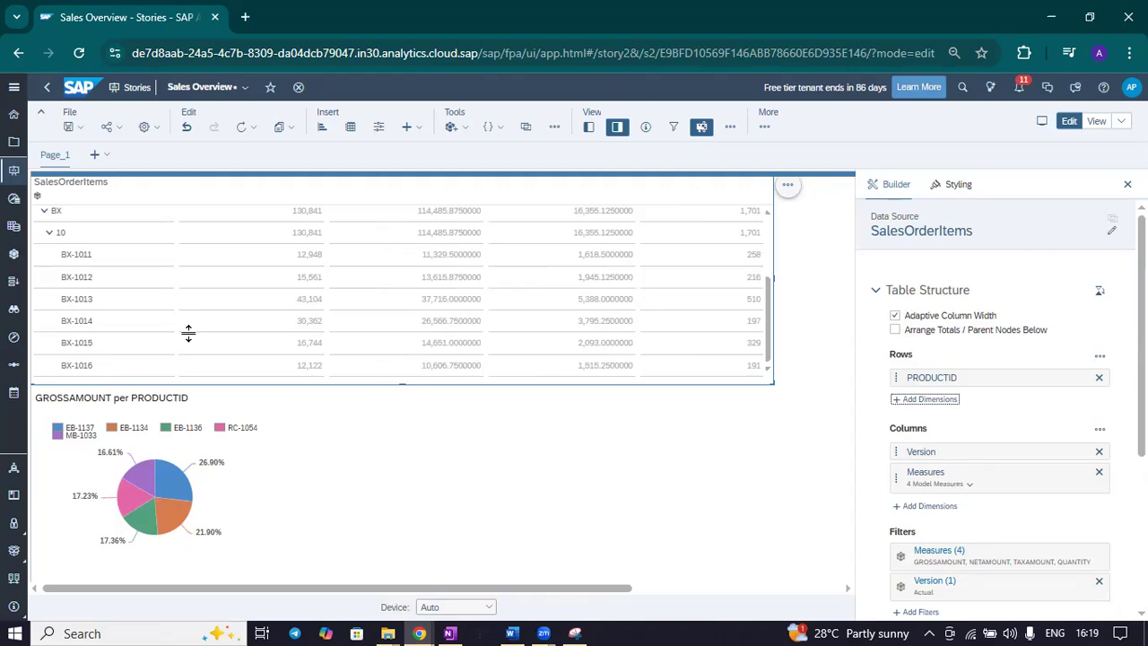
scroll(188, 333, "up", 3)
Step: Collapse the BX node and expand both (No Value) levels to review the products without property values
left_click(46, 329)
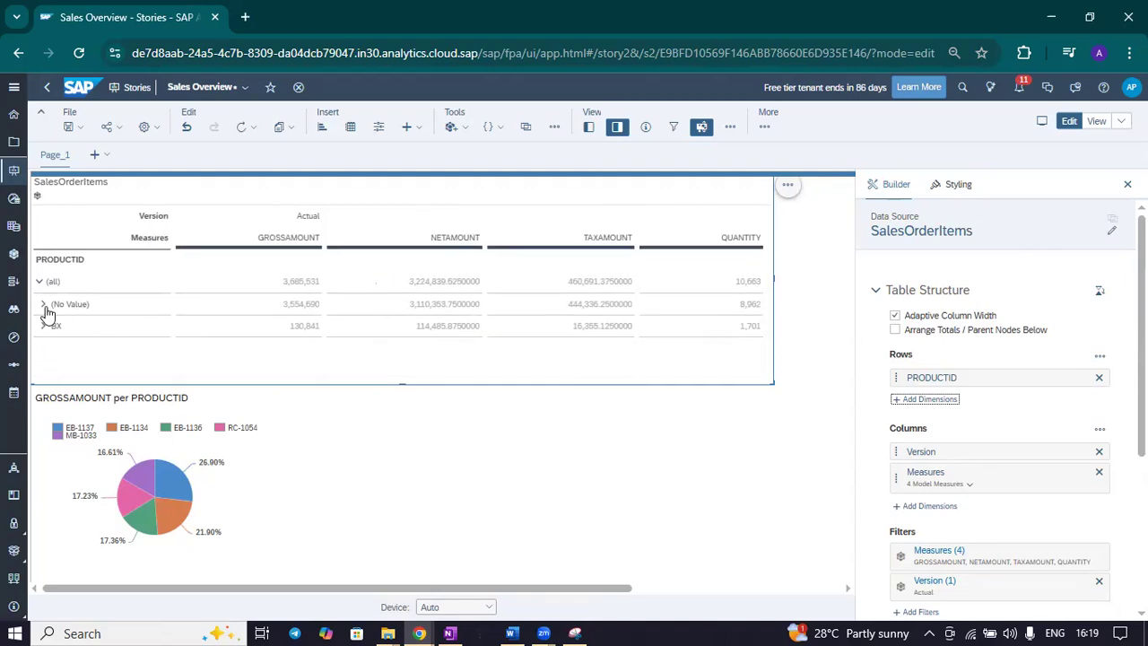
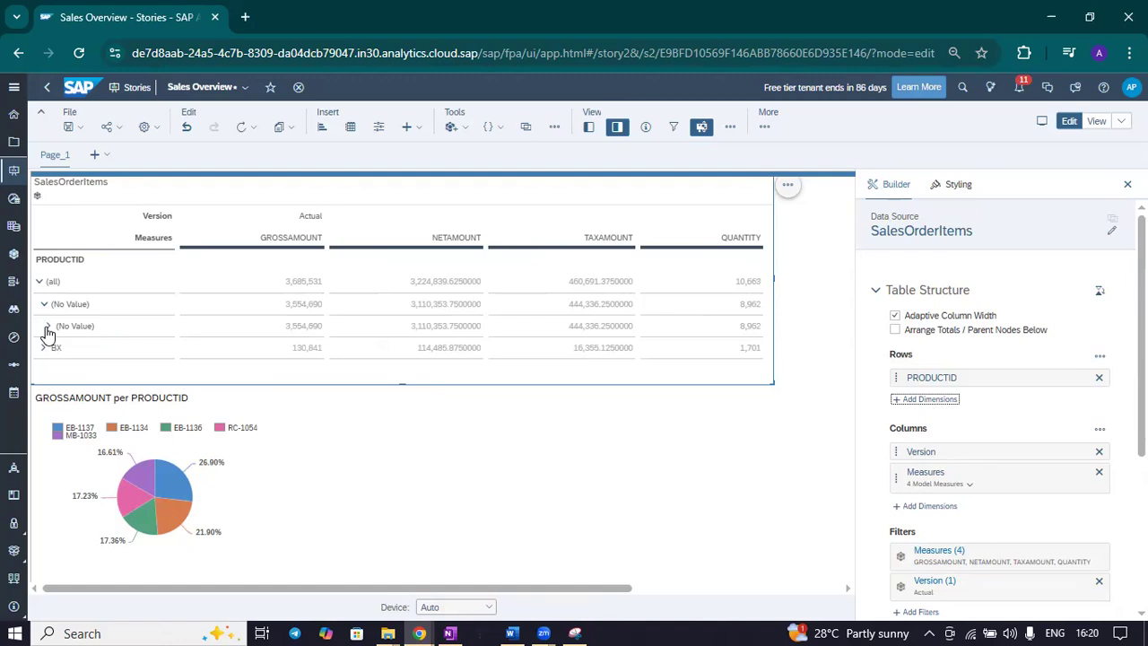
left_click(49, 330)
scroll(176, 350, "down", 2)
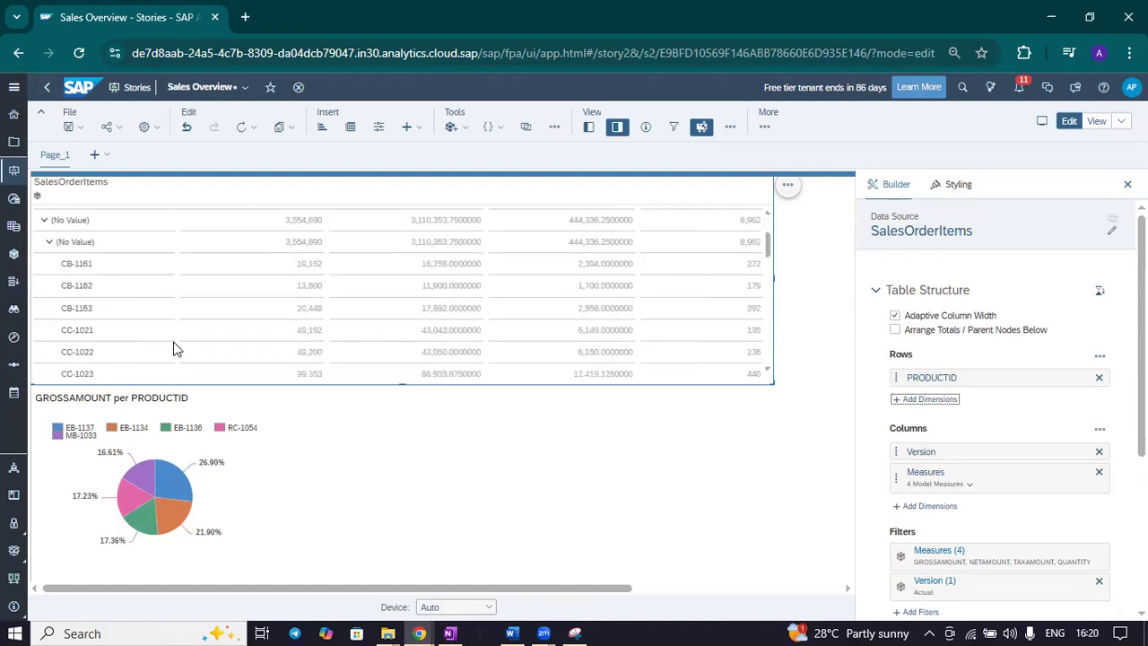
Step: Collapse the inner (No Value) and (all) nodes in the SalesOrderItems table and save the Sales Overview story
scroll(175, 349, "up", 3)
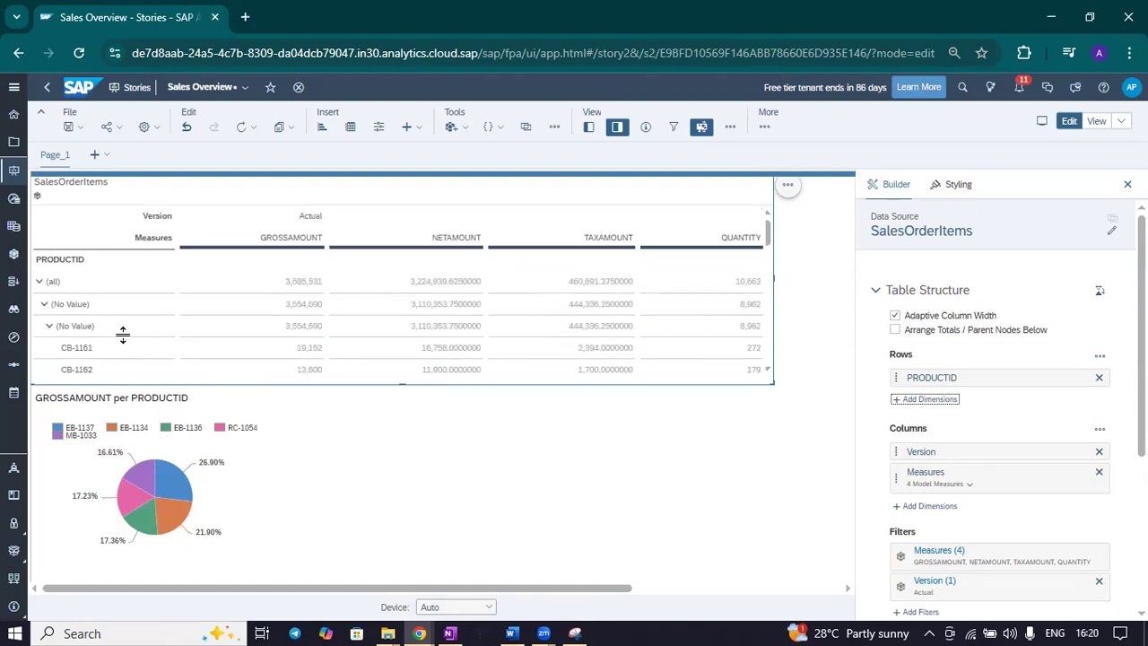
left_click(49, 327)
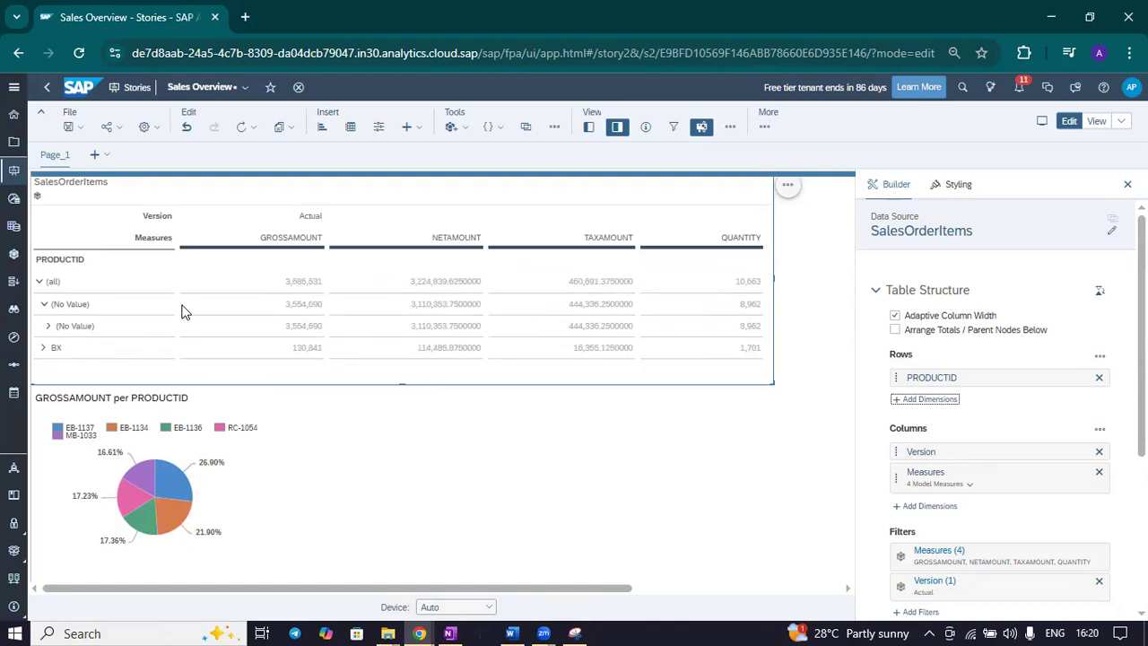
left_click(69, 127)
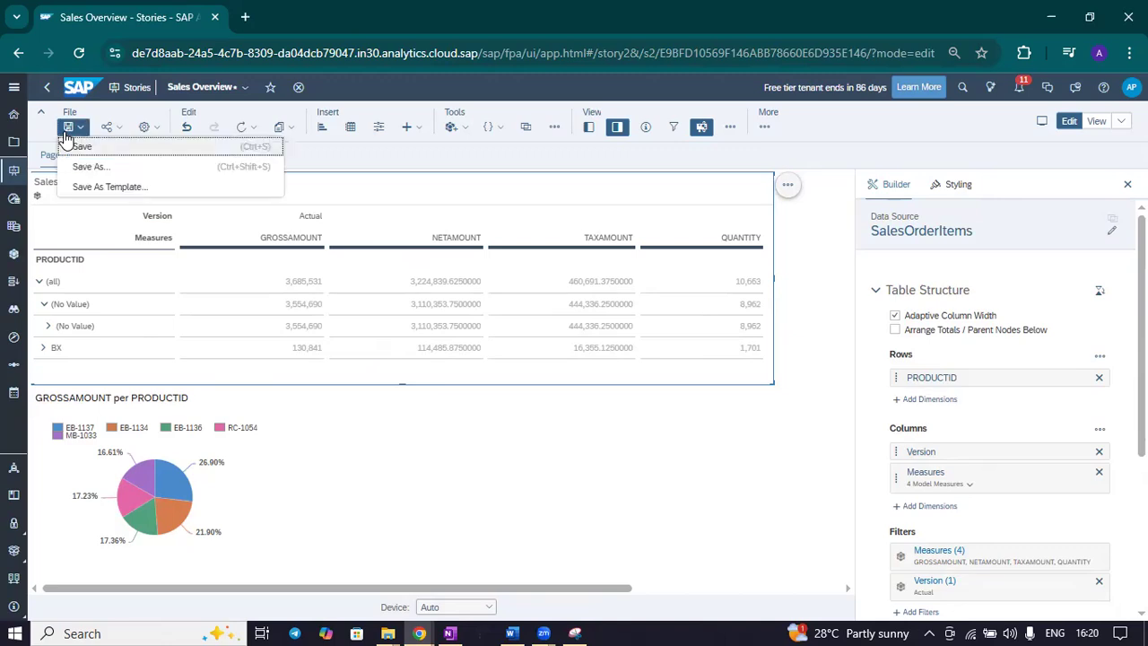
left_click(42, 283)
left_click(87, 151)
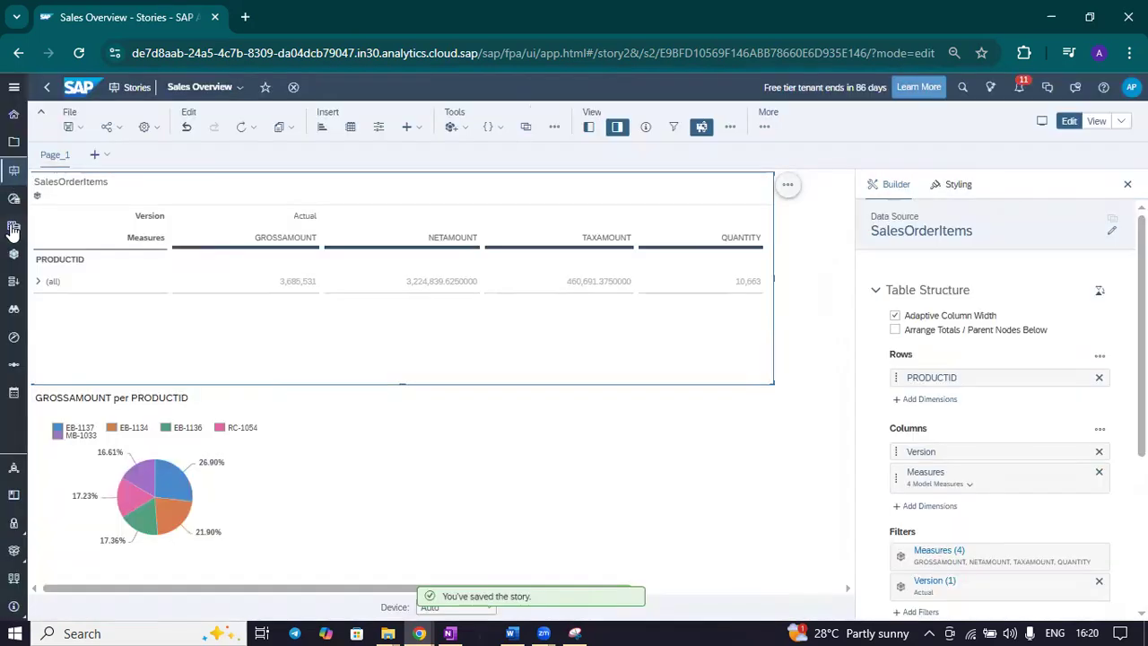
Step: Set Empty Hierarchy Values of the PRODUCTID public dimension table to Remove from Hierarchy and save the dimension
left_click(13, 87)
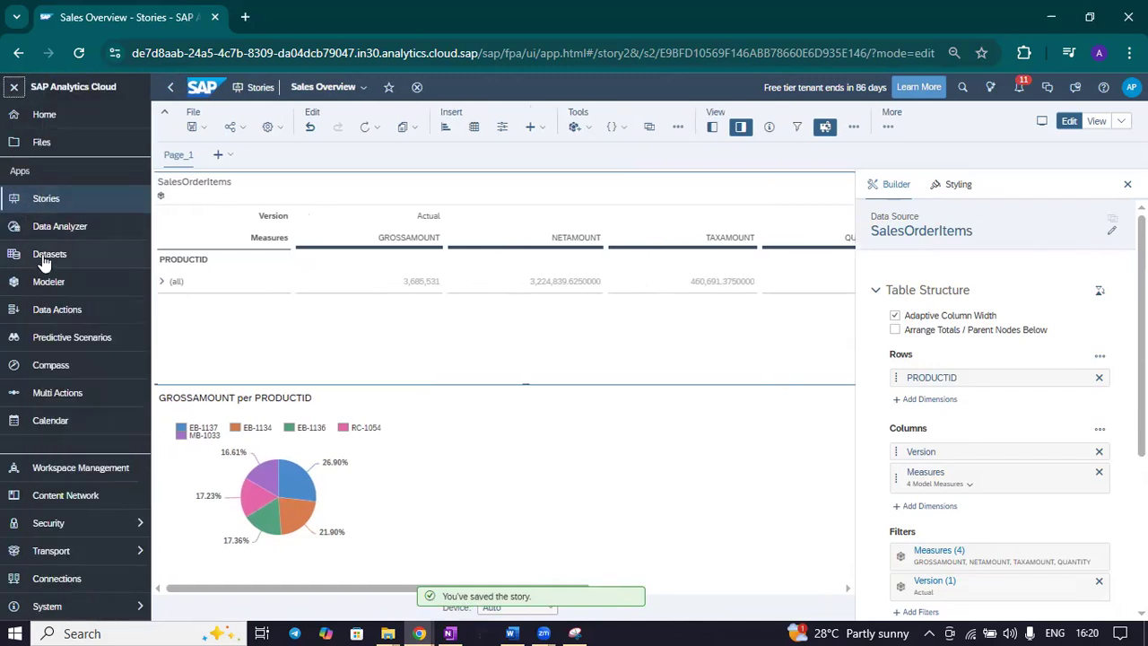
left_click(47, 285)
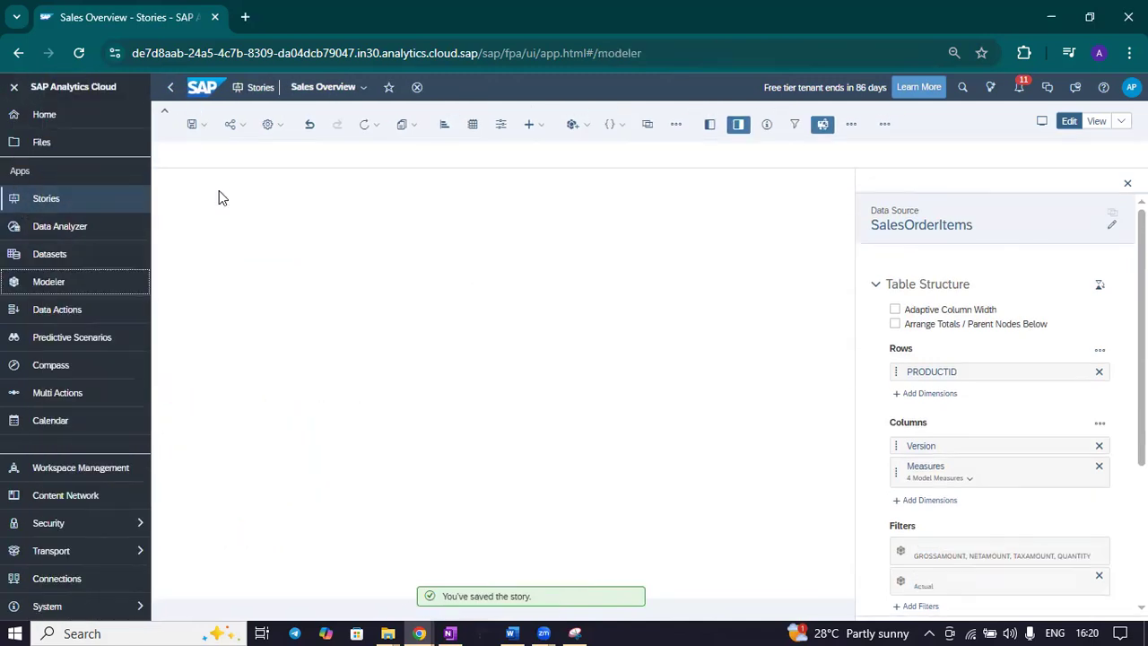
left_click(254, 175)
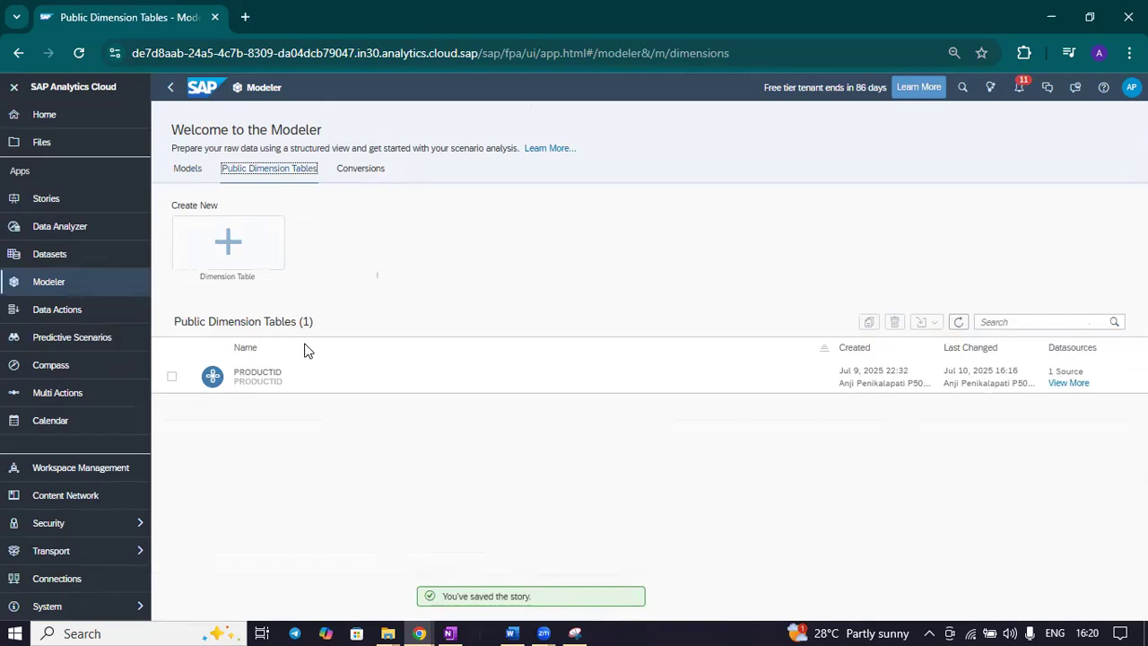
left_click(258, 371)
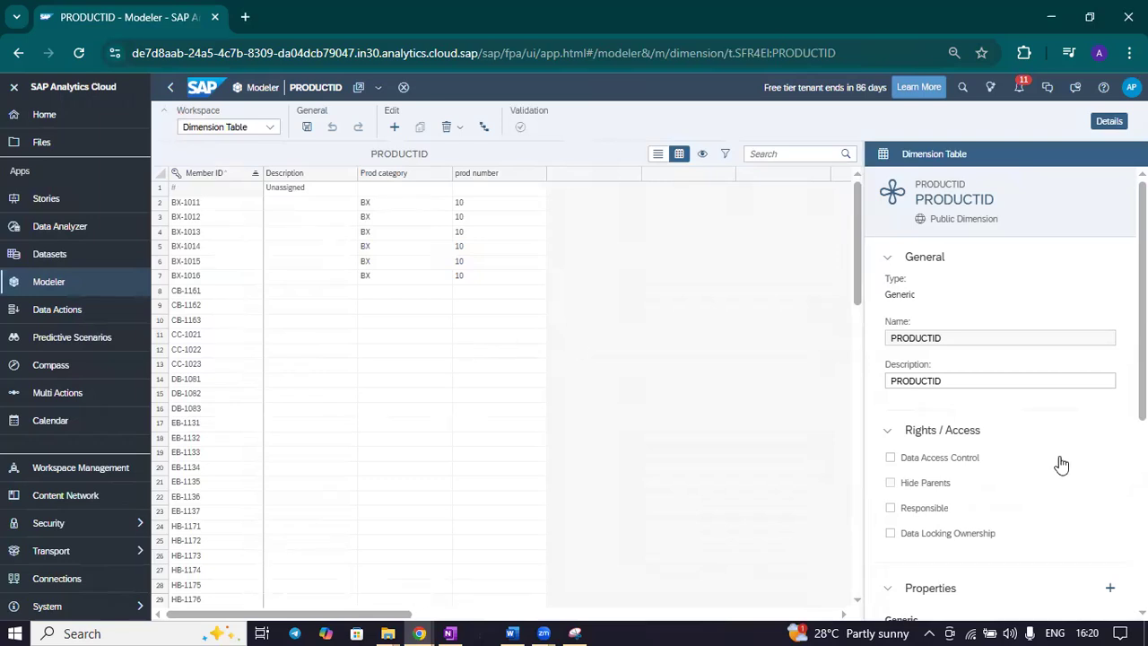
scroll(1060, 425, "down", 4)
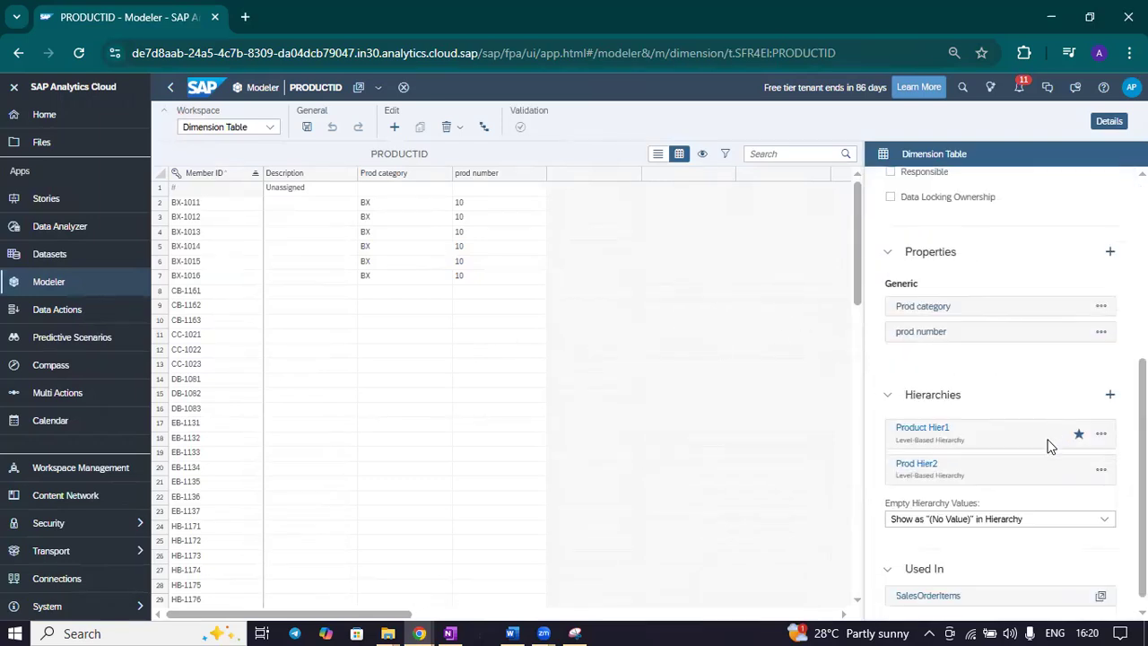
left_click(1100, 507)
left_click(954, 543)
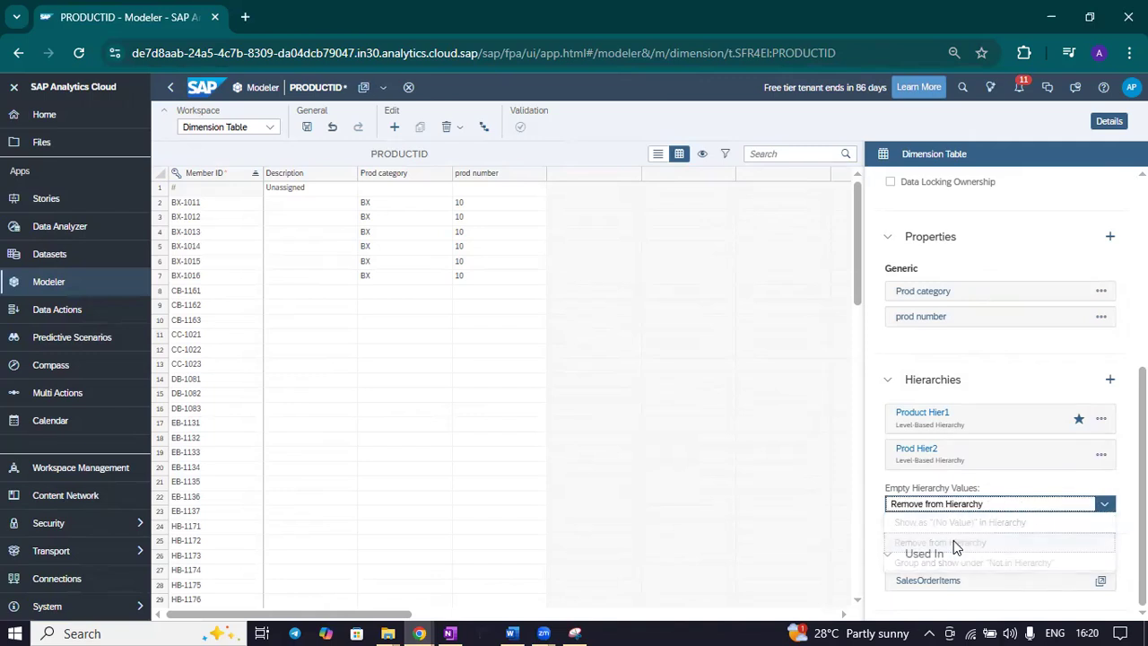
left_click(306, 126)
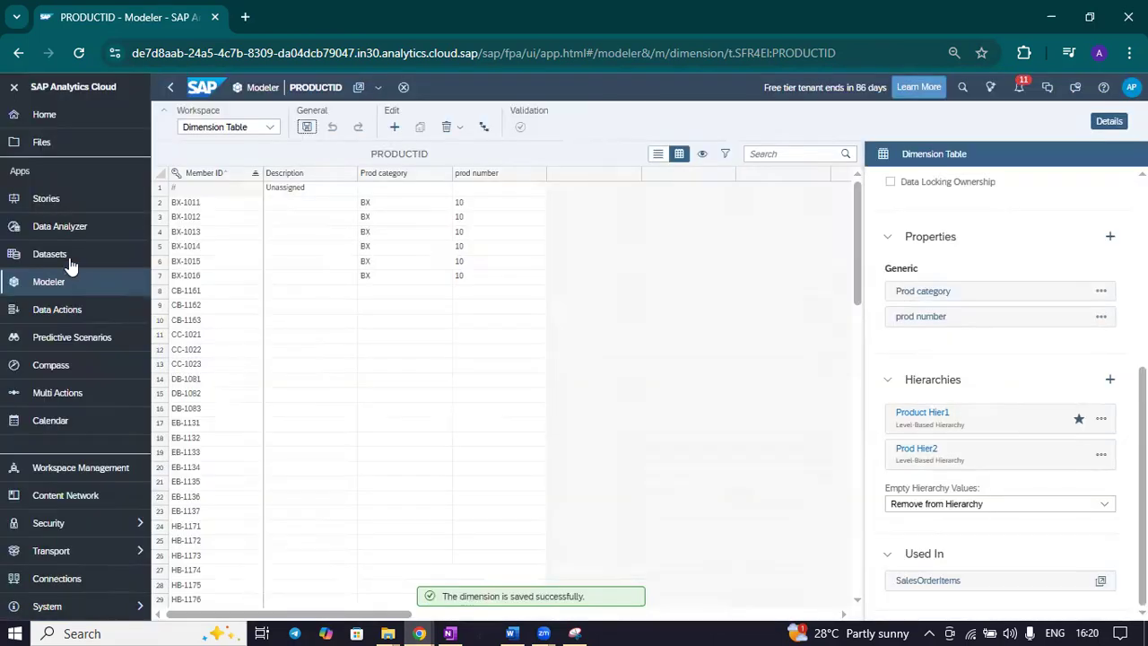
Step: Reopen the Sales Overview story and expand the (all), BX and 10 nodes in the SalesOrderItems table to review the listed products
left_click(61, 206)
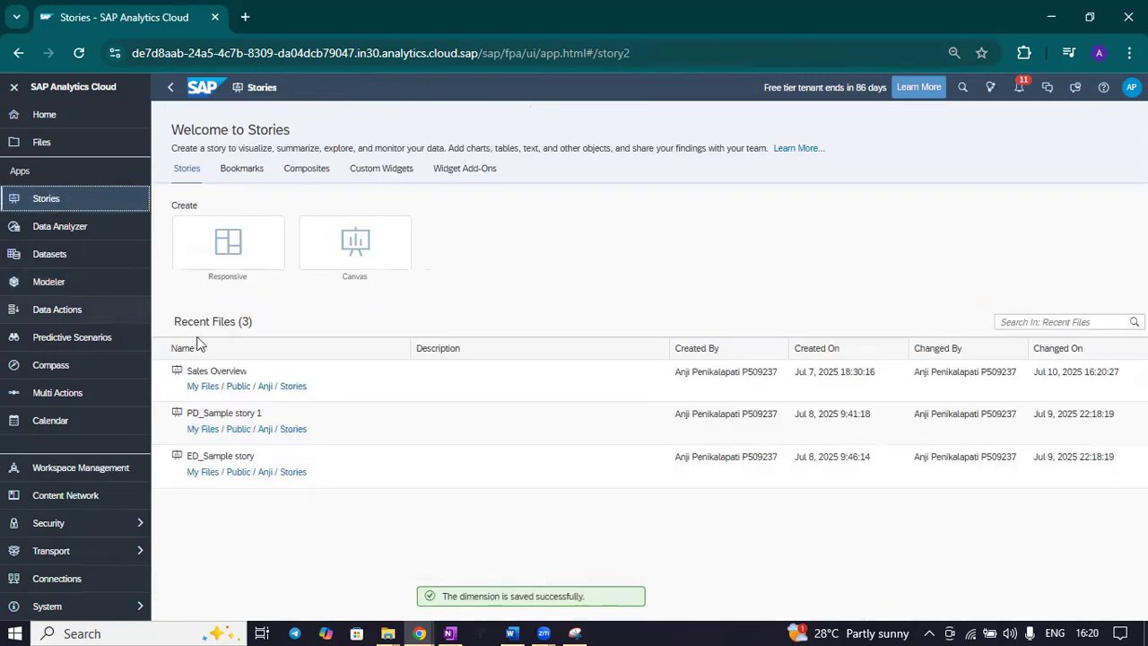
left_click(254, 371)
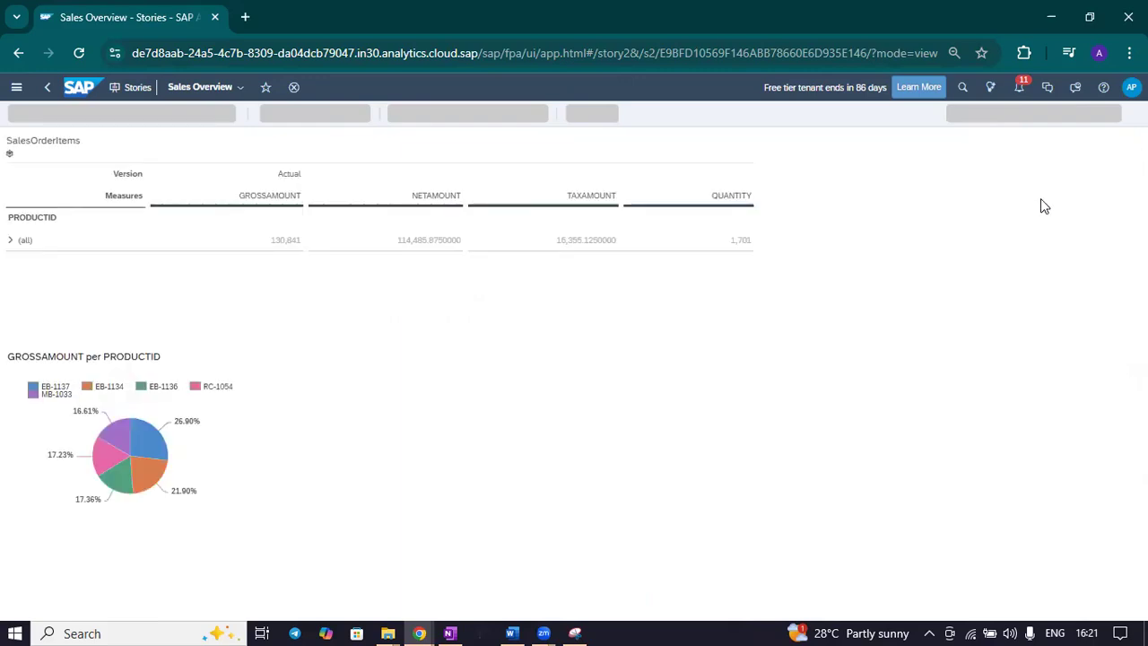
left_click(10, 242)
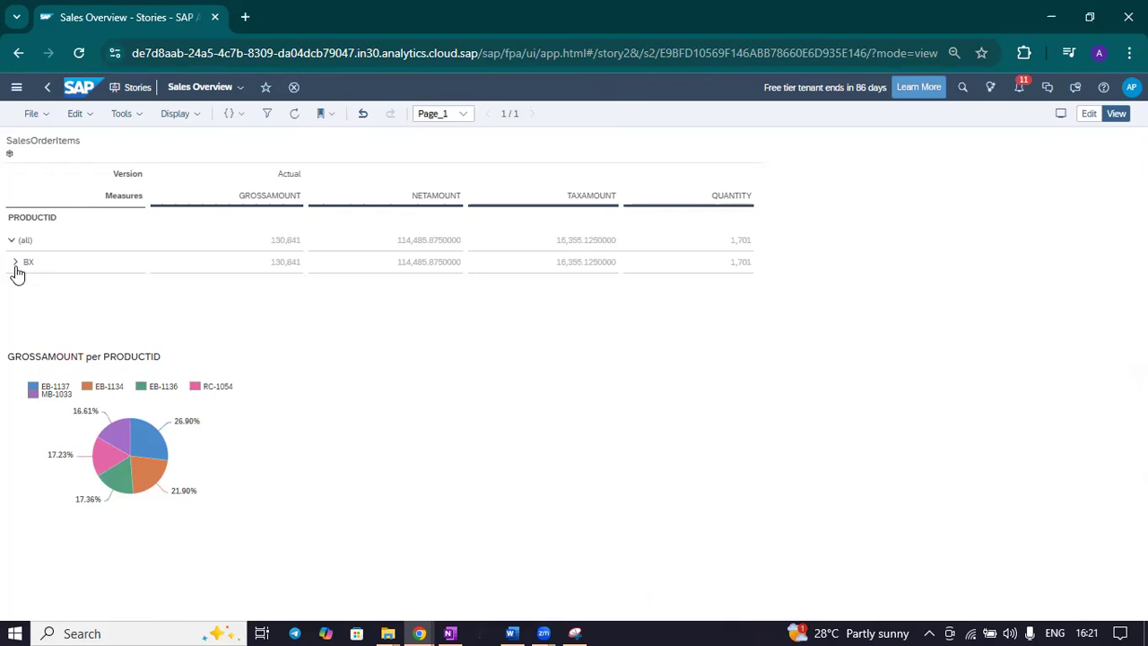
left_click(16, 268)
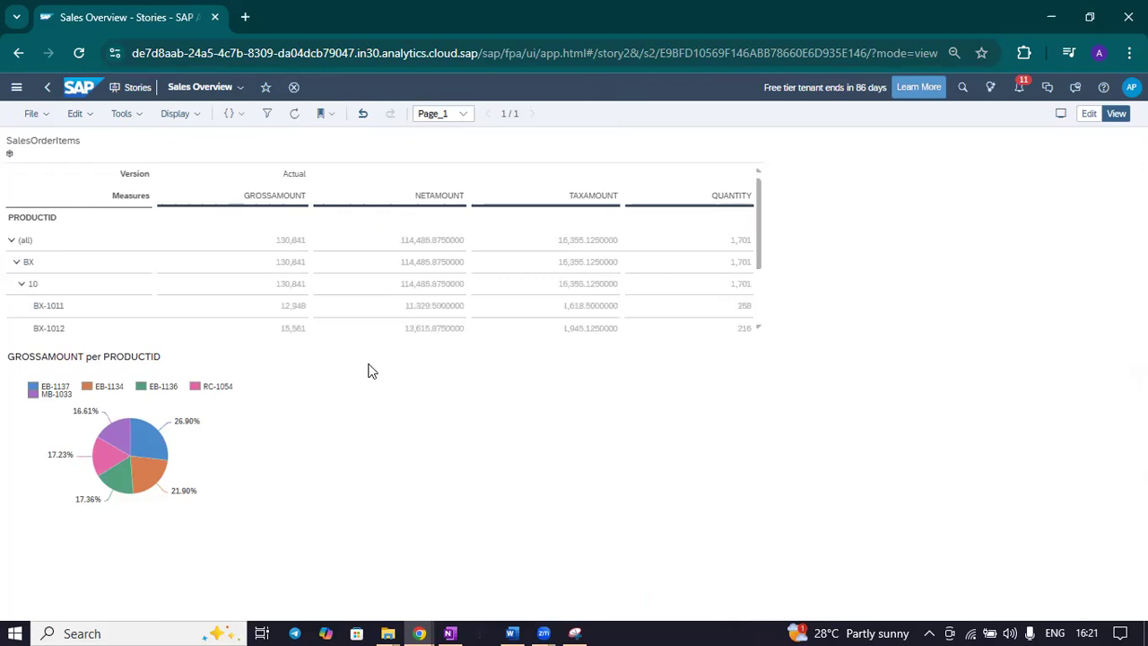
scroll(162, 311, "down", 2)
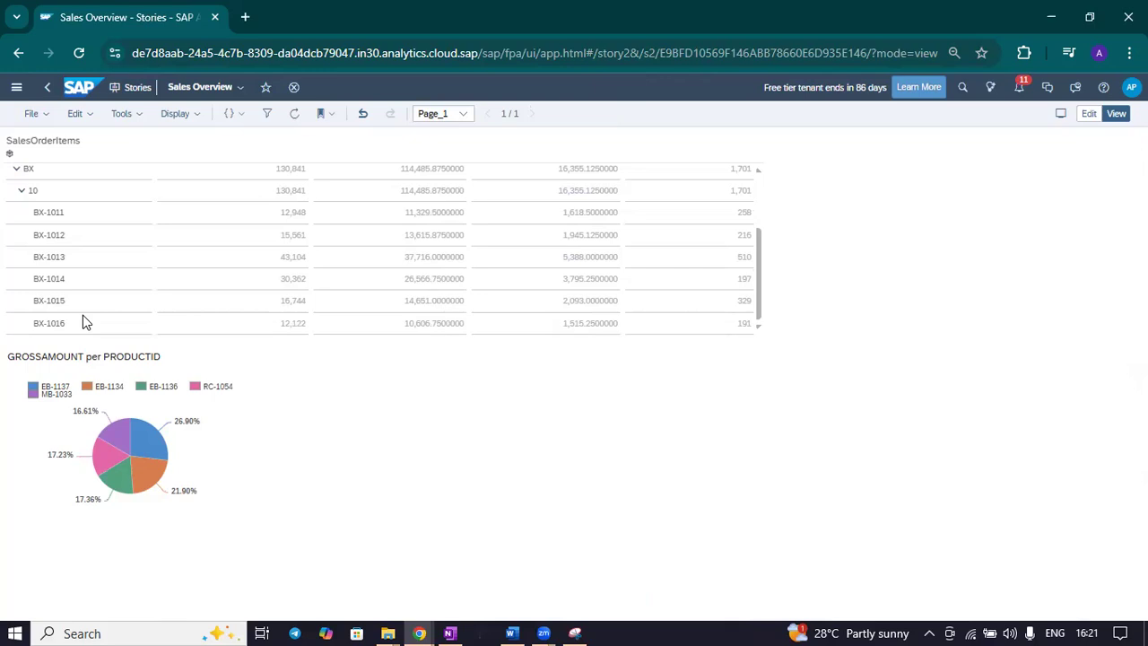
scroll(83, 316, "up", 2)
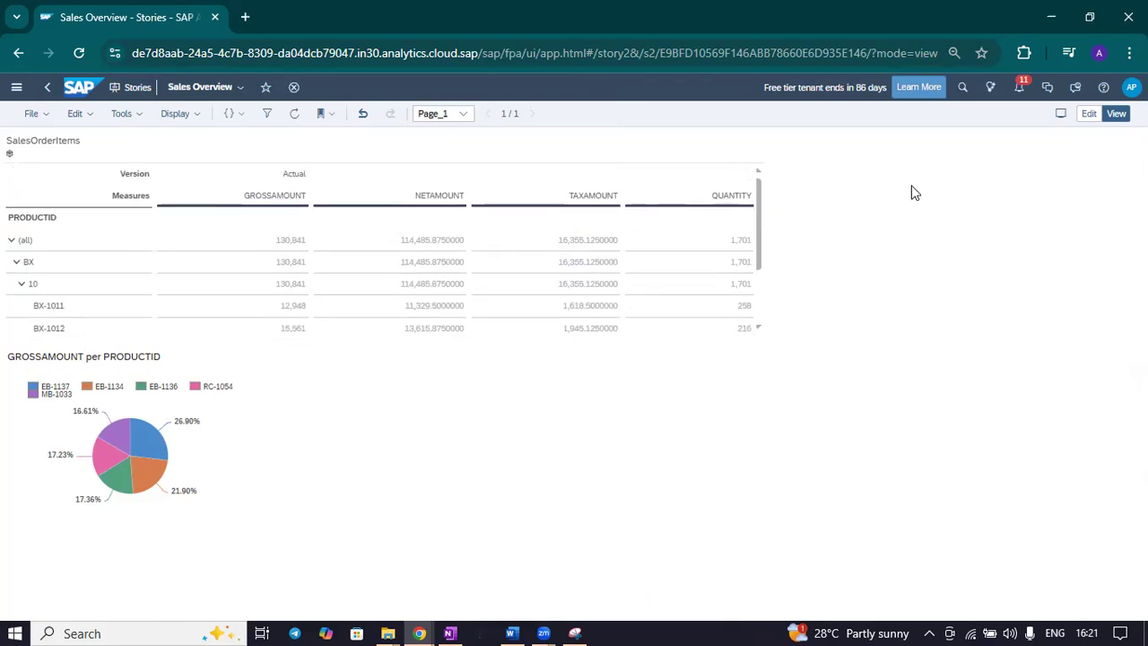
Step: Open the PRODUCTID public dimension table in the Modeler
left_click(18, 87)
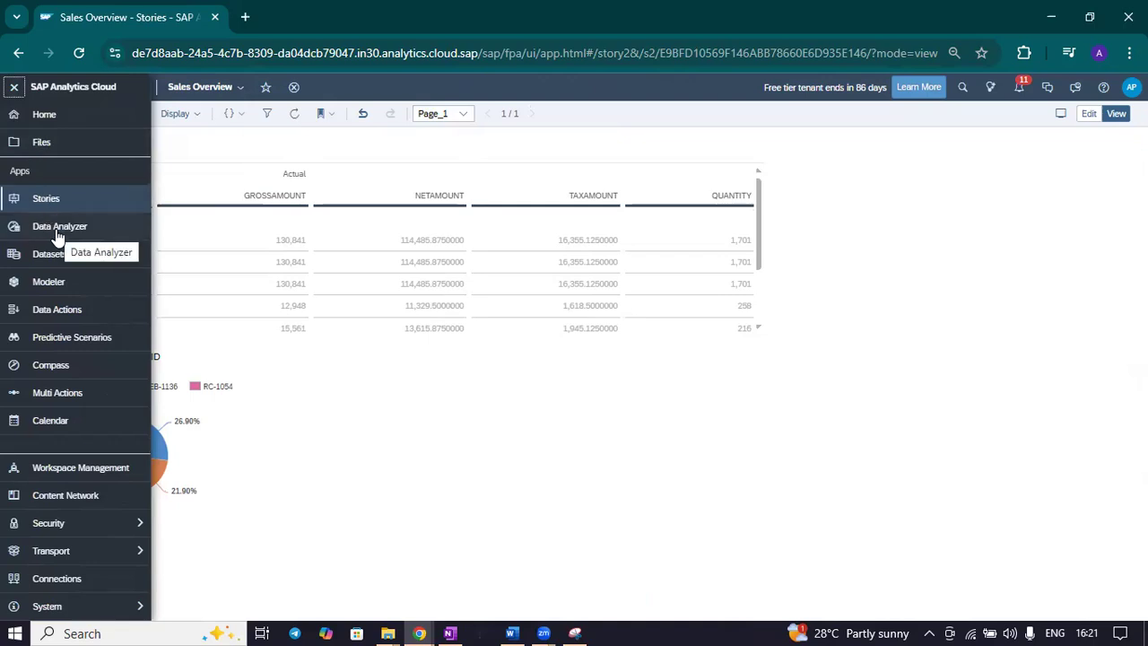
left_click(63, 285)
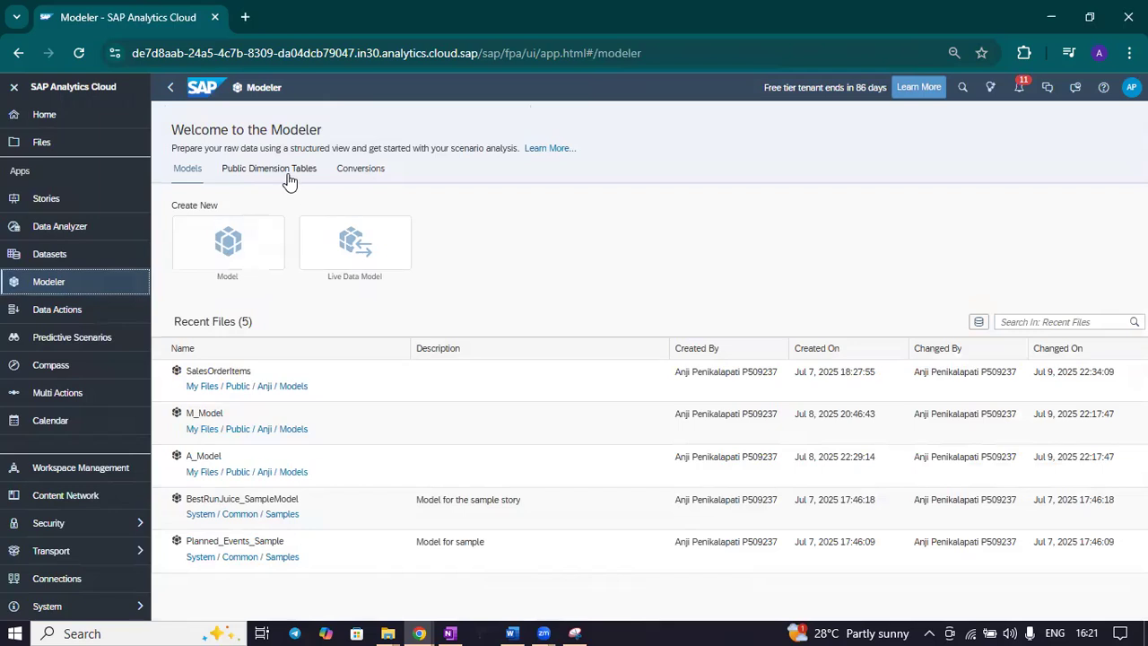
left_click(283, 170)
left_click(321, 375)
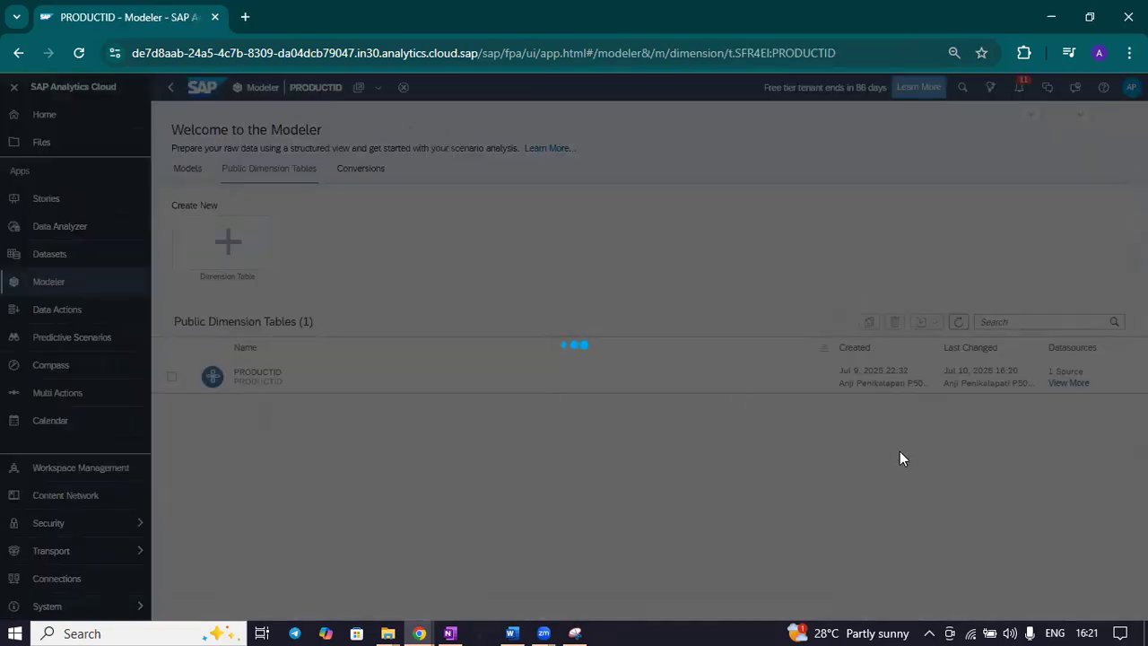
Step: Set Empty Hierarchy Values to Group and show under "Not in Hierarchy", review the member list and save the PRODUCTID dimension
scroll(1076, 500, "down", 4)
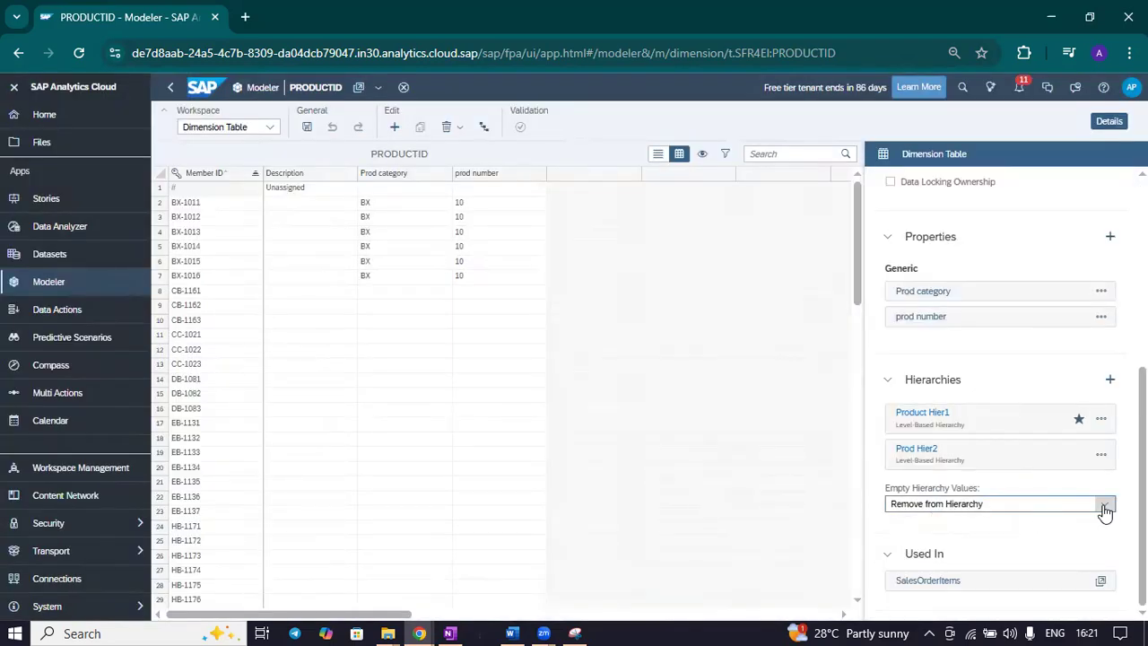
left_click(1105, 508)
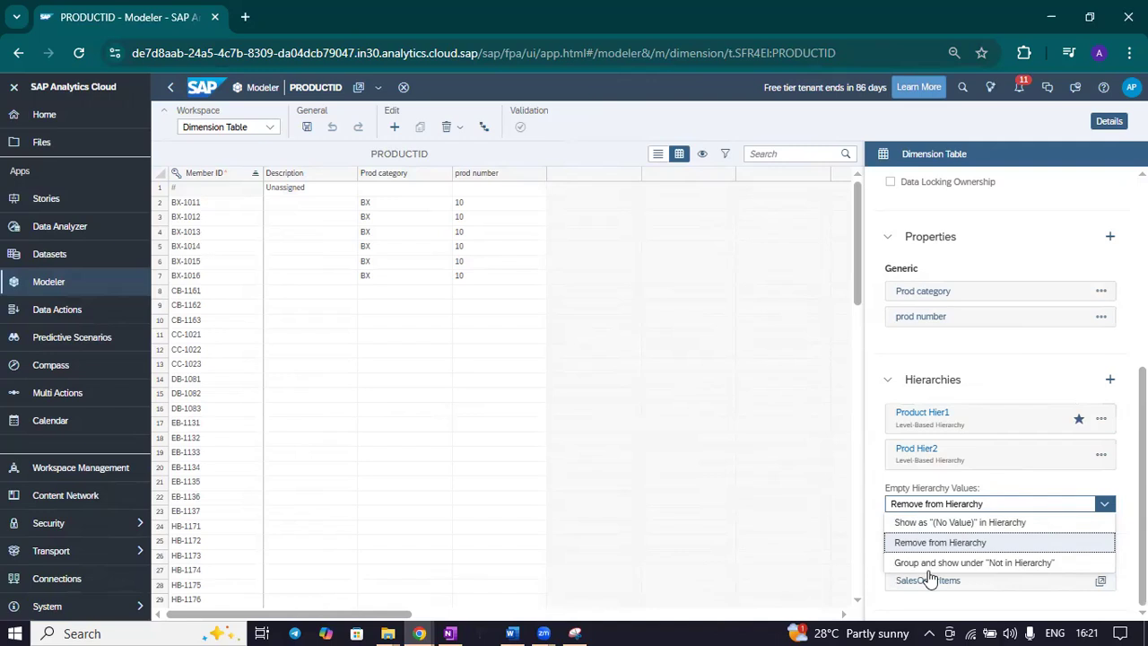
left_click(989, 563)
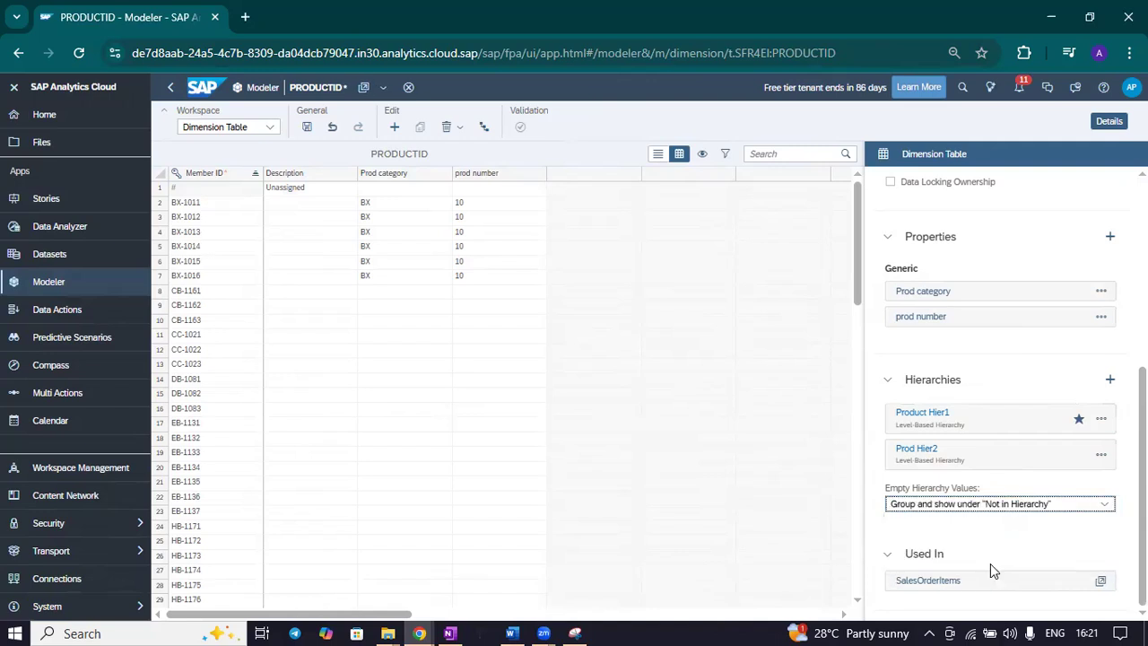
left_click(1083, 505)
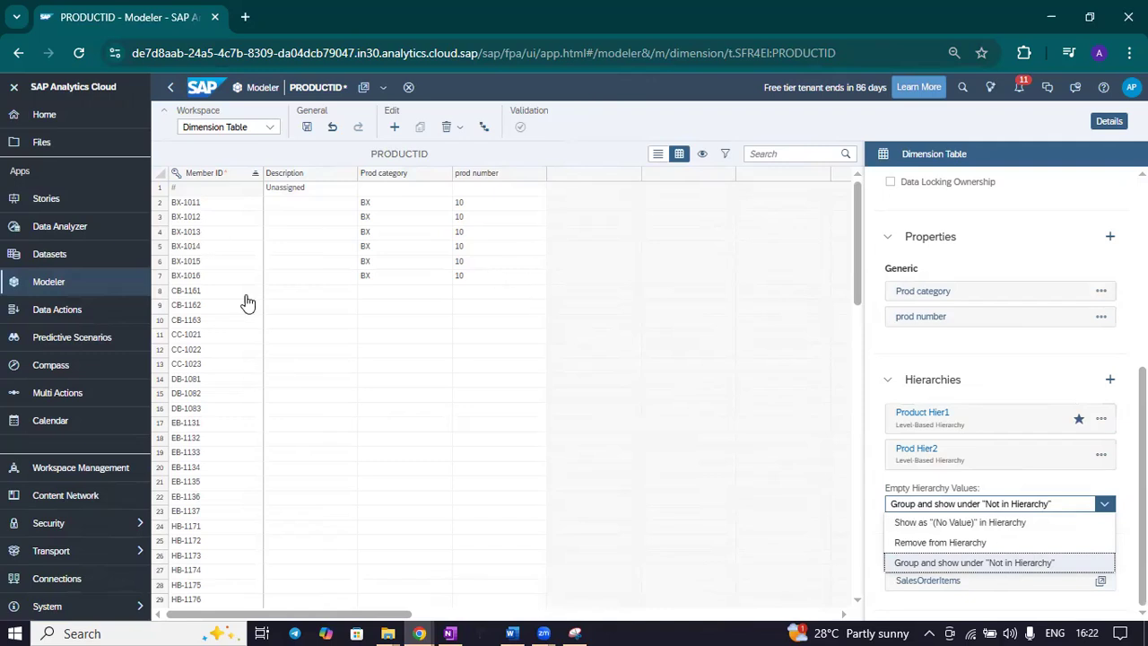
left_click(943, 563)
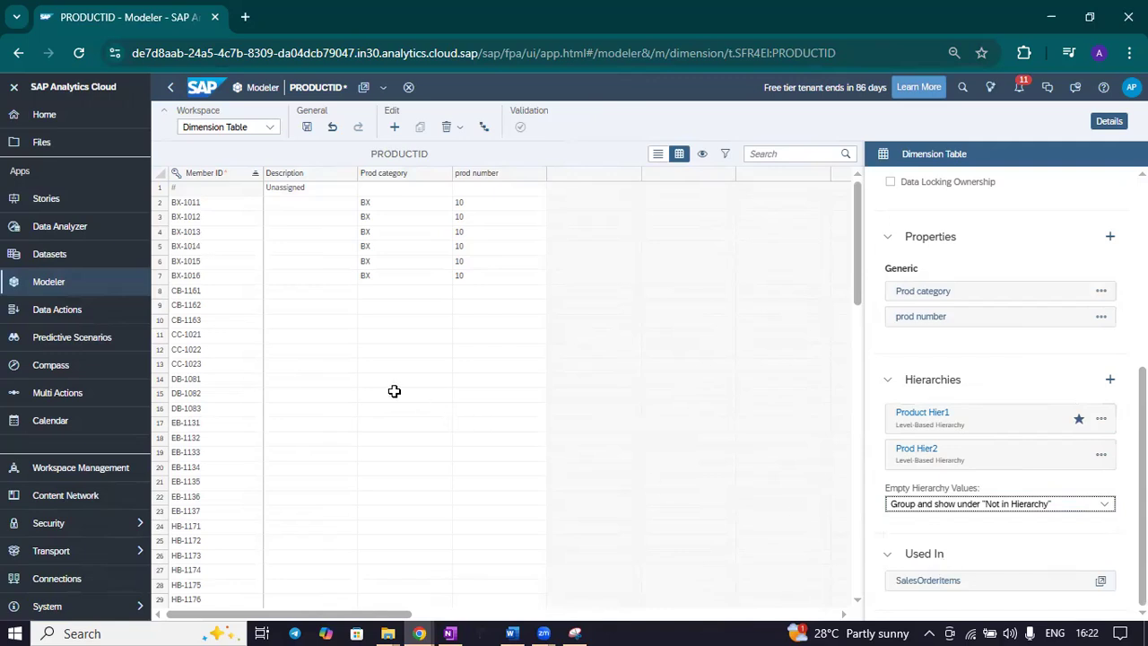
scroll(394, 391, "down", 10)
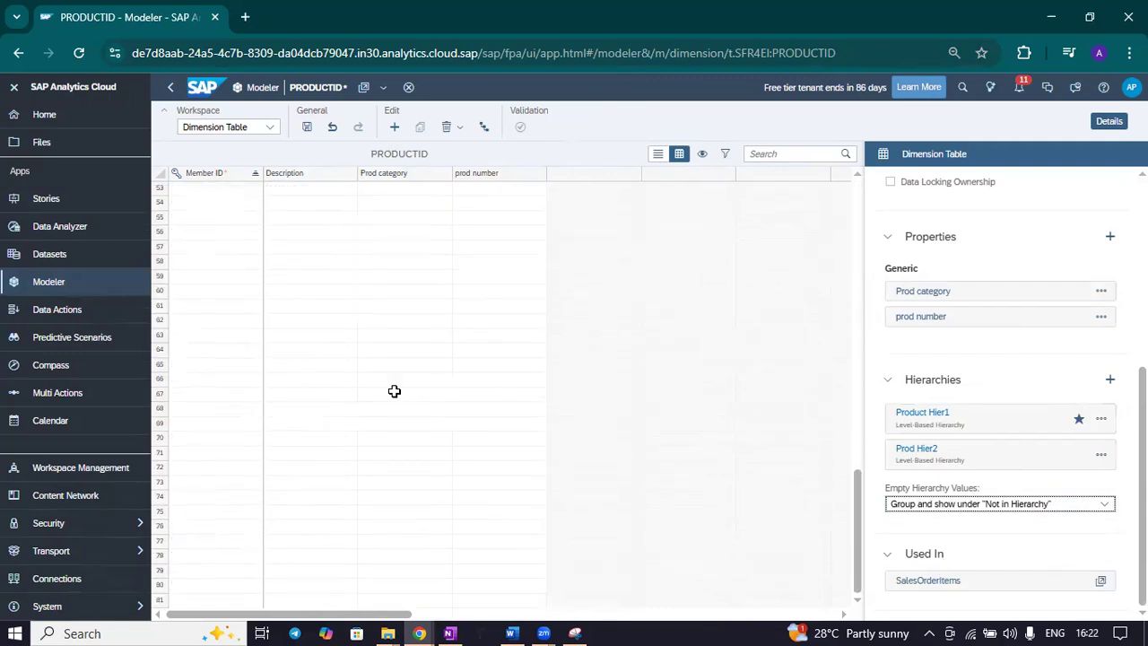
scroll(394, 391, "up", 10)
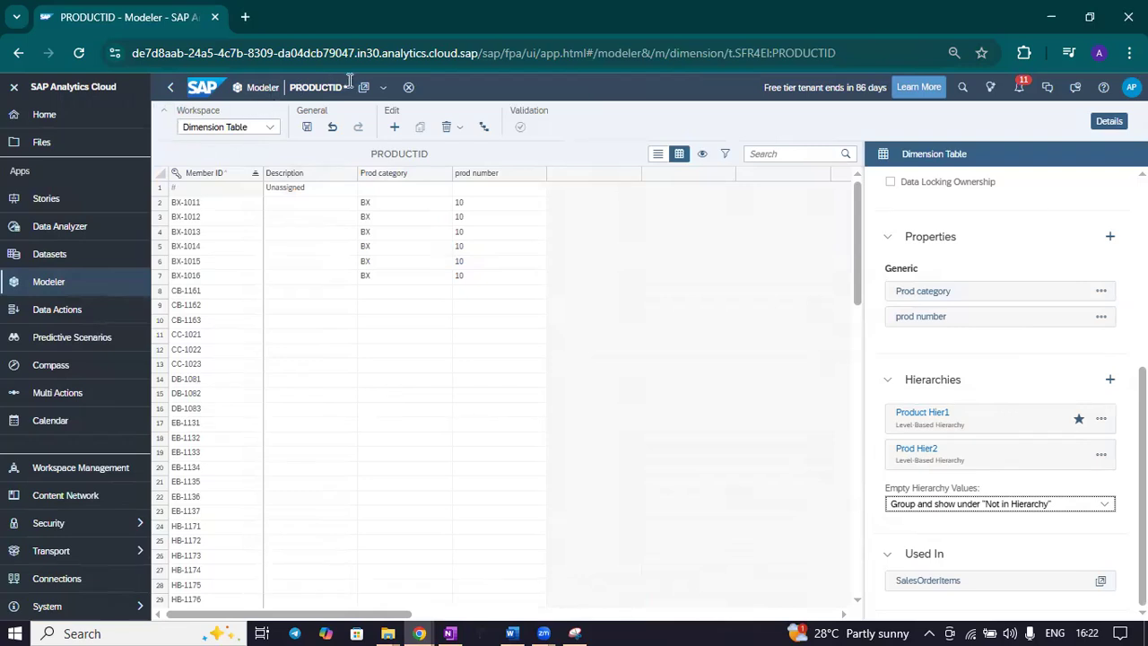
left_click(310, 128)
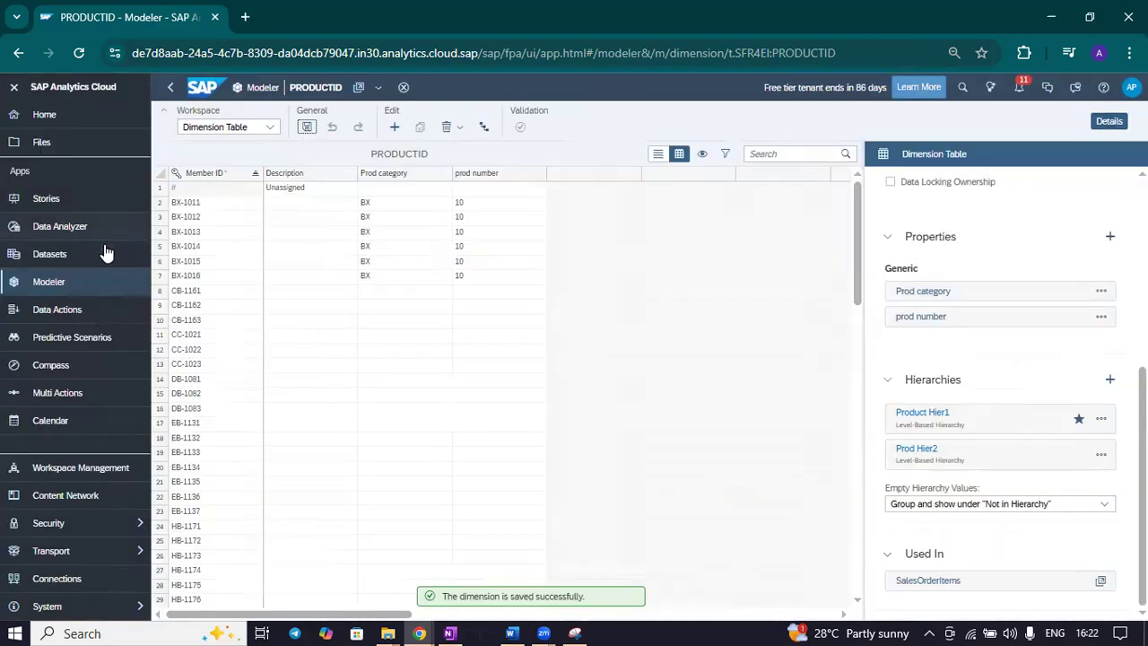
Step: Reopen the Sales Overview story and review the SalesOrderItems table by expanding (all), BX and Not in Hierarchy (Prod_Category), collapsing BX in between
left_click(67, 197)
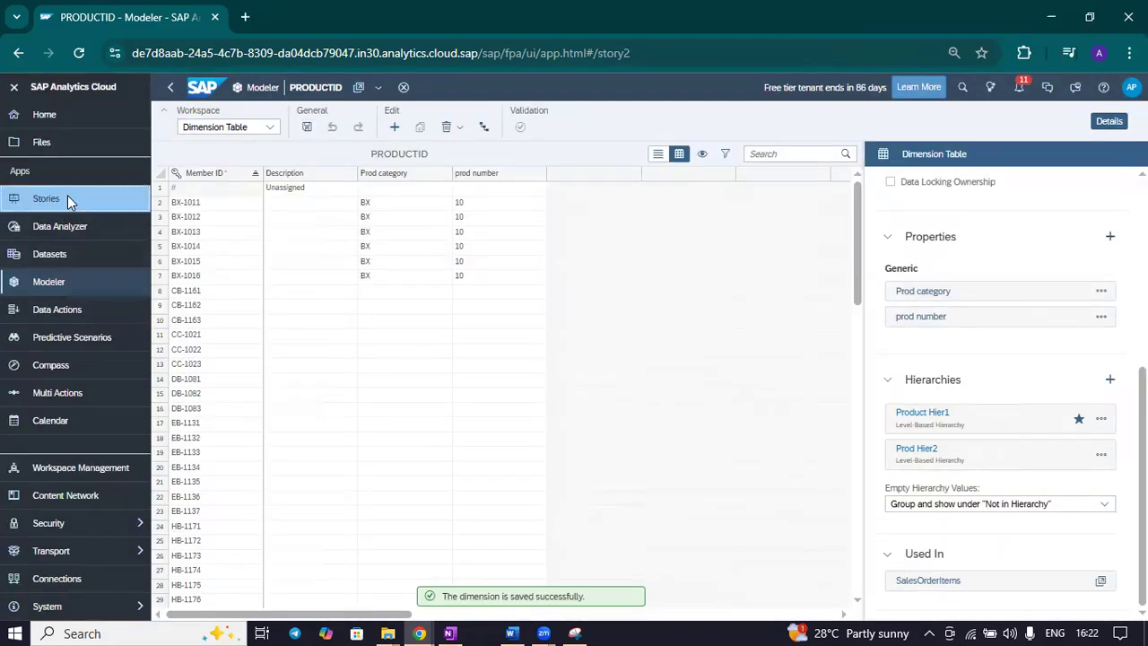
left_click(296, 370)
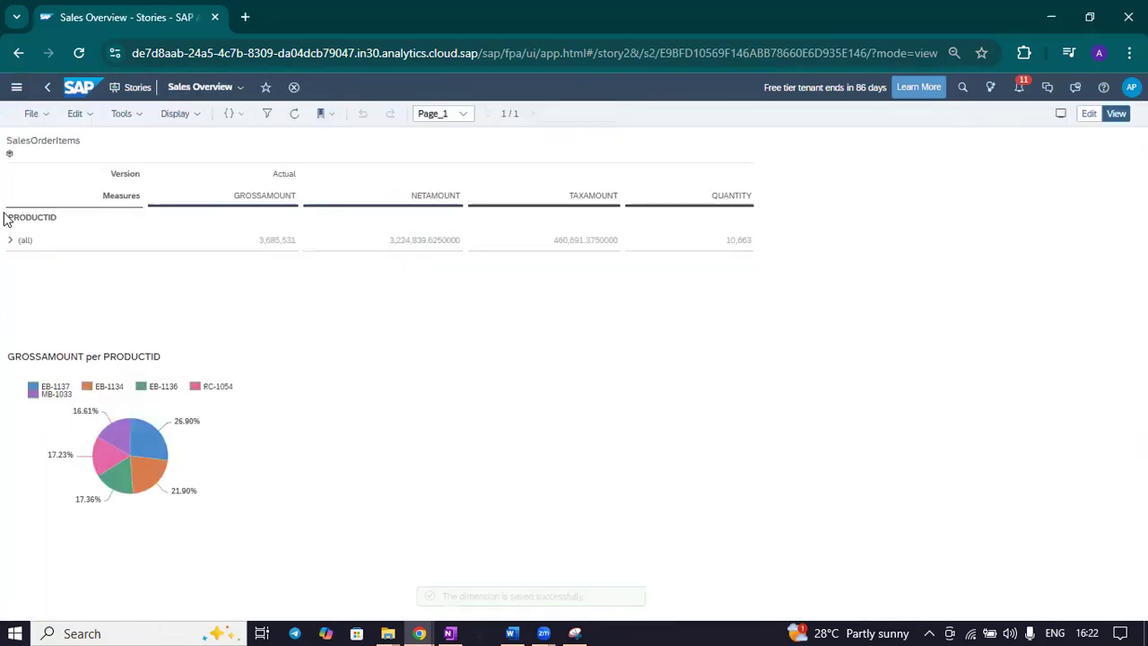
left_click(11, 245)
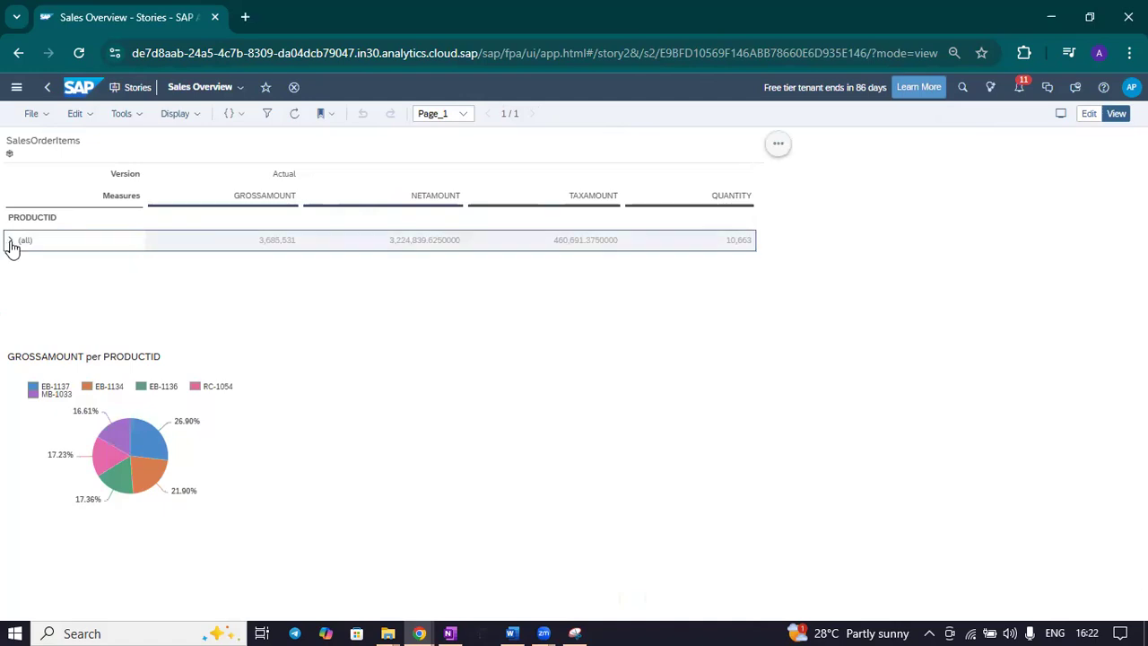
left_click(11, 244)
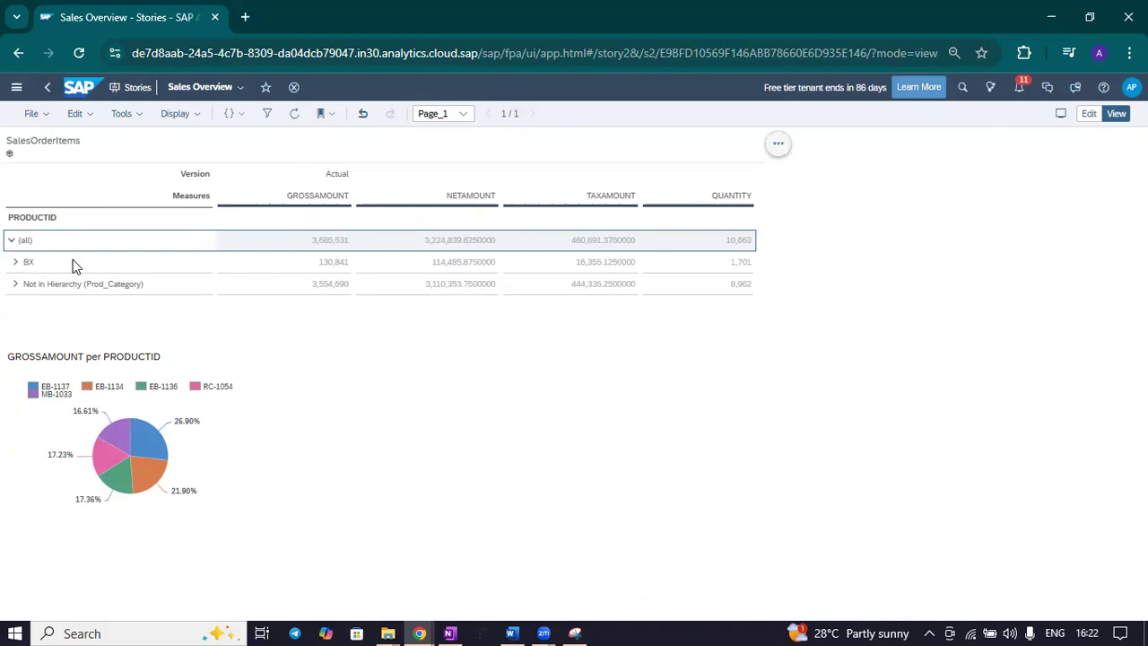
left_click(15, 266)
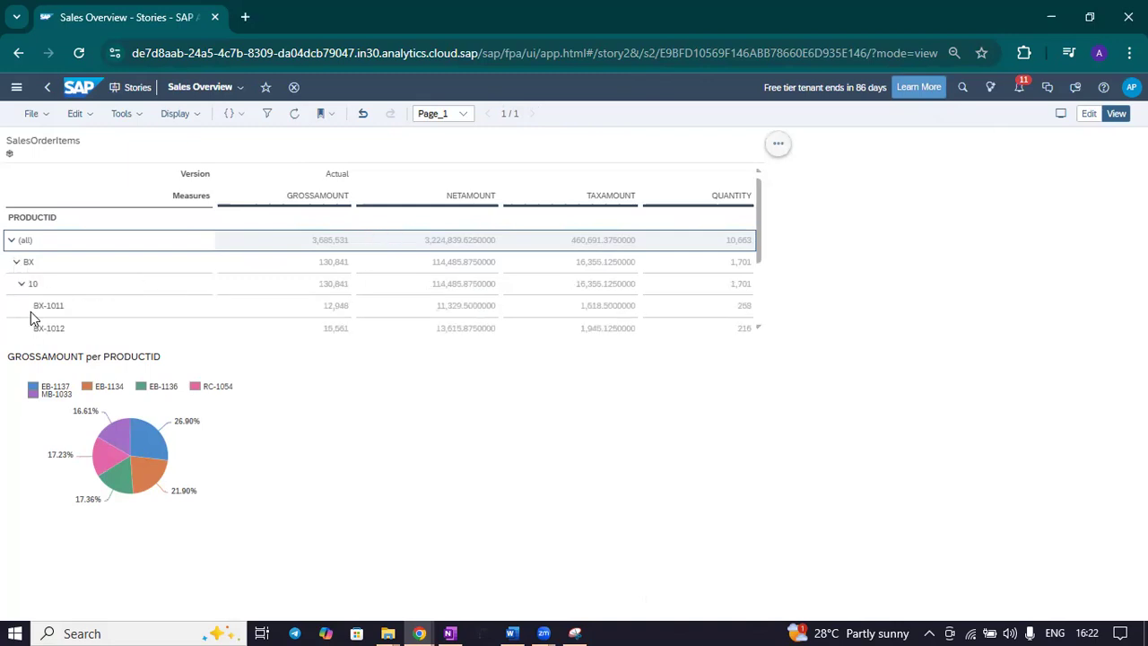
left_click(15, 261)
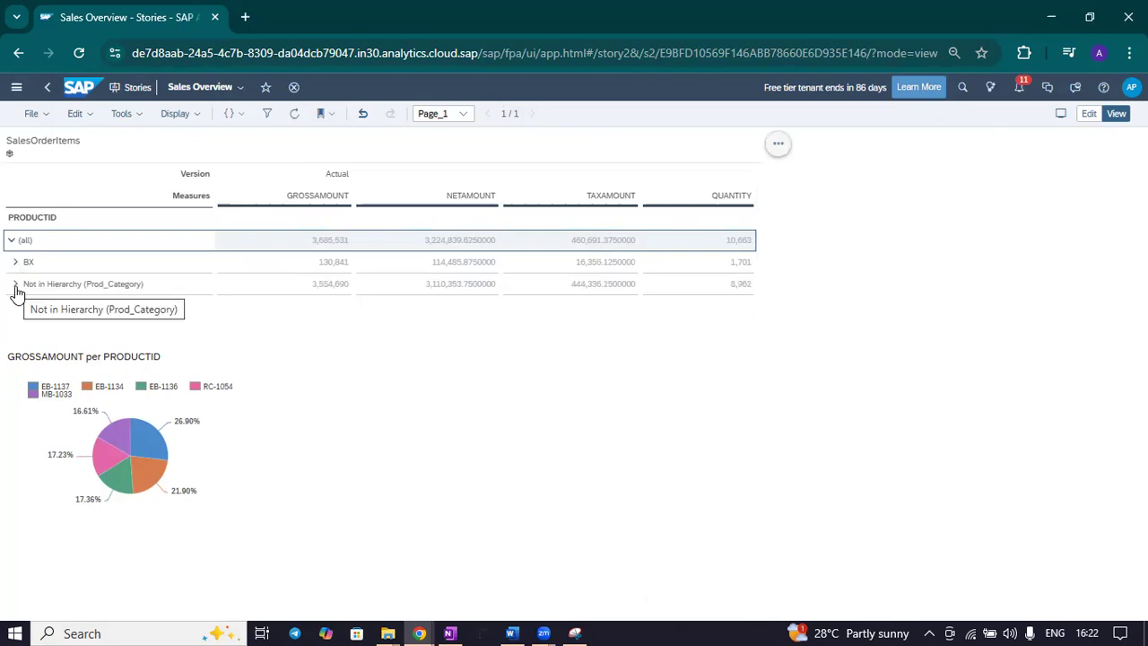
left_click(15, 285)
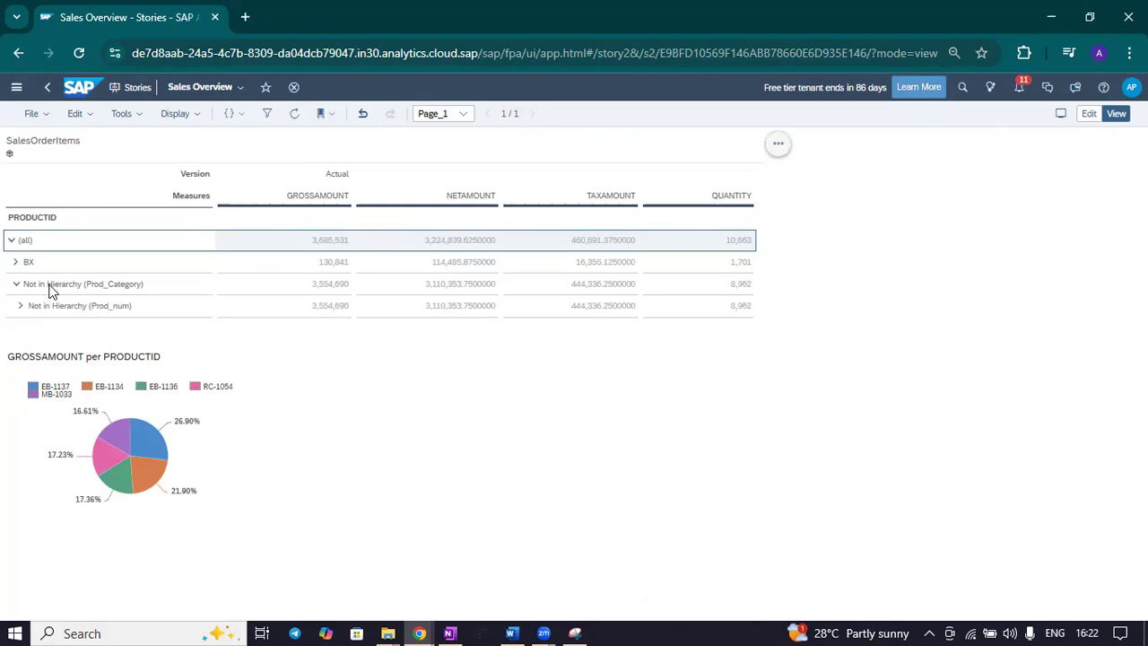
Step: Expand the Not in Hierarchy (Prod_num) node in the SalesOrderItems table and review the products listed beneath it
left_click(20, 306)
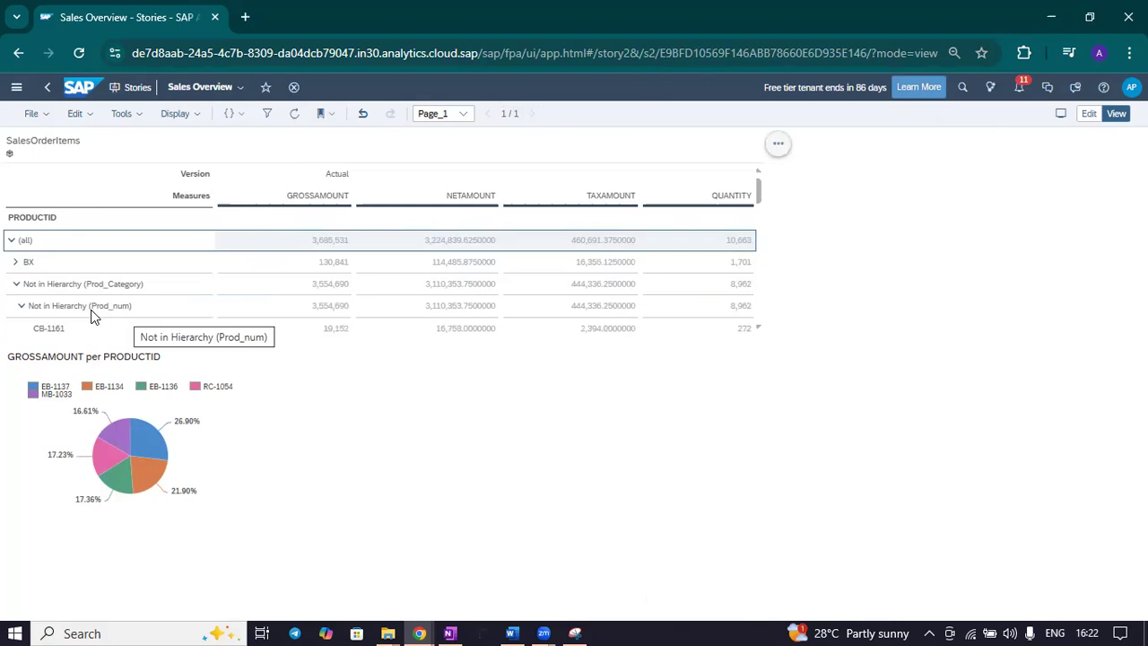
scroll(164, 311, "down", 1)
scroll(164, 311, "up", 1)
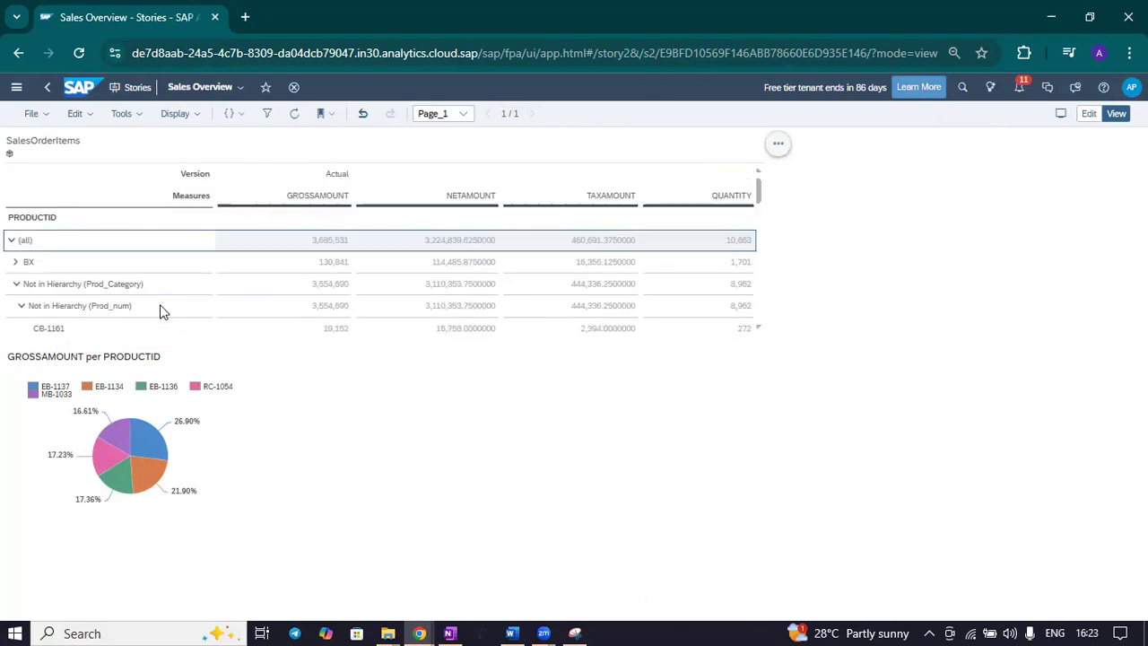
Step: Leave the story and open the PRODUCTID public dimension table in the Modeler
left_click(48, 88)
left_click(59, 281)
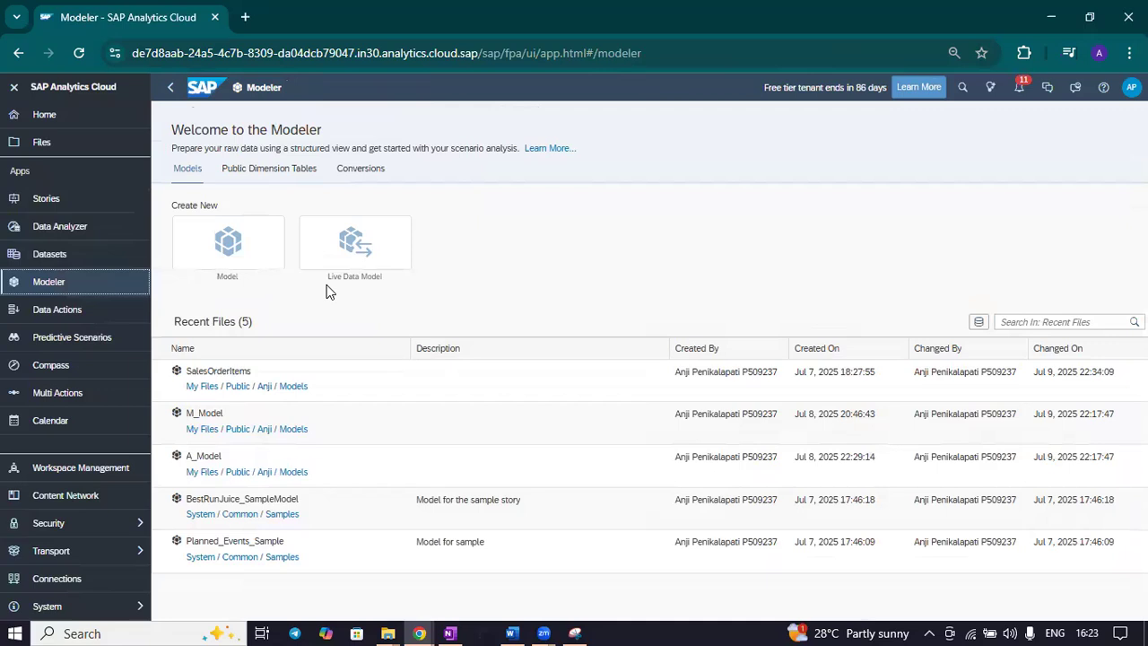
left_click(267, 168)
left_click(258, 372)
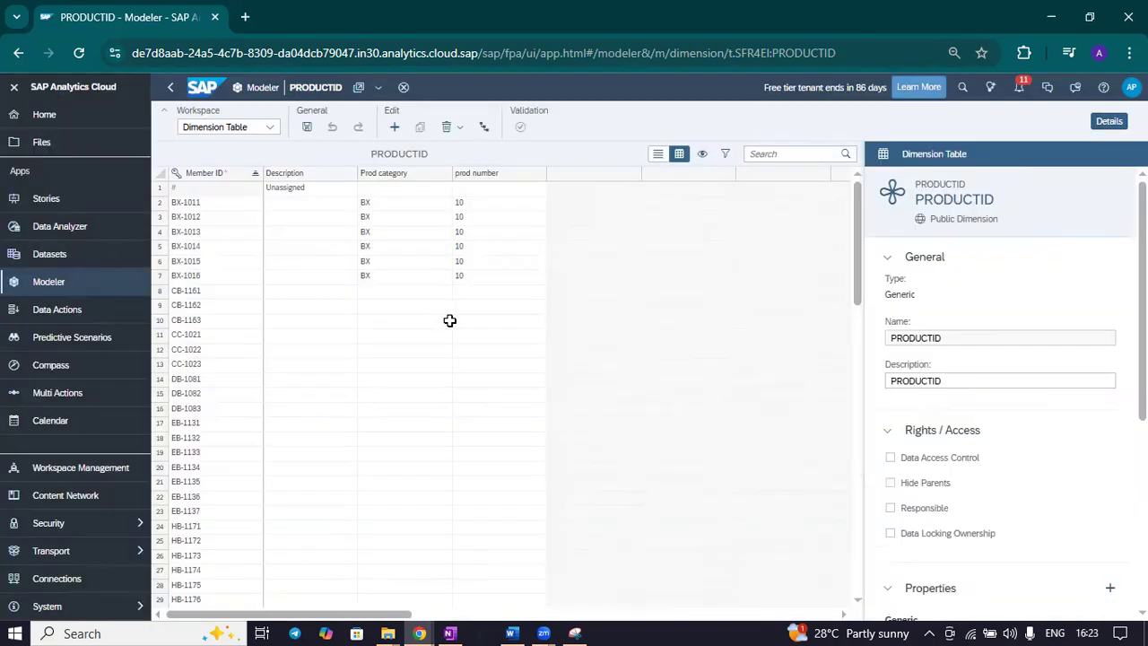
Step: Delete the Product Hier1 and Prod Hier2 hierarchies from the PRODUCTID dimension and save it
scroll(906, 408, "down", 4)
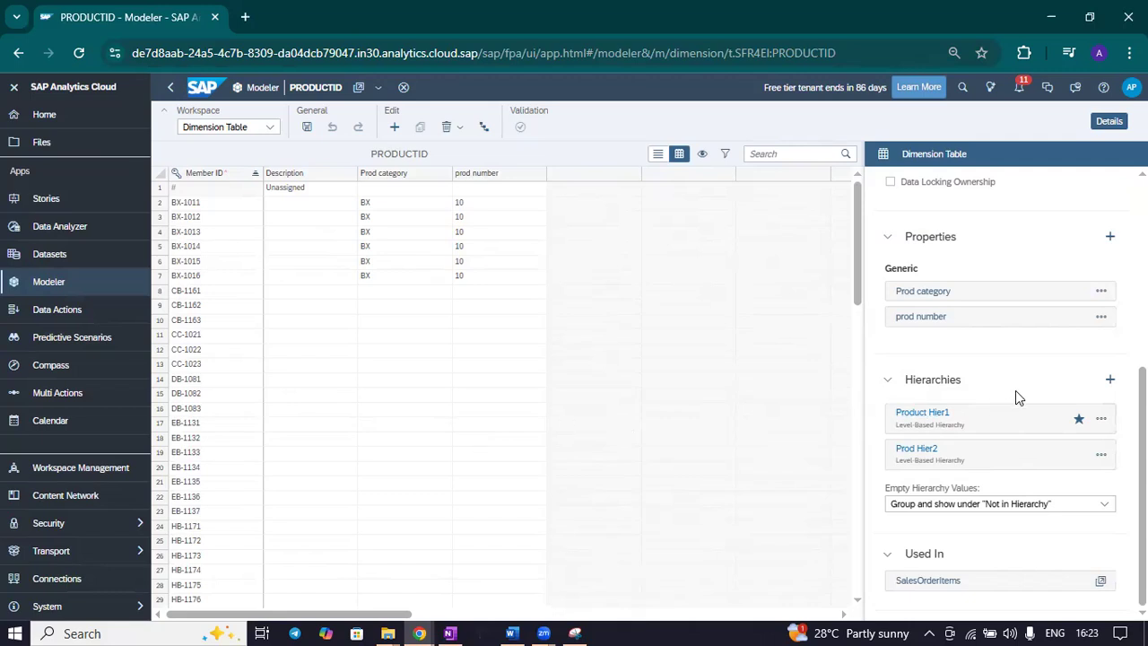
left_click(1101, 418)
left_click(1049, 503)
left_click(808, 375)
left_click(1099, 453)
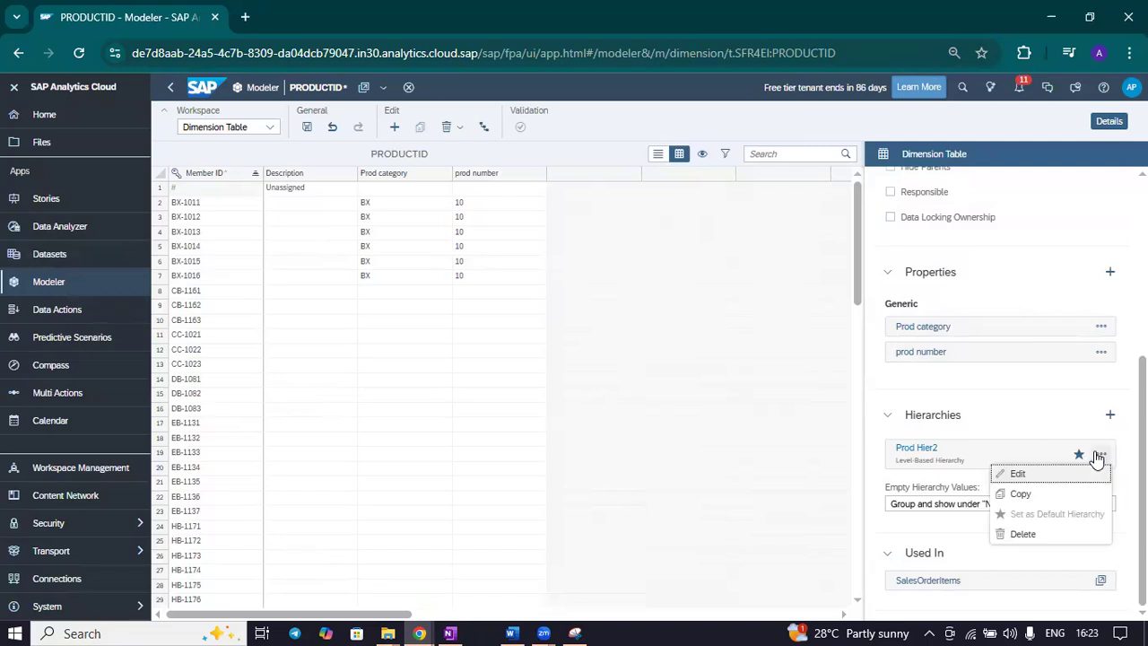
left_click(1034, 538)
left_click(801, 376)
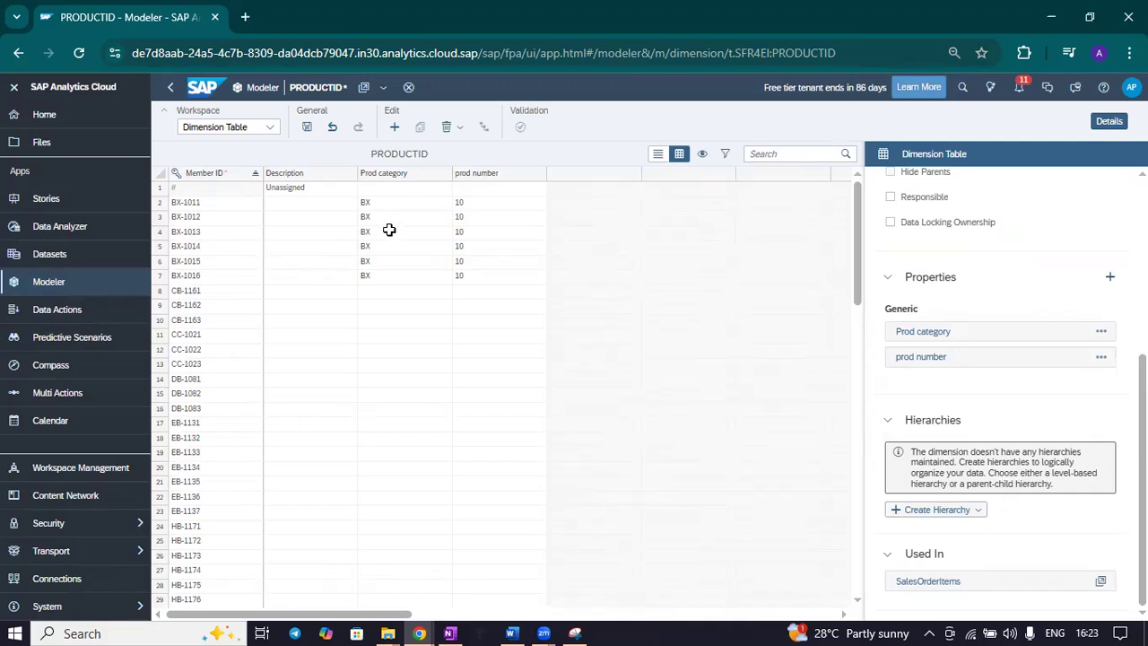
left_click(1101, 331)
left_click(377, 202)
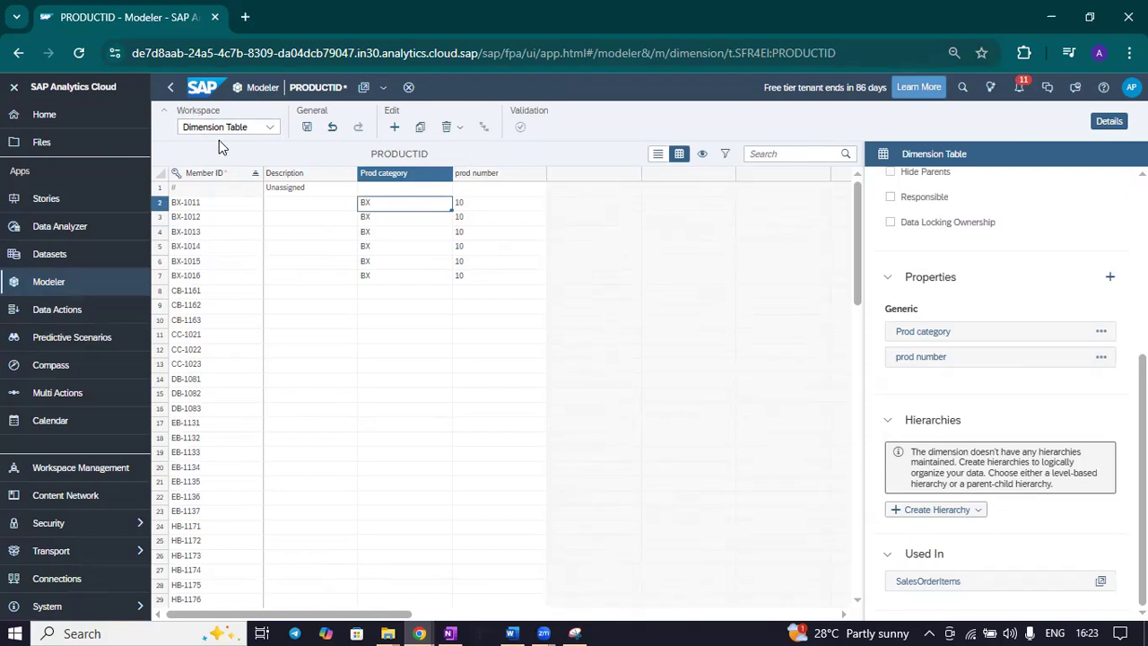
left_click(307, 126)
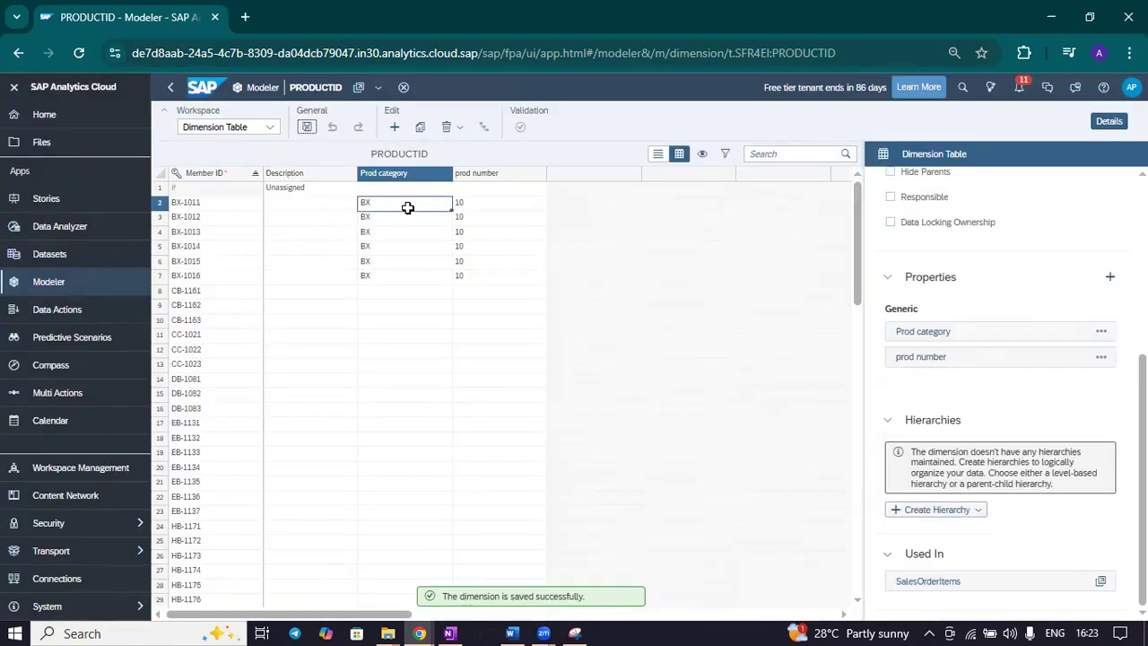
Step: Clear the Prod category and prod number values of members BX-1011 to BX-1016 and save the dimension
left_click_drag(397, 206, 398, 278)
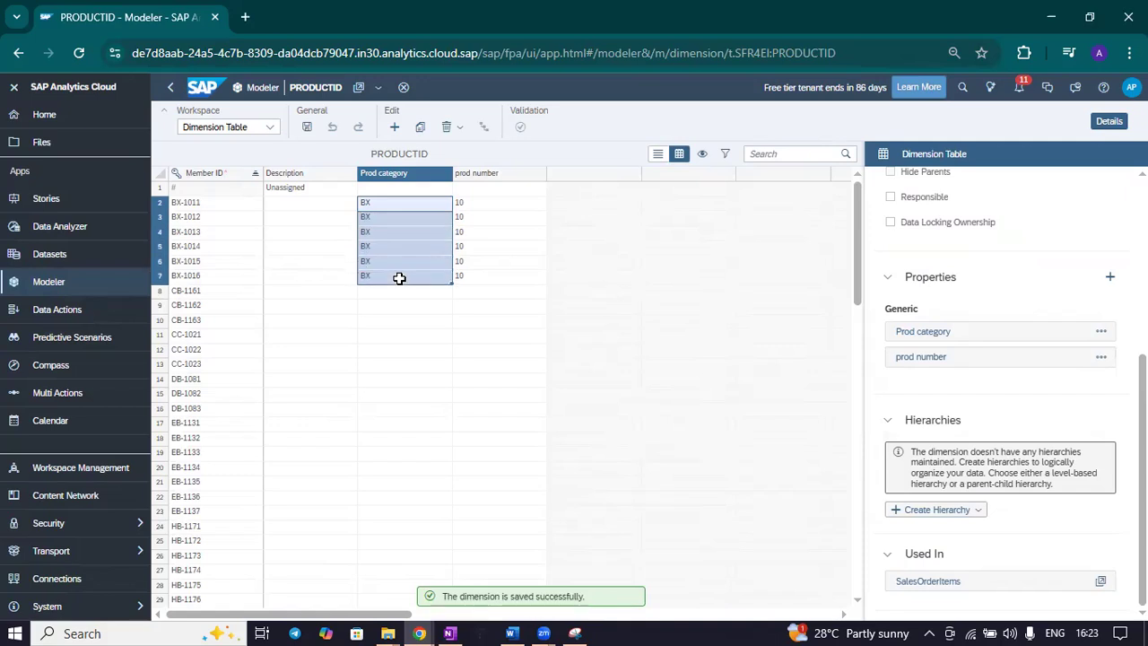
key("Delete")
left_click_drag(469, 198, 473, 272)
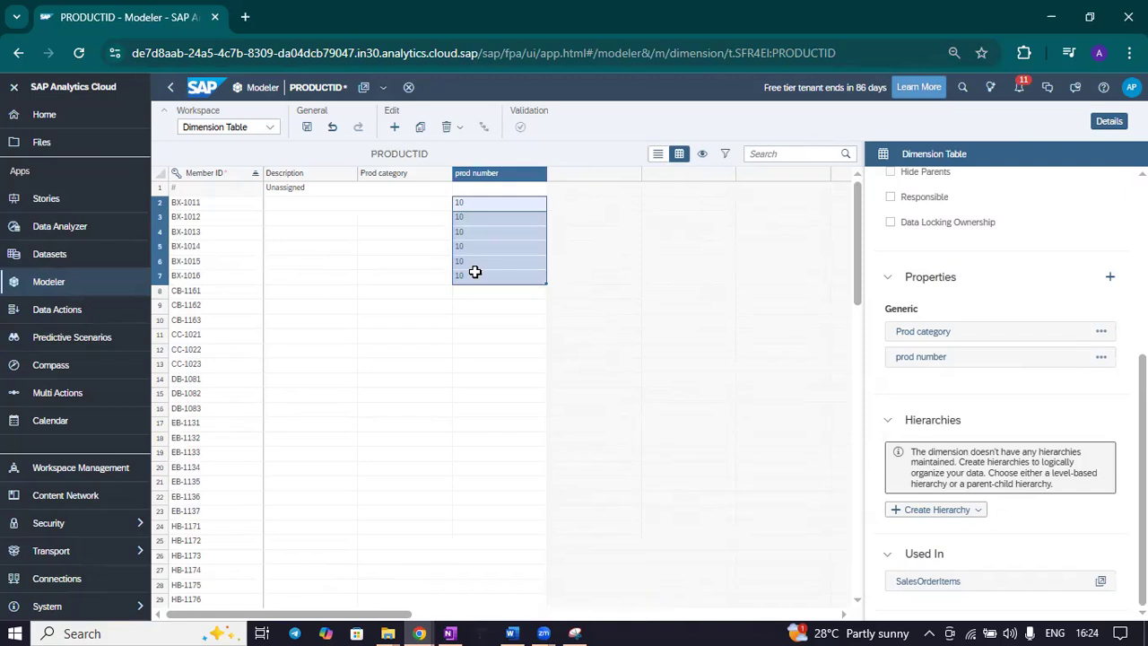
key("Delete")
left_click(650, 279)
key("ctrl+s")
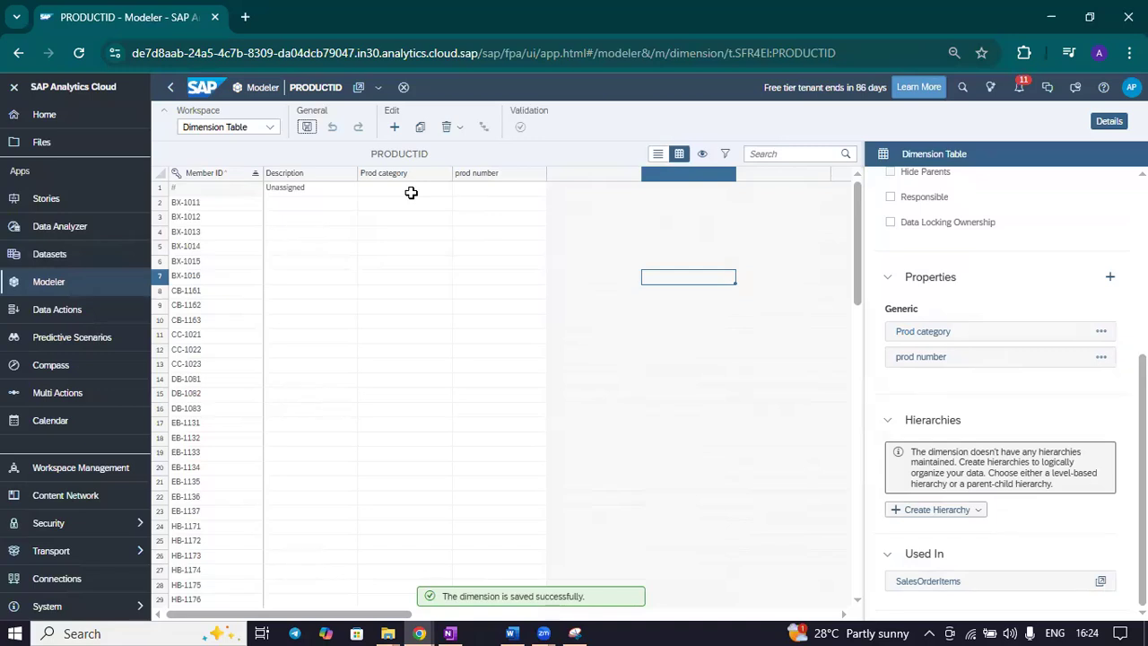
Step: Open the prod number property for editing and select its ID text
left_click(1101, 357)
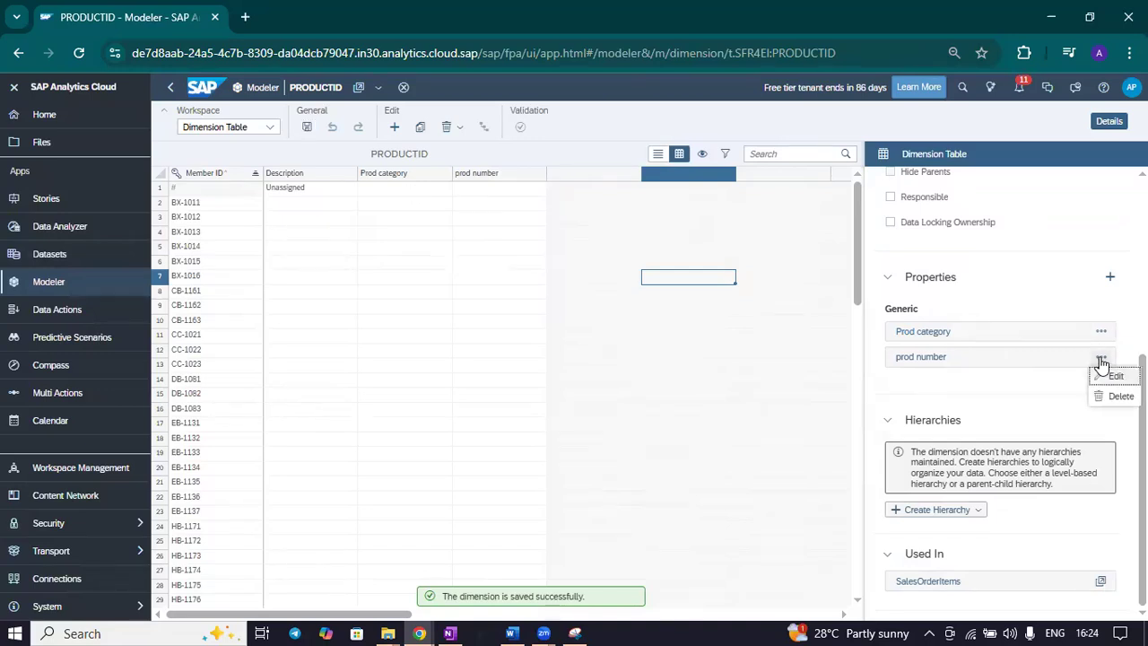
left_click(1110, 376)
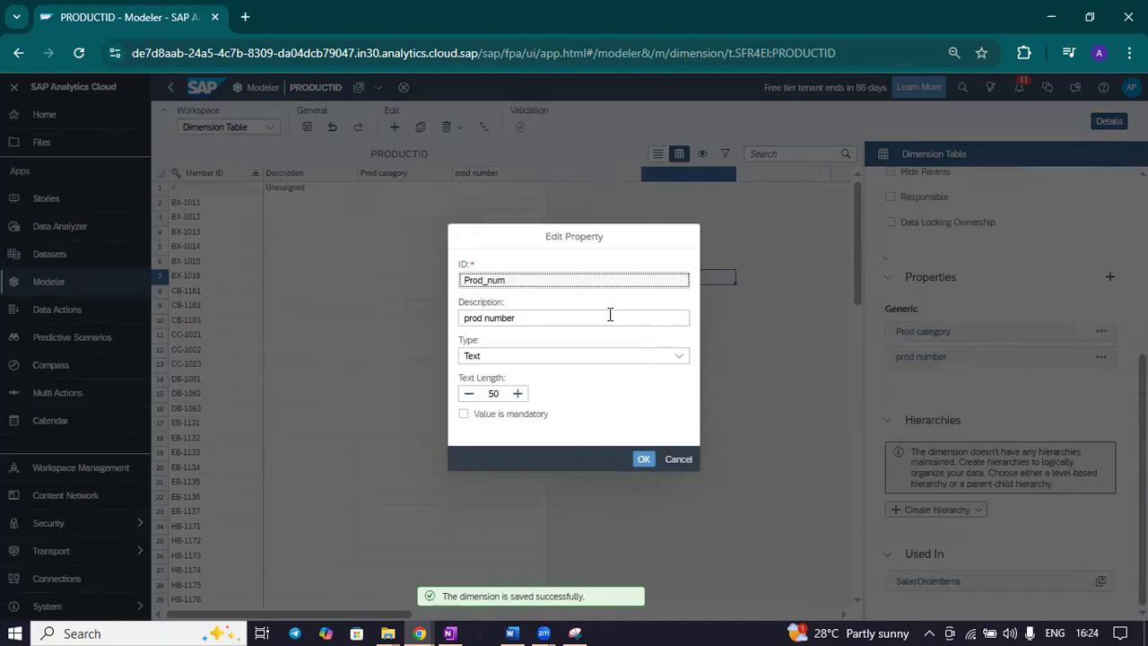
left_click_drag(518, 279, 353, 280)
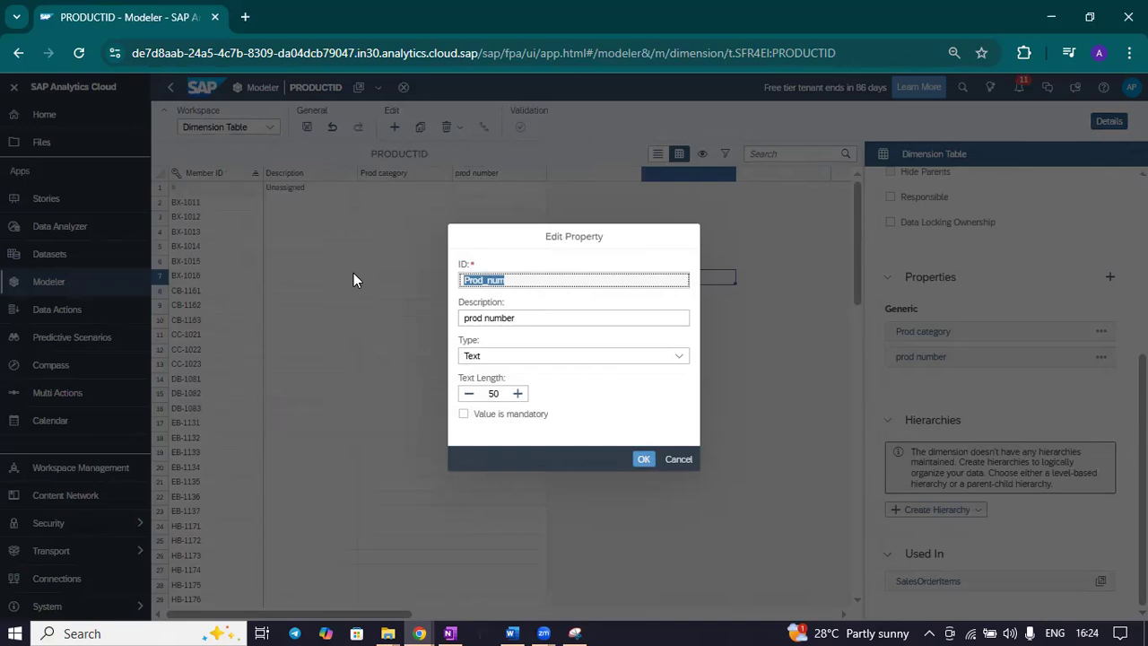
left_click(588, 280)
left_click_drag(508, 281, 482, 287)
left_click(535, 318)
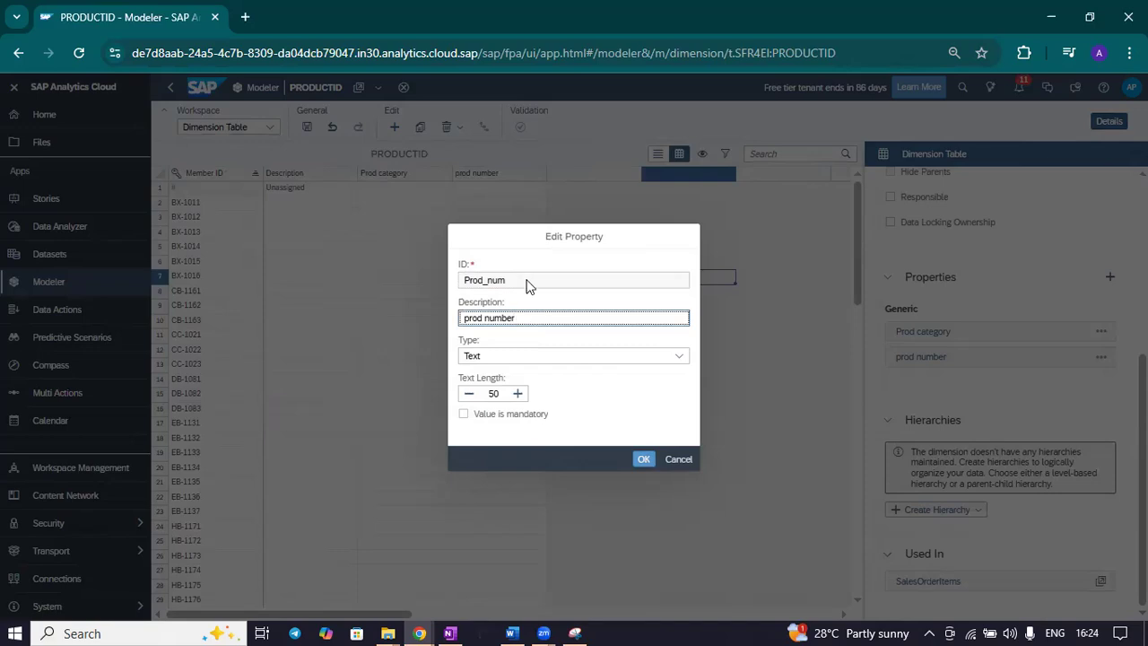
left_click_drag(528, 281, 432, 294)
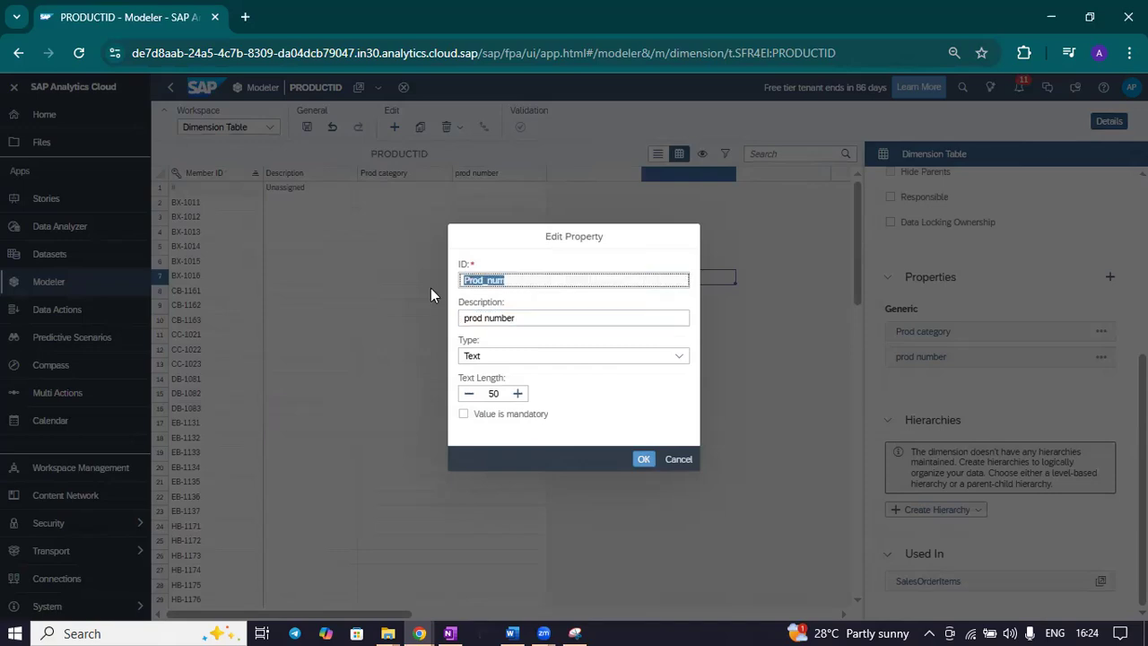
Step: Close the property editor without changes and delete the "prod number" property from the PRODUCTID dimension
left_click(682, 460)
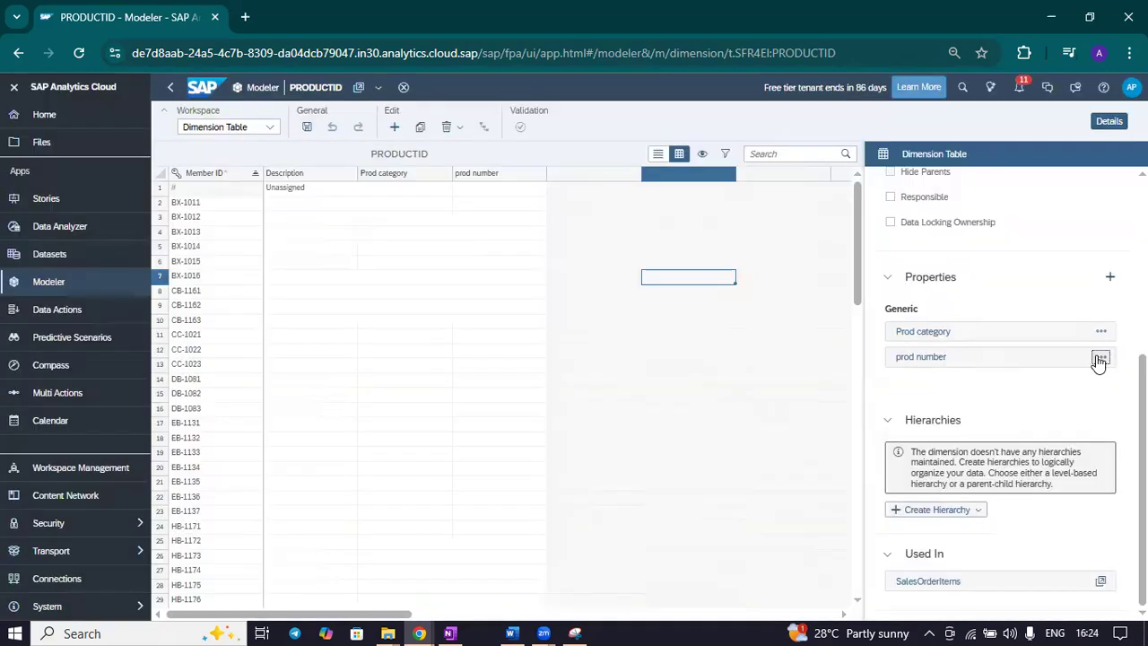
left_click(1099, 359)
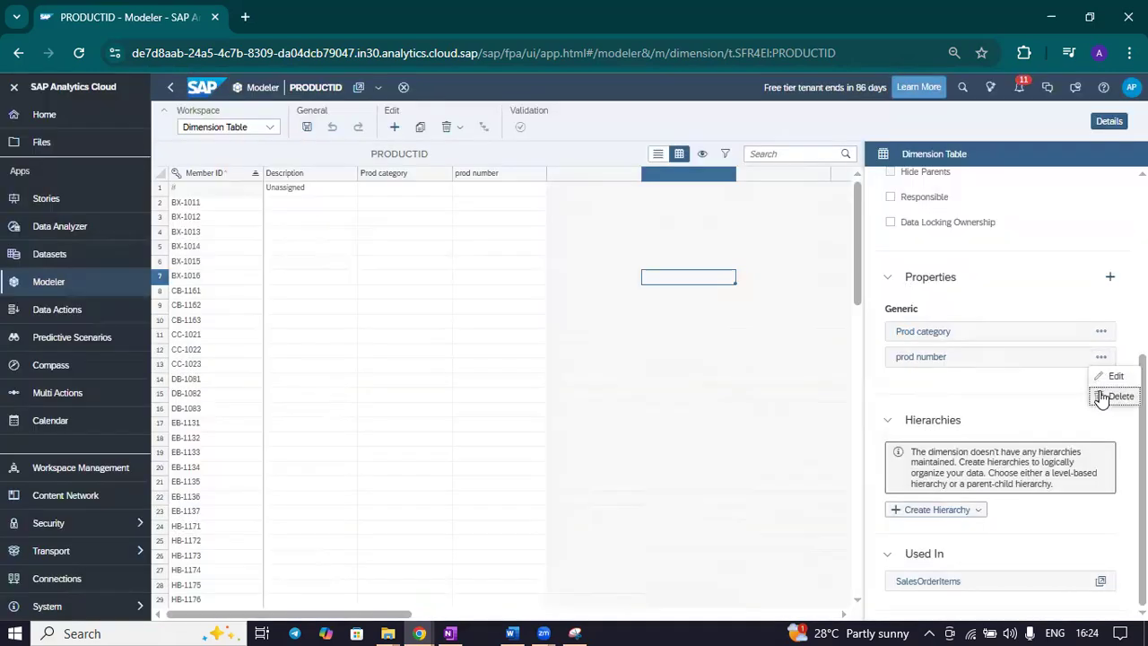
left_click(1104, 396)
left_click(753, 385)
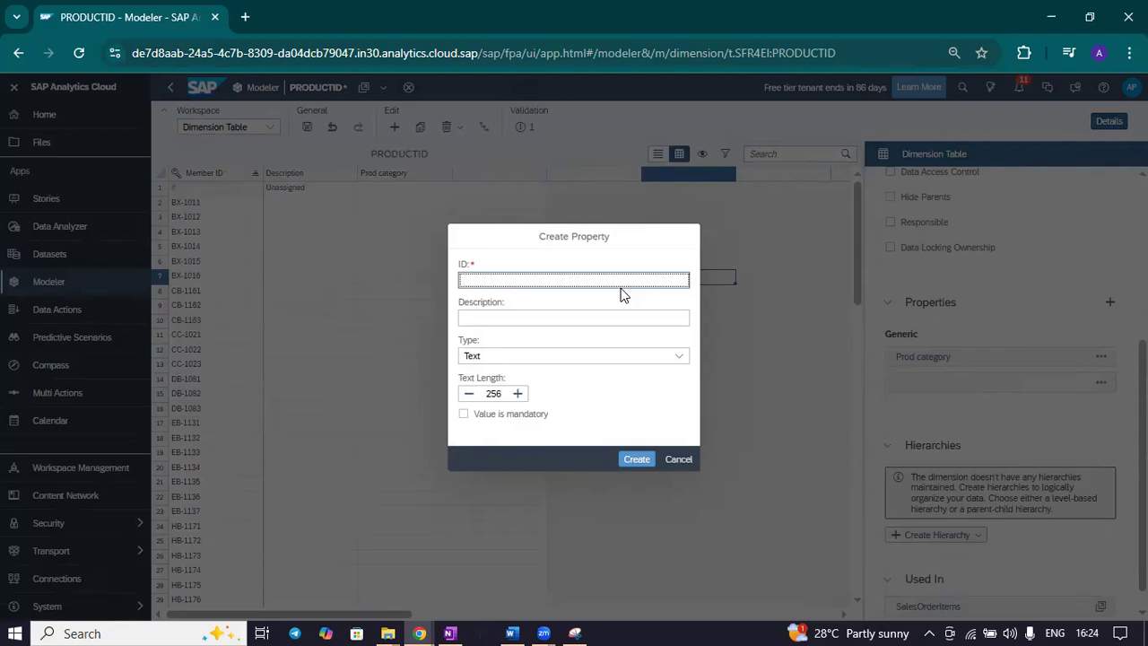
Step: Create a text property with ID Prodcut_weight_unit, description "Prod weigth unit" and text length 50
type("dcut")
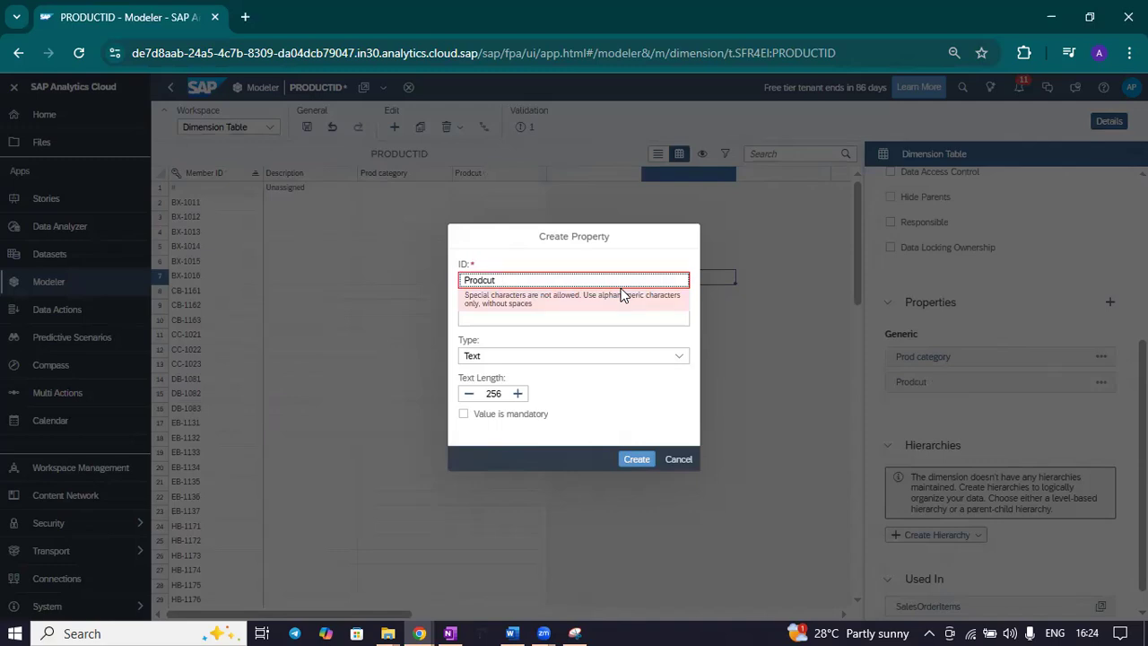
key("BackSpace")
type("_weight")
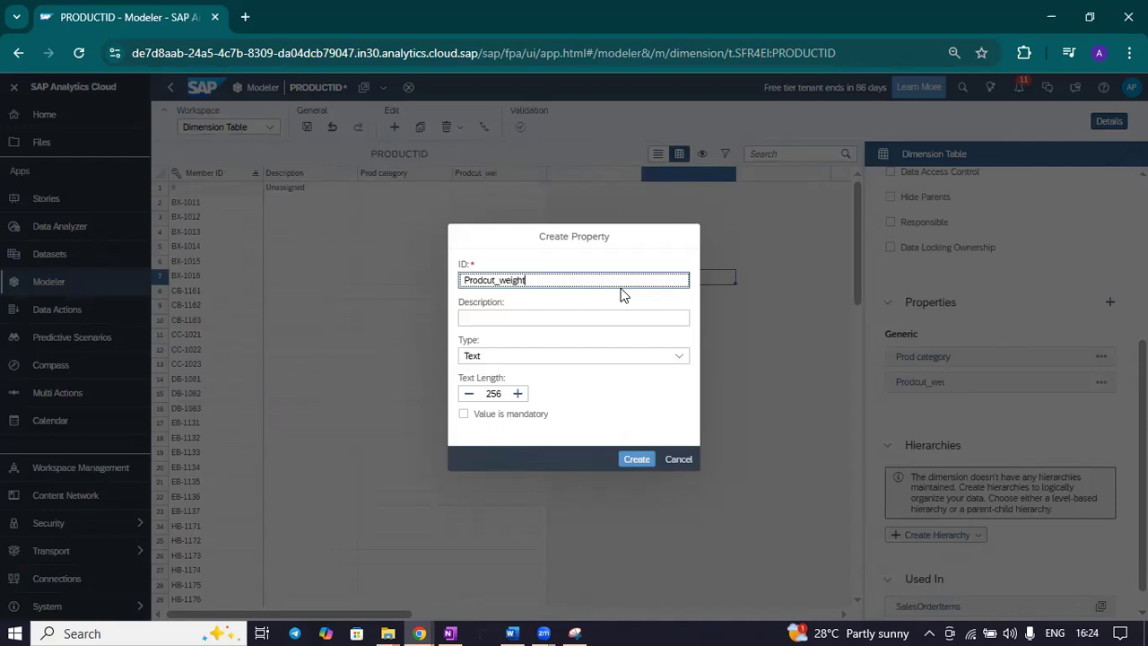
type("_unit")
left_click(577, 319)
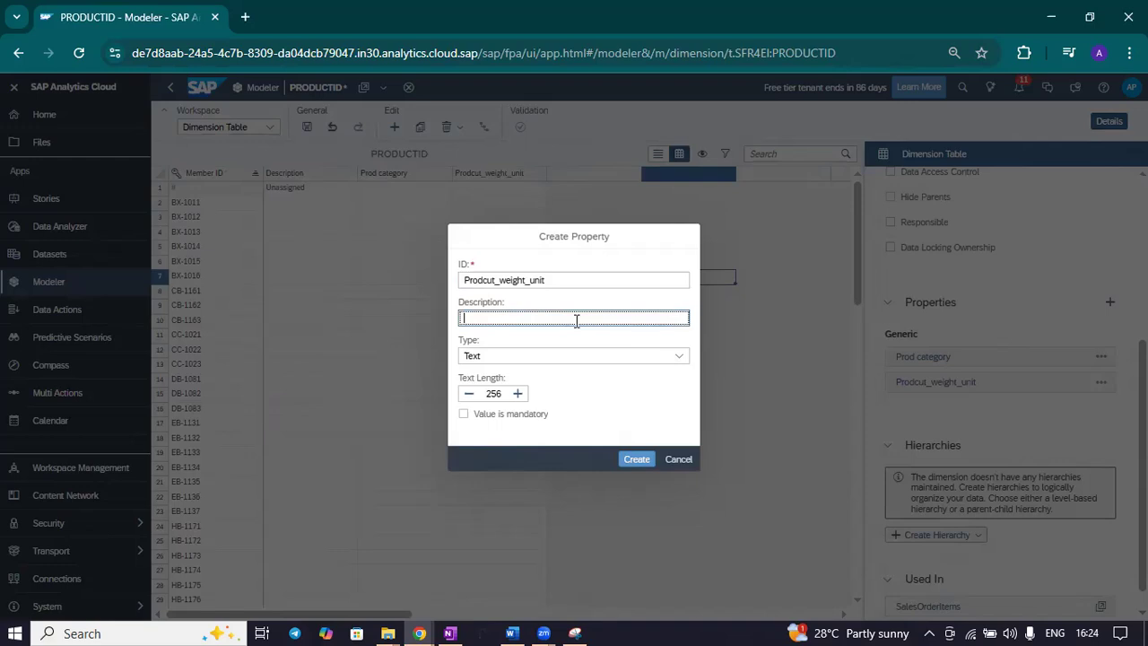
type("Prod weigth unit")
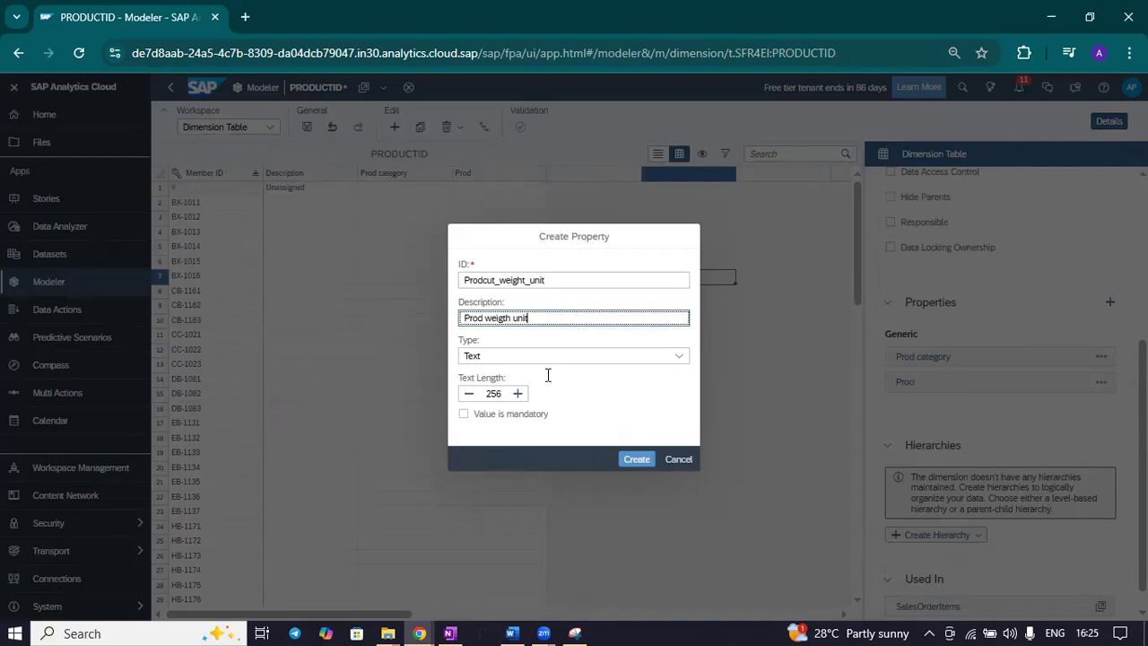
double_click(501, 394)
type("50")
left_click(637, 459)
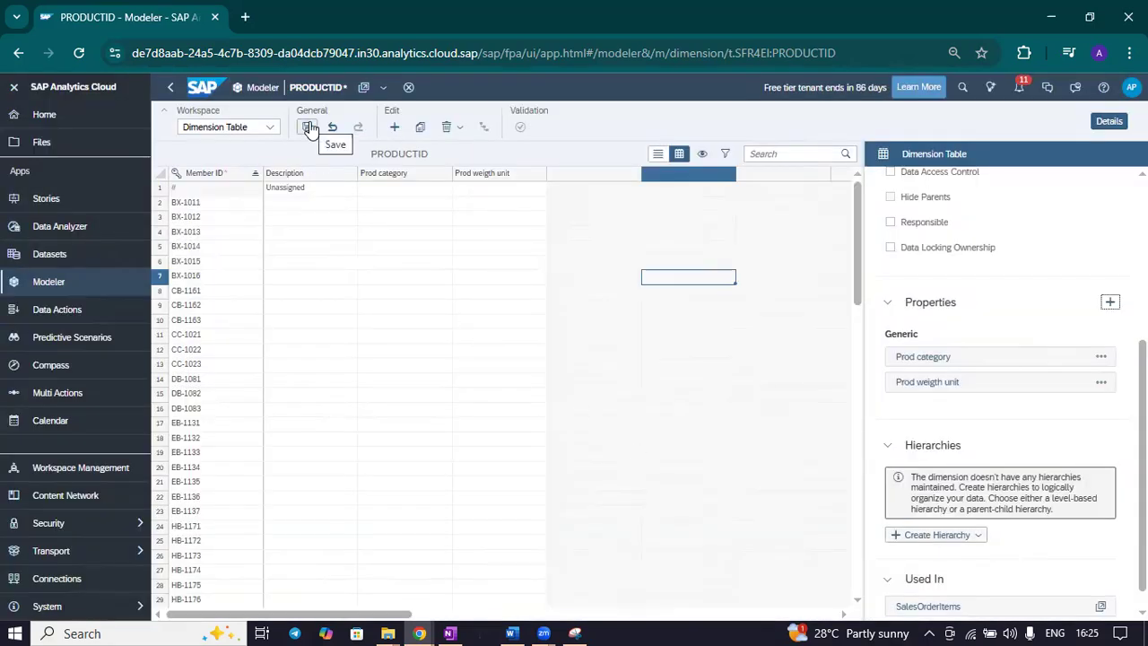
Step: Save the PRODUCTID dimension and switch its workspace to Data Management
left_click(270, 128)
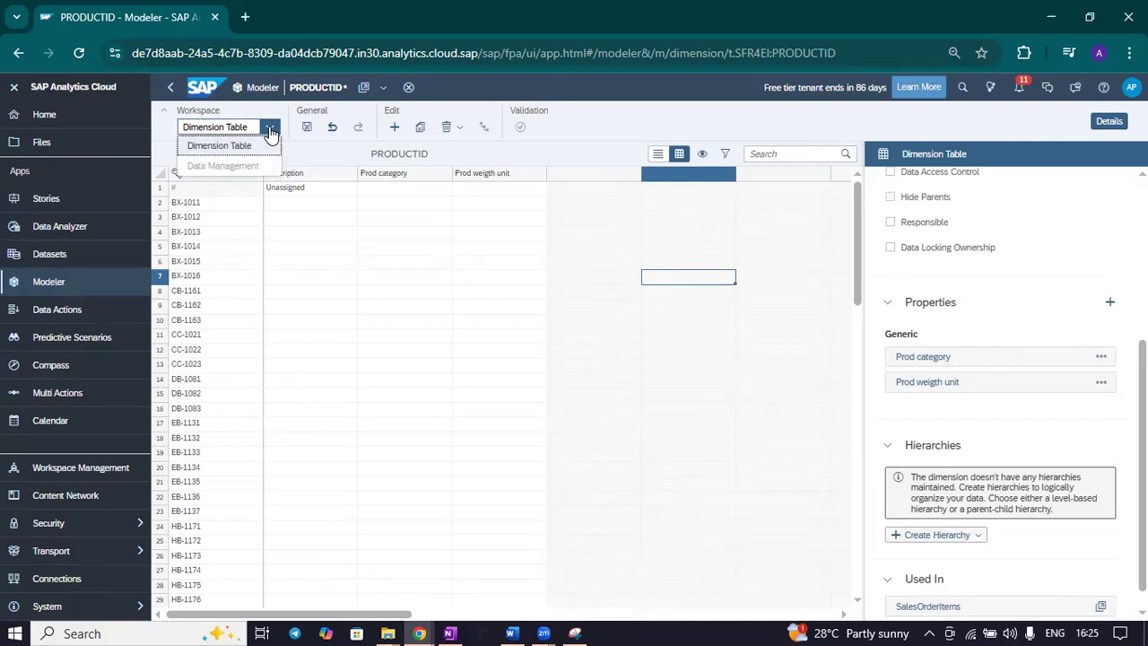
left_click(306, 126)
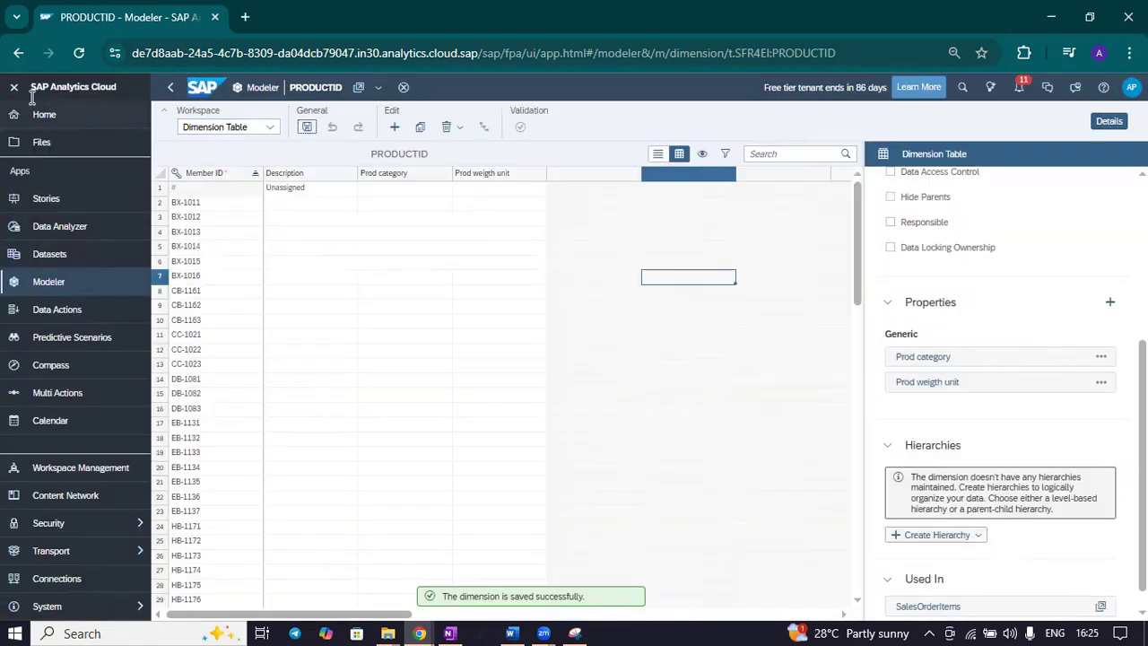
left_click(14, 87)
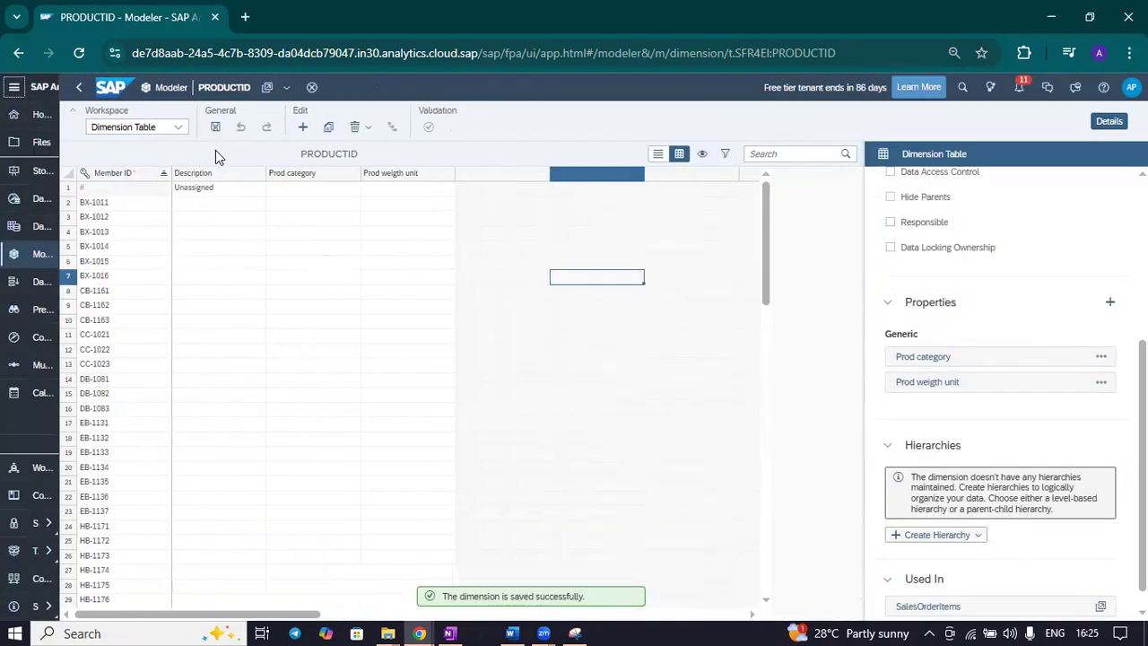
left_click(147, 130)
left_click(133, 165)
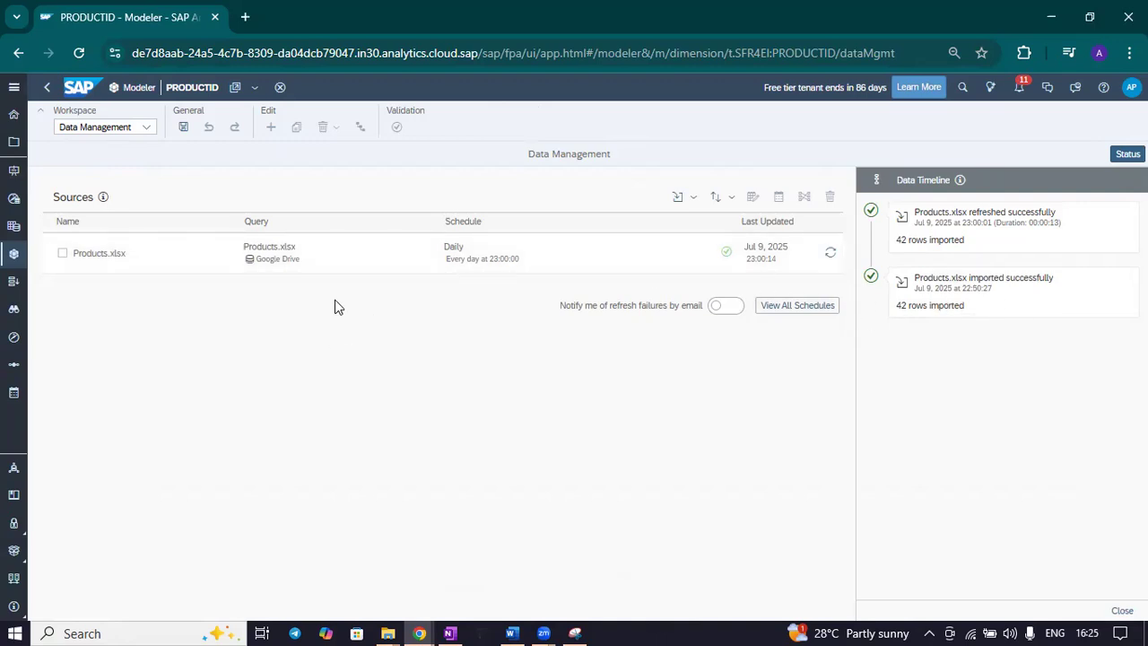
Step: Review the mapping summary of the Products.xlsx source
left_click(646, 256)
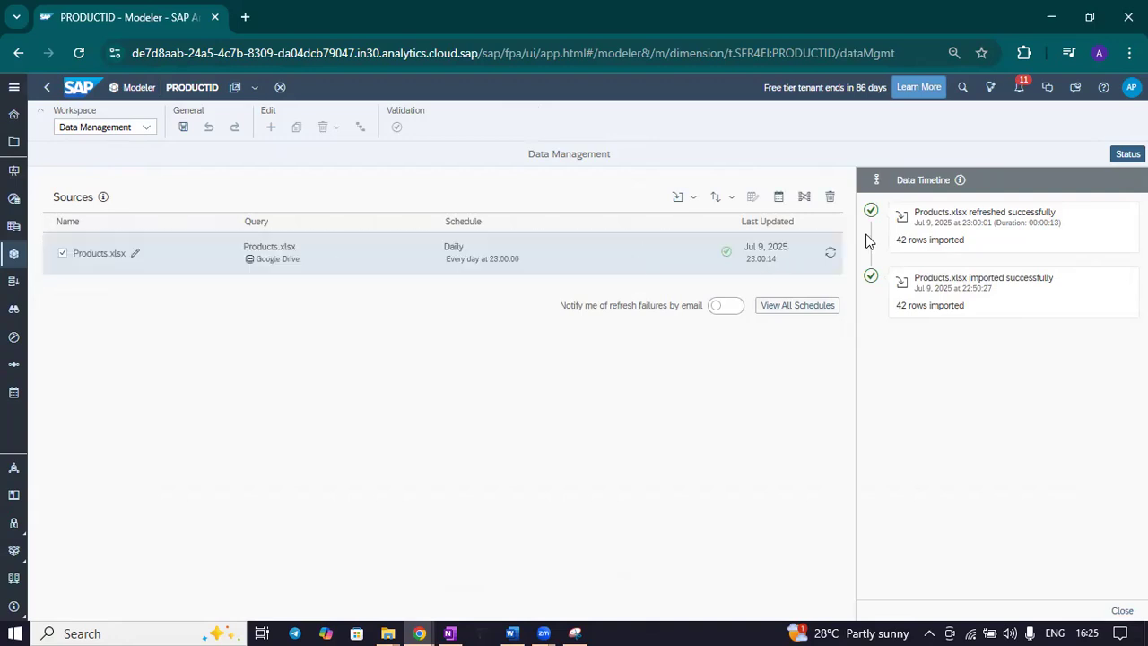
left_click(805, 199)
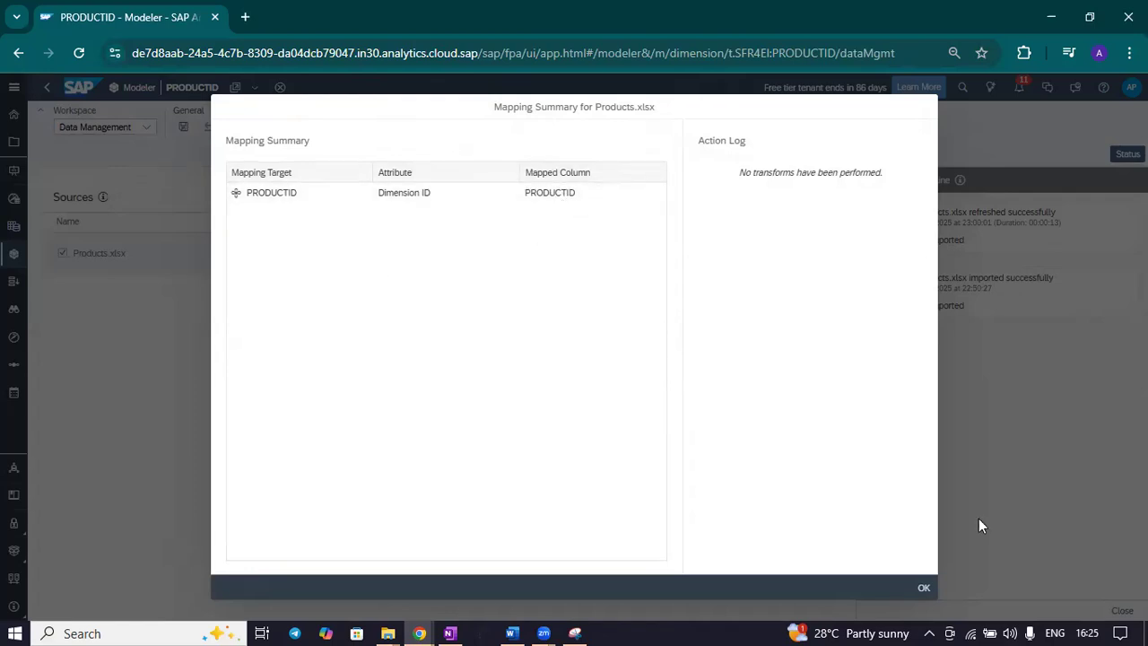
left_click(924, 588)
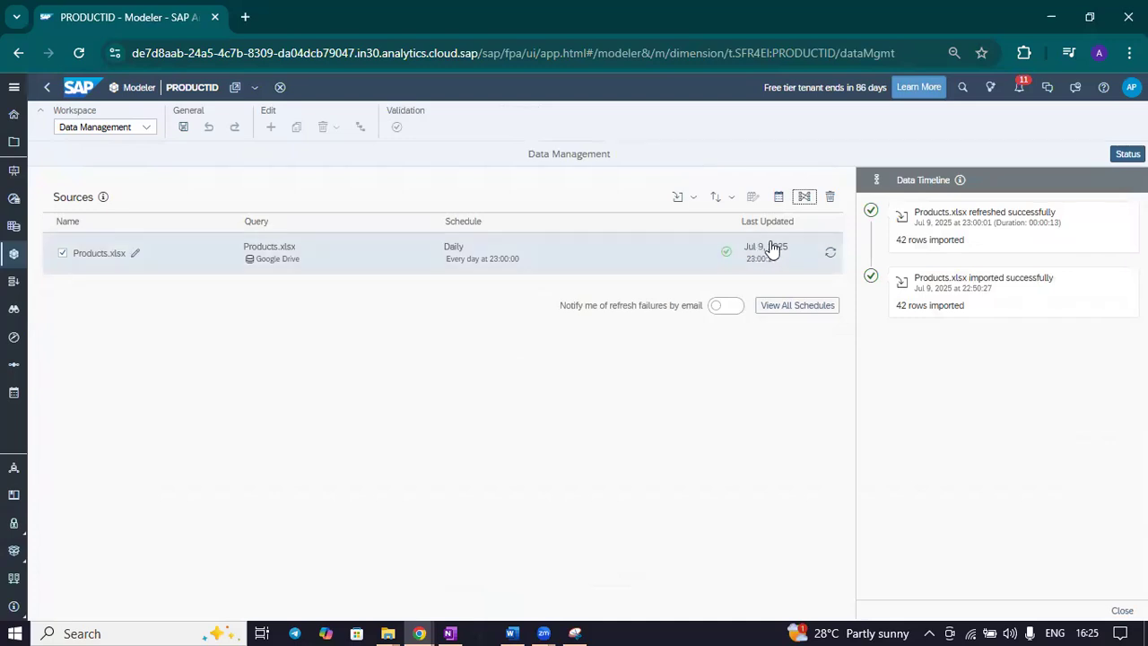
left_click(804, 197)
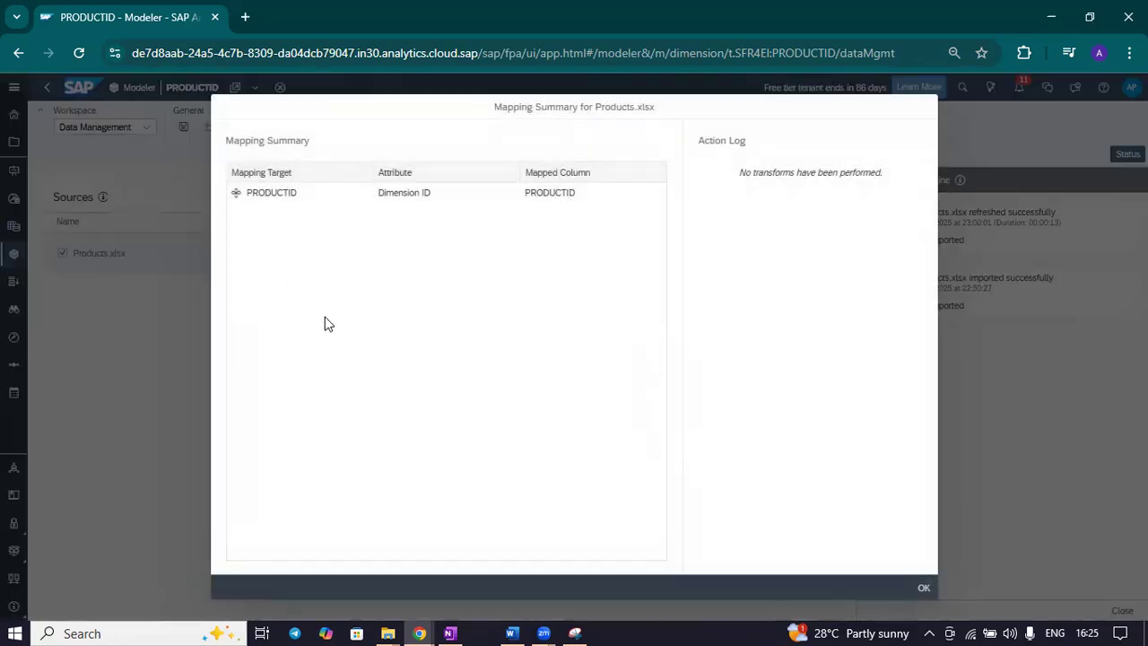
left_click(924, 590)
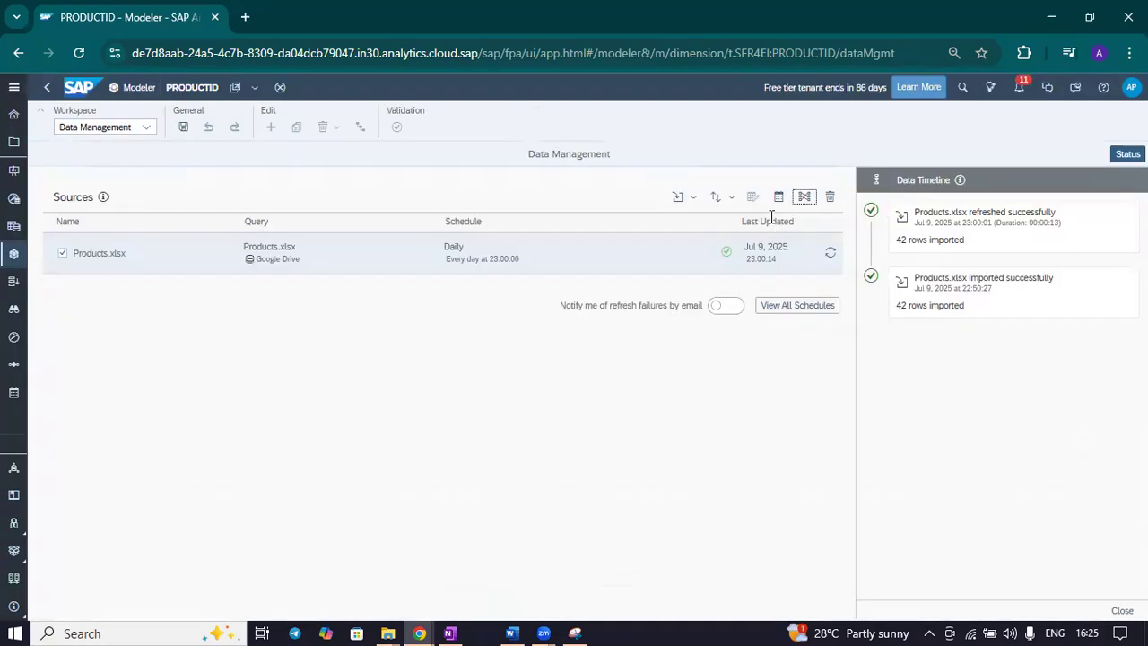
Step: View the schedule settings of the Products.xlsx source, leaving its name as it is
left_click(778, 199)
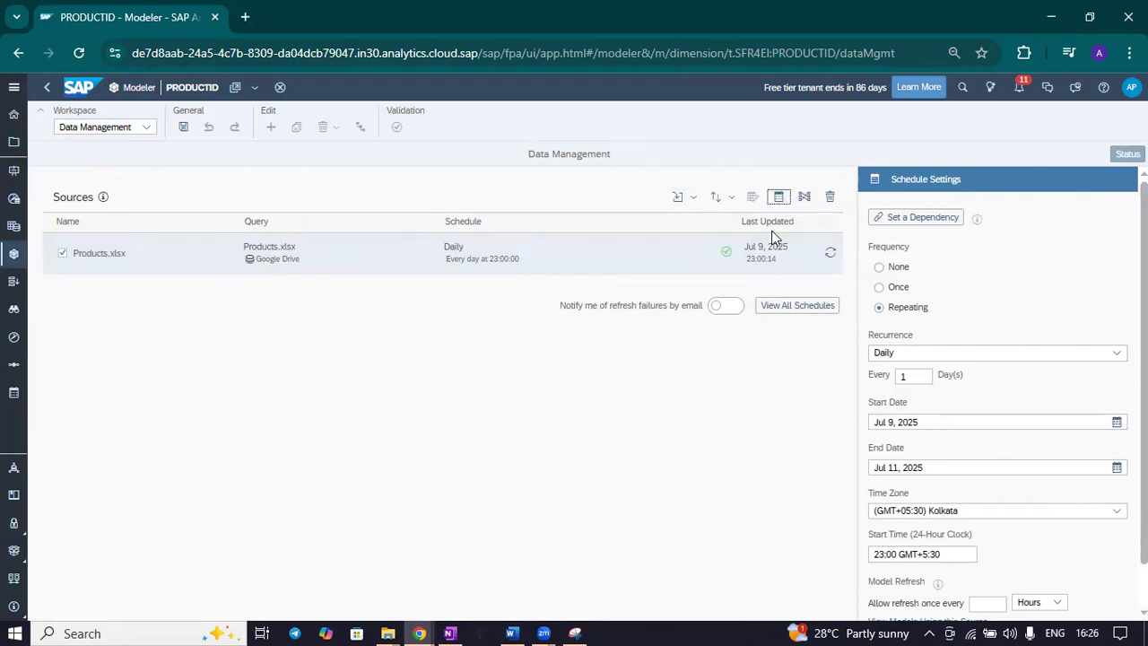
double_click(135, 253)
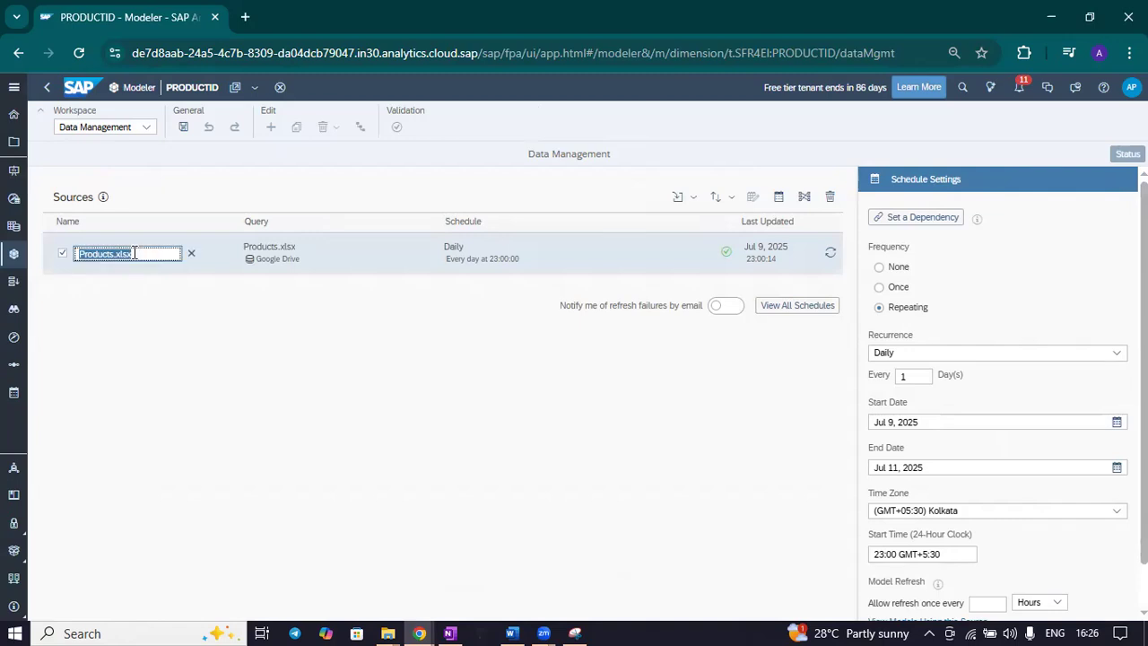
left_click(187, 319)
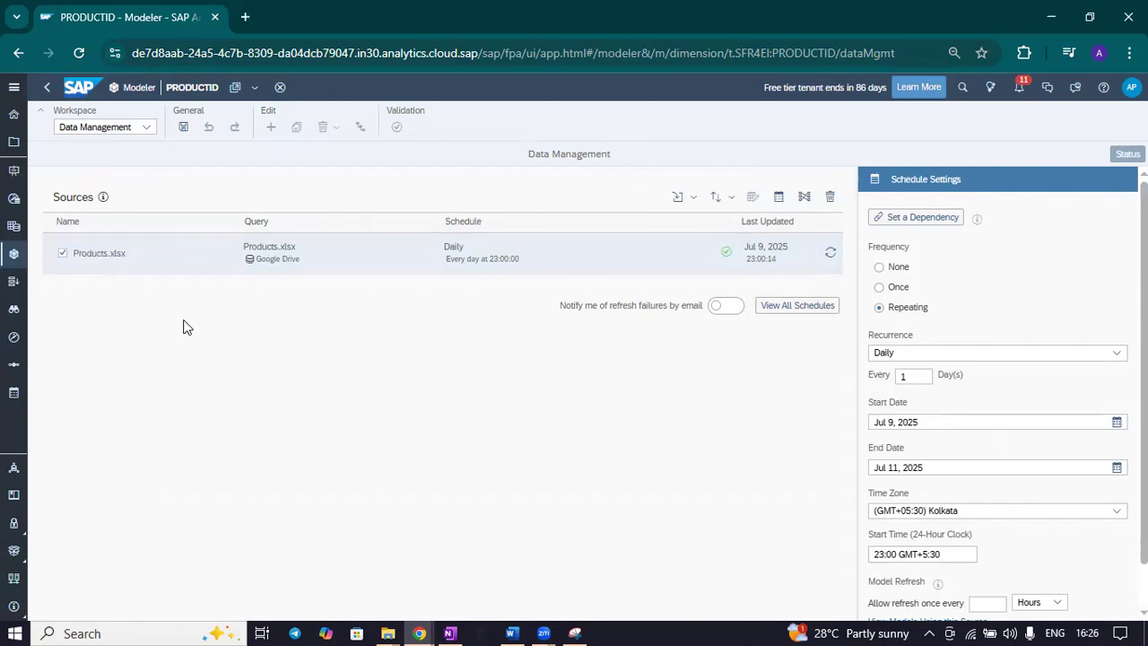
Step: Start a data import from the cloud source Google Drive using the existing Google account
left_click(676, 198)
left_click(686, 262)
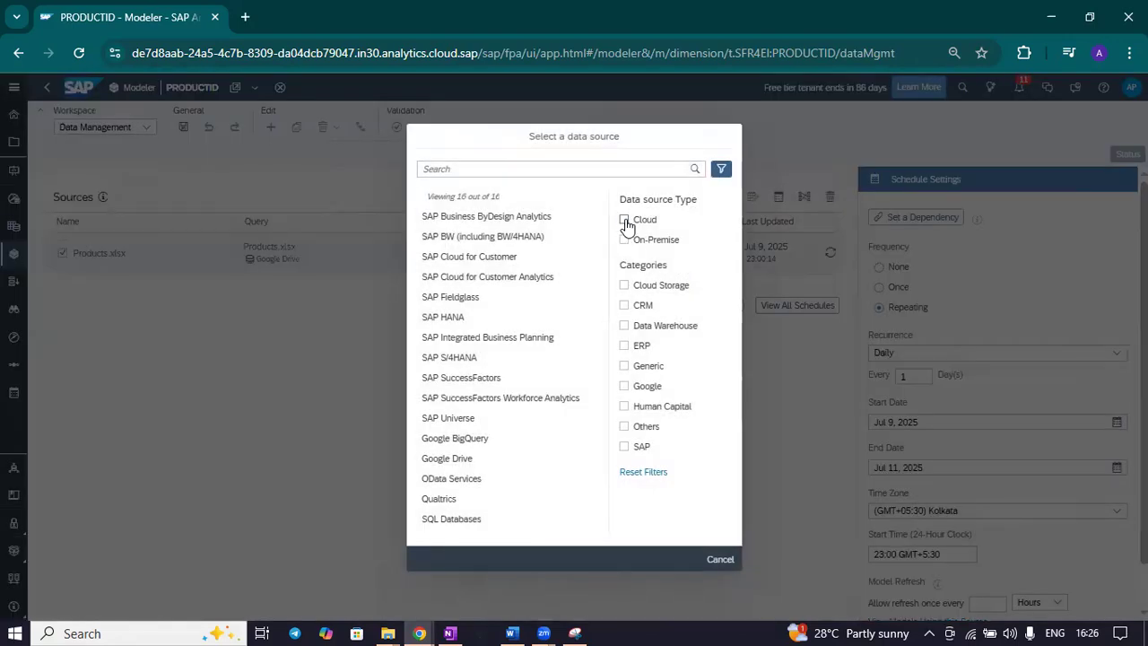
left_click(625, 220)
left_click(432, 398)
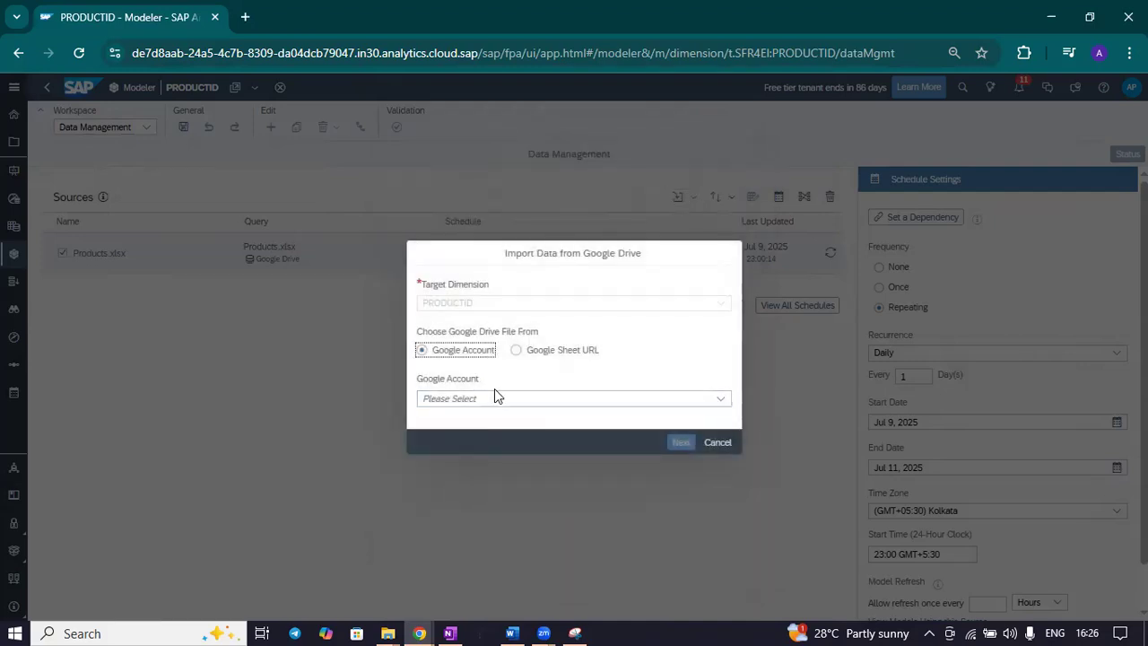
left_click(503, 398)
left_click(721, 399)
left_click(509, 458)
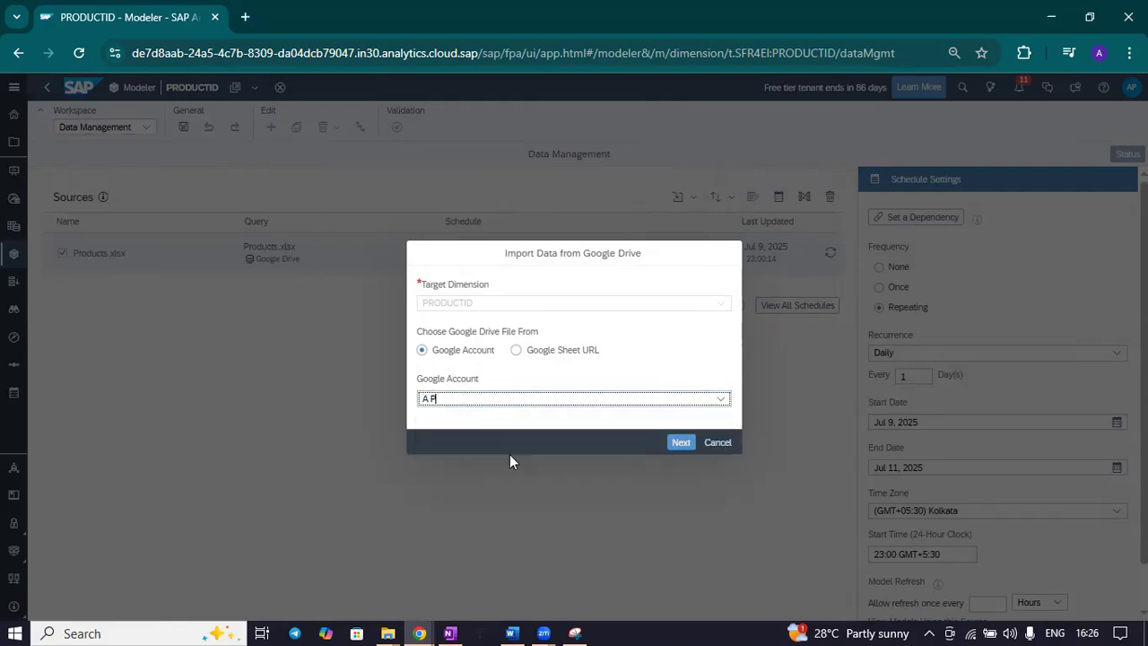
left_click(678, 442)
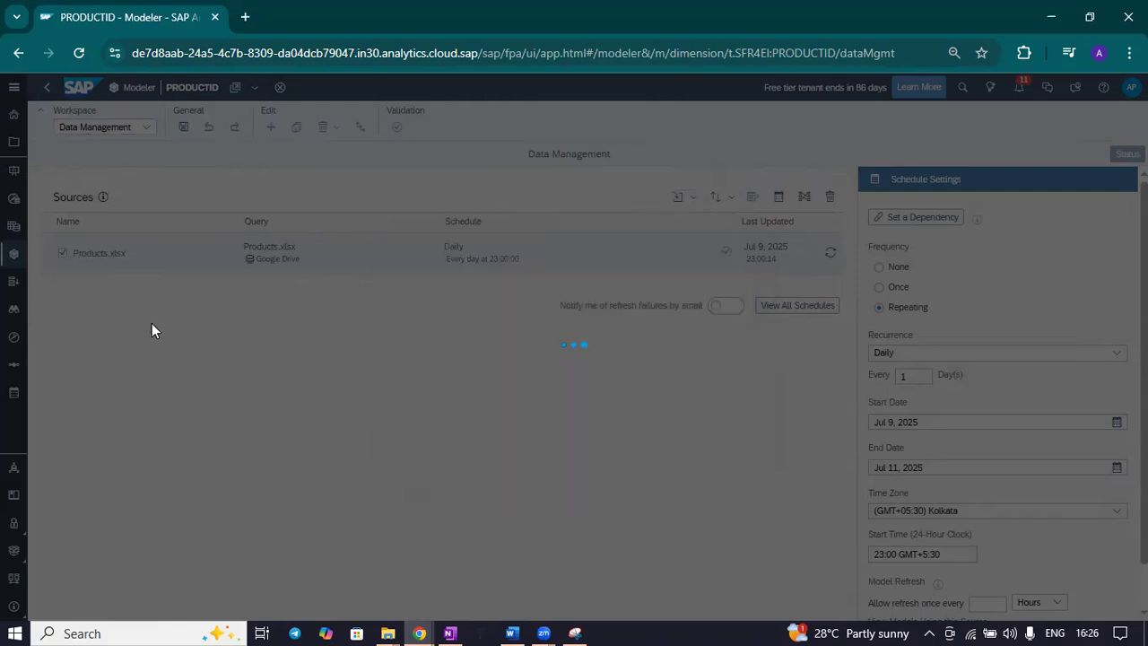
Step: Choose Products.xlsx from the SAC folder and load it with the first row as column headers
left_click(429, 359)
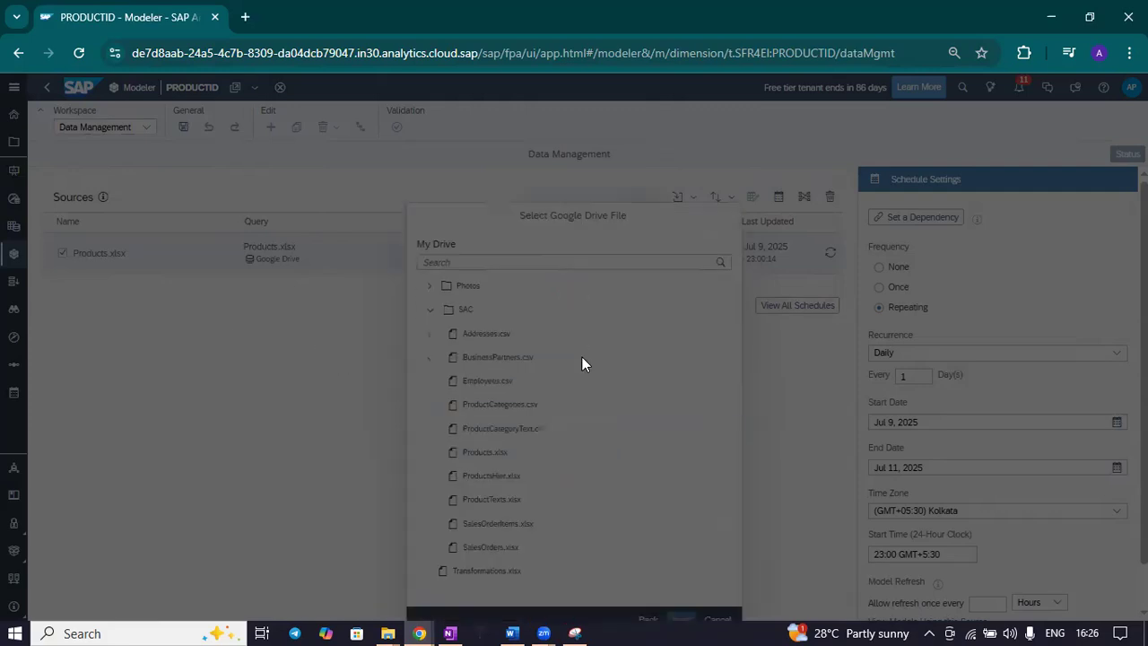
left_click(568, 388)
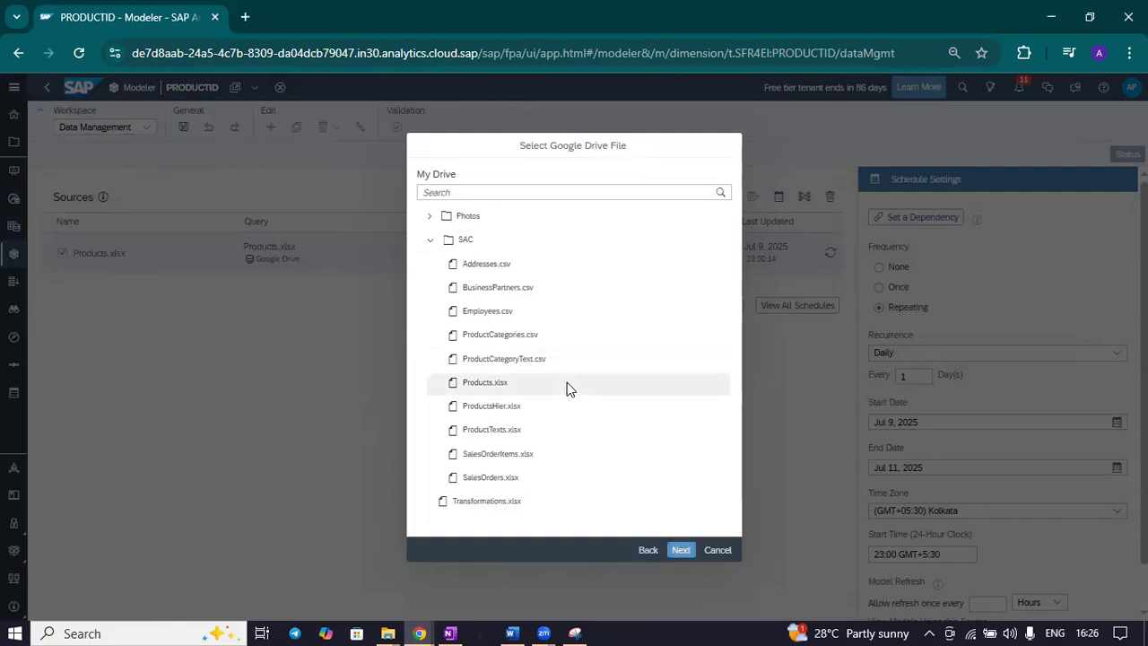
left_click(680, 549)
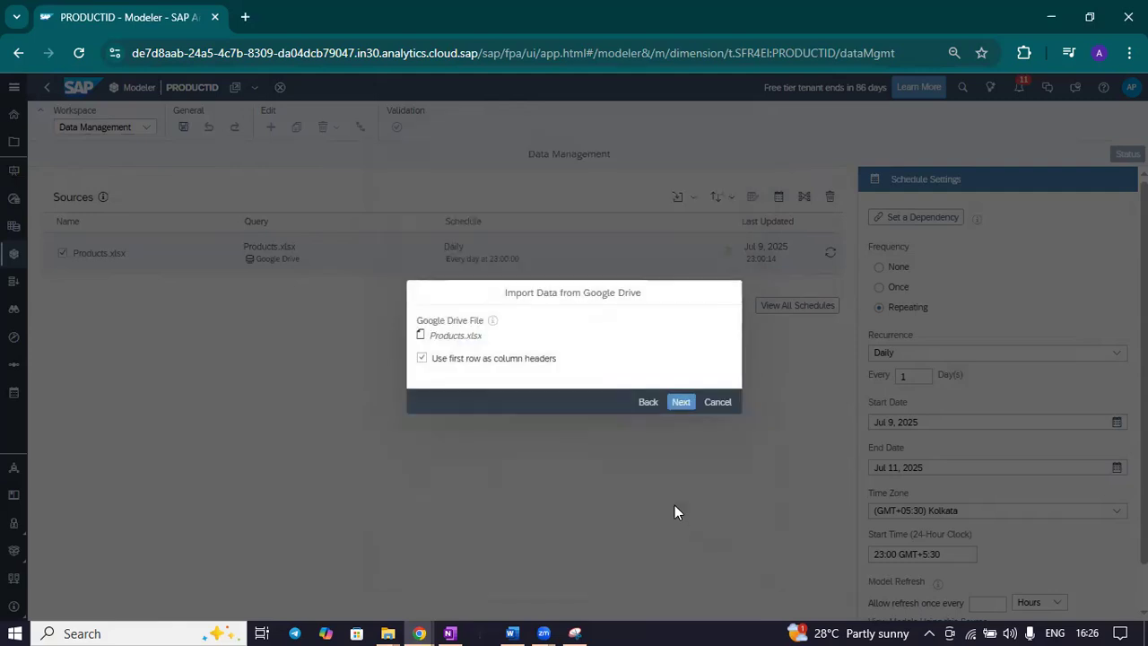
left_click(682, 401)
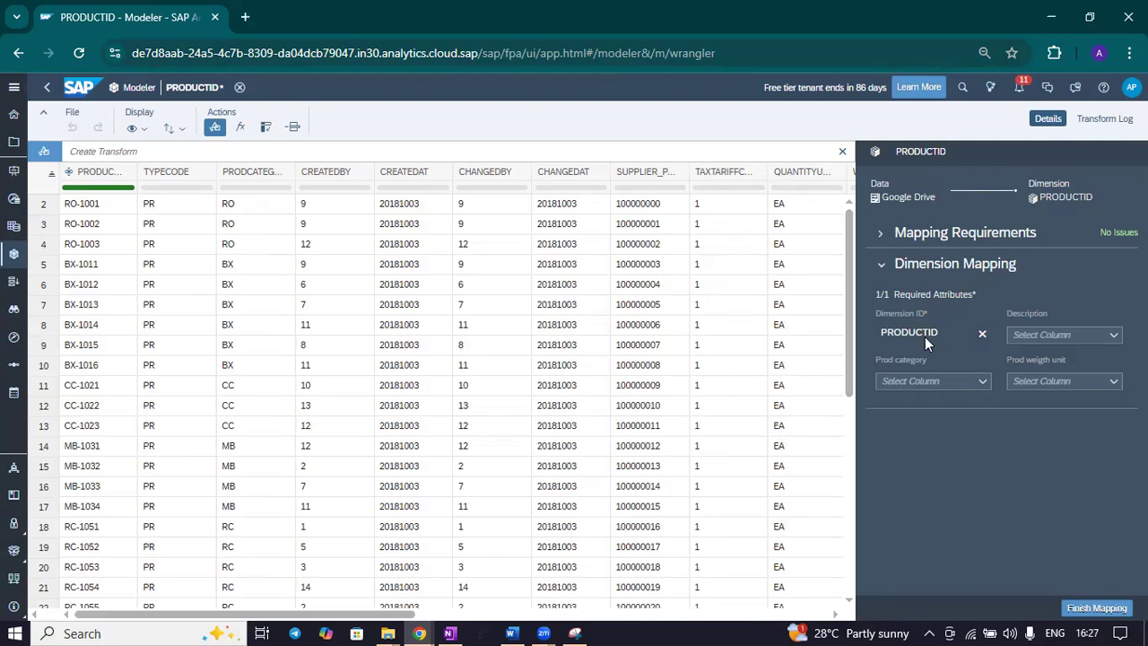
Step: Clear the Dimension ID mapping, look at the available transforms, and map Dimension ID to the PRODUCTID column again
left_click(982, 334)
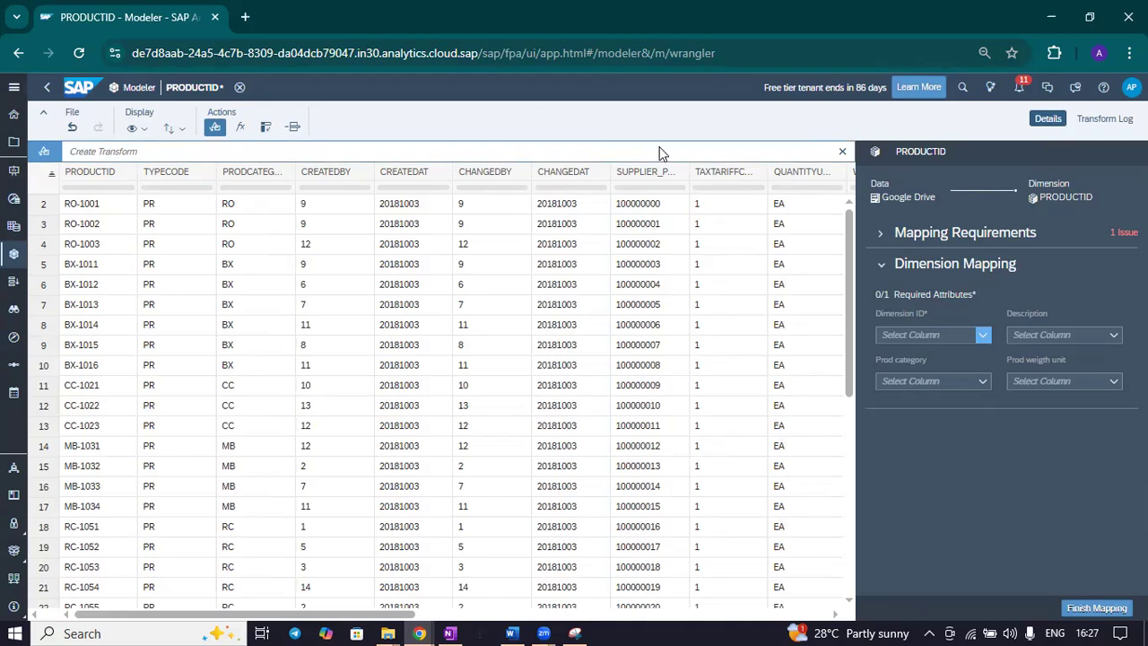
left_click(211, 152)
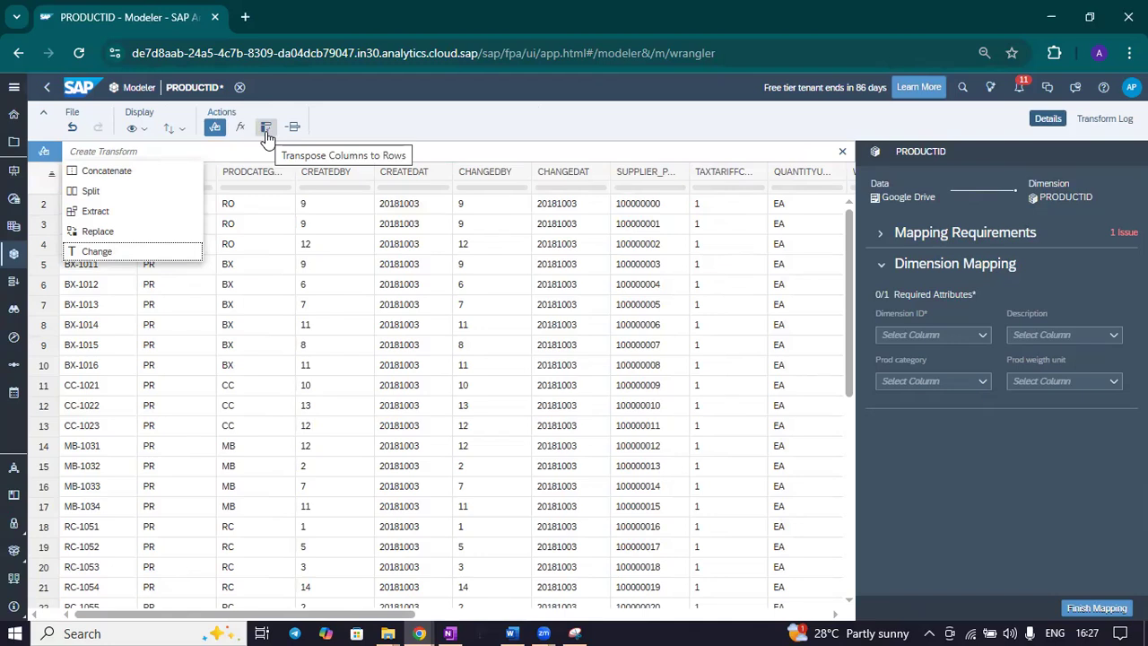
left_click(369, 123)
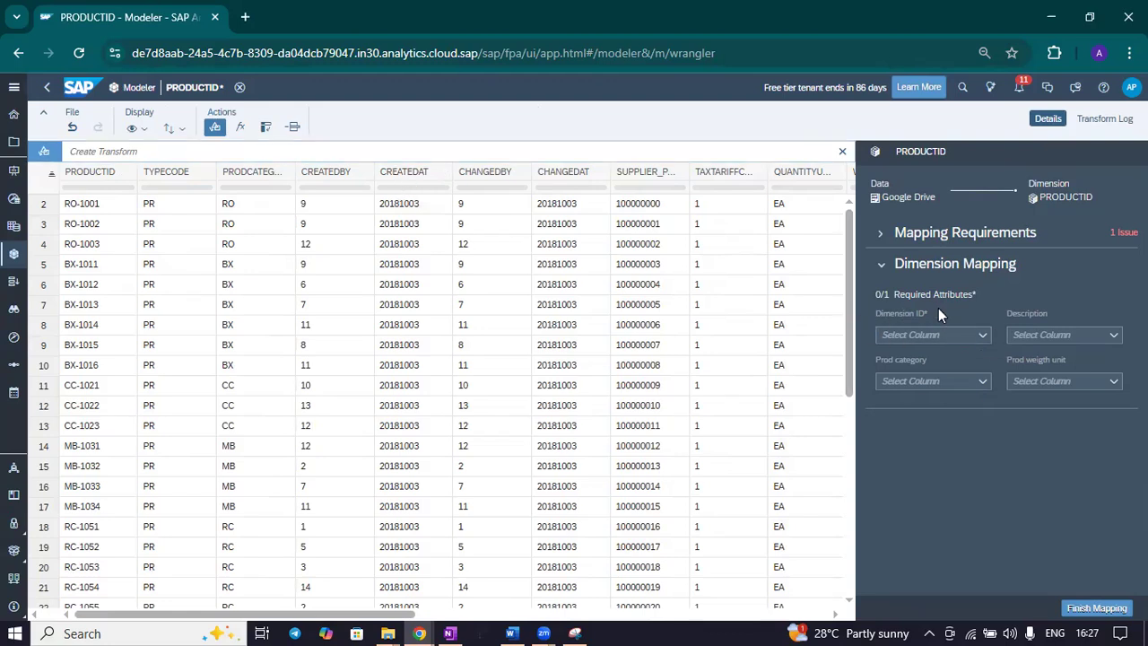
left_click(983, 334)
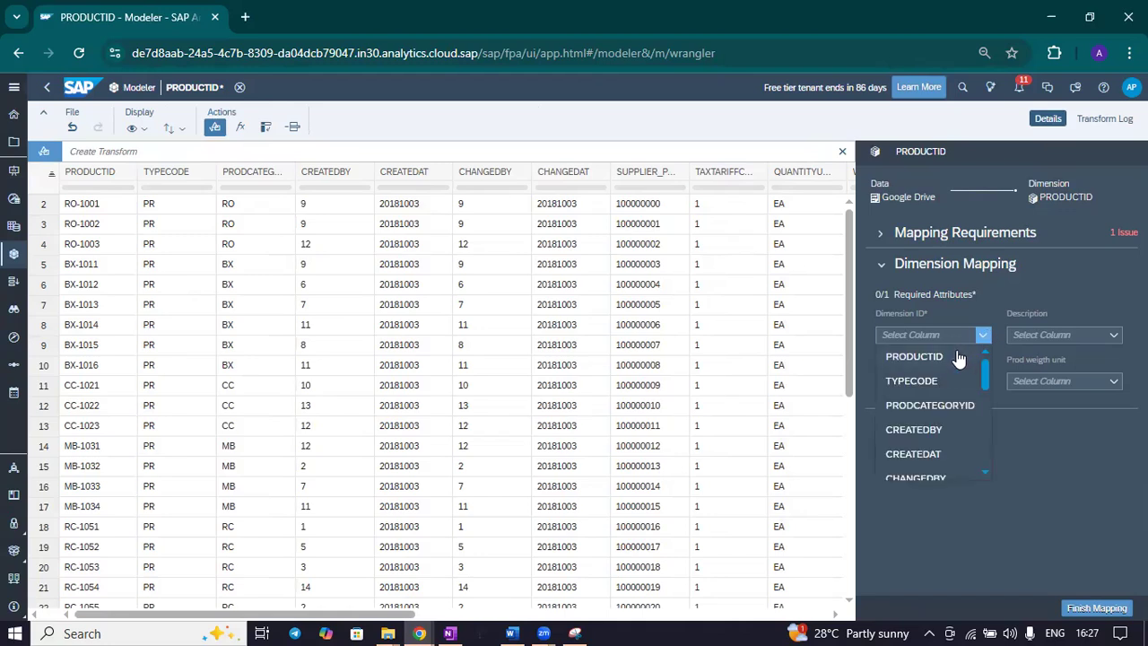
left_click(955, 355)
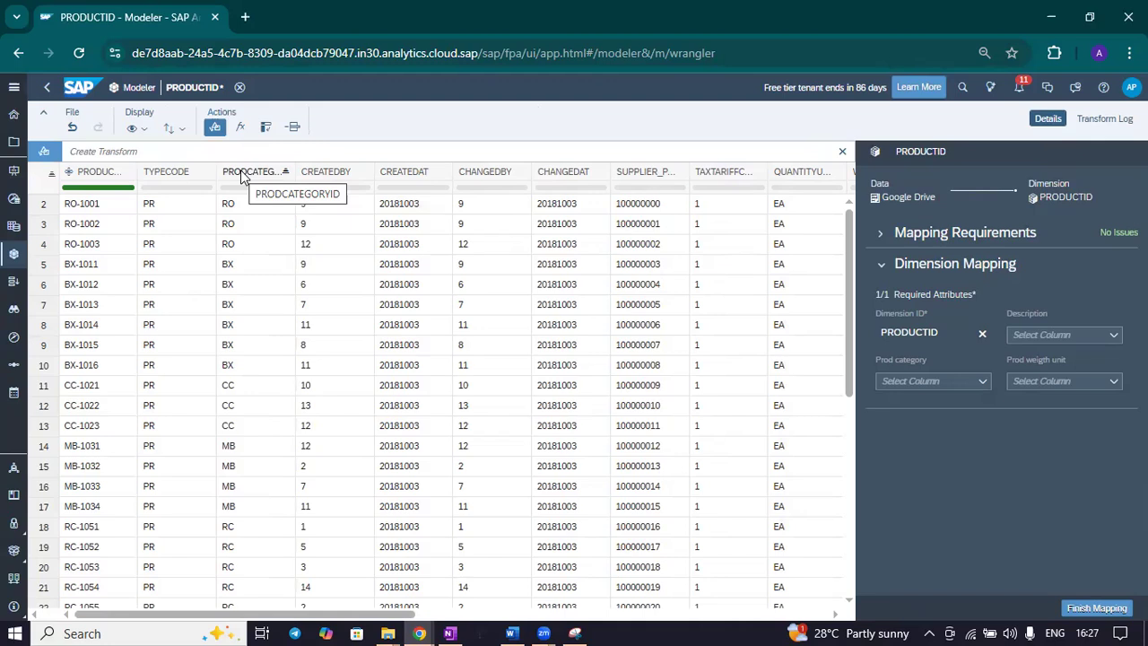
Step: Map Prod category to the PRODCATEGORYID column and Prod weigth unit to the WEIGHTUNIT column
left_click(984, 382)
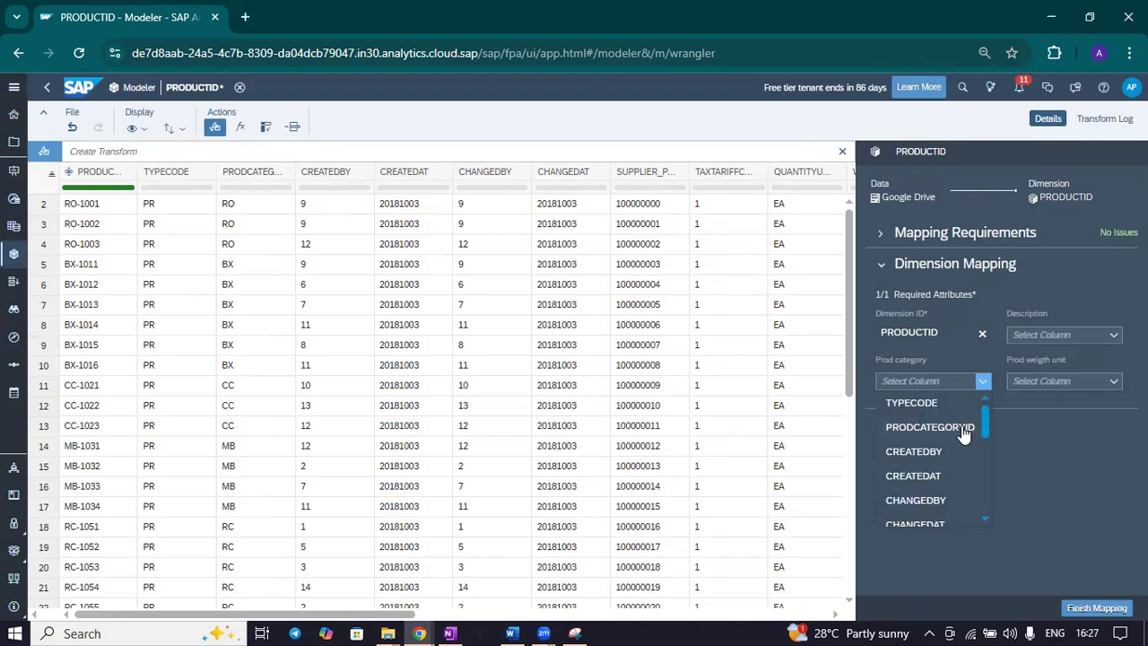
left_click(938, 386)
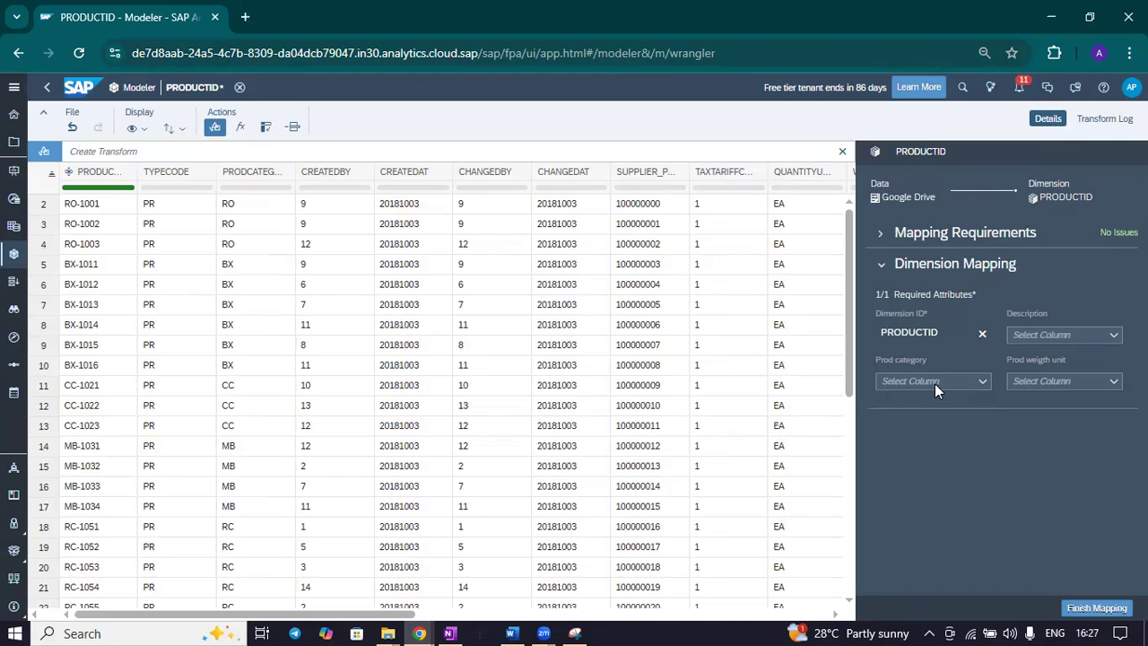
left_click(1115, 385)
scroll(1062, 457, "down", 5)
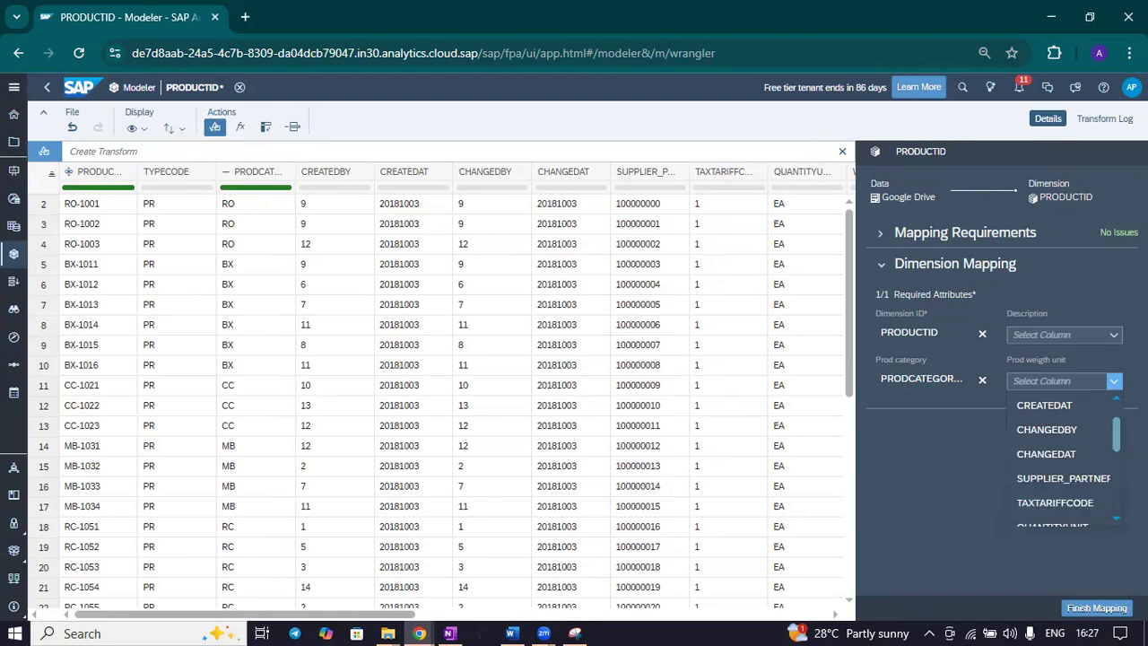
scroll(1063, 457, "down", 2)
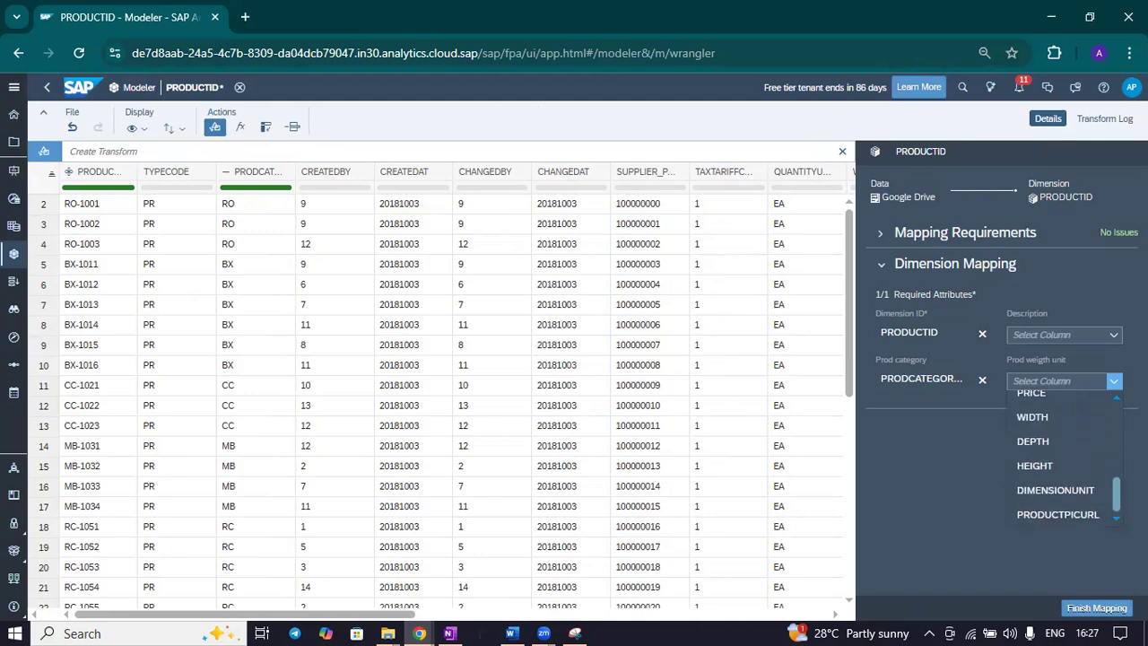
scroll(1062, 458, "up", 5)
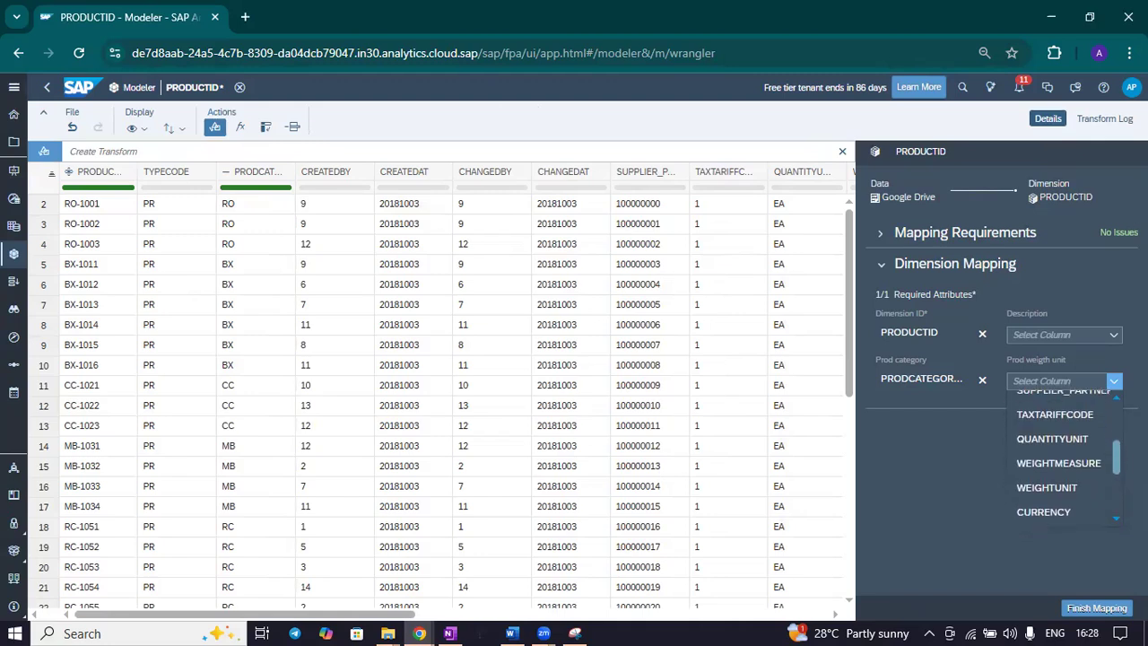
scroll(1062, 457, "up", 2)
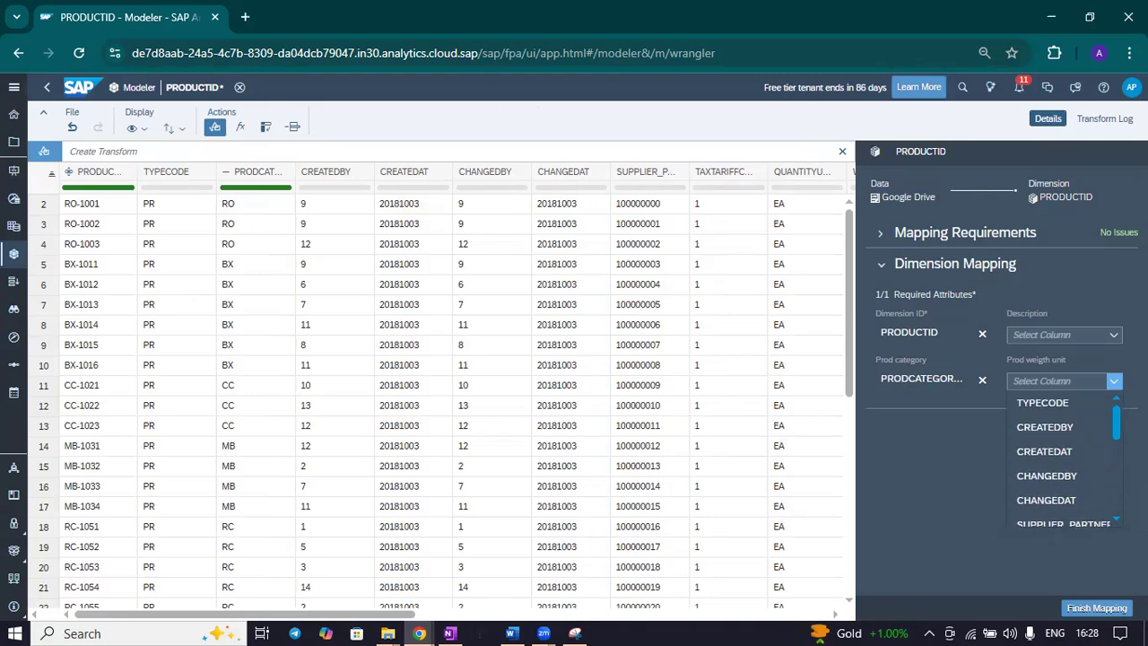
scroll(1062, 457, "down", 2)
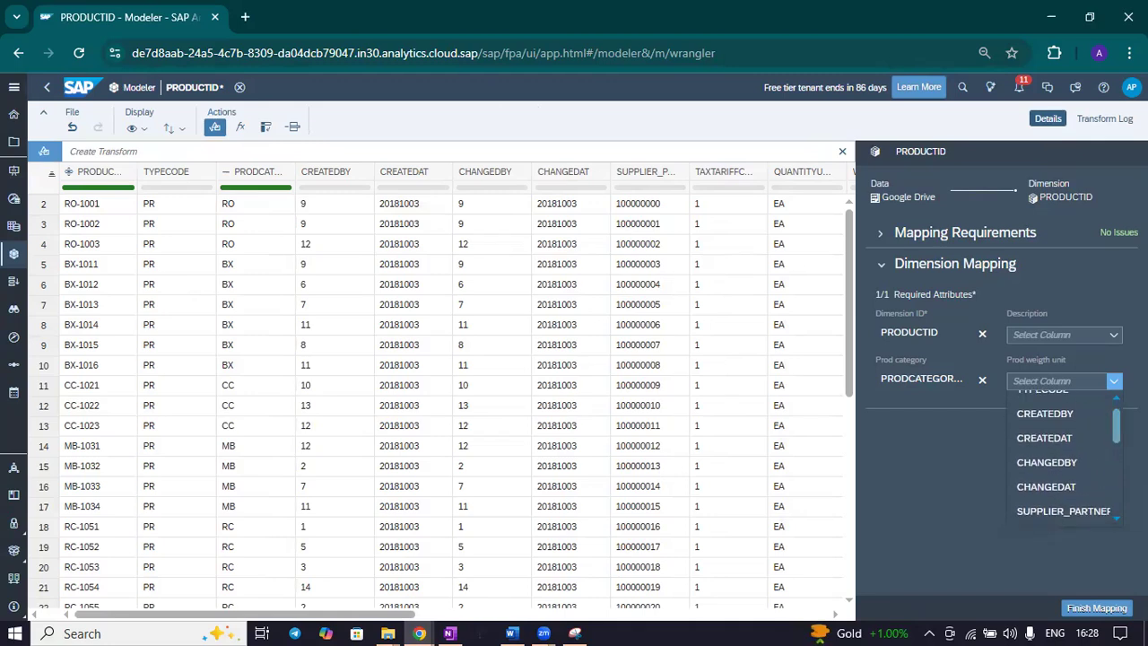
scroll(1062, 457, "down", 2)
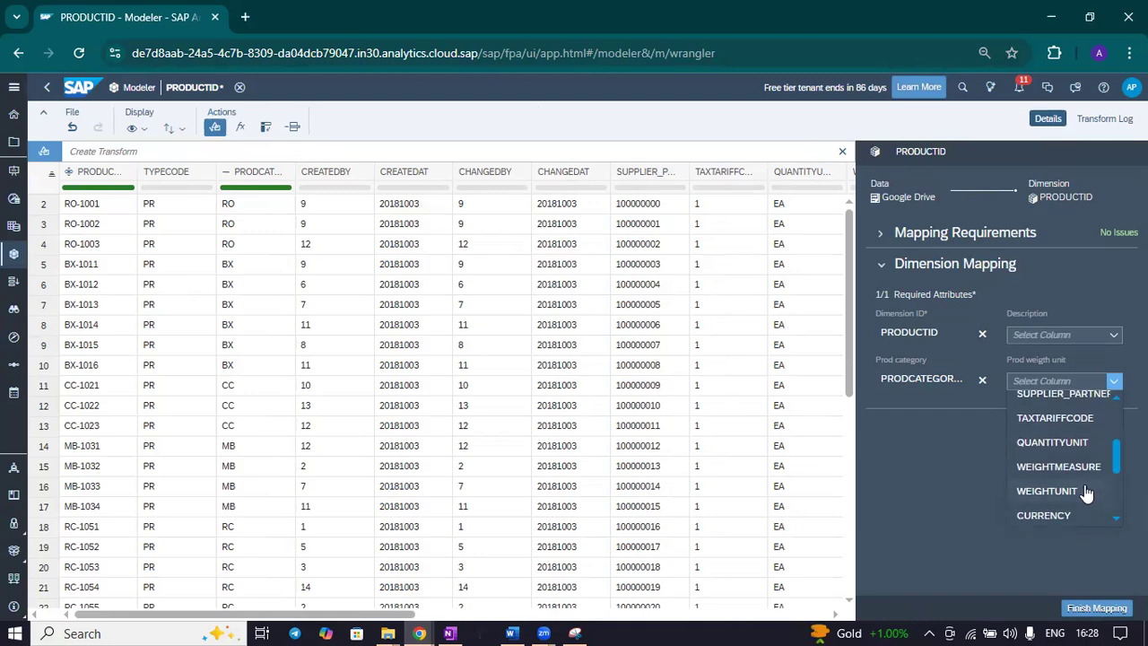
left_click(1086, 491)
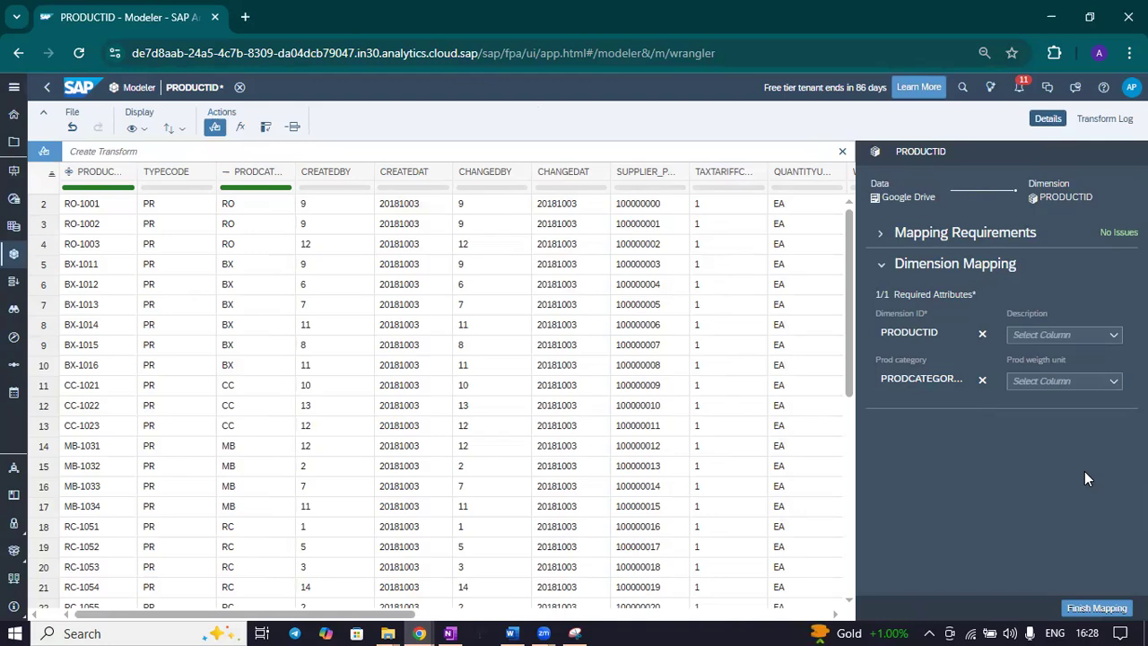
Step: Finish the mapping to import the data, and review the imported property values in the PRODUCTID dimension table
left_click(1092, 609)
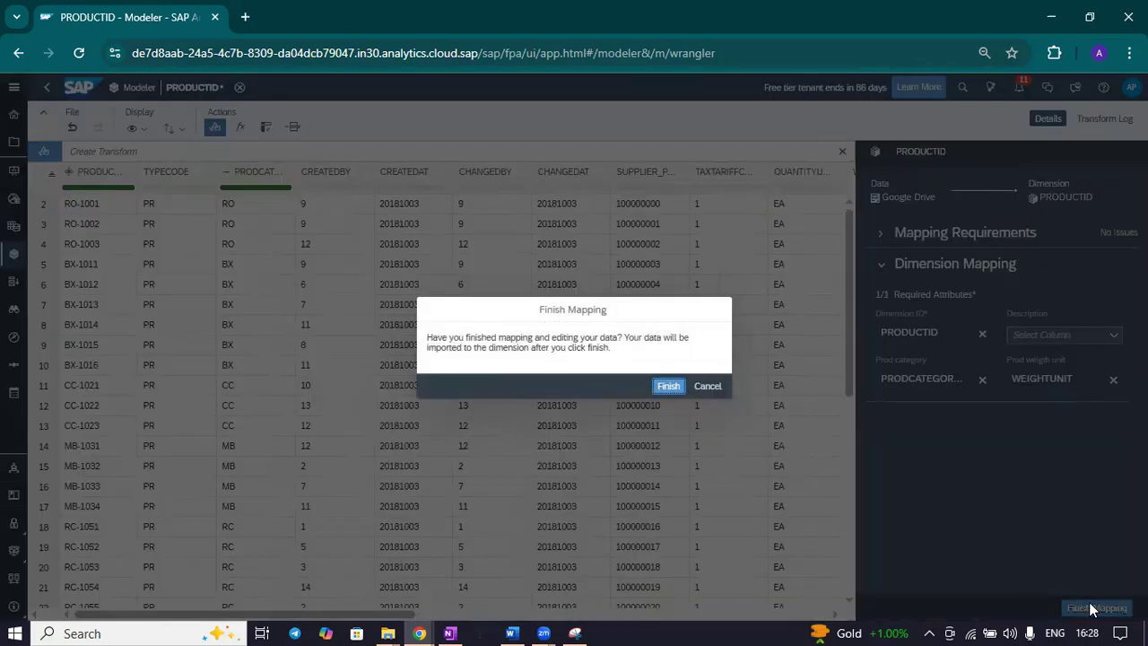
left_click(667, 386)
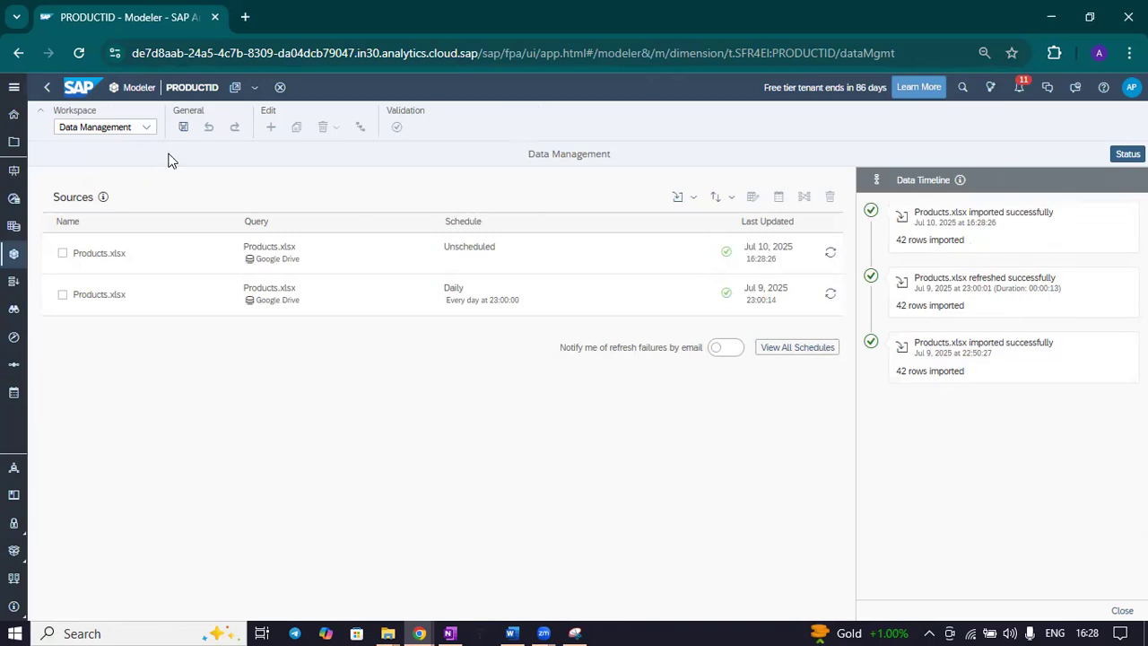
left_click(146, 126)
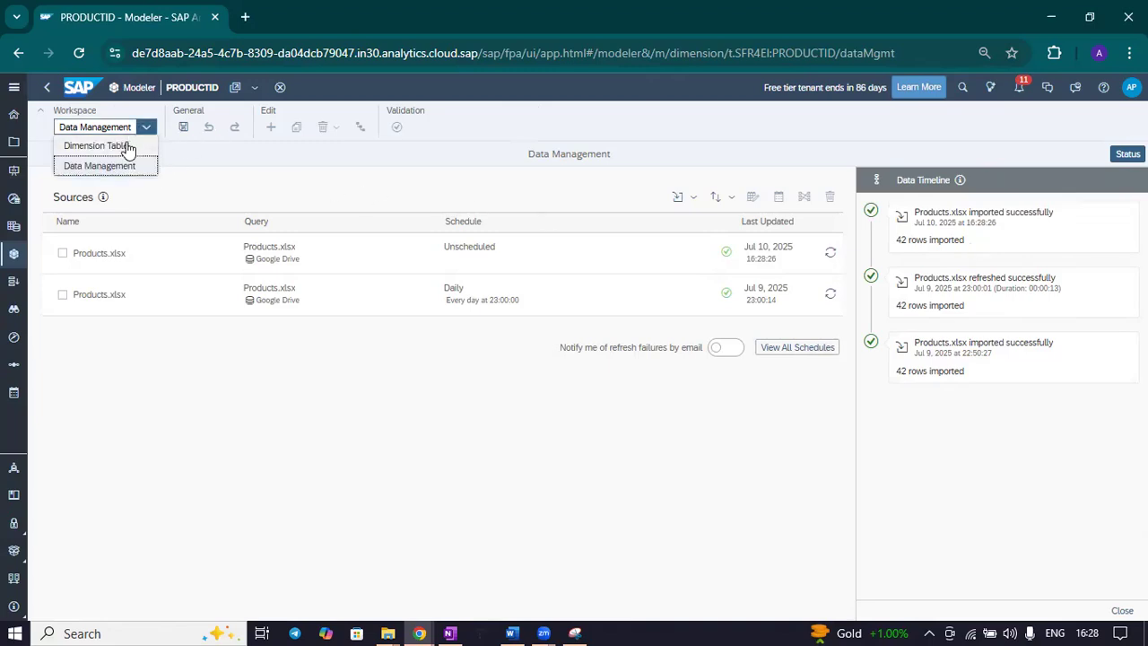
left_click(127, 147)
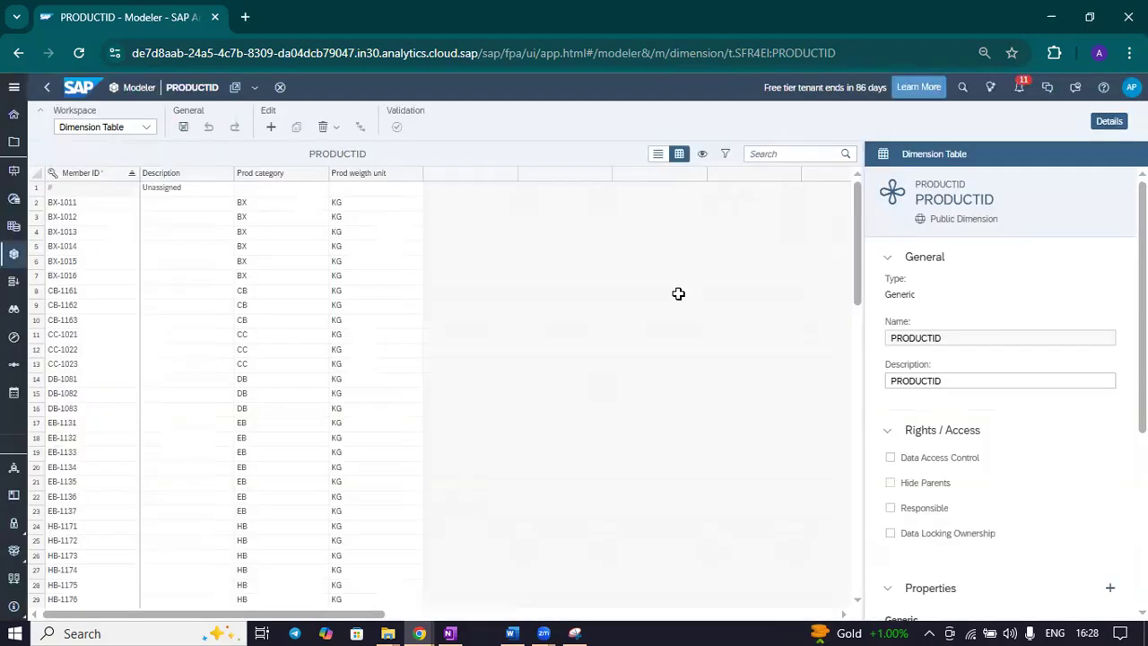
scroll(278, 394, "down", 5)
scroll(278, 395, "up", 5)
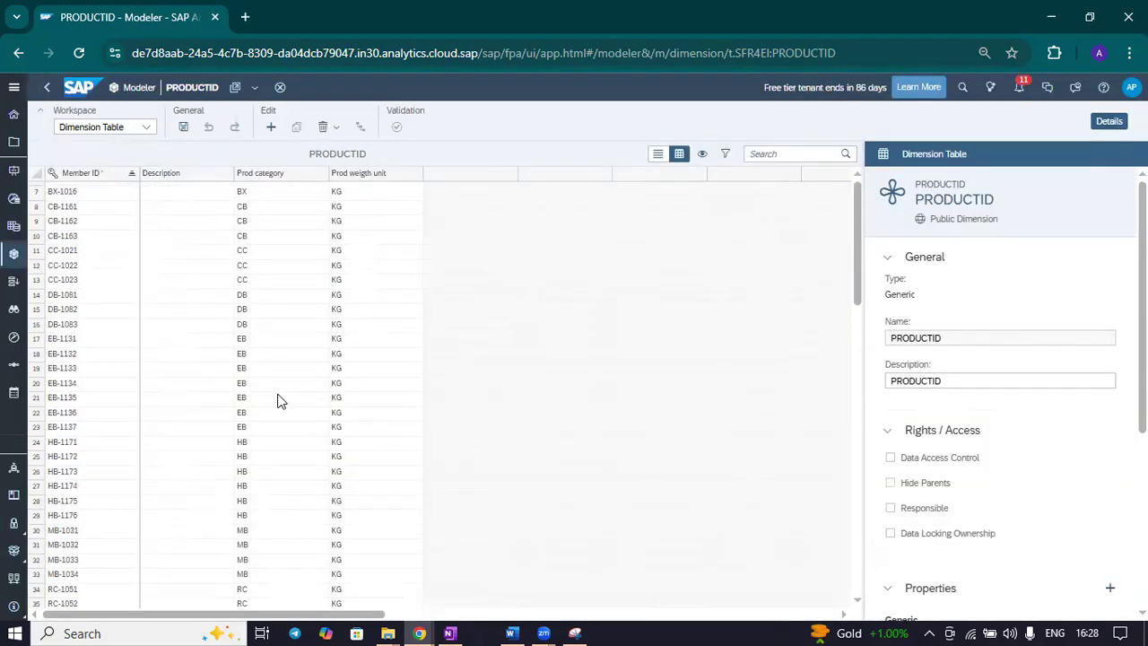
Step: Create a level-based hierarchy for the dimension with the ID Prod_1 and the description Prod_H1
scroll(1010, 483, "down", 3)
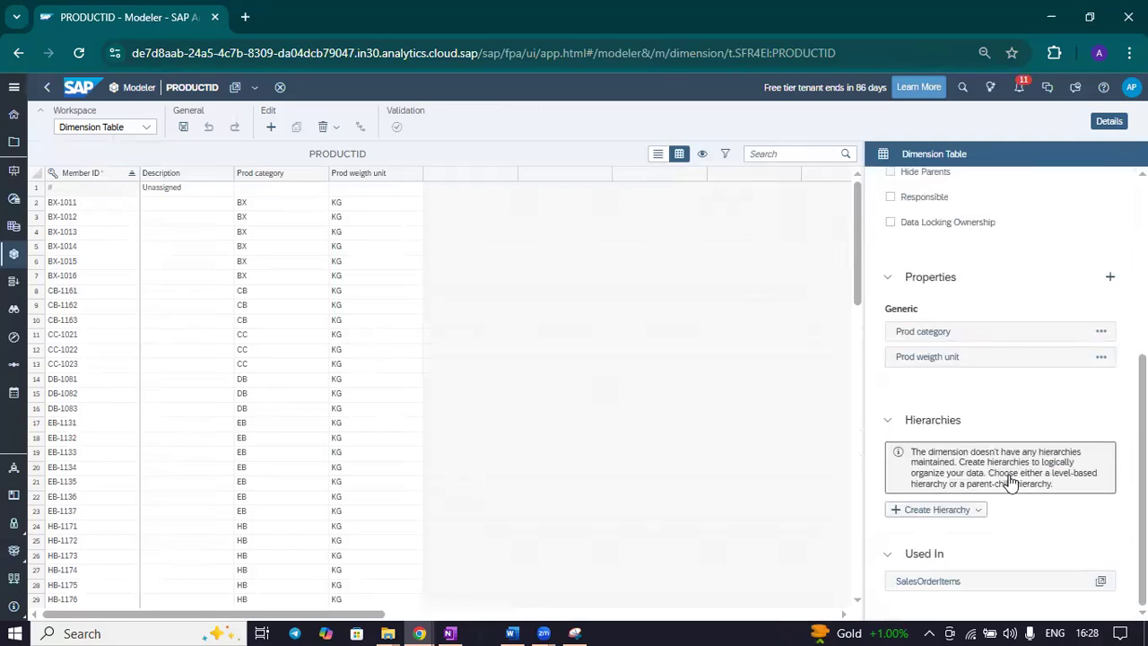
left_click(980, 510)
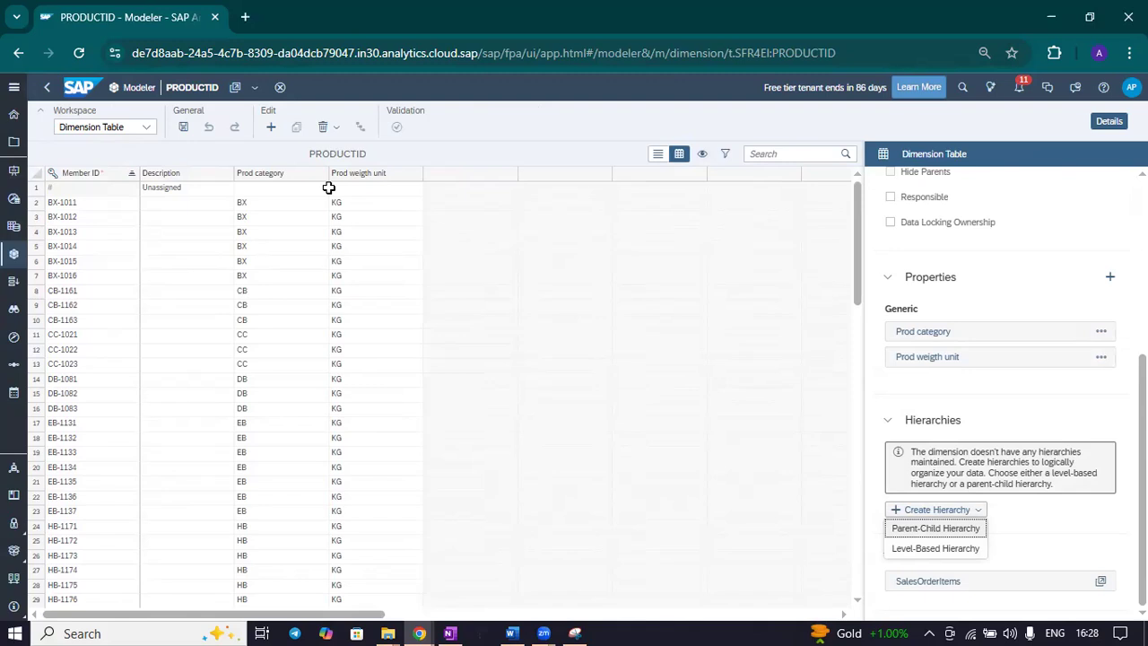
left_click(940, 549)
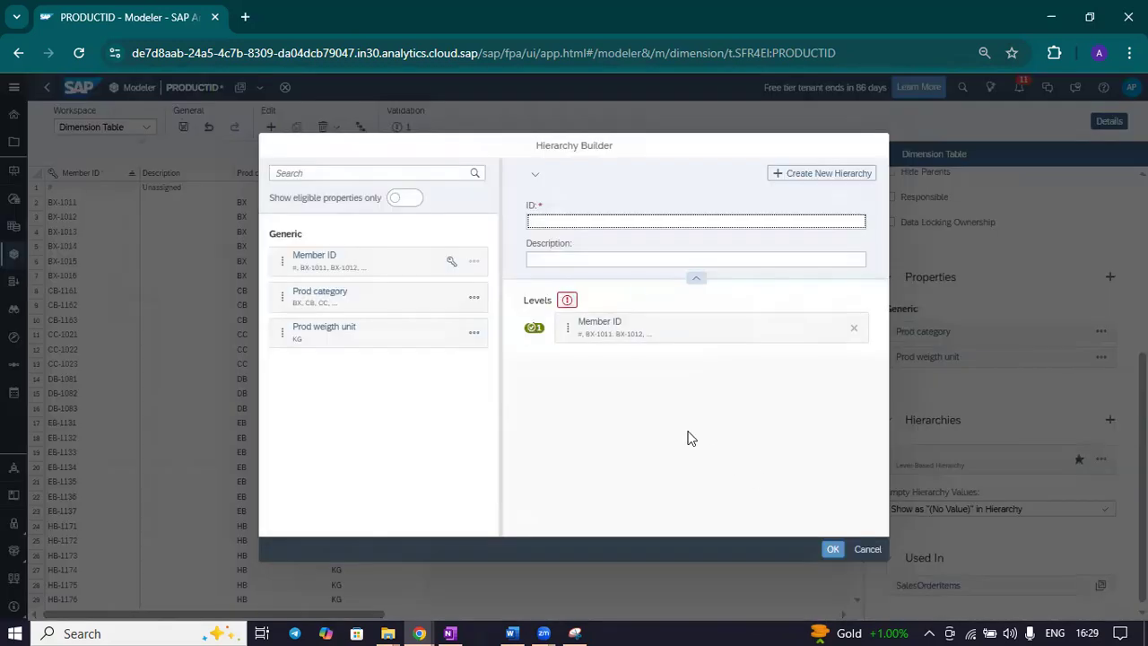
type("Pro")
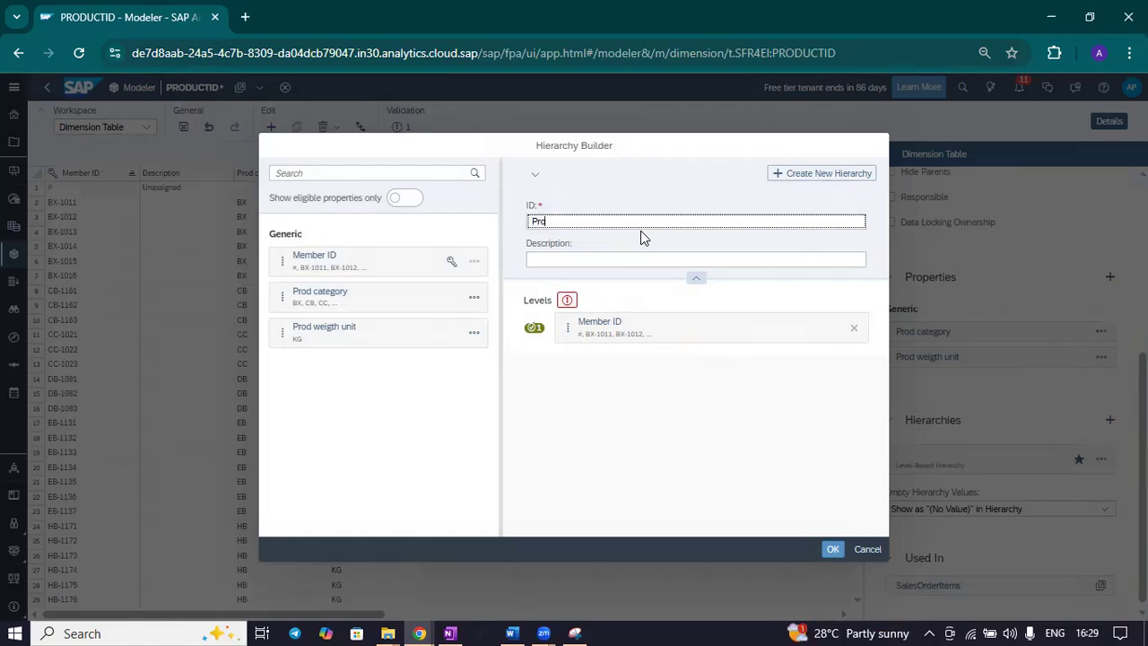
type("d_1")
left_click(600, 261)
type("H")
key("BackSpace")
type("Prod_H1")
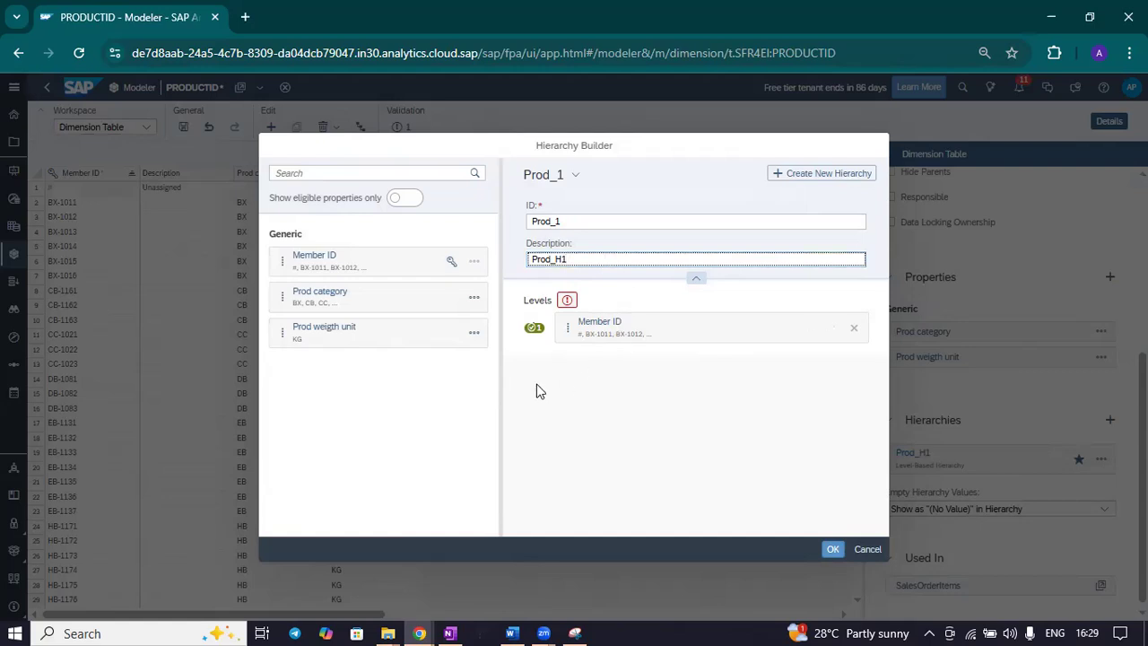
Step: Build the hierarchy levels as Prod weigth unit, Prod category and Member ID, and confirm the hierarchy
left_click(568, 302)
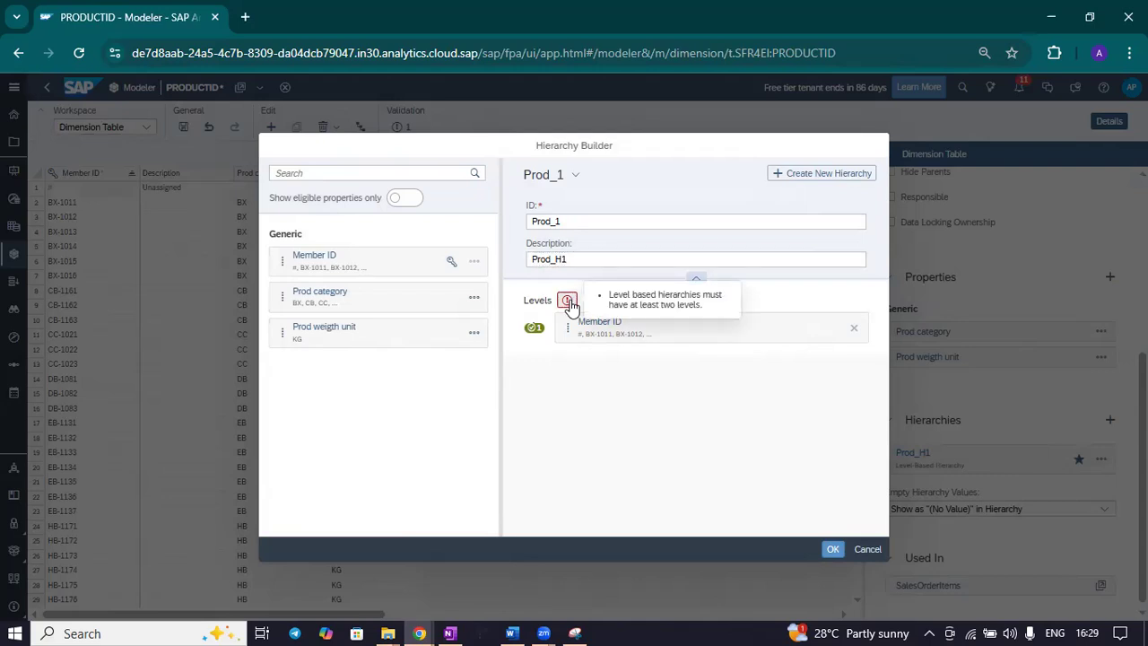
left_click(562, 384)
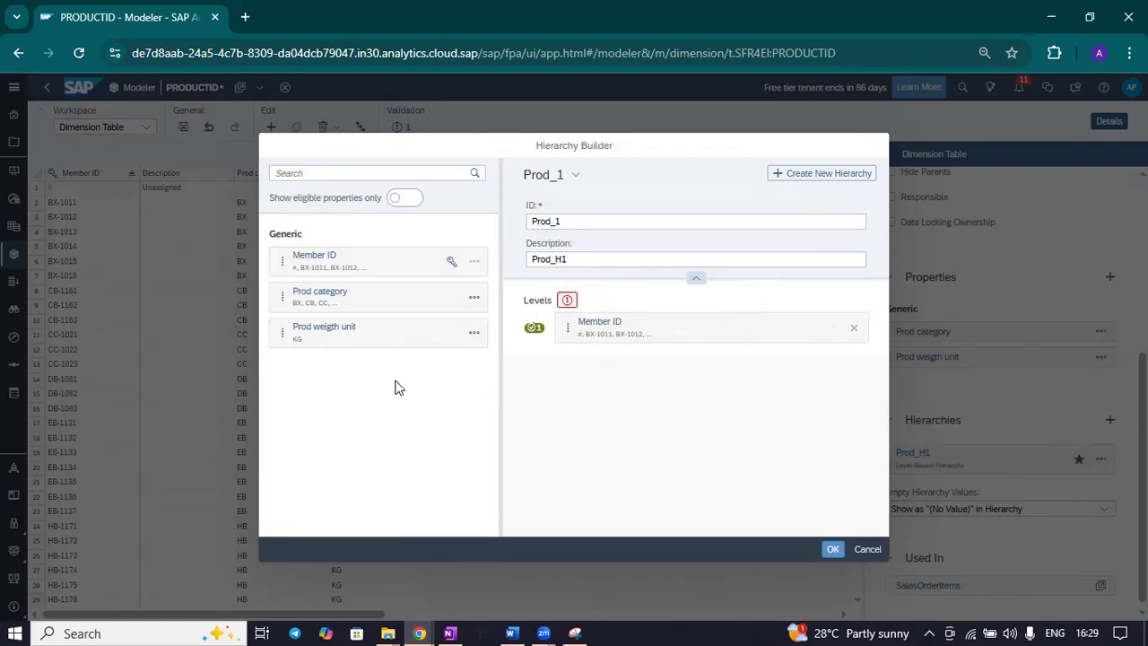
left_click(359, 329)
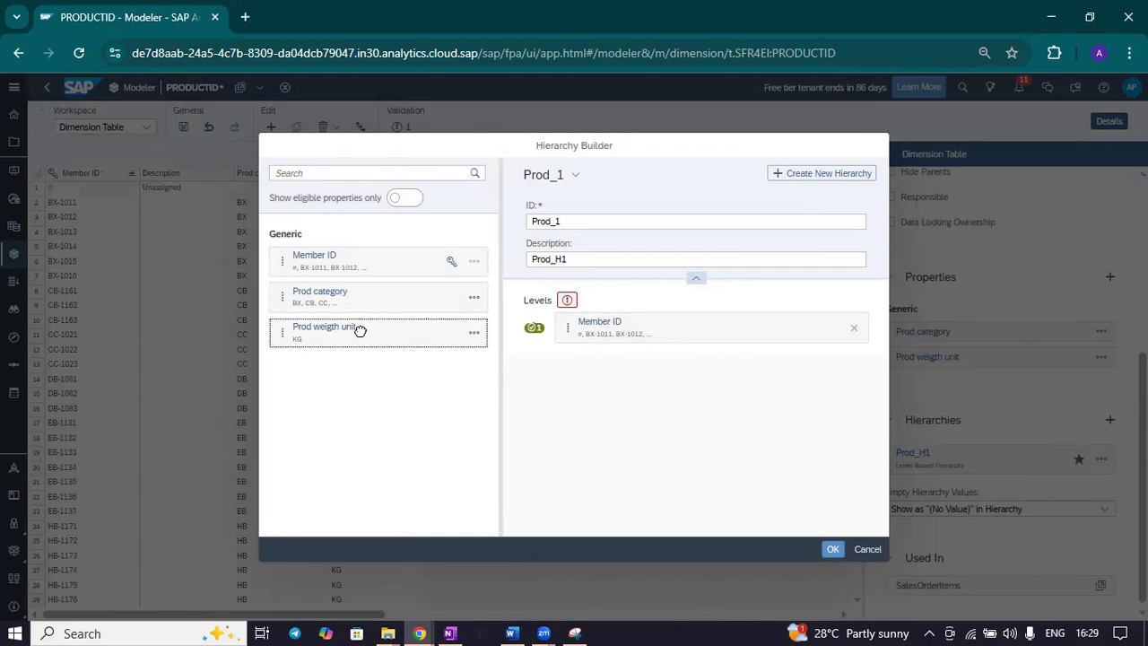
left_click_drag(366, 296, 594, 324)
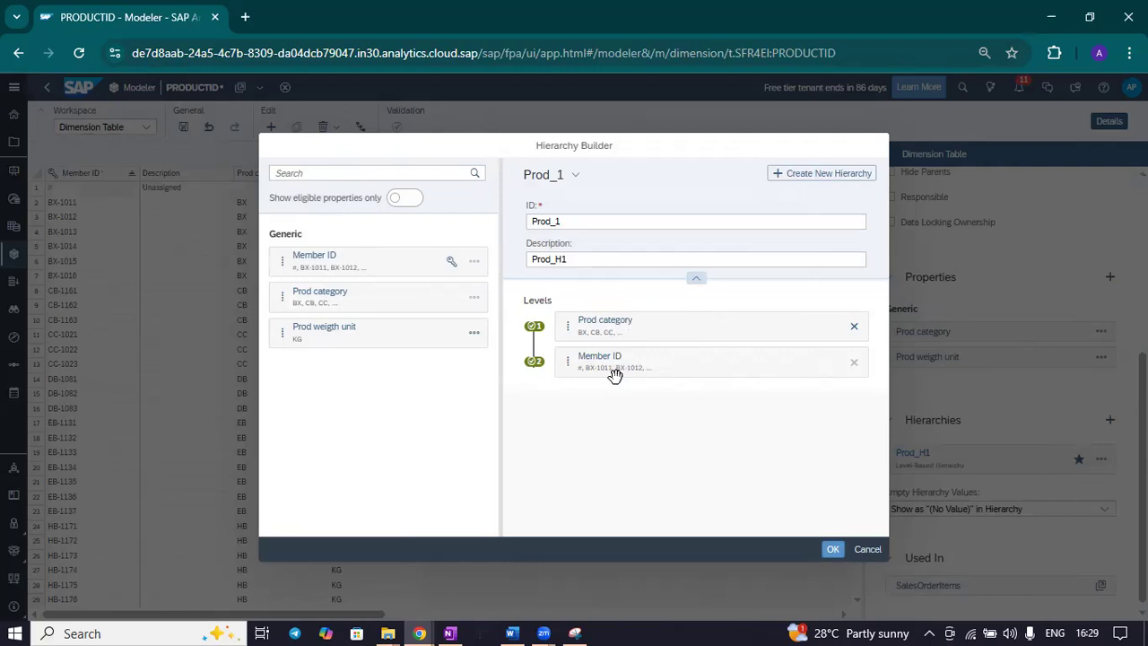
left_click_drag(335, 333, 608, 314)
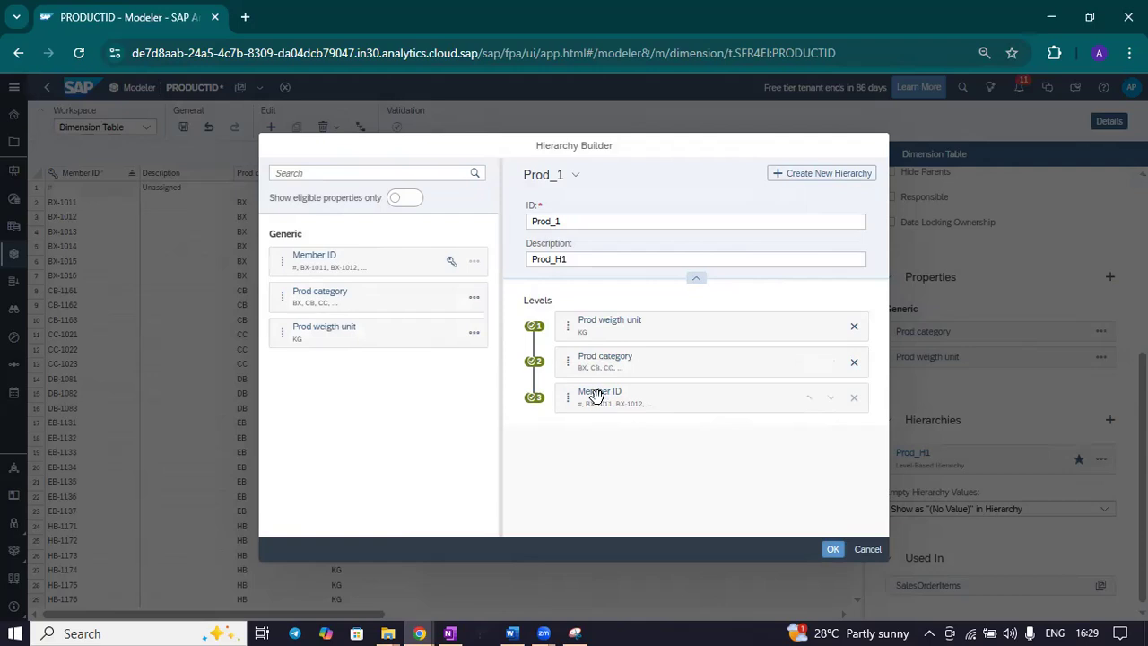
left_click(832, 548)
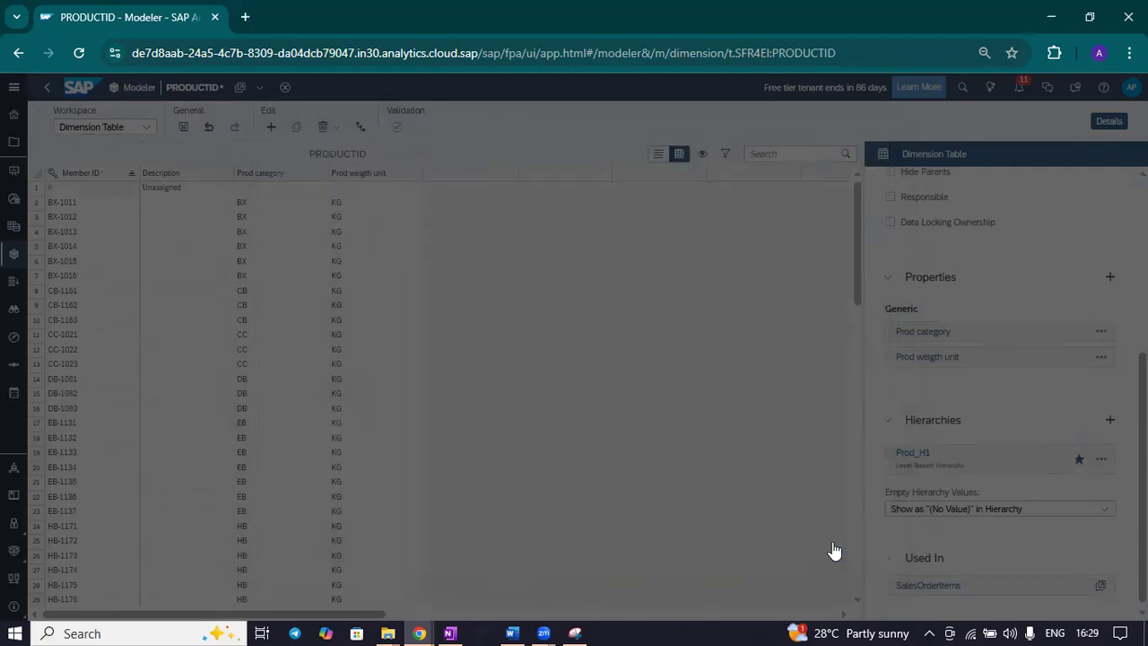
scroll(374, 306, "down", 2)
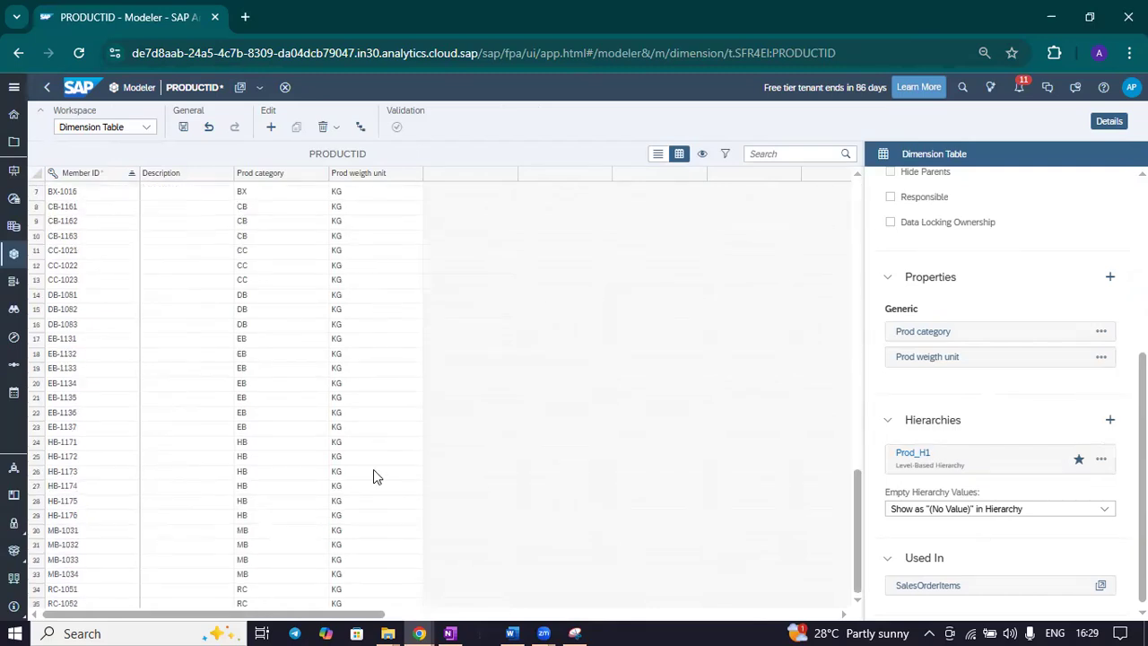
scroll(370, 517, "up", 8)
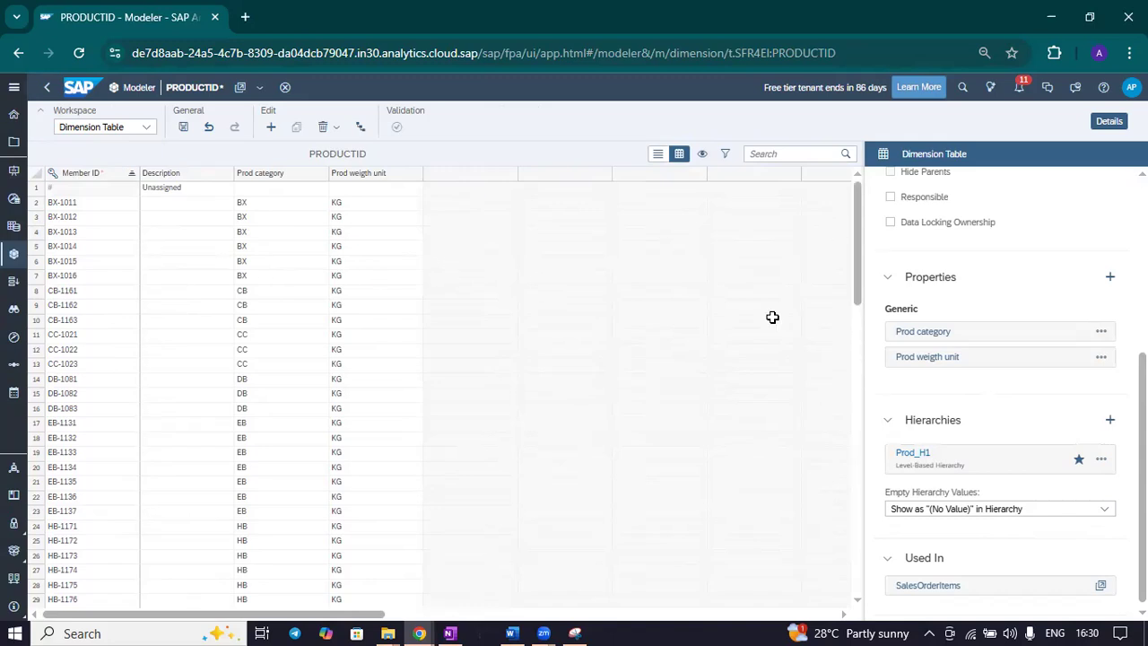
Step: Create a second level-based hierarchy with ID Prod_H2 and description Prod h2, adding Prod category as a level
left_click(1110, 420)
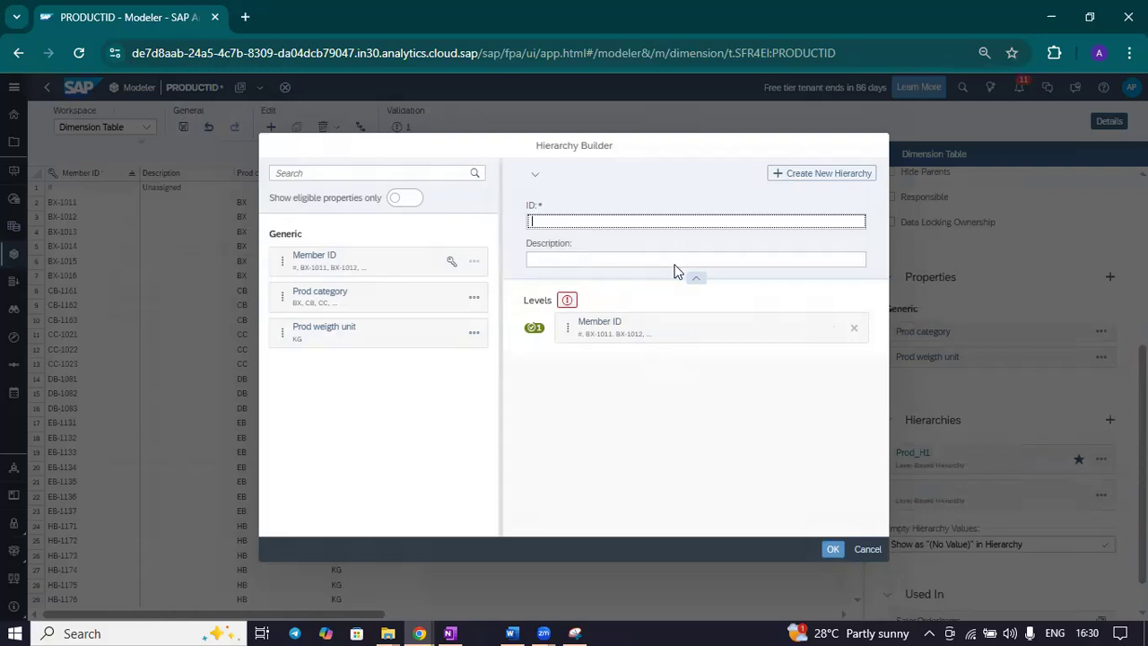
left_click(600, 222)
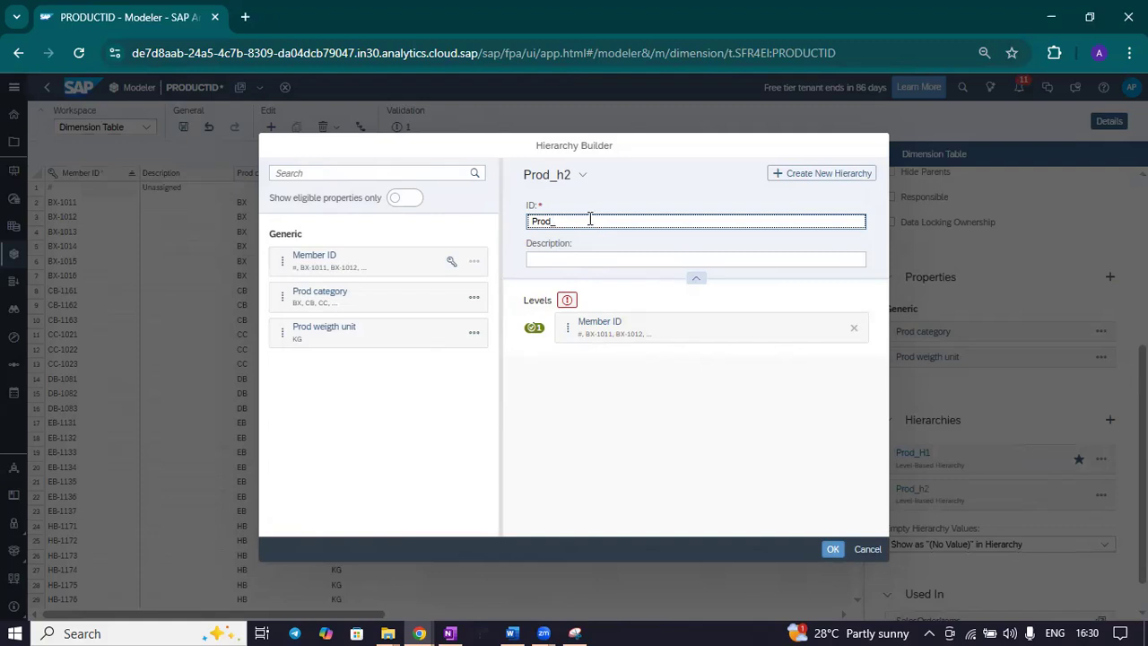
left_click(579, 259)
left_click(571, 258)
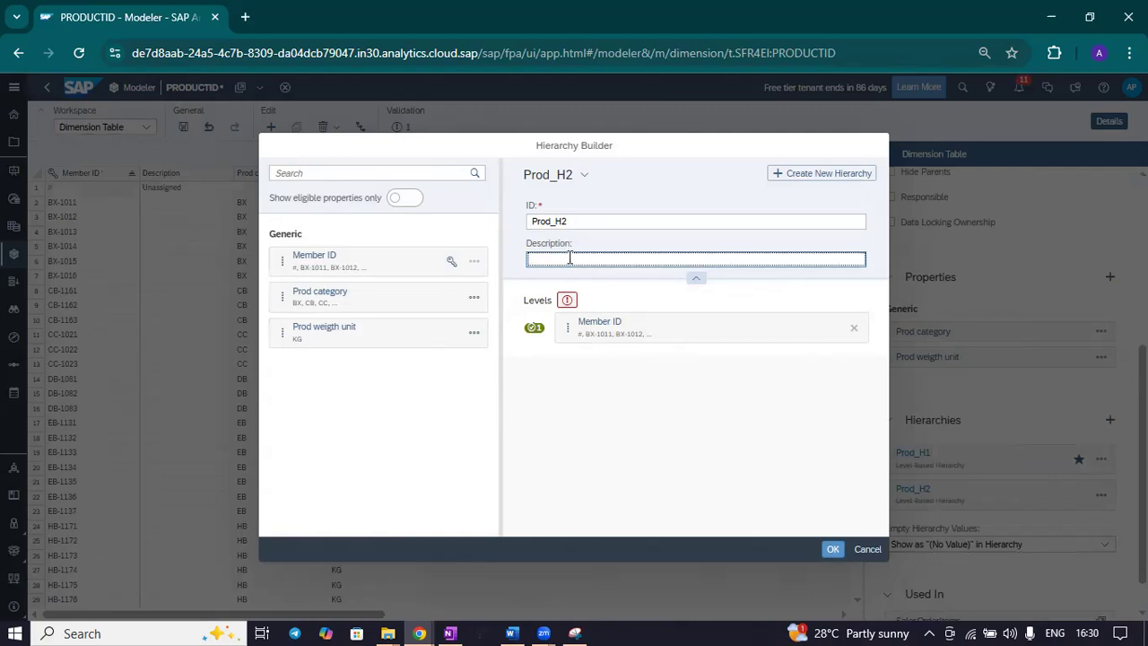
type("Prod h2")
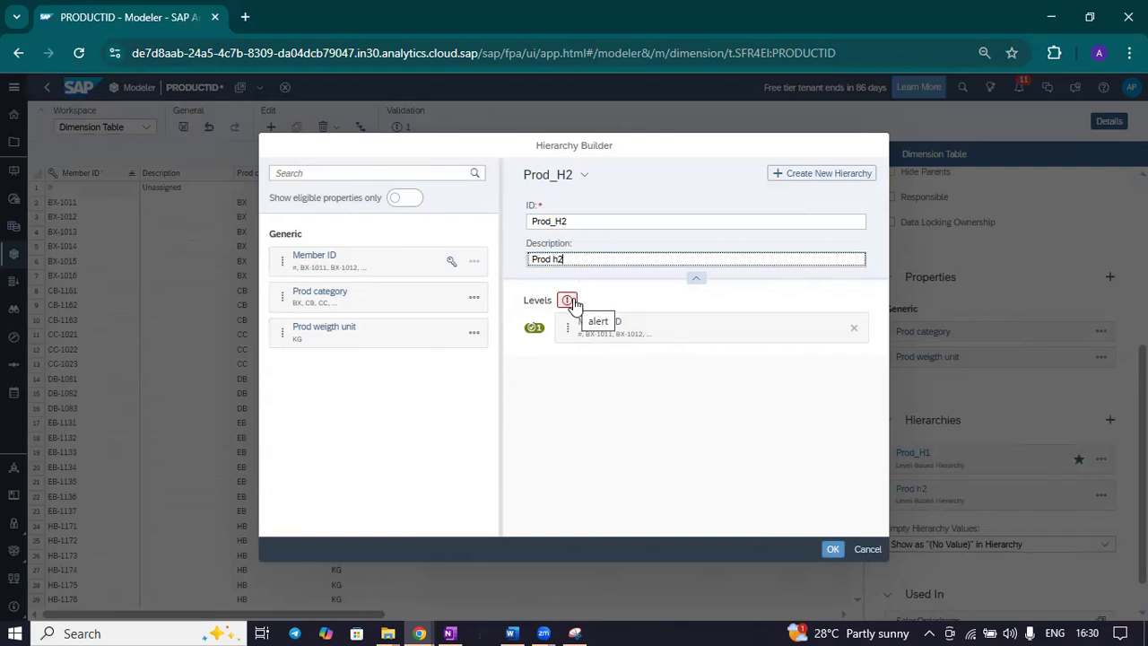
left_click_drag(348, 303, 663, 354)
left_click(832, 549)
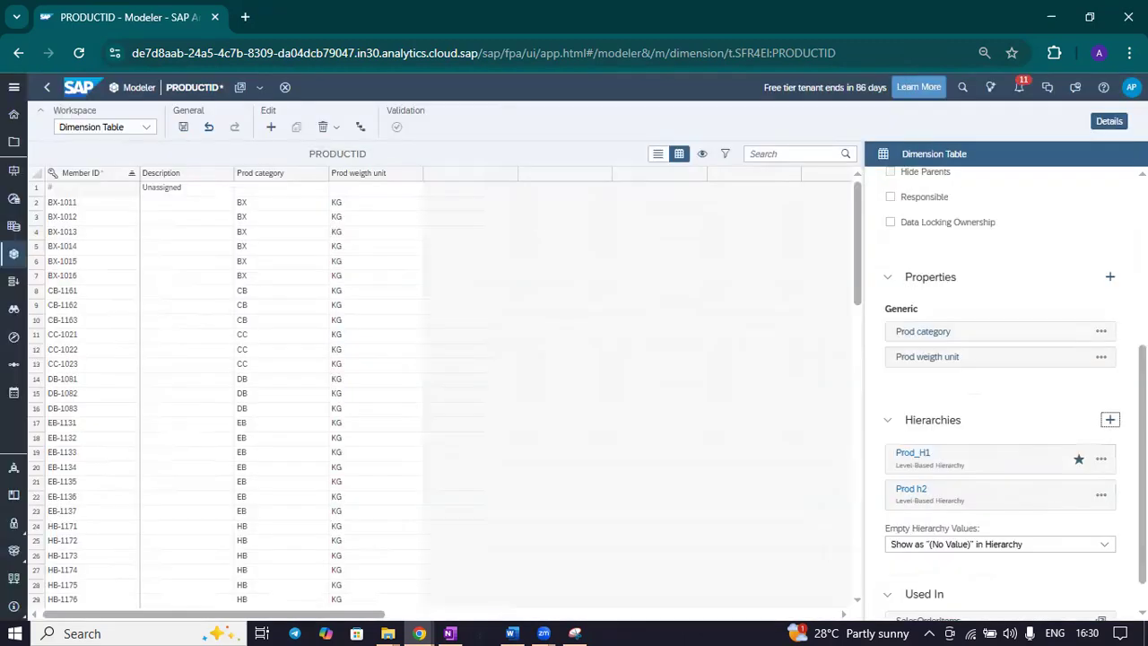
Step: Set Empty Hierarchy Values to Remove from Hierarchy and look through the members in the dimension table
scroll(162, 275, "down", 3)
scroll(162, 275, "up", 3)
left_click(1105, 545)
left_click(1011, 592)
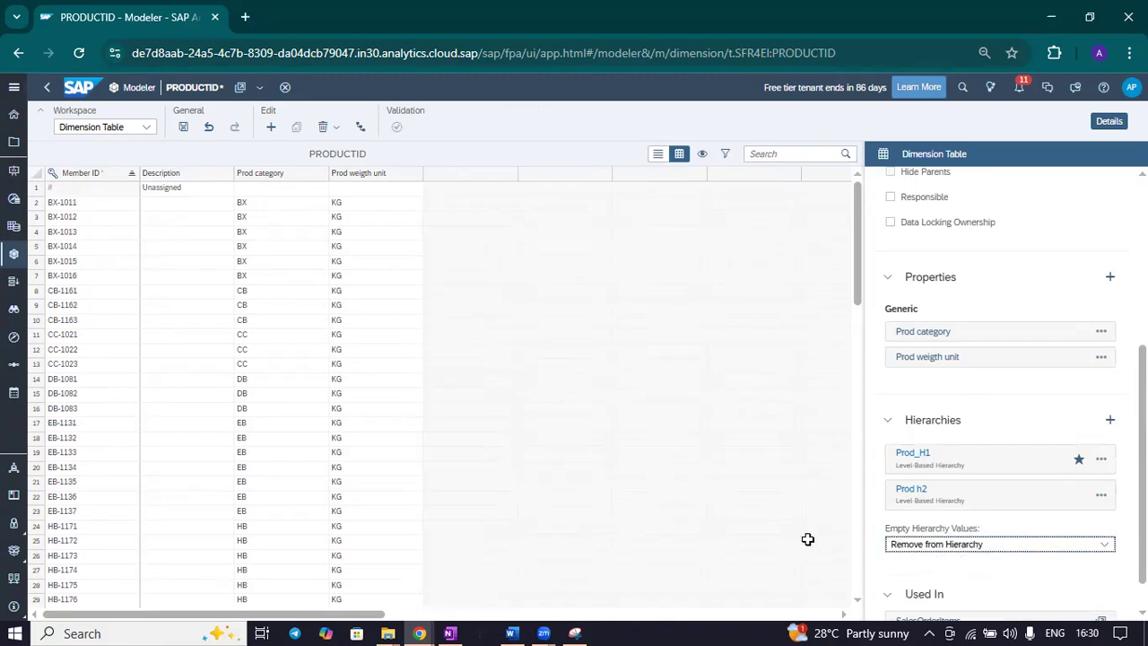
scroll(445, 459, "down", 10)
scroll(446, 459, "up", 5)
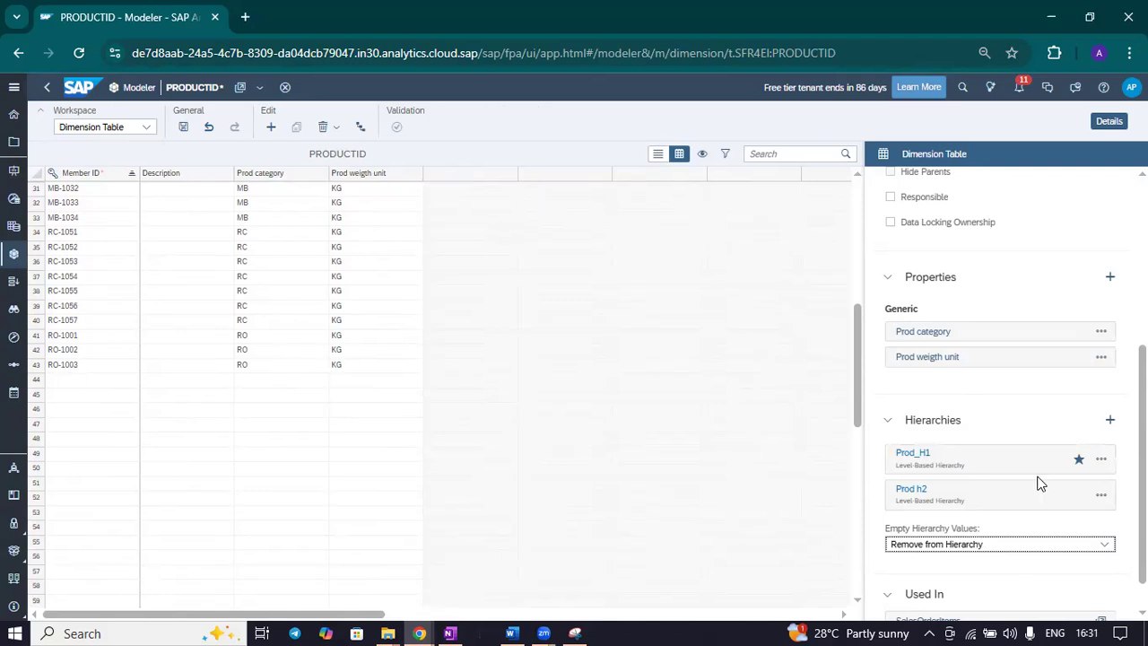
scroll(1040, 484, "down", 1)
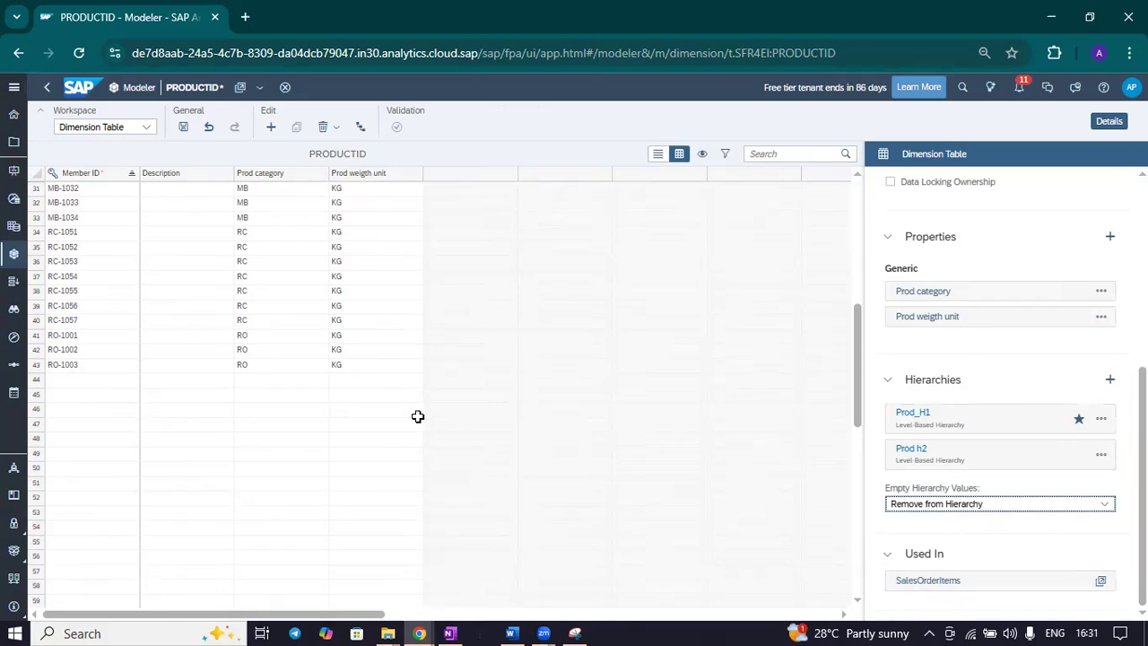
Step: Save the PRODUCTID dimension with its new properties and hierarchies
scroll(1047, 454, "up", 5)
scroll(1091, 456, "up", 1)
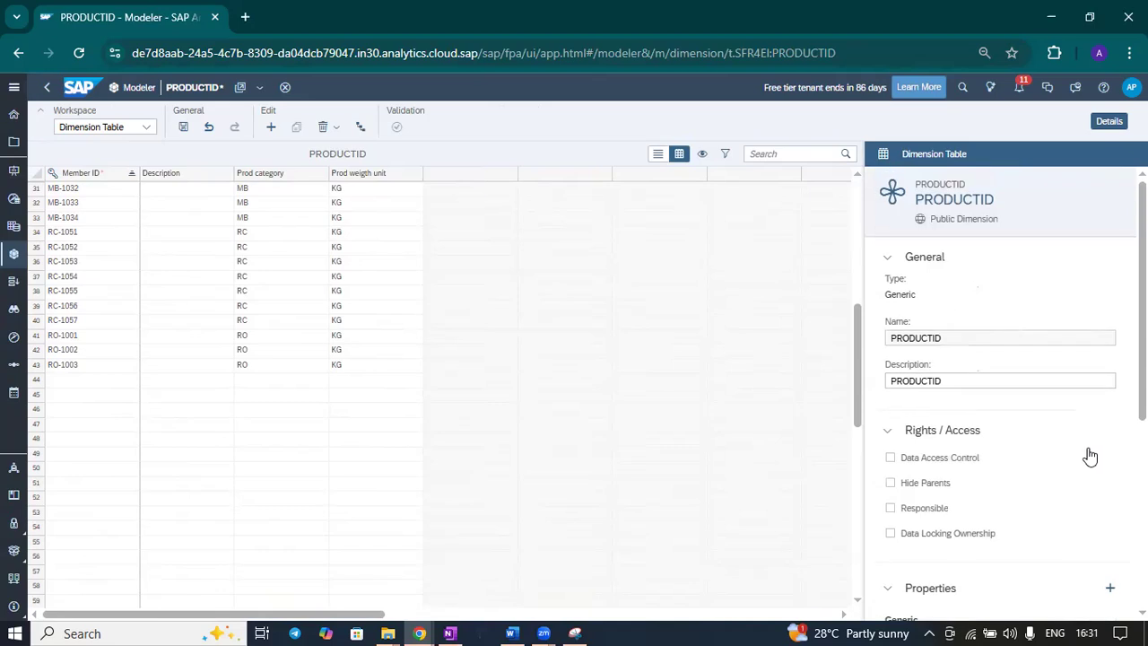
left_click(184, 127)
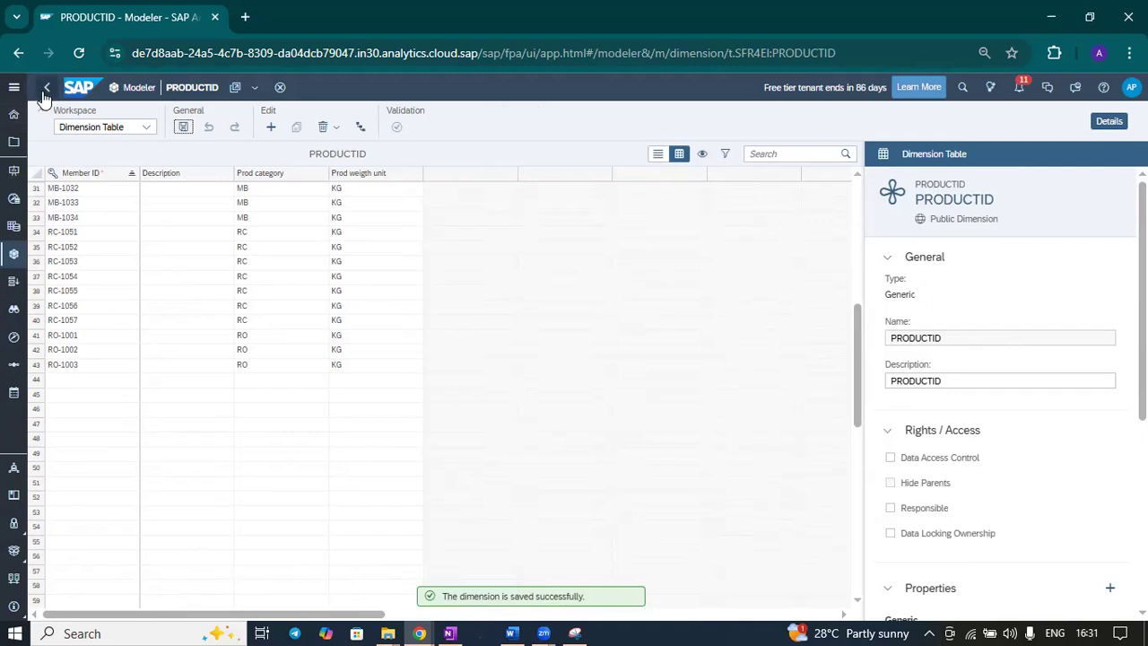
Step: Review the levels of the Prod_1 and Prod_H2 hierarchies and the eligible-properties filter in the Hierarchy Builder, then cancel without changes
left_click(359, 127)
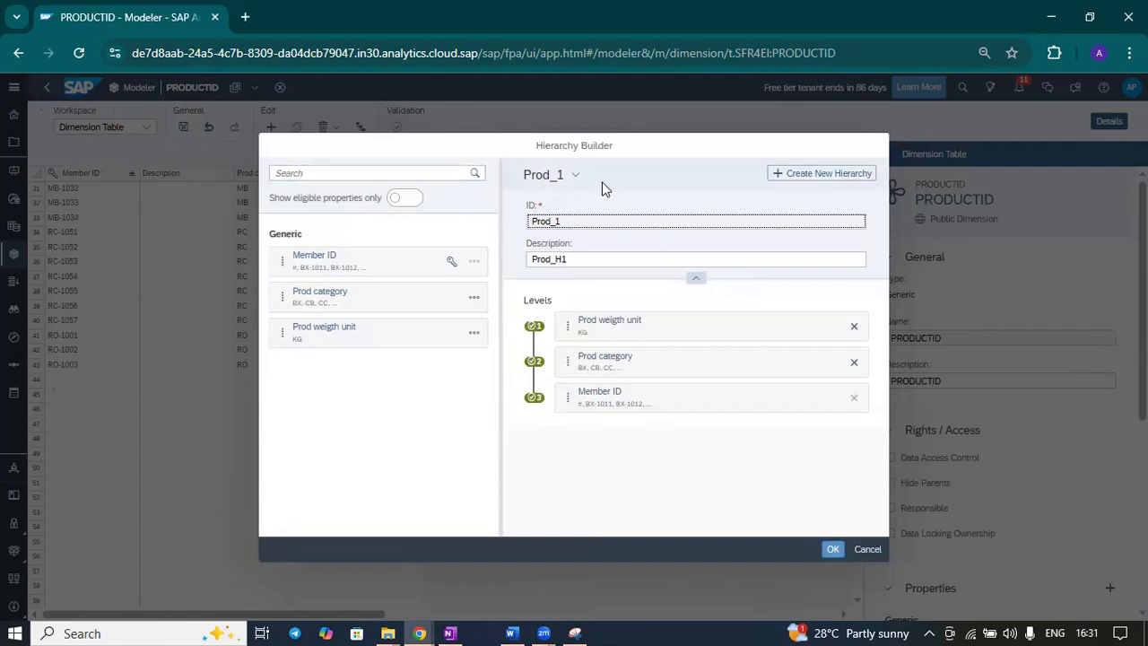
left_click(575, 176)
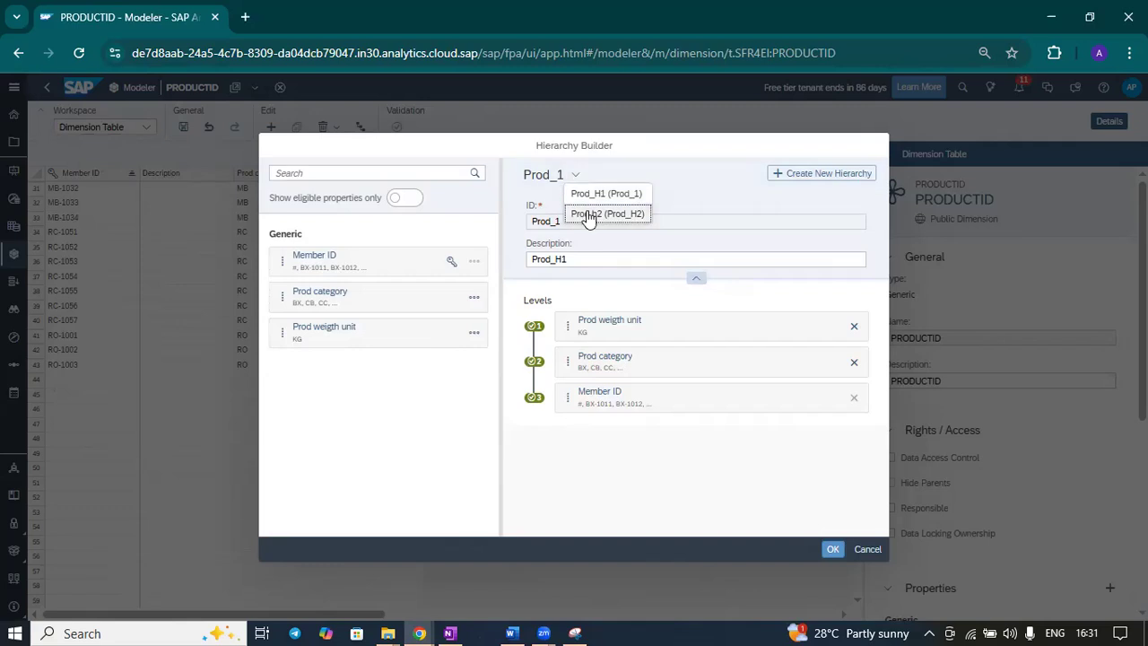
left_click(587, 215)
left_click(583, 175)
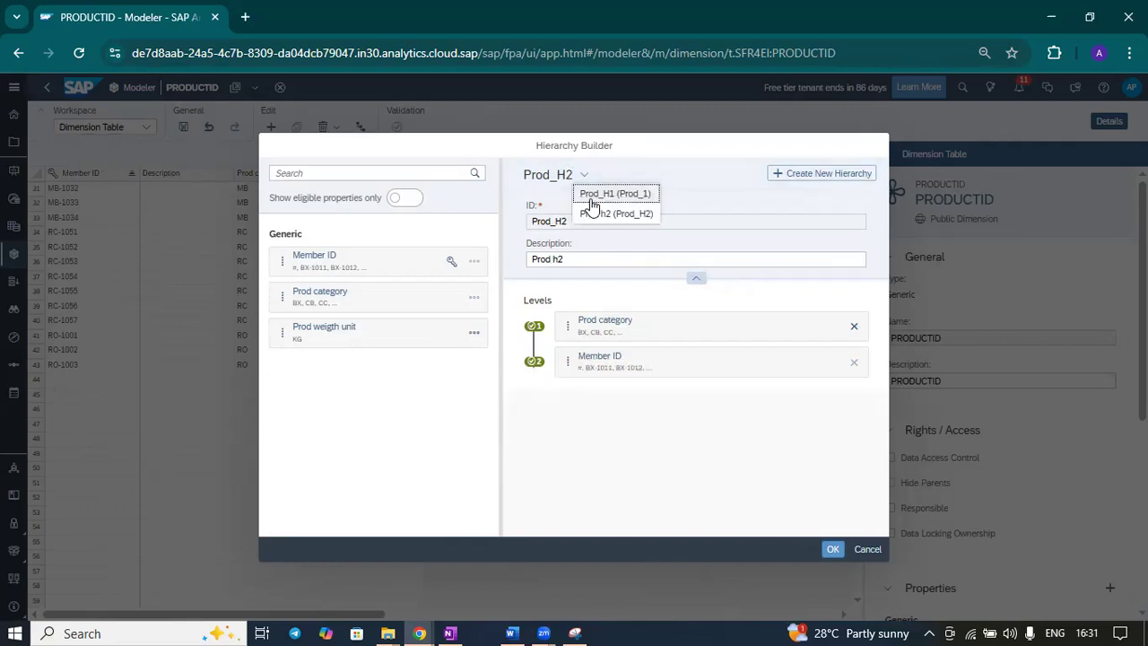
left_click(587, 195)
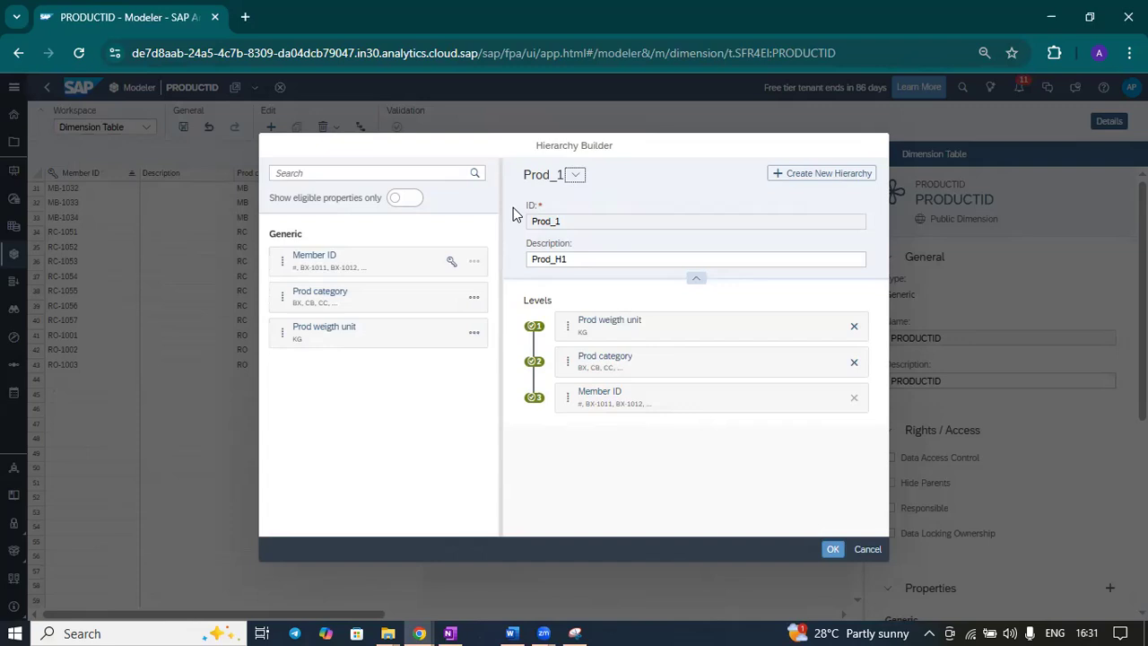
left_click(406, 198)
left_click(406, 198)
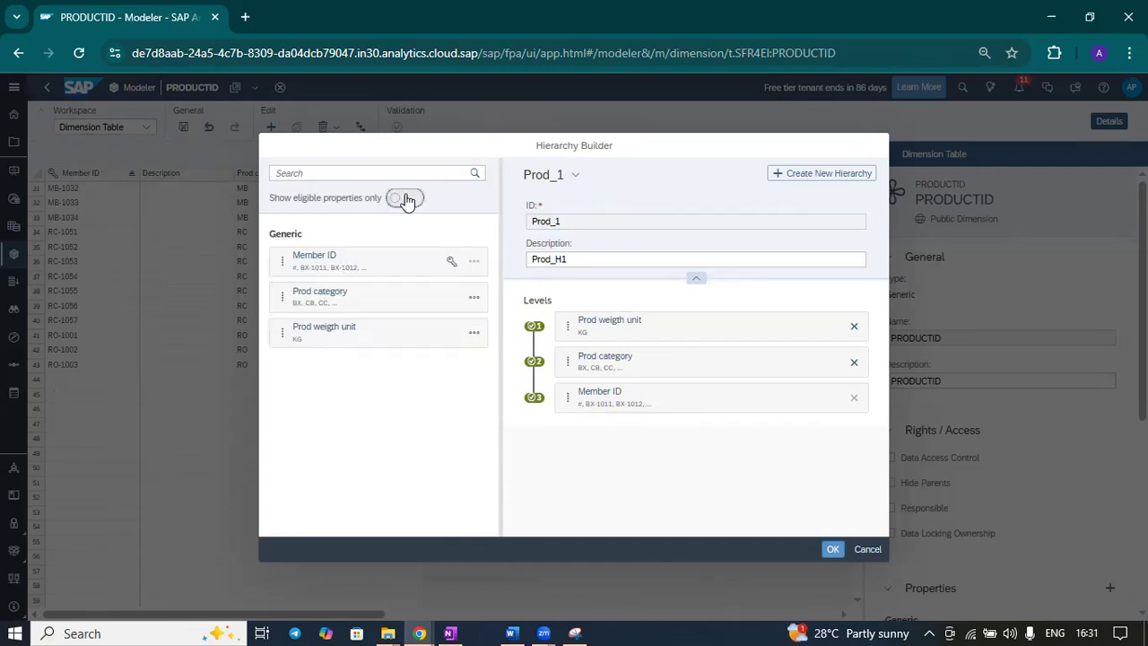
left_click(867, 550)
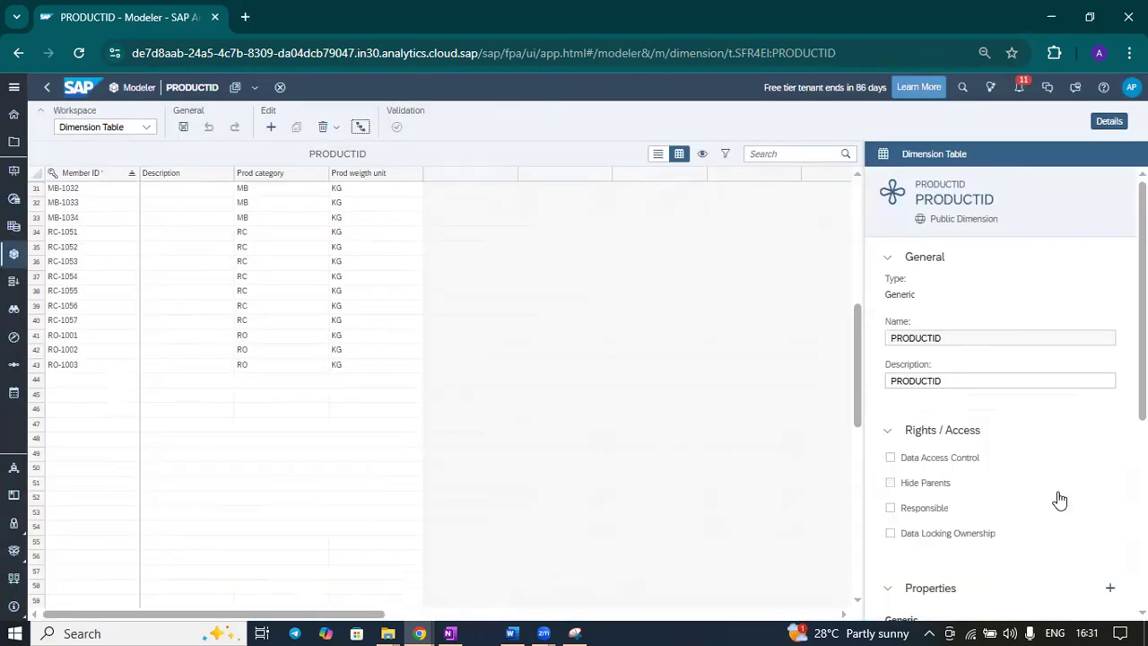
Step: Open the SalesOrderItems model and examine the properties and hierarchies of its PRODUCTID dimension, including the options offered for Prod h2
left_click(46, 87)
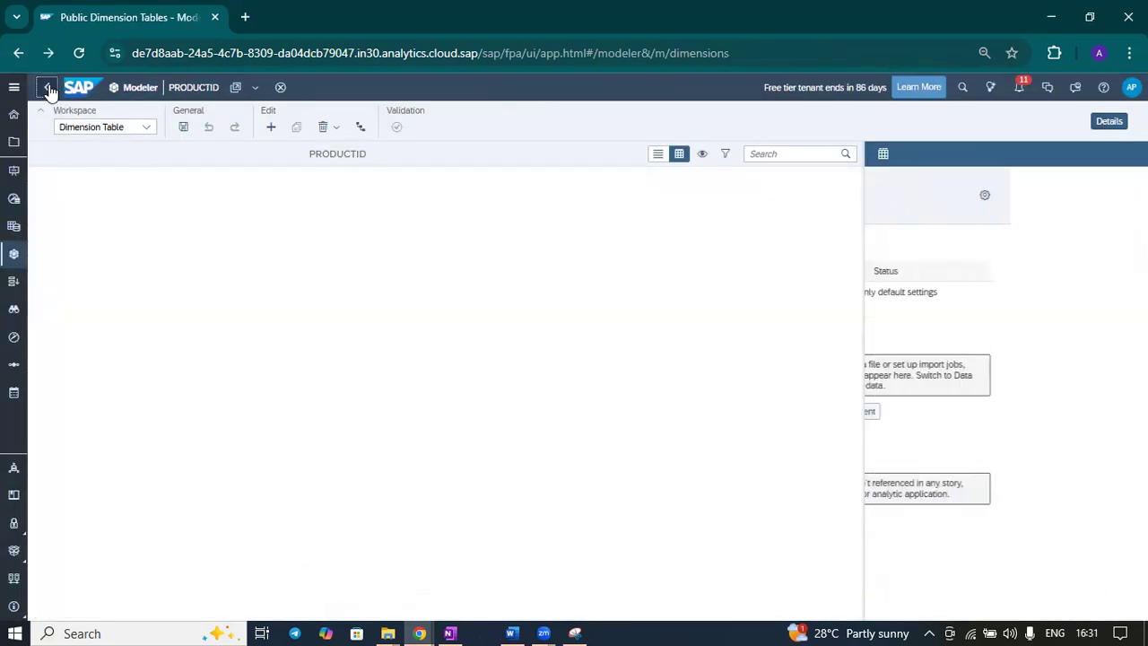
left_click(64, 167)
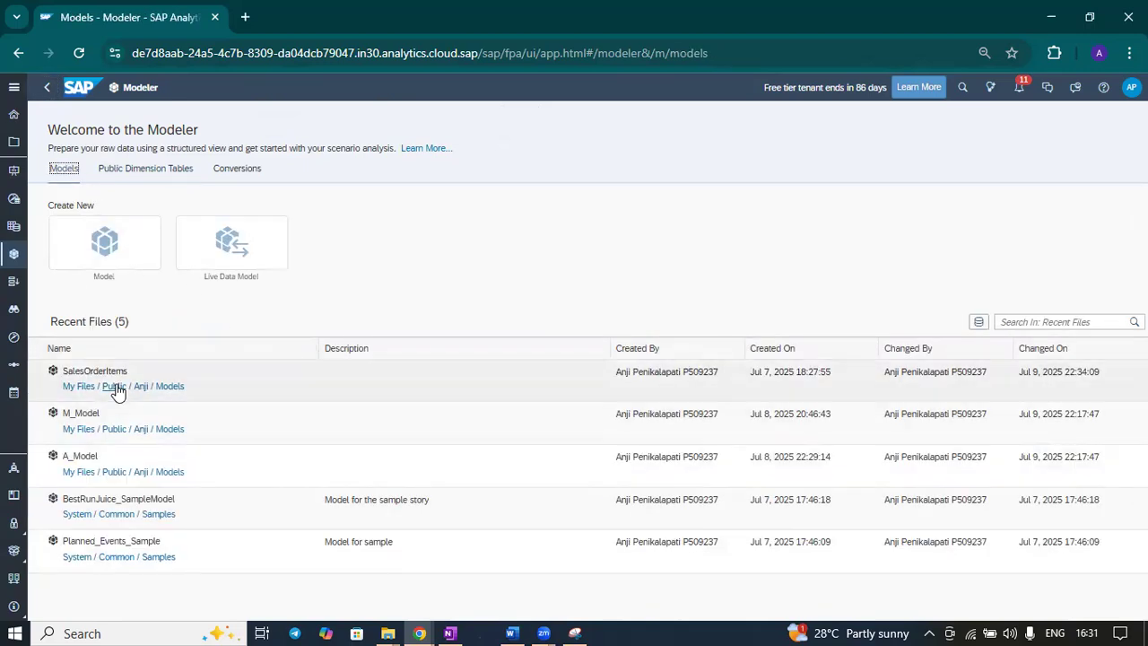
left_click(115, 373)
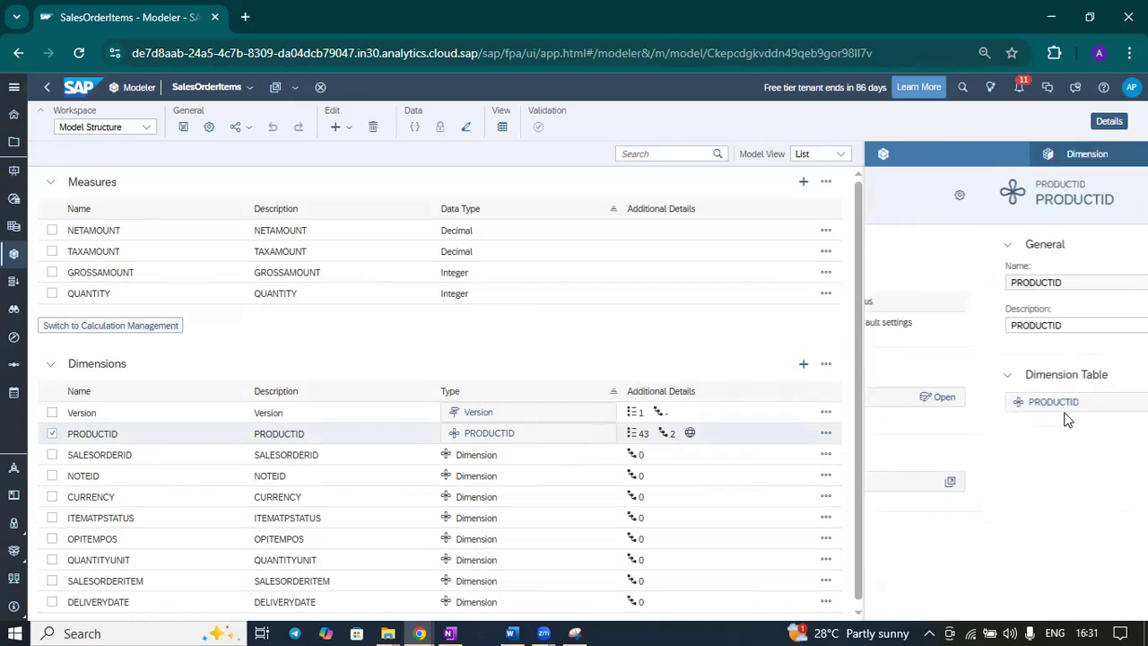
left_click(511, 436)
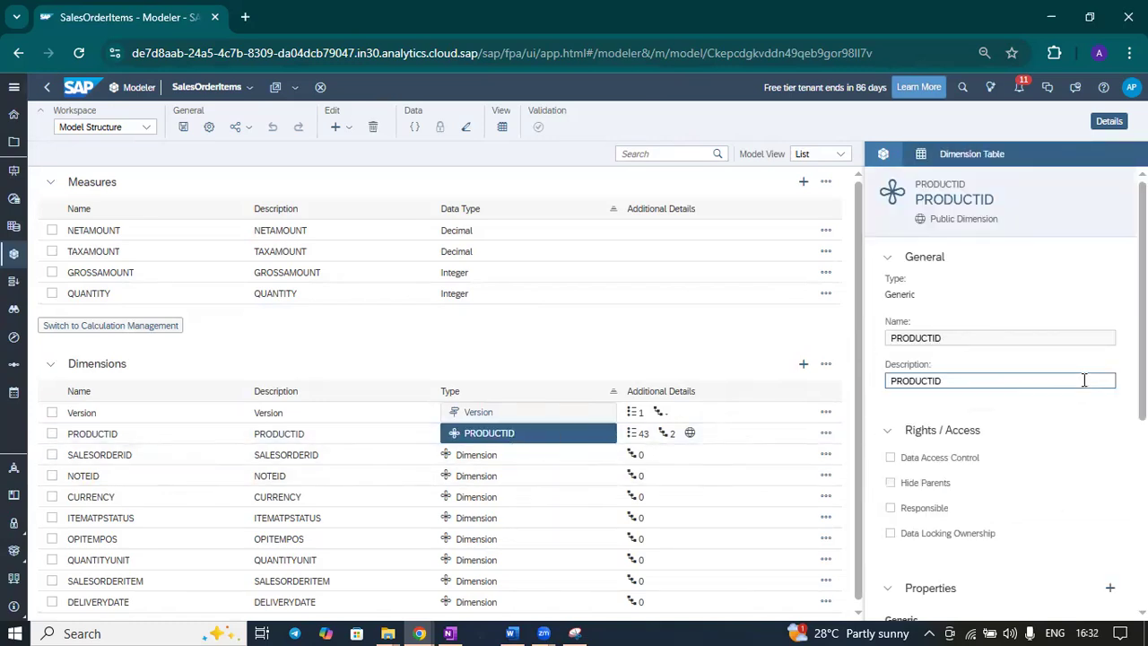
scroll(1084, 380, "down", 4)
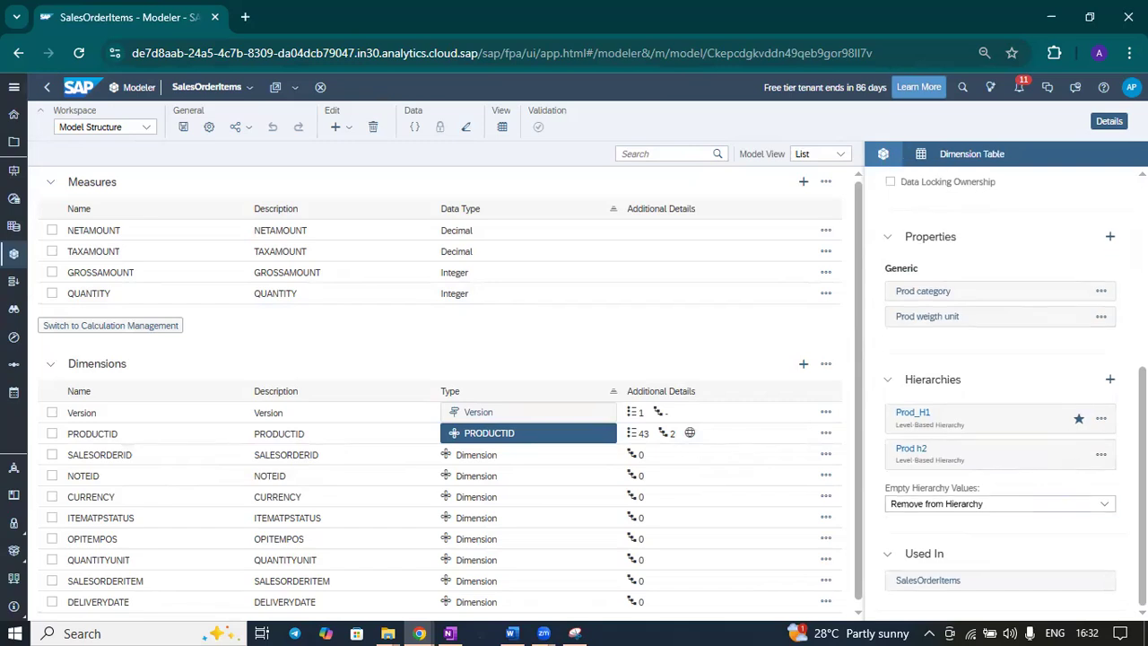
left_click(1102, 453)
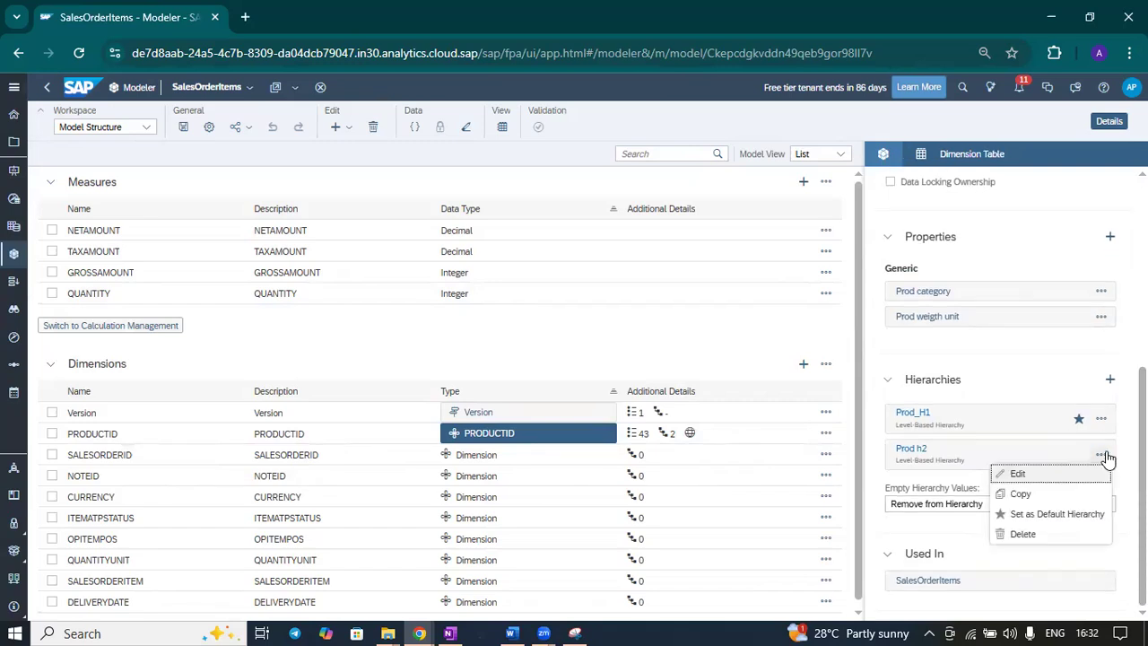
left_click(1102, 455)
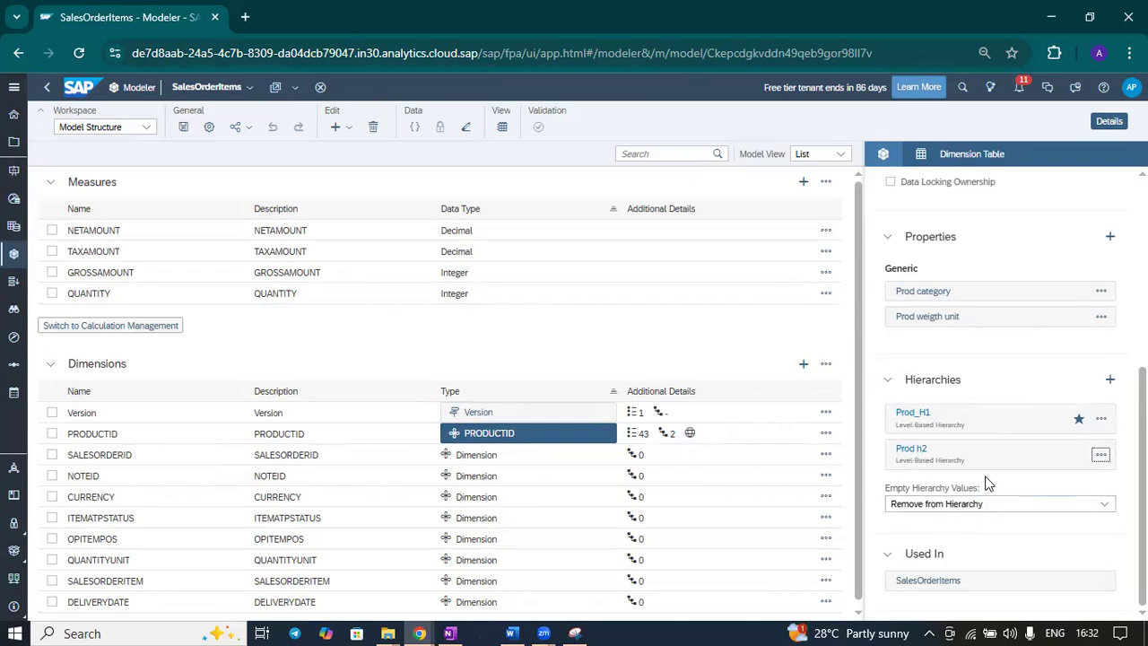
scroll(987, 473, "up", 5)
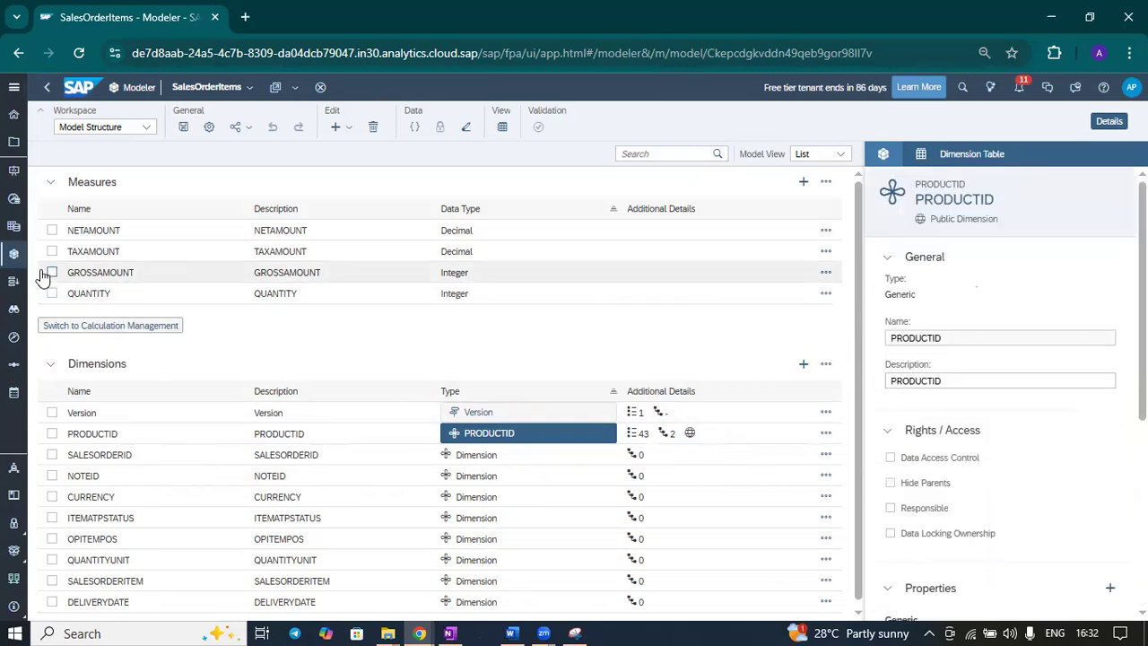
Step: Open the Sales Overview story in edit mode and collapse the main navigation
left_click(15, 88)
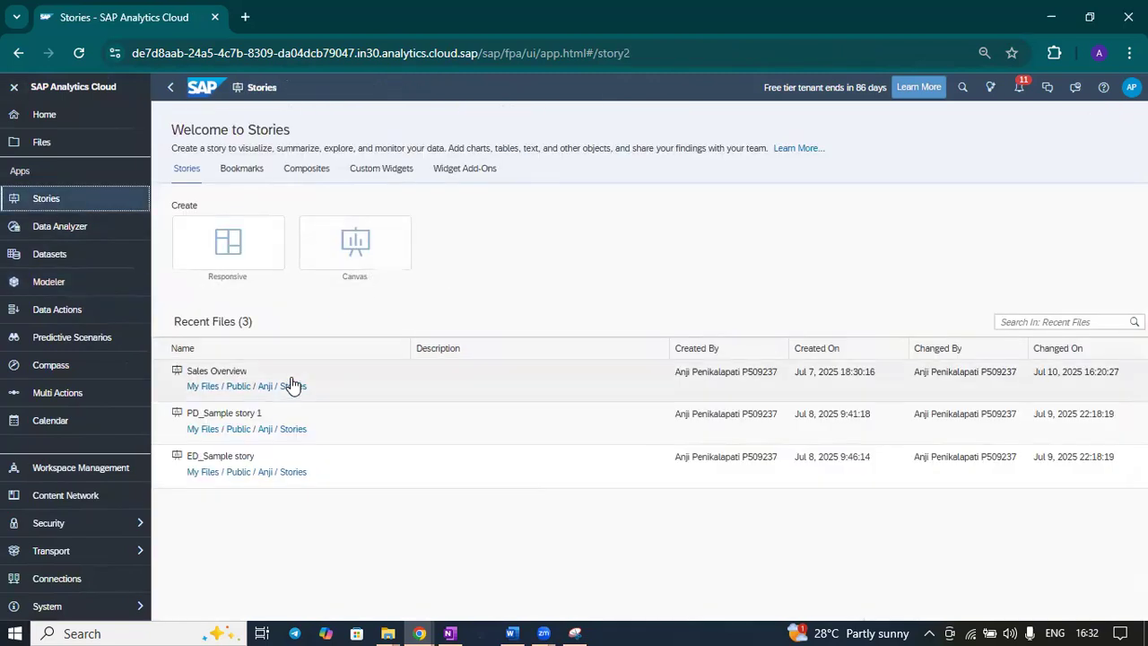
left_click(290, 372)
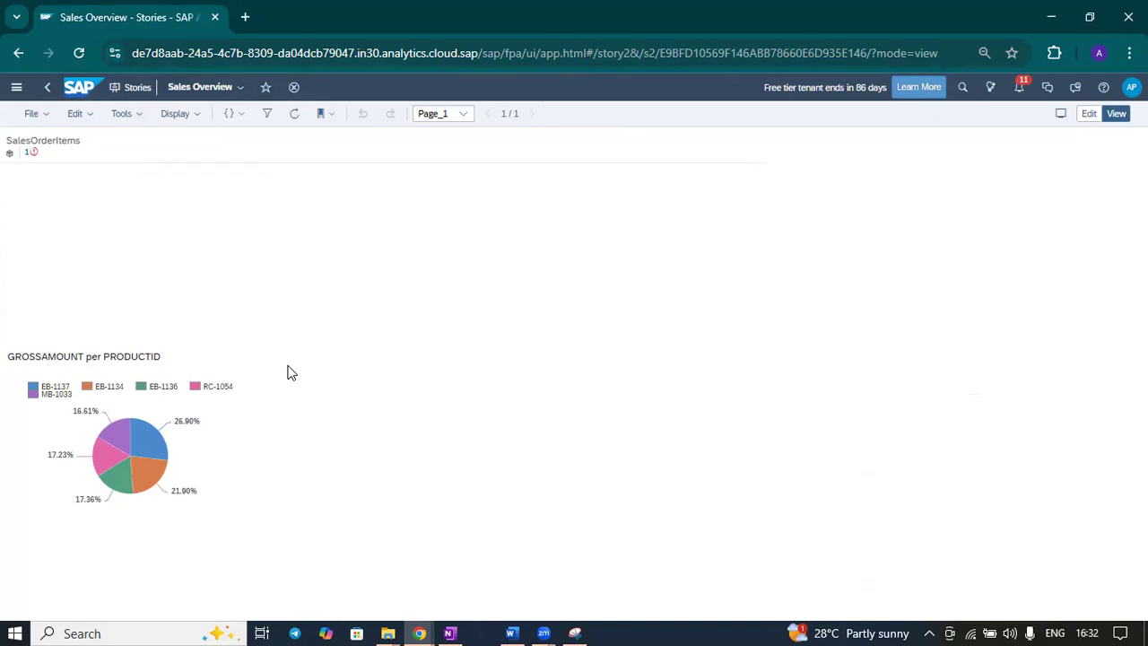
left_click(1088, 117)
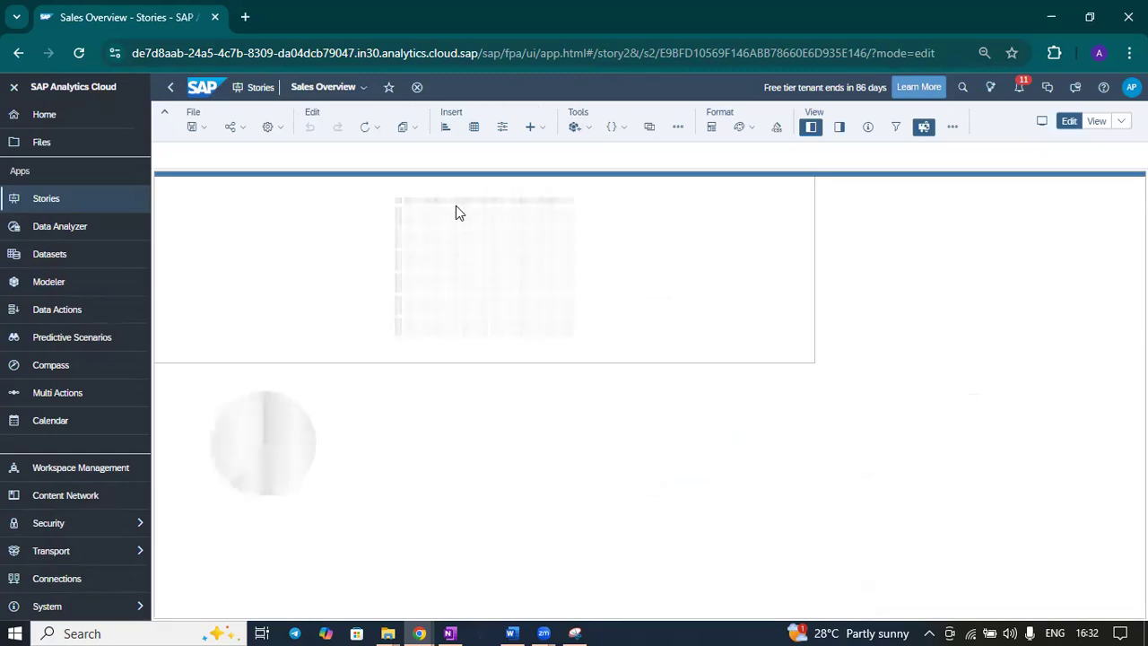
left_click(16, 89)
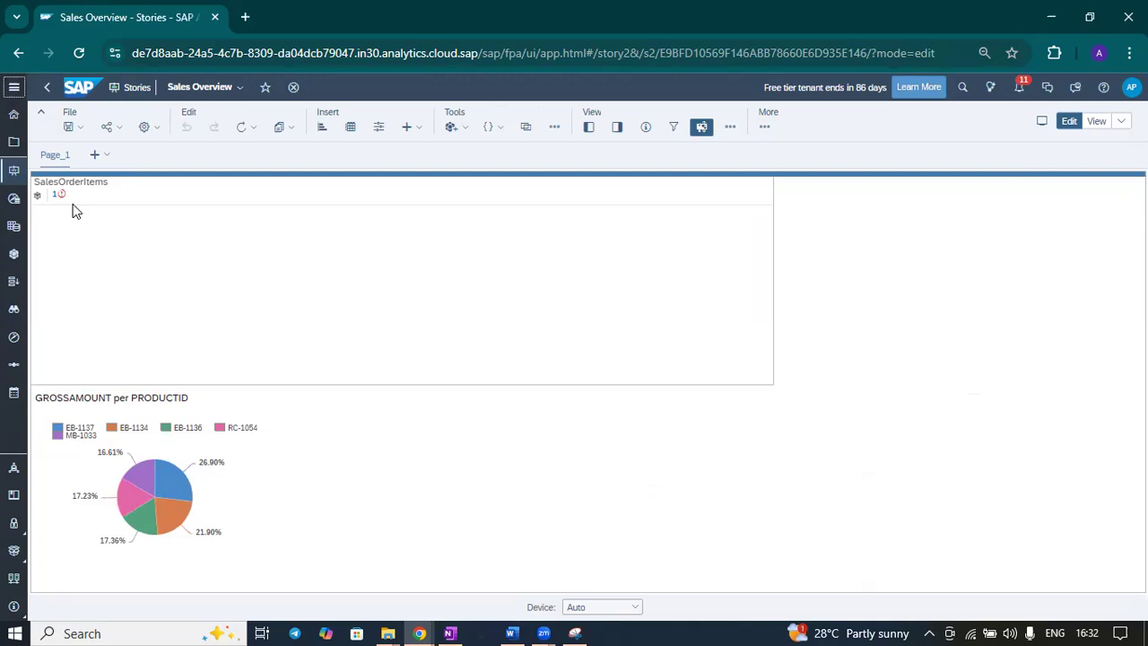
Step: In the SalesOrderItems table, remove PRODUCTID from the rows and add it back as a row dimension
left_click(225, 199)
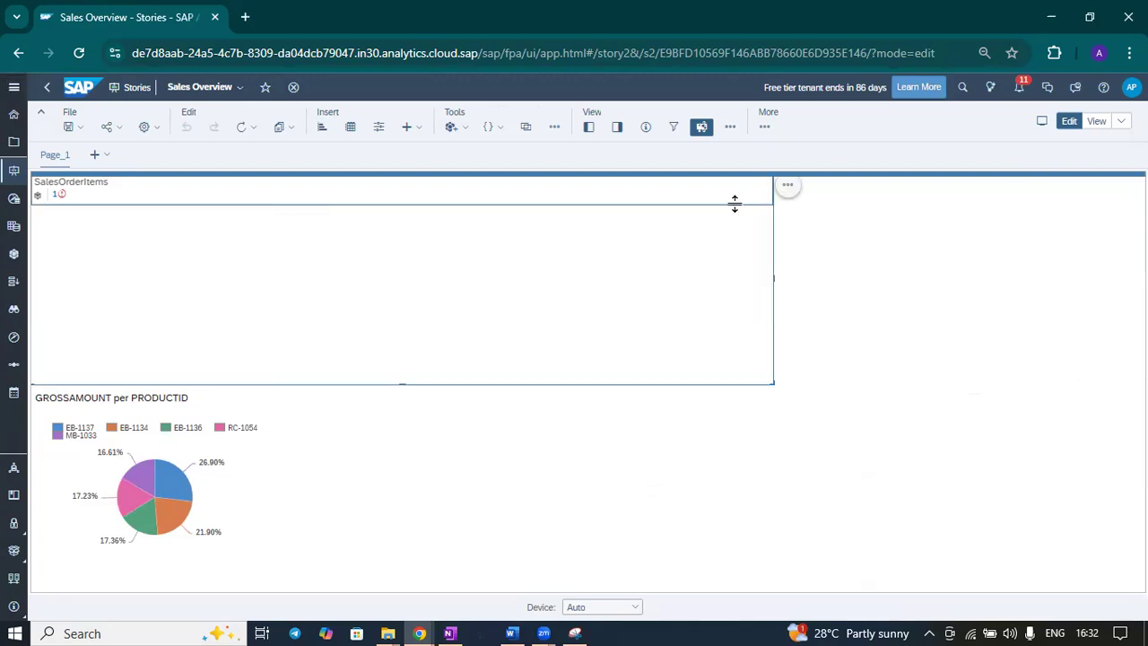
left_click(617, 126)
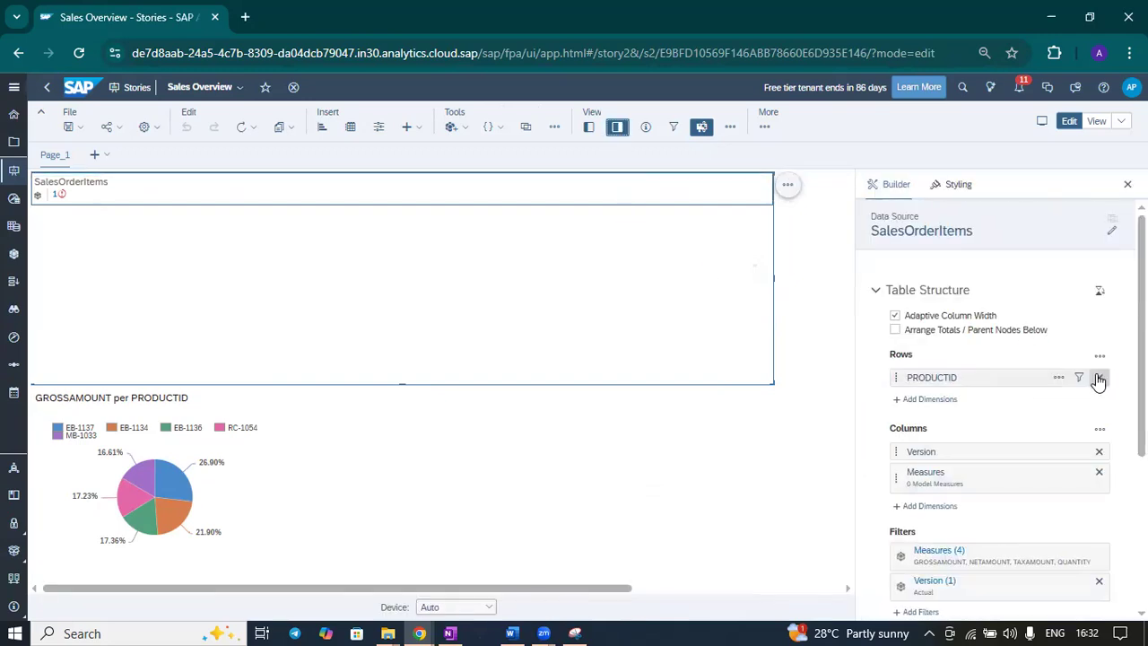
left_click(1098, 376)
left_click(923, 380)
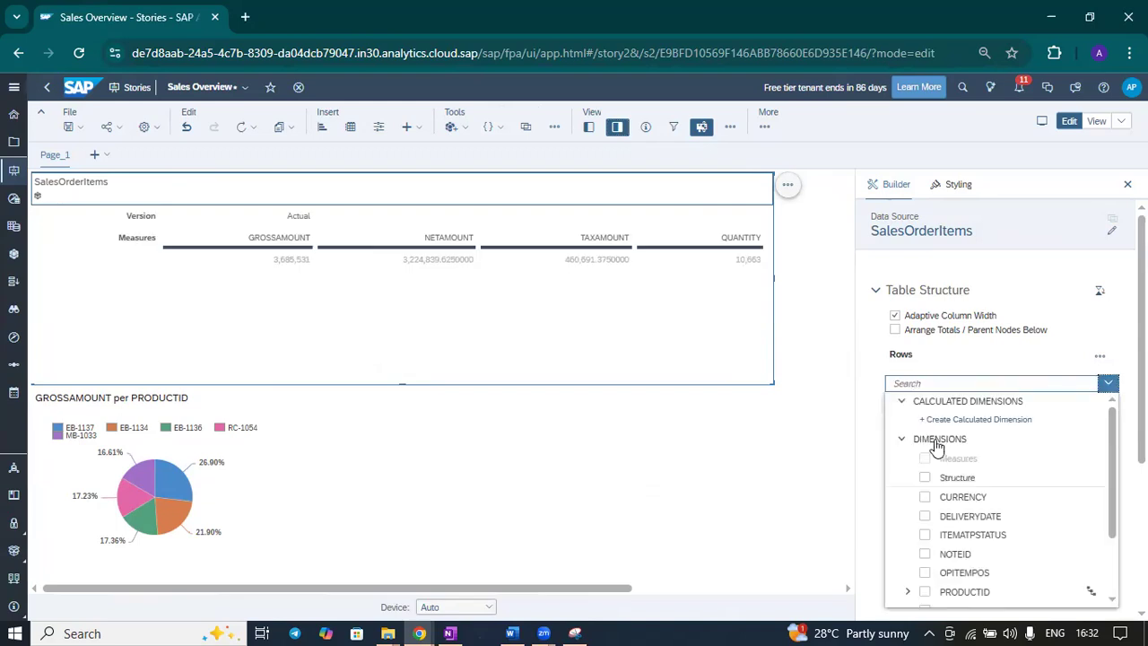
scroll(937, 534, "down", 2)
left_click(926, 508)
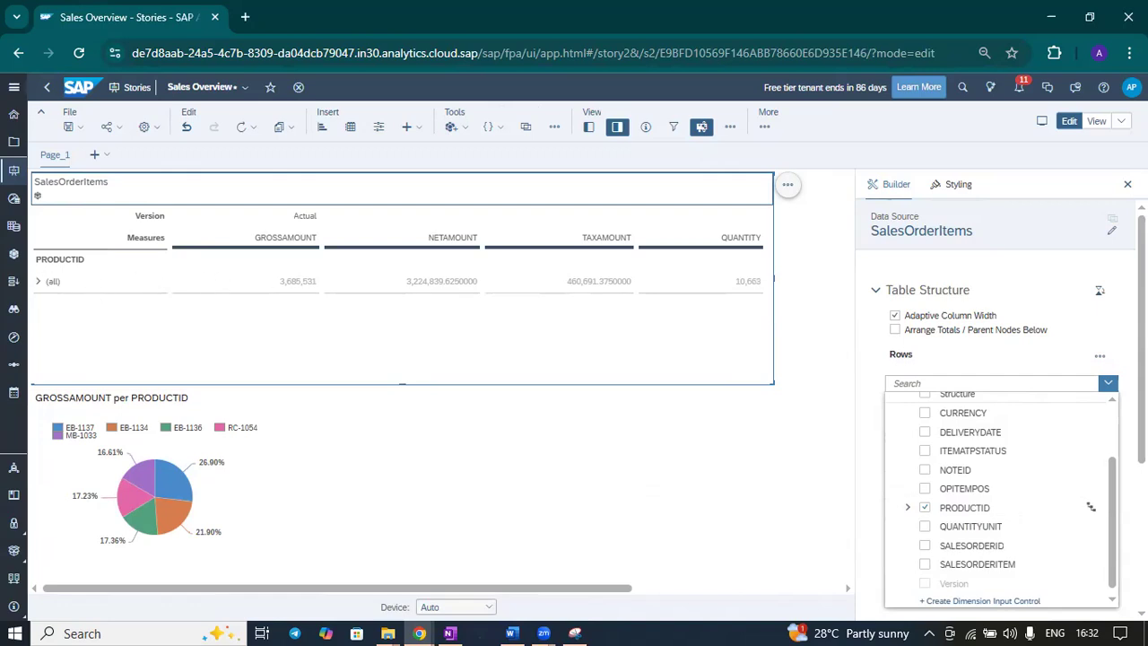
left_click(1111, 391)
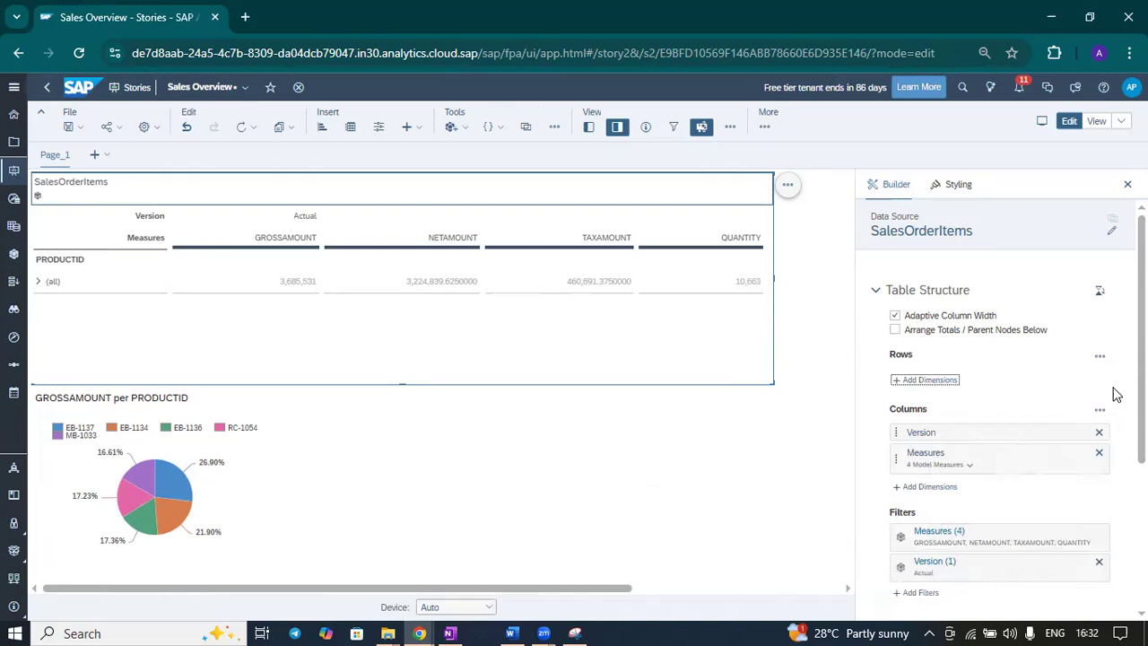
Step: Expand the PRODUCTID hierarchy in the table through KG and BX to examine its members, then collapse all levels again
left_click(39, 282)
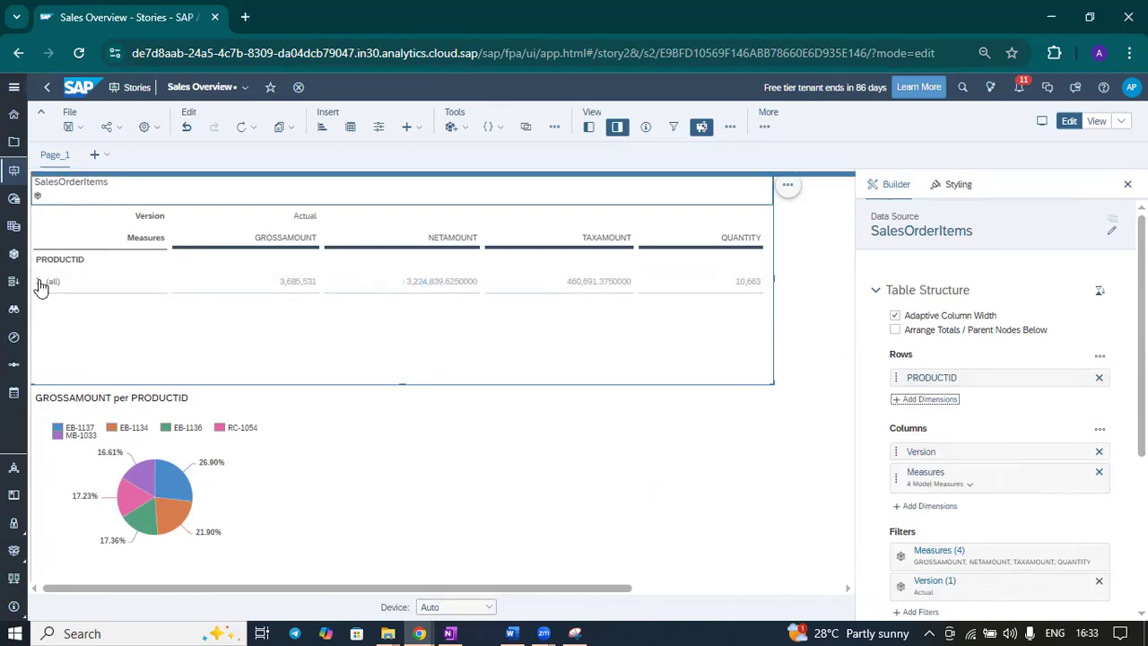
left_click(43, 304)
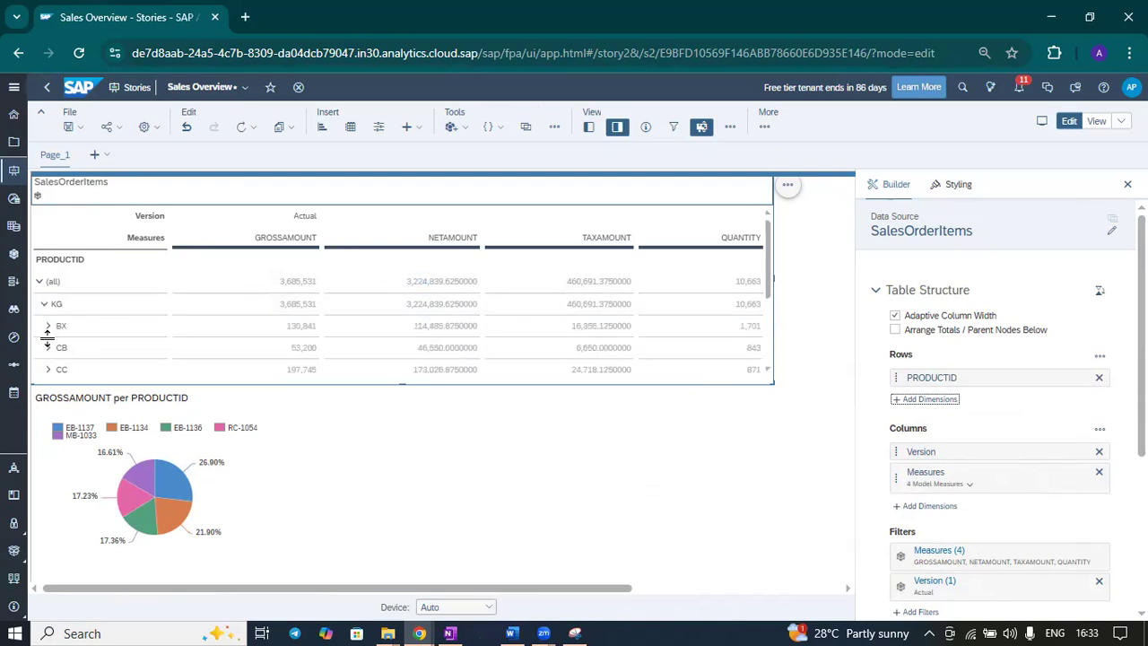
scroll(228, 350, "down", 2)
left_click(49, 327)
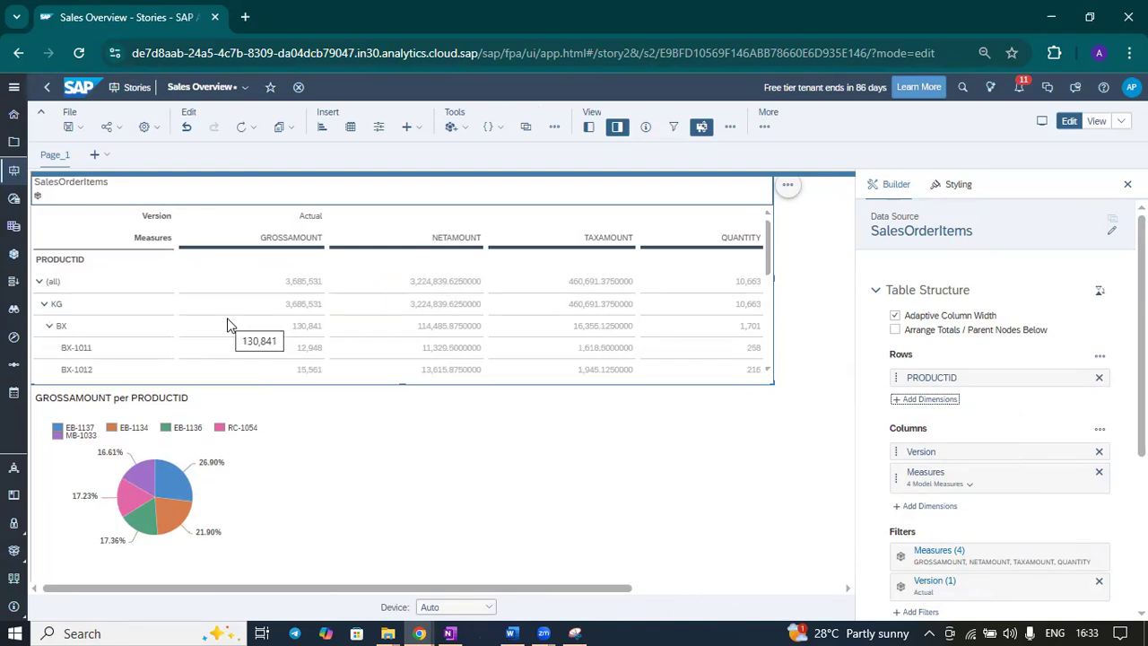
scroll(227, 326, "down", 2)
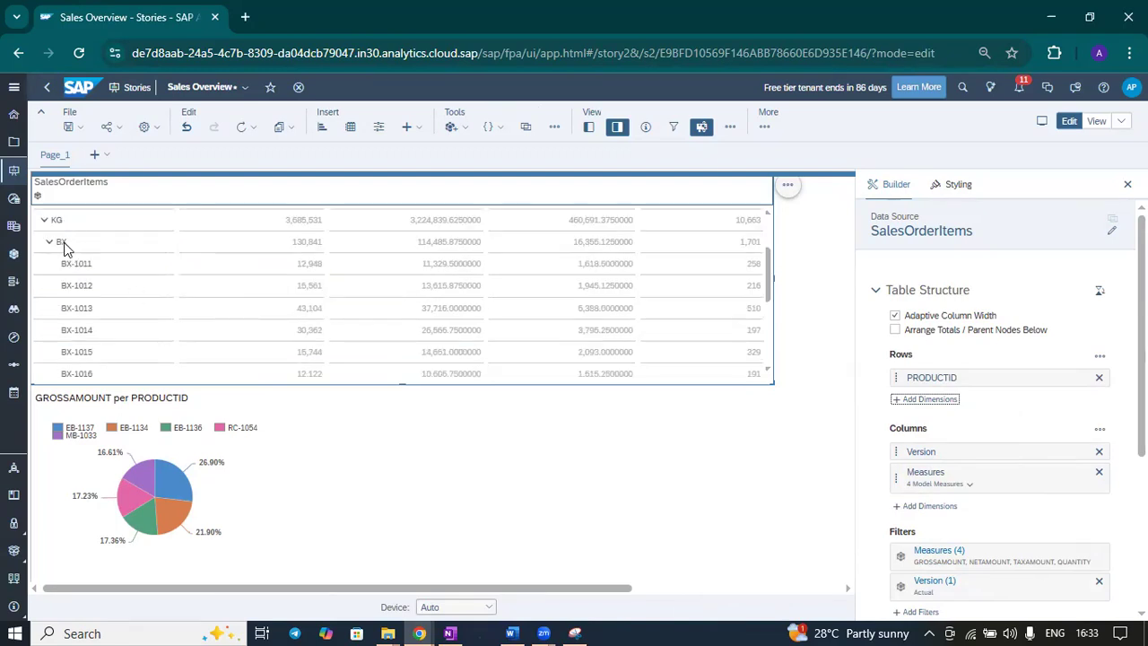
left_click(51, 246)
left_click(46, 224)
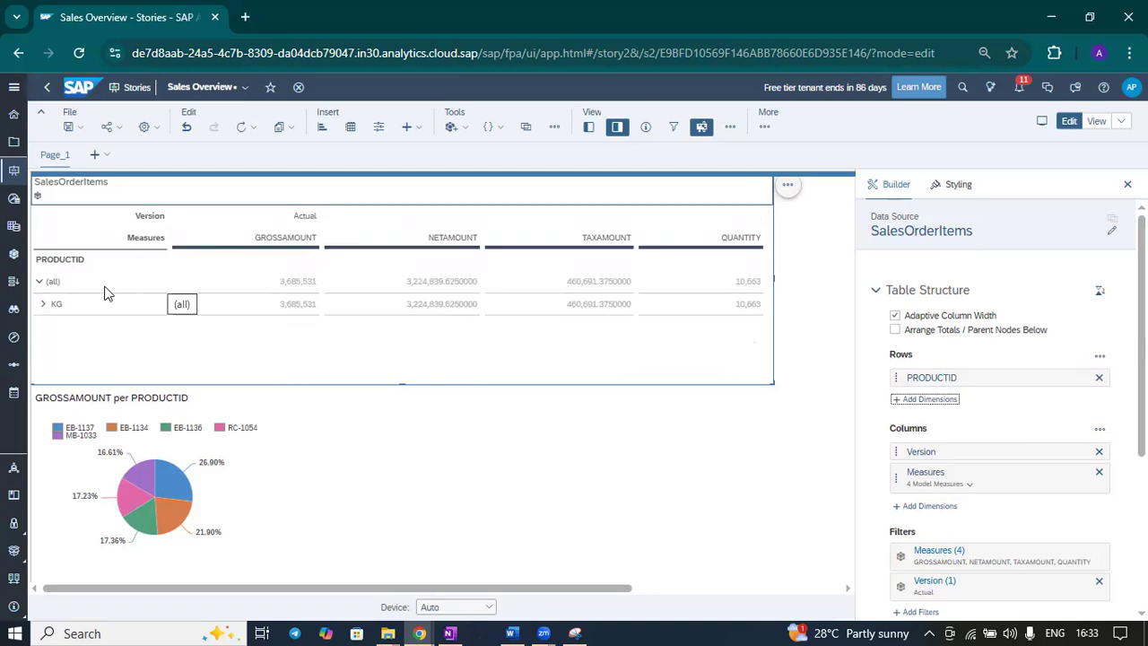
left_click(40, 282)
Step: Set the hierarchy of the PRODUCTID row dimension to Prod h2
mouse_move(1054, 387)
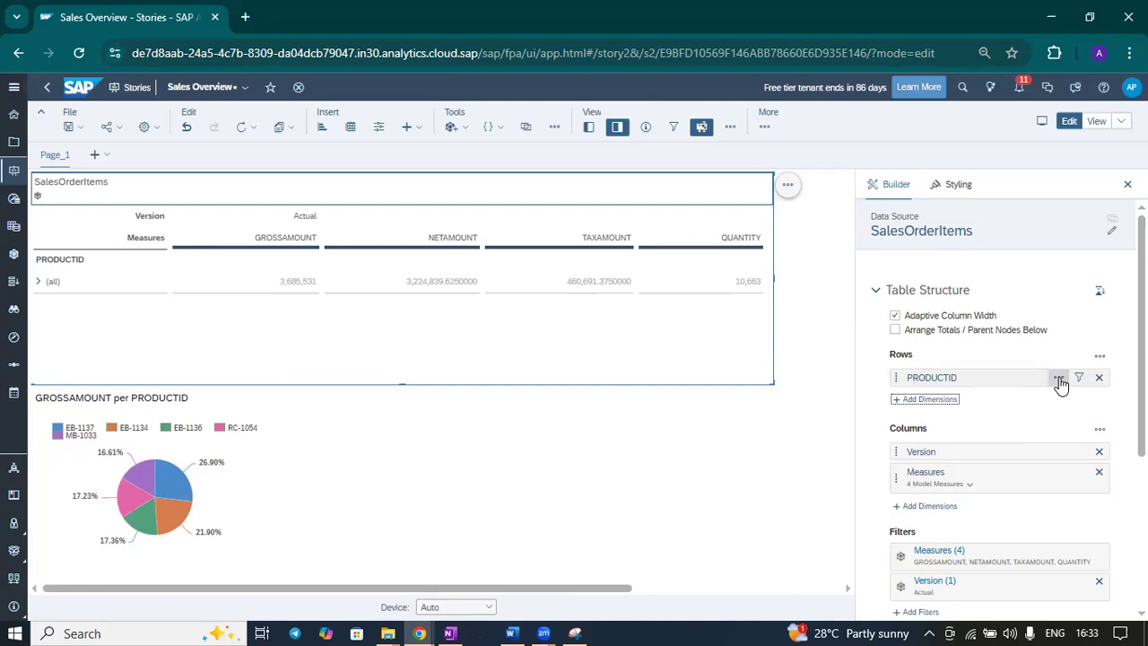
left_click(1058, 378)
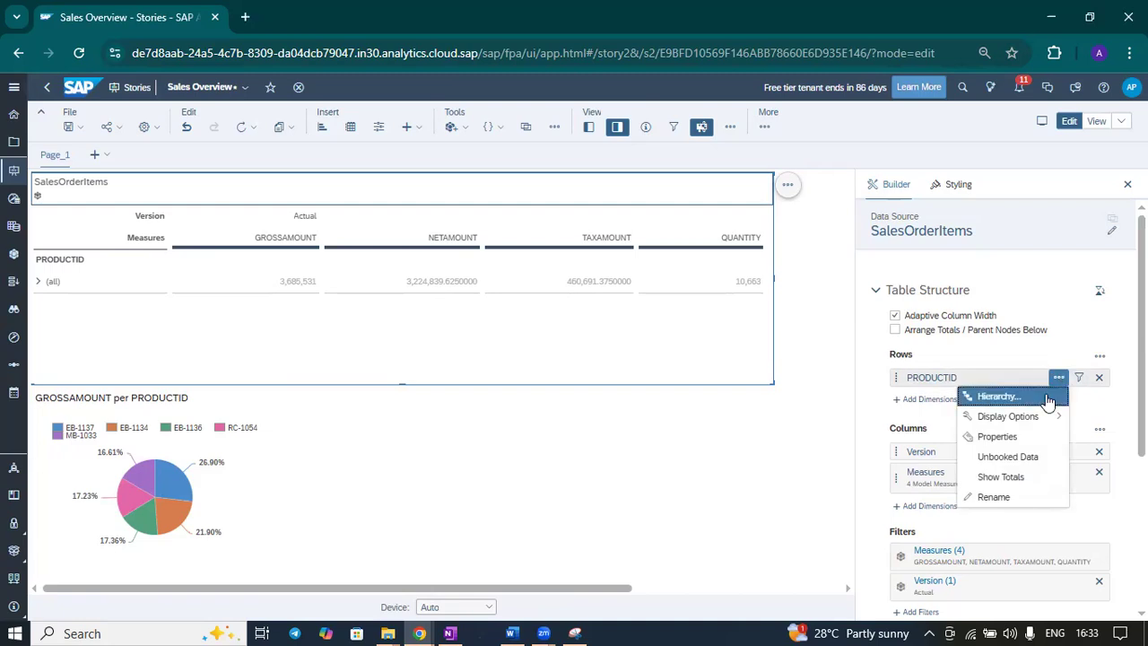
left_click(1045, 397)
left_click(686, 339)
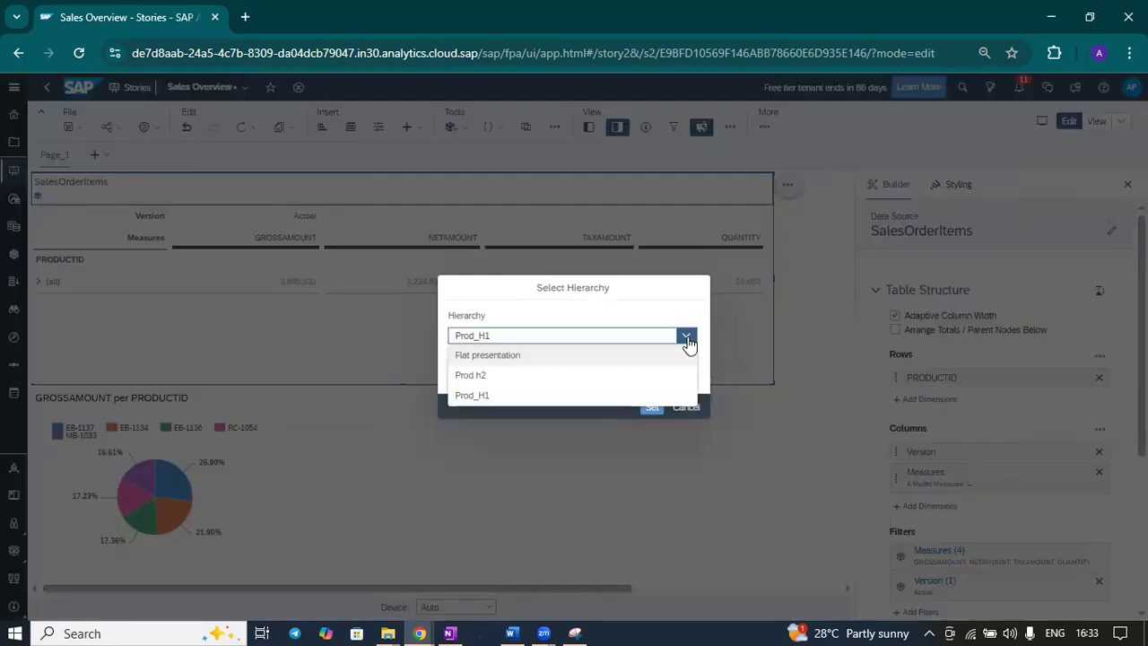
left_click(573, 377)
left_click(652, 406)
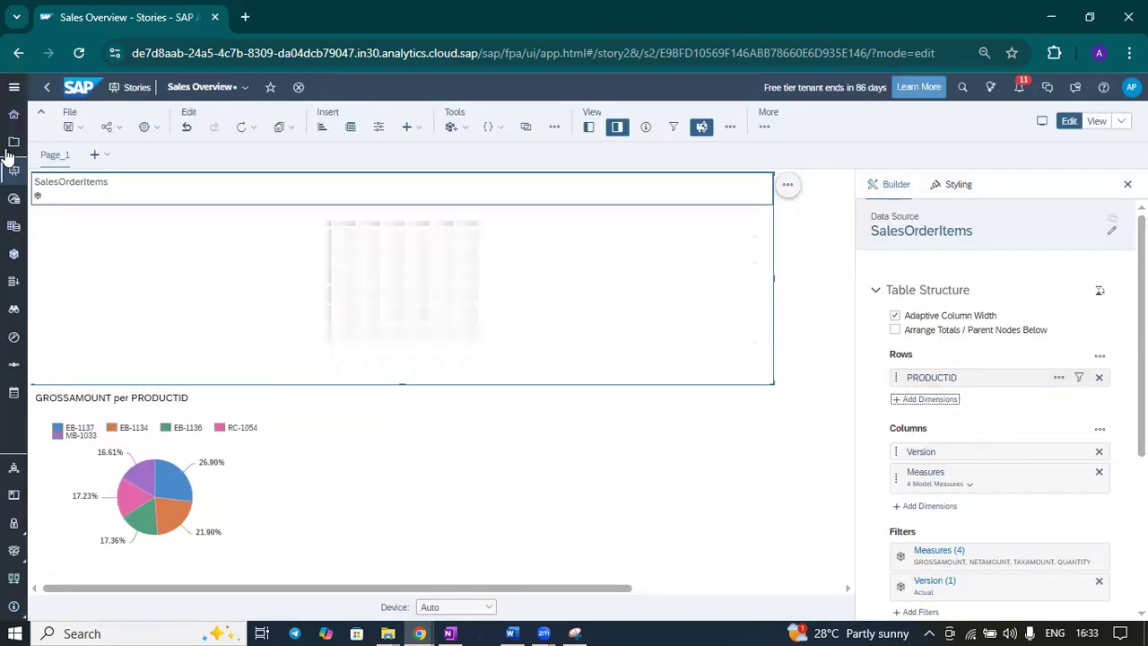
Step: Expand the PRODUCTID hierarchy in the SalesOrderItems table through (all) and BX to examine its members, then collapse it again
left_click(38, 287)
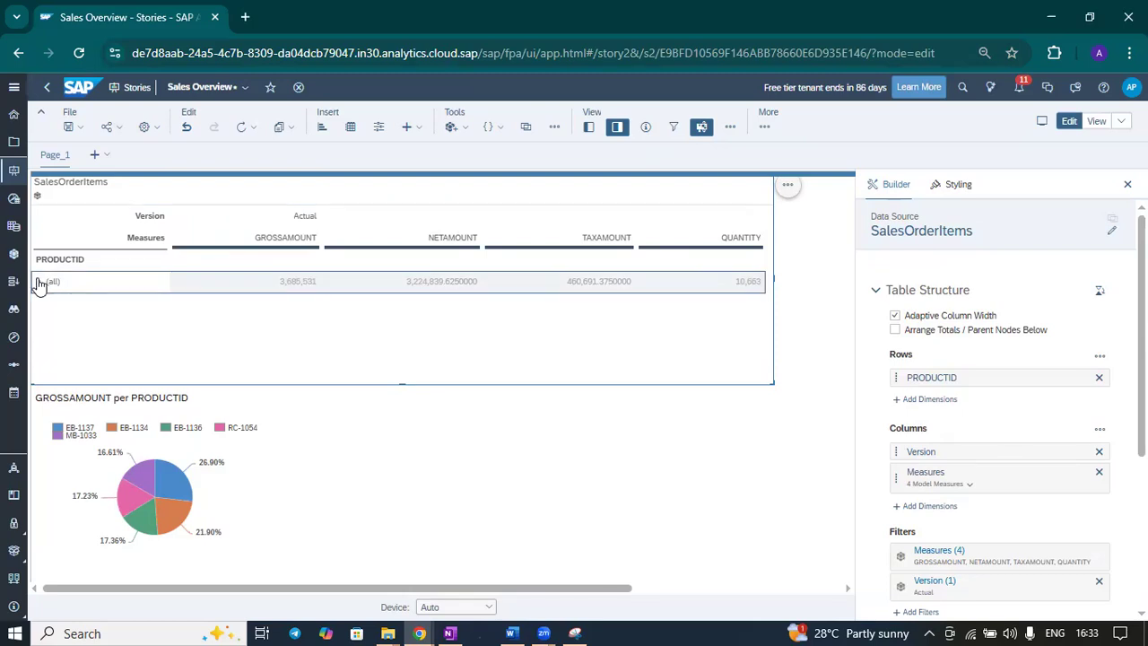
left_click(39, 283)
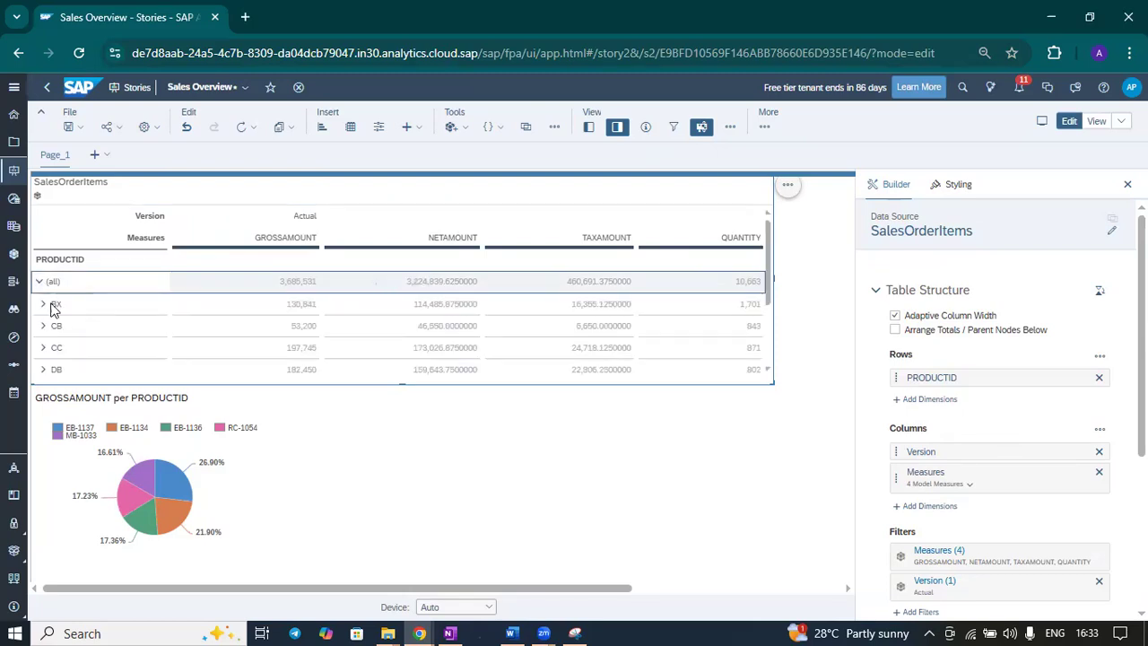
left_click(45, 306)
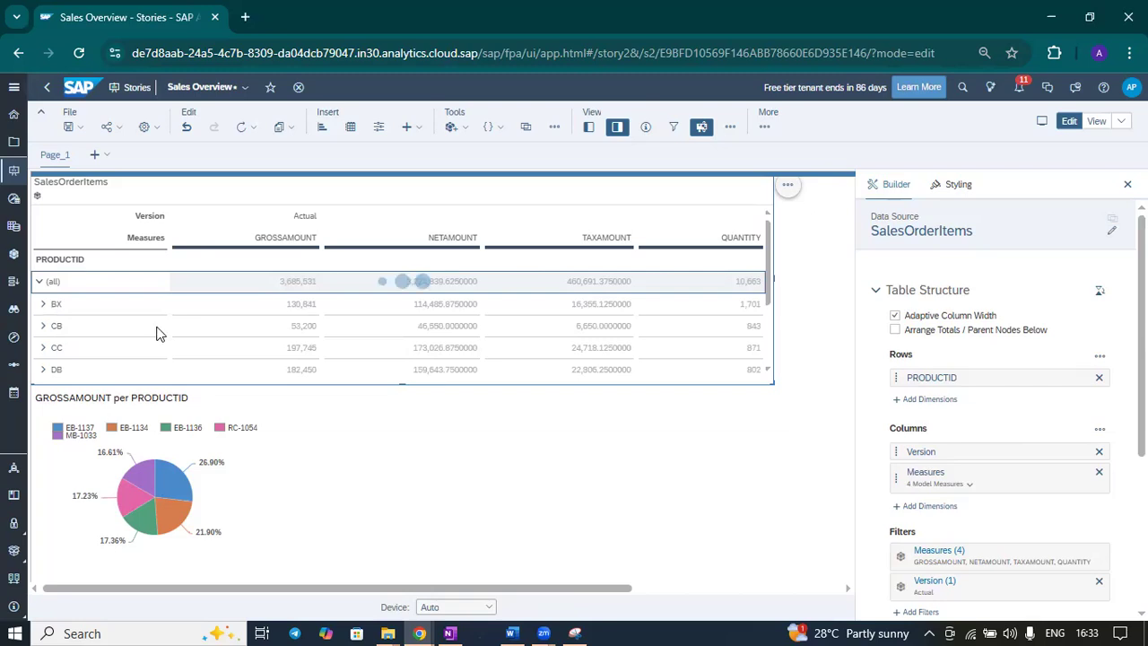
left_click(41, 283)
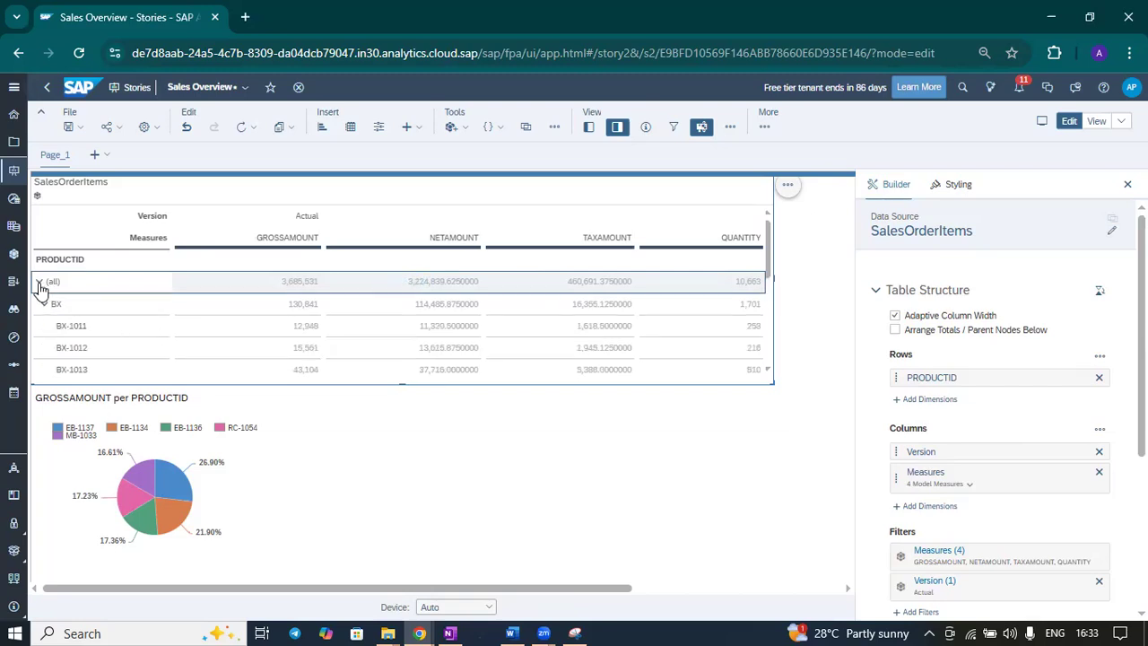
Step: Switch the PRODUCTID row dimension's hierarchy to Flat presentation and look through the product members in the table
left_click(1059, 379)
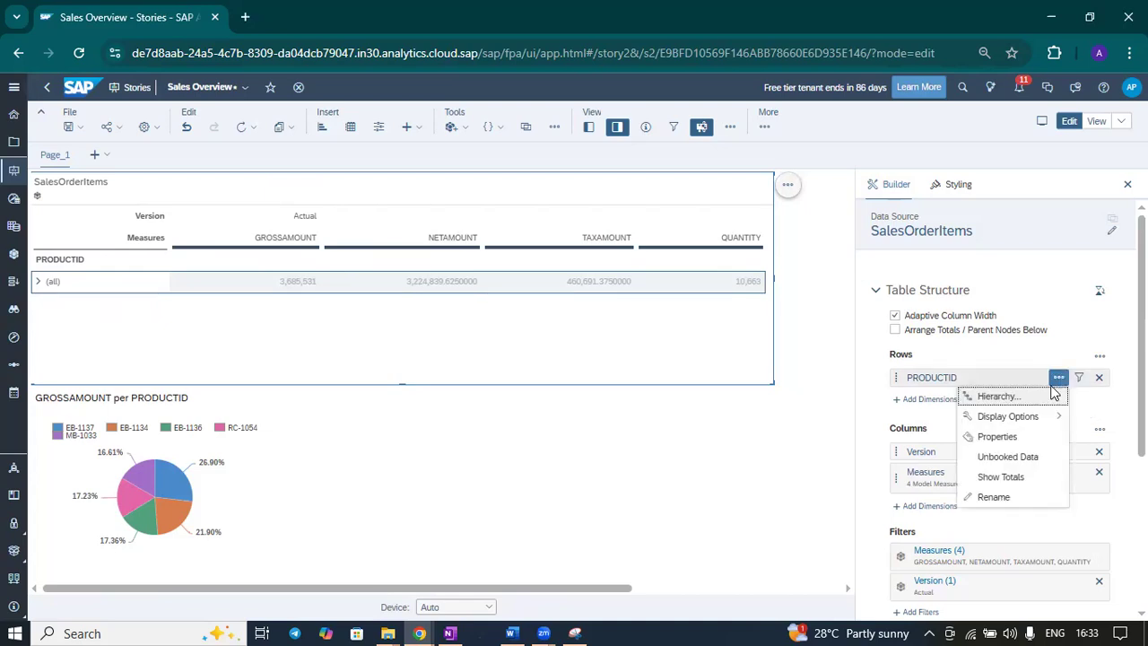
left_click(1036, 399)
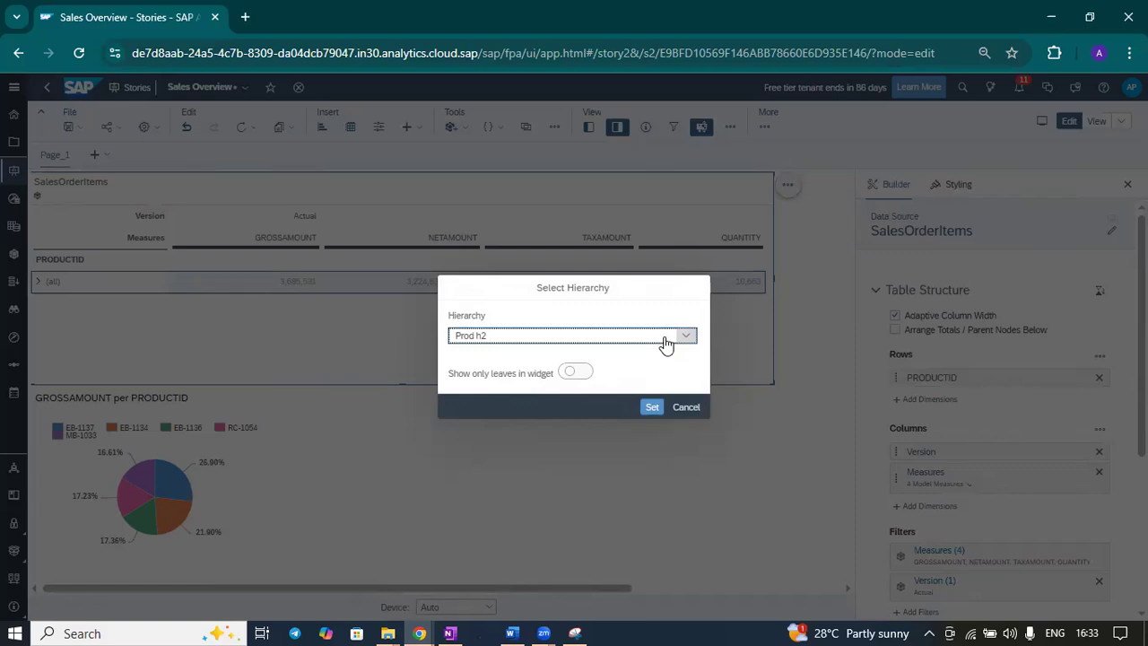
left_click(667, 341)
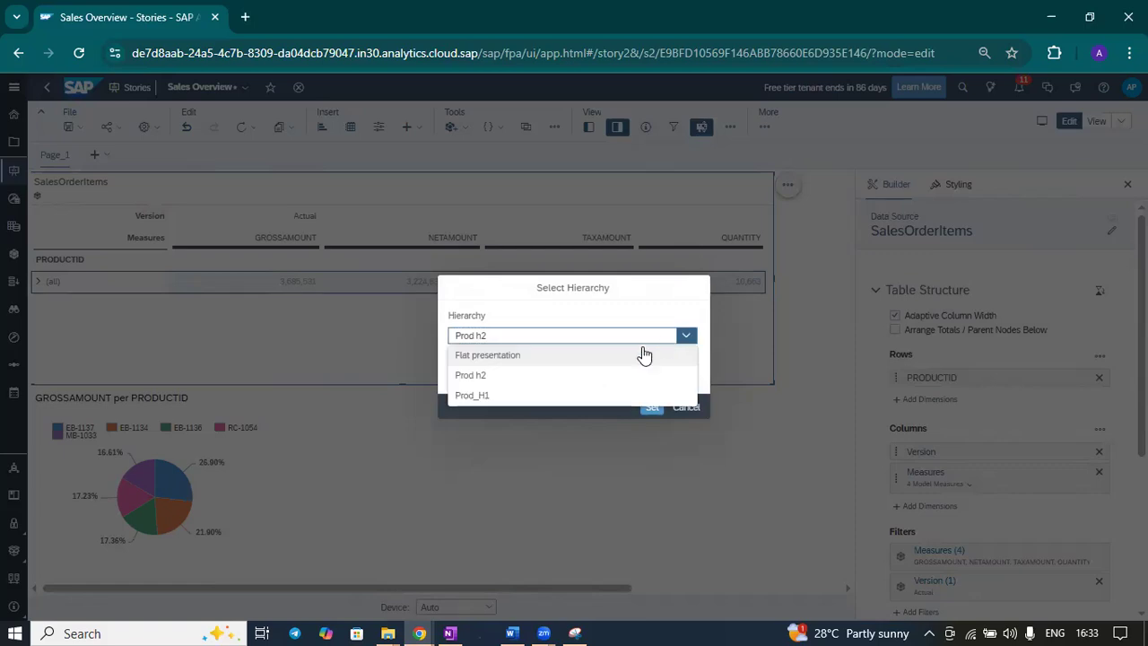
left_click(530, 357)
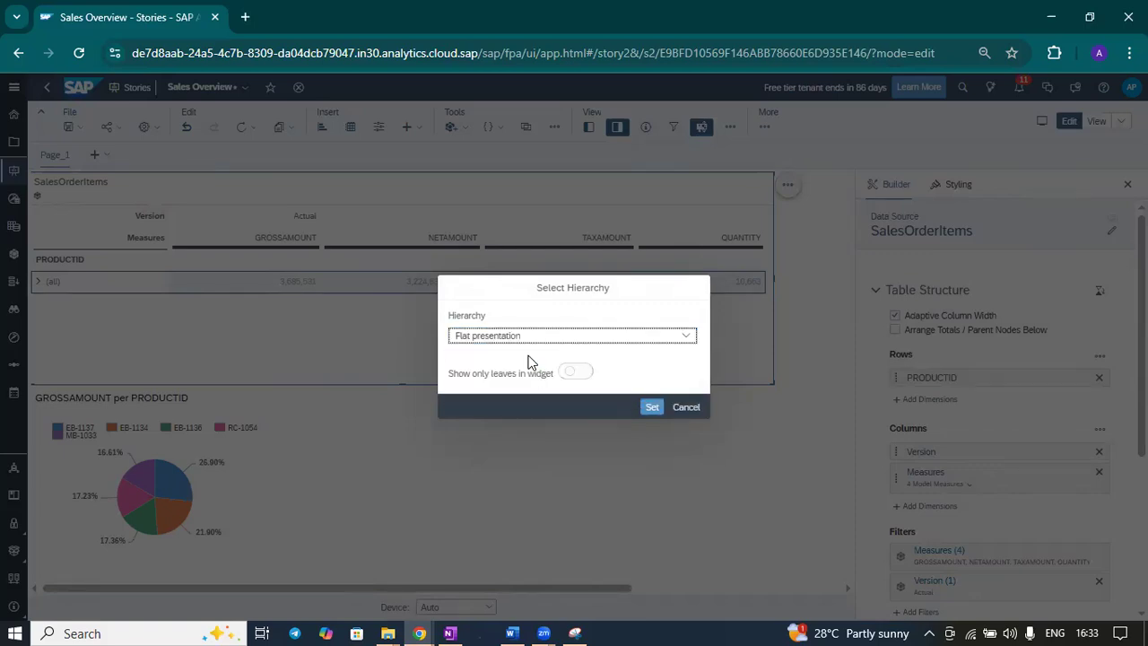
left_click(651, 407)
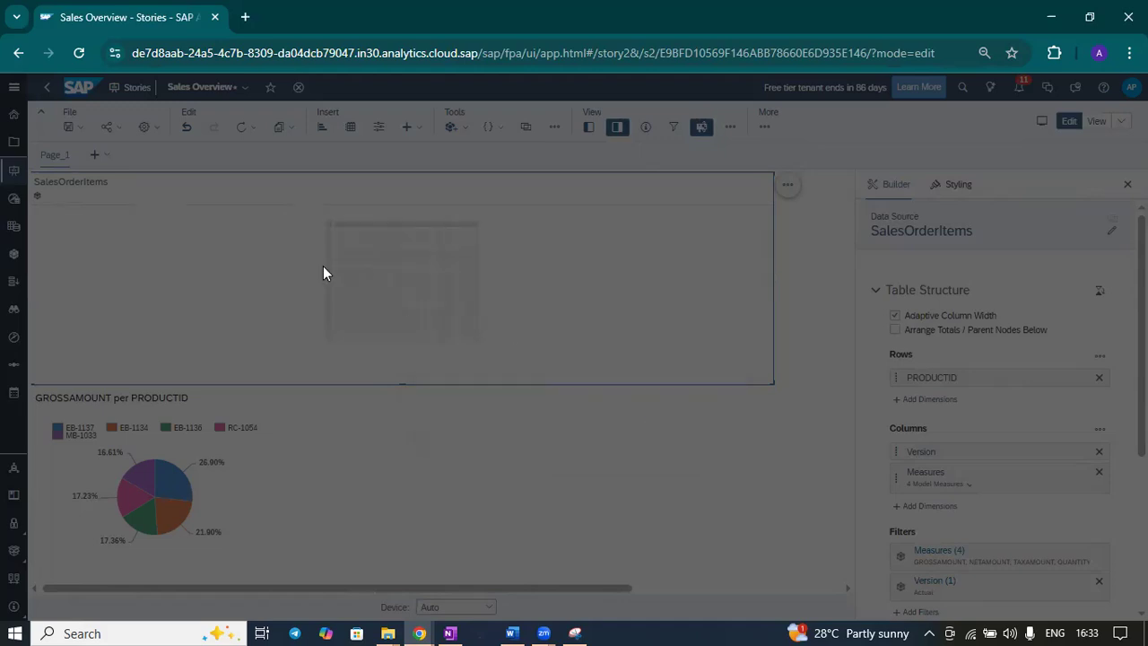
scroll(233, 318, "down", 15)
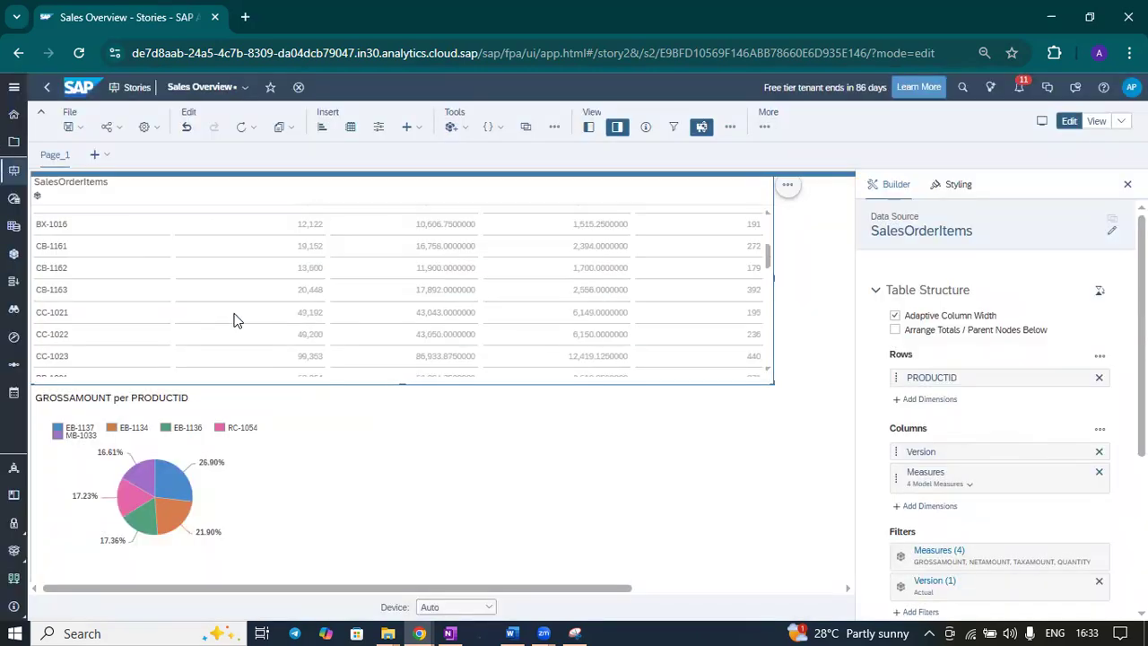
scroll(230, 312, "up", 15)
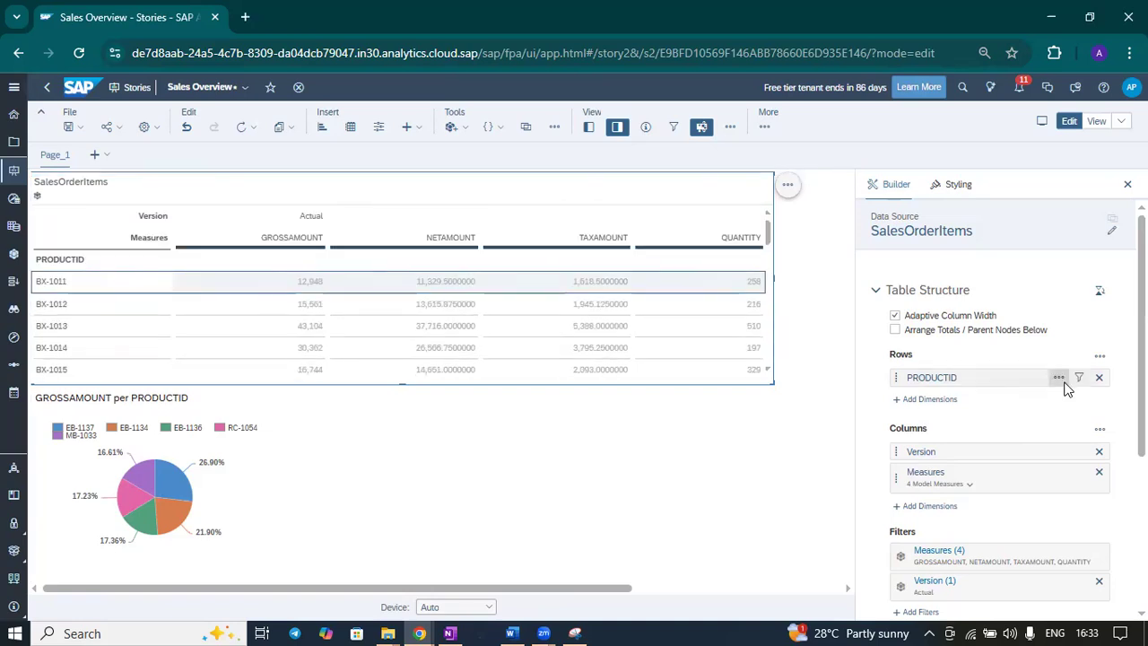
Step: Set the PRODUCTID row dimension's hierarchy to Prod h2 with only the leaves shown in the widget
left_click(1058, 377)
left_click(1040, 404)
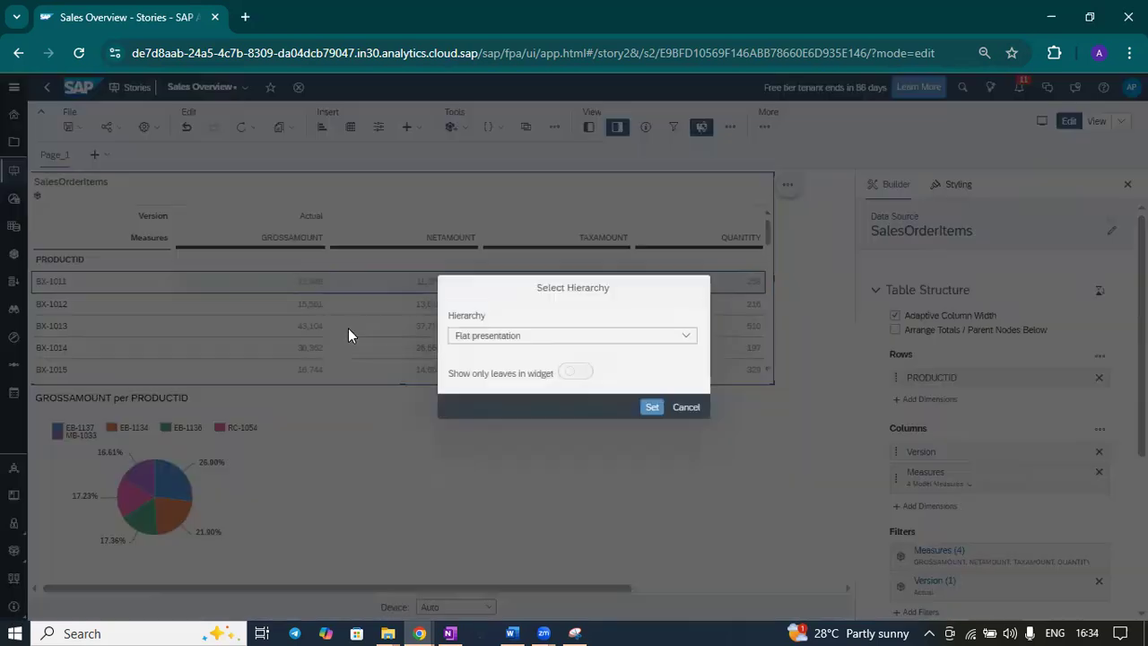
left_click(581, 373)
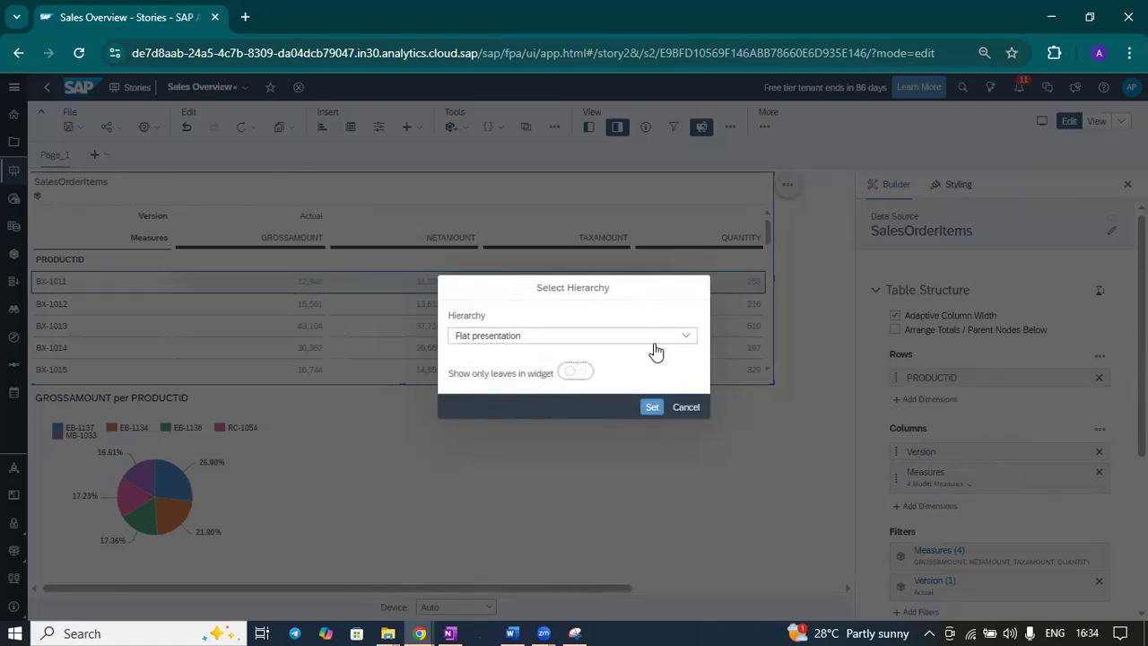
left_click(681, 338)
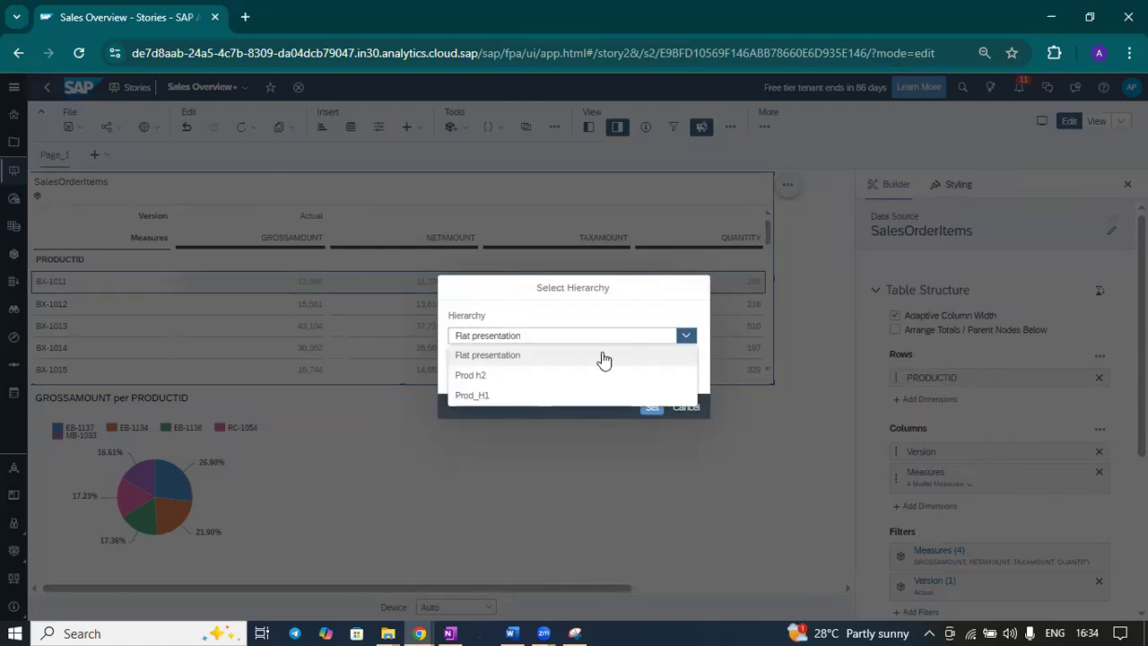
left_click(508, 376)
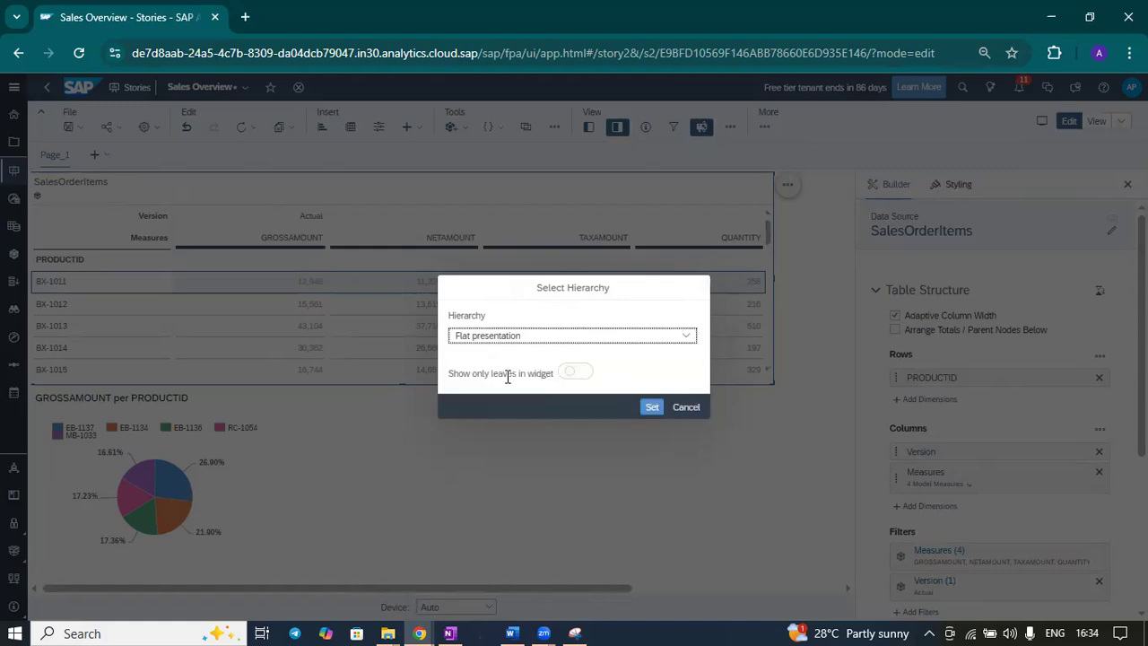
left_click(574, 373)
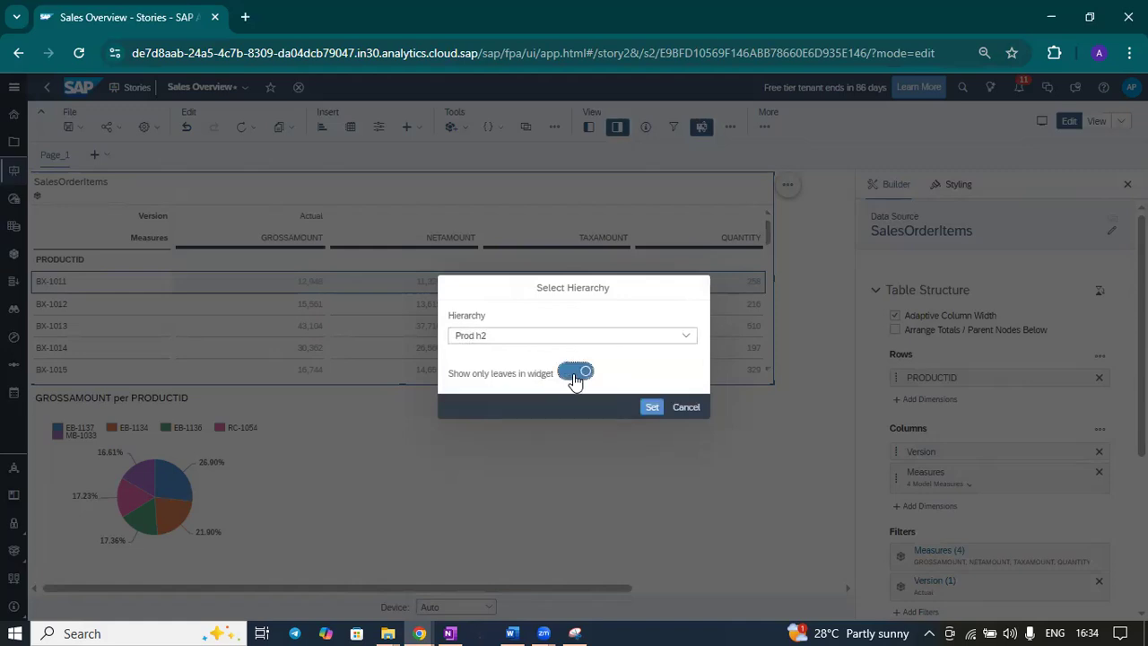
left_click(653, 408)
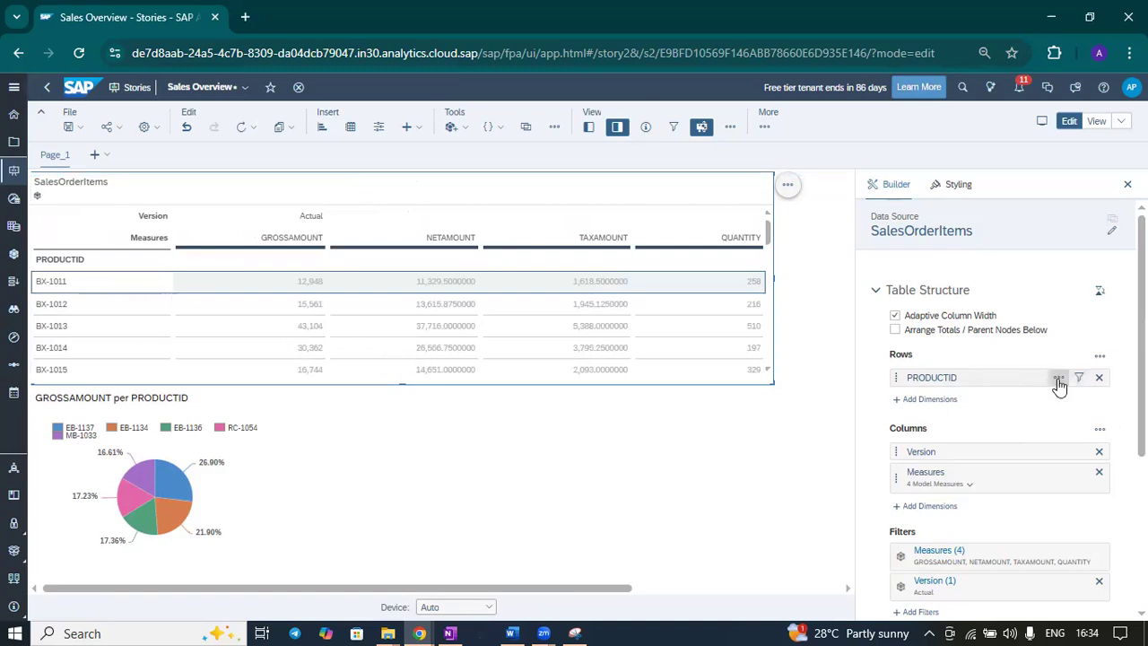
Step: Turn off showing only leaves for the PRODUCTID hierarchy and expand (all) and BX in the table
left_click(1059, 382)
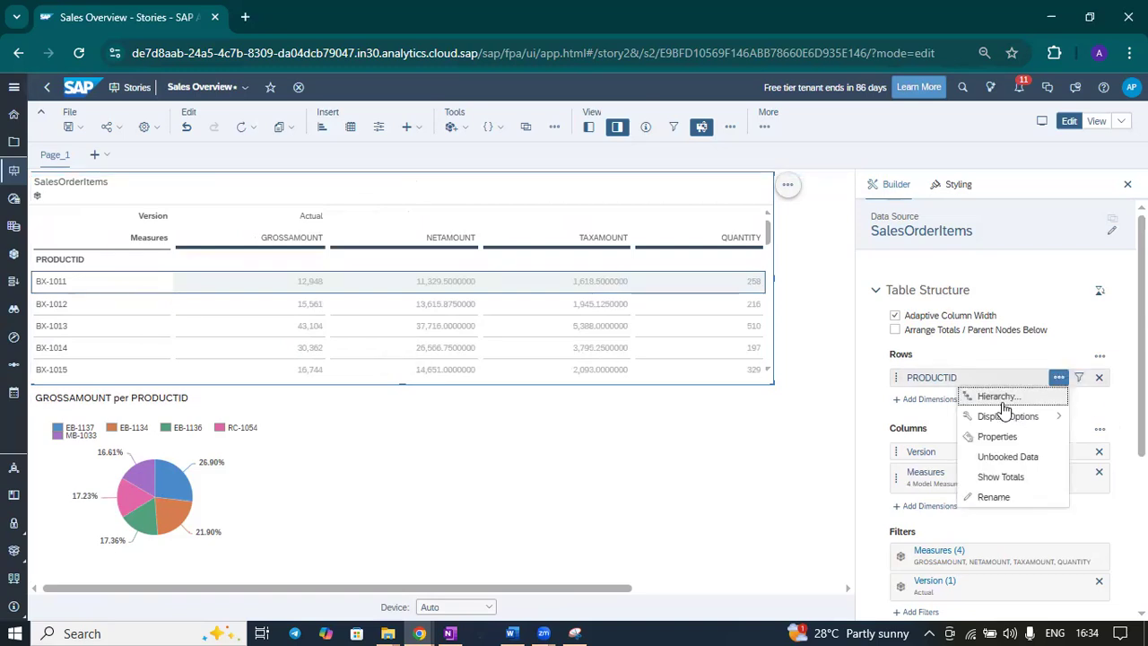
left_click(1000, 397)
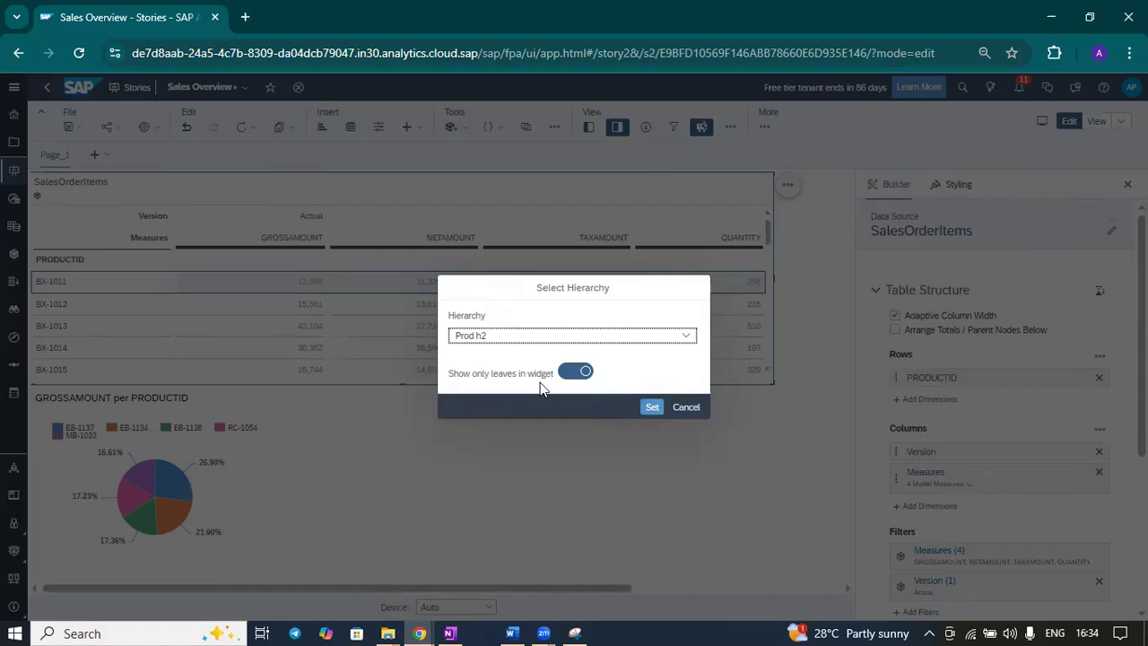
left_click(575, 371)
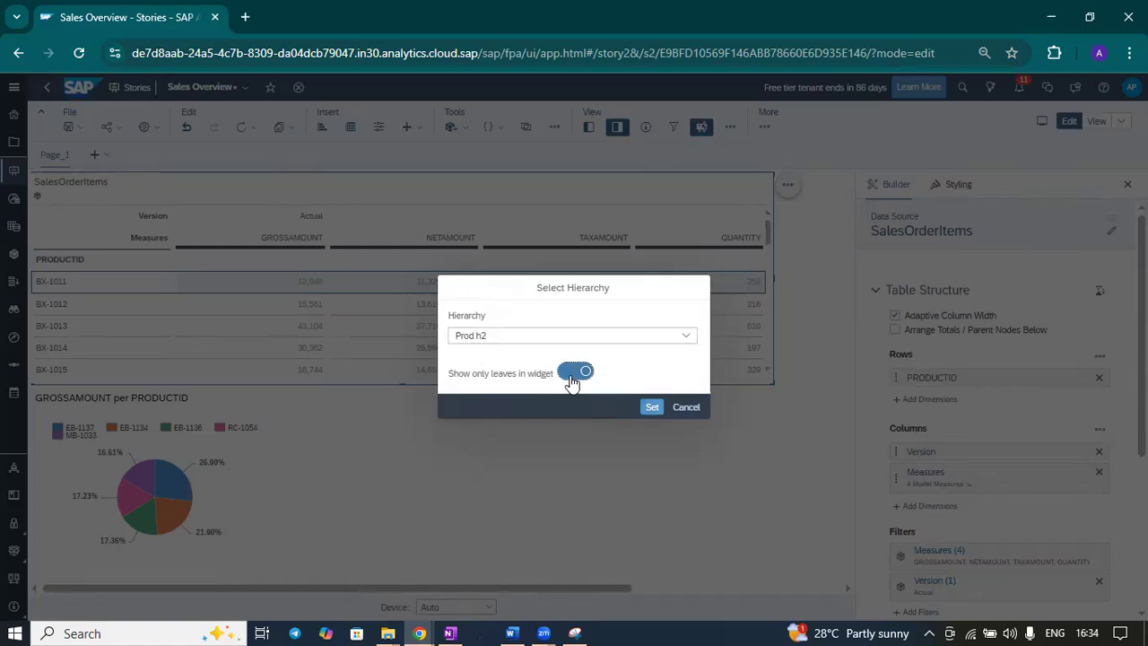
left_click(651, 408)
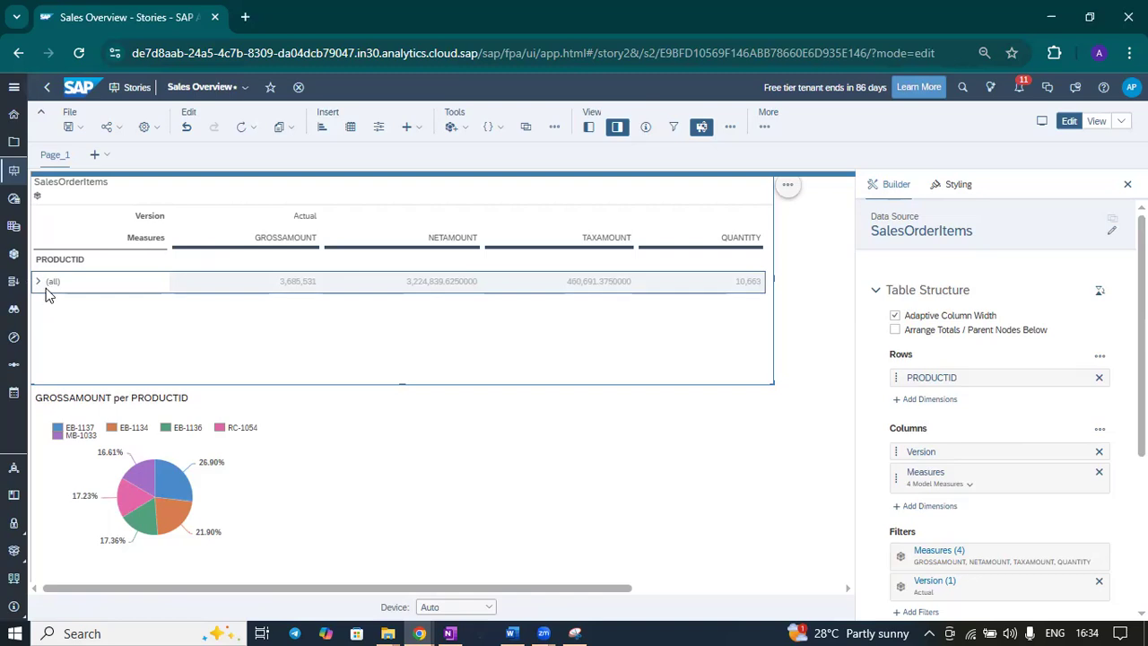
left_click(37, 284)
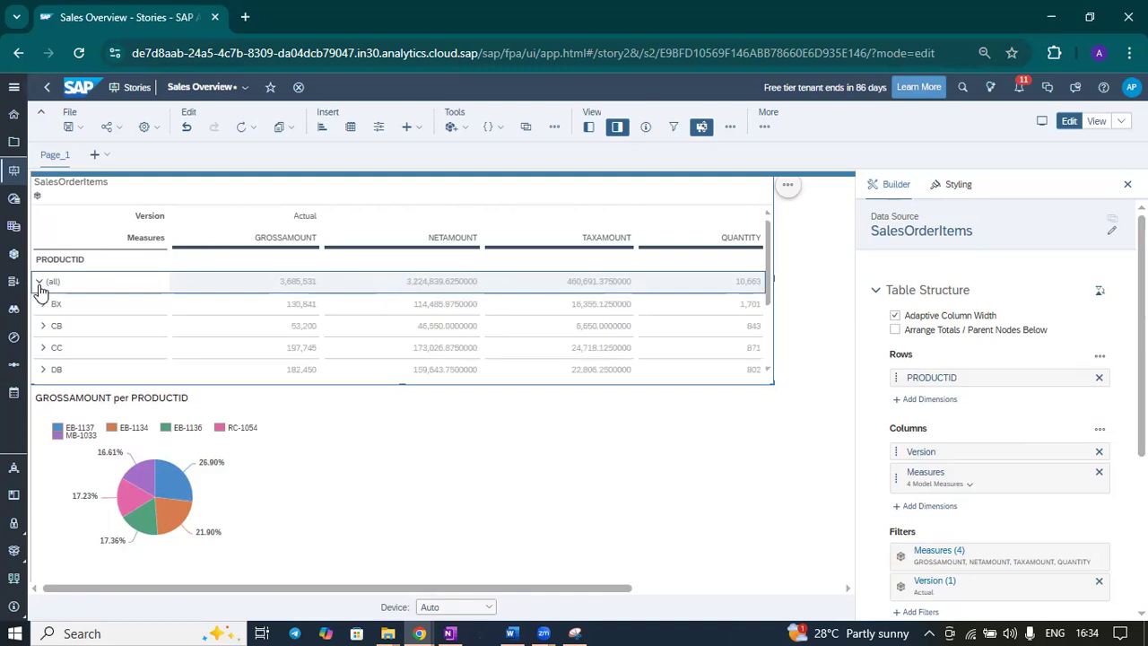
left_click(43, 304)
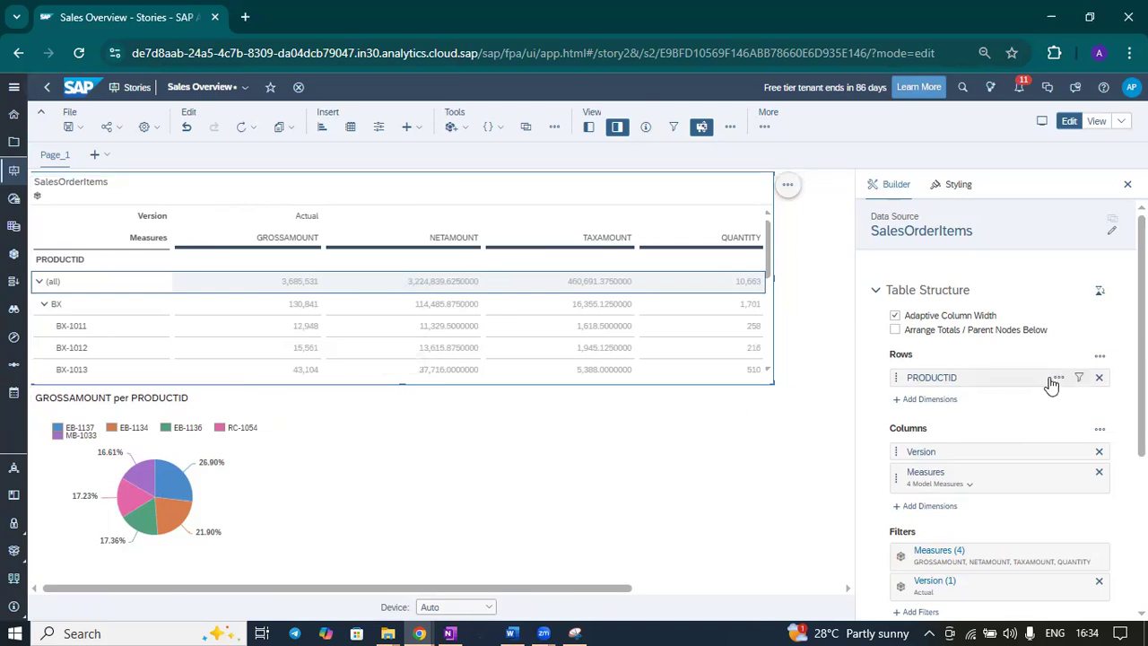
Step: Filter the PRODUCTID row dimension to the BX member
left_click(1080, 378)
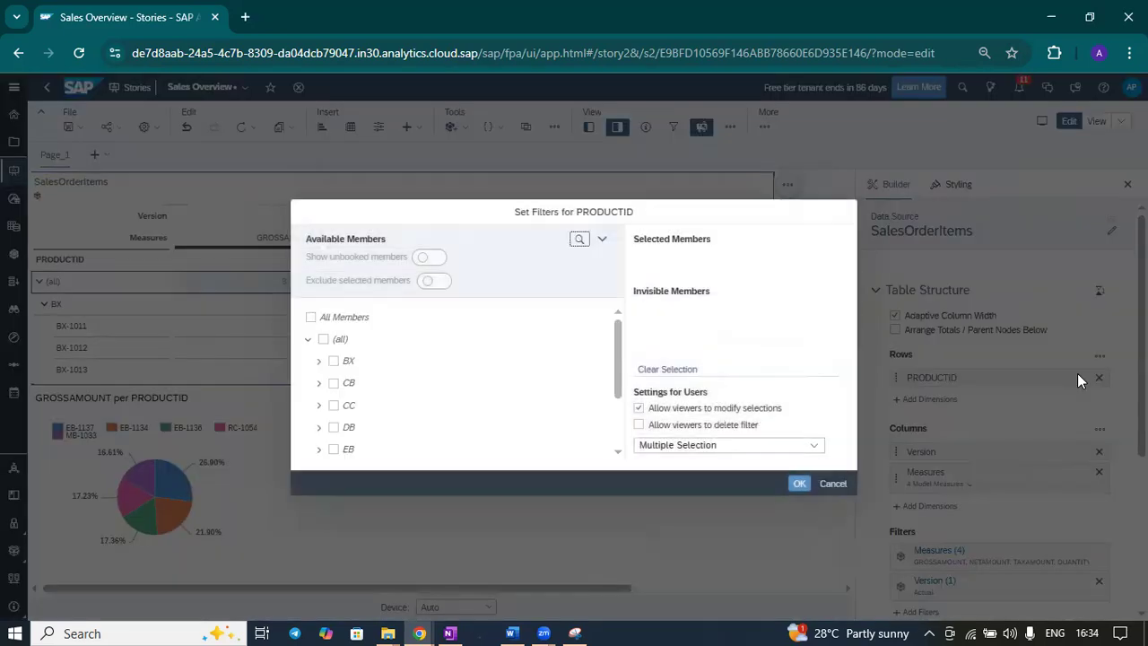
scroll(366, 359, "down", 2)
scroll(366, 359, "up", 3)
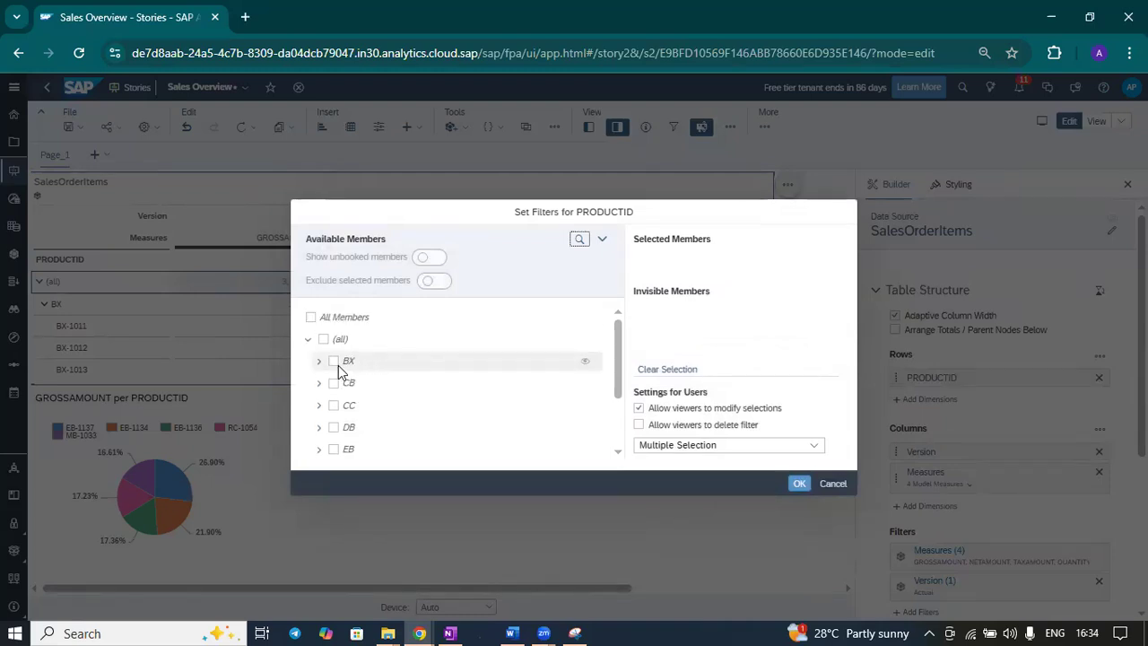
left_click(333, 361)
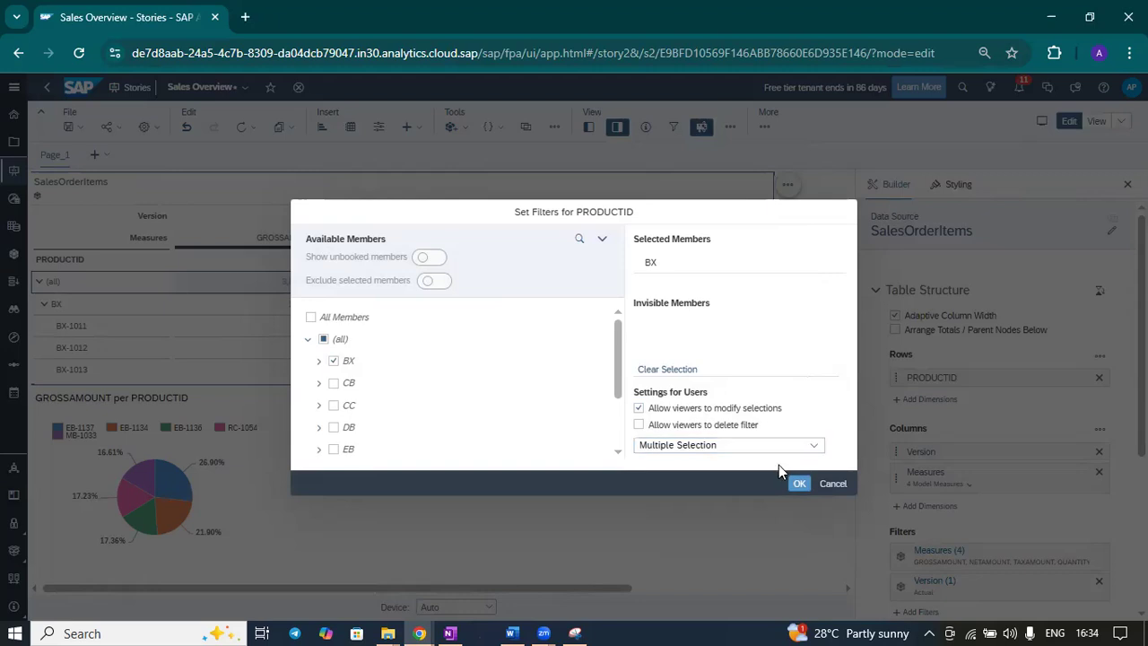
left_click(800, 484)
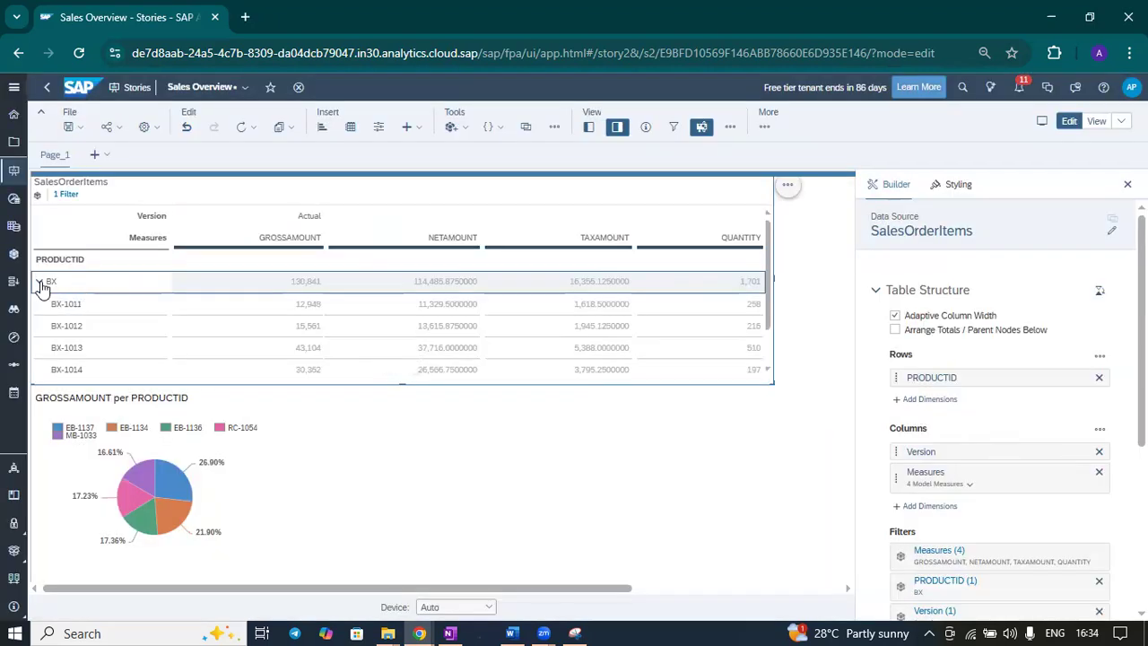
Step: Set the PRODUCTID filter to include all members and save the story
left_click(1078, 380)
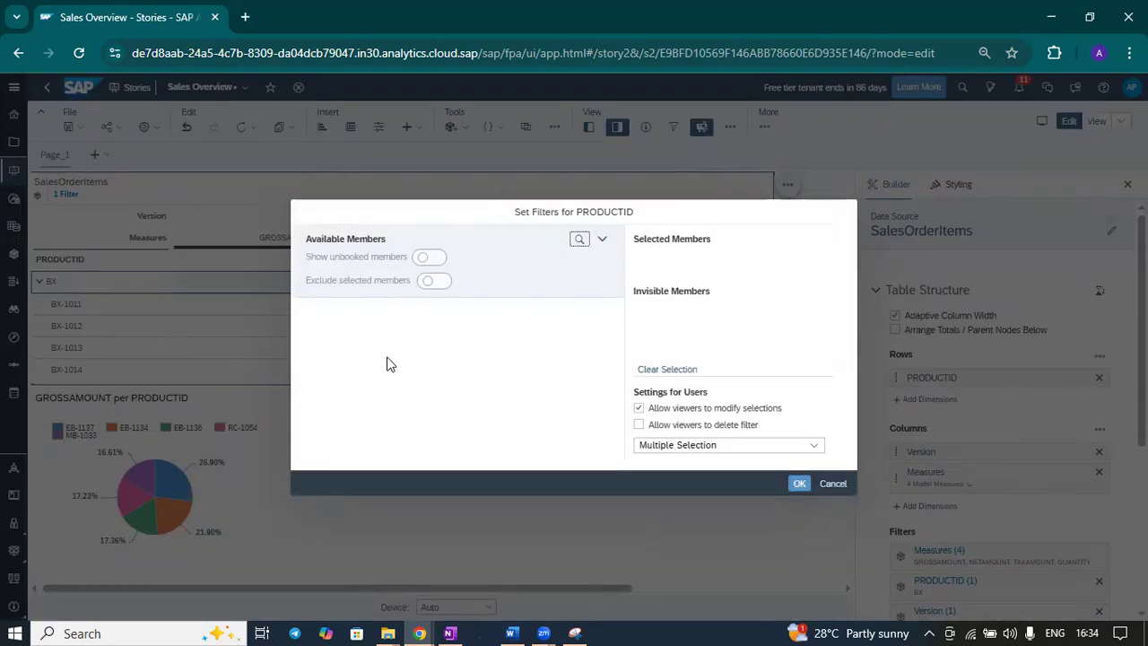
left_click(312, 320)
left_click(798, 484)
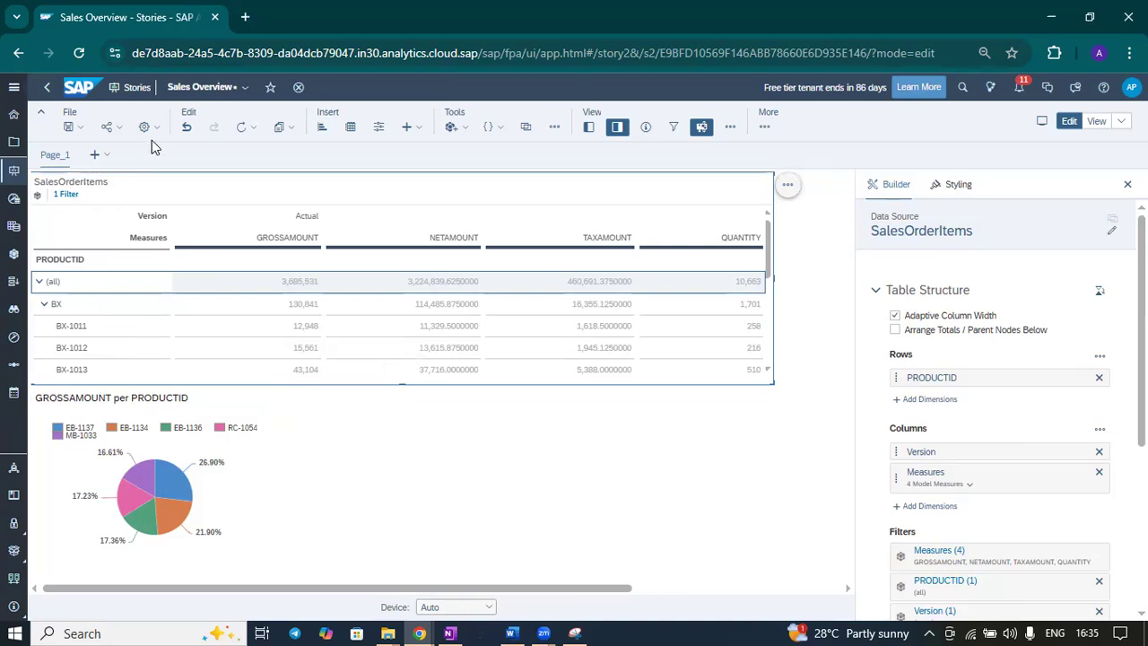
left_click(71, 127)
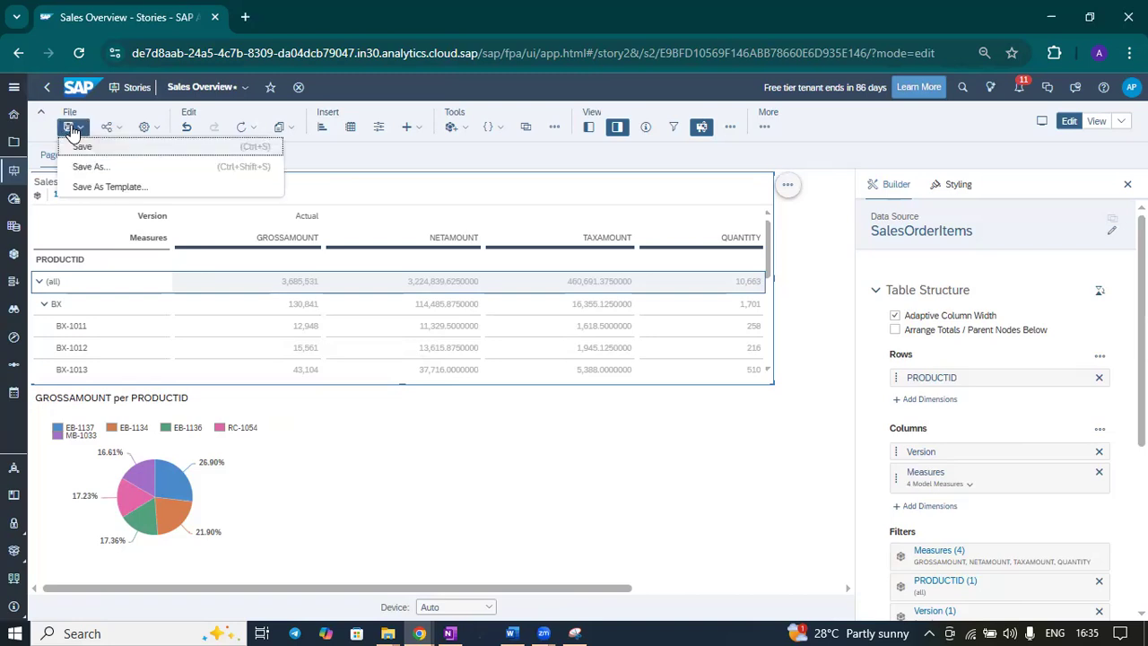
left_click(81, 147)
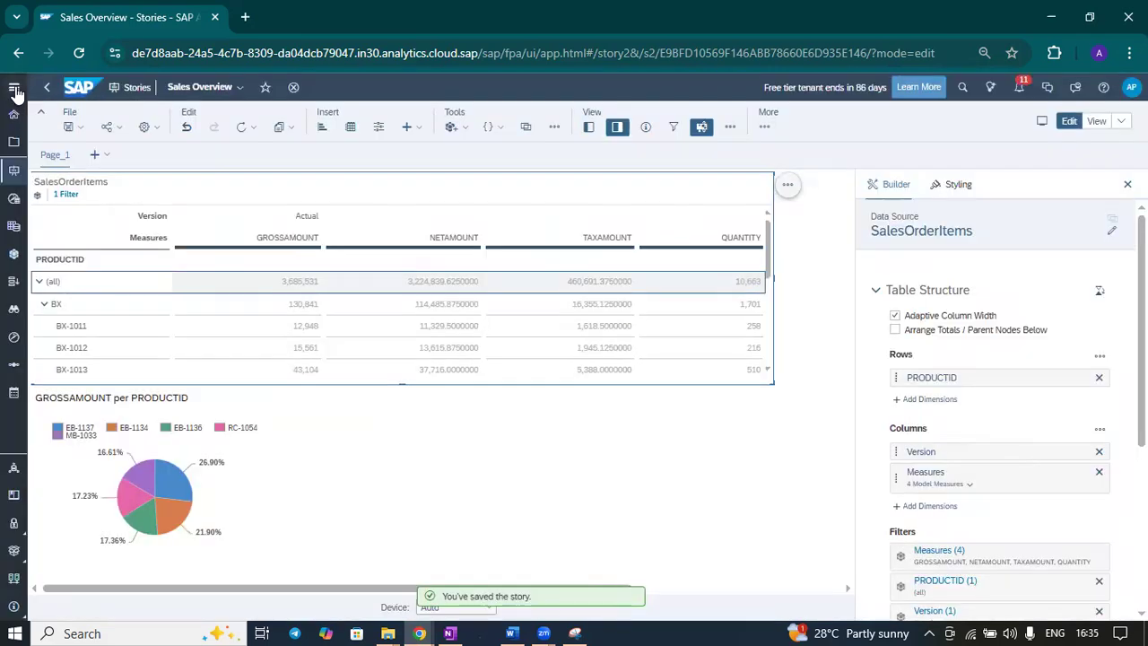
Step: Open the PRODUCTID public dimension table in the Modeler
left_click(14, 89)
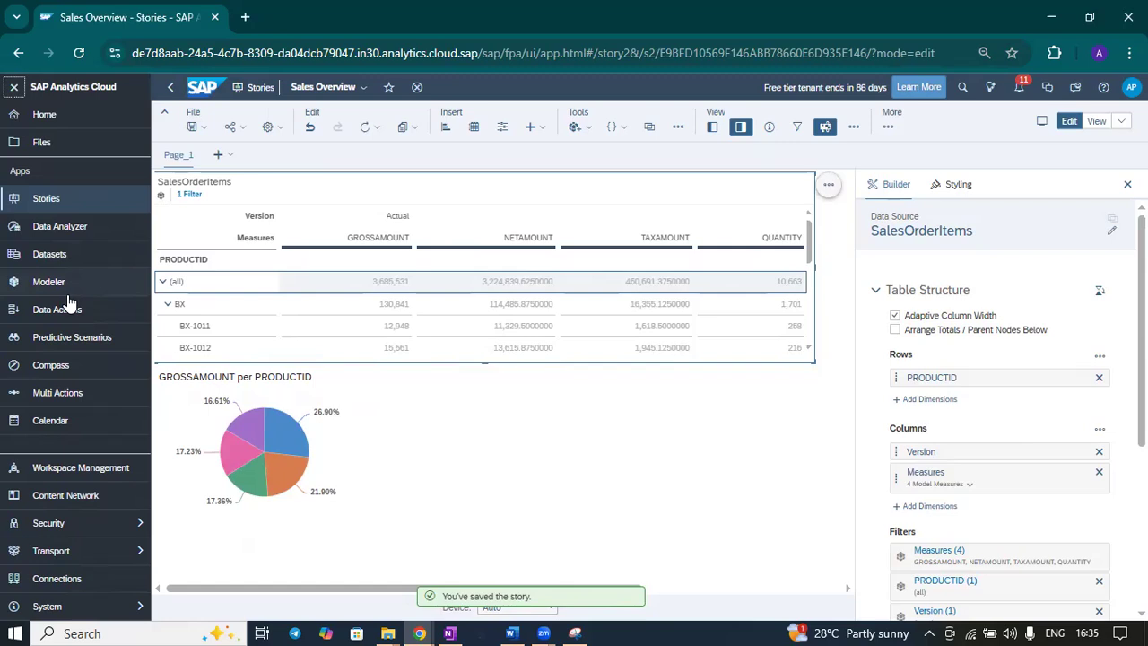
left_click(81, 289)
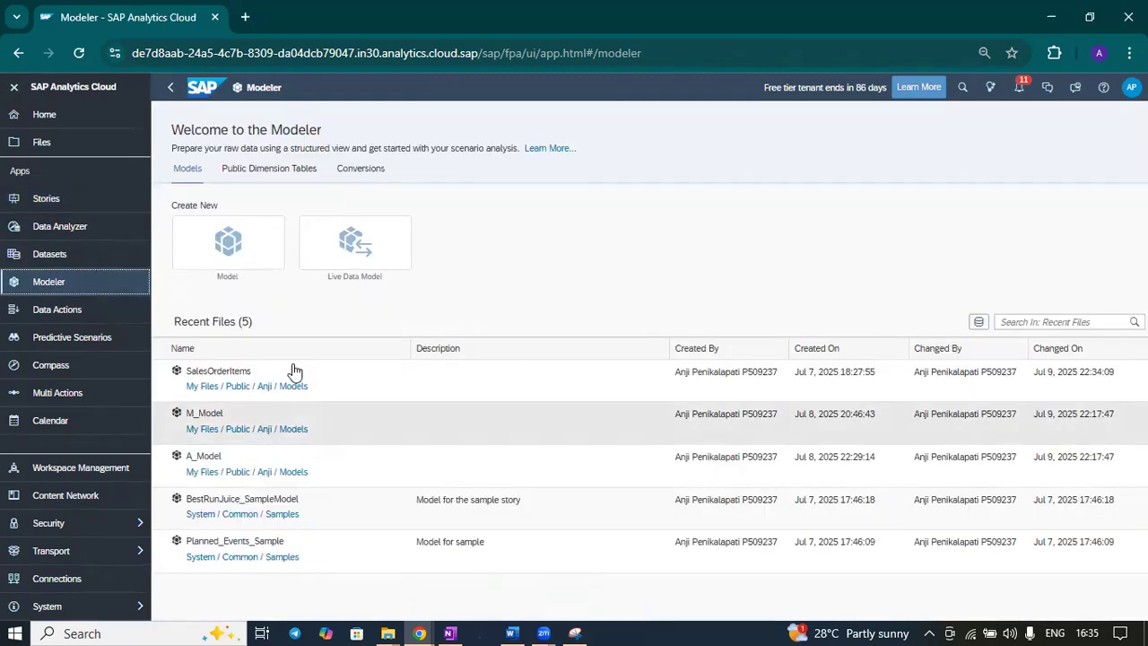
left_click(271, 169)
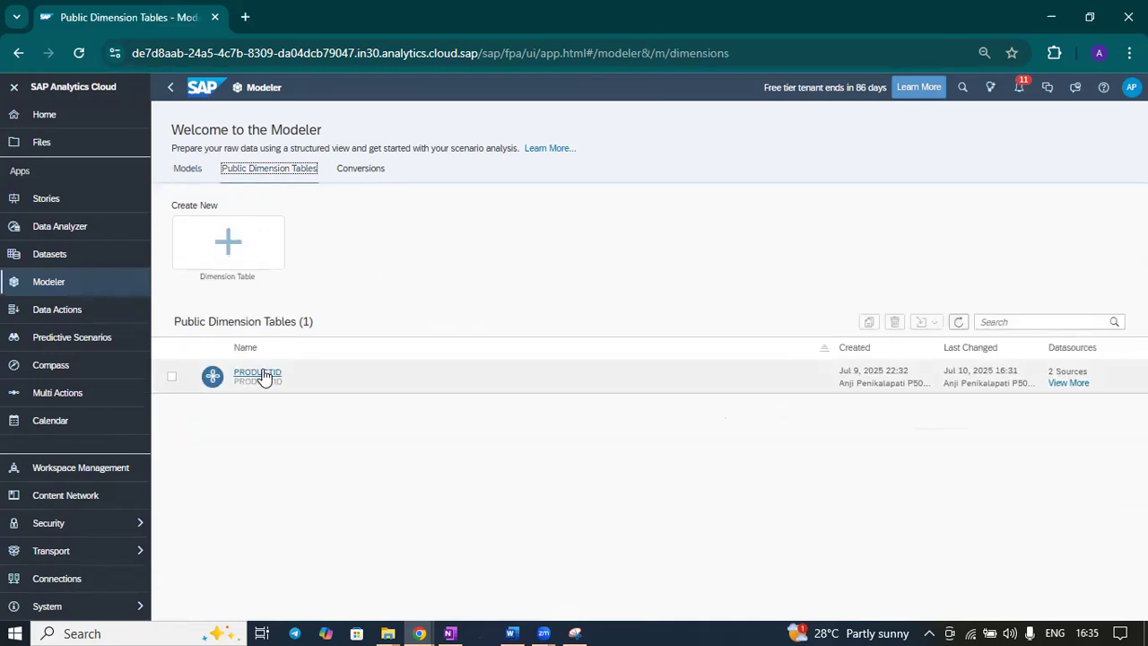
left_click(263, 375)
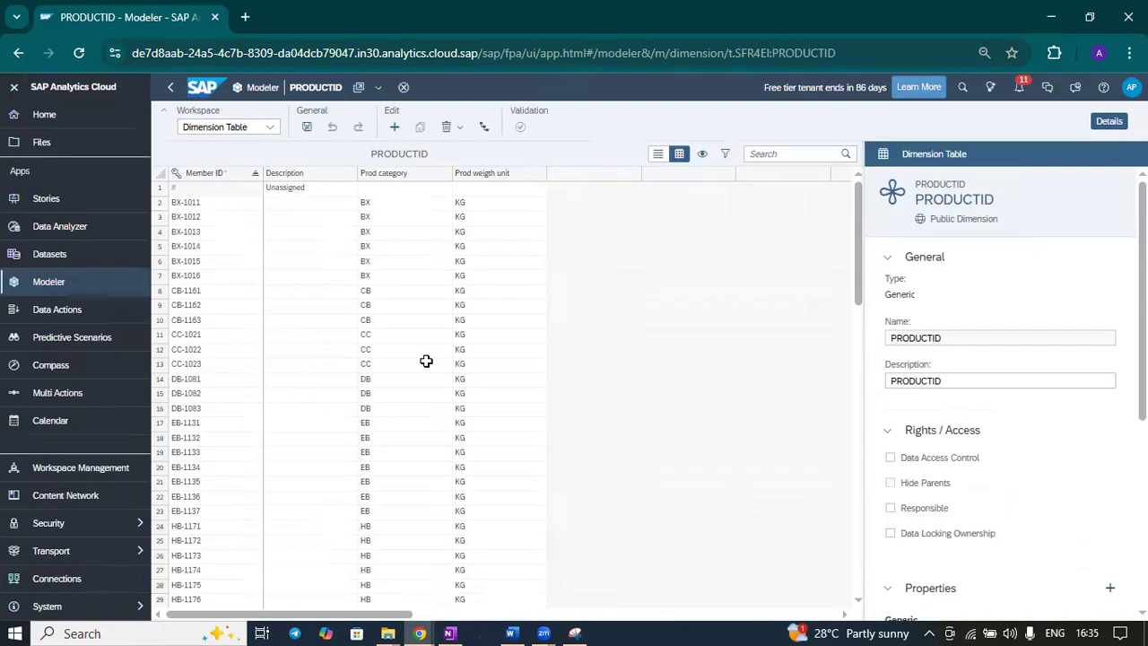
Step: Delete the level-based hierarchies Prod_H1 and Prod h2 from the PRODUCTID dimension
scroll(1032, 461, "down", 4)
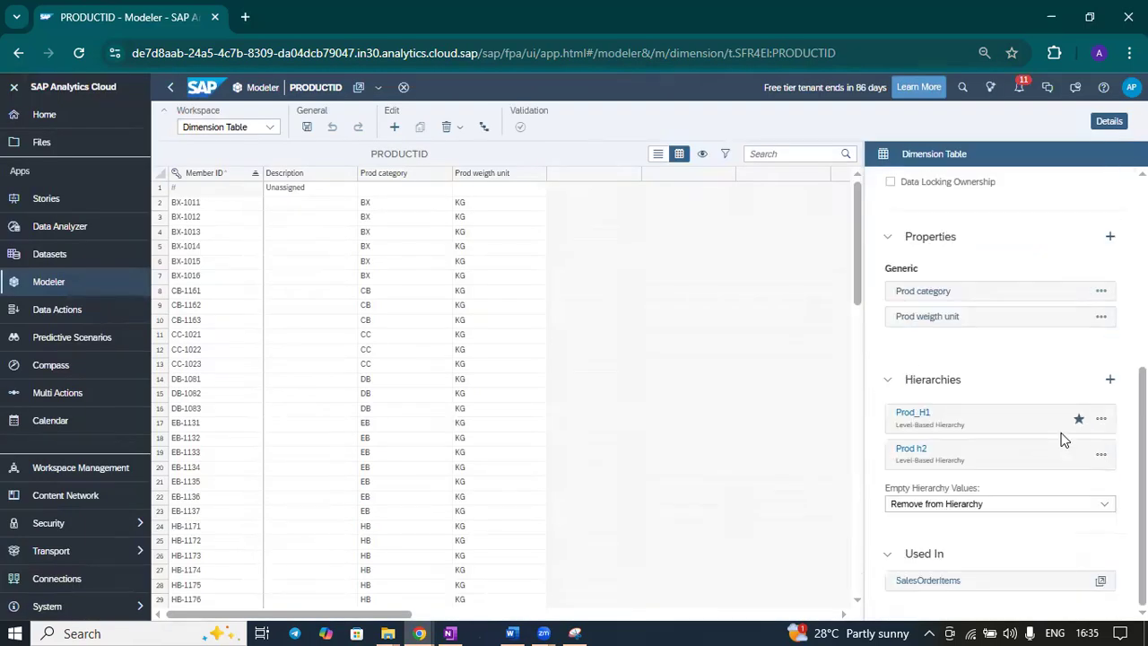
left_click(1101, 419)
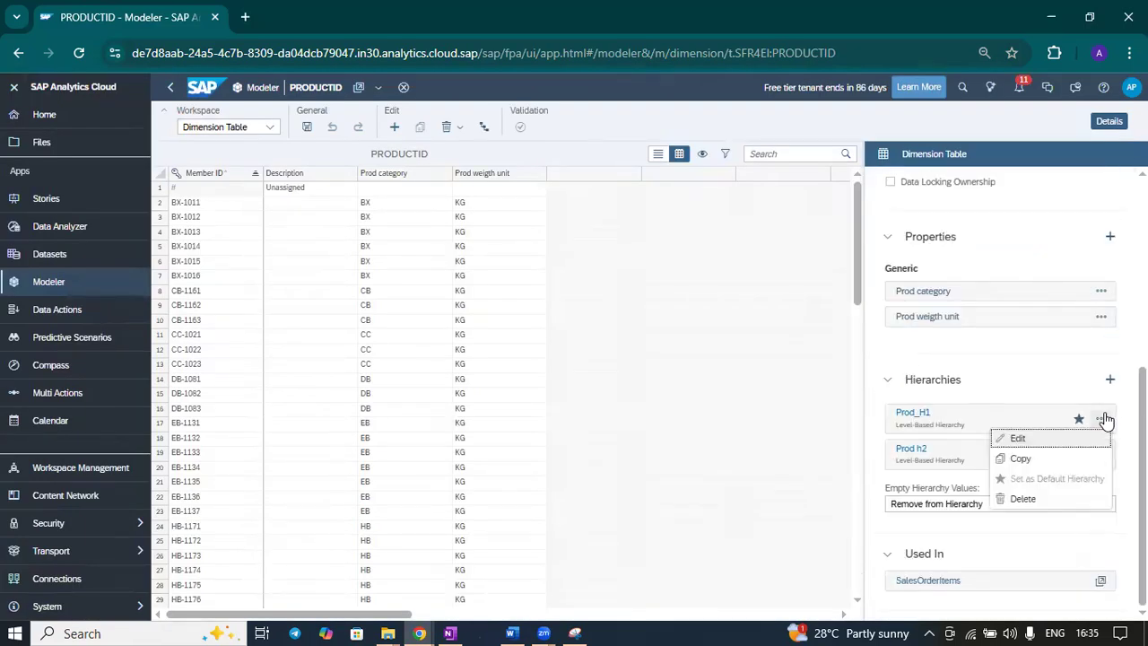
left_click(1031, 500)
left_click(781, 375)
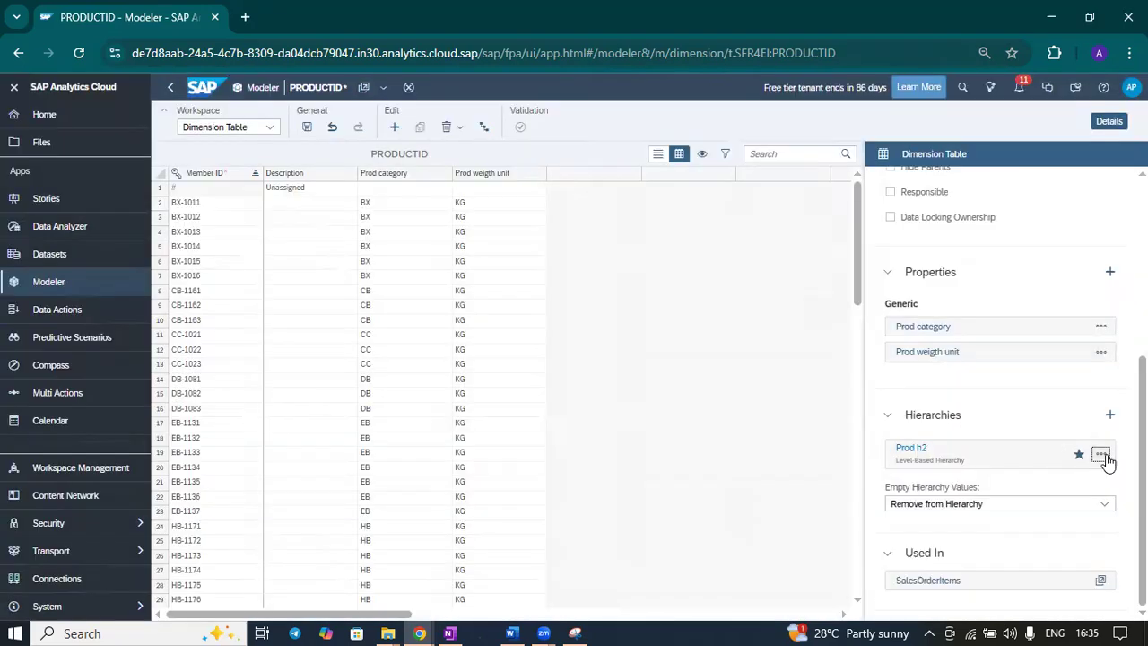
left_click(1102, 455)
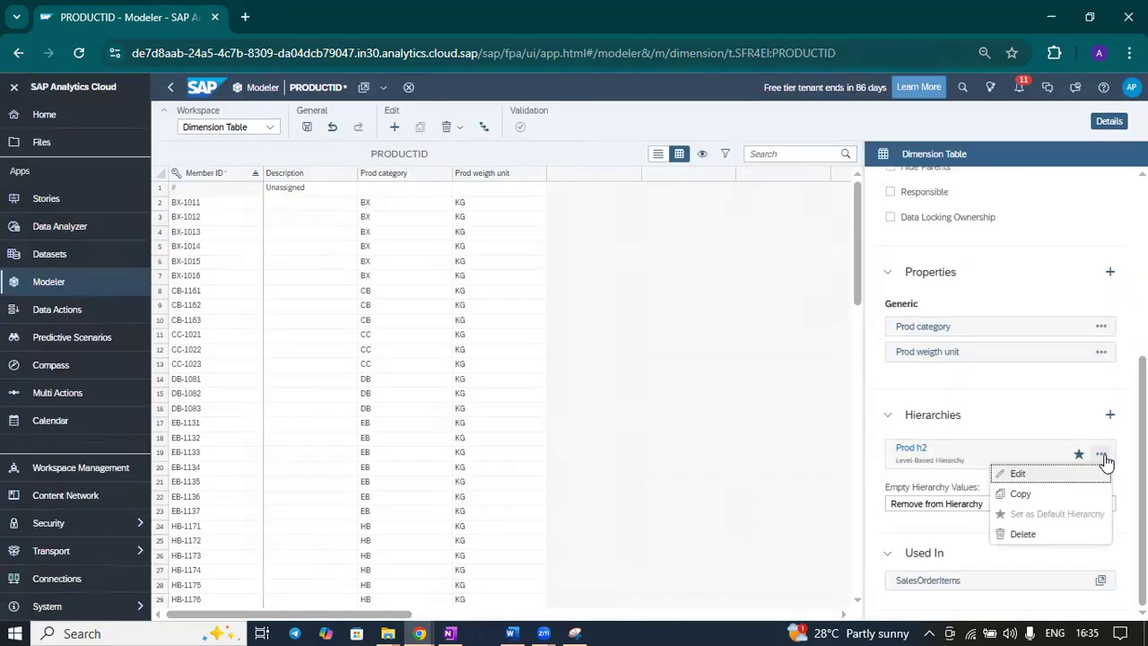
left_click(1027, 539)
left_click(787, 376)
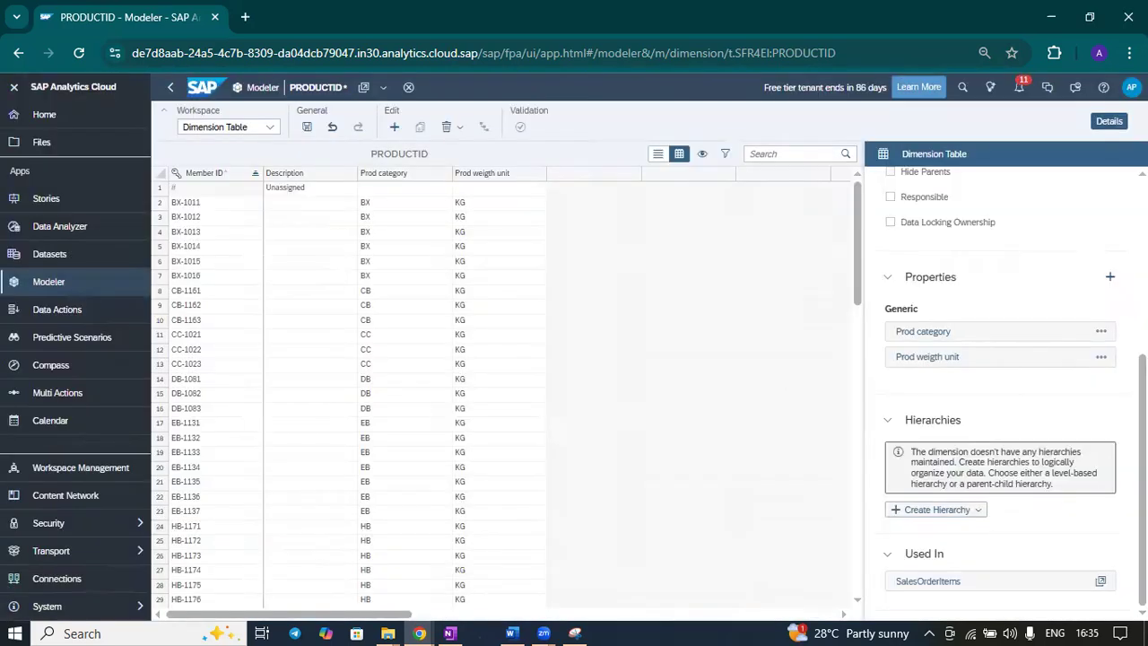
Step: Create a parent-child hierarchy with the ID Prod_H1 and the description Product Hier 1
left_click(980, 510)
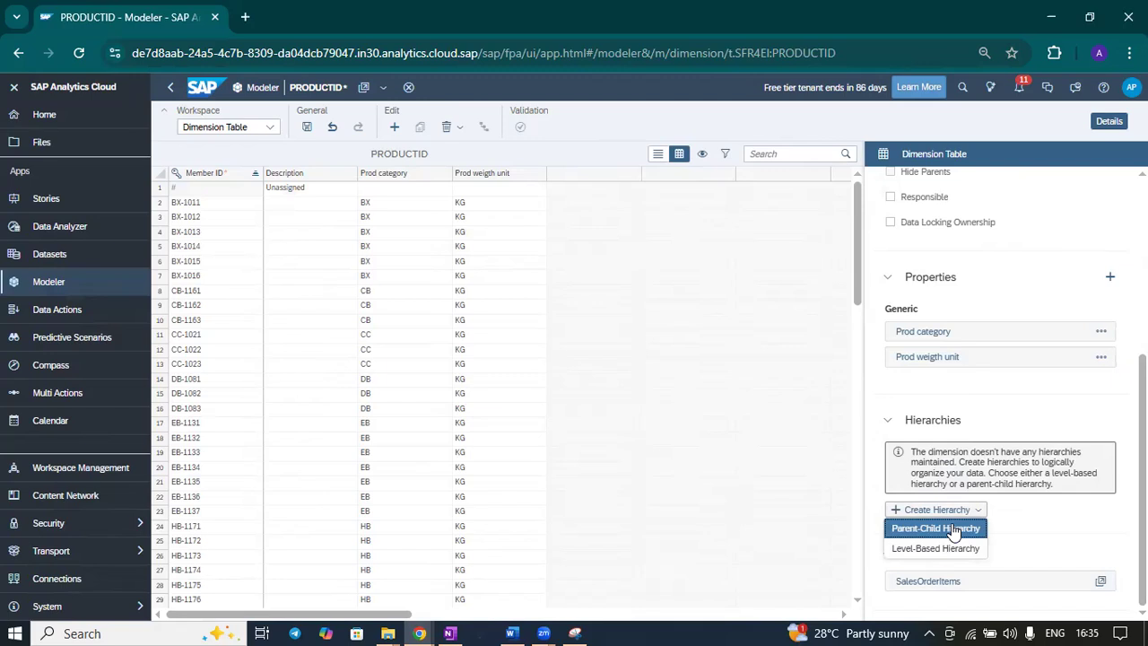
left_click(951, 528)
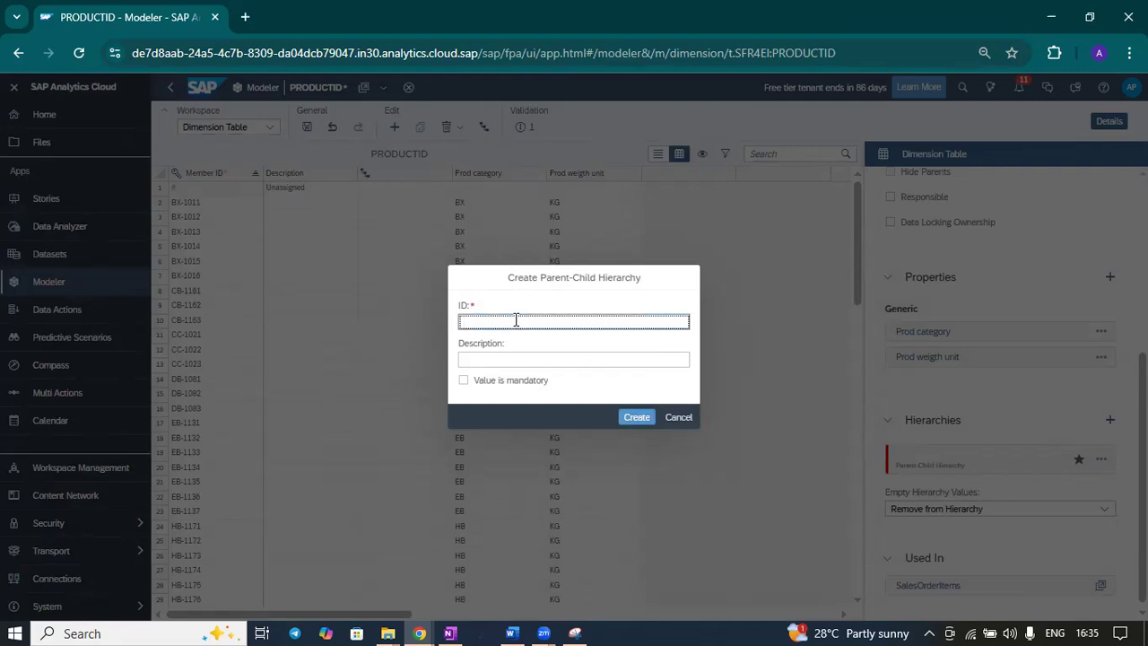
type("roc Cat")
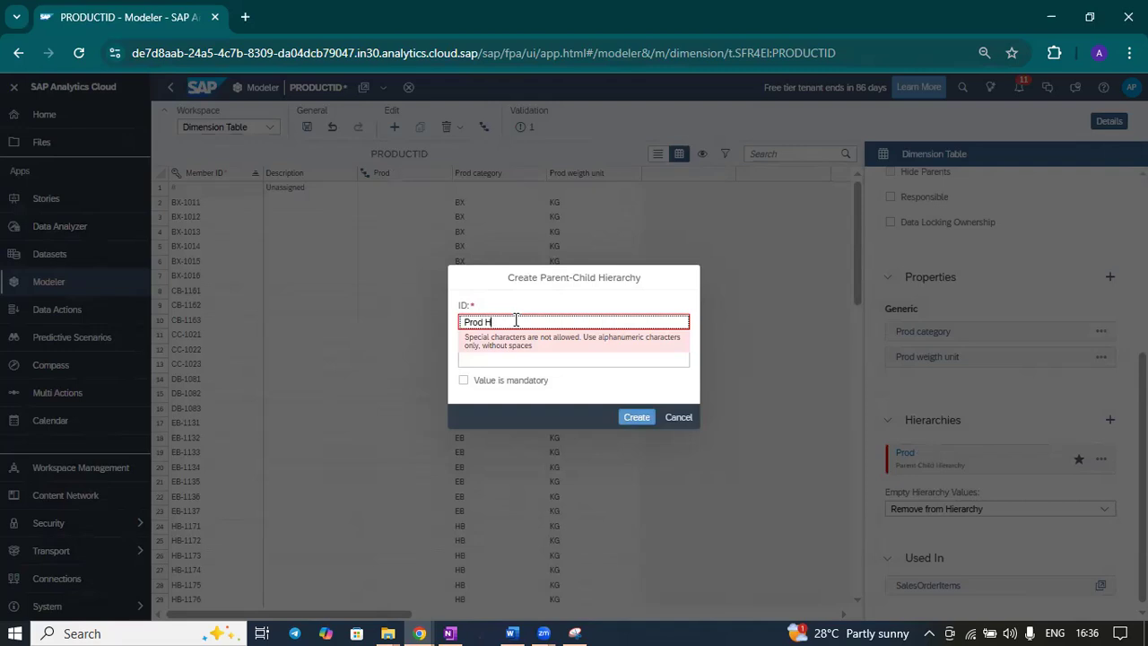
key("BackSpace")
key("BackSpace")
key("BackSpace")
key("BackSpace")
key("BackSpace")
type("_H1")
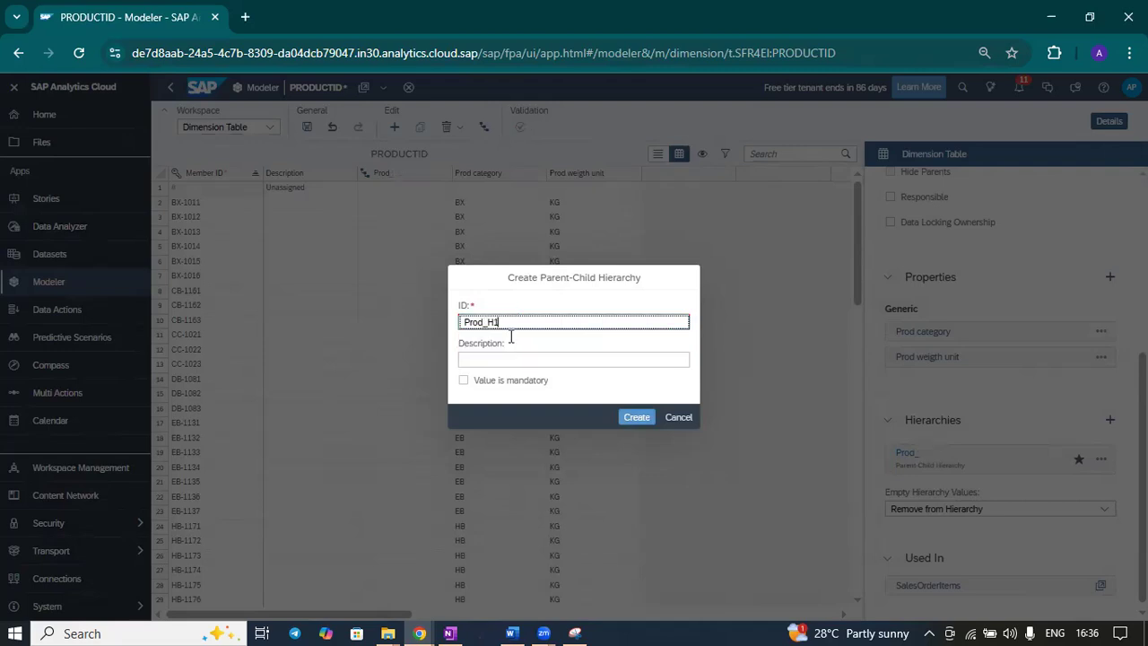
left_click(503, 358)
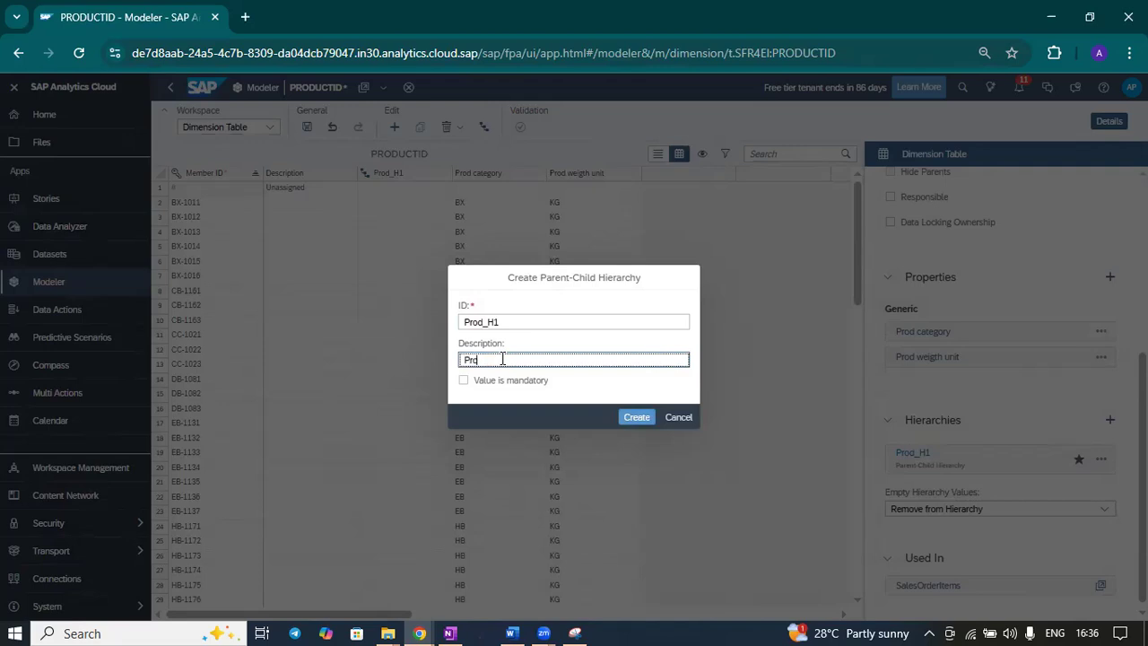
type("Product Hier 1")
left_click(632, 418)
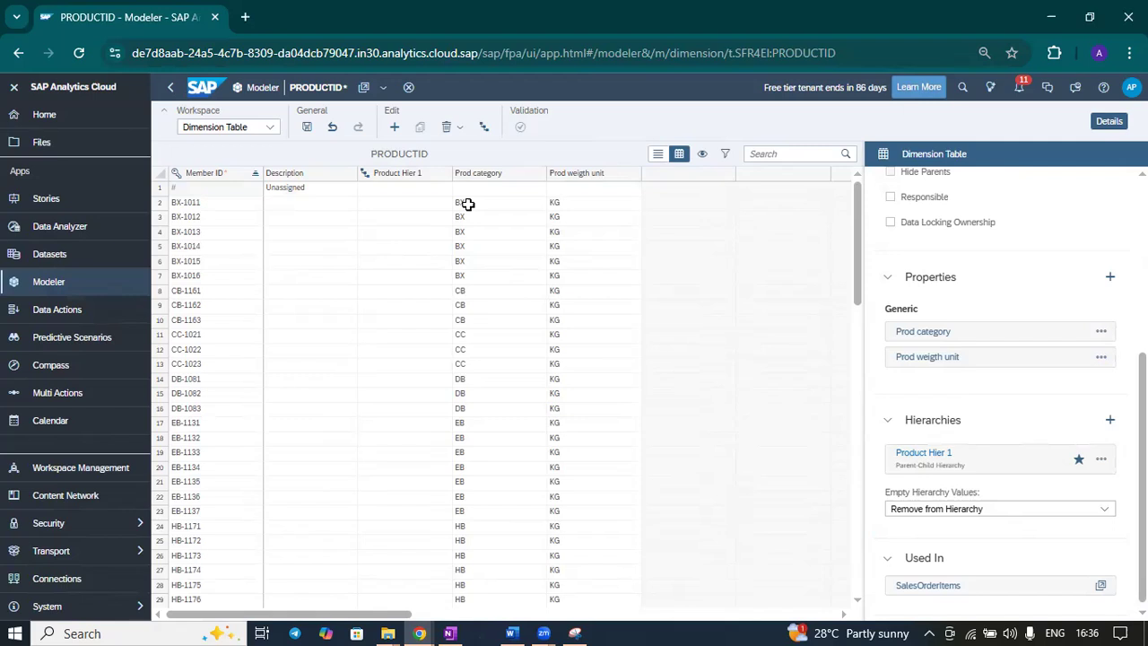
Step: Try to copy the Prod category values of members BX-1011 to EB-1137 into the Product Hier 1 column
left_click_drag(467, 204, 470, 625)
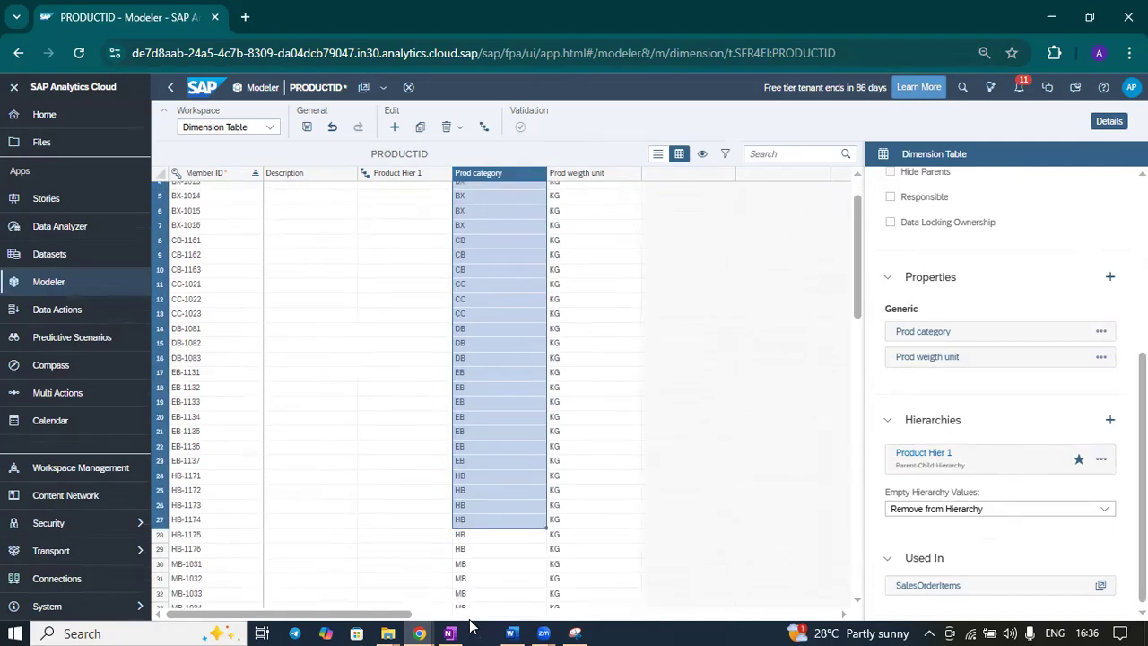
right_click(502, 505)
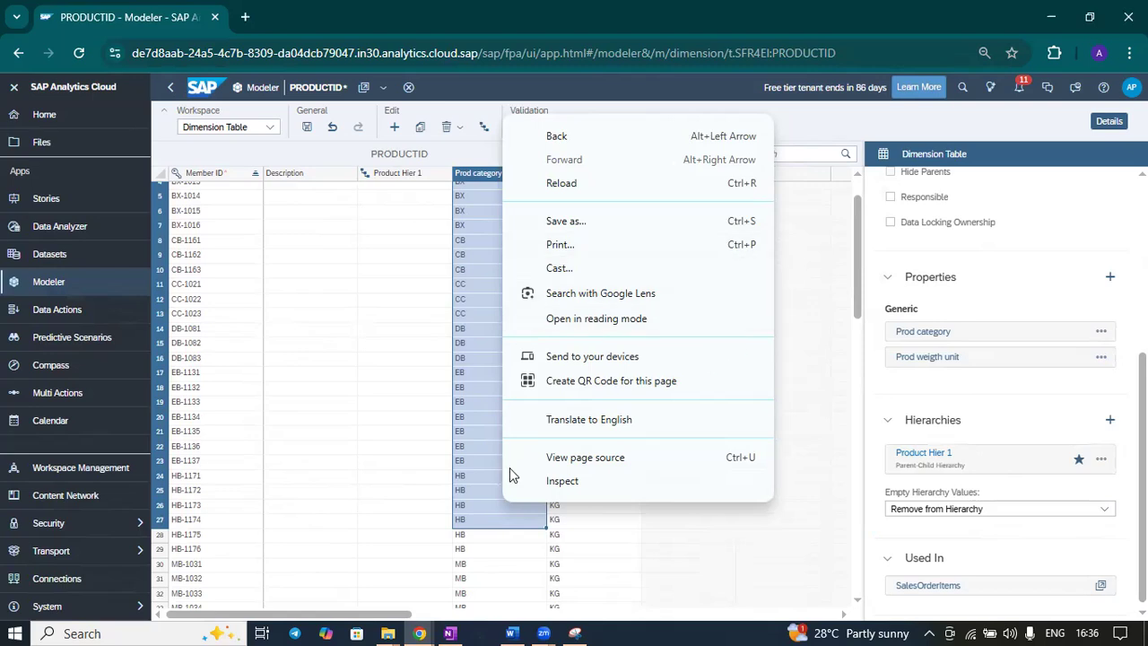
left_click(479, 518)
scroll(469, 514, "up", 1)
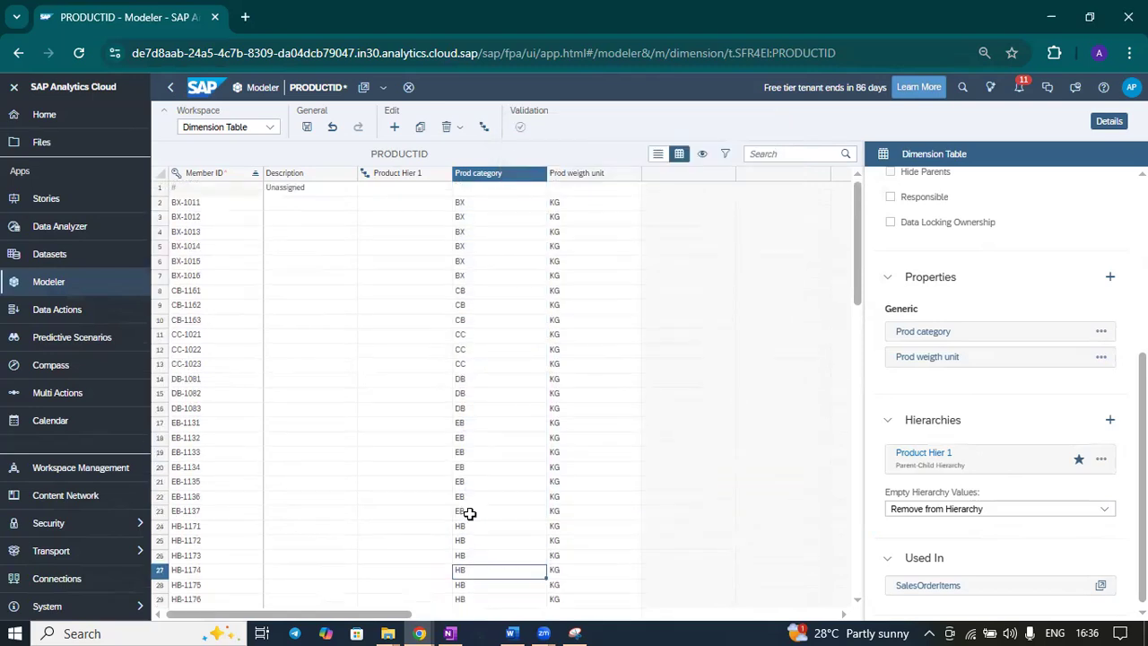
left_click_drag(475, 202, 489, 349)
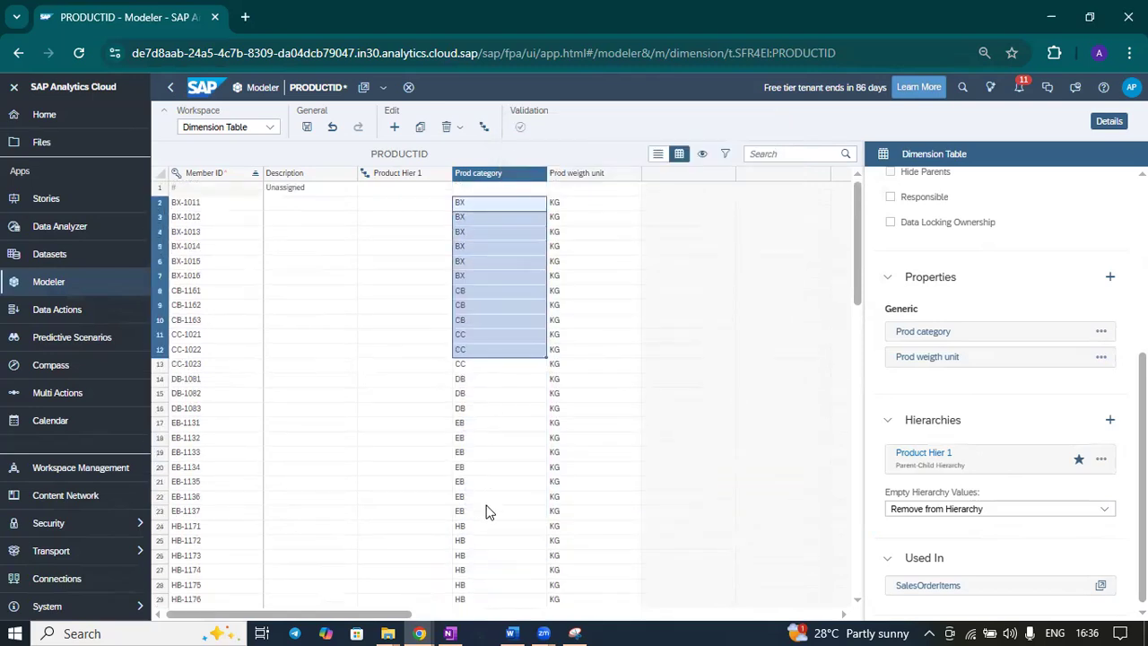
left_click_drag(488, 511, 489, 516)
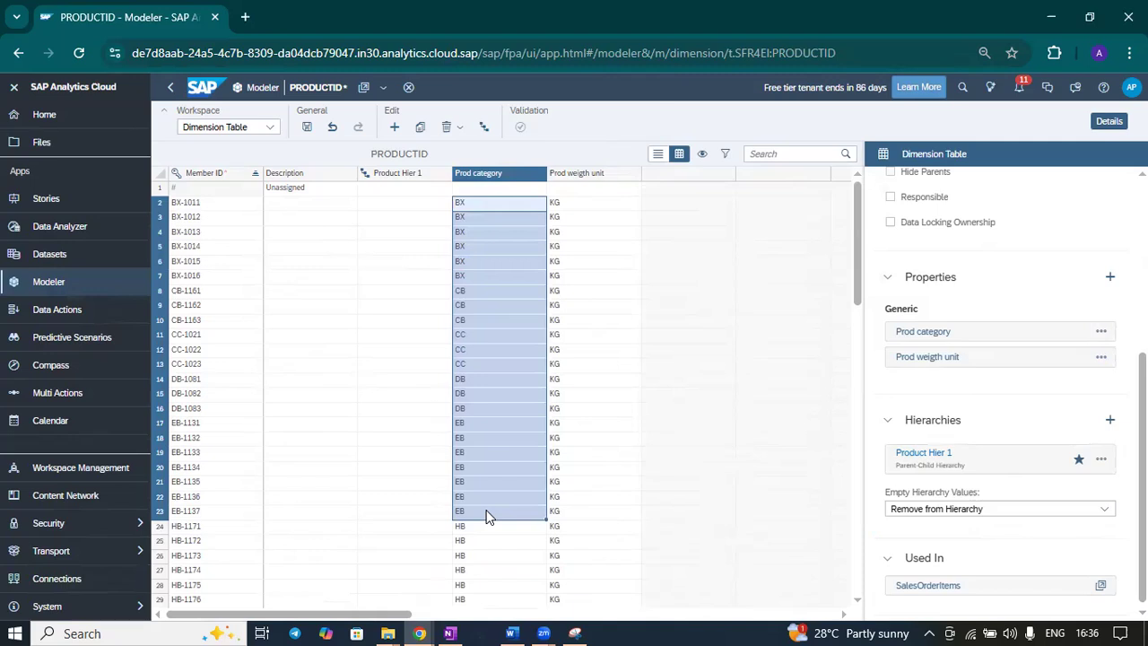
left_click(390, 203)
key("ctrl+v")
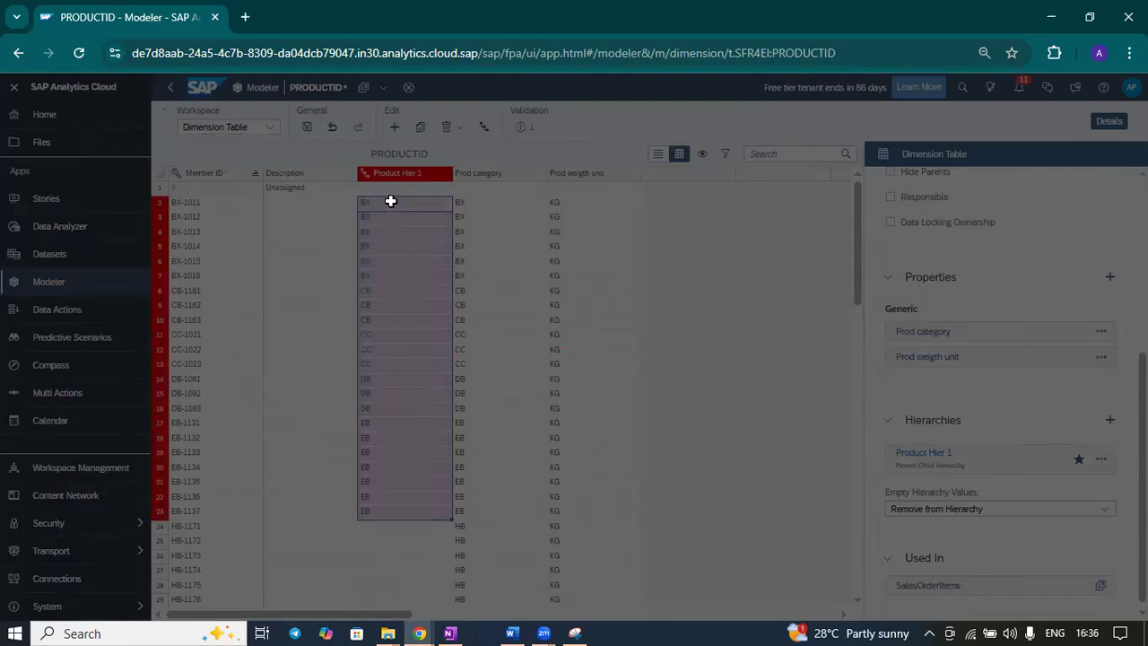
key("Down")
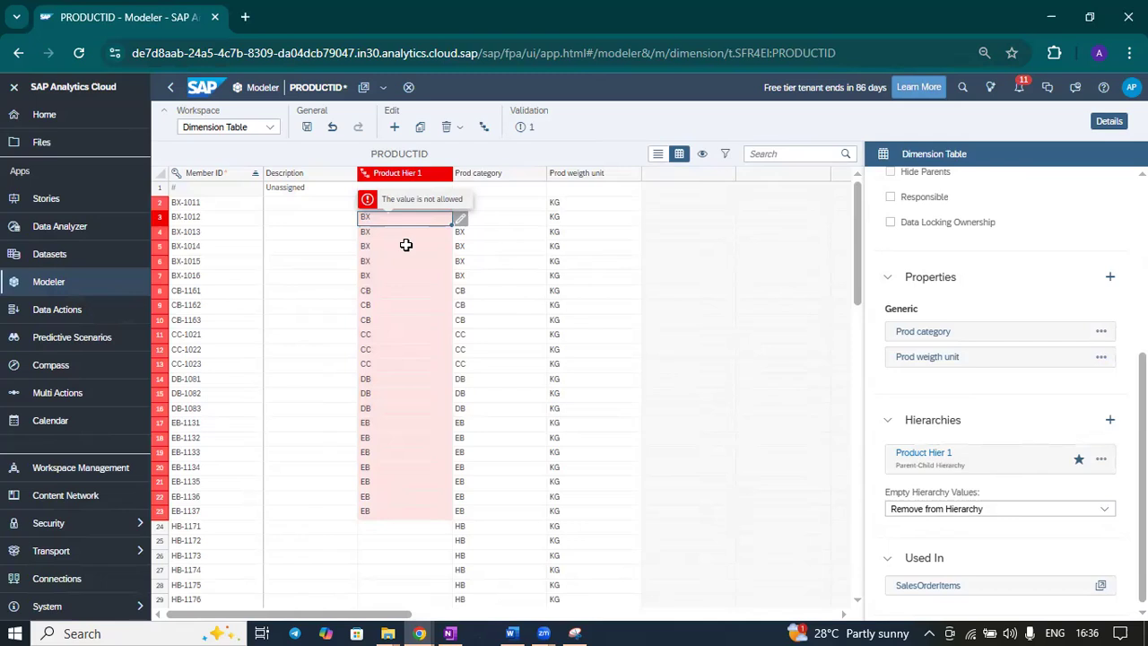
Step: Clear the Product Hier 1 values of members BX-1011 to EB-1137 and save the dimension
left_click(409, 202)
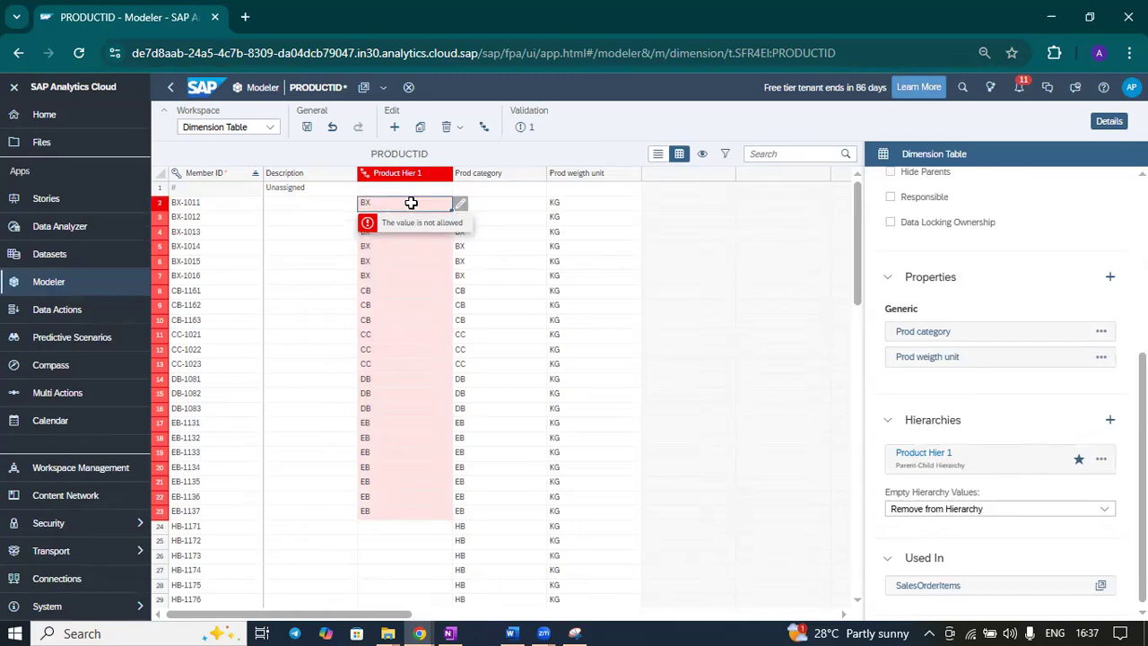
left_click(507, 205)
left_click_drag(425, 205, 425, 514)
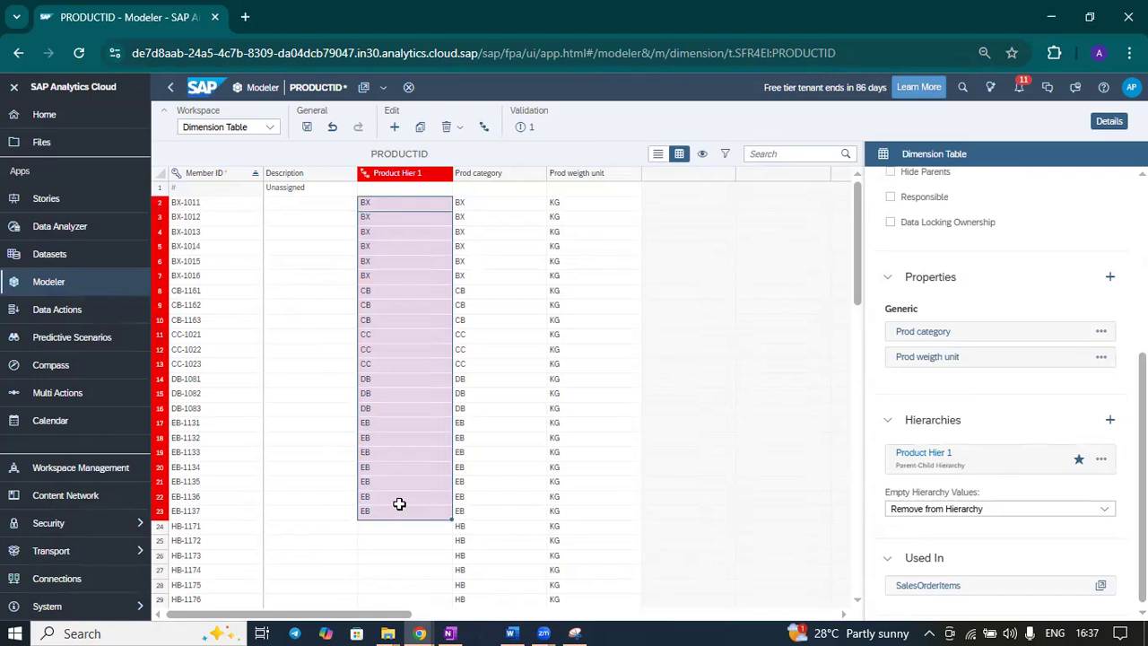
key("Delete")
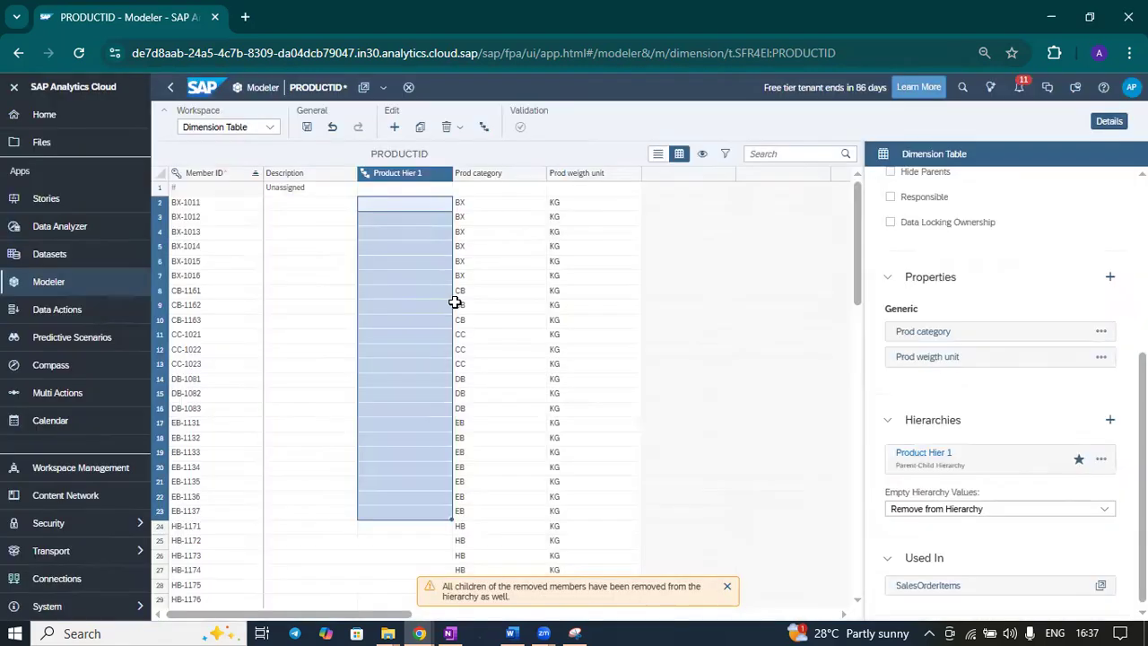
left_click(461, 244)
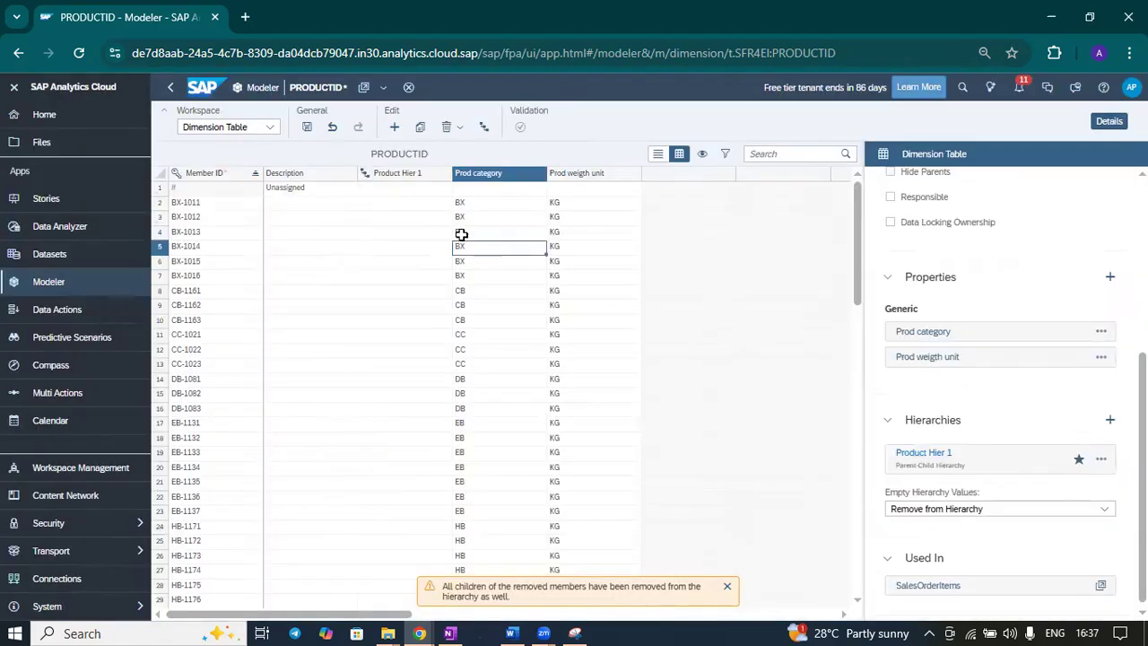
left_click(423, 221)
left_click(374, 206)
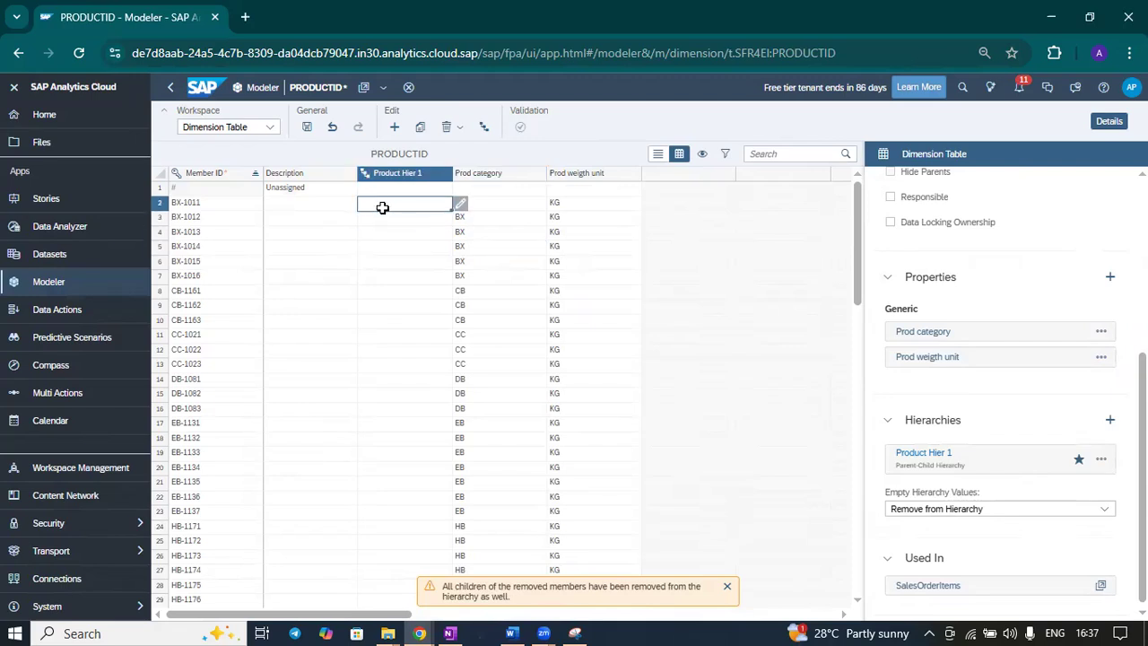
left_click(307, 131)
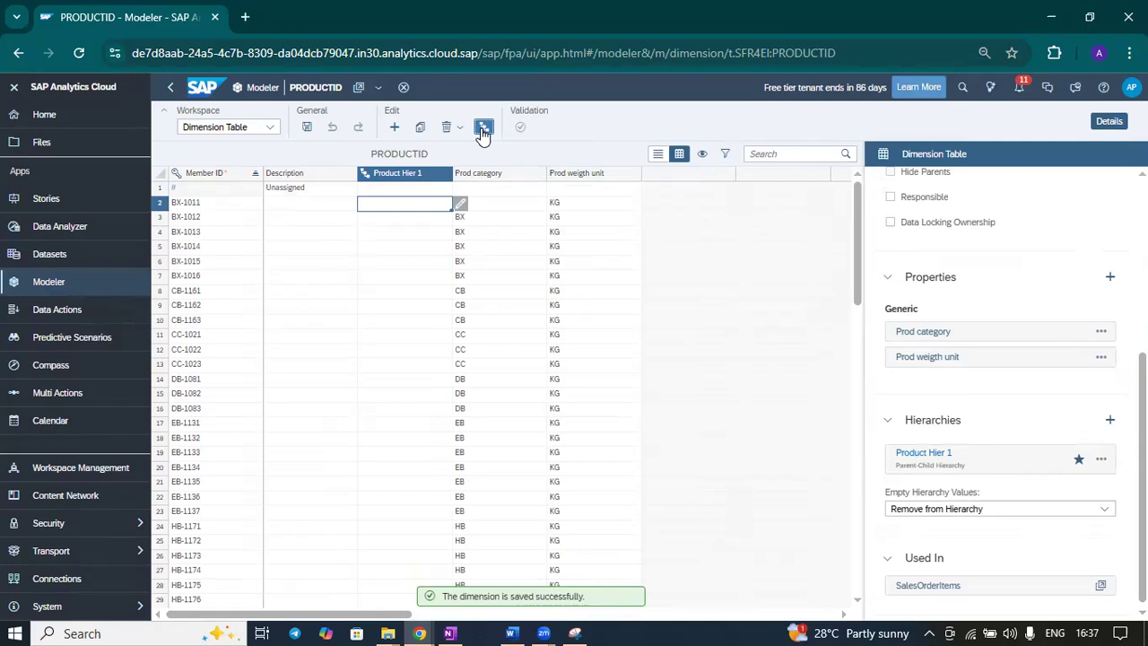
Step: Add member BX-1011 to Product Hier 1 in the hierarchy maintenance view, remove it again and return to the table
left_click(483, 130)
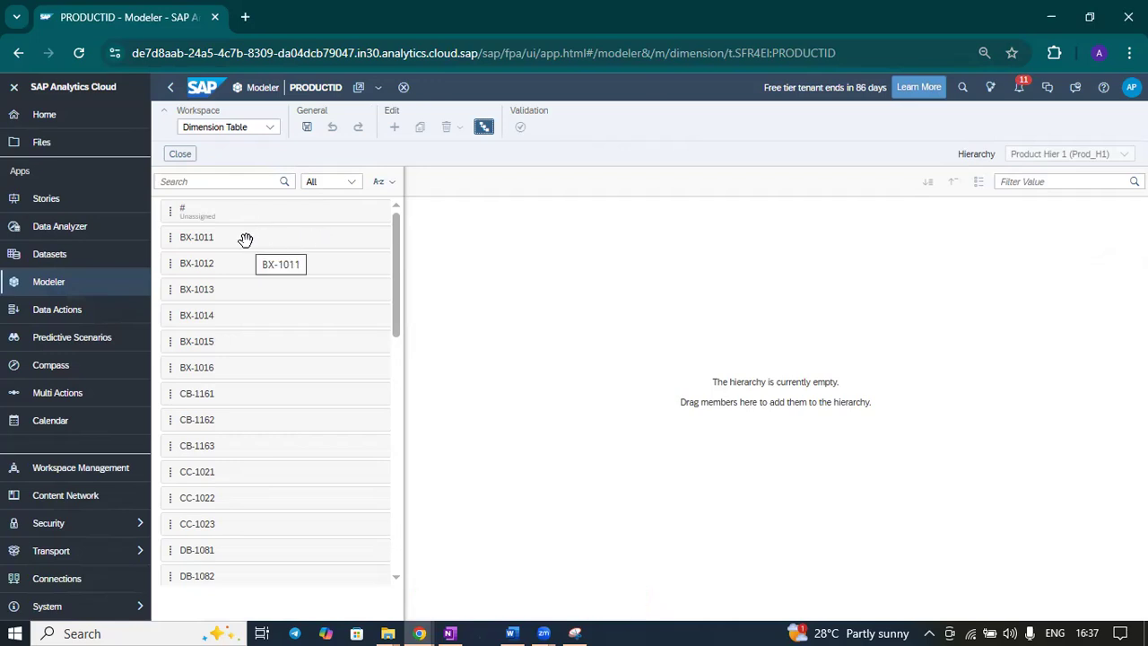
left_click_drag(246, 240, 583, 280)
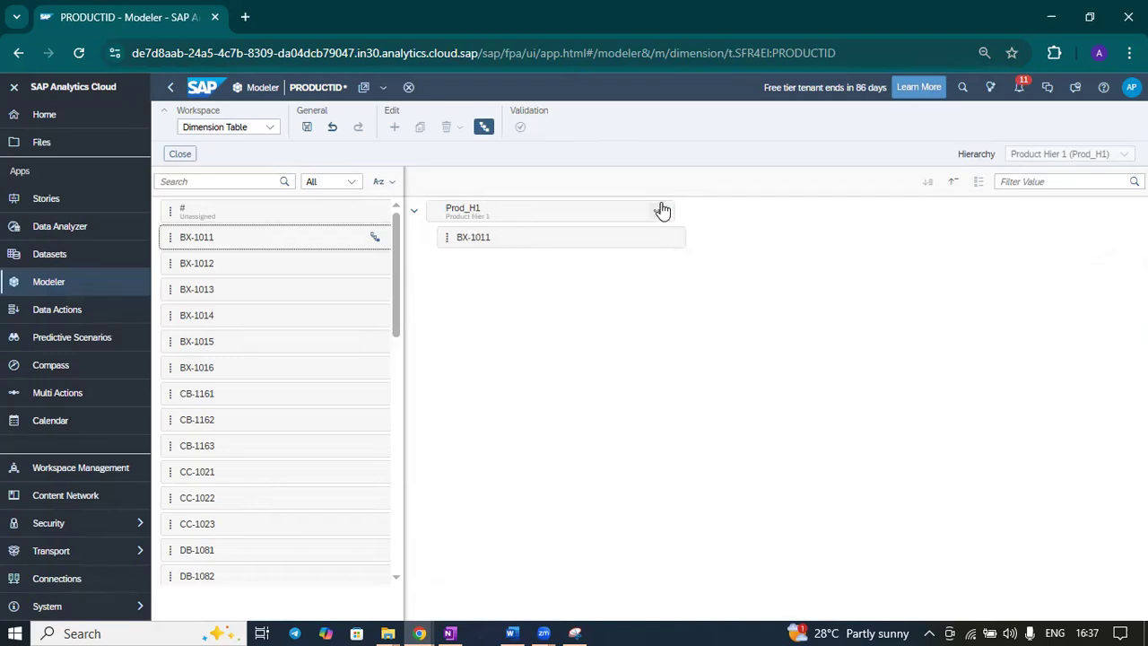
left_click_drag(633, 243, 359, 292)
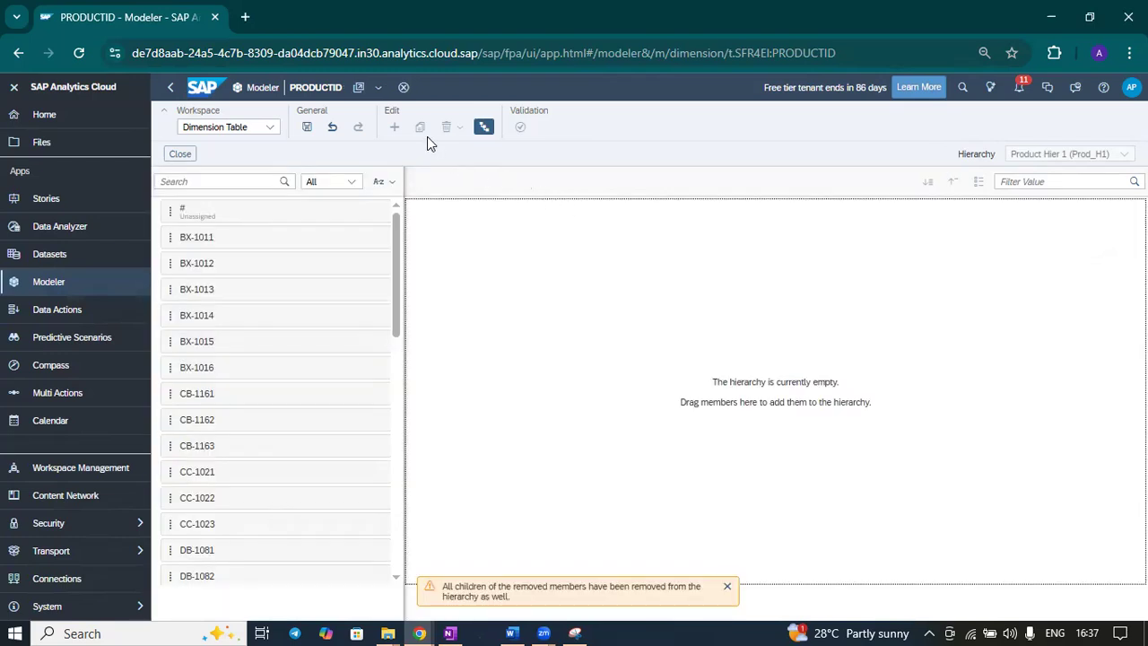
left_click(484, 128)
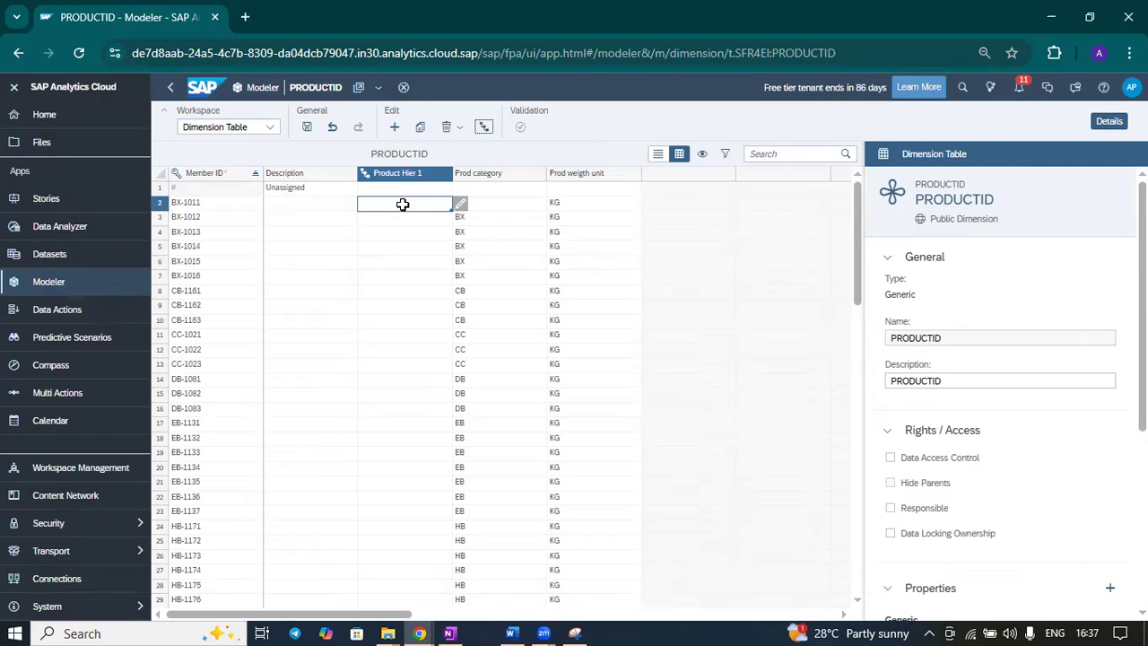
Step: Try BX as the Product Hier 1 parent of member BX-1011 and clear the entry again
left_click(390, 230)
left_click(390, 204)
type("BX")
left_click(395, 221)
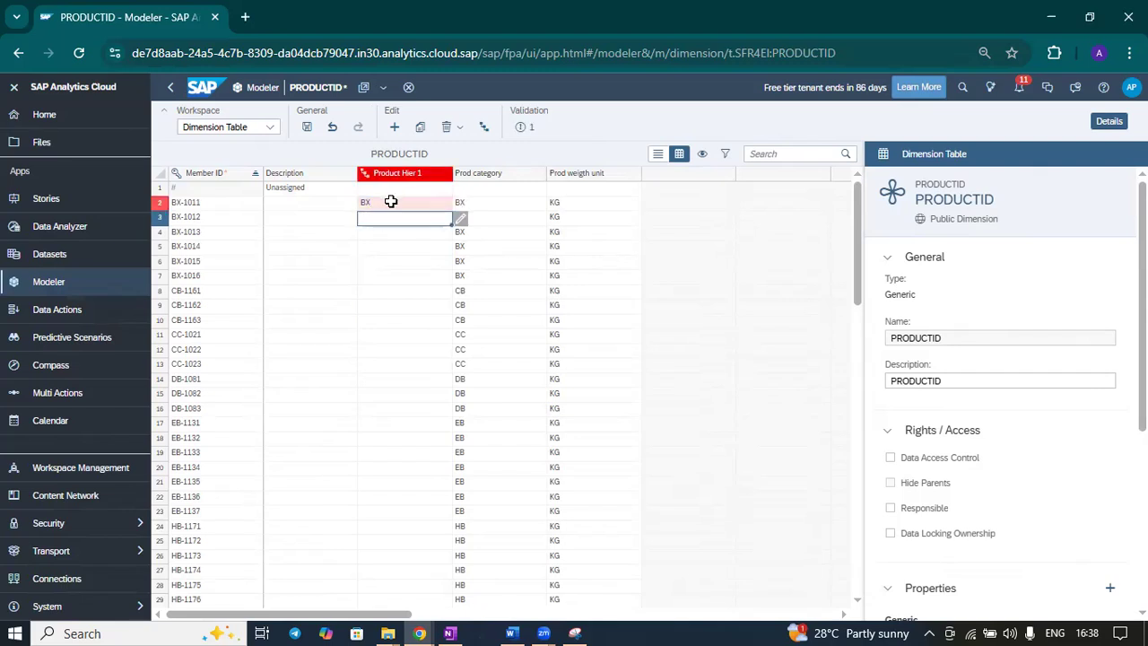
left_click(391, 202)
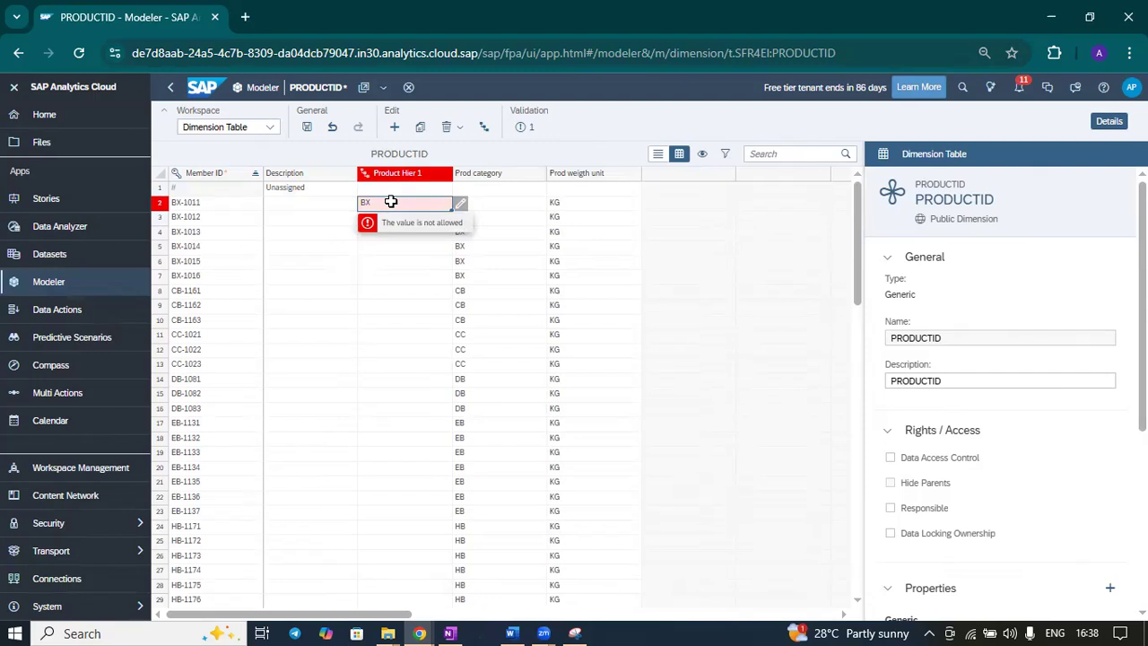
key("BackSpace")
key("BackSpace")
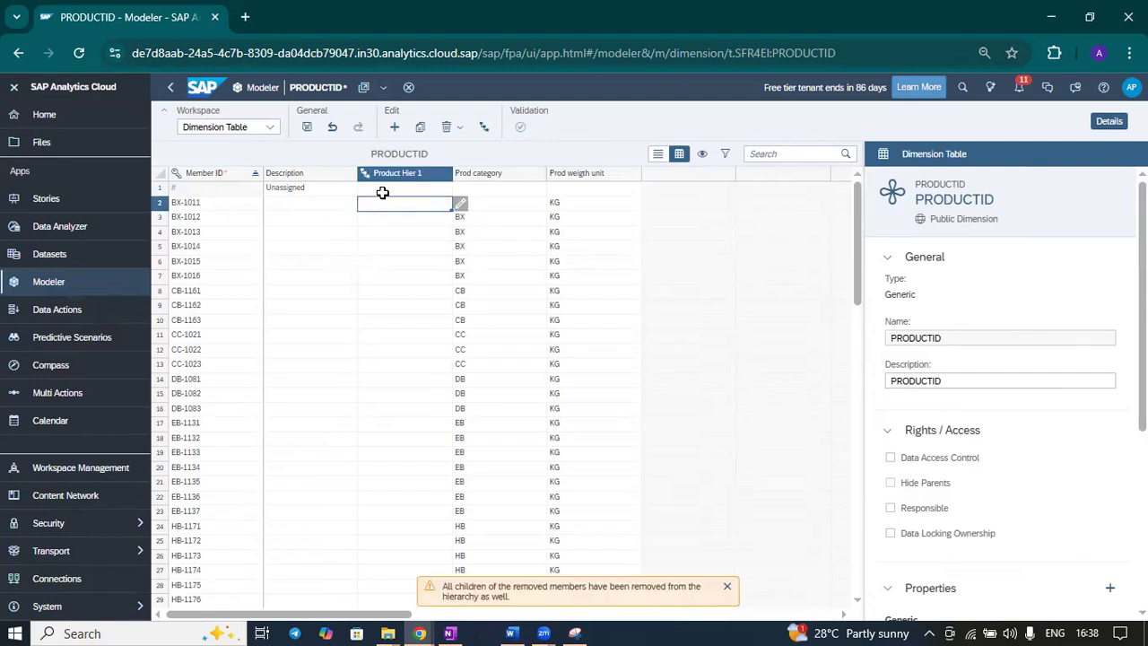
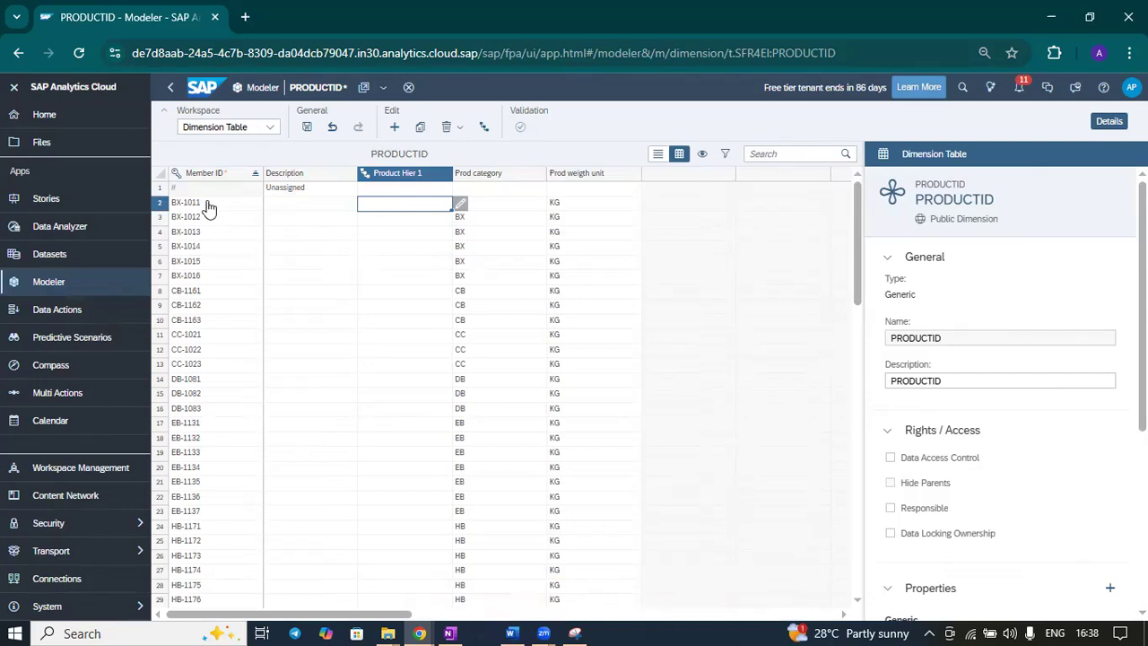
Step: Add a new member with the ID BX in the first empty row below RO-1003
scroll(215, 261, "down", 10)
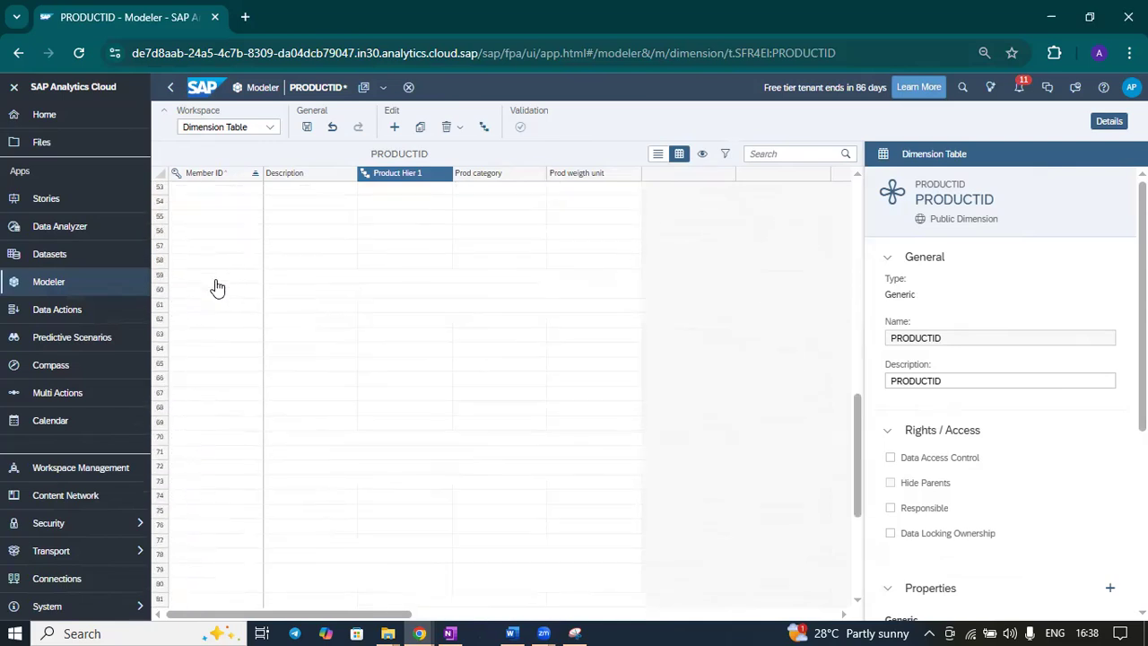
scroll(215, 287, "up", 5)
scroll(215, 287, "up", 2)
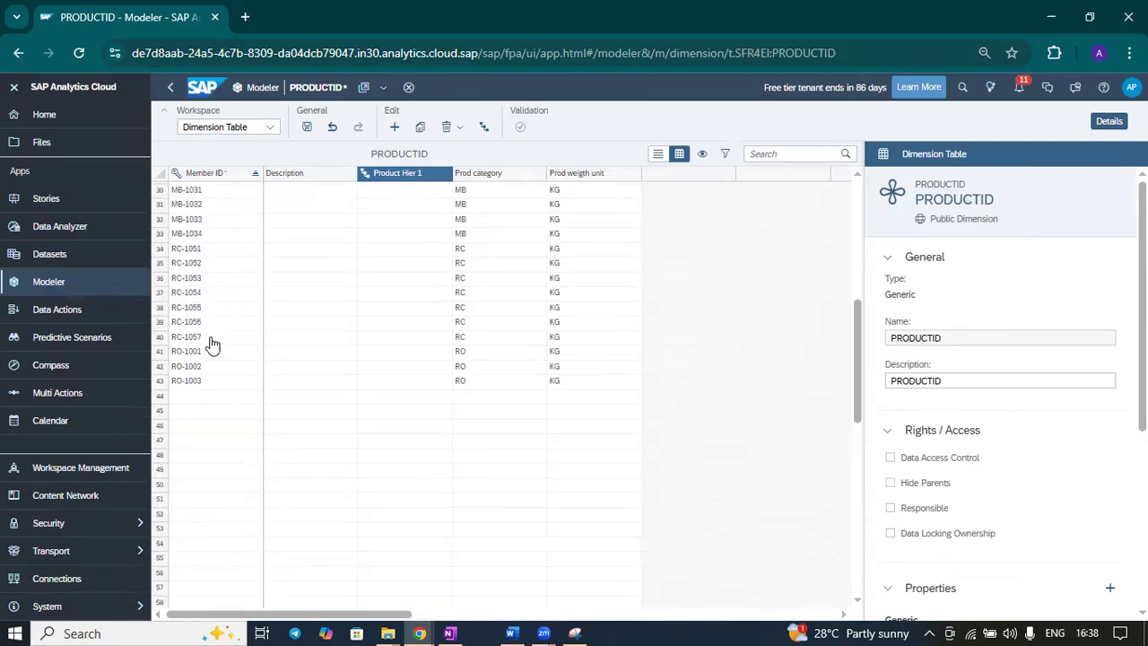
left_click(193, 397)
double_click(193, 397)
type("BX")
key("Return")
scroll(410, 372, "up", 9)
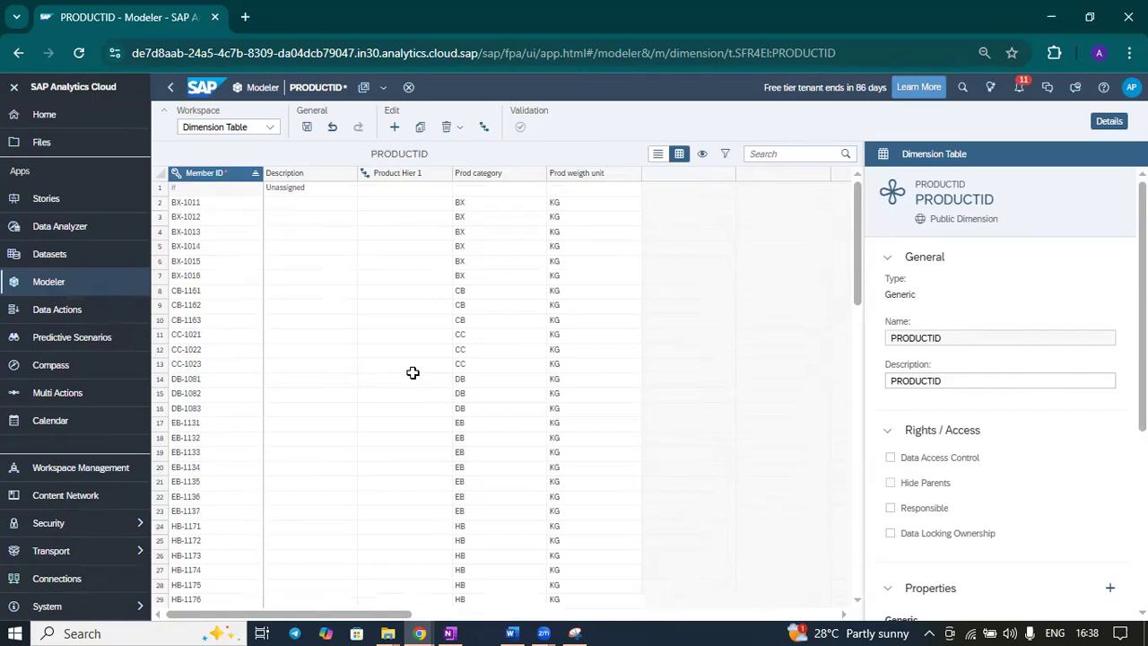
Step: Set BX as the Product Hier 1 parent of members BX-1011 and BX-1012
left_click(395, 201)
type("BX")
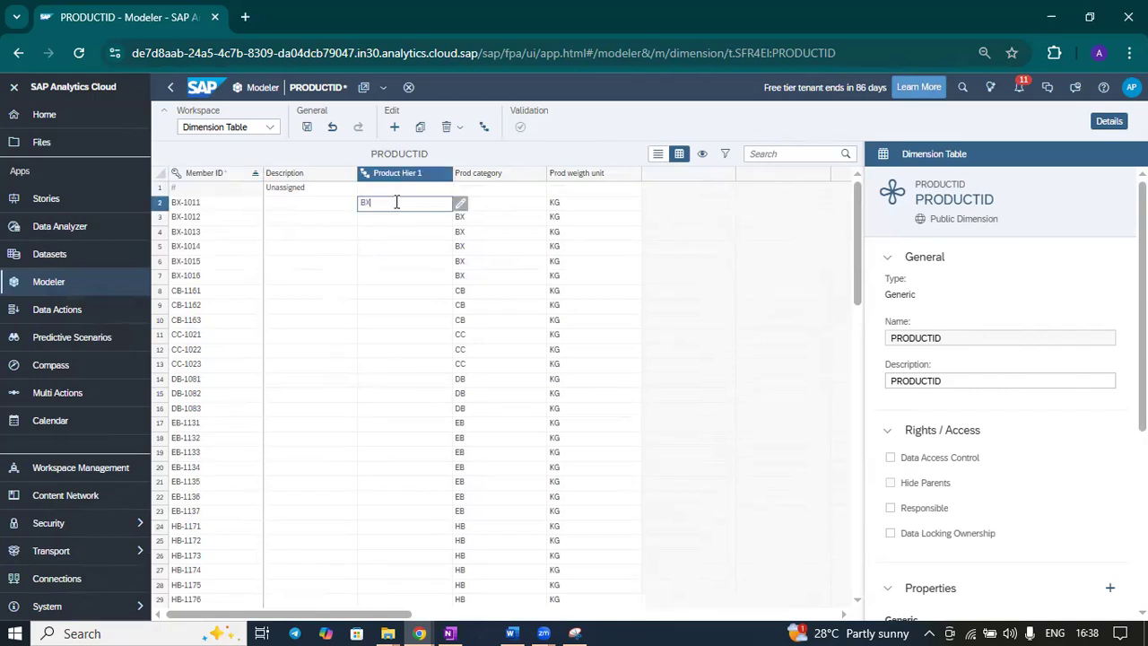
key("Return")
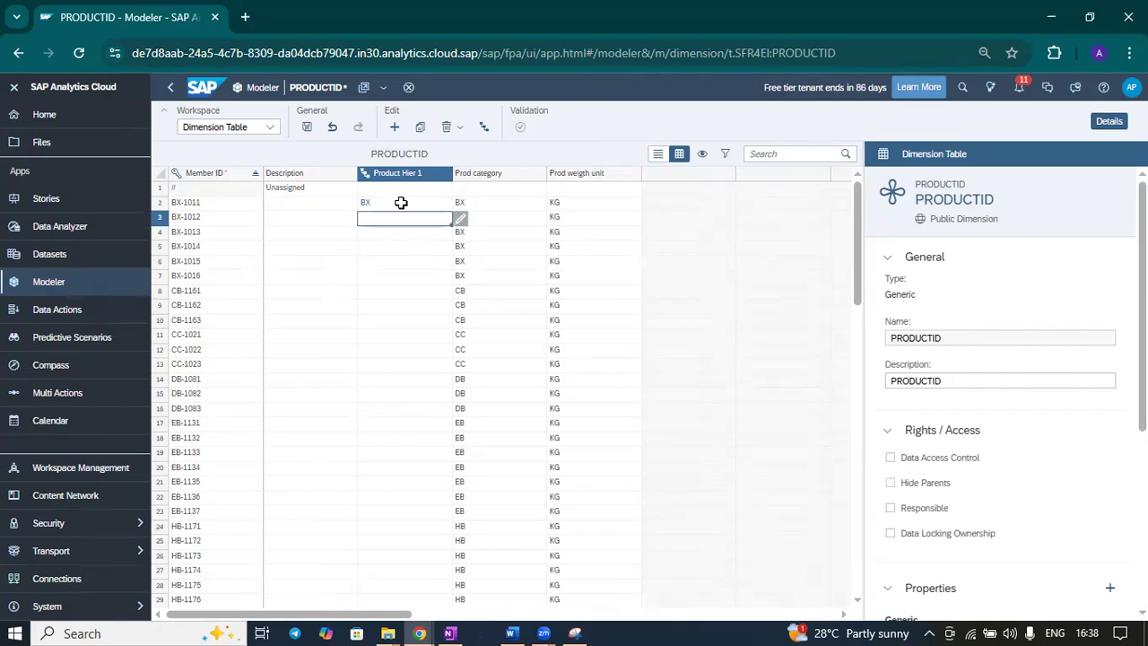
left_click(387, 201)
left_click_drag(382, 201, 382, 273)
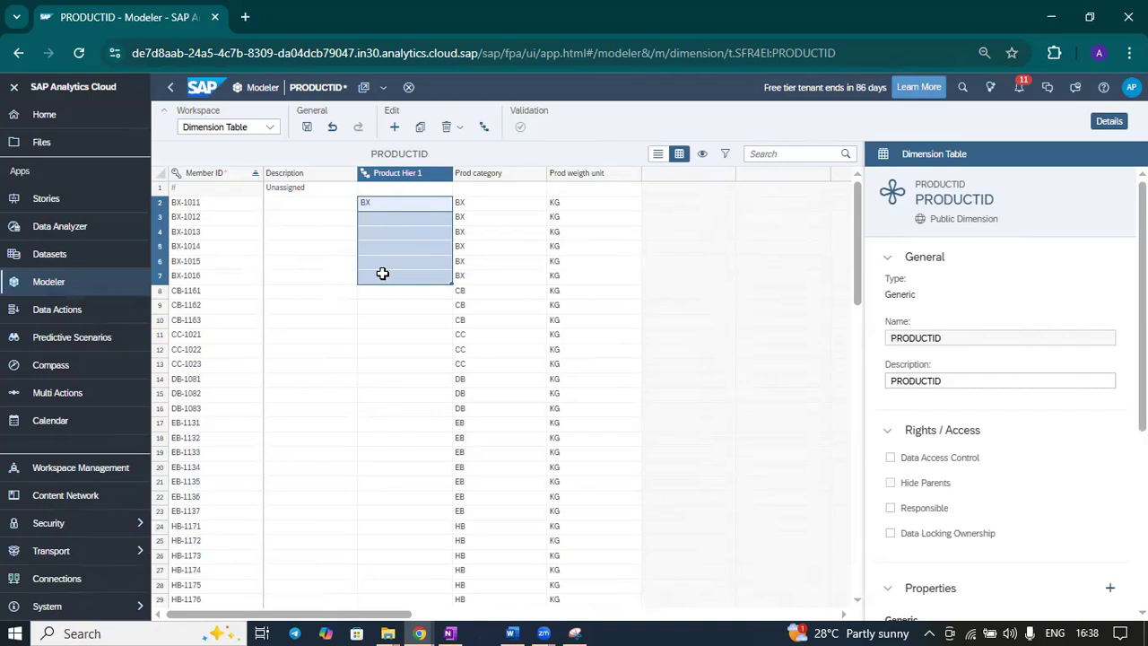
key("Escape")
left_click_drag(380, 206, 385, 279)
key("ctrl+c")
key("Escape")
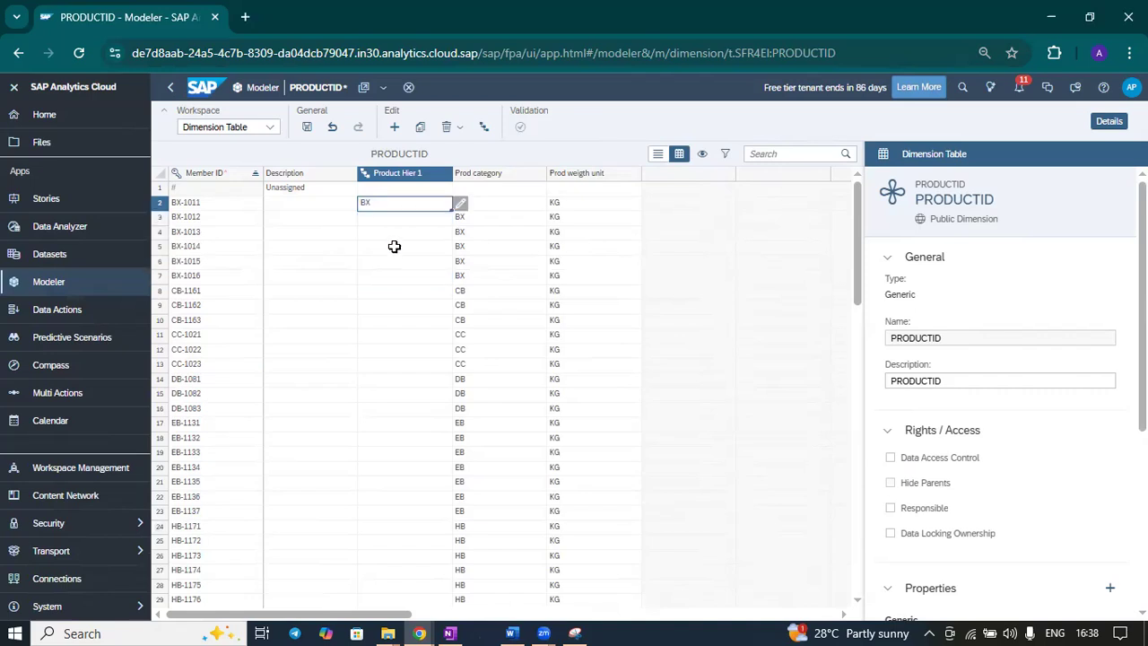
left_click_drag(391, 221, 393, 279)
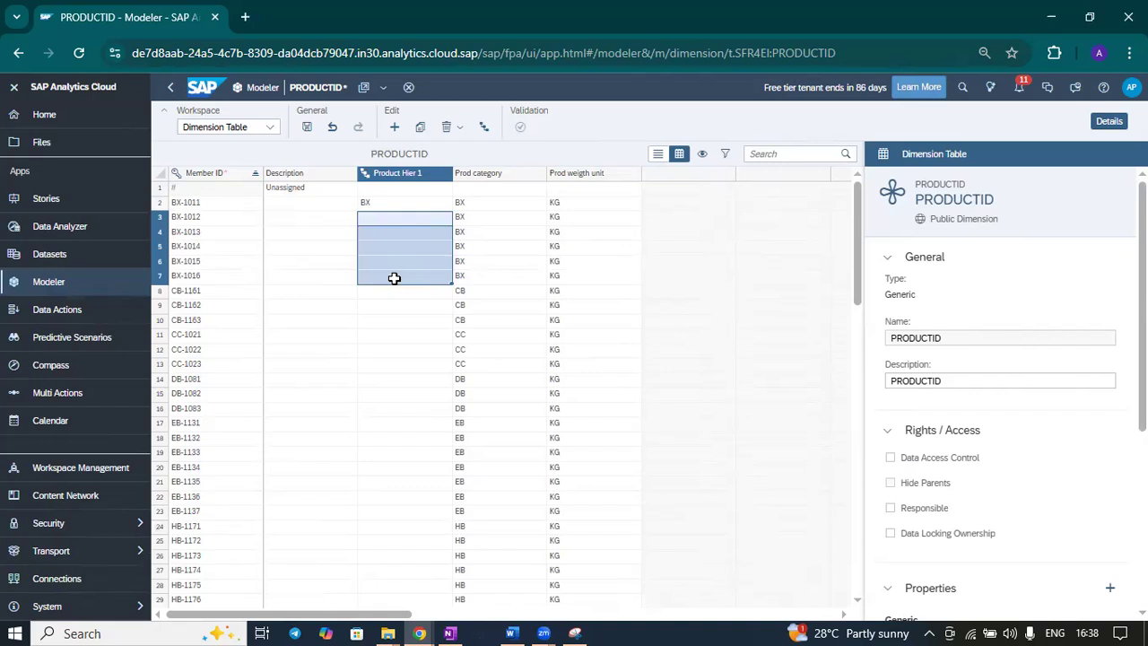
key("ctrl+v")
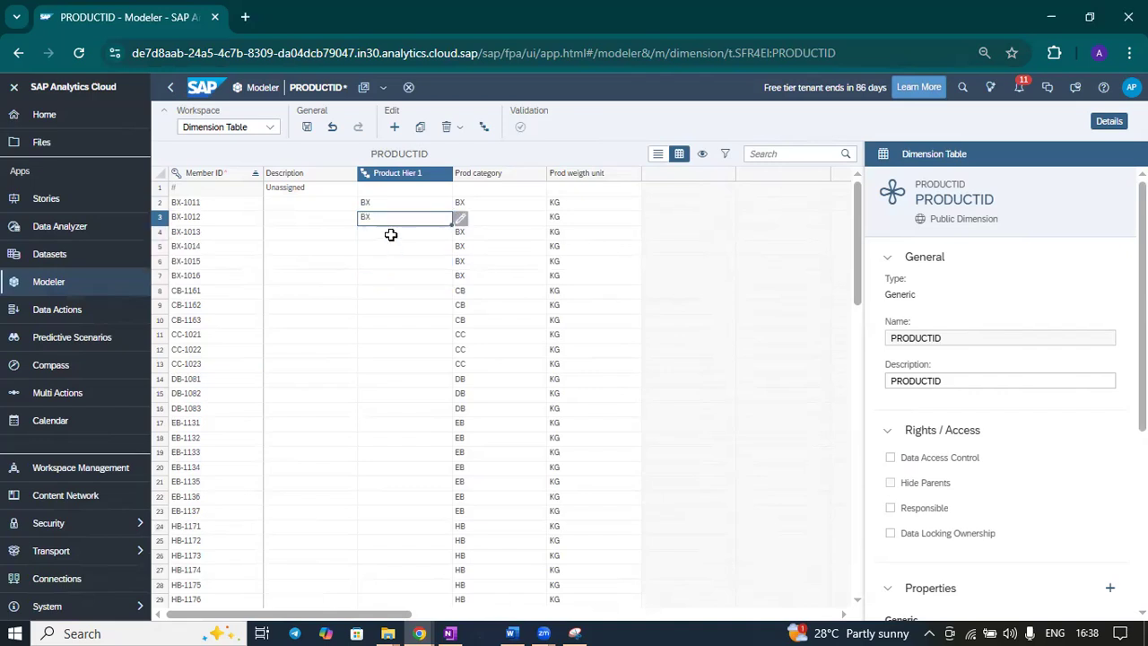
Step: Set BX as the Product Hier 1 parent of members BX-1013 to BX-1016
left_click(391, 234)
type("BX")
key("Return")
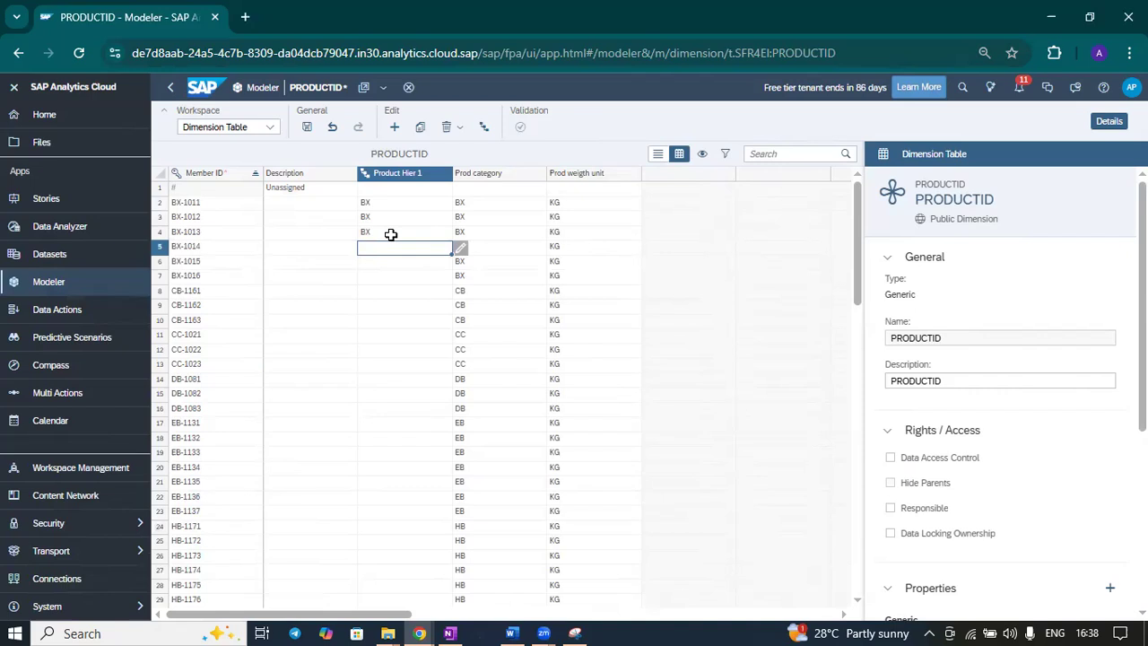
type("BX")
key("Return")
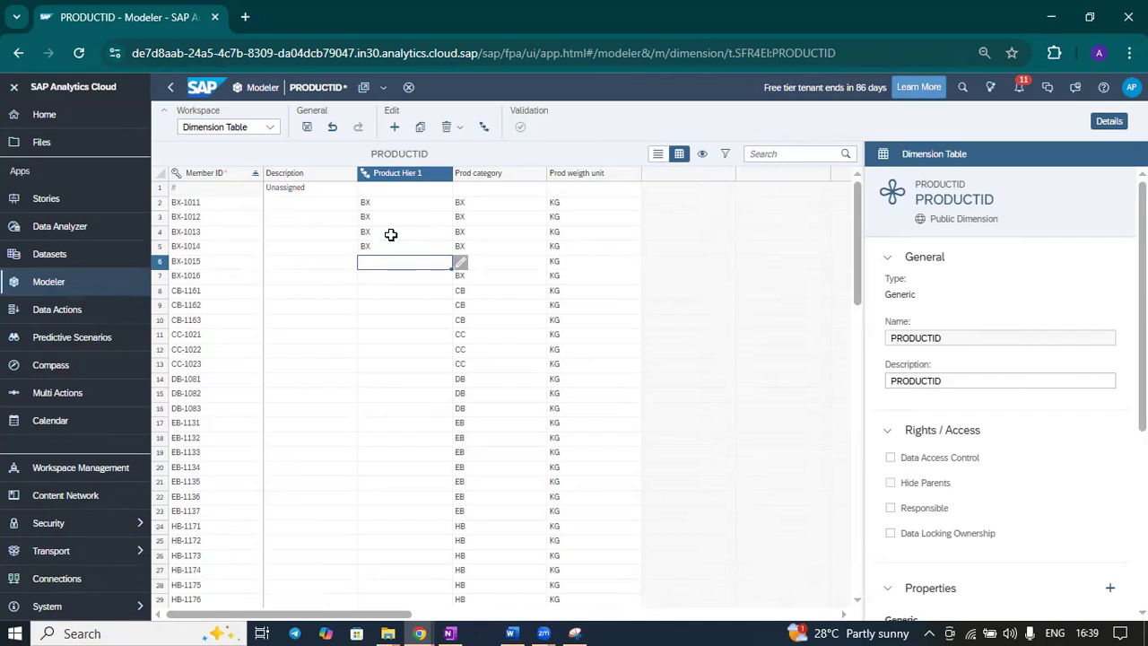
type("BX")
key("Return")
type("BX")
left_click(330, 308)
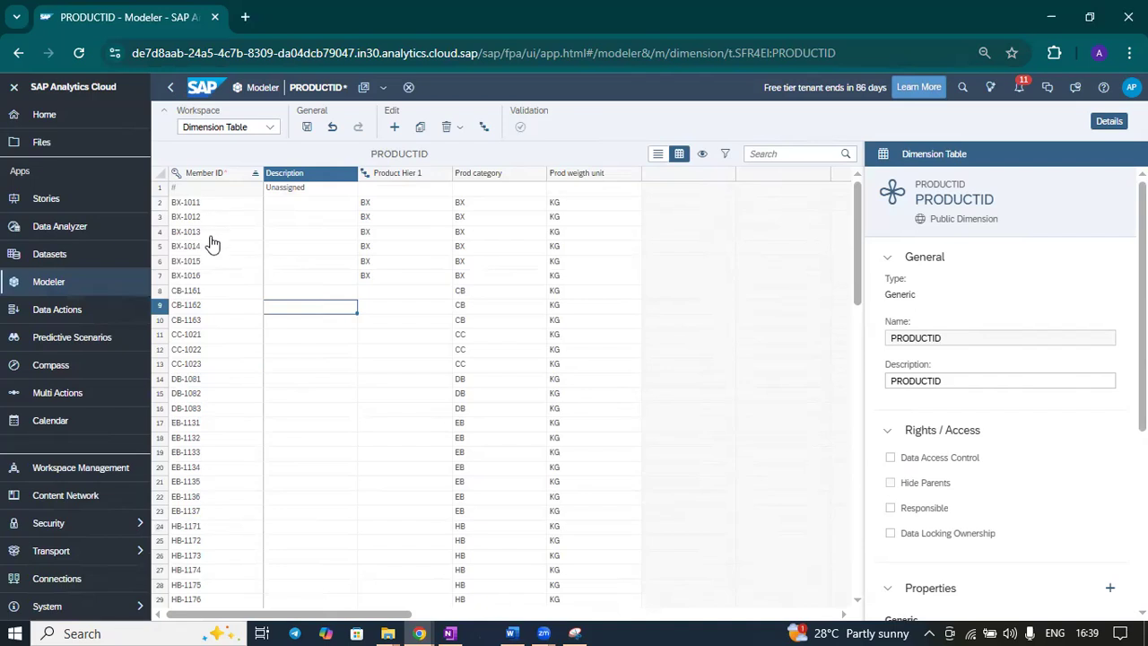
Step: Add member BX to the root of Product Hier 1 in the hierarchy maintenance view
left_click(391, 235)
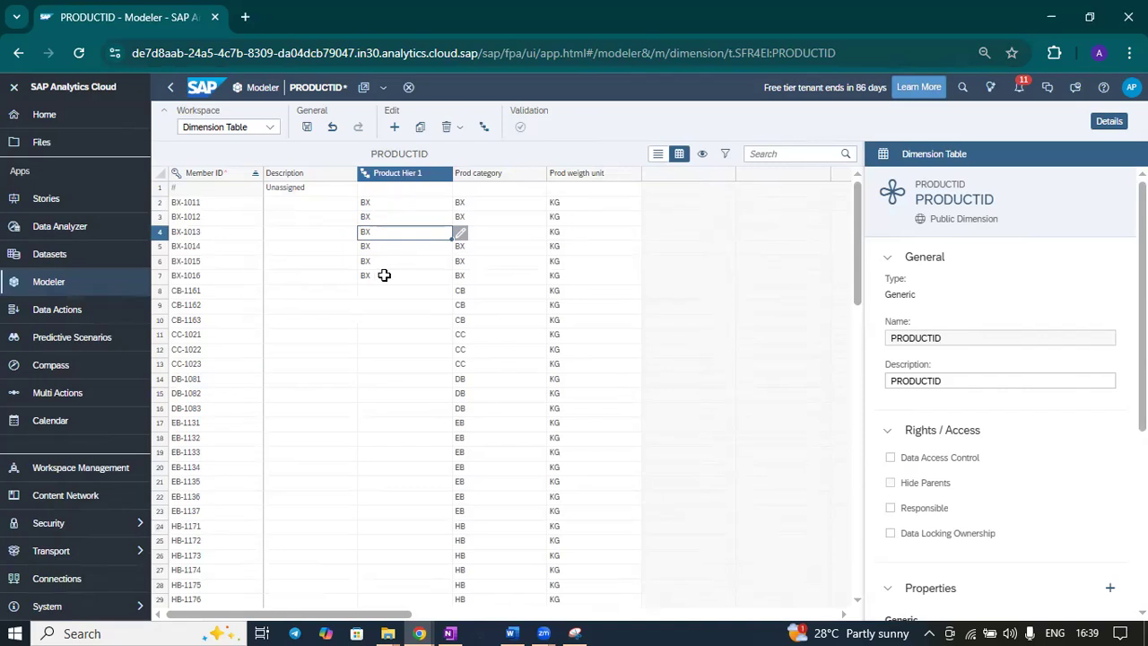
scroll(384, 287, "down", 5)
scroll(384, 287, "down", 5)
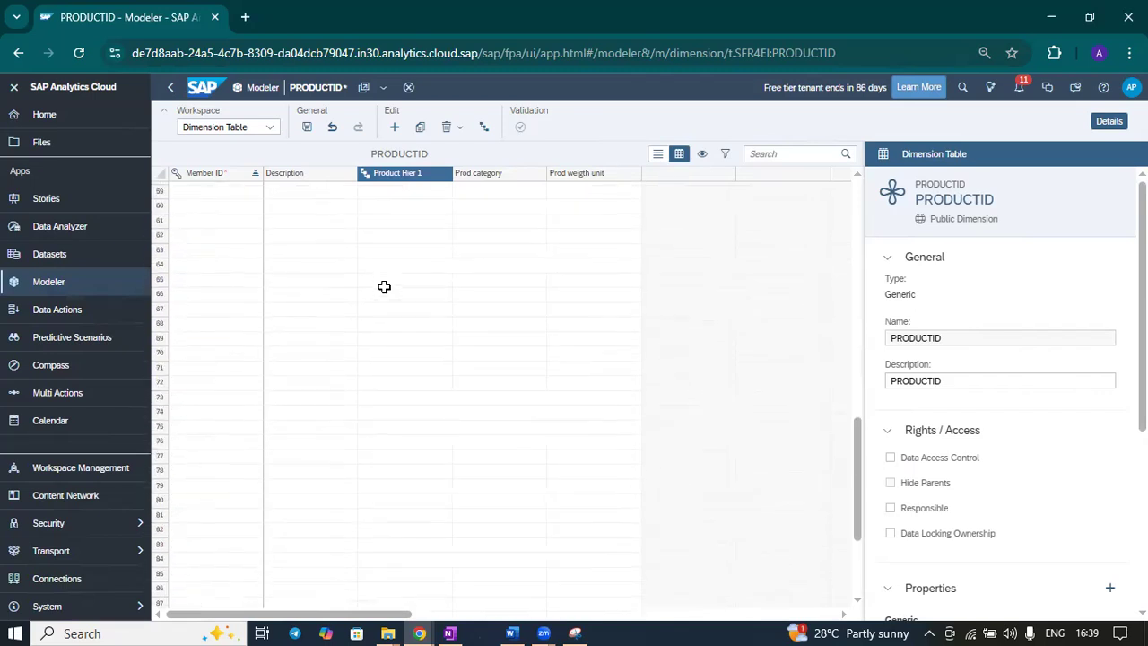
scroll(382, 286, "up", 3)
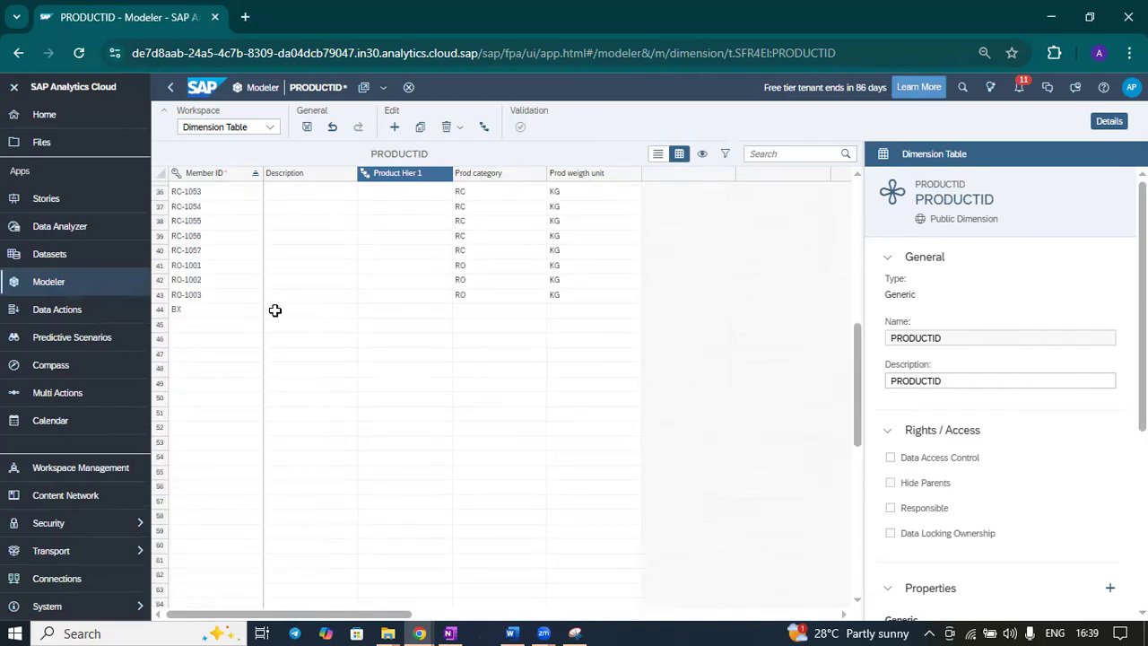
left_click(482, 128)
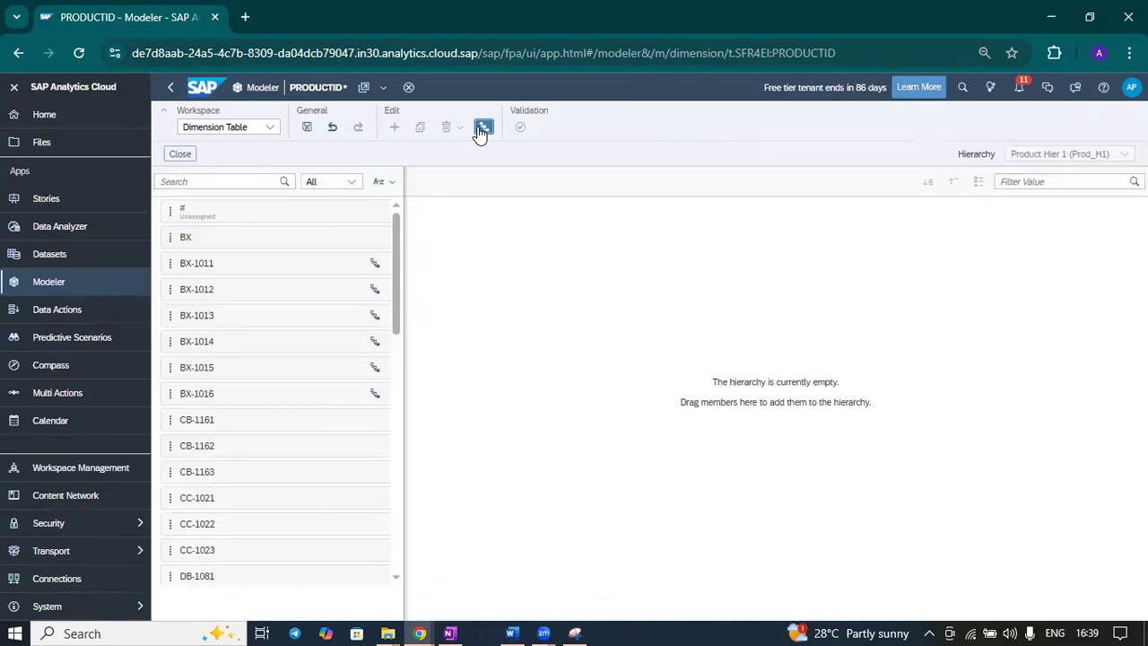
left_click_drag(243, 241, 473, 238)
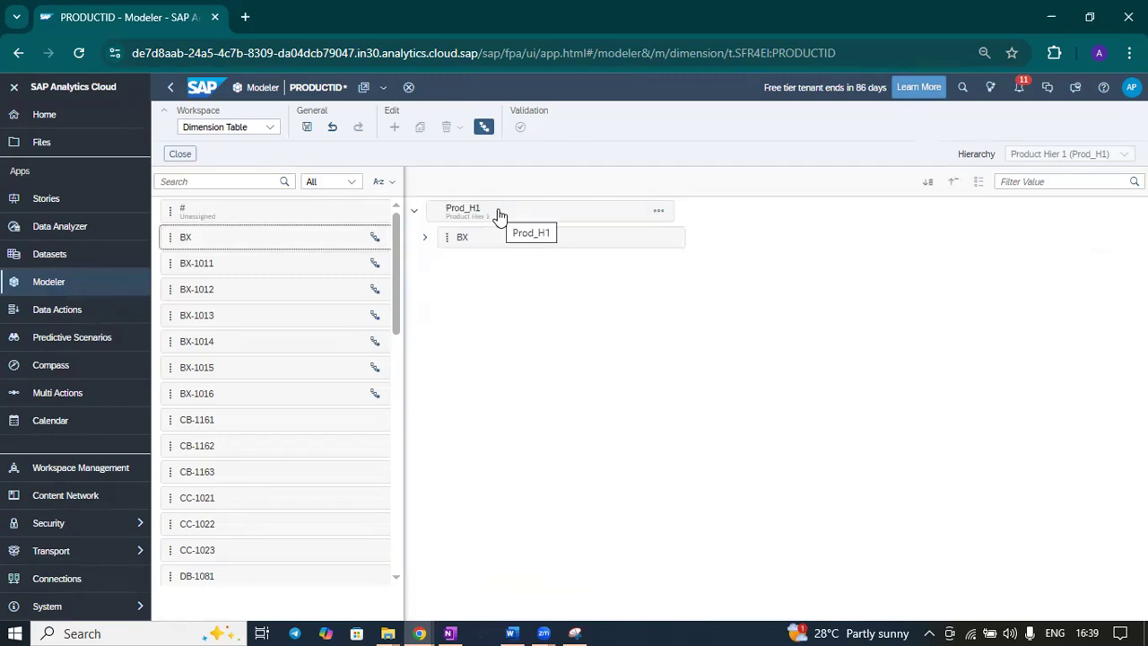
Step: Try repositioning member BX-1011 under BX and adding member CB-1161 at the root, and restore the original arrangement
left_click_drag(299, 264, 519, 242)
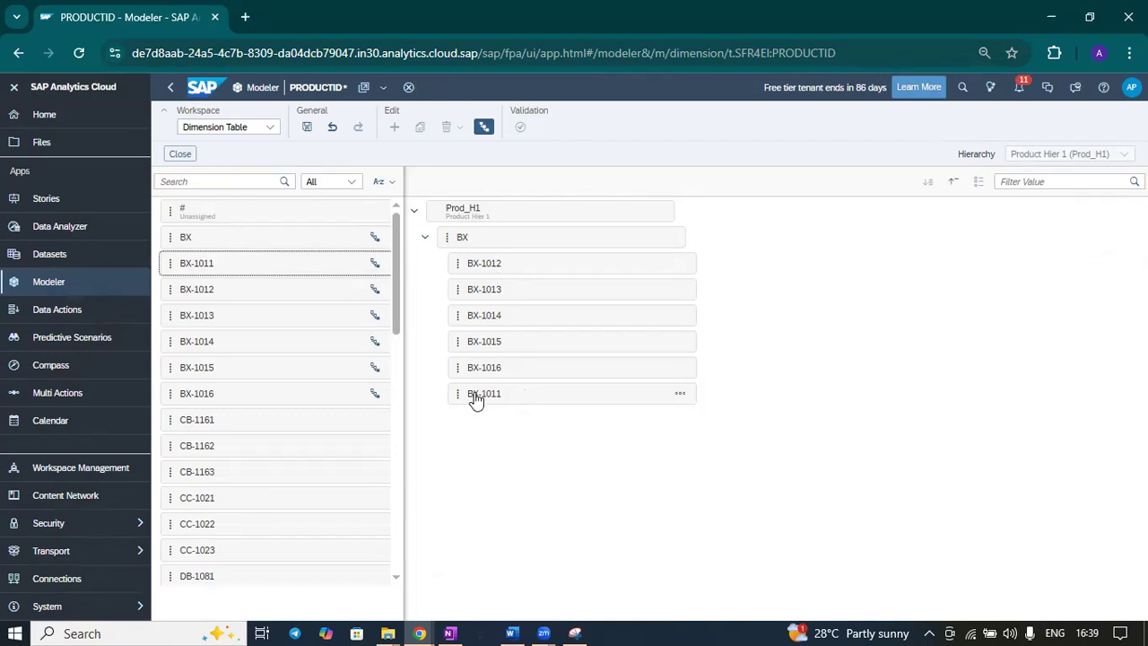
left_click_drag(518, 400, 535, 257)
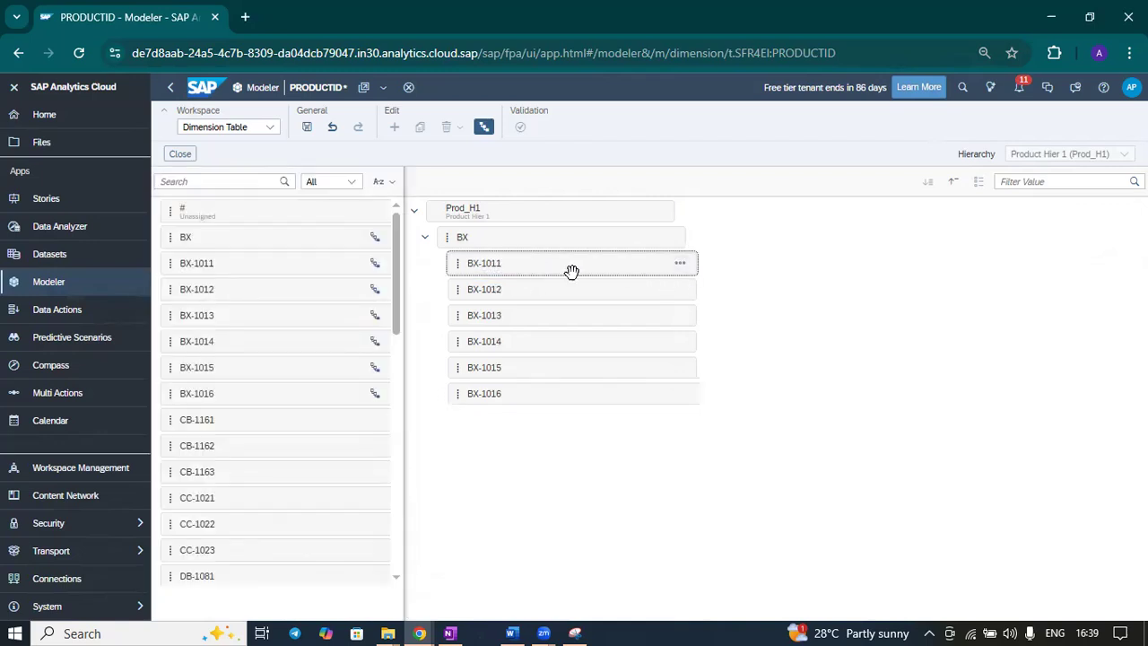
left_click(425, 238)
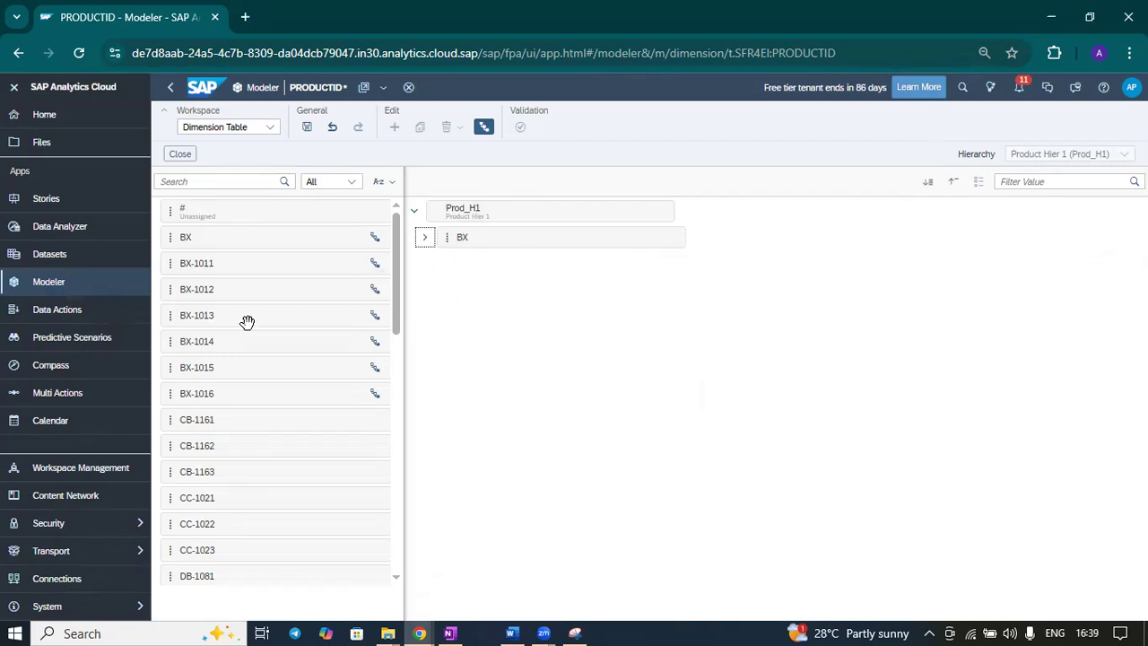
left_click_drag(224, 420, 509, 314)
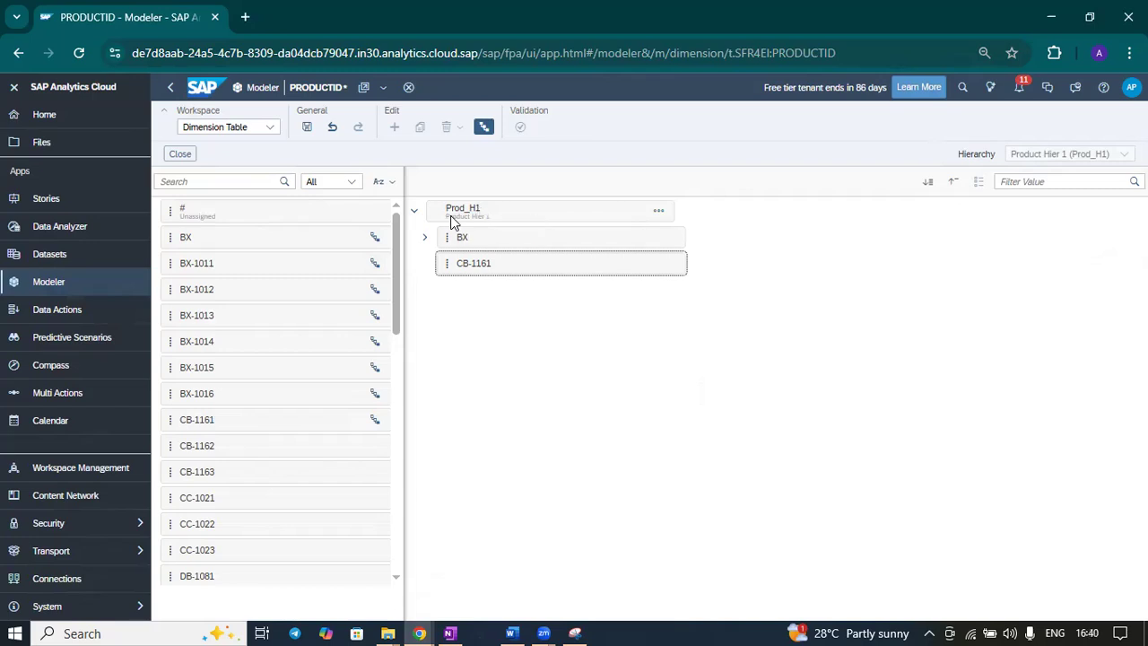
left_click_drag(316, 385, 399, 208)
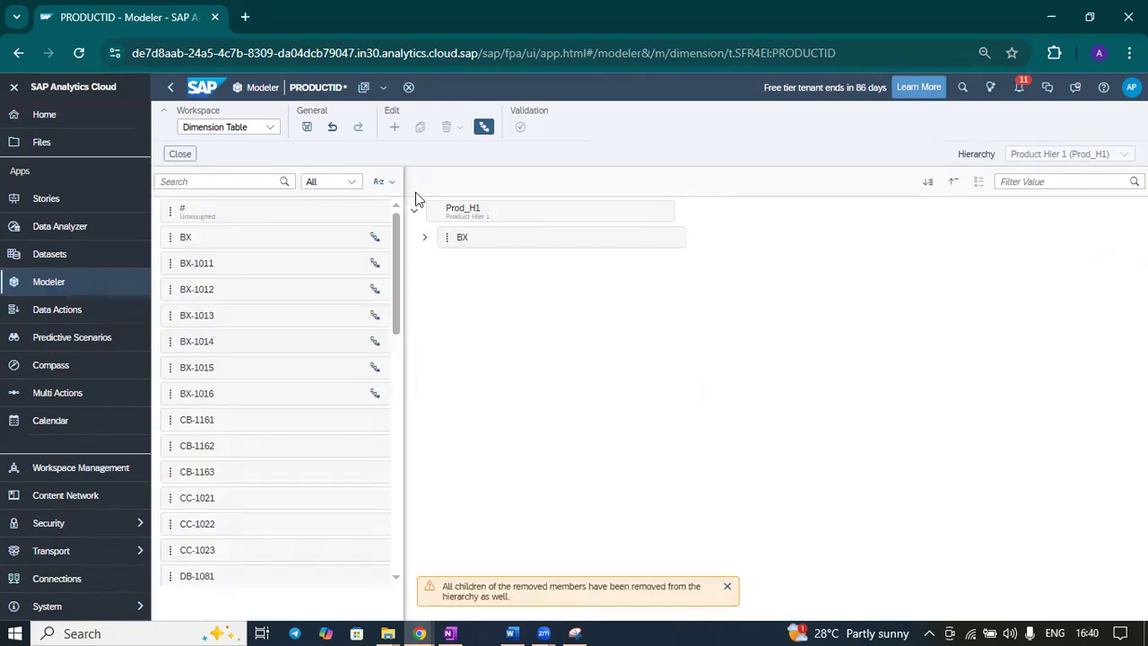
Step: Return to the dimension table and add new members with the IDs CB and CC in the rows below BX
left_click(485, 127)
scroll(243, 307, "up", 10)
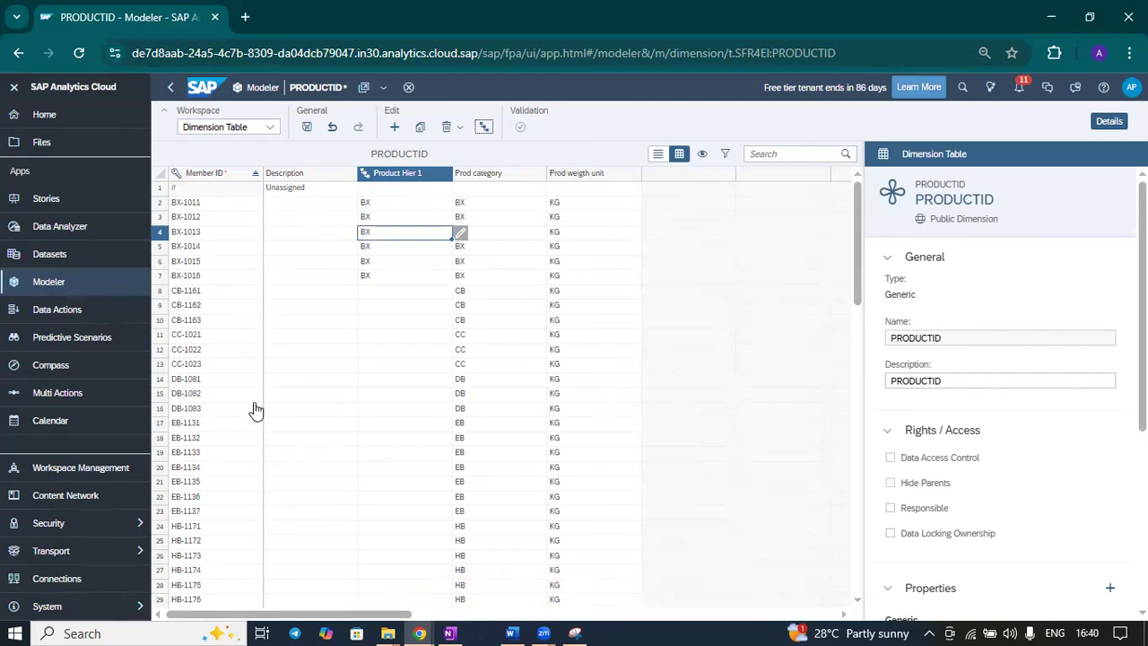
scroll(242, 430, "down", 3)
scroll(231, 446, "down", 10)
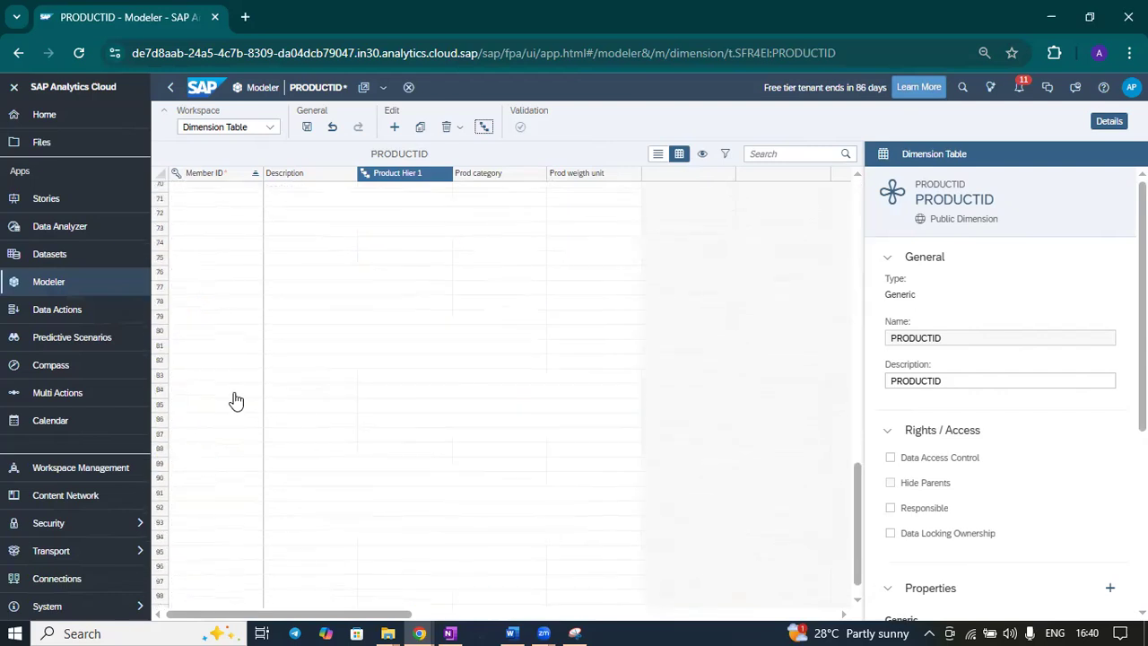
scroll(226, 386, "up", 3)
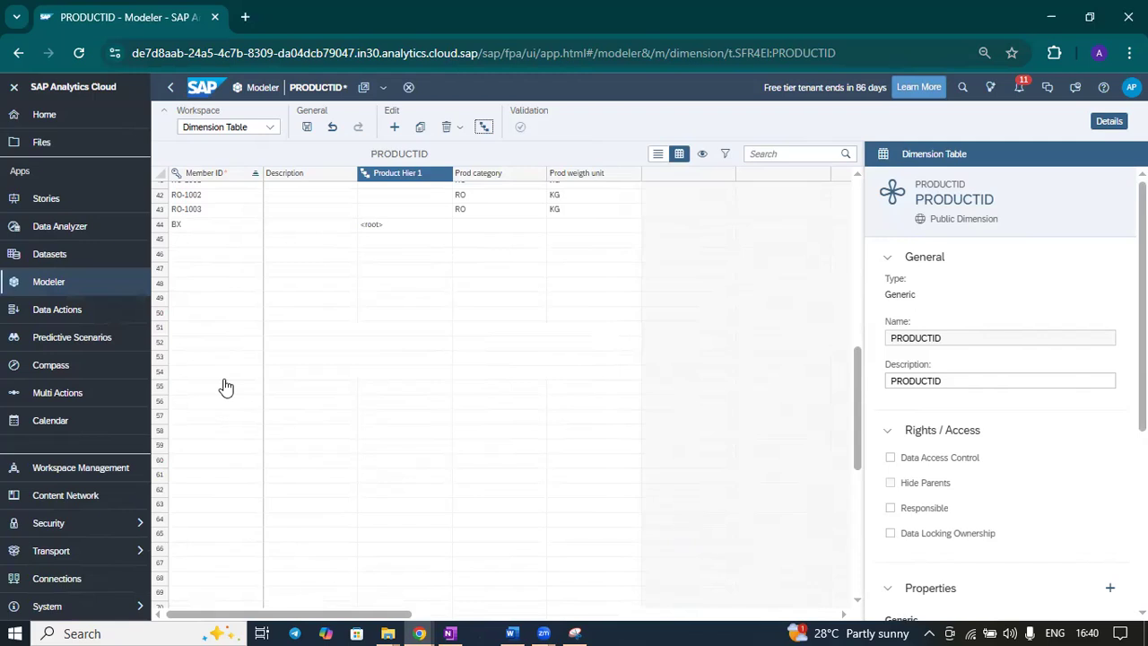
left_click(205, 240)
type("CB")
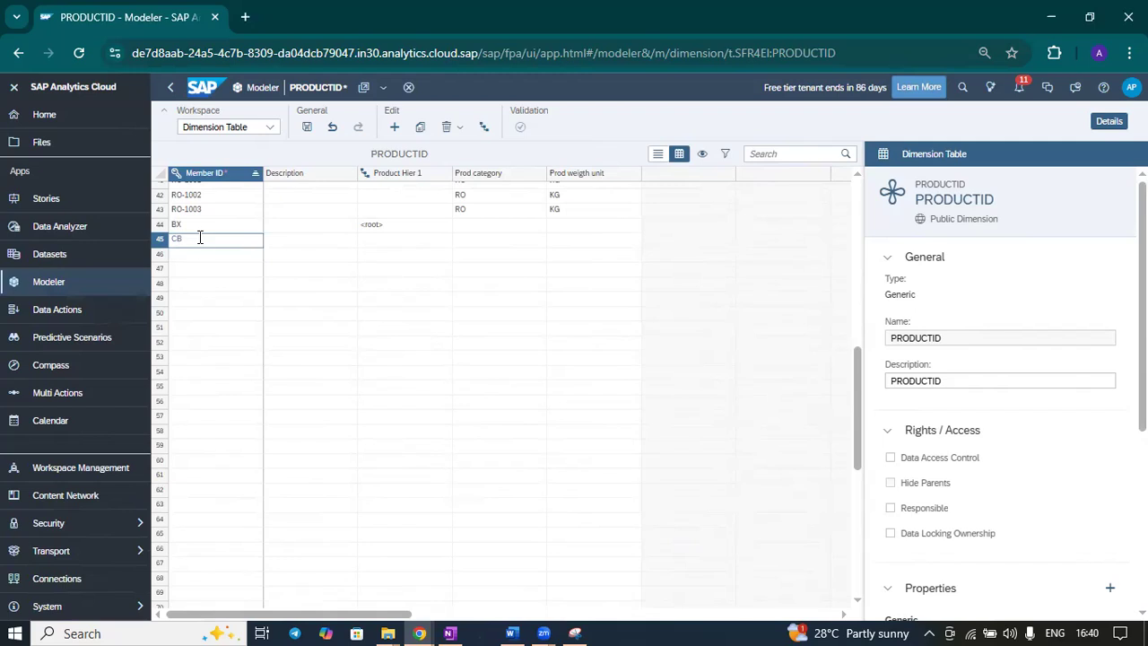
key("Return")
type("CC")
key("Return")
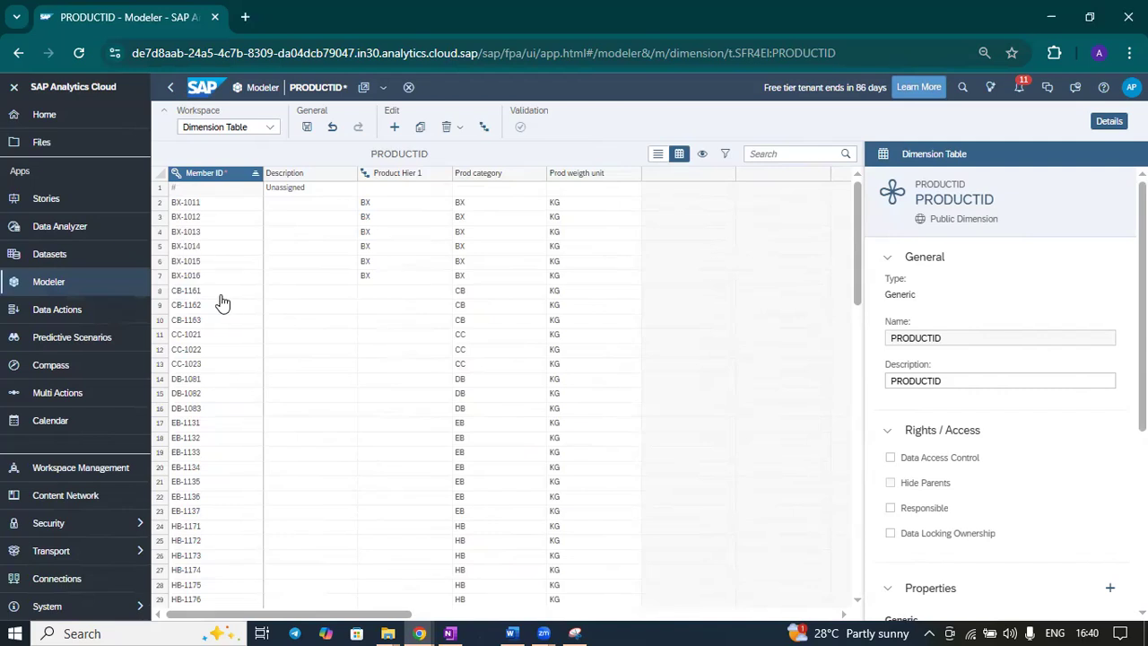
Step: Set CB as the Product Hier 1 parent of members CB-1161 to CB-1163
left_click(389, 291)
type("CB")
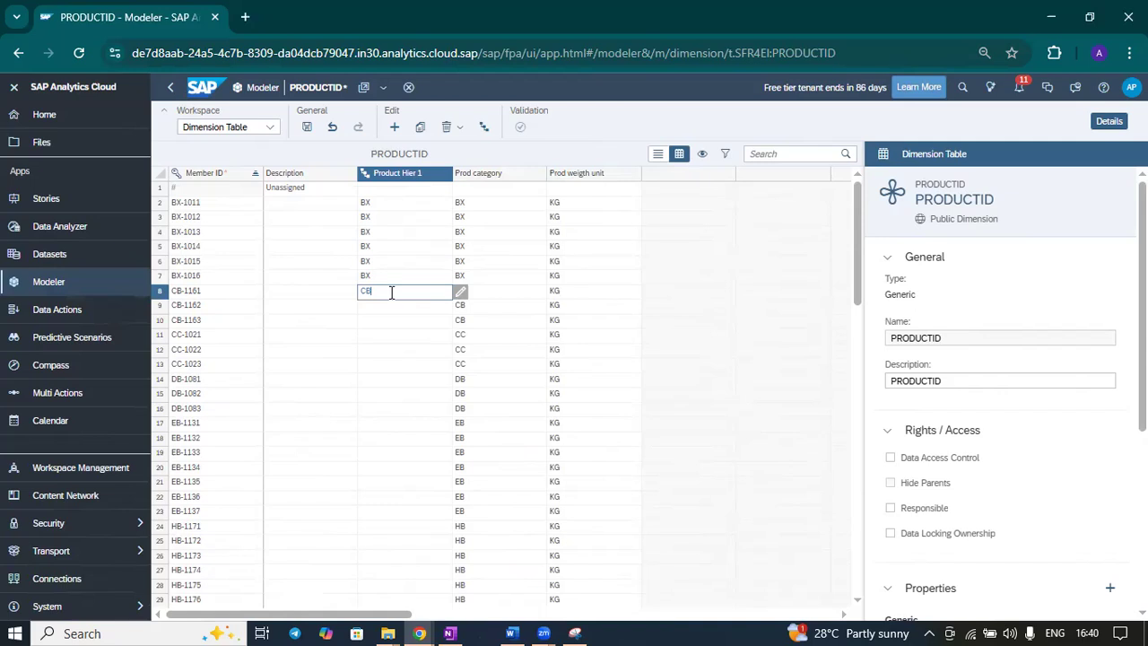
left_click(369, 310)
type("CB")
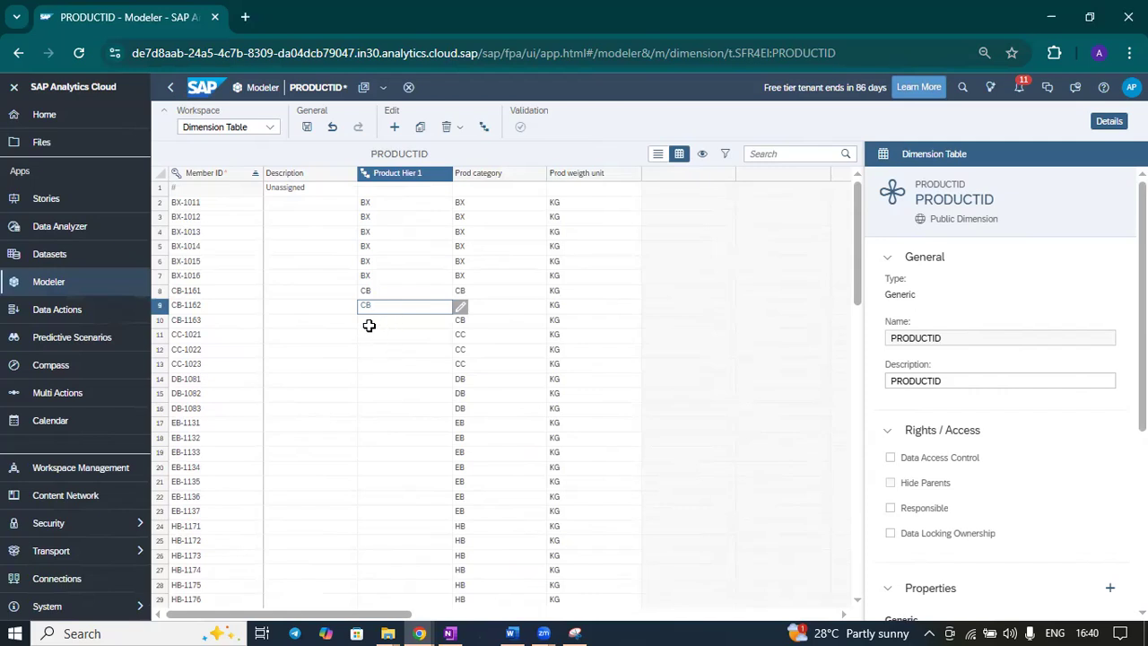
left_click(372, 324)
type("CB")
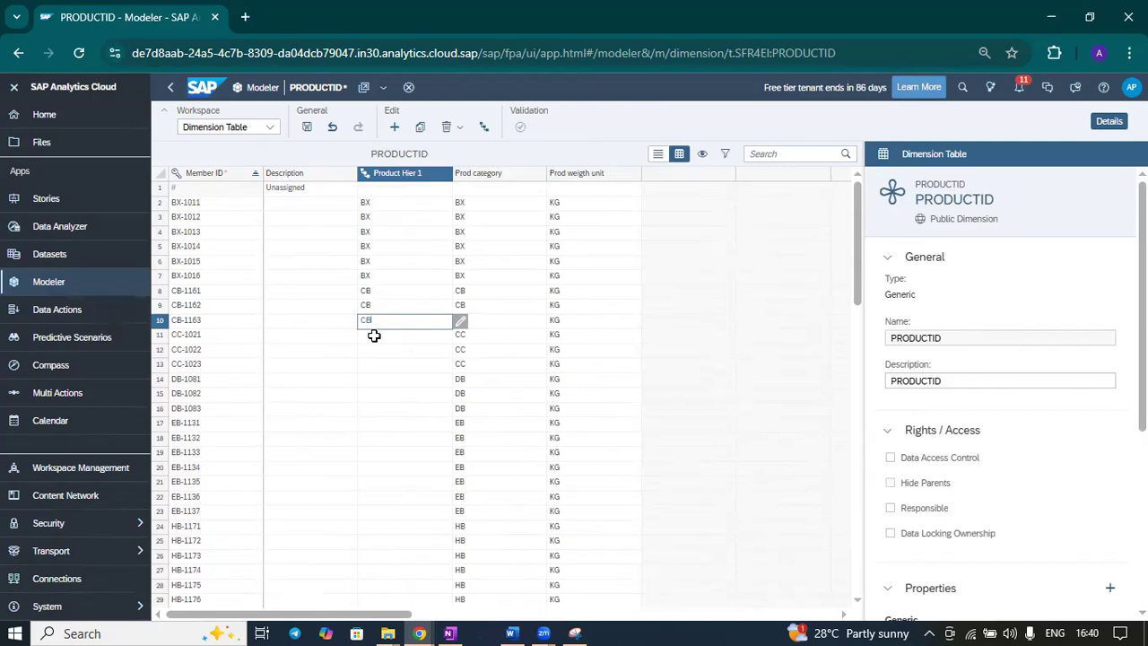
Step: Set CC as the Product Hier 1 parent of members CC-1021 to CC-1023
left_click(374, 336)
type("CC")
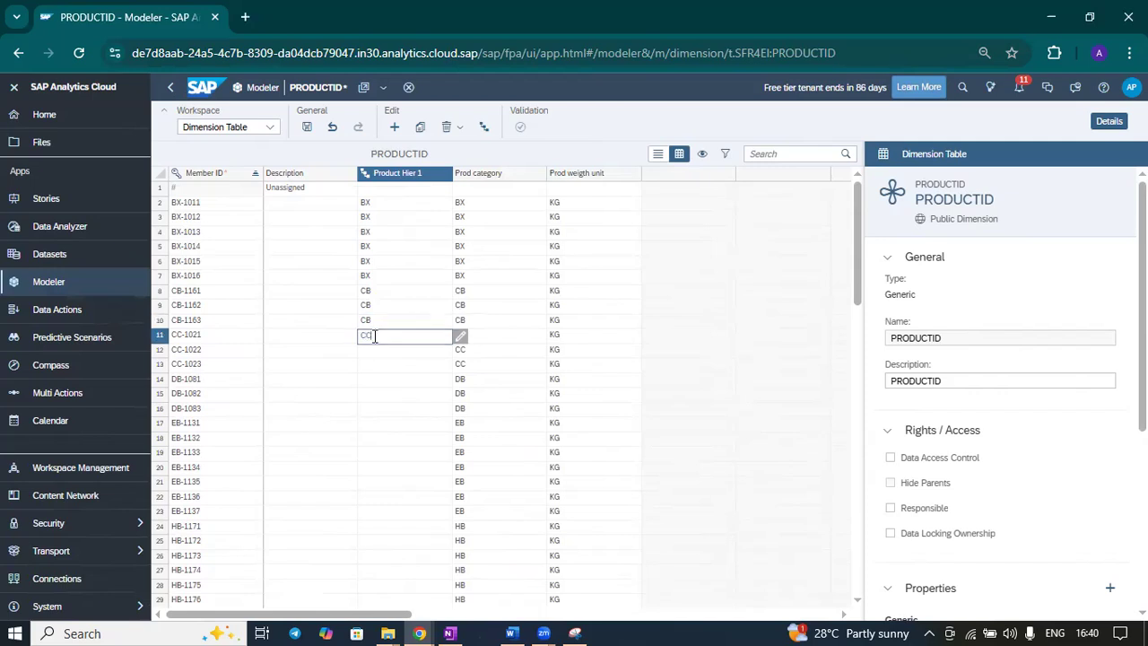
left_click(368, 349)
type("CC")
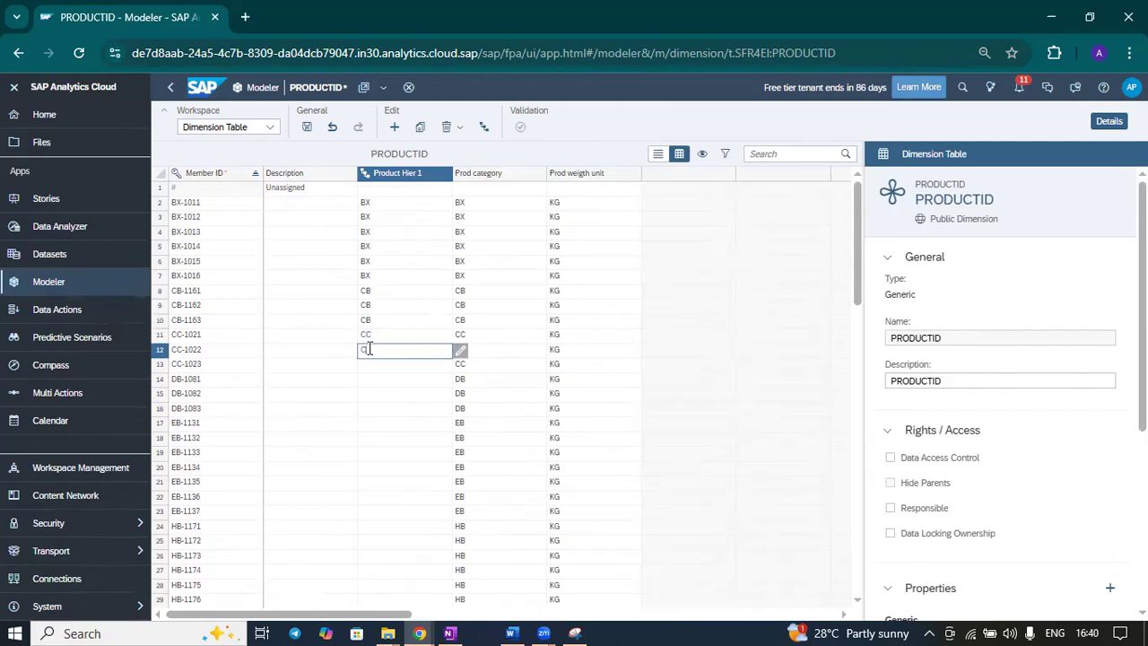
left_click(370, 362)
type("CC")
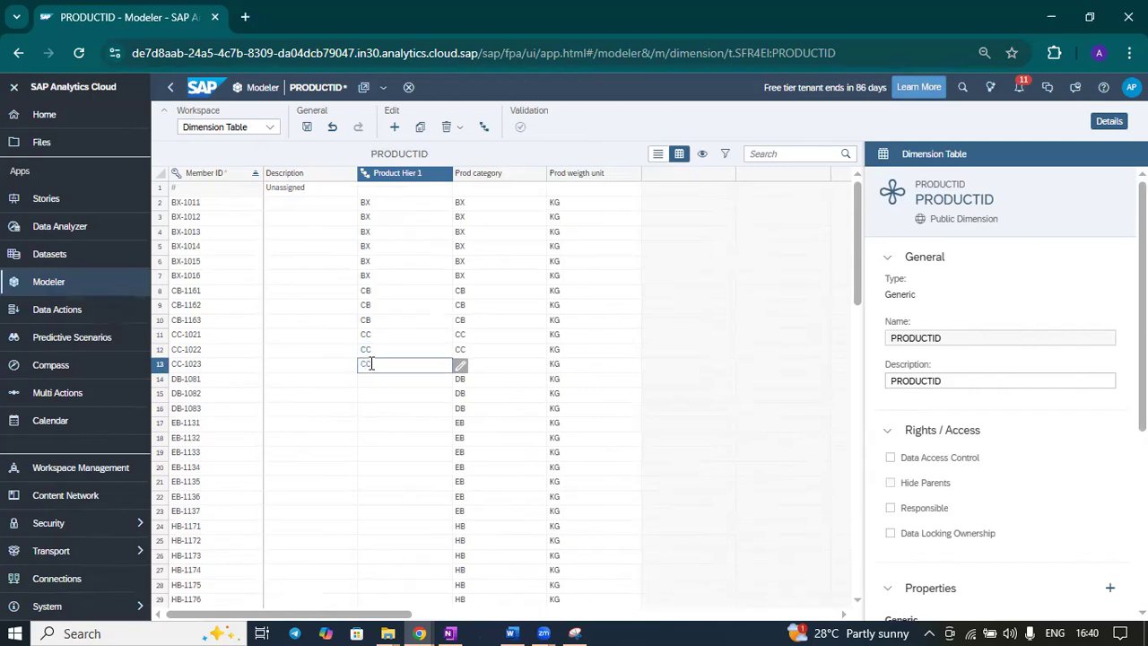
left_click(321, 370)
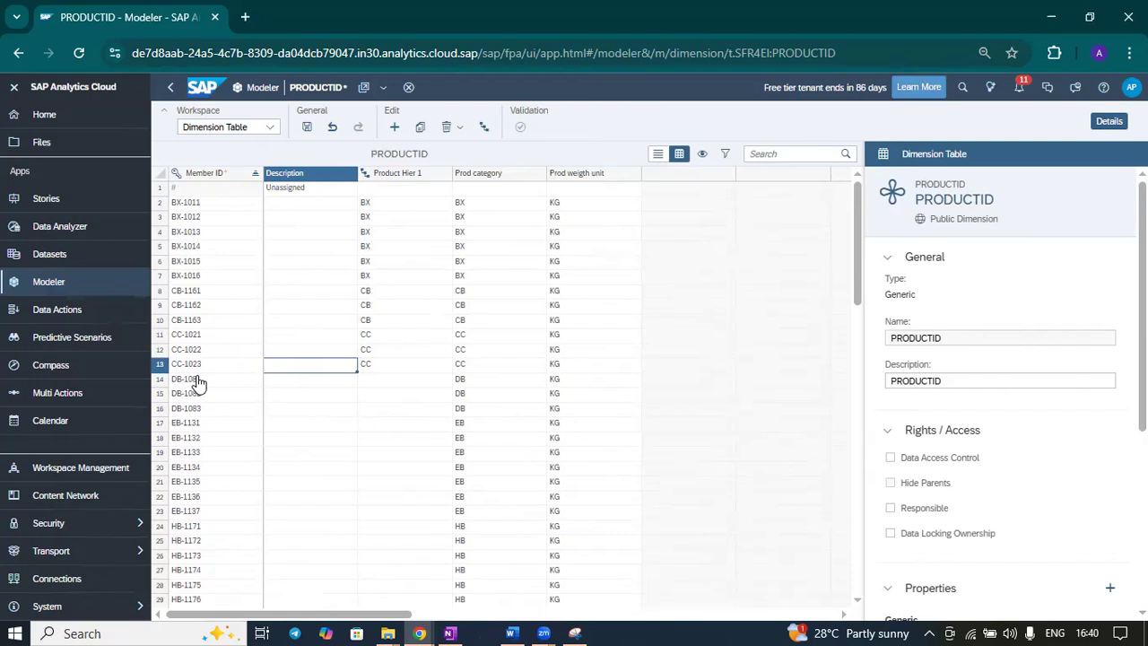
Step: Enter DB as the Product Hier 1 parent of member DB-1081
left_click(384, 377)
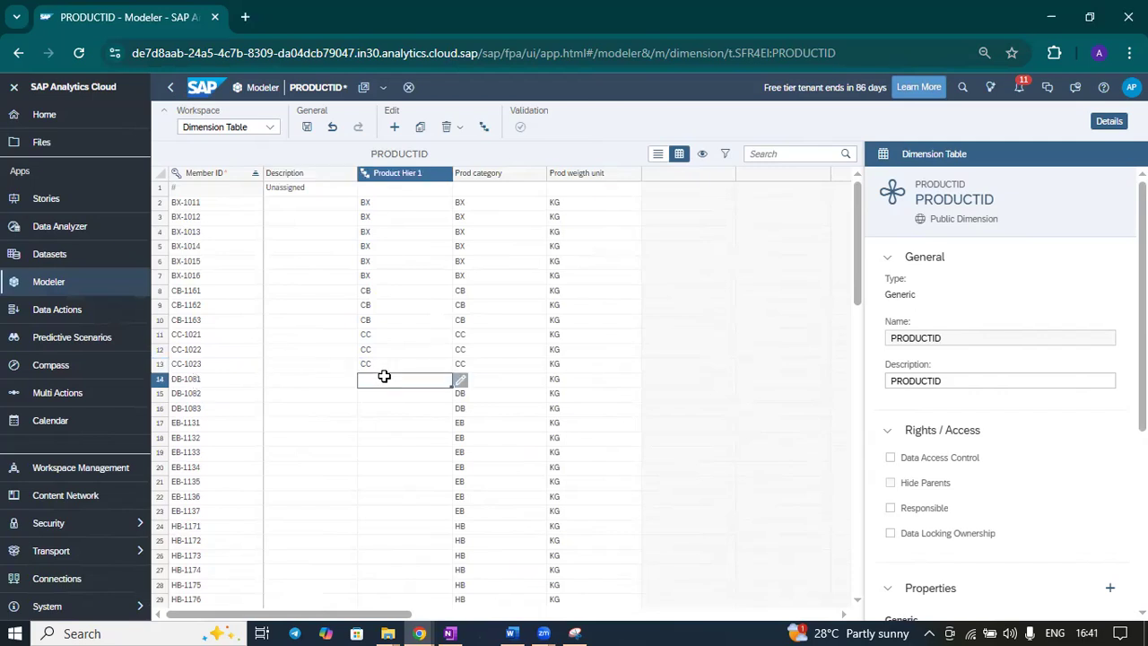
type("C")
key("Return")
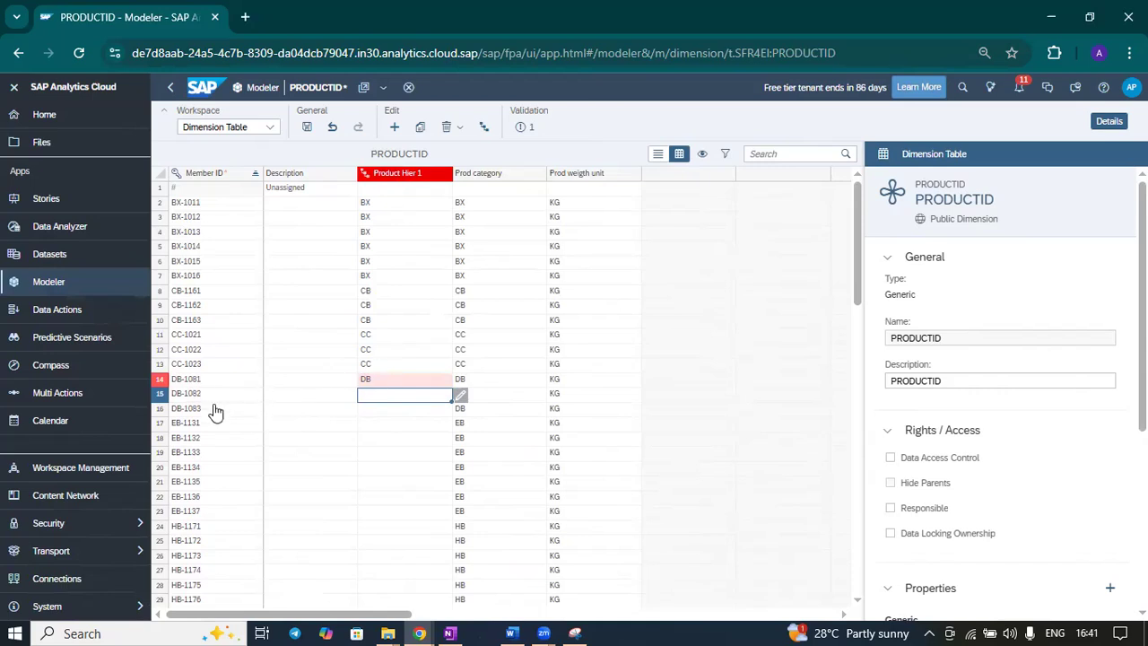
Step: Add a new member with the ID DB in the empty row below CC
scroll(216, 413, "down", 3)
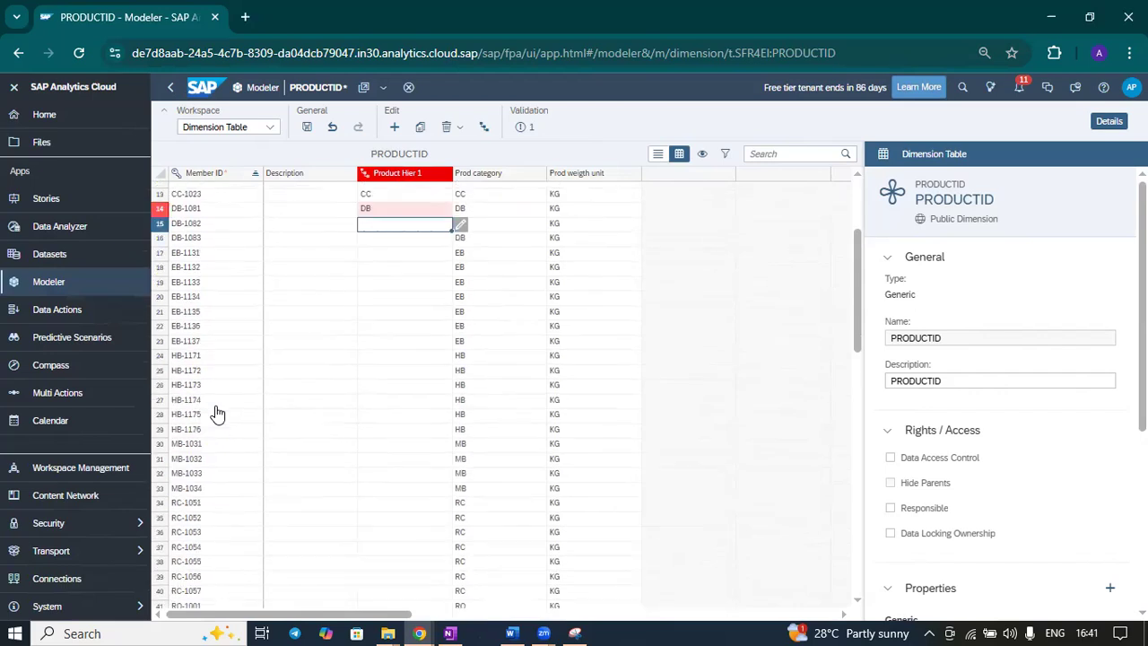
scroll(216, 413, "up", 3)
scroll(217, 413, "down", 6)
scroll(216, 413, "up", 3)
scroll(216, 413, "up", 3)
scroll(193, 309, "down", 3)
scroll(225, 413, "down", 3)
scroll(242, 441, "down", 3)
left_click(204, 359)
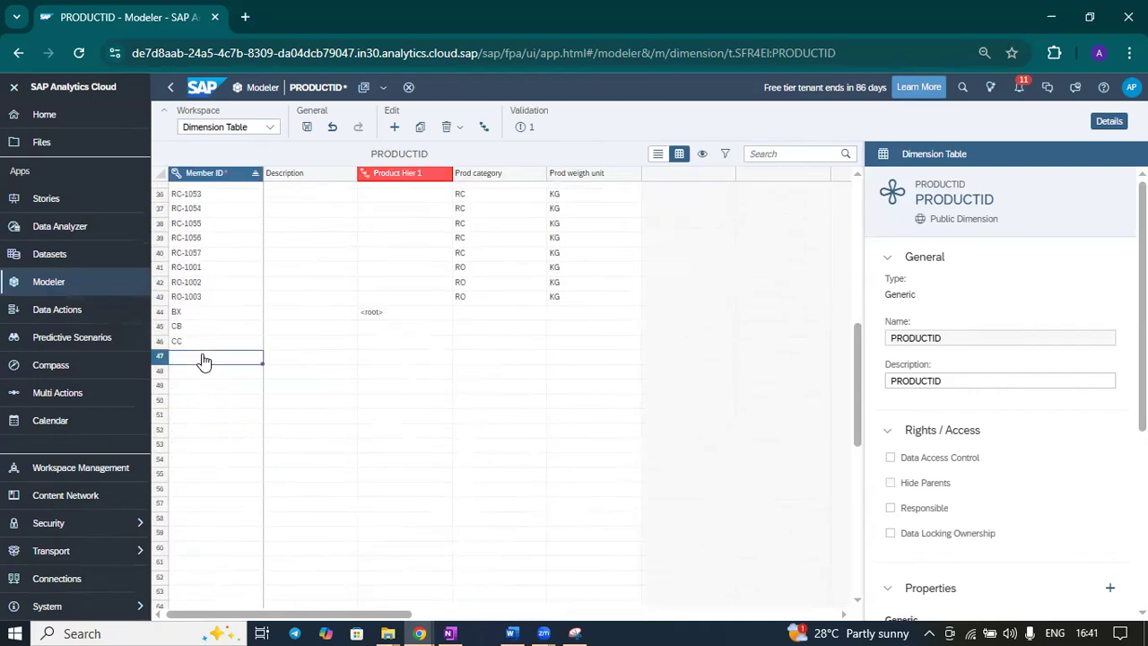
type("DB")
left_click(310, 363)
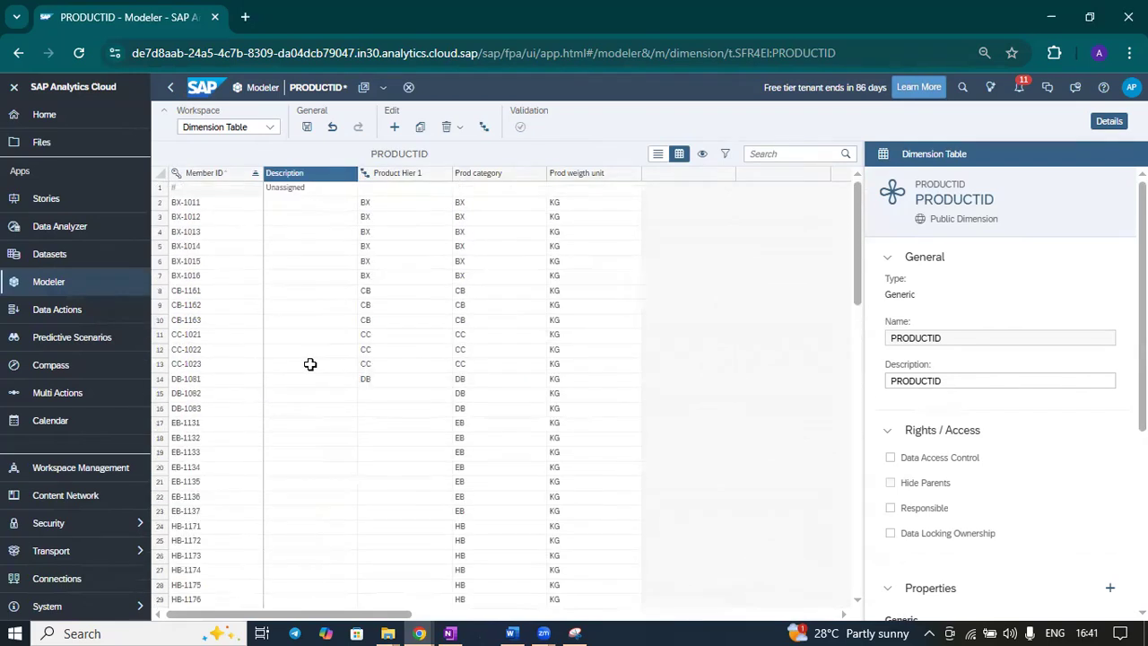
Step: Set DB as the Product Hier 1 parent of members DB-1082 and DB-1083, and try to save the dimension
left_click(394, 378)
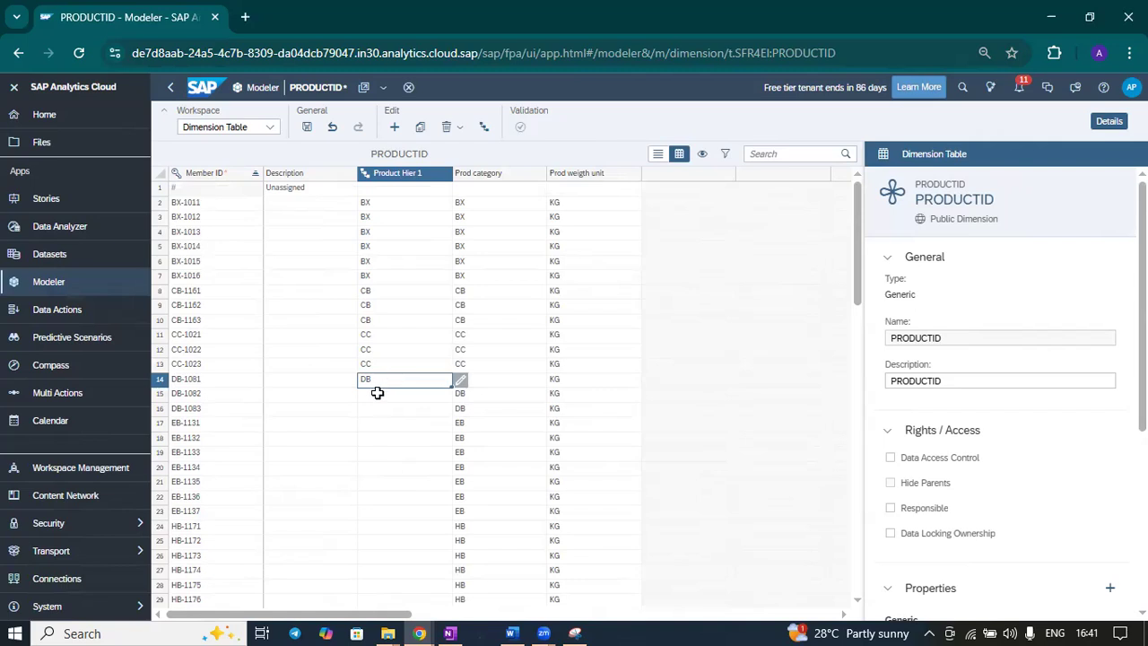
left_click(371, 395)
type("DB")
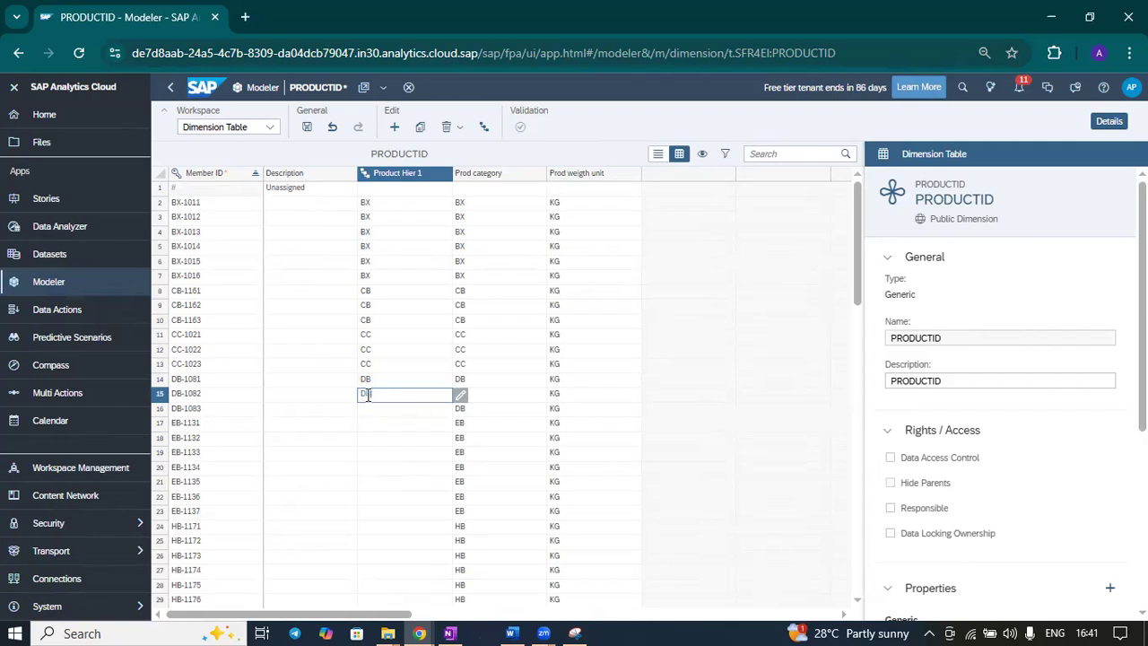
left_click(373, 408)
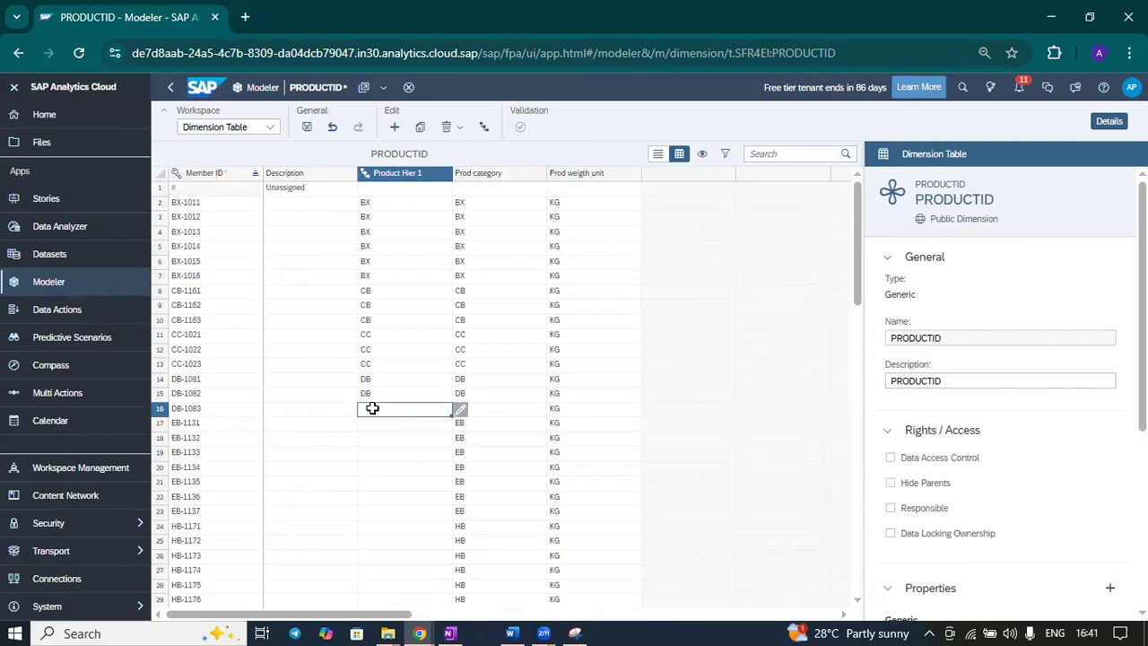
type("D")
left_click(308, 128)
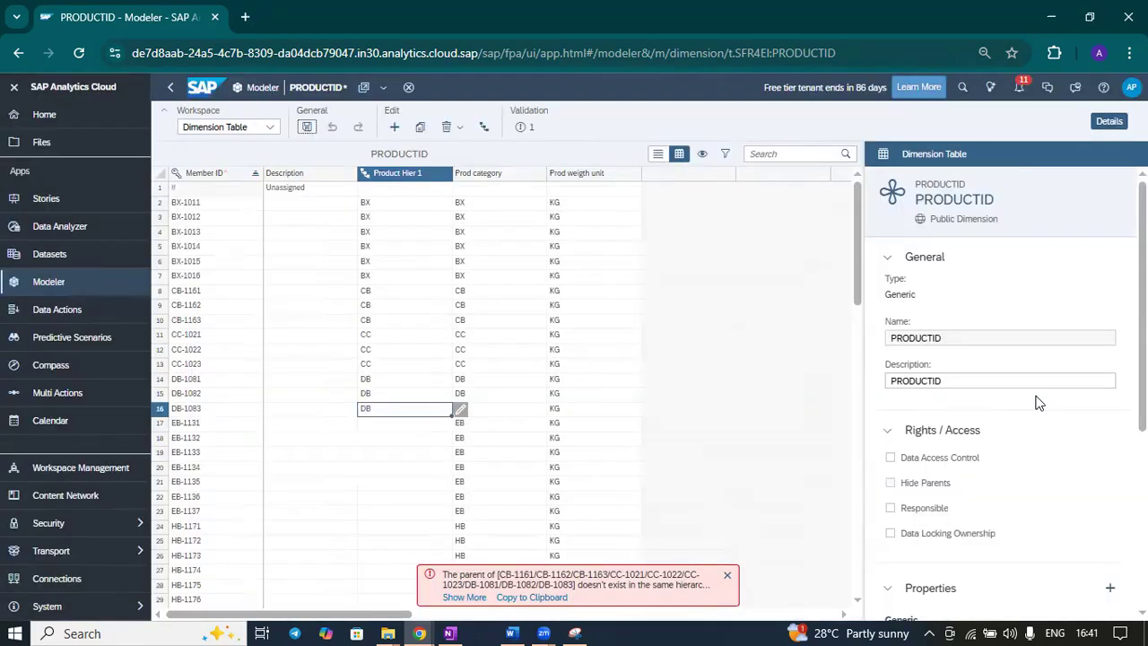
Step: Open the hierarchy editor for Product Hier 1 and place member CB directly under the Prod_H1 root
scroll(1037, 402, "down", 4)
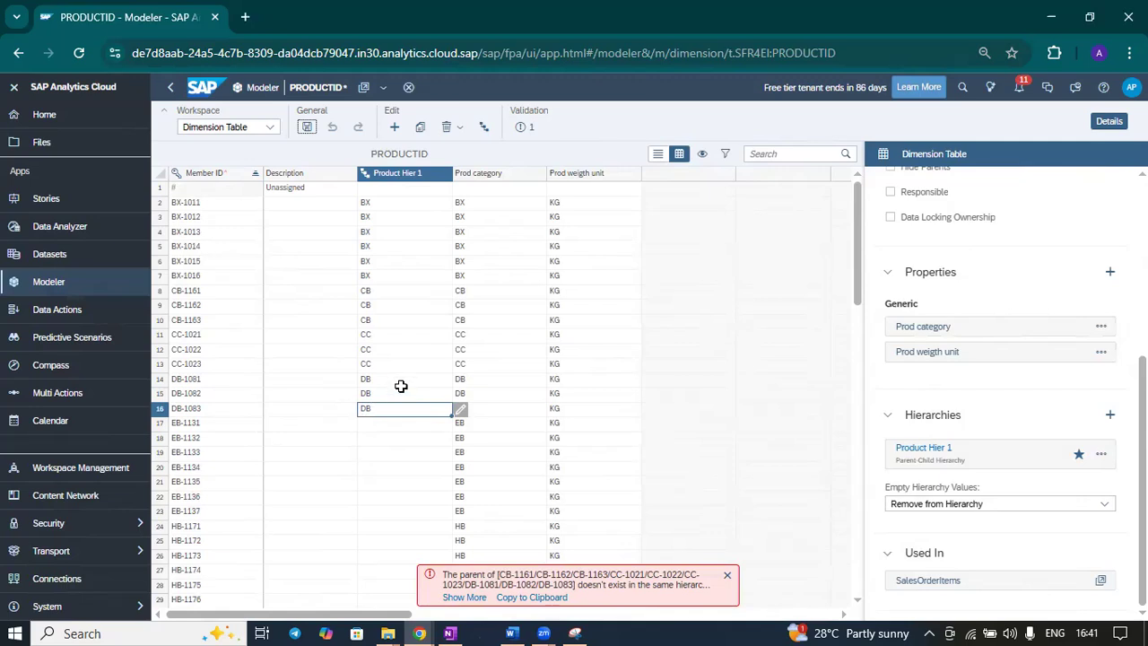
left_click(375, 291)
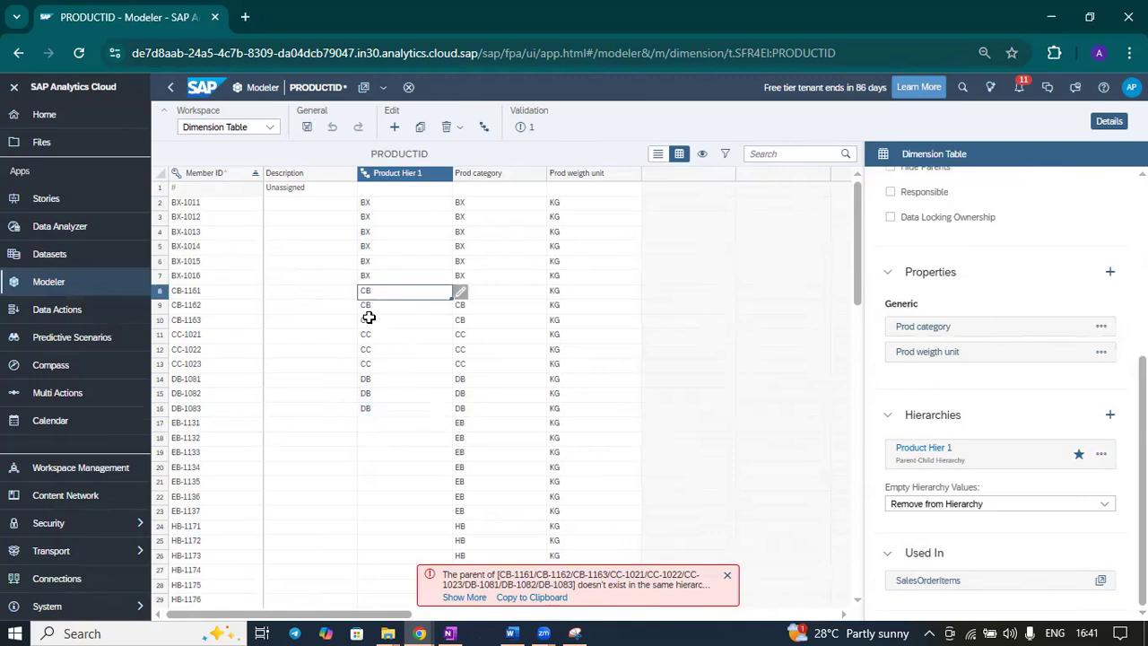
scroll(339, 377, "down", 2)
scroll(339, 381, "down", 10)
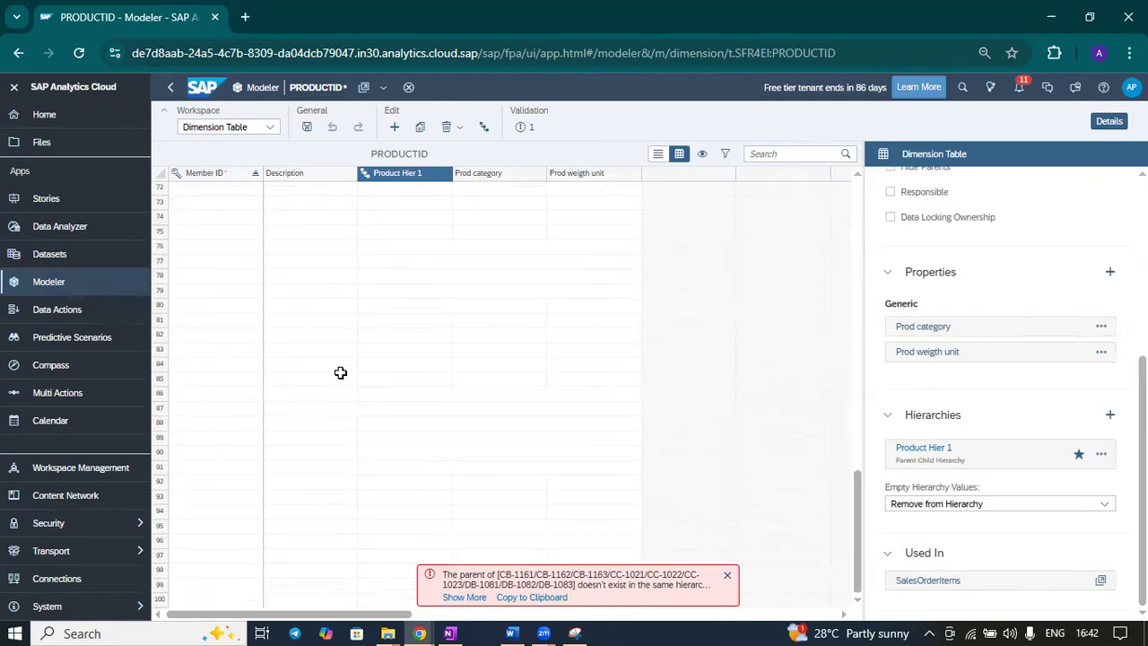
scroll(340, 372, "up", 6)
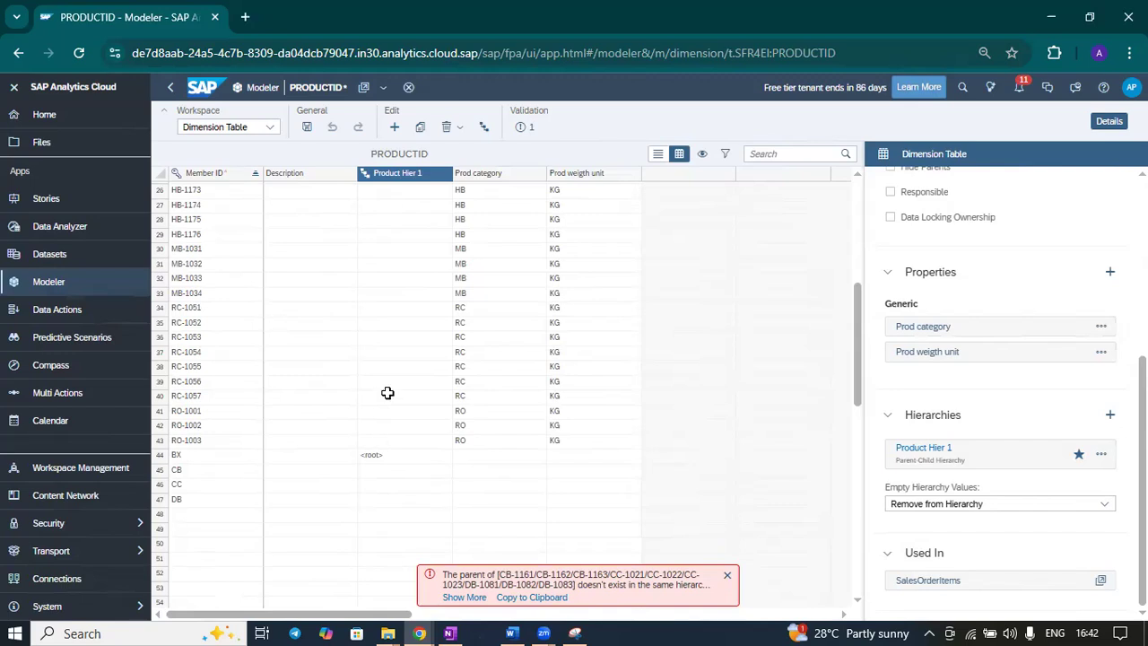
left_click(484, 128)
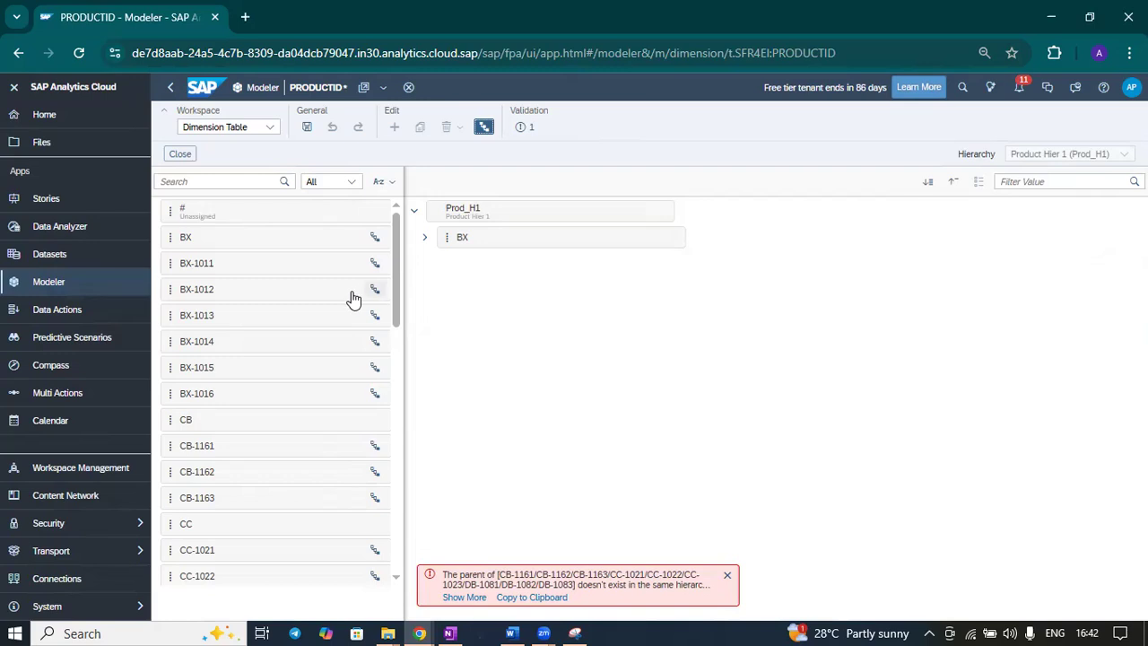
left_click_drag(221, 422, 486, 278)
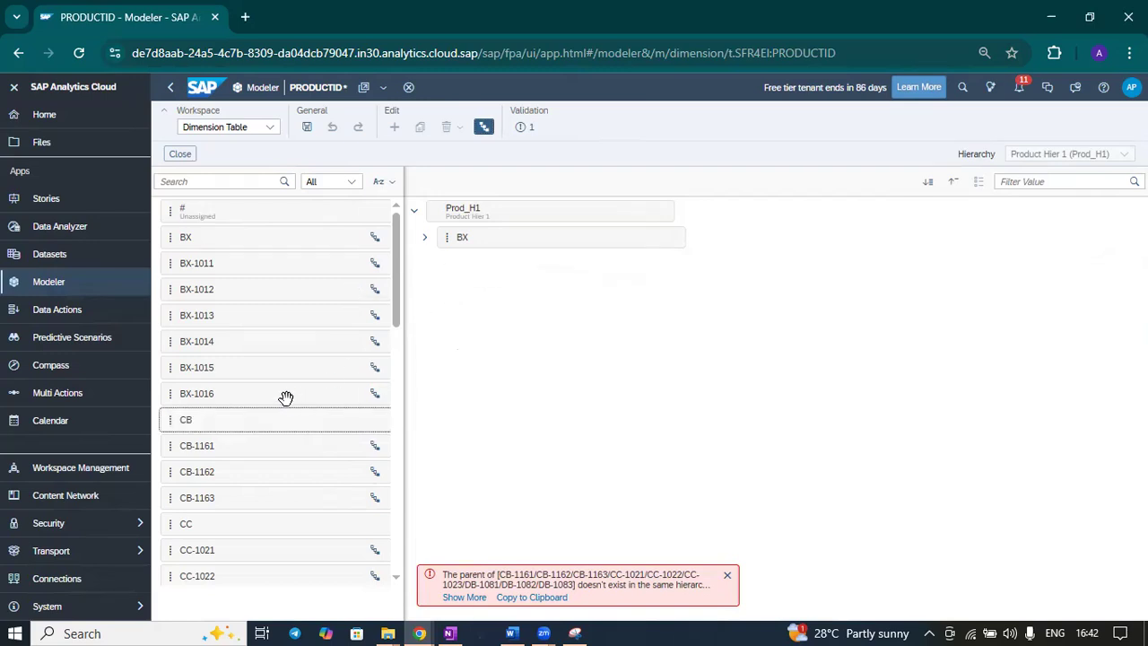
left_click_drag(222, 423, 476, 222)
left_click(728, 575)
scroll(289, 404, "down", 2)
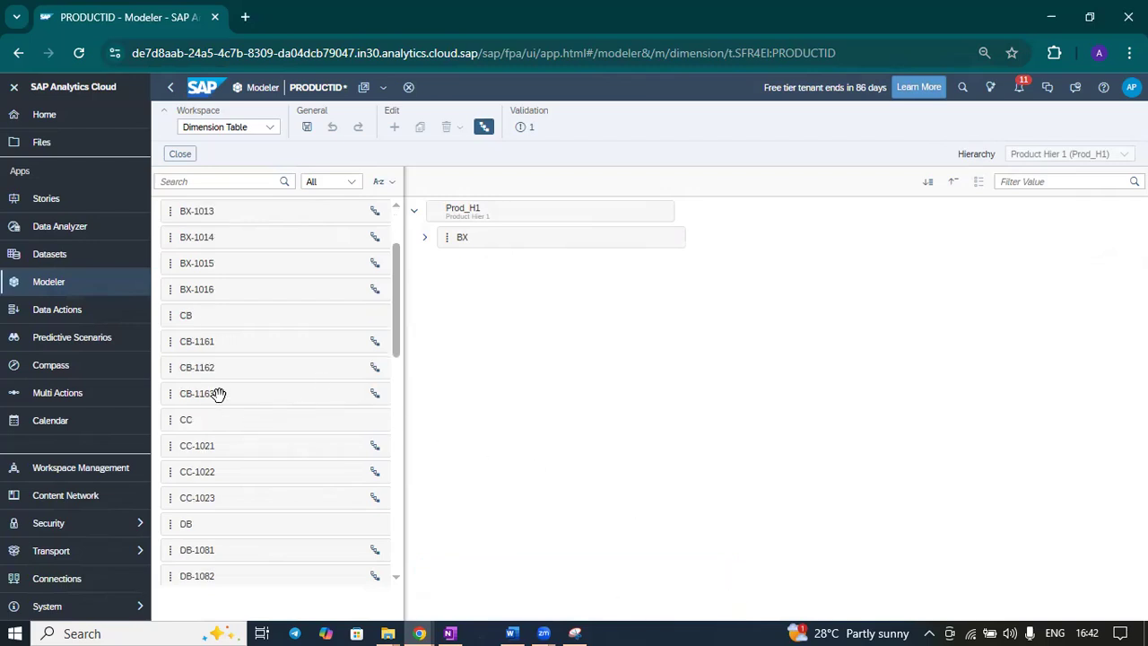
scroll(221, 392, "up", 2)
left_click_drag(189, 422, 486, 206)
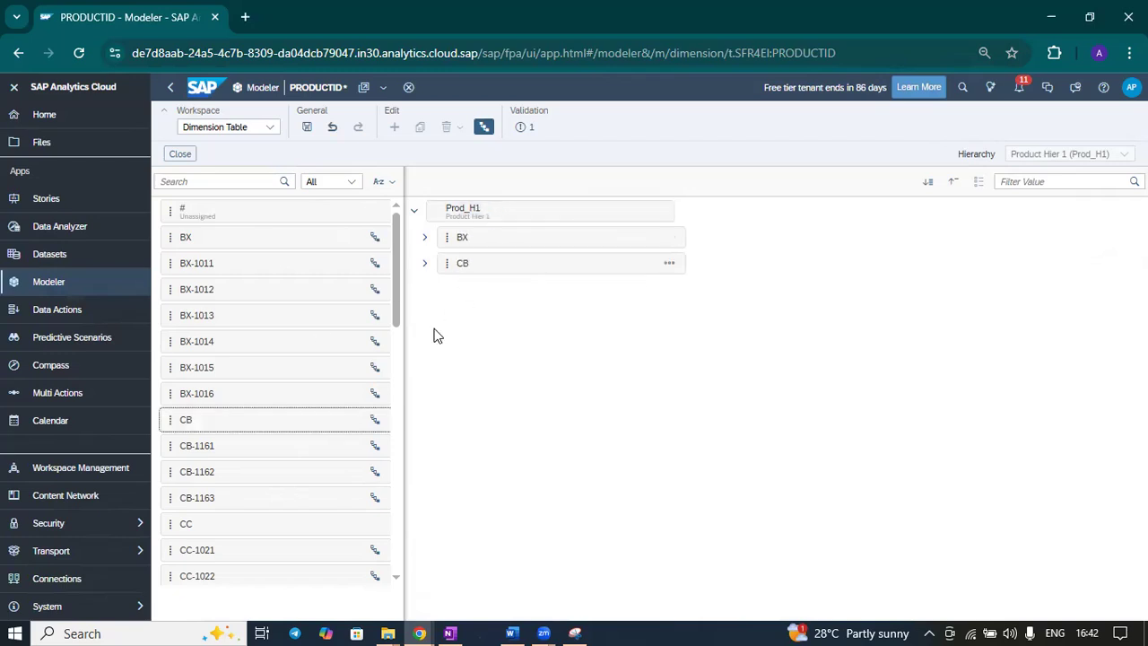
Step: Place members CC and DB directly under the Prod_H1 root of the hierarchy
scroll(225, 415, "down", 3)
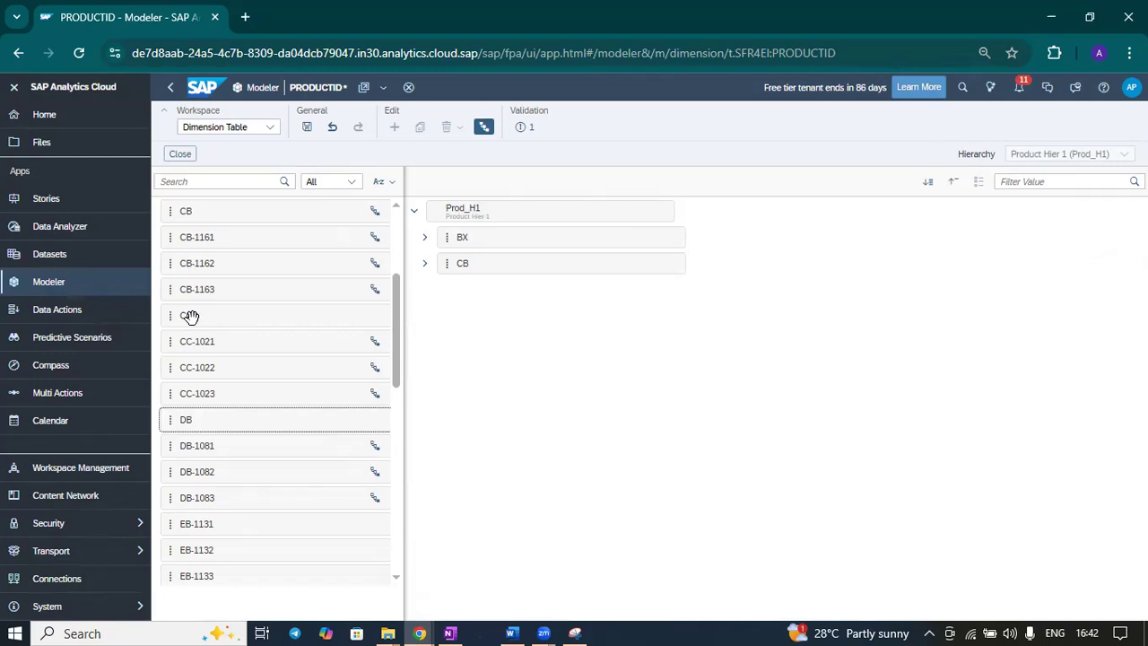
left_click_drag(182, 314, 499, 209)
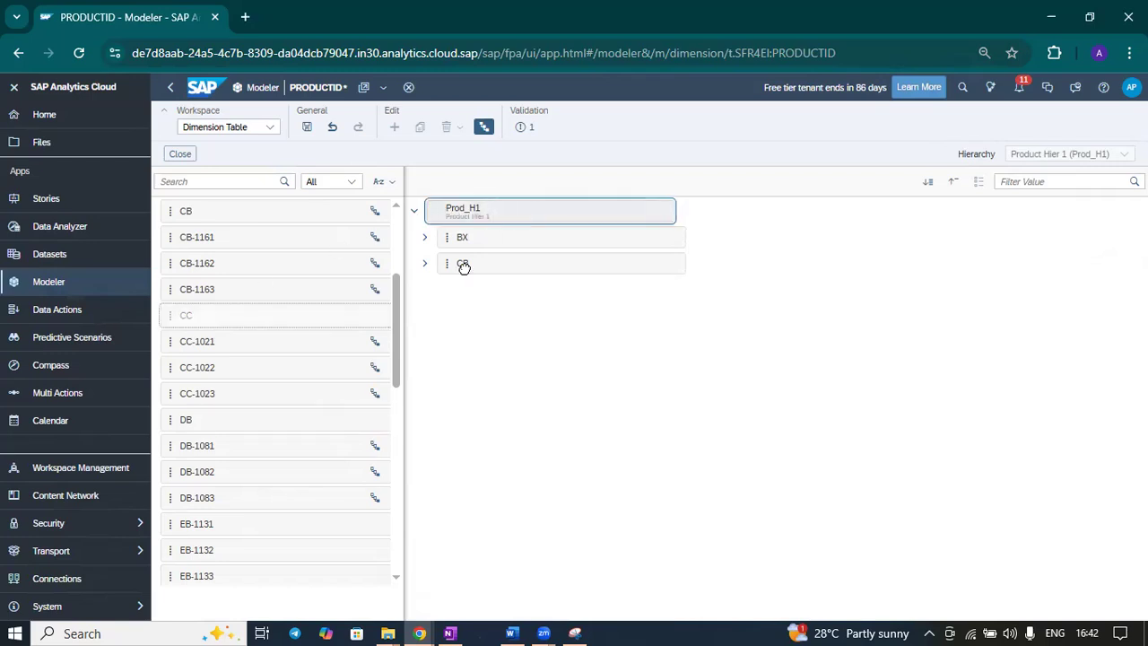
left_click_drag(192, 419, 443, 236)
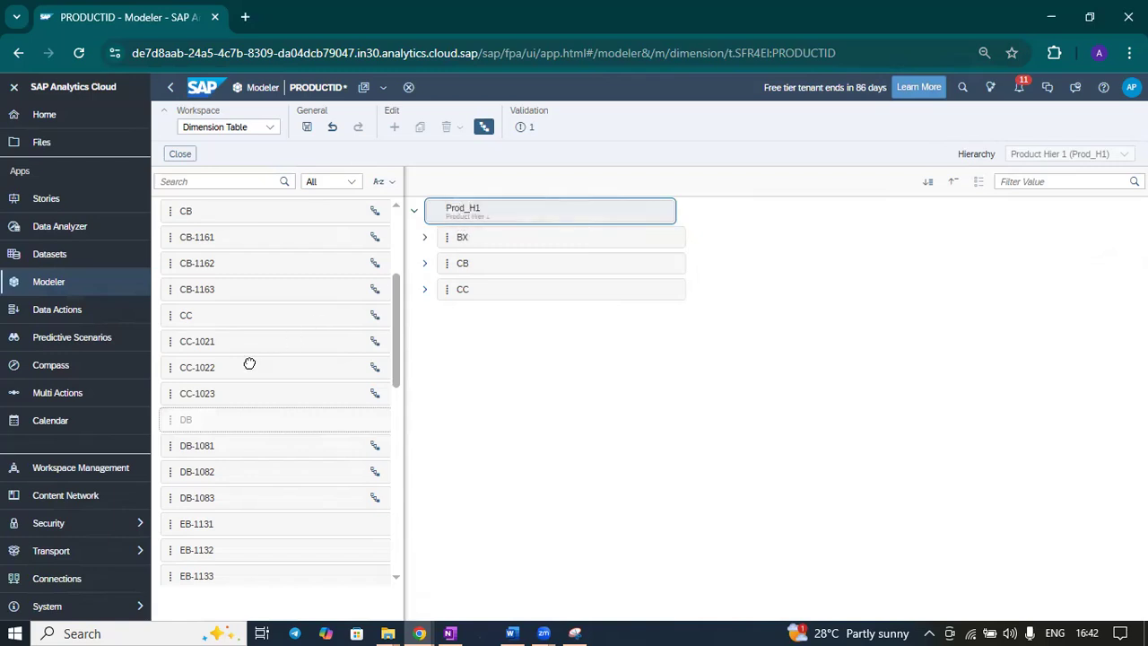
Step: Assign CB-1161 to the CB node again and expand the CC and DB nodes to show their child members
scroll(252, 395, "up", 3)
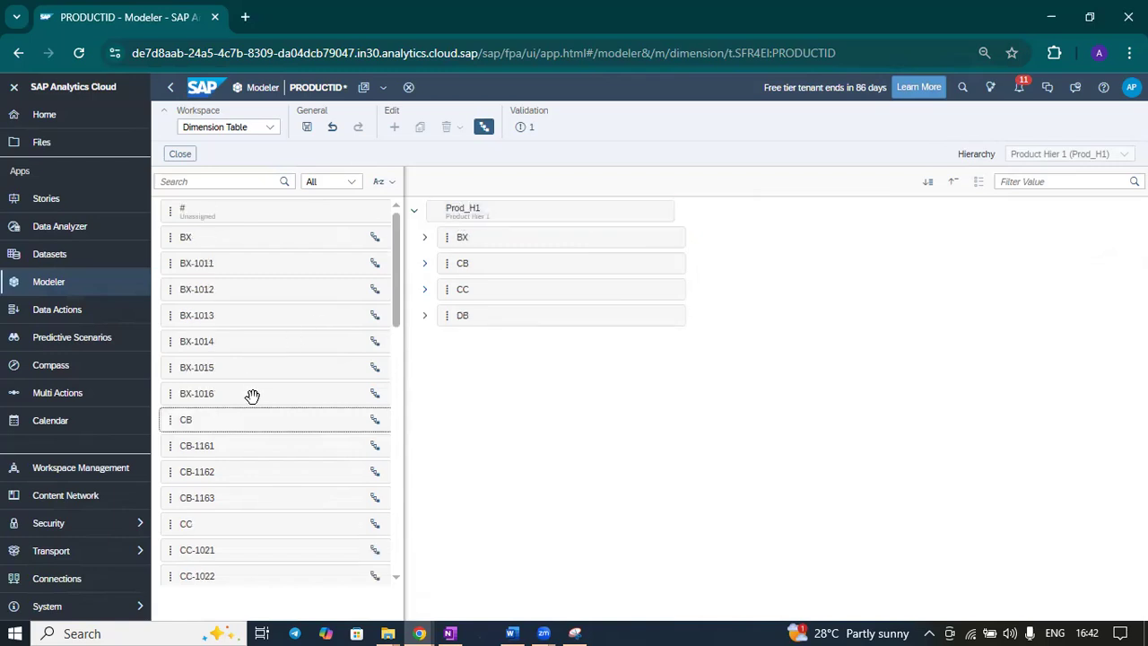
left_click_drag(178, 447, 467, 263)
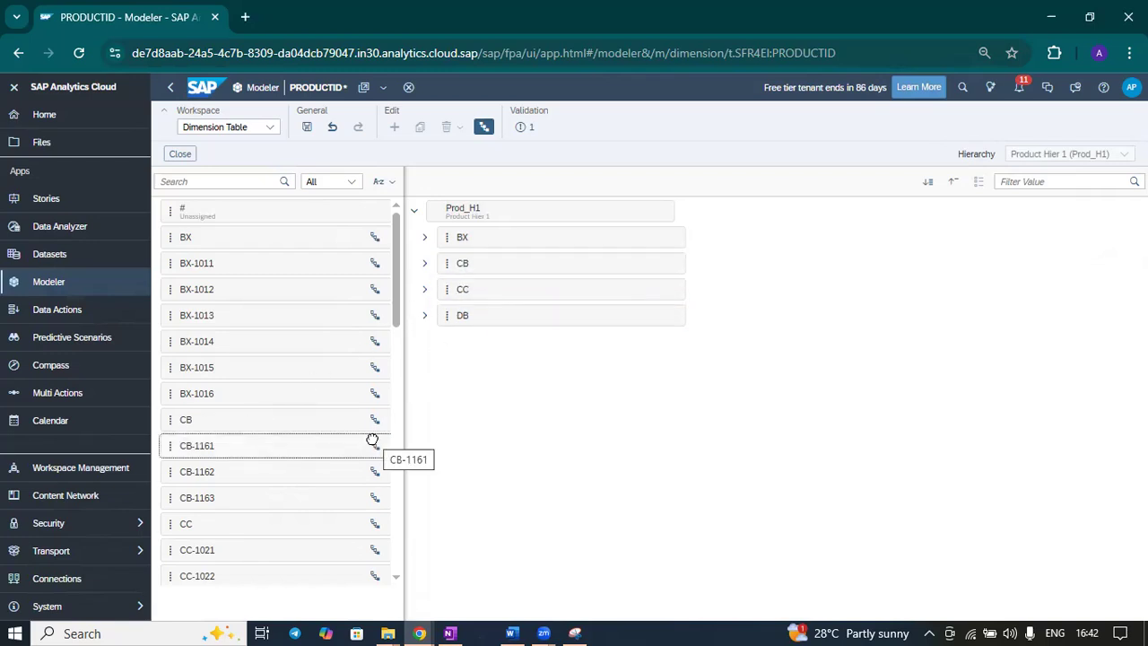
left_click(426, 369)
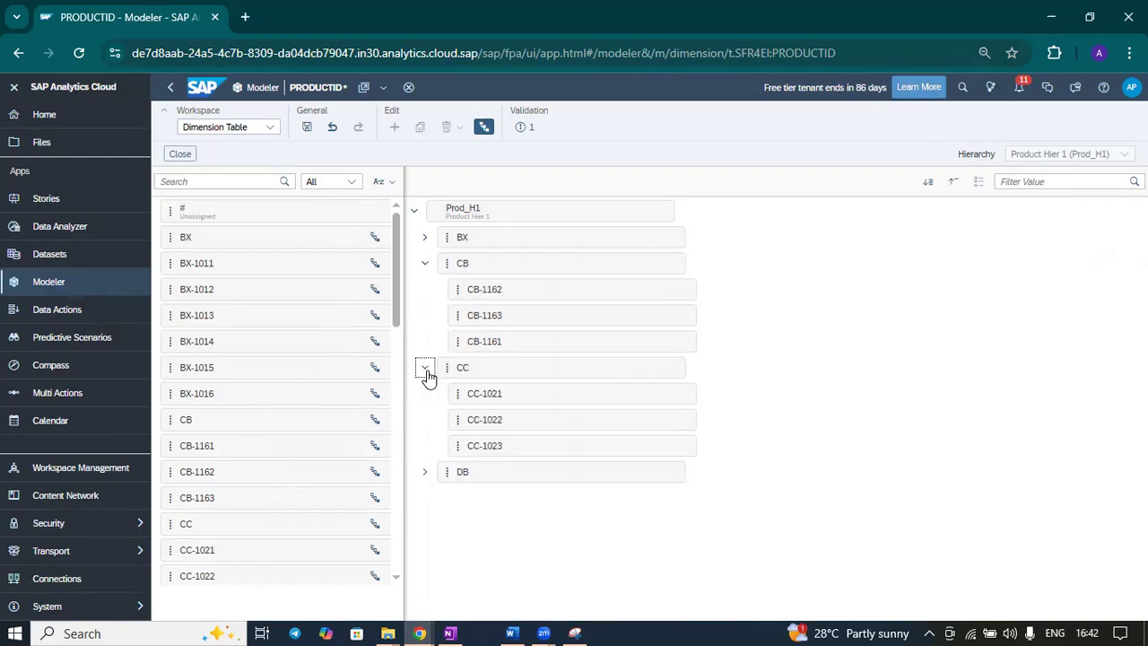
left_click(425, 472)
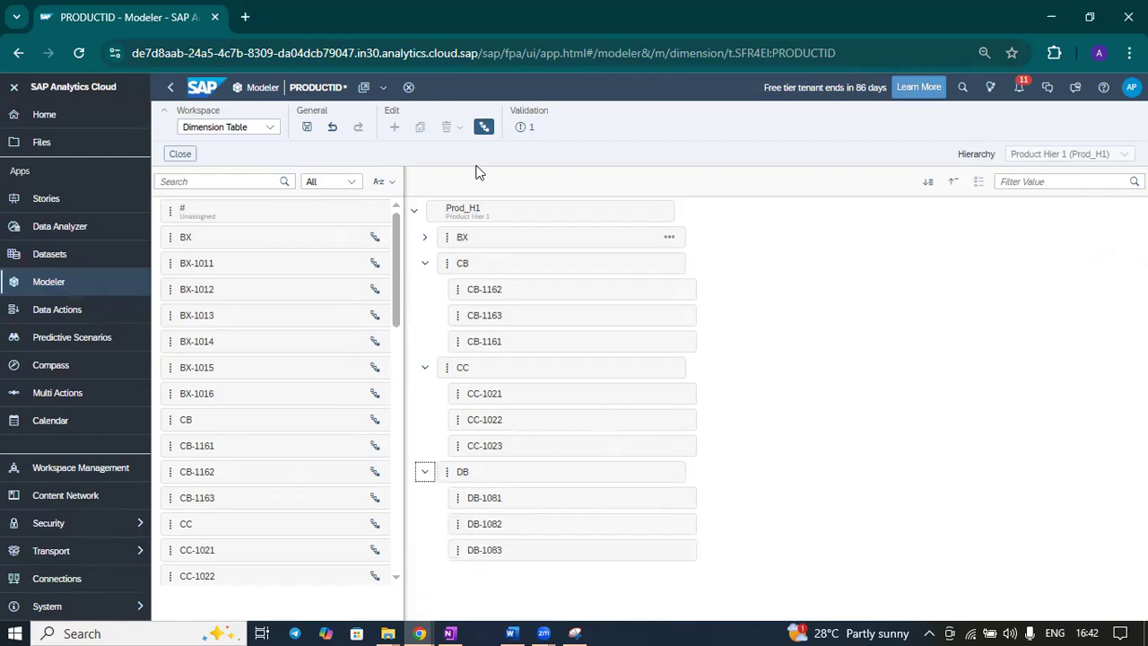
Step: Save the PRODUCTID dimension and open the Sales Overview story with the side navigation collapsed
left_click(307, 126)
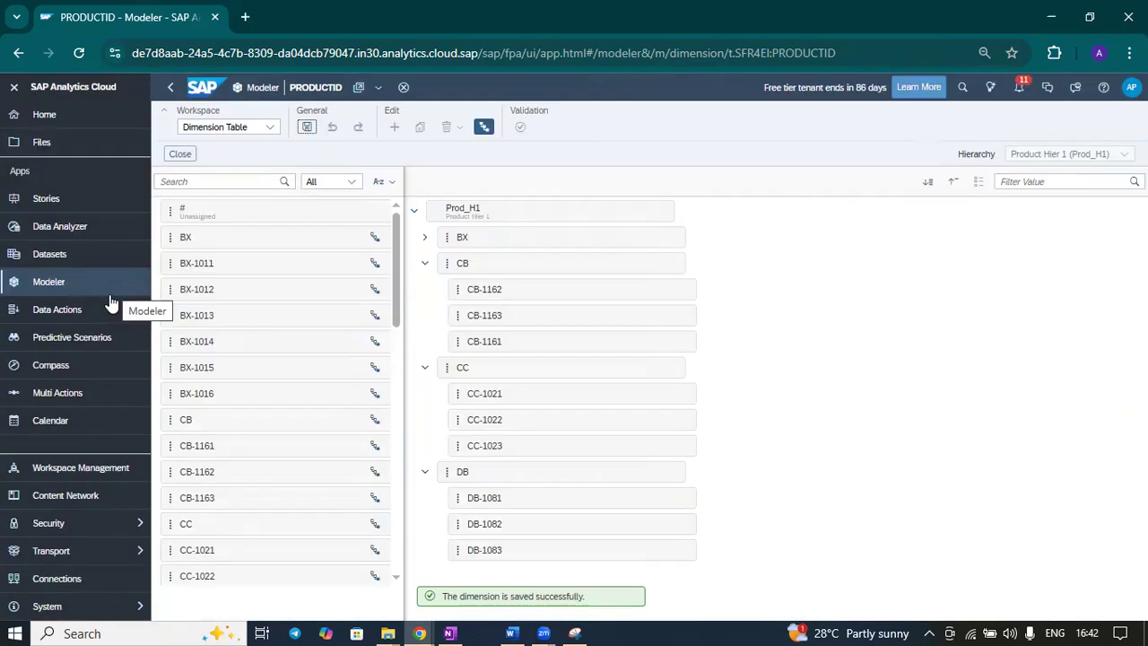
left_click(59, 204)
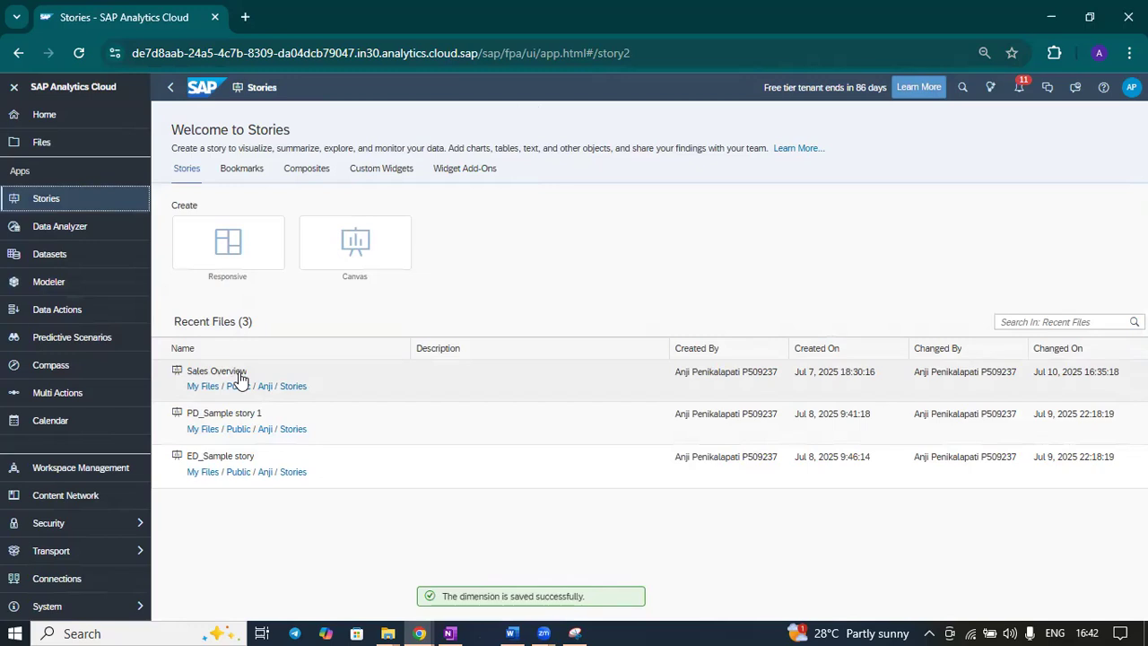
left_click(241, 377)
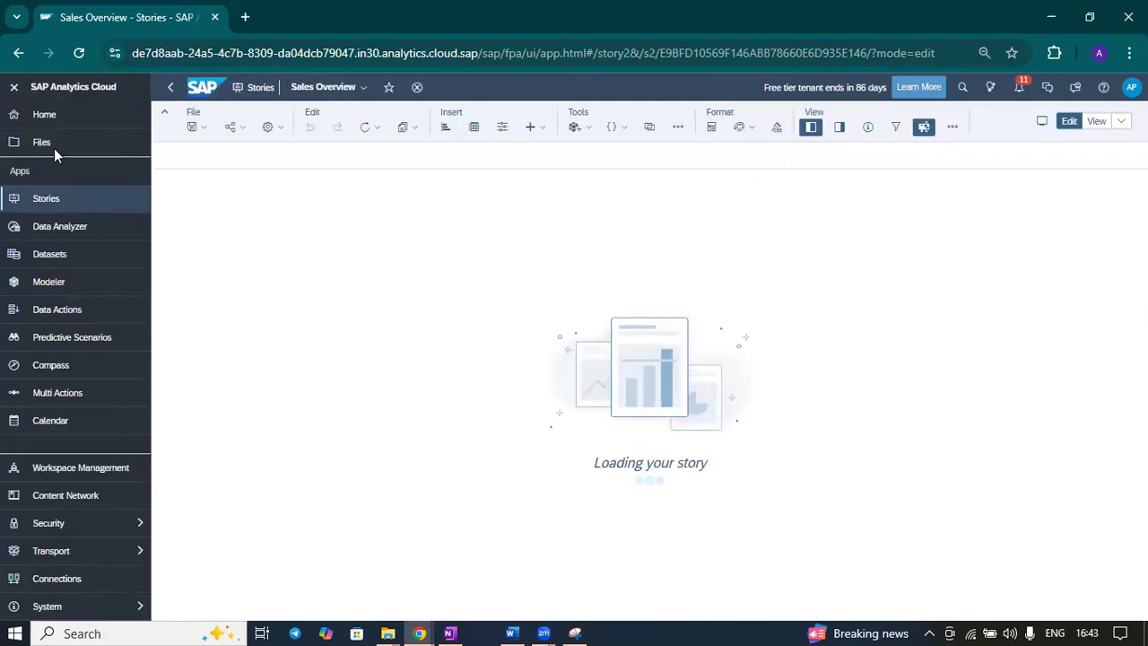
left_click(14, 90)
Step: Remove PRODUCTID from the rows of the SalesOrderItems table and add it back as a row dimension
left_click(333, 188)
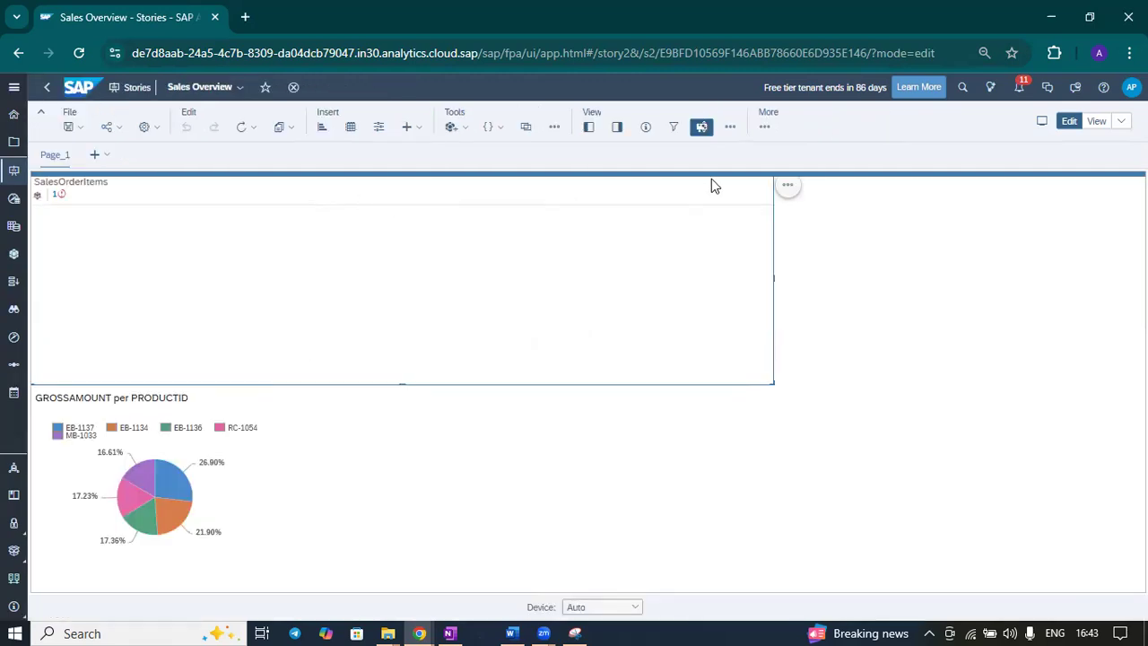
left_click(617, 126)
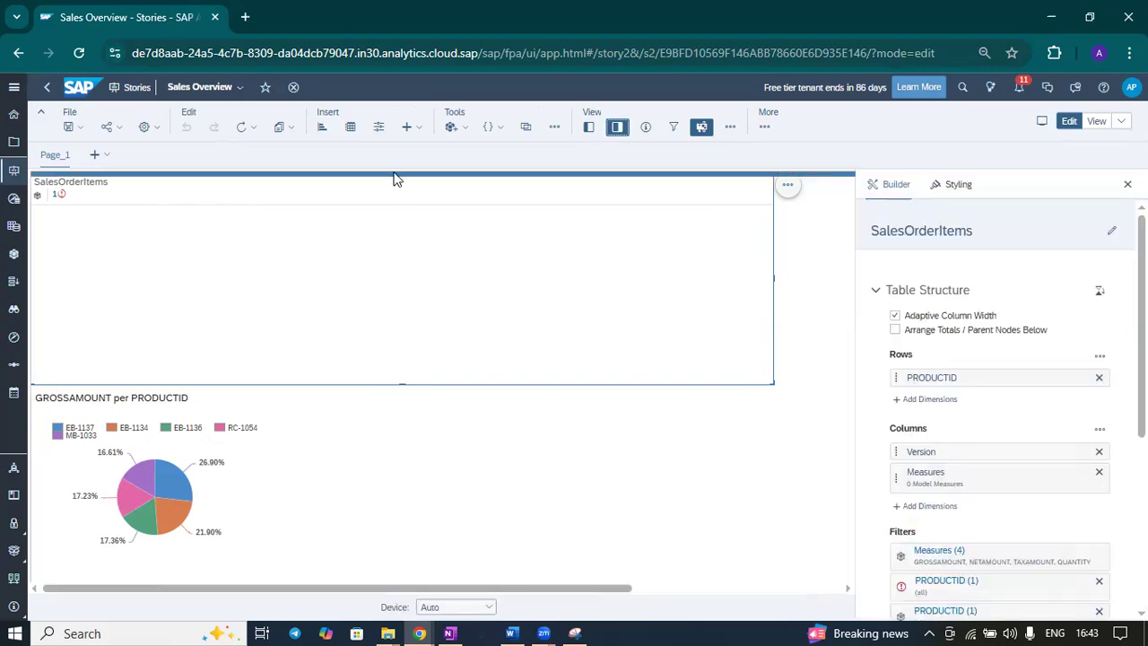
left_click(1099, 378)
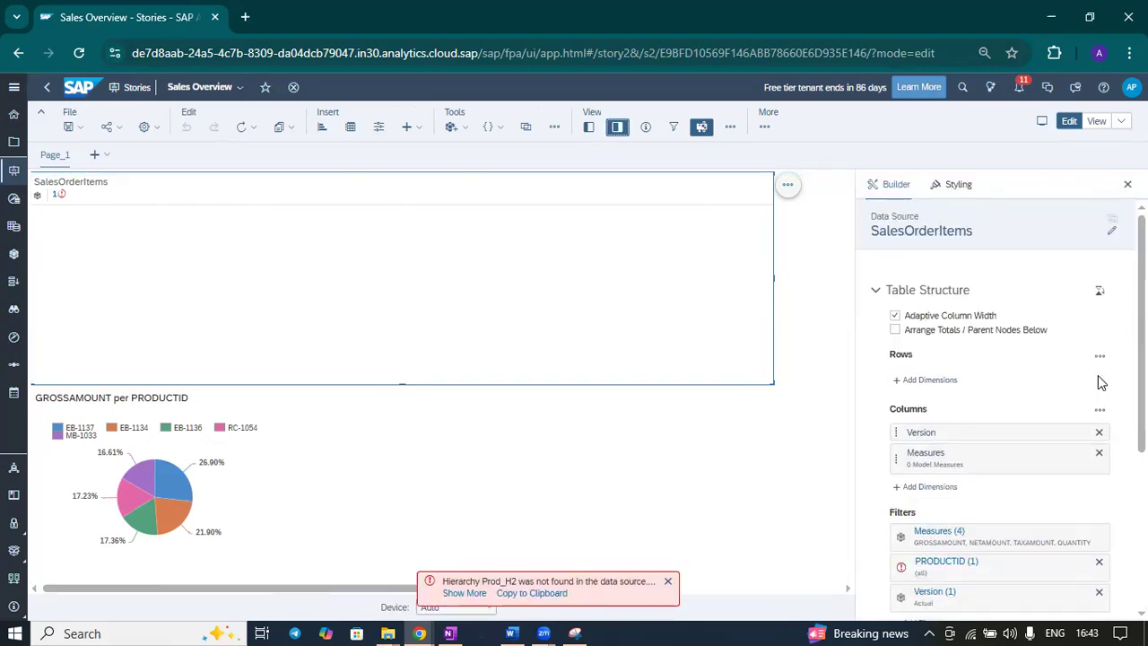
left_click(927, 384)
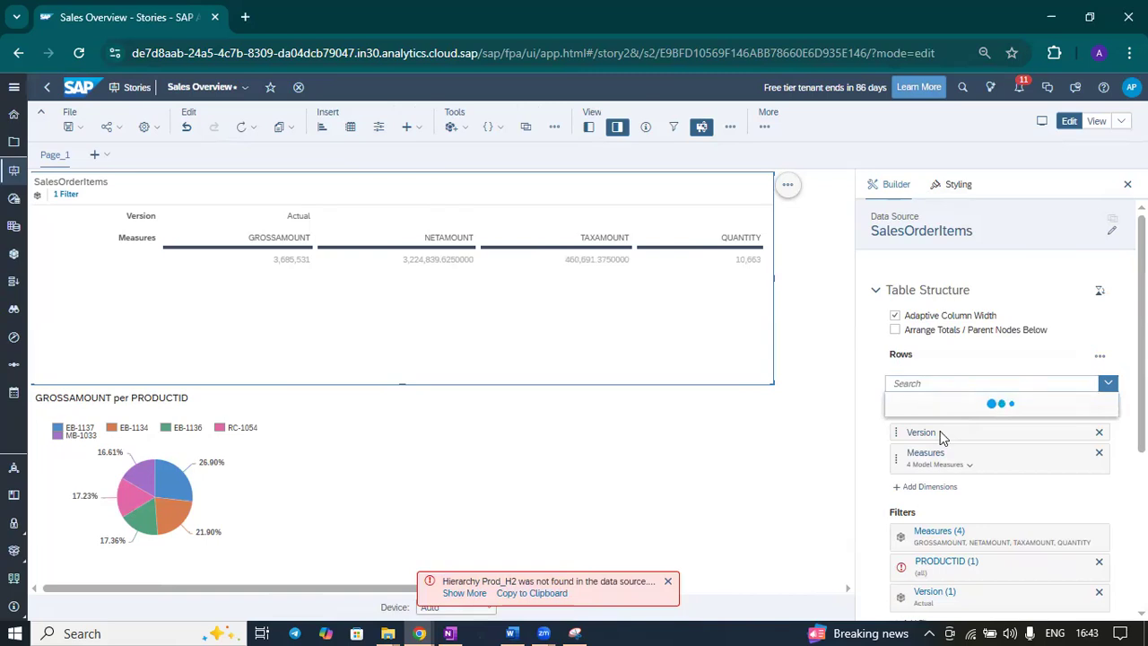
scroll(951, 497, "down", 3)
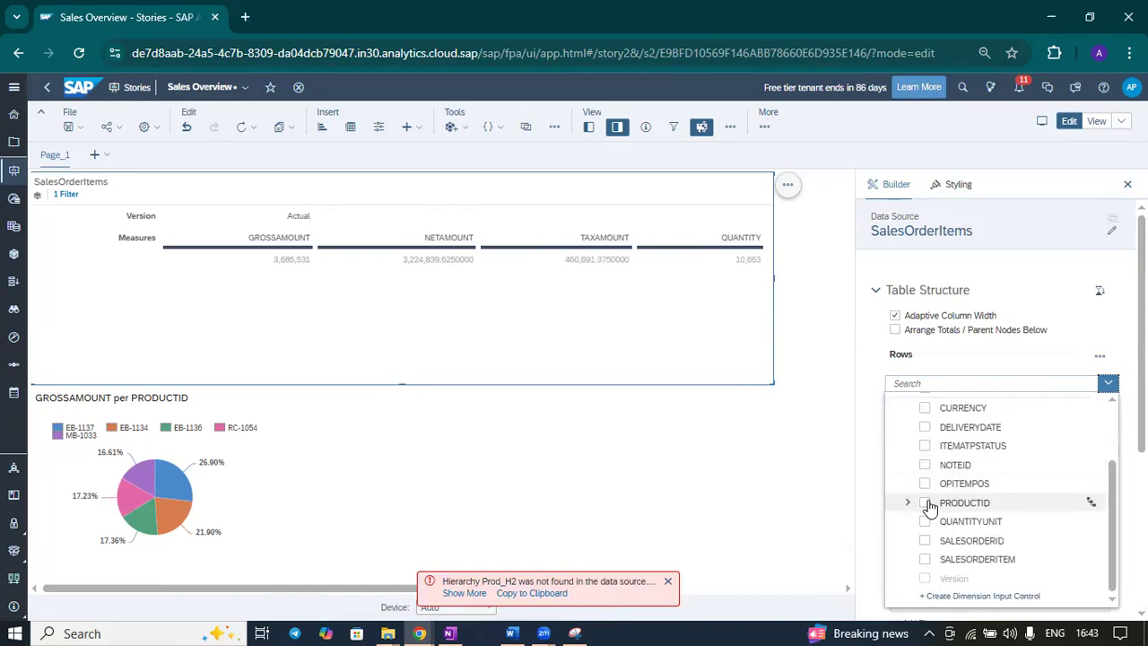
left_click(932, 507)
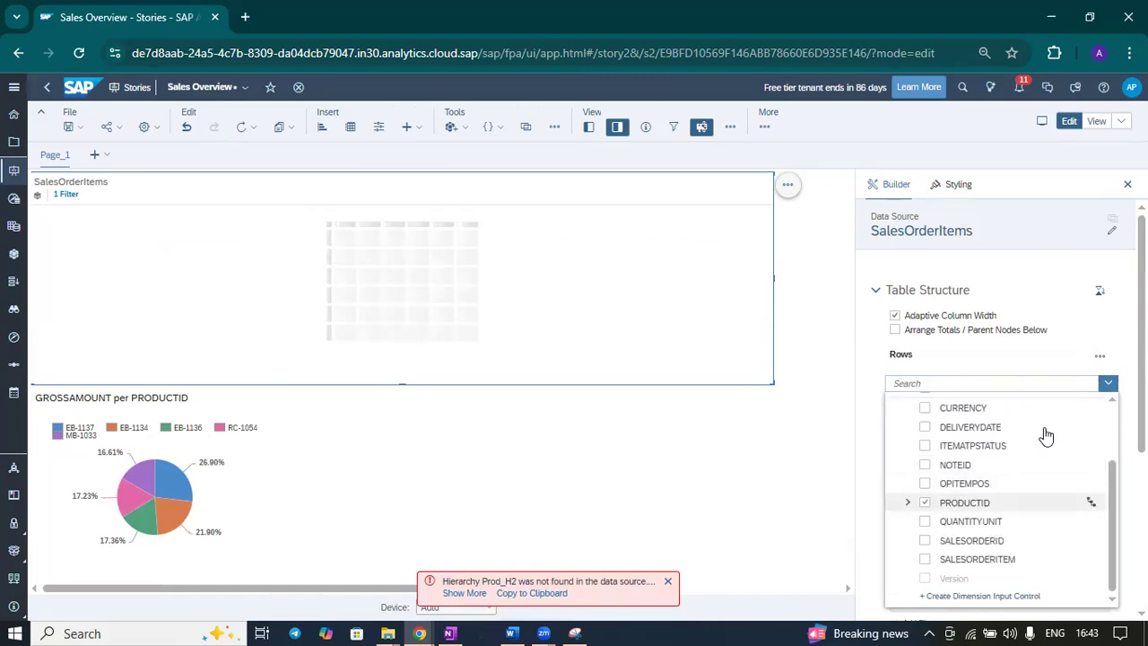
left_click(728, 460)
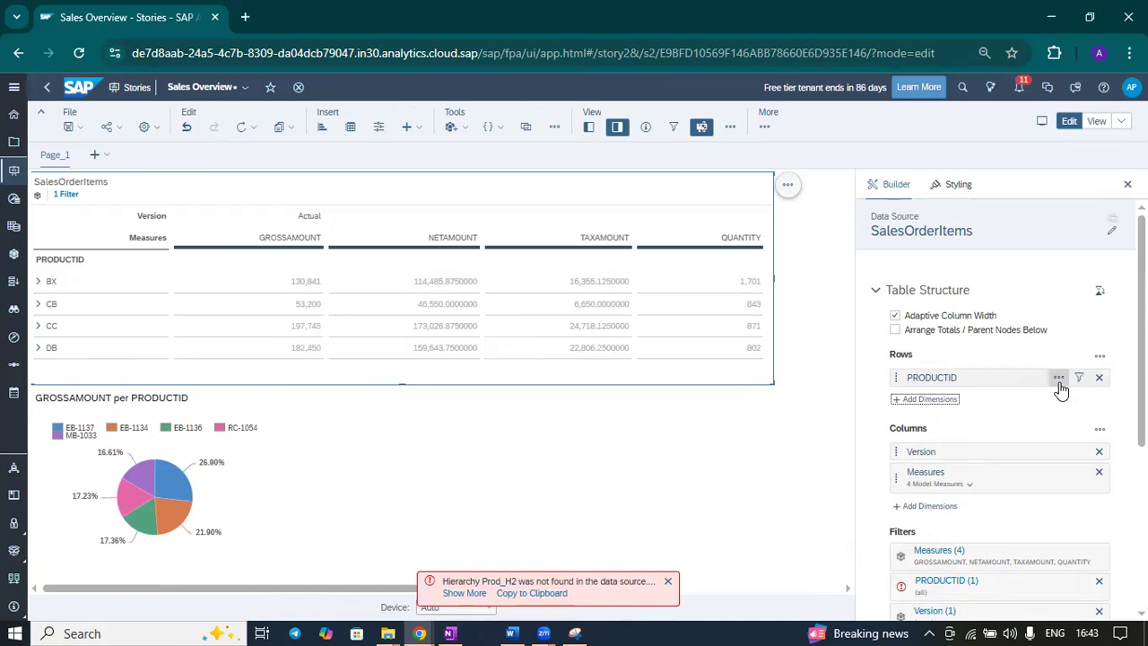
Step: Switch the PRODUCTID row dimension of the SalesOrderItems table to Flat presentation and look through the listed members
left_click(1059, 381)
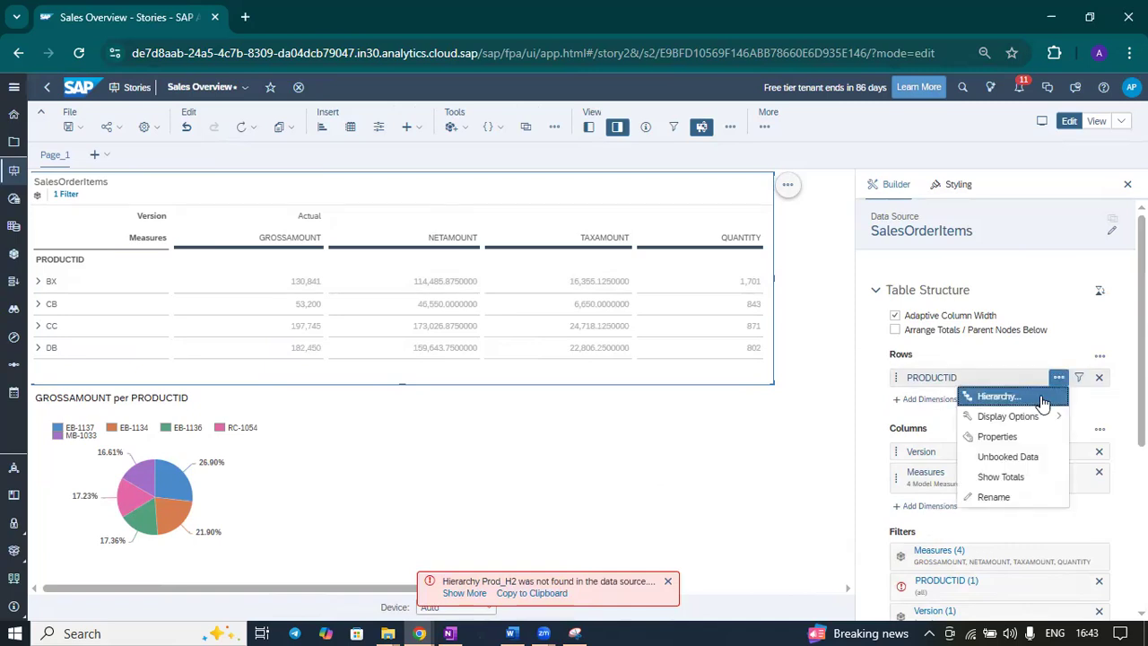
left_click(1042, 398)
left_click(615, 338)
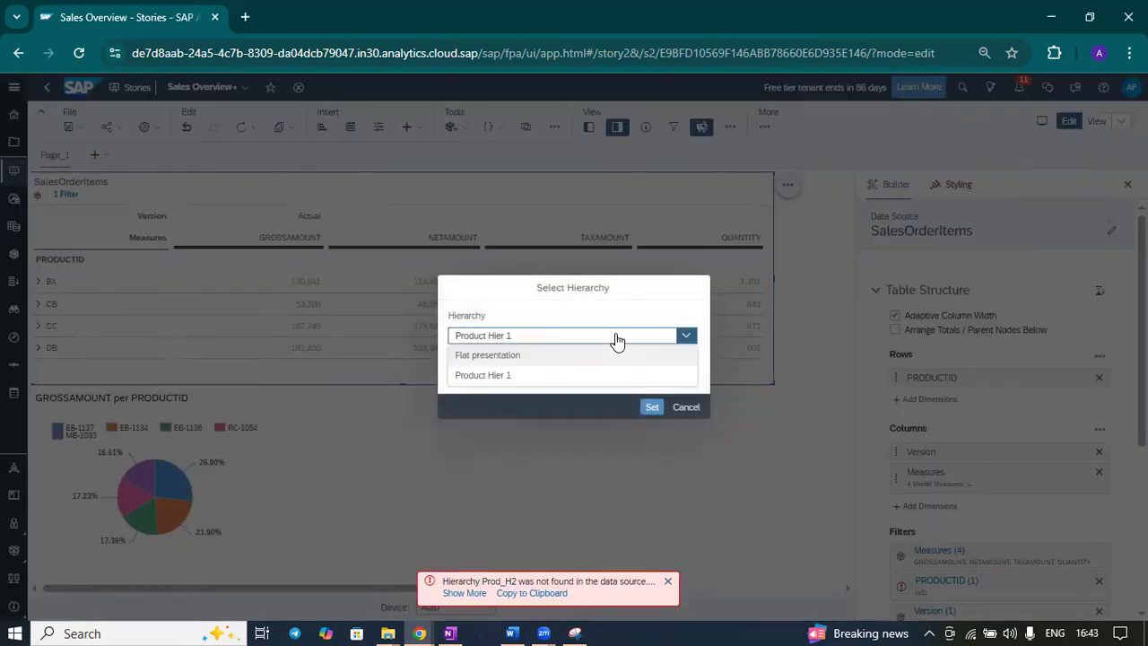
left_click(509, 355)
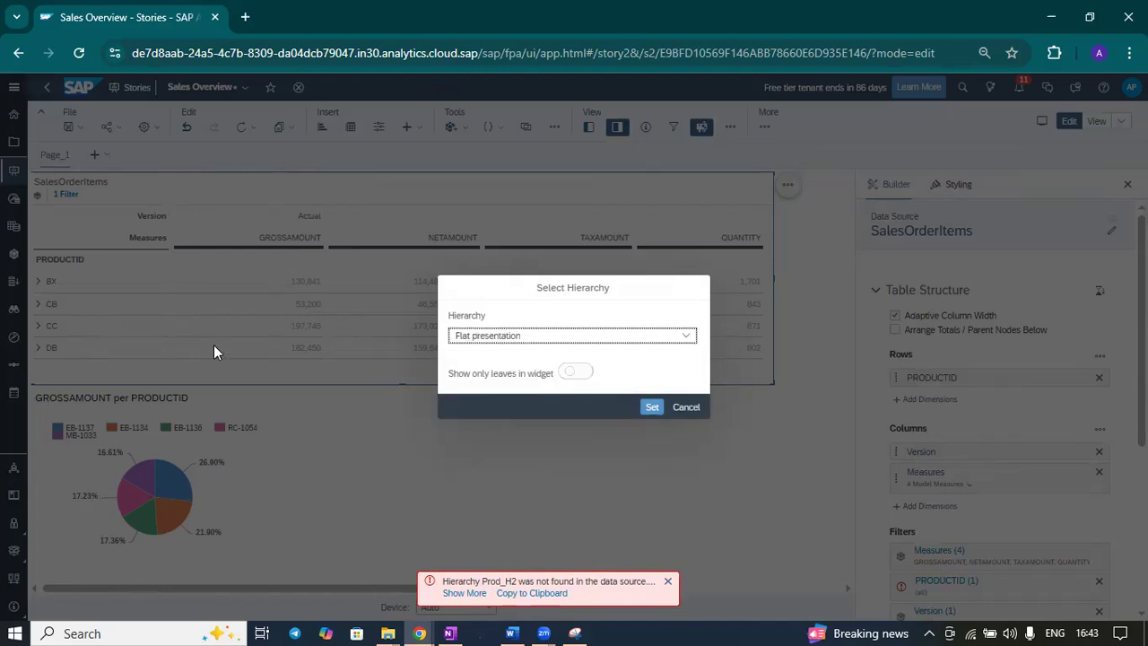
left_click(647, 407)
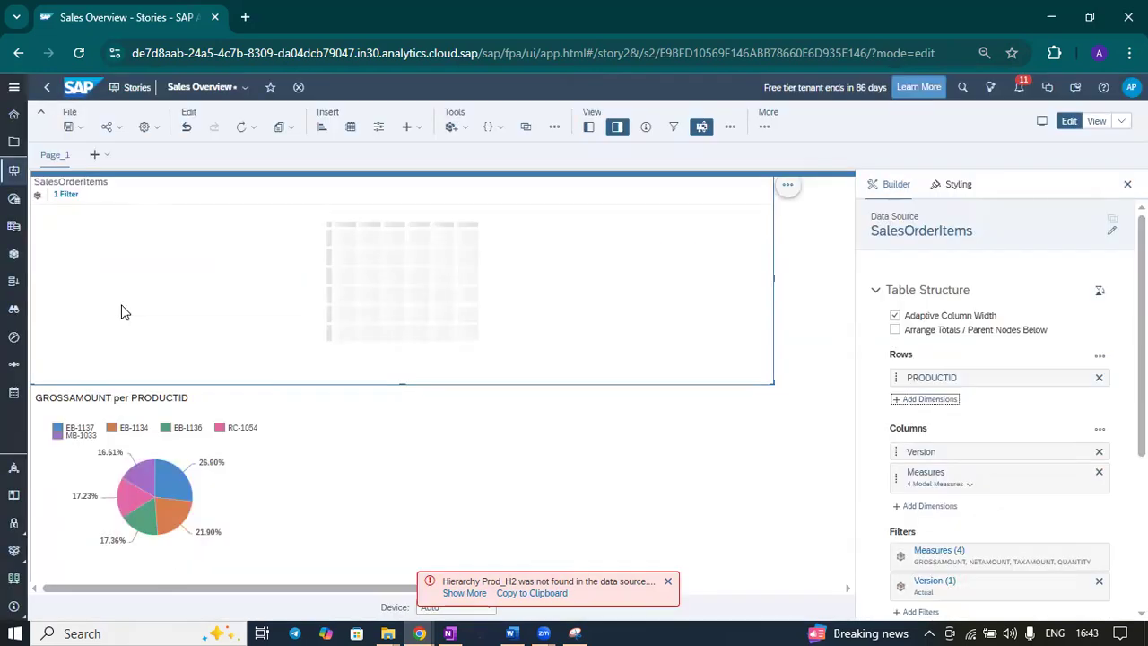
scroll(124, 311, "down", 3)
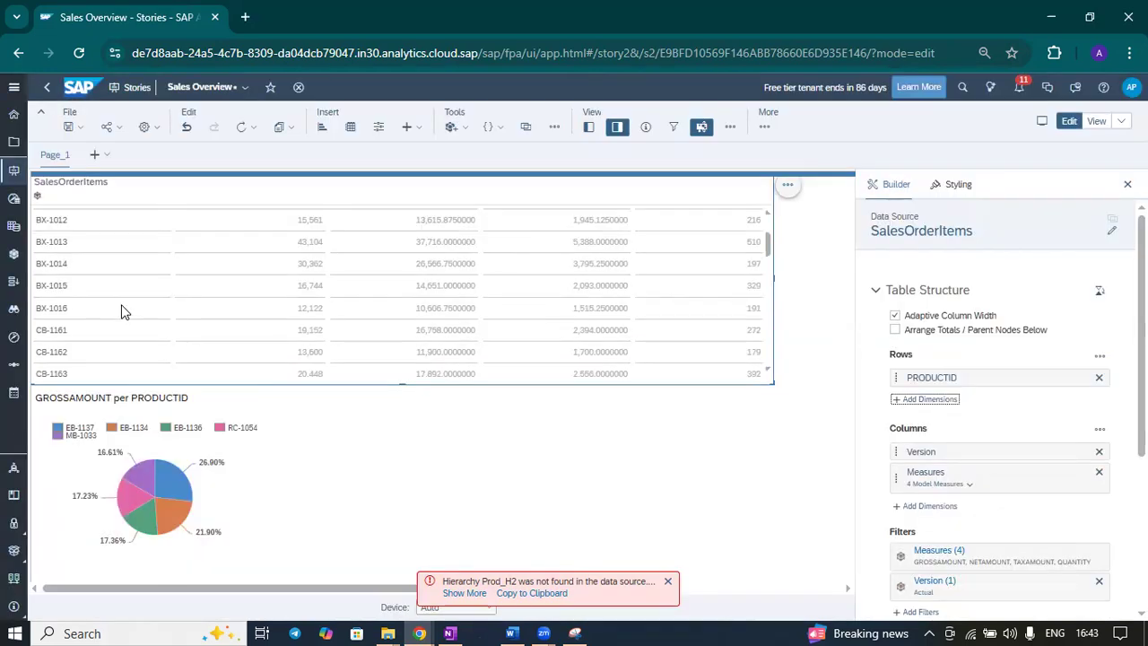
scroll(124, 311, "down", 5)
scroll(81, 320, "up", 5)
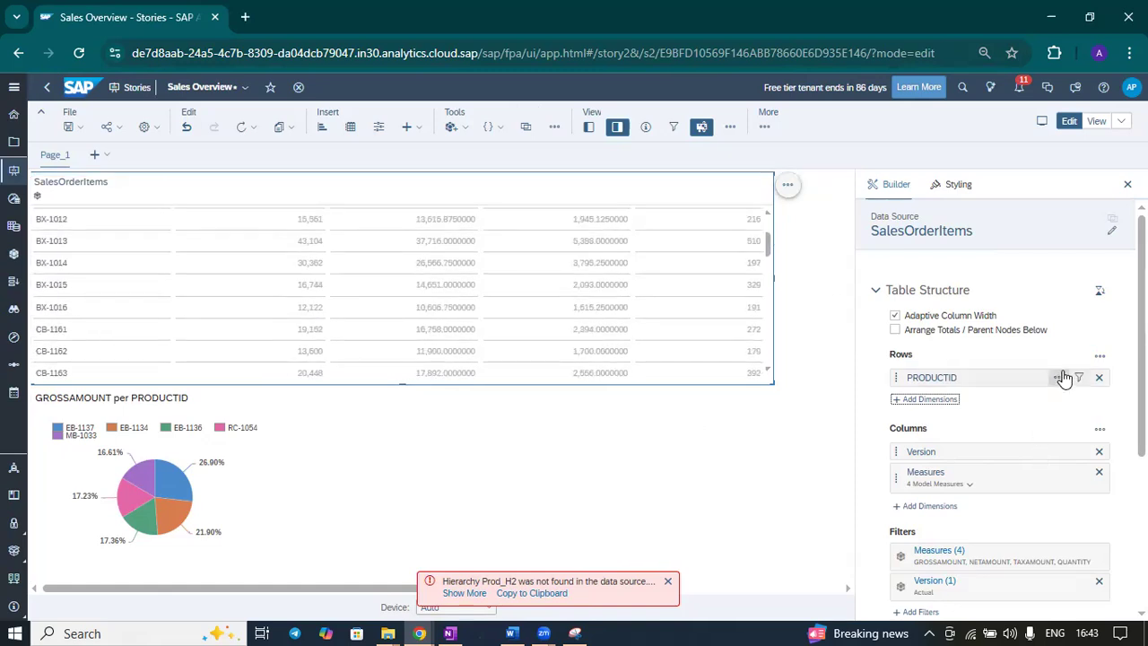
Step: Set the hierarchy of the PRODUCTID row dimension to Product Hier 1
left_click(1059, 377)
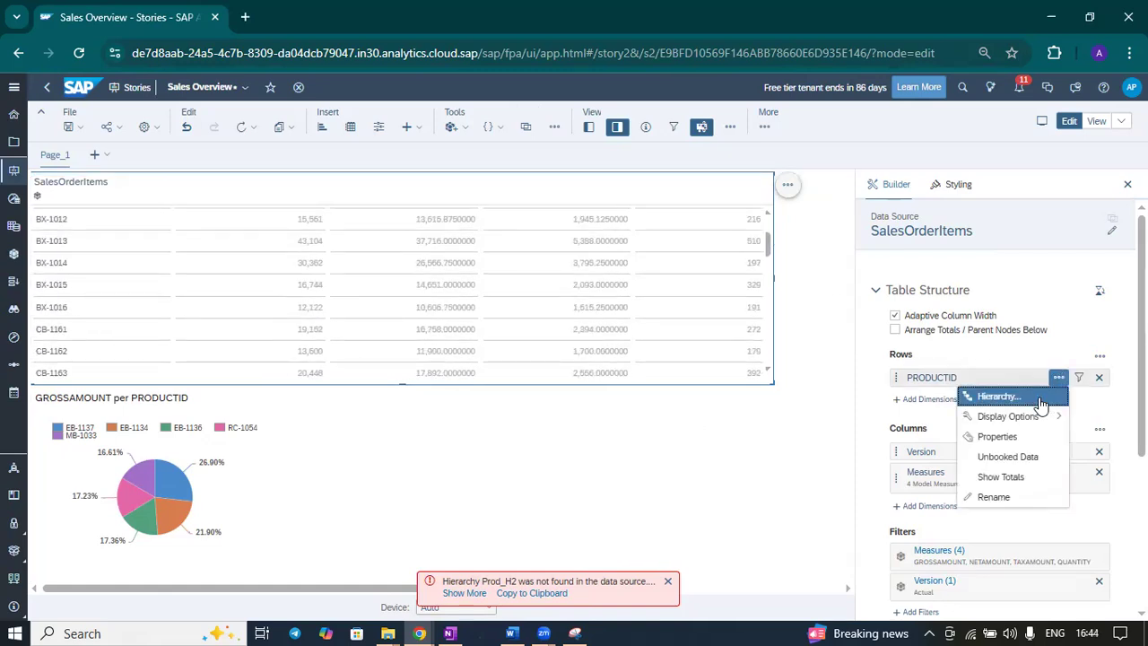
left_click(1040, 401)
left_click(538, 340)
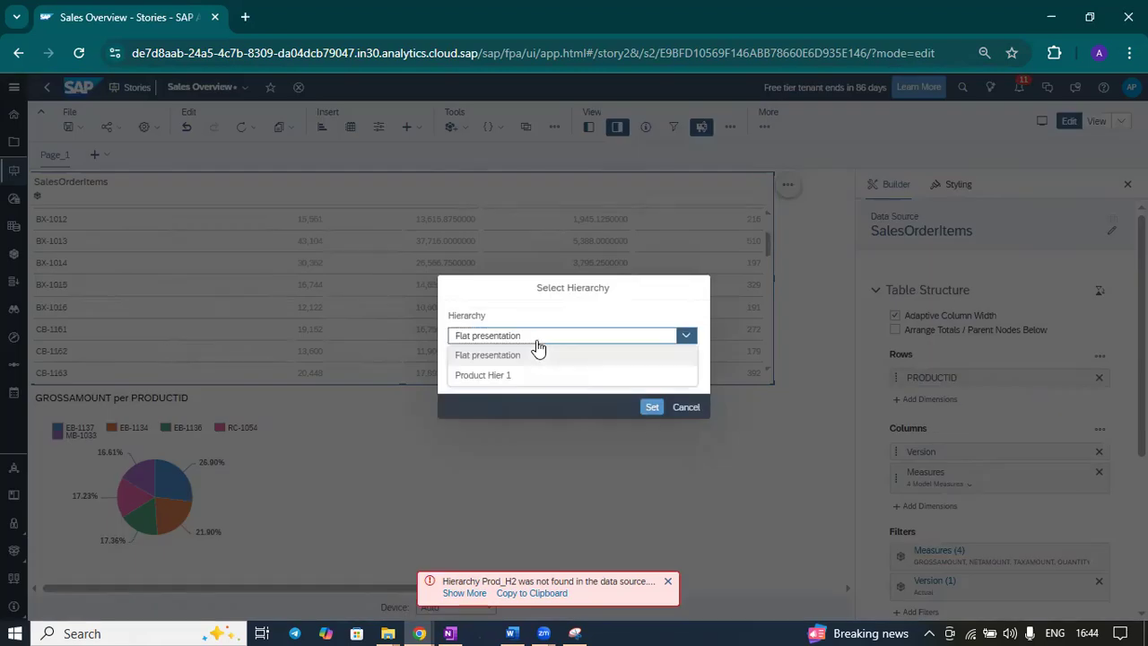
left_click(492, 377)
left_click(652, 406)
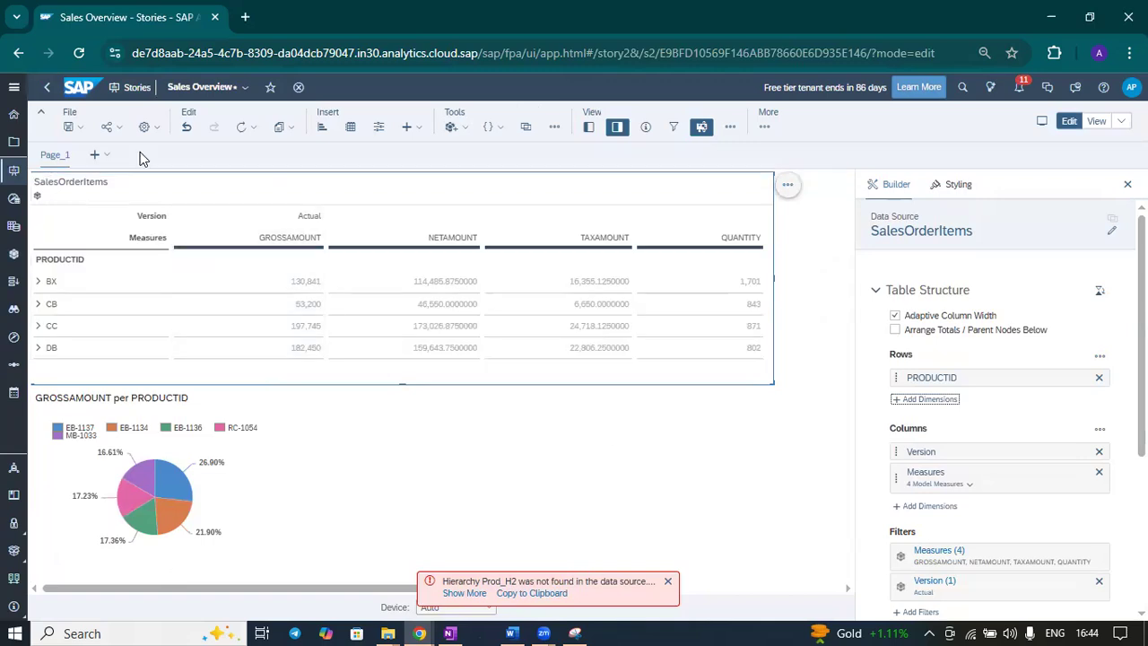
Step: Save the Sales Overview story and dismiss the Prod_H2 hierarchy error message
left_click(71, 129)
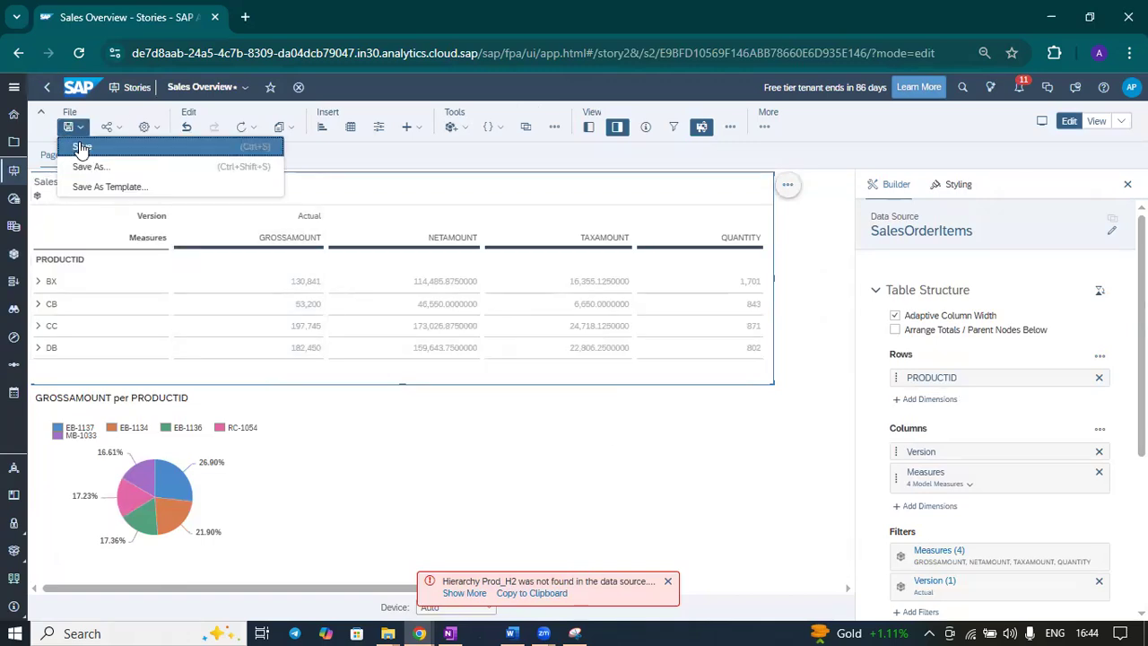
left_click(69, 171)
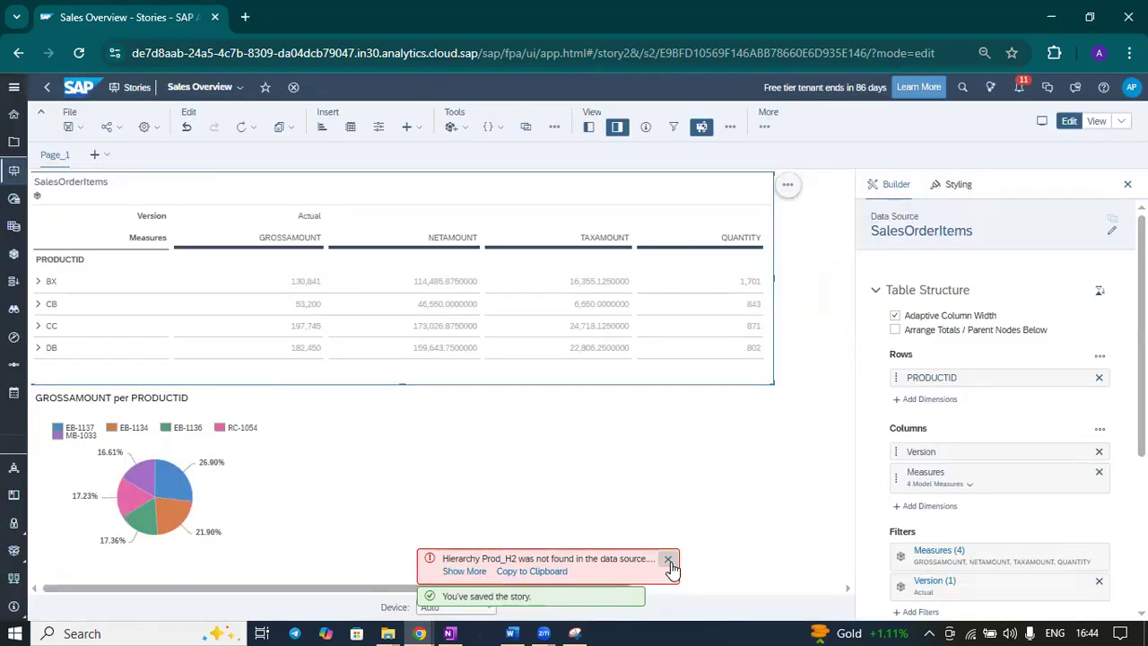
left_click(667, 581)
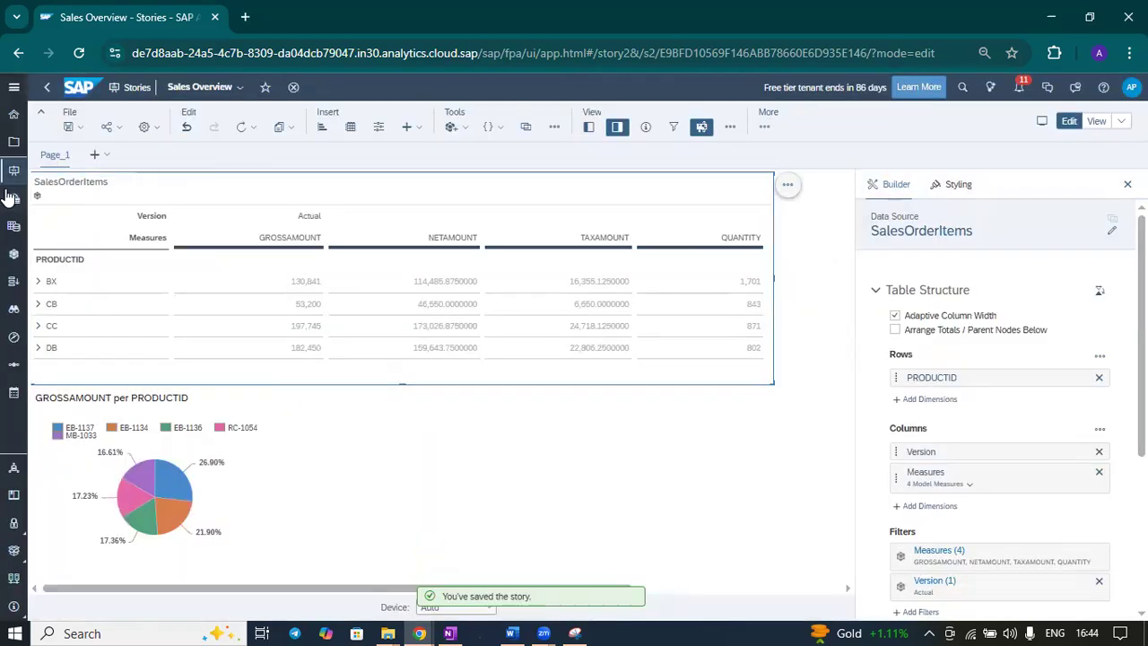
Step: Open the PRODUCTID public dimension in the Modeler
left_click(13, 87)
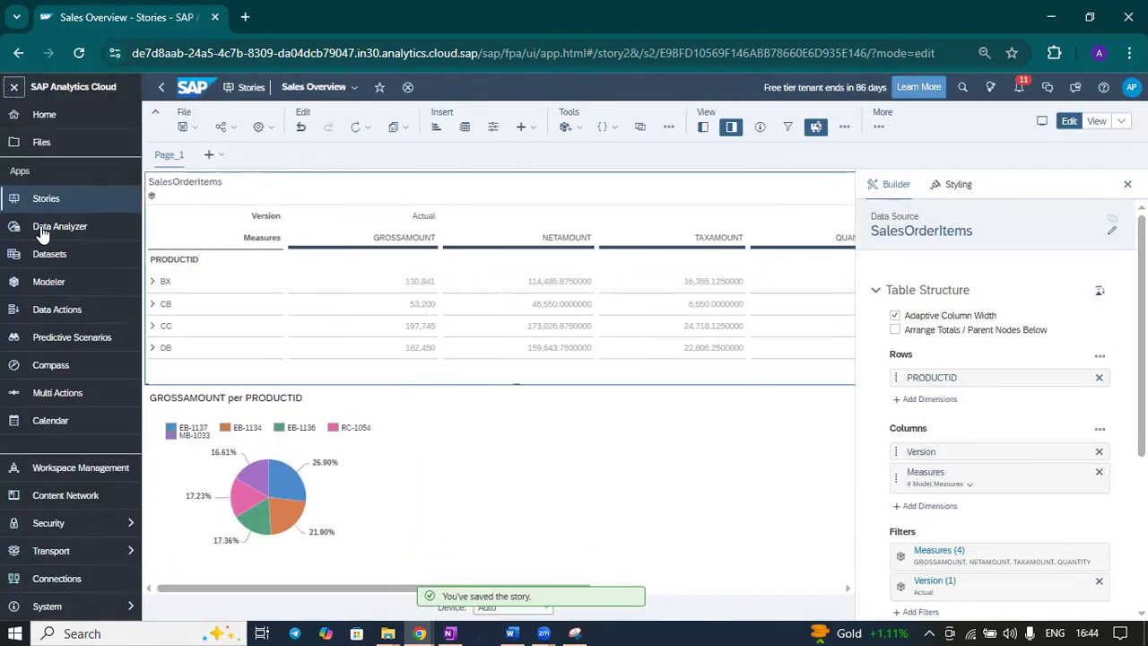
left_click(51, 284)
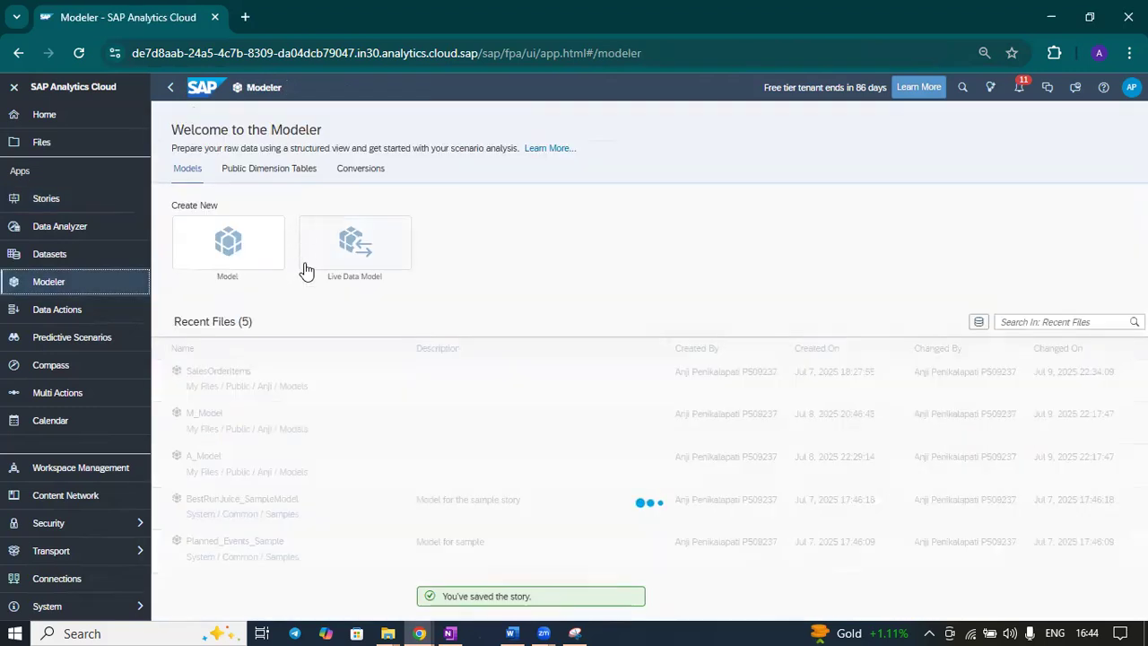
left_click(268, 172)
left_click(390, 387)
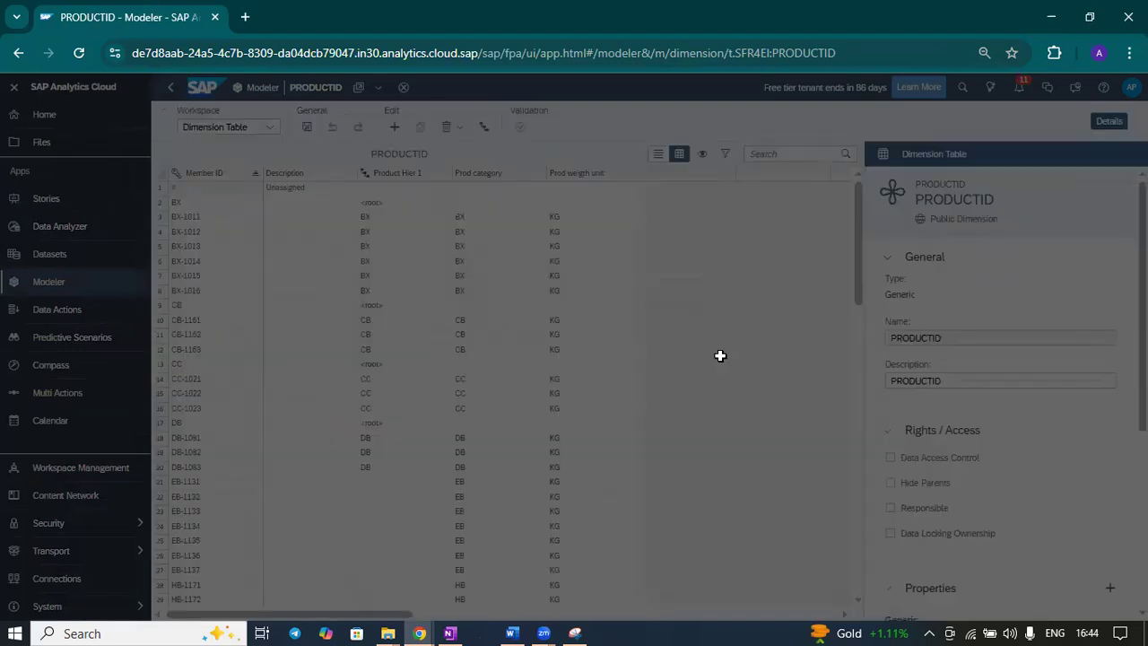
Step: Open the Empty Hierarchy Values choices for PRODUCTID and examine which members have no parent in Product Hier 1
scroll(1007, 420, "down", 3)
scroll(1007, 421, "down", 3)
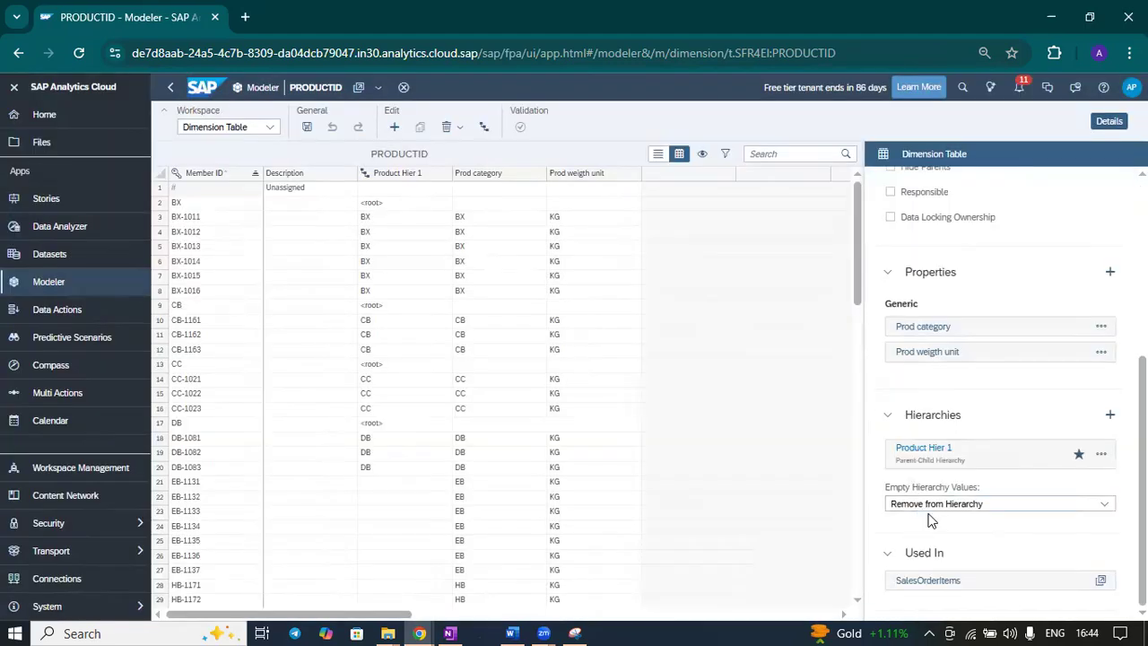
left_click(1104, 505)
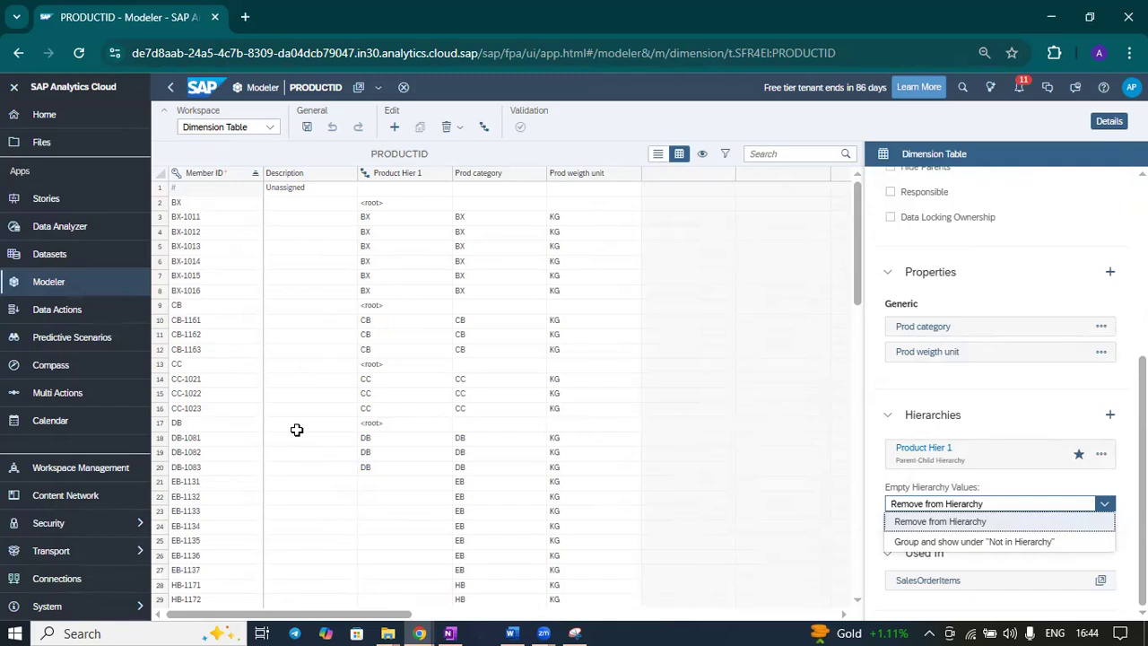
scroll(308, 487, "down", 5)
scroll(309, 481, "down", 2)
scroll(309, 481, "up", 5)
scroll(323, 466, "up", 4)
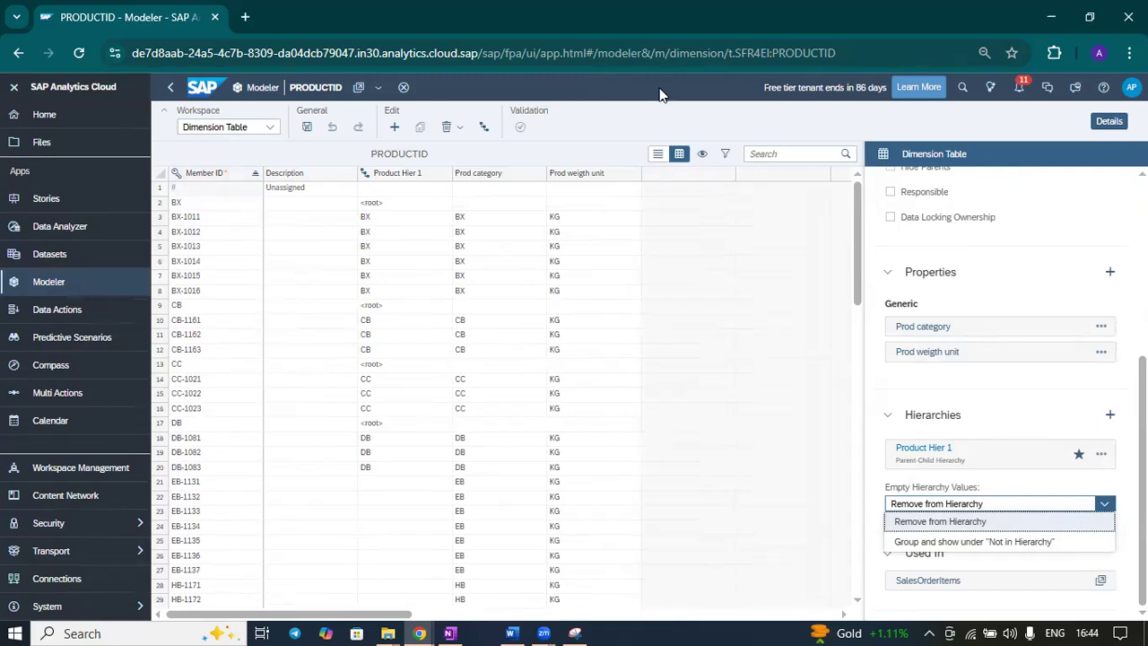